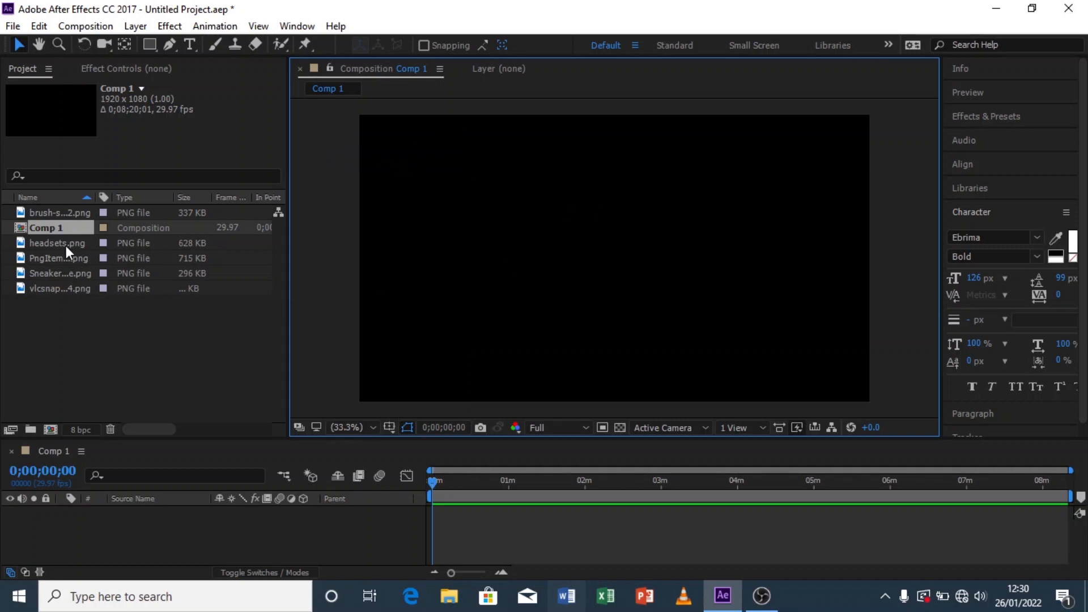
Step: Create a new deep red solid layer with colour 720000 in the composition
right_click(138, 522)
right_click(138, 521)
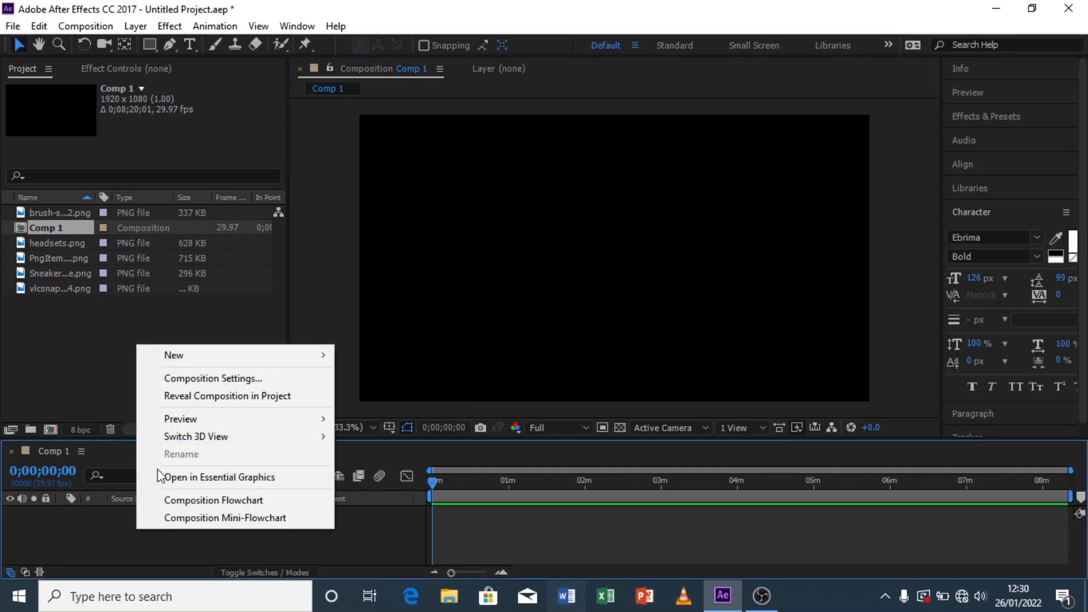
mouse_move(222, 355)
left_click(399, 396)
left_click(542, 392)
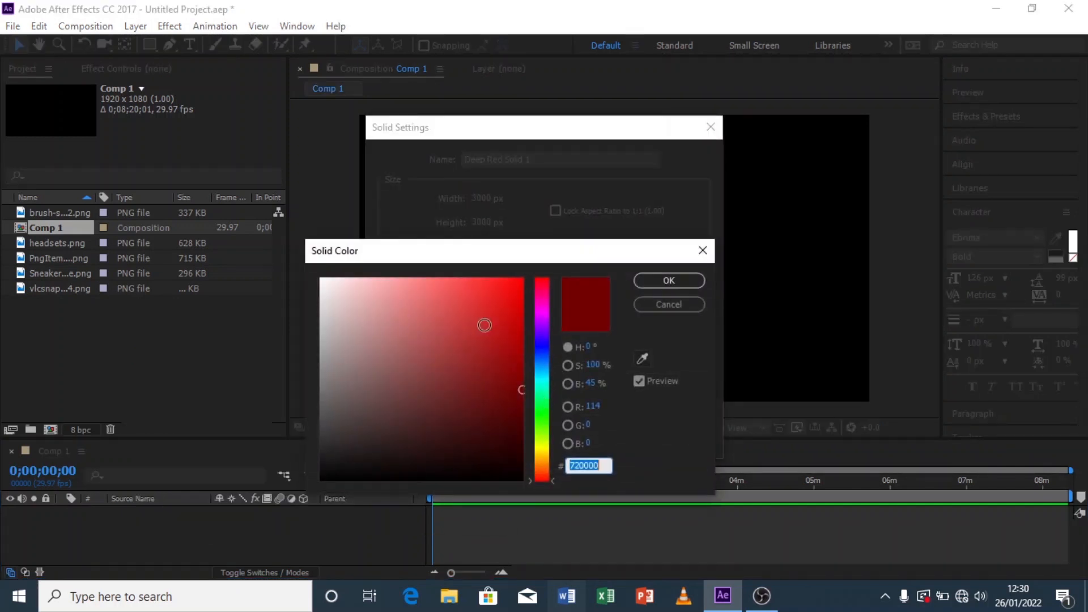
left_click(653, 282)
left_click(567, 440)
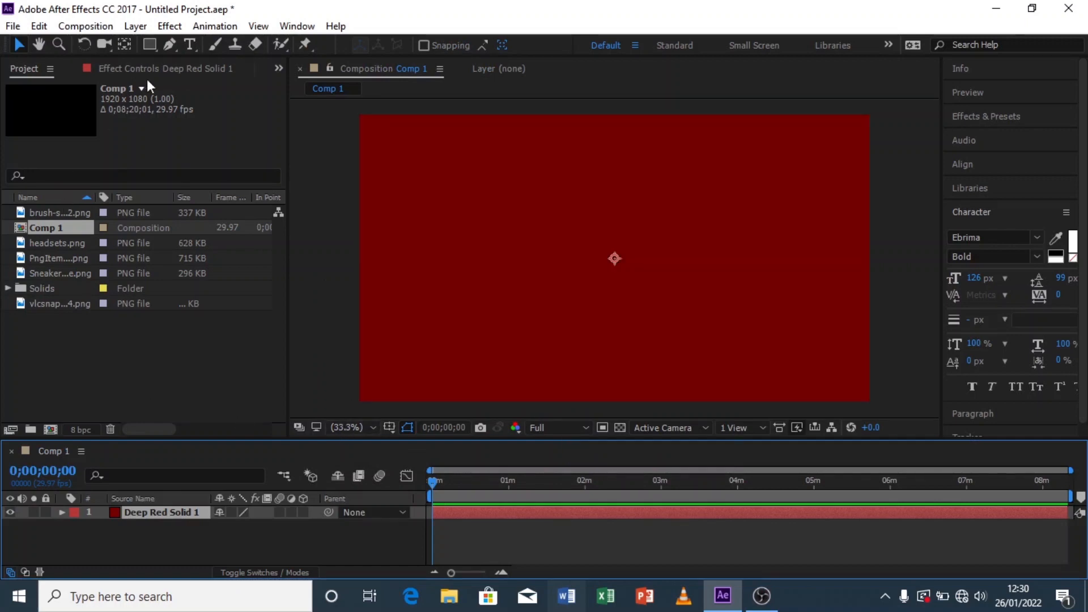
Step: Resize the solid to 1920 × 1080 px in its solid settings
left_click(136, 26)
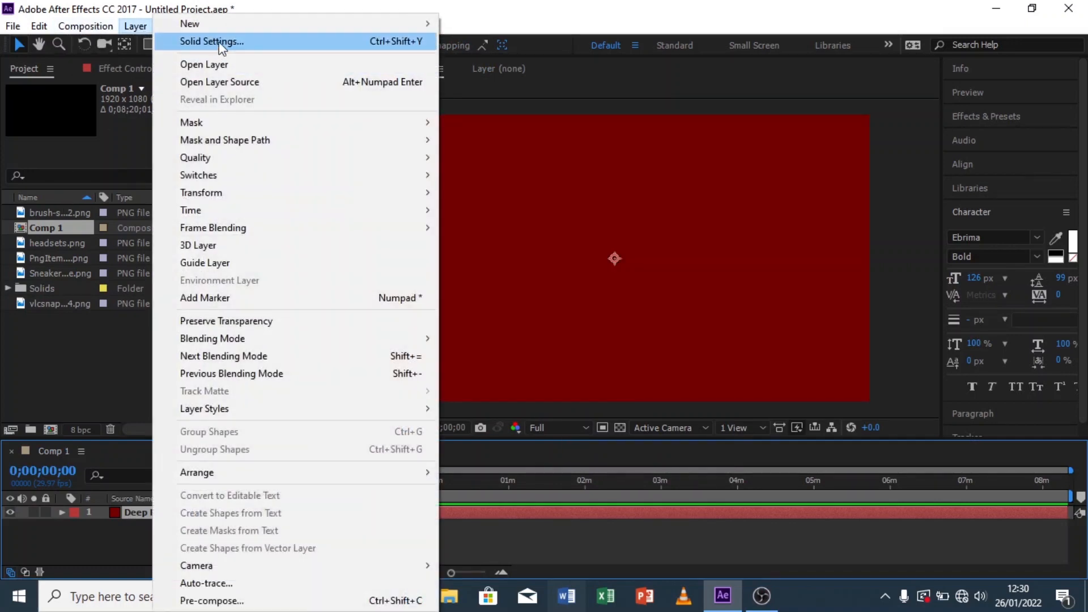
left_click(224, 42)
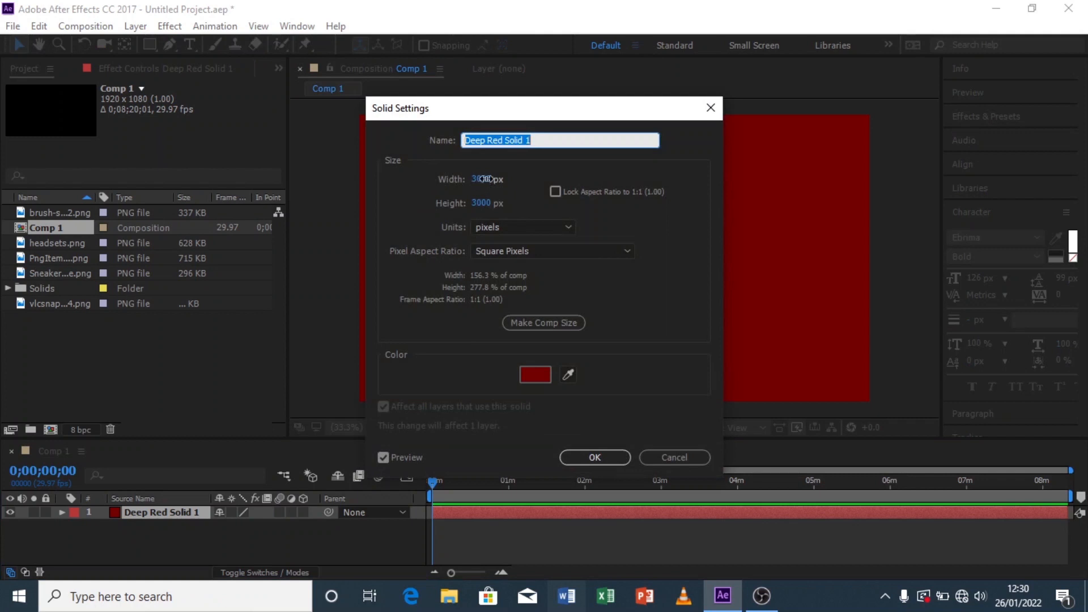
left_click(479, 179)
type("1920")
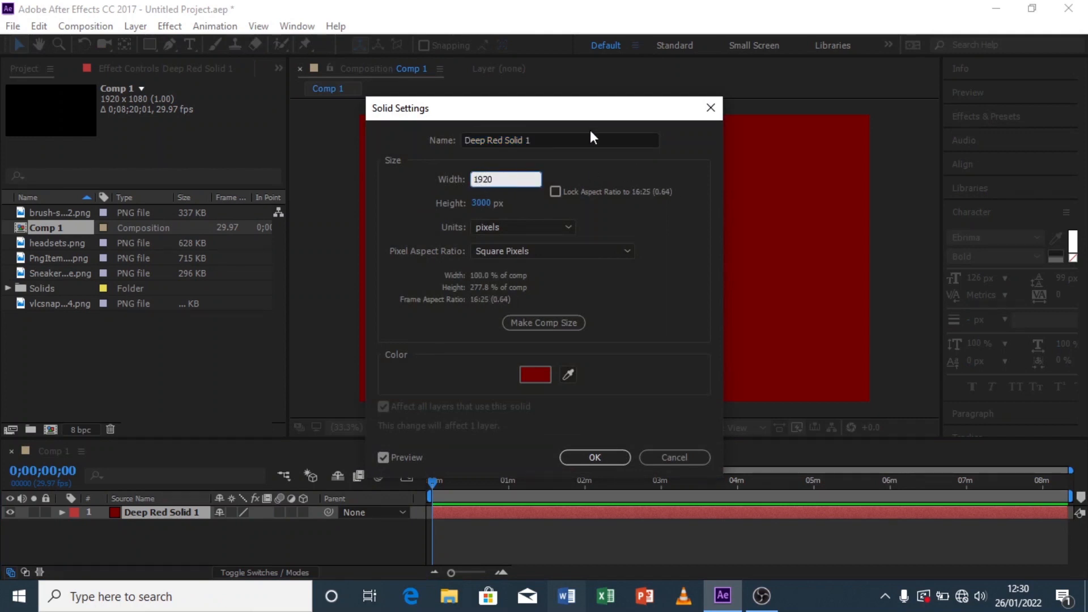
left_click(482, 202)
type("1")
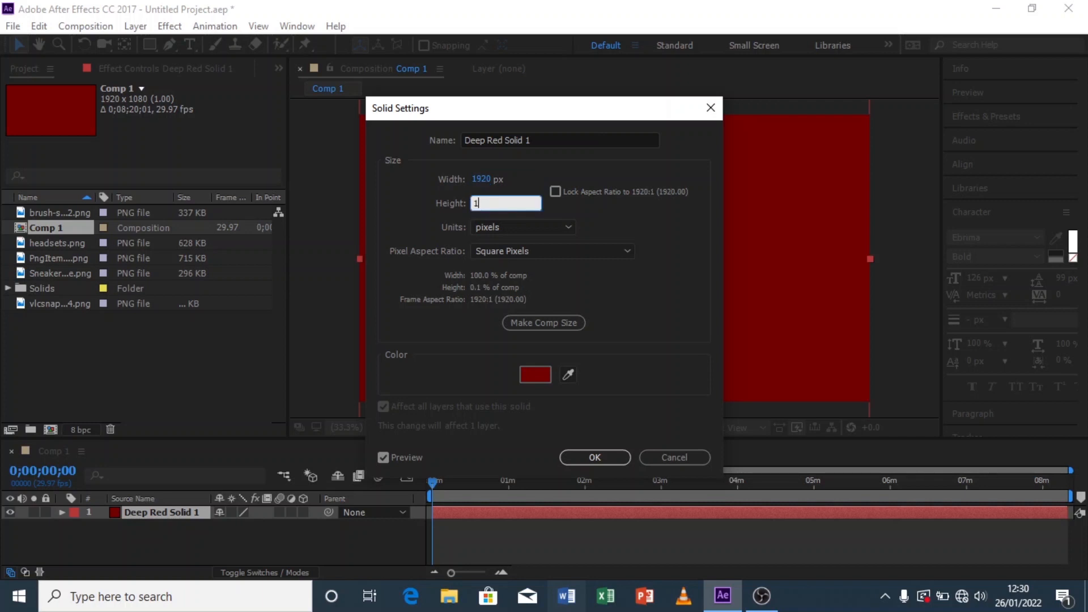
type("080")
left_click(680, 281)
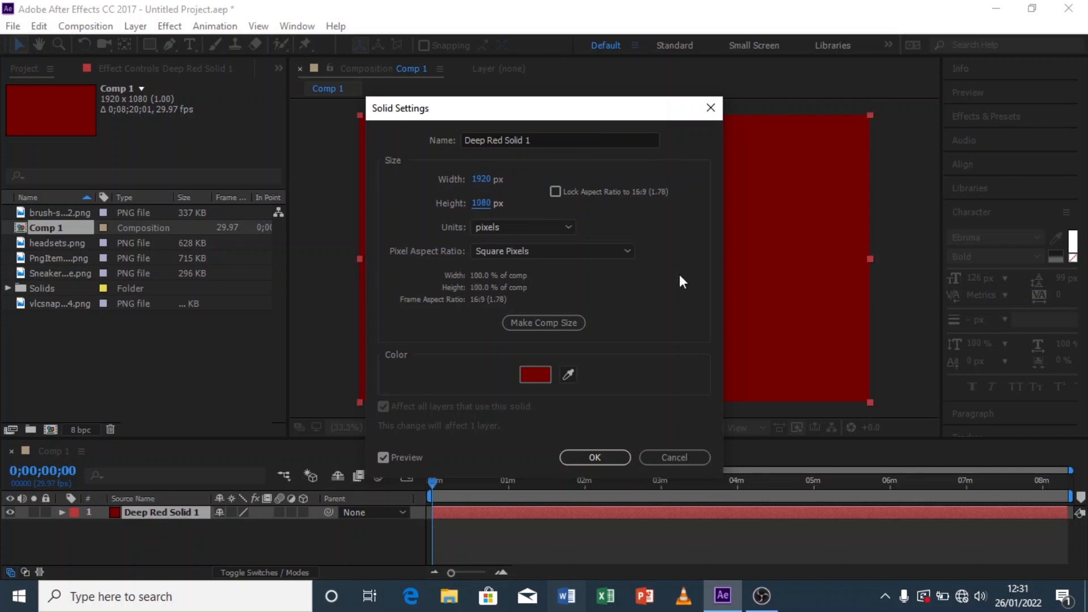
left_click(594, 457)
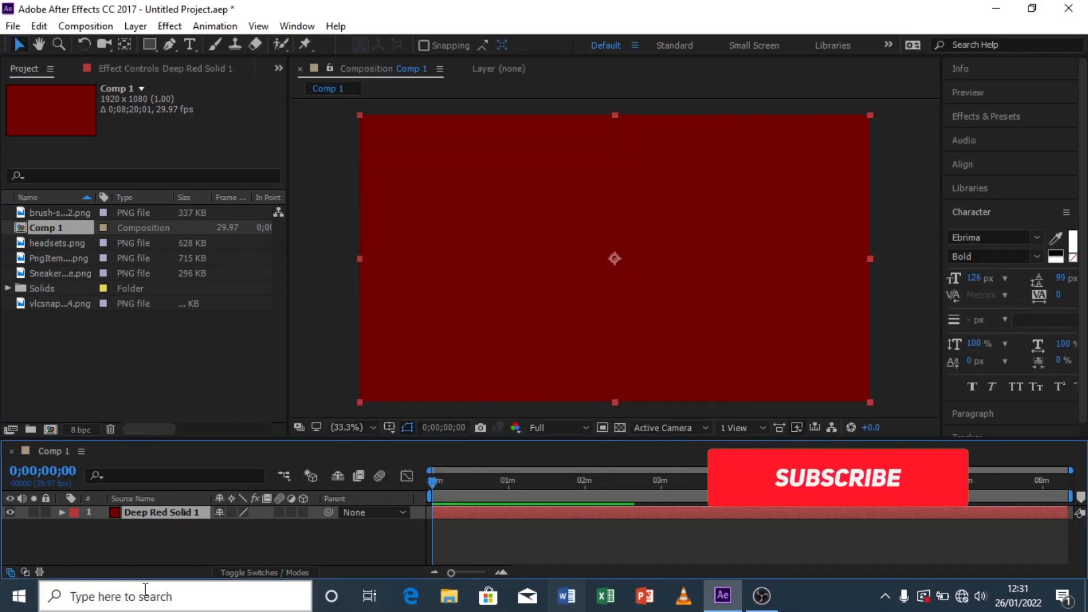
Step: Apply the Gradient Ramp effect to the Deep Red Solid 1 layer
left_click(156, 546)
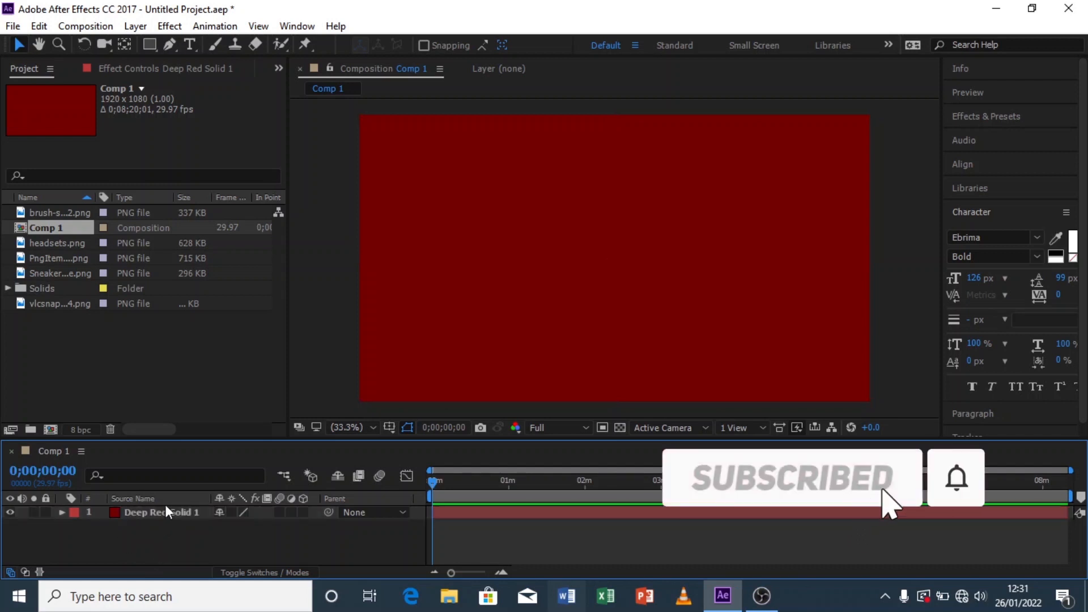
left_click(164, 513)
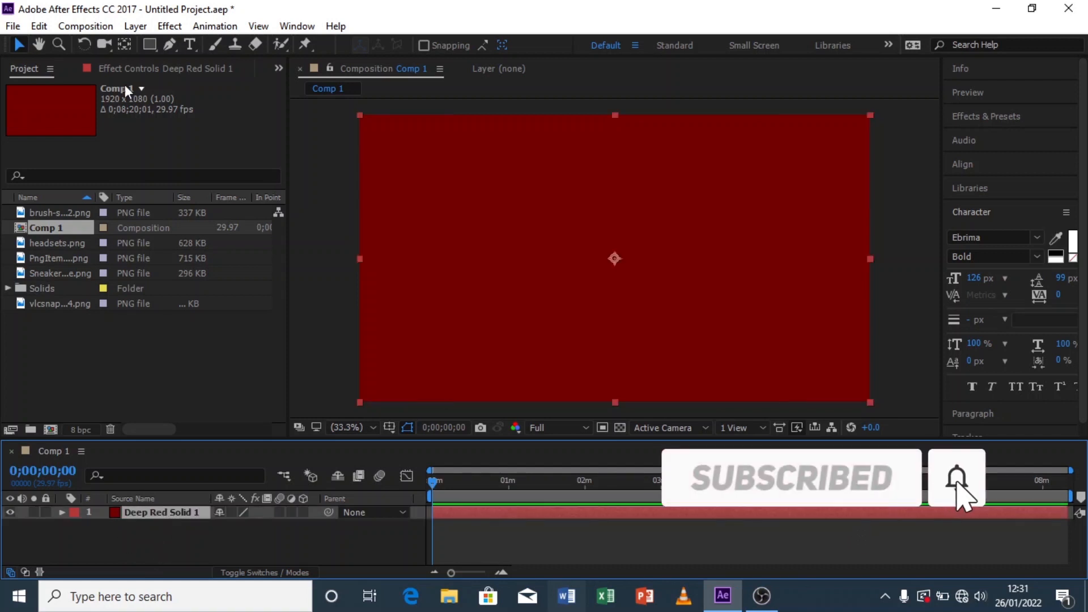
left_click(170, 26)
mouse_move(272, 244)
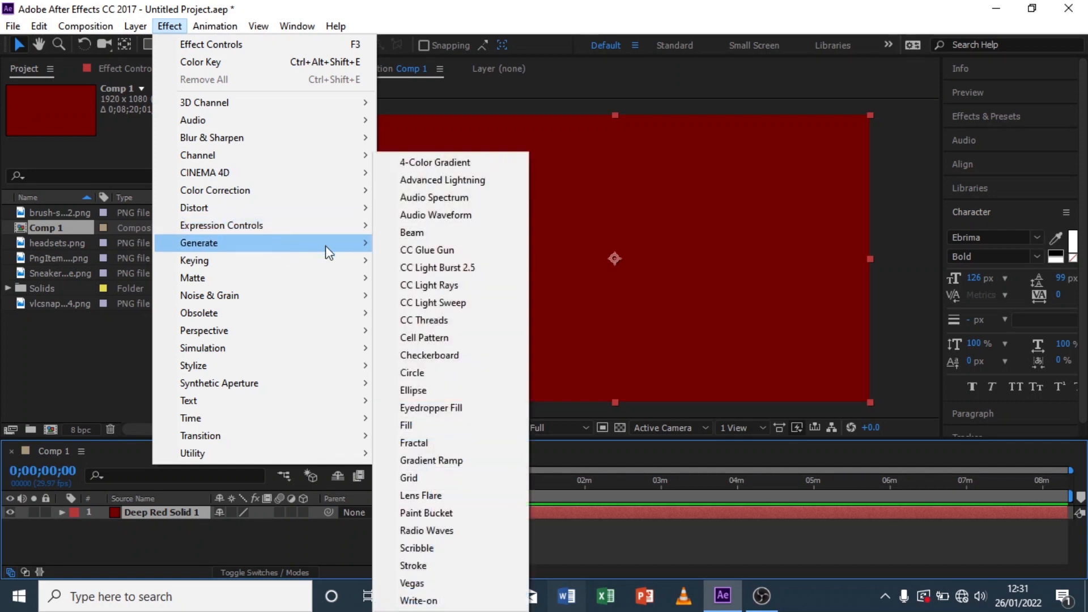
left_click(453, 461)
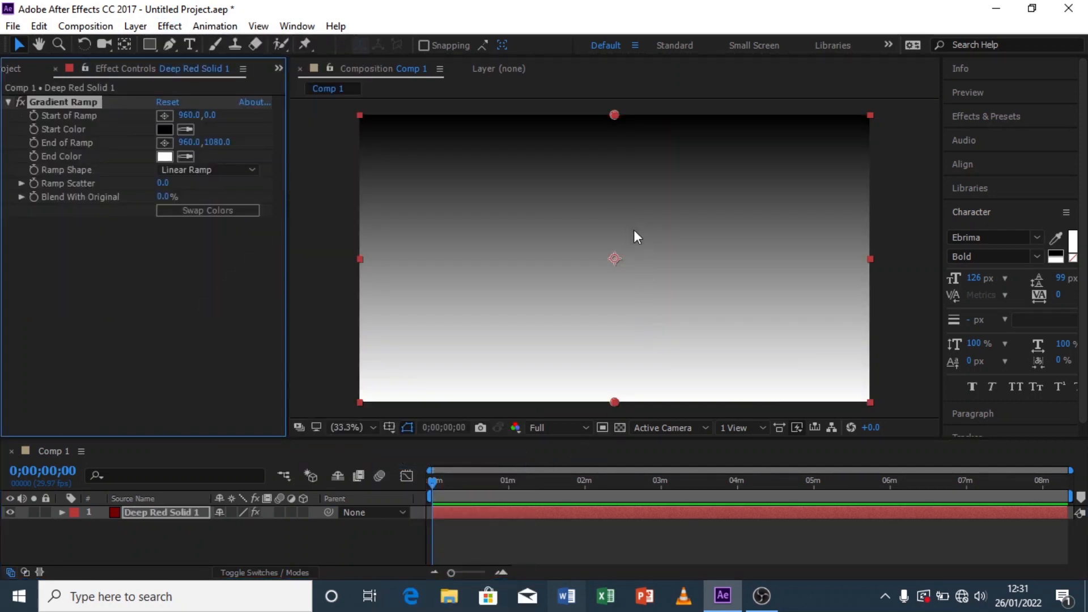
Step: Set the ramp shape to Radial Ramp and move its start point to about 1437, 279
left_click(208, 172)
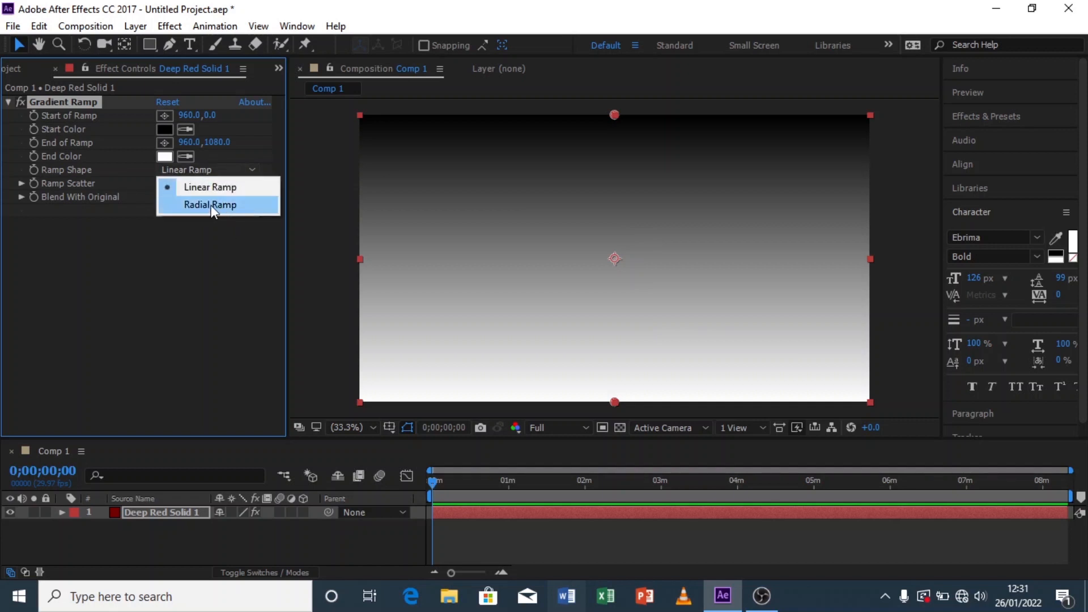
left_click(246, 209)
left_click_drag(614, 115, 741, 189)
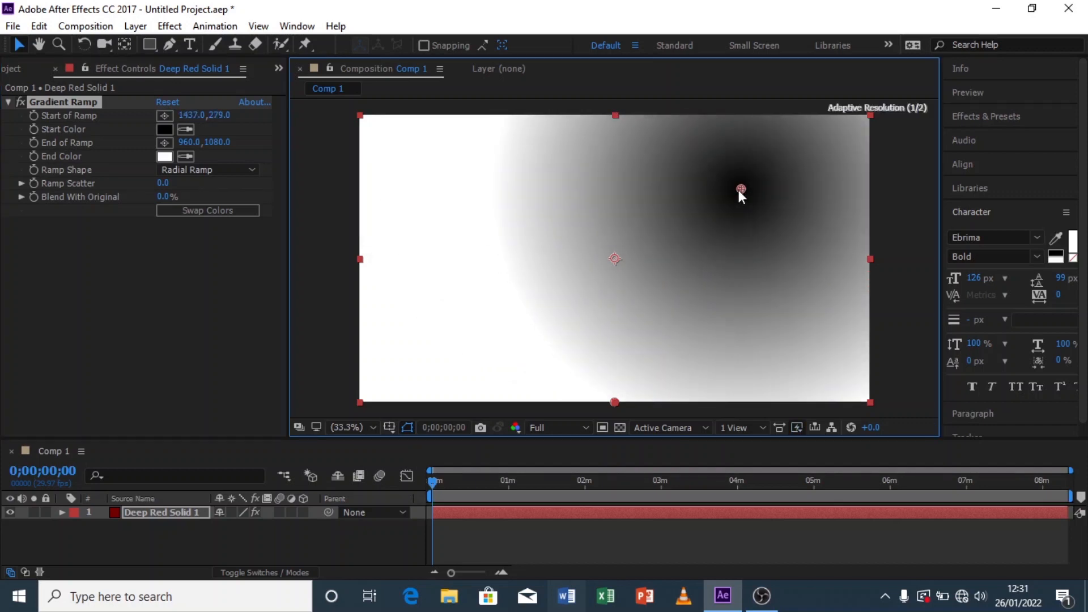
Step: Swap the ramp colours and move the ramp's end point below the frame to about 876, 1320
left_click(203, 211)
key("comma")
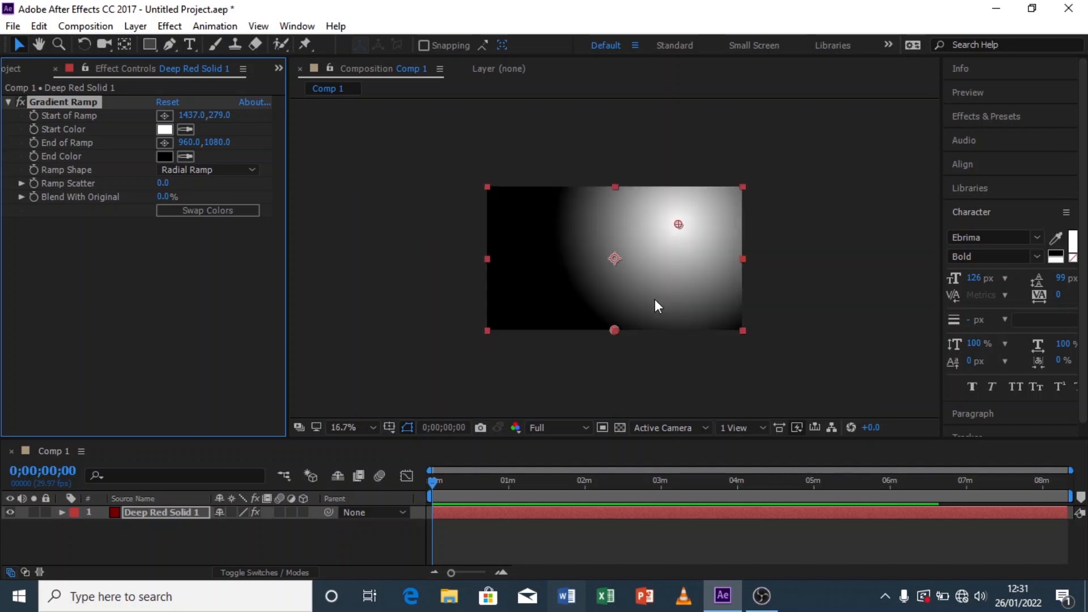
left_click_drag(616, 331, 605, 362)
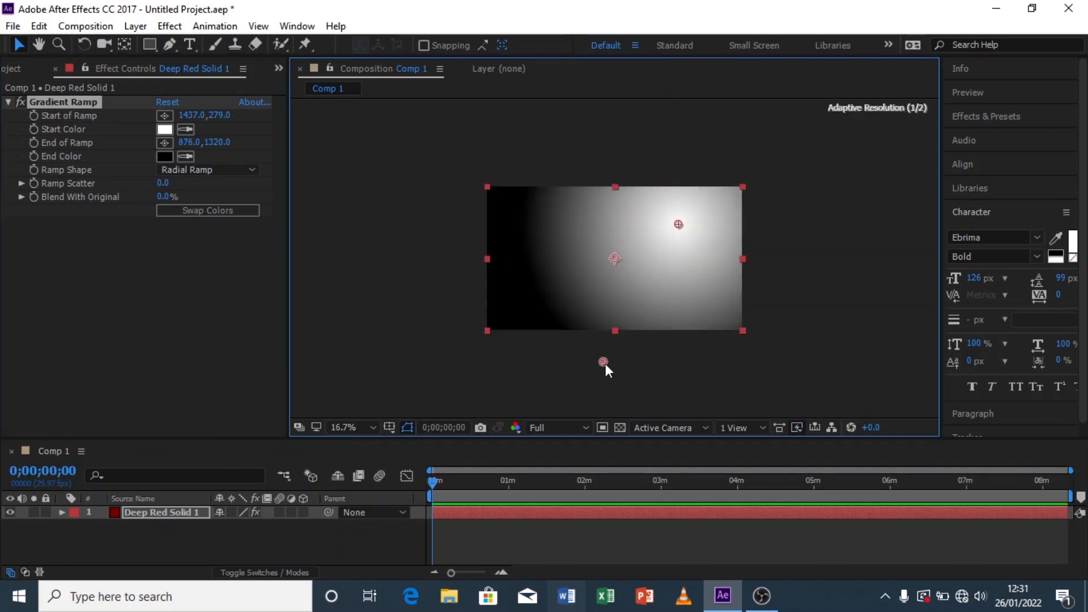
Step: Set the ramp's end colour to dark red 810202
left_click(164, 157)
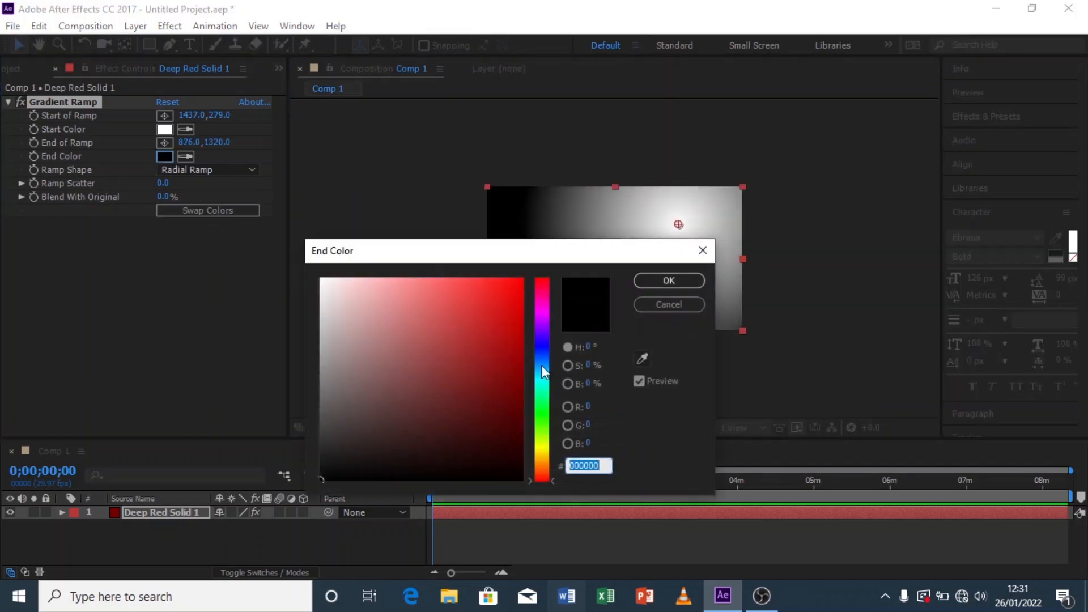
left_click(517, 378)
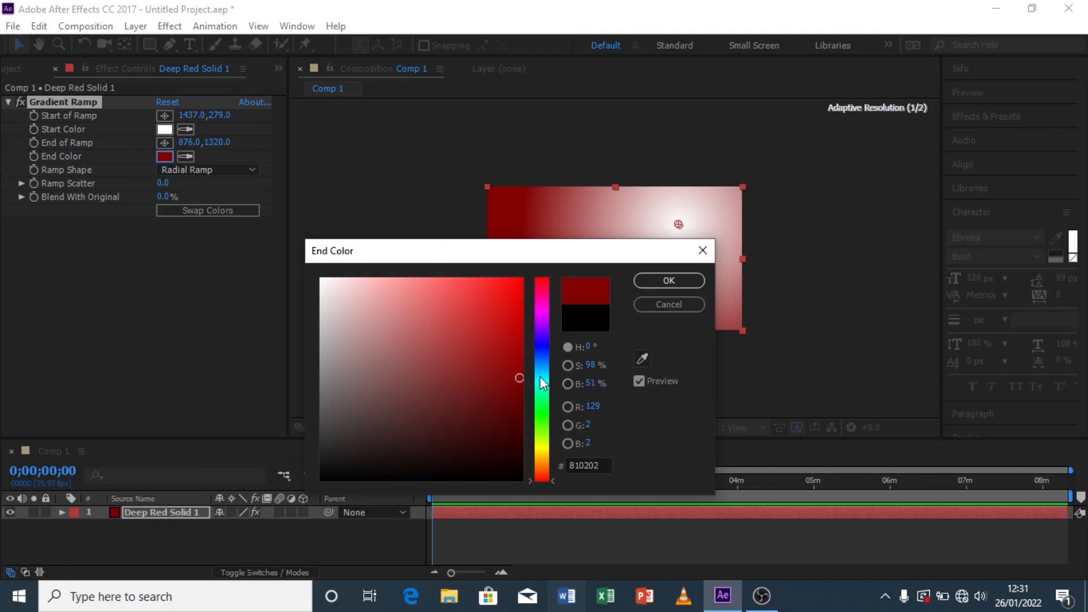
left_click(668, 283)
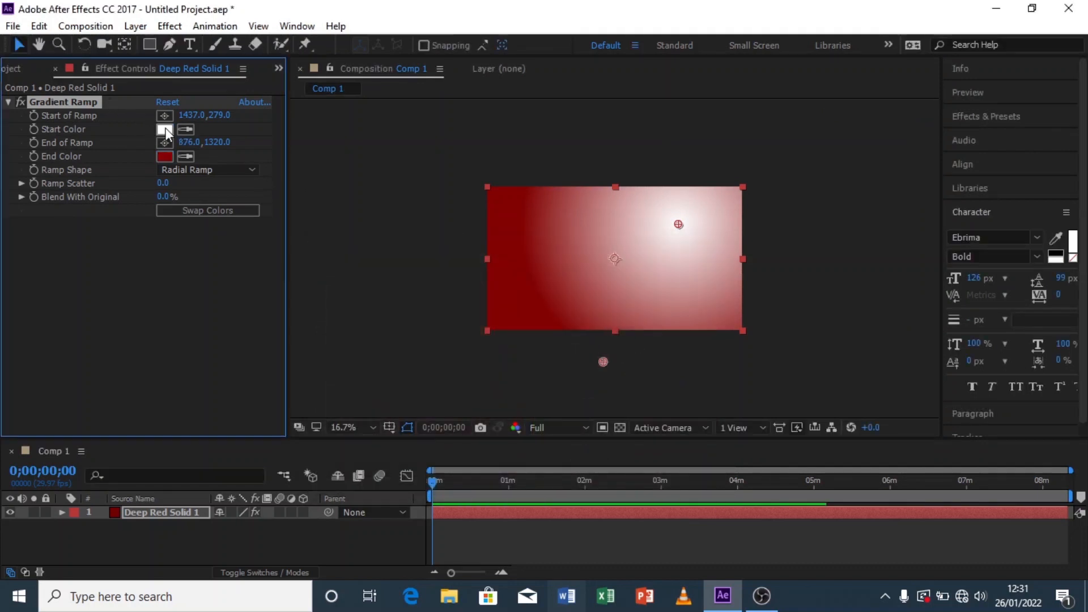
Step: Set the ramp's start colour to bright red FE2121
left_click(164, 129)
left_click_drag(497, 298, 497, 278)
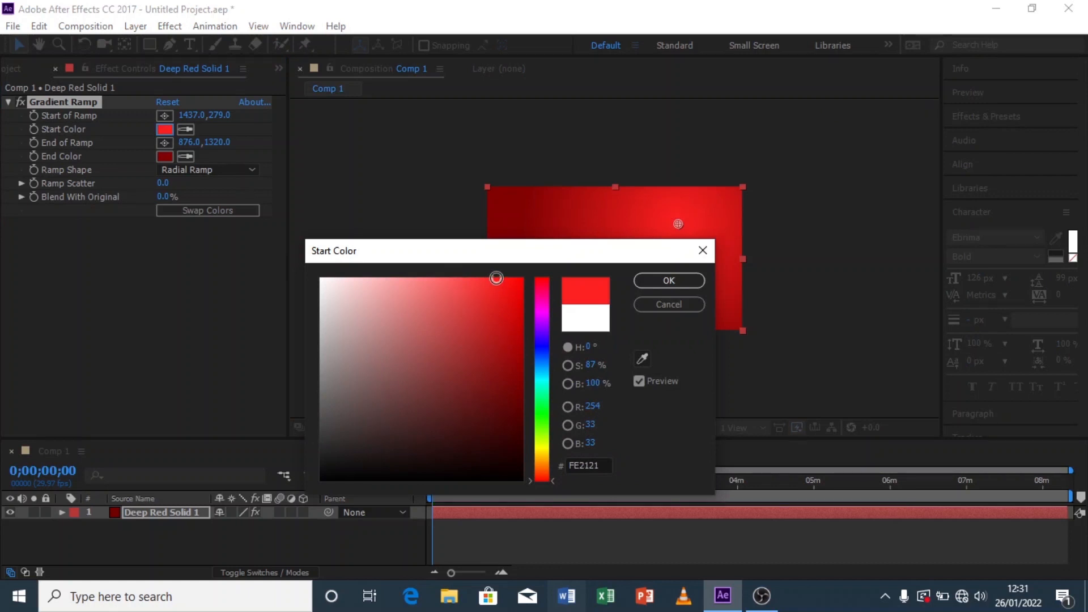
left_click(669, 280)
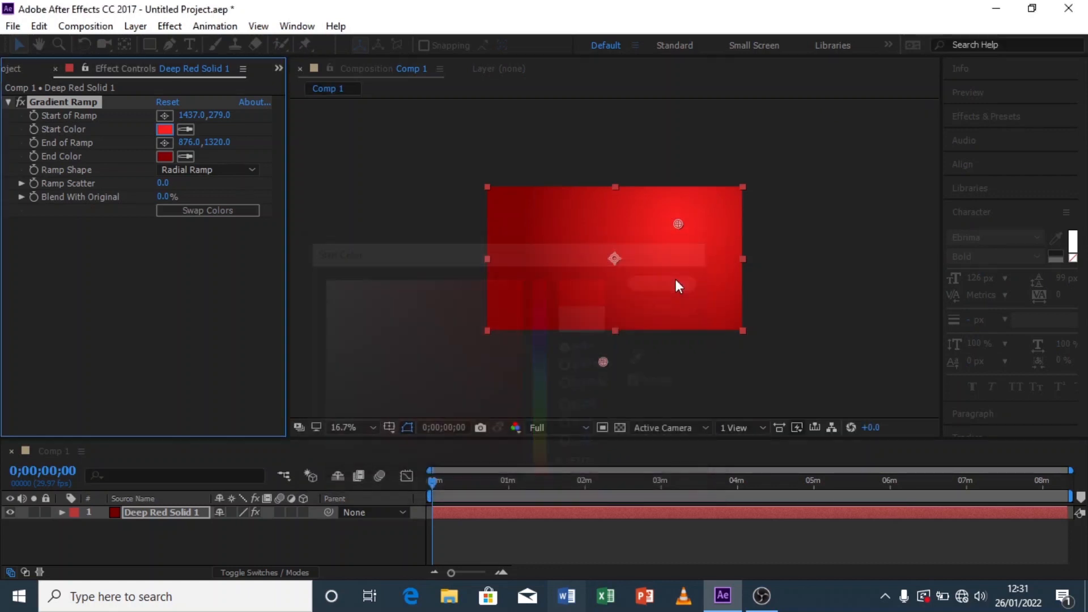
Step: Move the ramp's start point to about 1407, 390
left_click(347, 427)
left_click(394, 162)
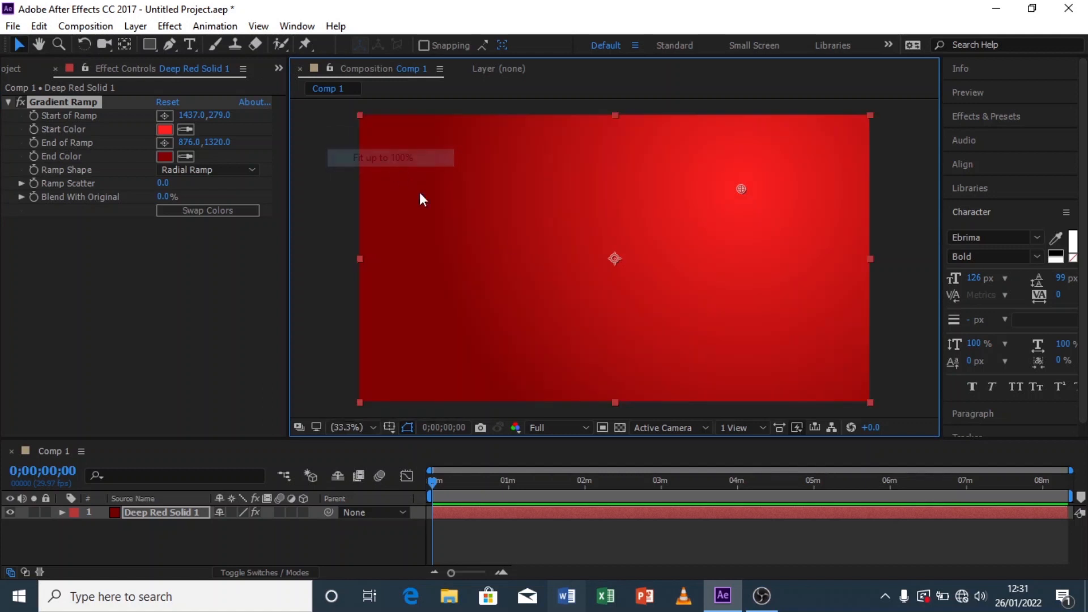
left_click_drag(741, 189, 733, 219)
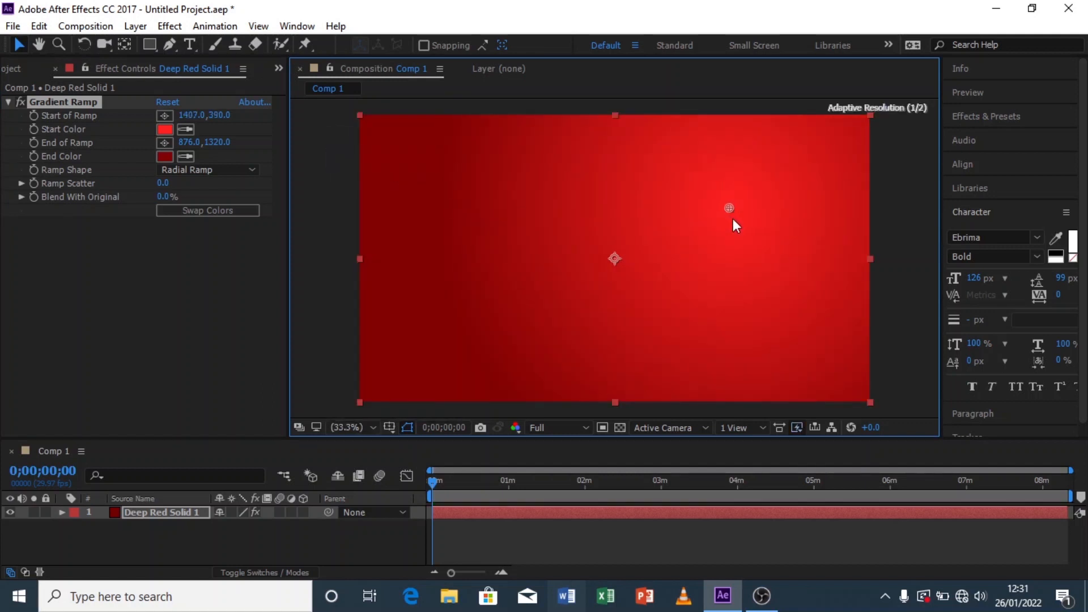
Step: Reopen the ramp's start colour and pick a bright red near FE2121
left_click(165, 130)
left_click(488, 280)
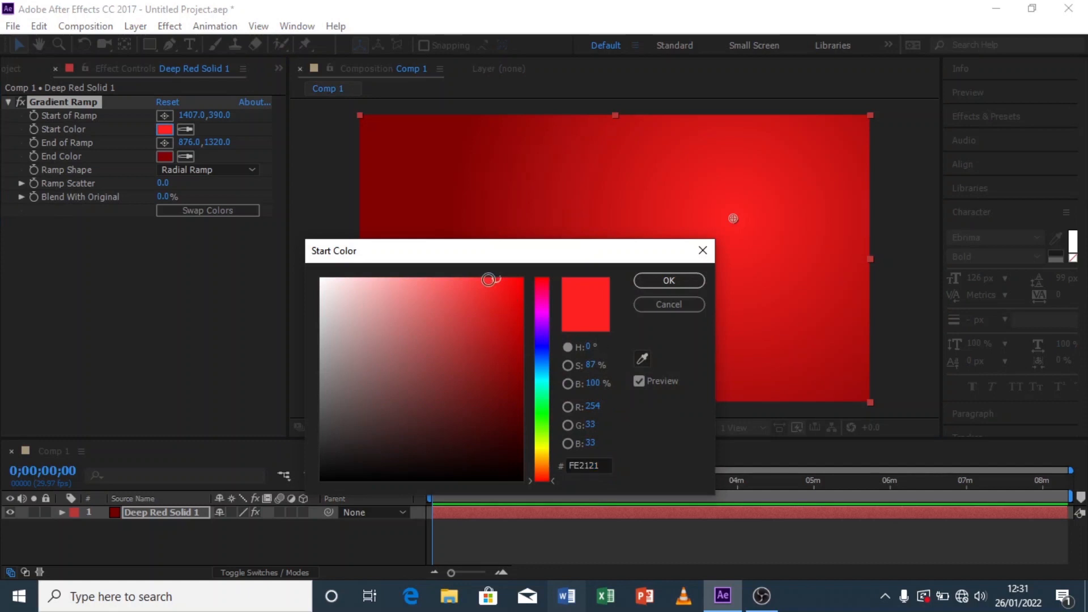
left_click(646, 281)
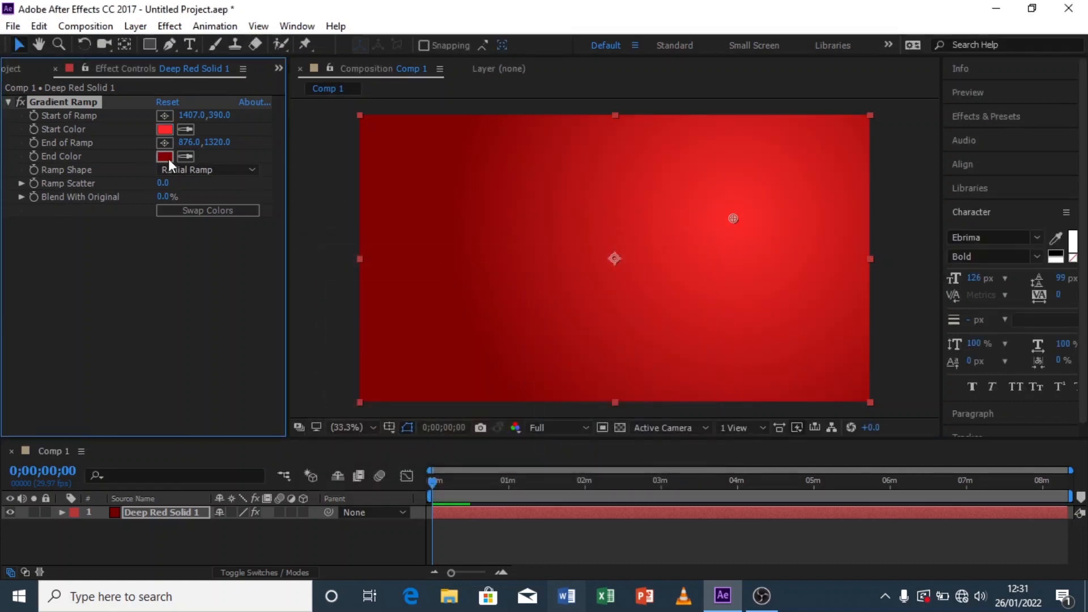
Step: Darken the ramp's end colour to about 710000
left_click(165, 157)
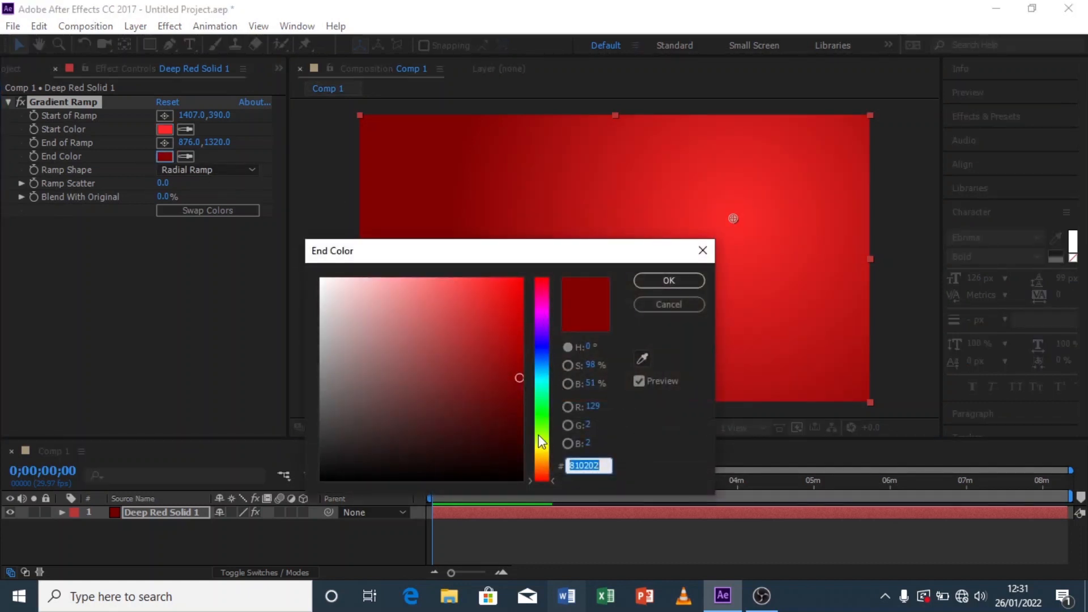
mouse_move(523, 382)
left_mouse_down()
mouse_move(527, 404)
mouse_move(528, 390)
left_mouse_up()
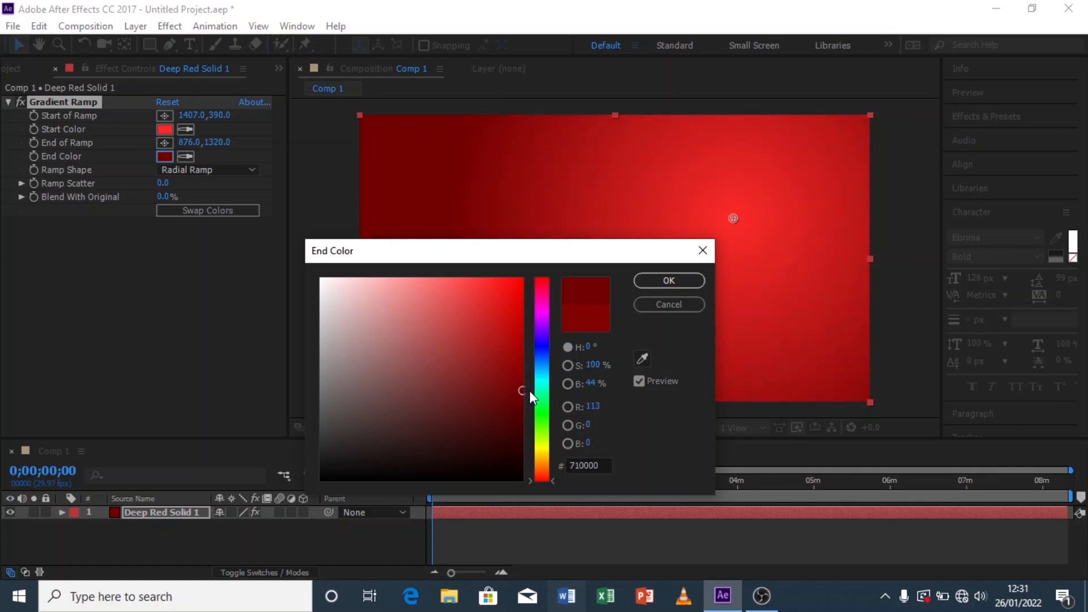
left_click_drag(537, 346, 530, 250)
left_click(651, 279)
key("comma")
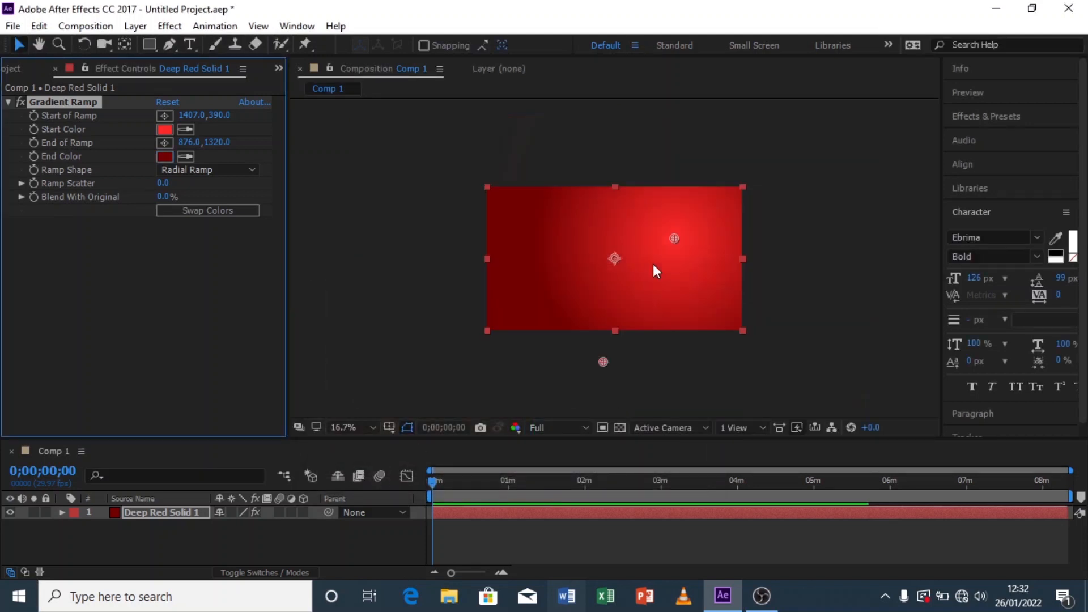
Step: Move the ramp's end point to about 1020, 1284
mouse_move(605, 363)
left_mouse_down()
mouse_move(625, 349)
mouse_move(614, 366)
mouse_move(622, 358)
left_mouse_up()
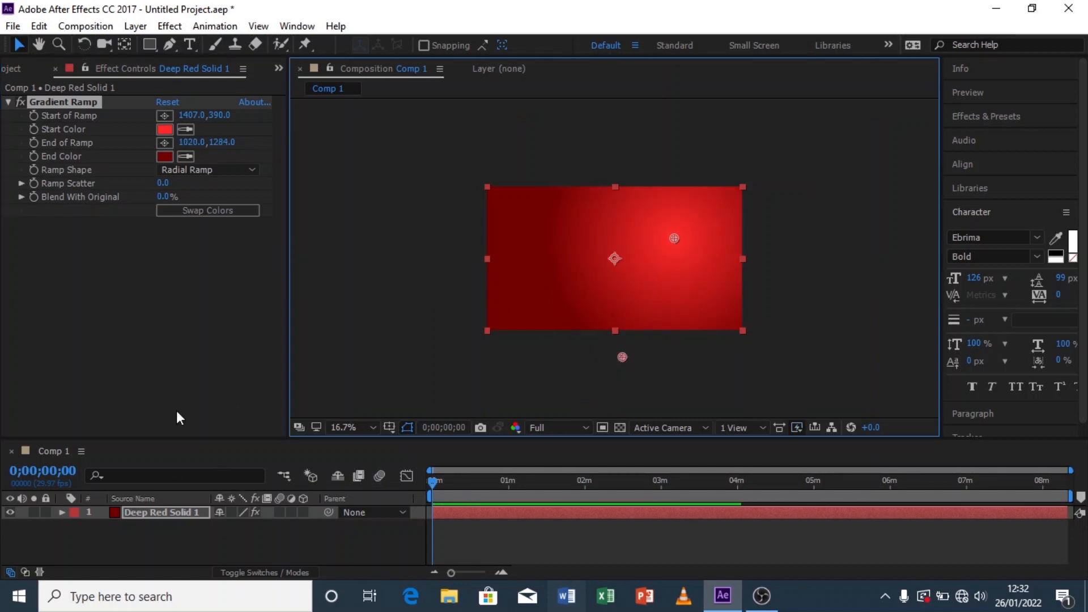
left_click(268, 543)
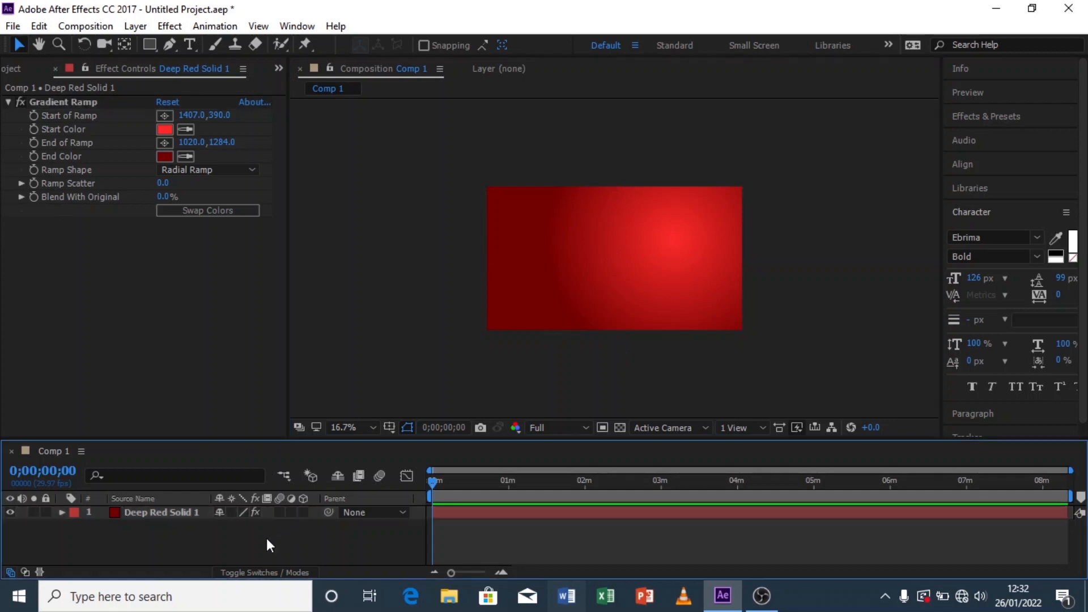
Step: Set the ramp's start colour to F91515
left_click(166, 130)
left_click(505, 281)
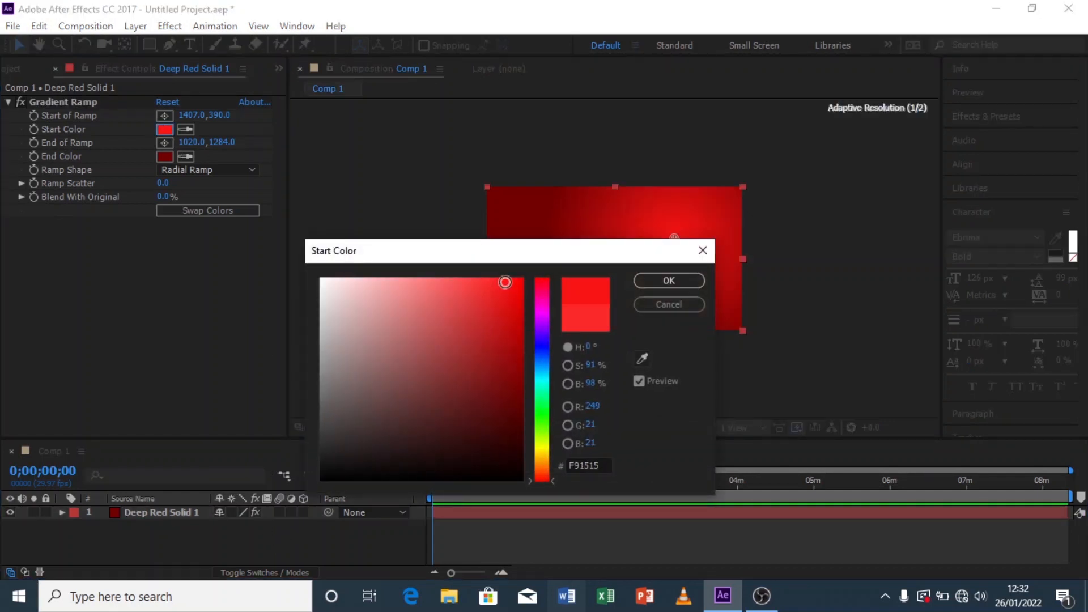
left_click(658, 279)
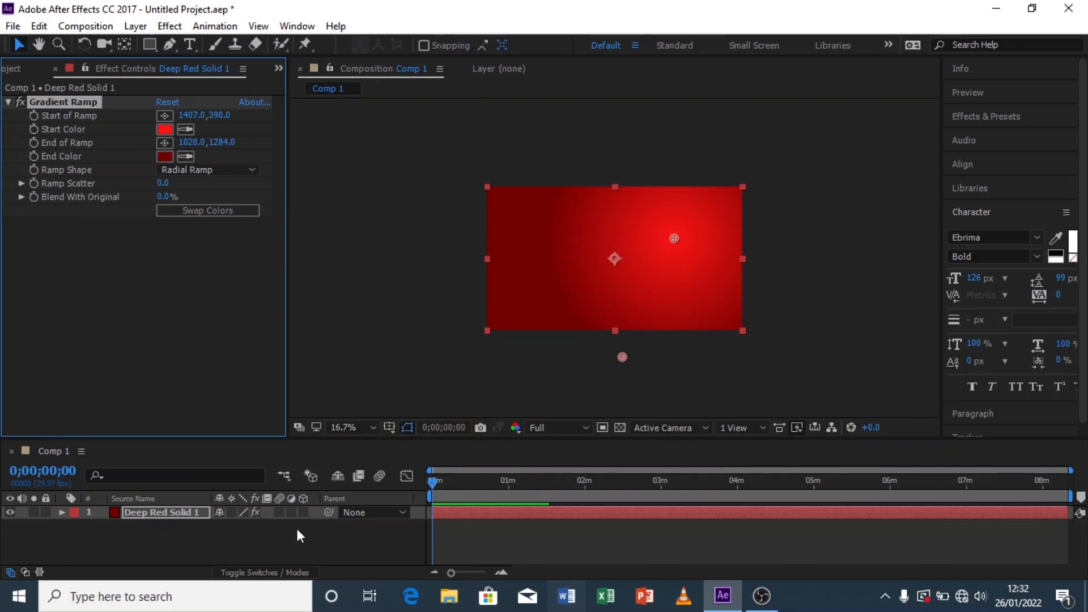
left_click(298, 530)
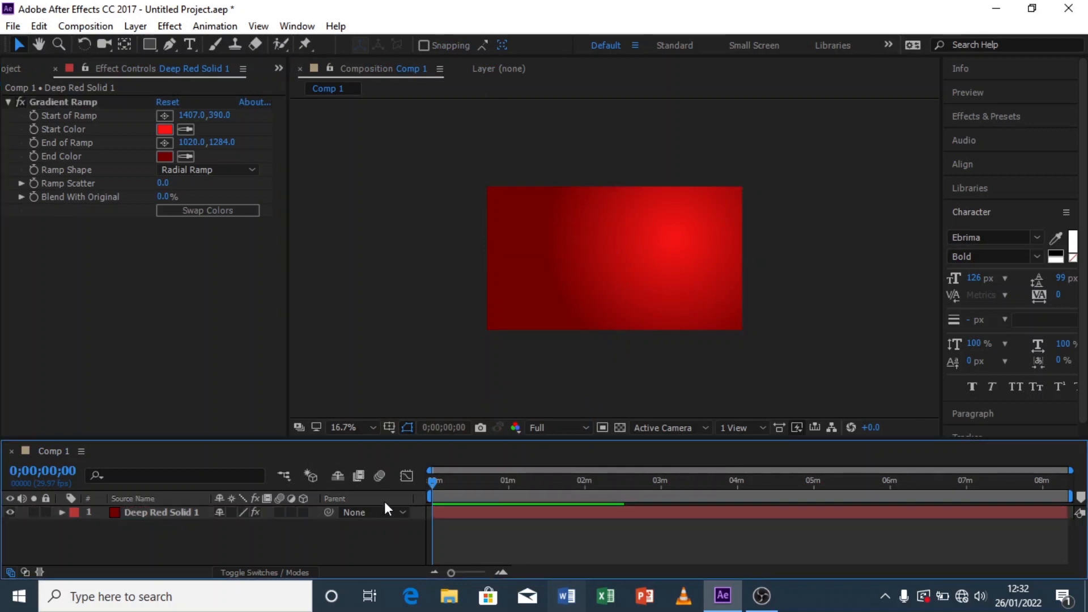
Step: Create a new composition with the default HDTV 1080 29.97 settings
left_click(346, 428)
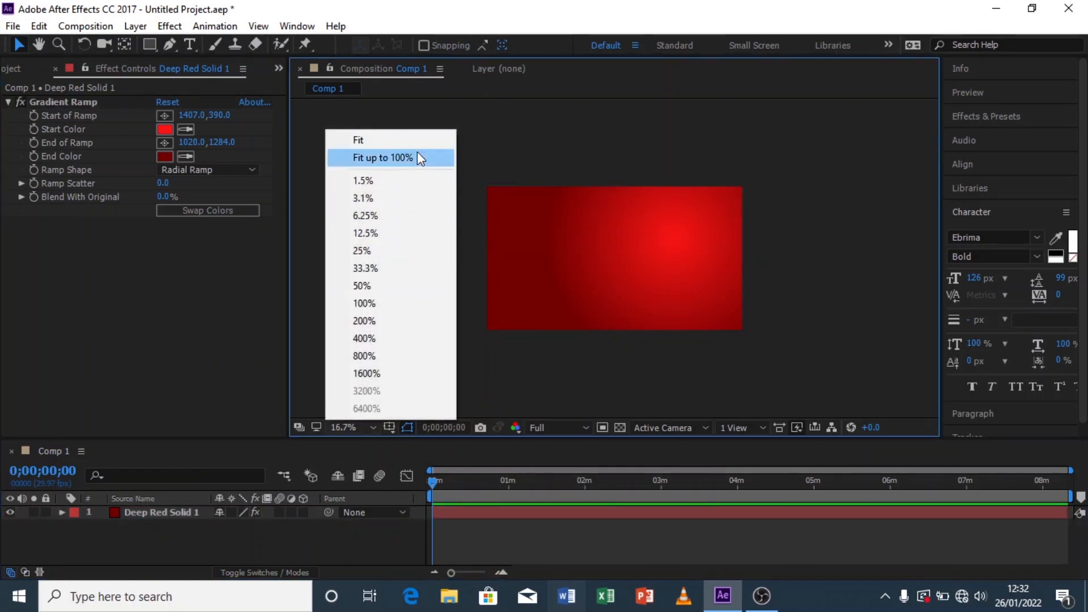
left_click(417, 153)
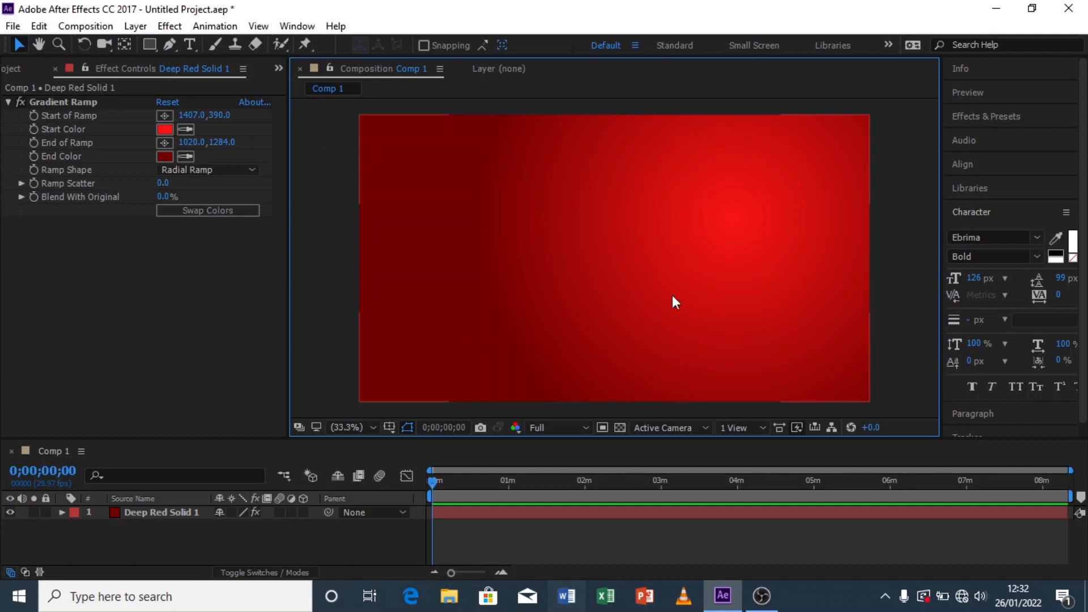
left_click(17, 68)
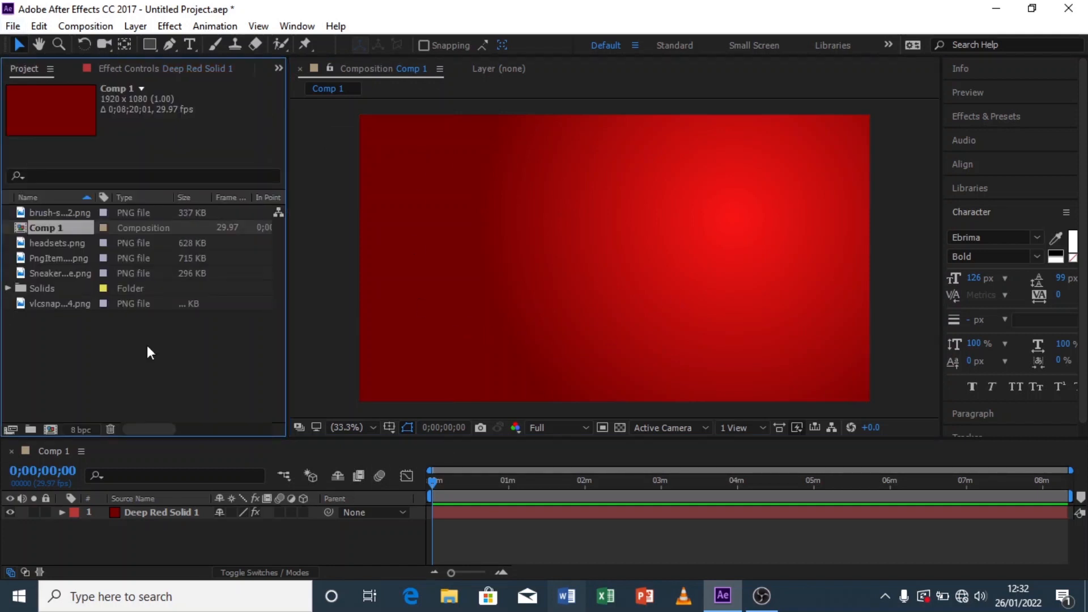
right_click(69, 360)
left_click(116, 370)
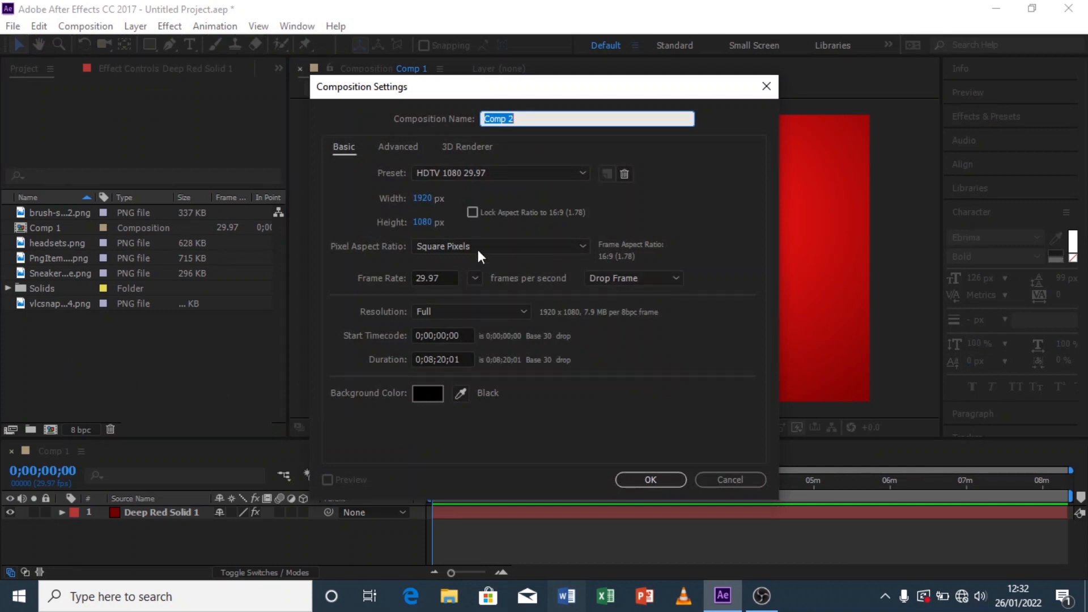
left_click(655, 482)
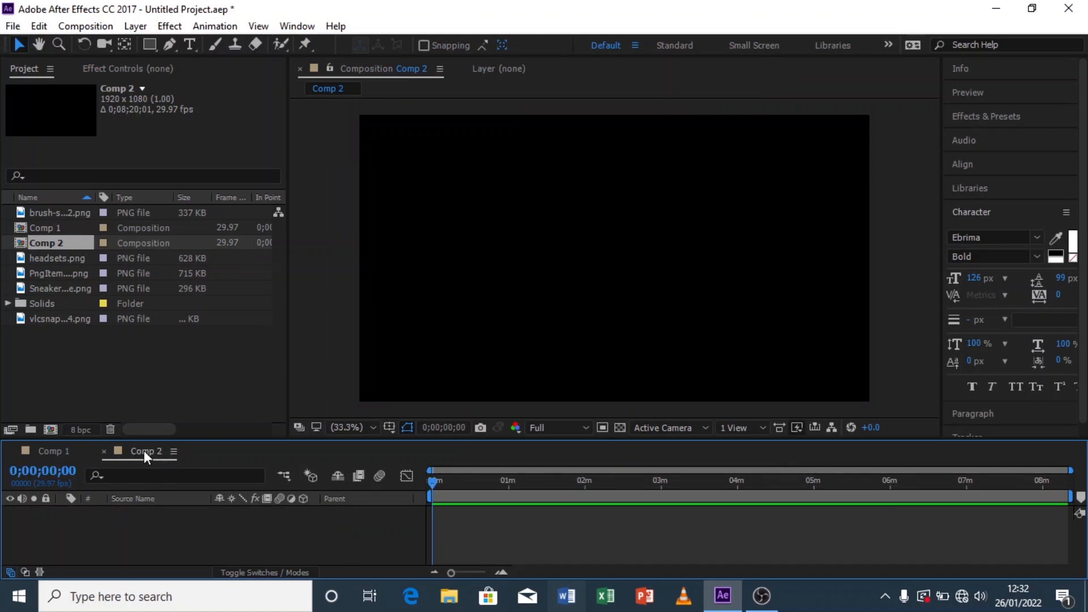
double_click(144, 451)
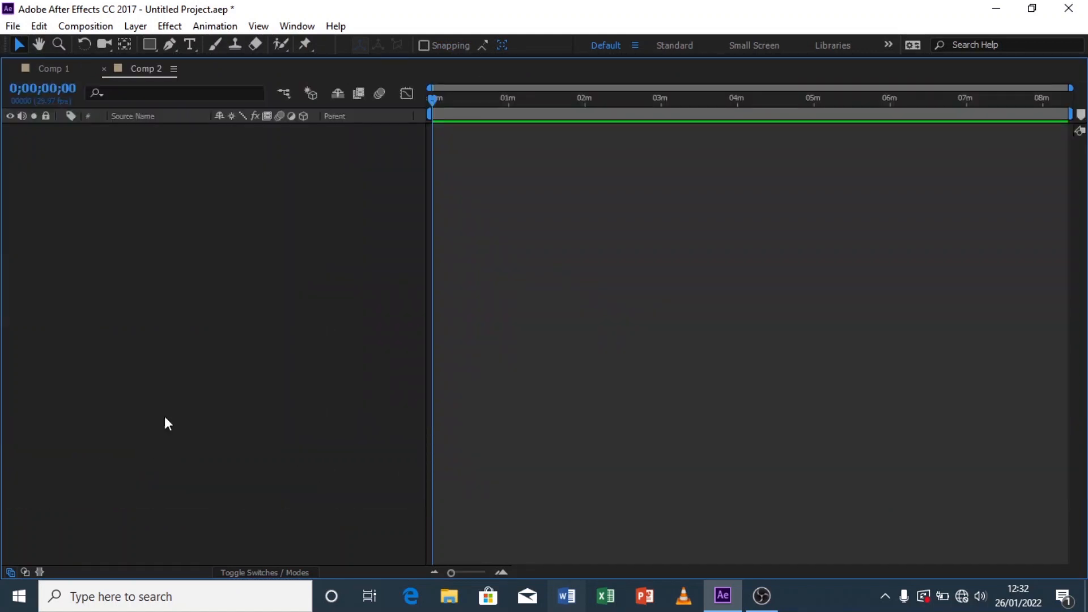
double_click(141, 71)
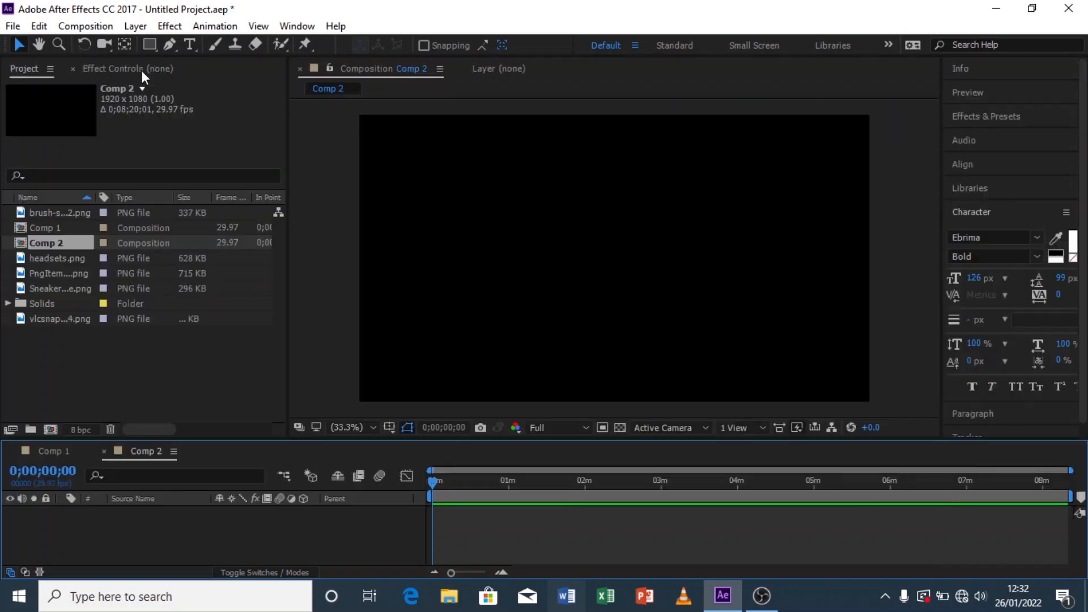
right_click(137, 454)
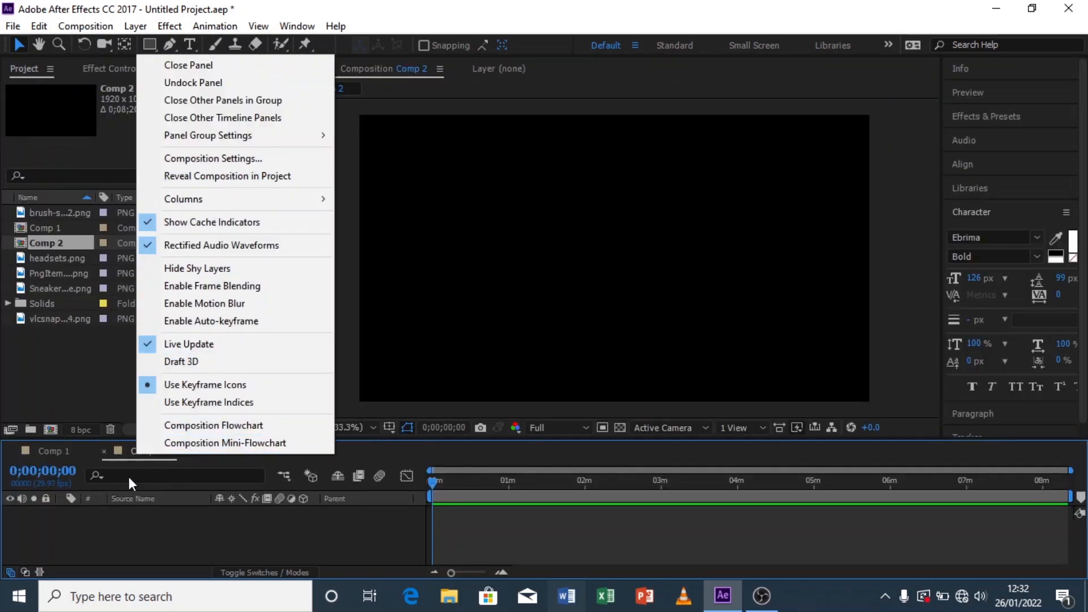
left_click(125, 451)
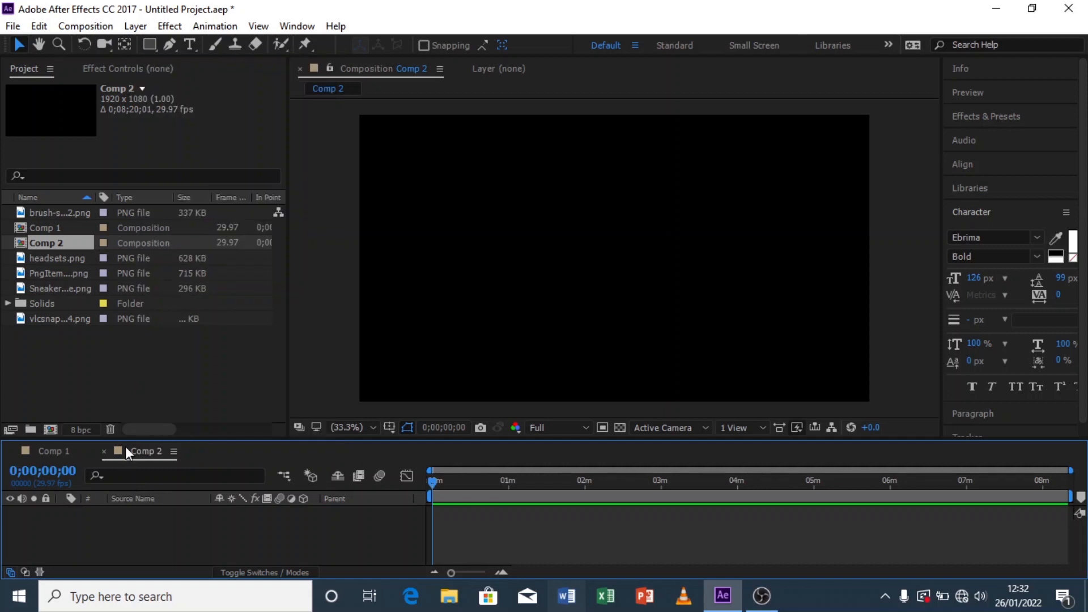
right_click(143, 448)
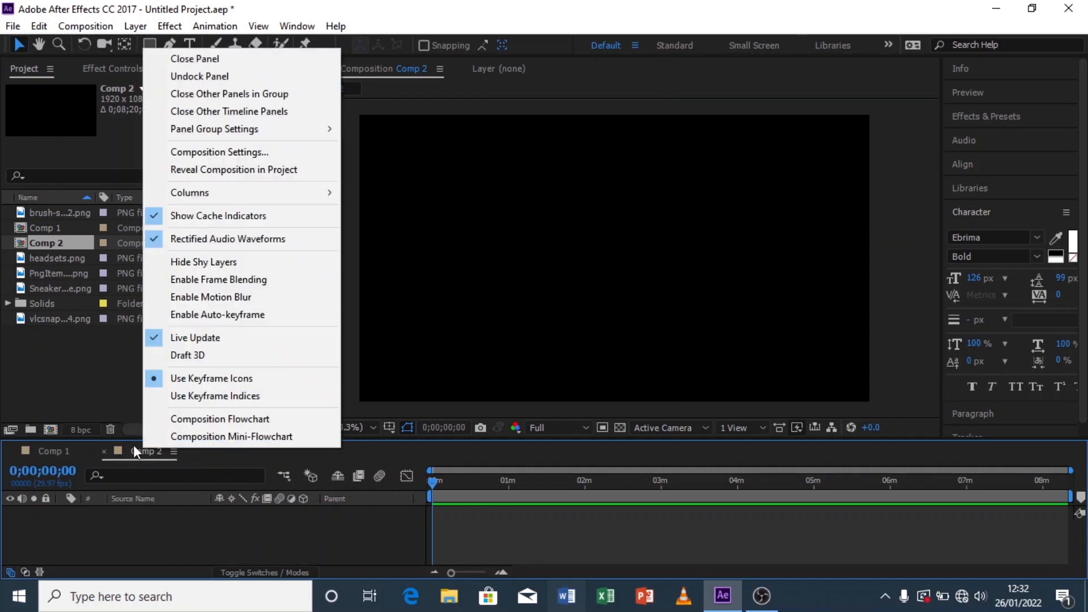
left_click(134, 444)
Step: Rename the new composition to Bg line
left_click(52, 244)
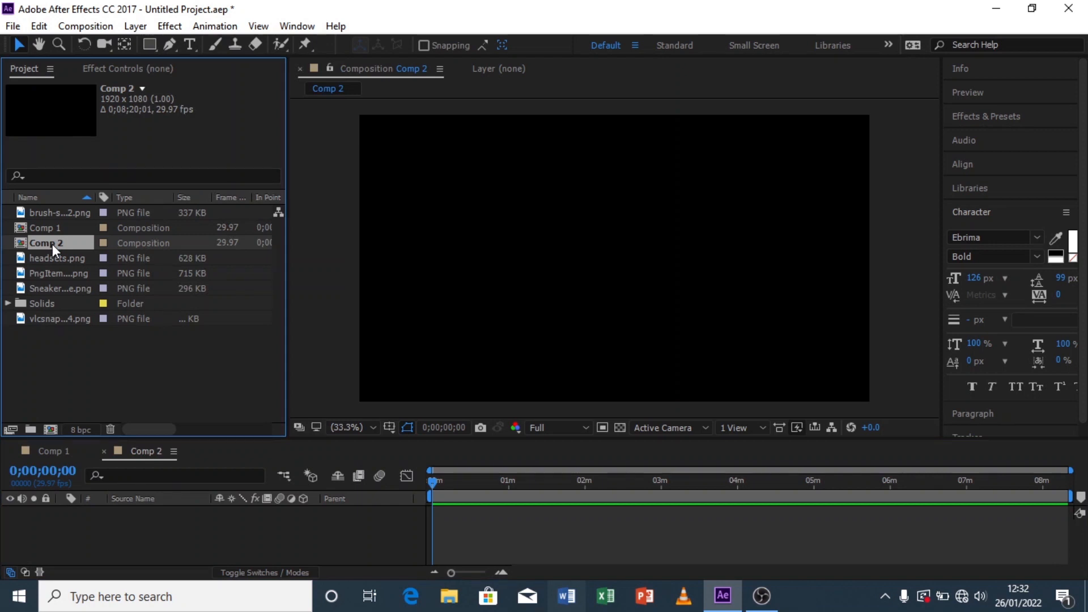
key("Return")
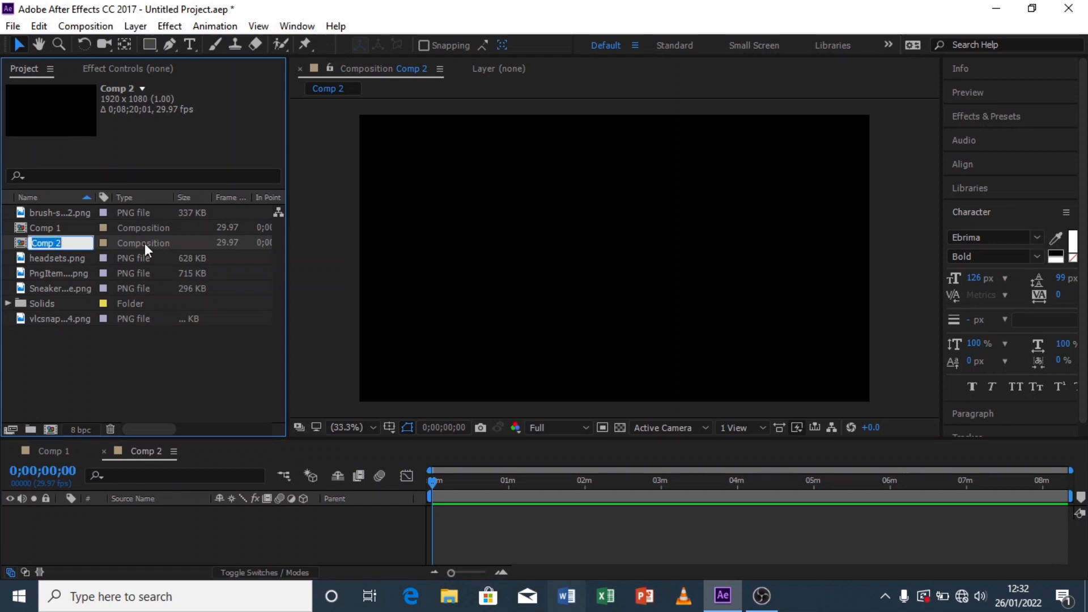
type("Ba")
type(" line")
left_click(79, 368)
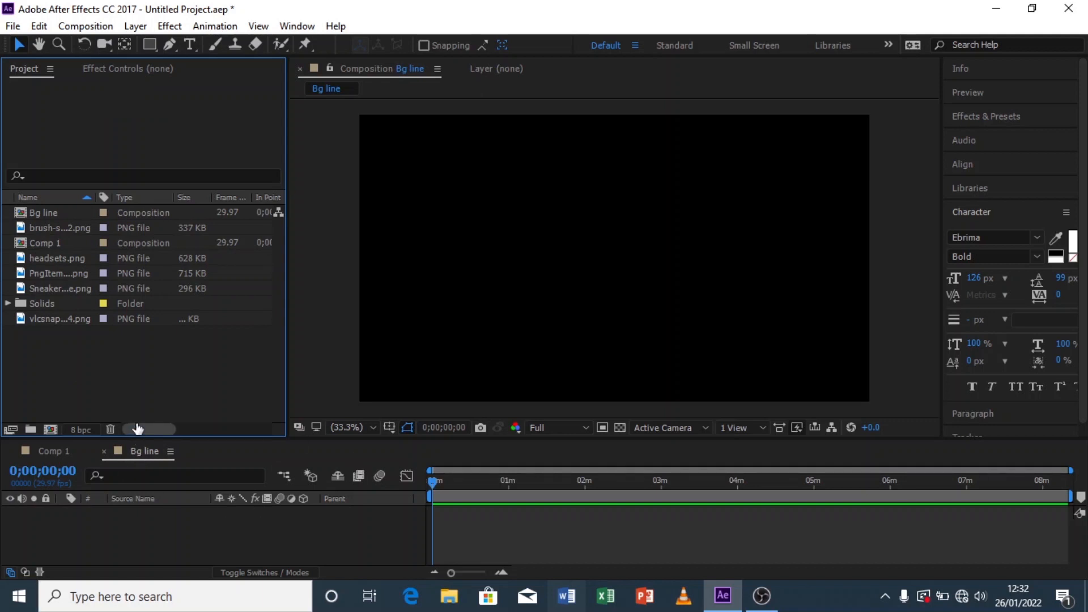
Step: Add a new solid layer to the composition sized 3000 × 3000 px
right_click(173, 529)
mouse_move(291, 357)
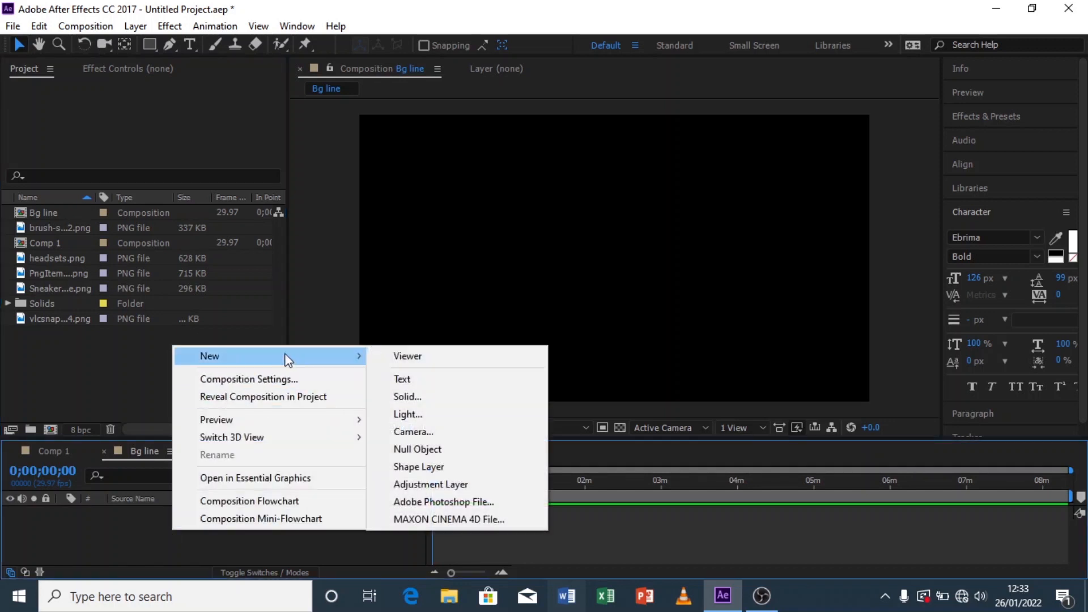
left_click(439, 399)
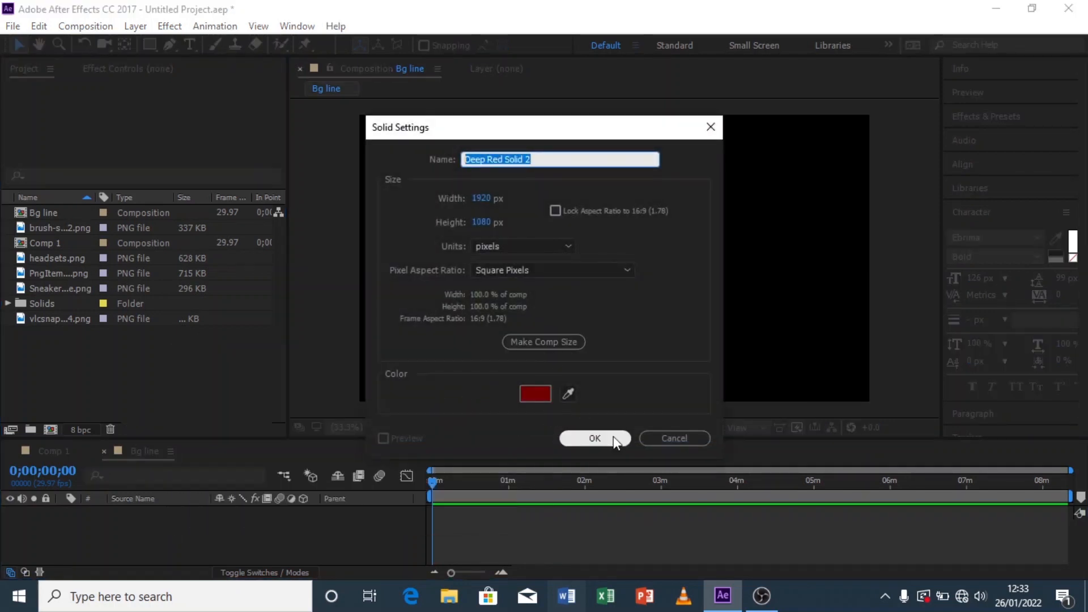
left_click(483, 198)
type("3000")
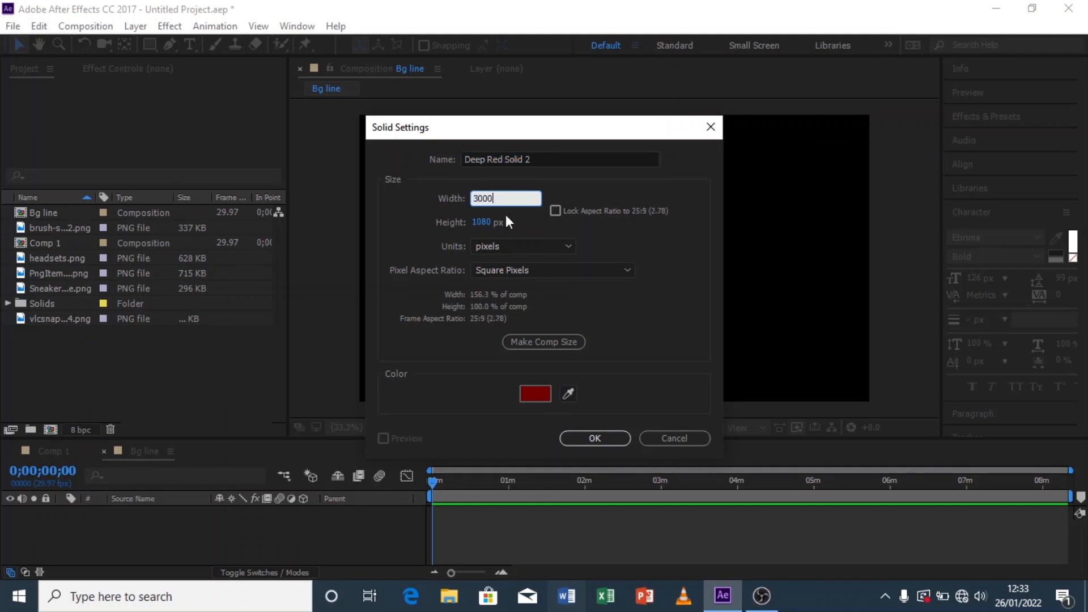
left_click(479, 222)
type("3000")
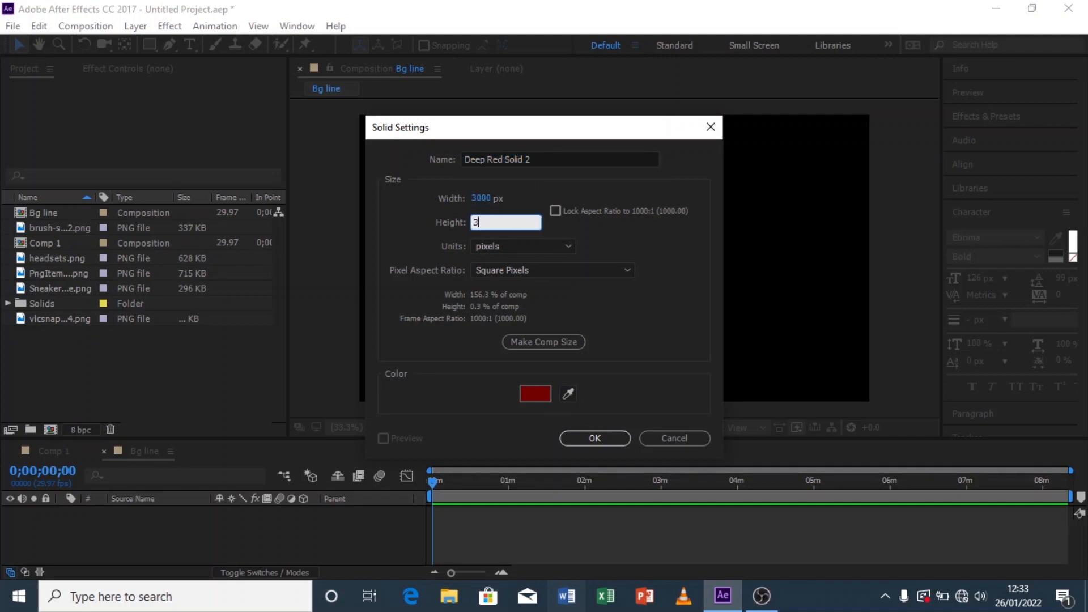
left_click(596, 243)
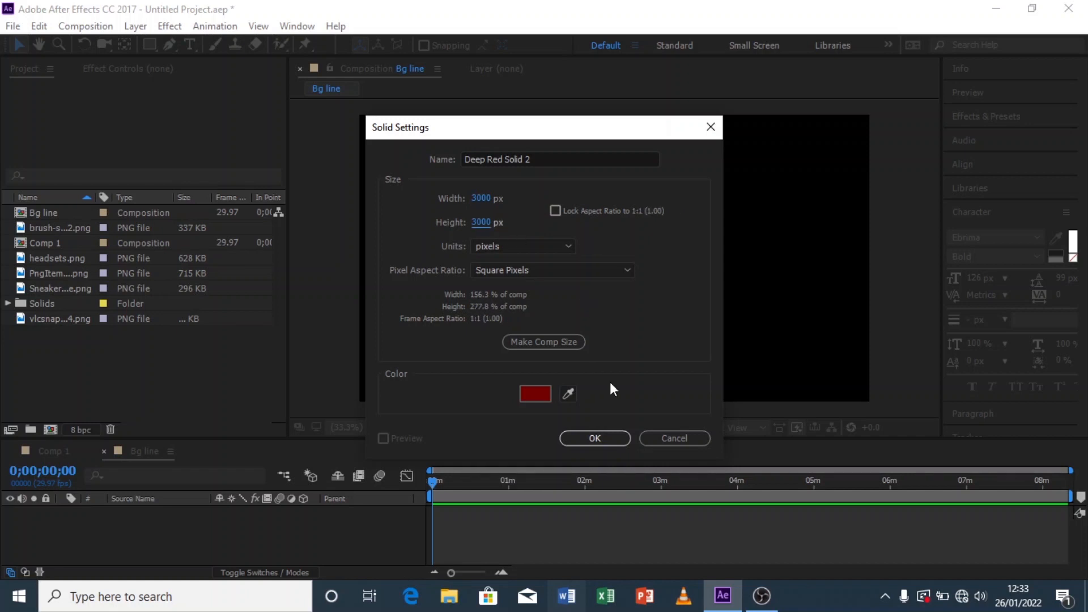
left_click(604, 442)
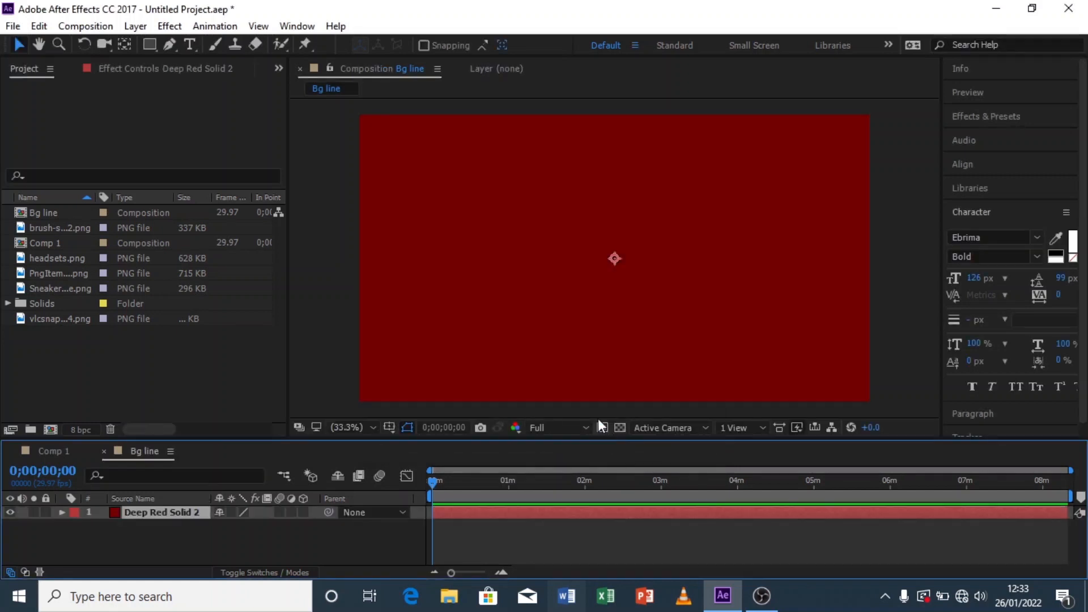
Step: Search the effects for fract and apply Fractal Noise to the solid
left_click(992, 120)
left_click(998, 139)
type("f")
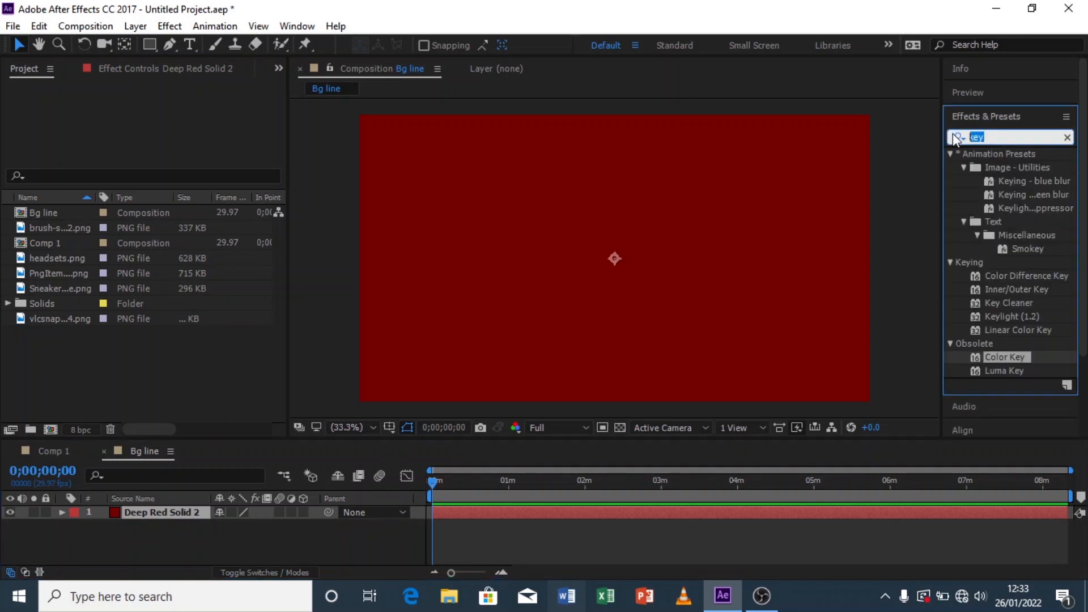
type("ract")
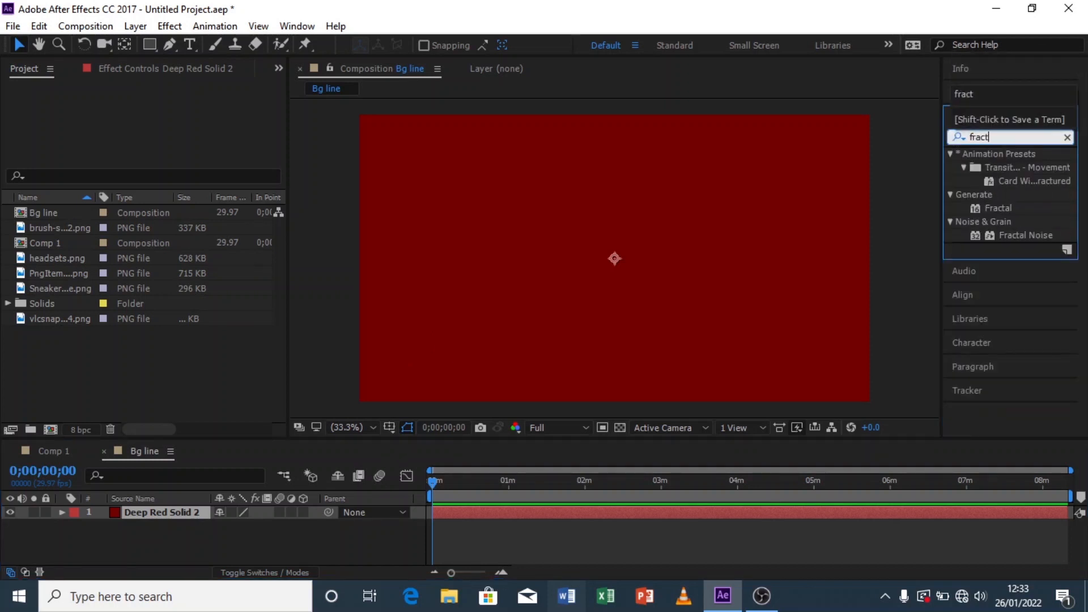
double_click(1038, 234)
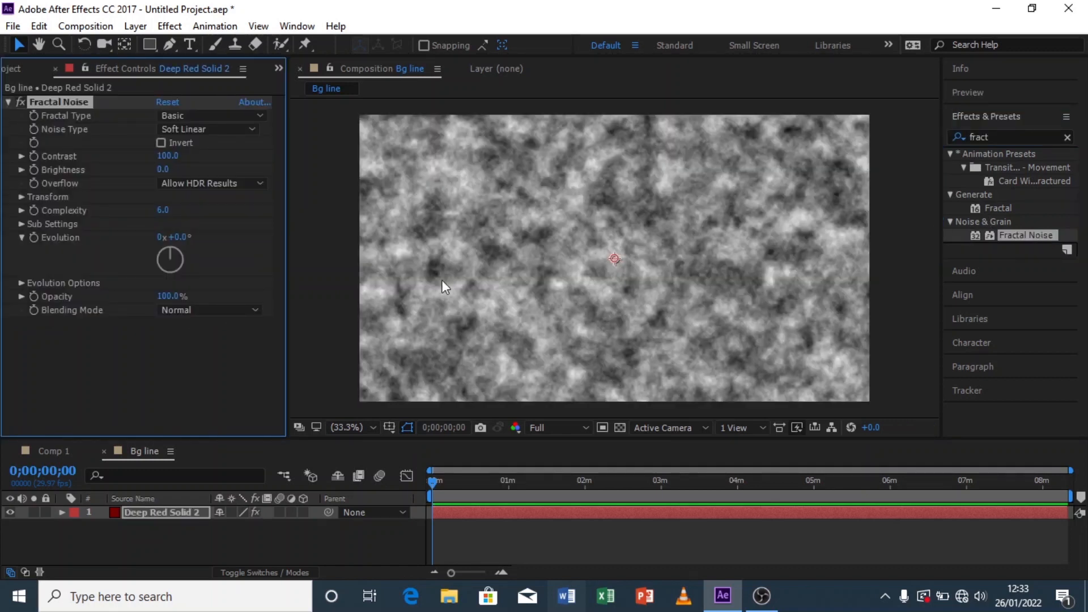
Step: Set the Fractal Noise contrast to 400 and brightness to -100
left_click(169, 158)
type("400")
left_click(221, 152)
left_click(163, 170)
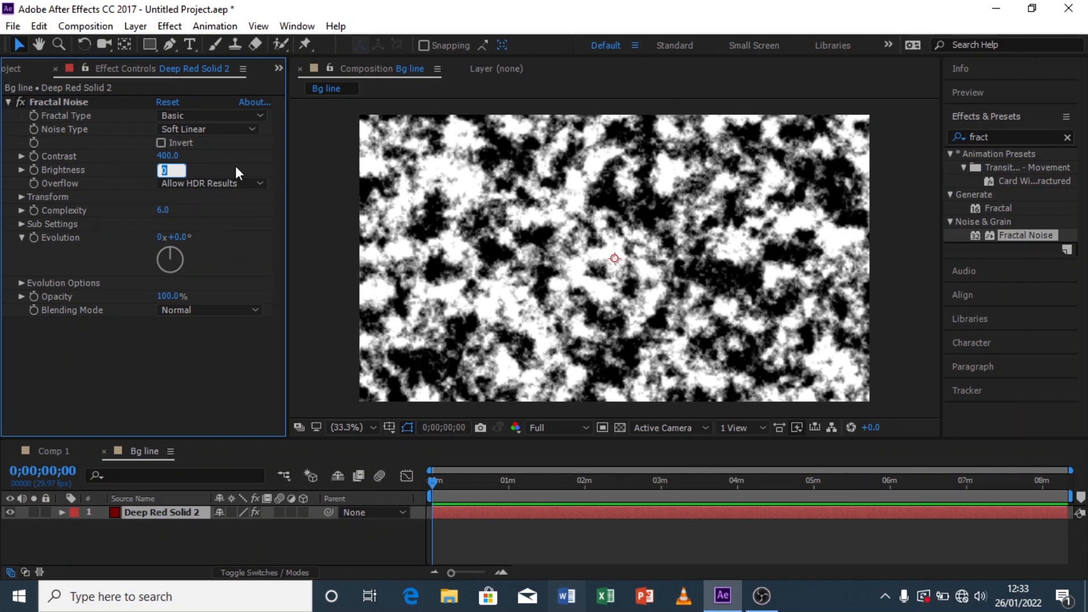
type("-100")
key("Return")
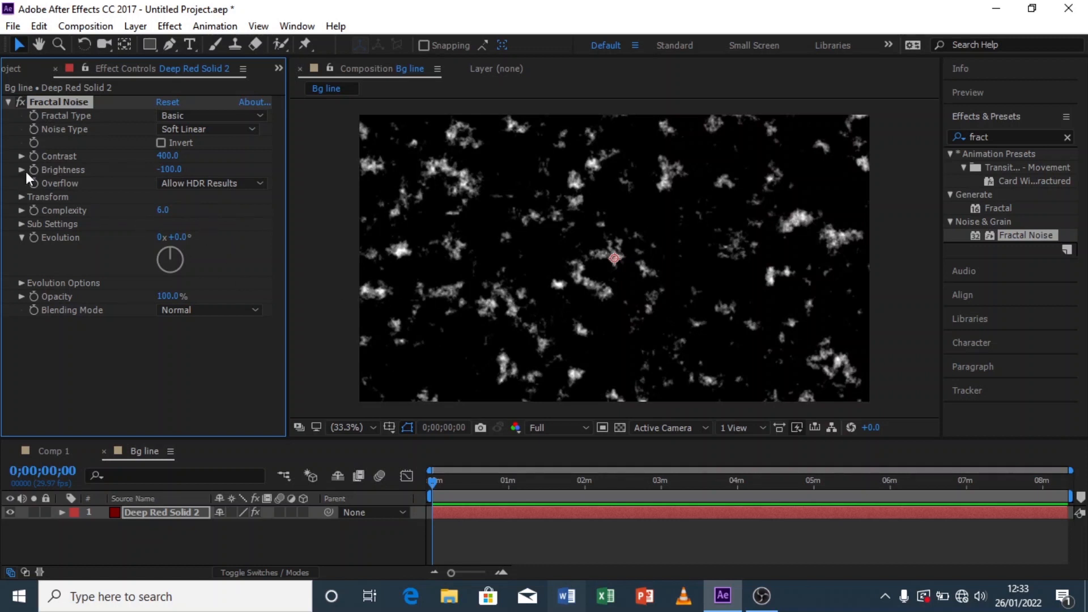
Step: Turn off Uniform Scaling and set the noise Scale Width to 20 and Scale Height to 3000
left_click(21, 197)
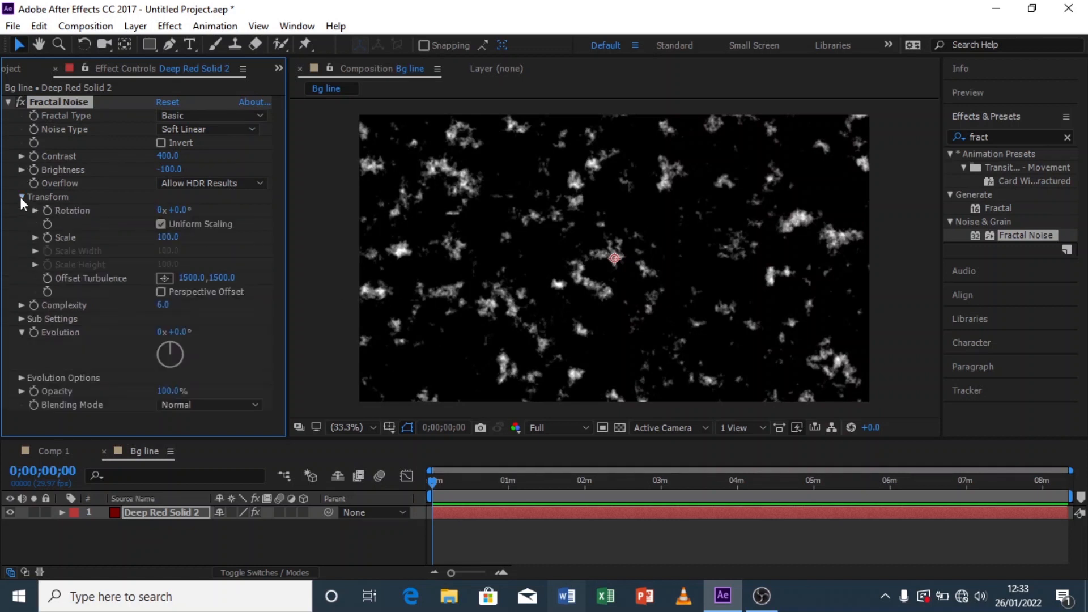
left_click(161, 224)
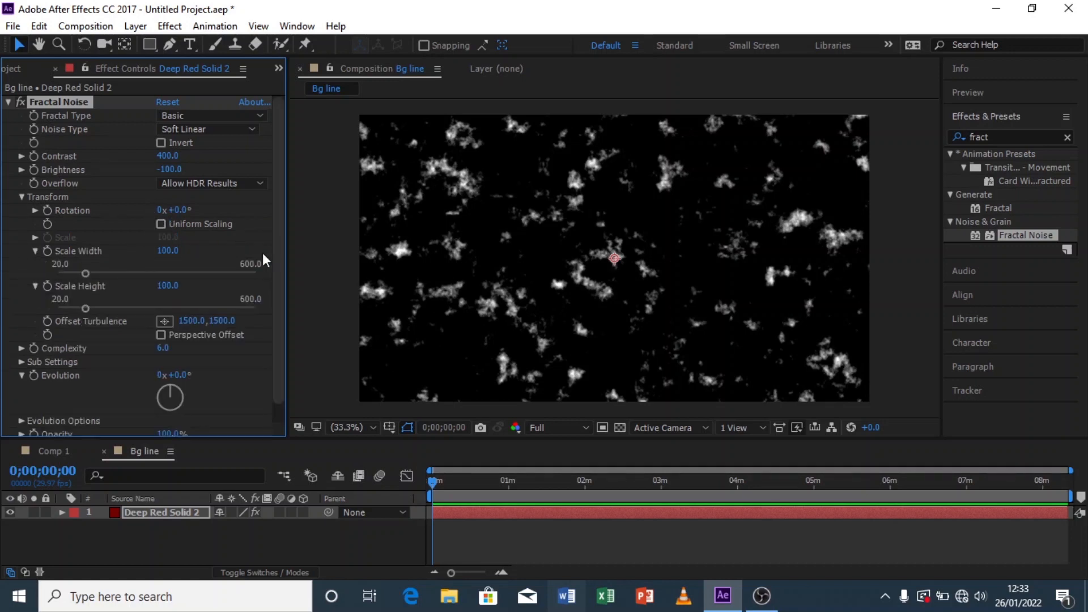
left_click(168, 251)
type("20")
key("Return")
left_click(168, 287)
type("3000")
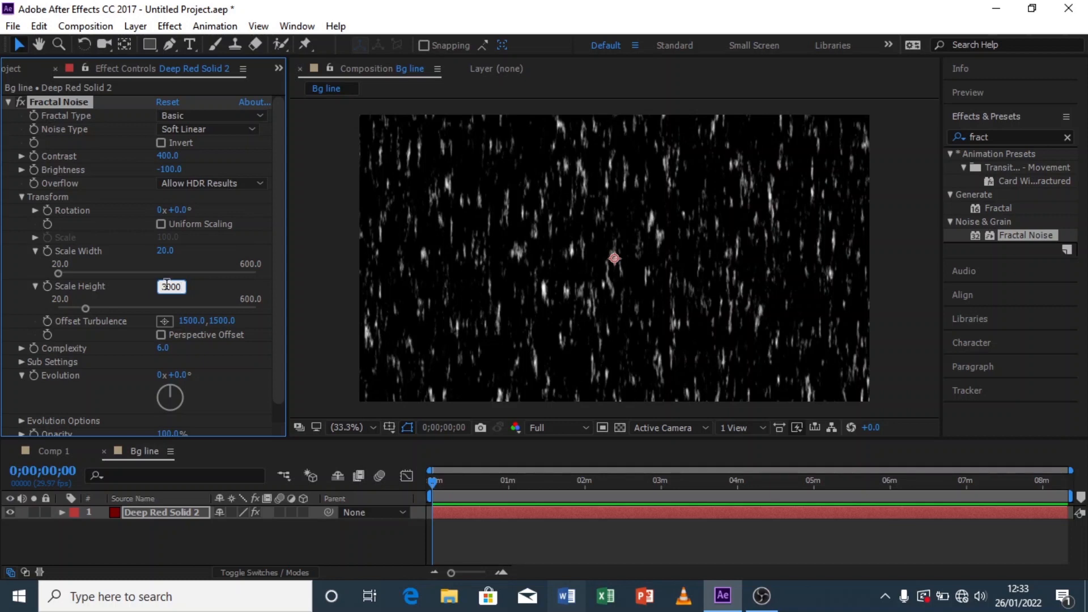
left_click(200, 290)
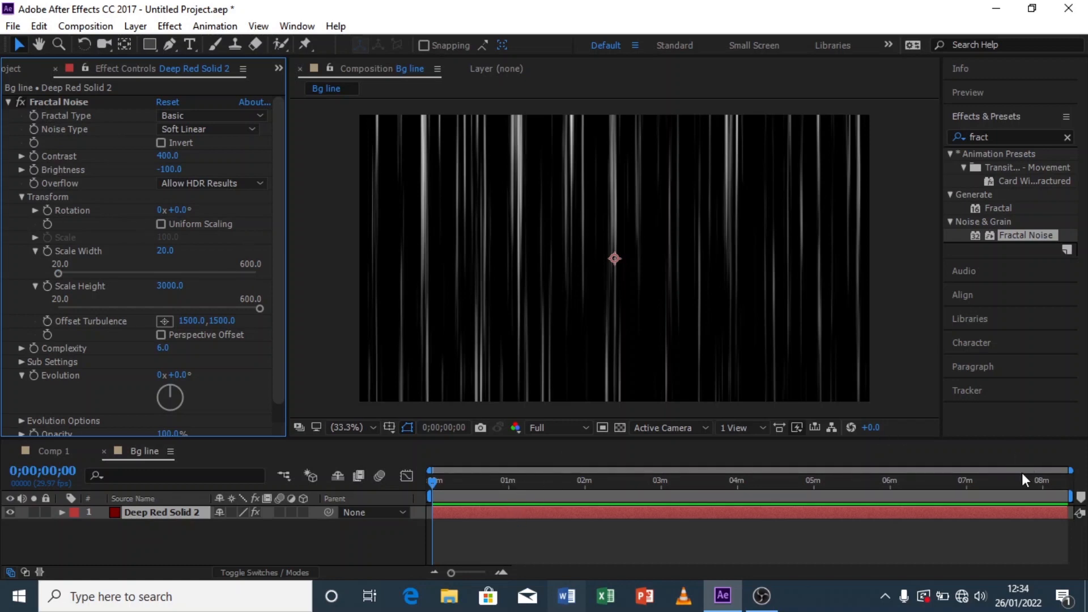
Step: Set the viewer resolution to Quarter and play a preview of the lines
left_click_drag(445, 483, 417, 483)
left_click(570, 430)
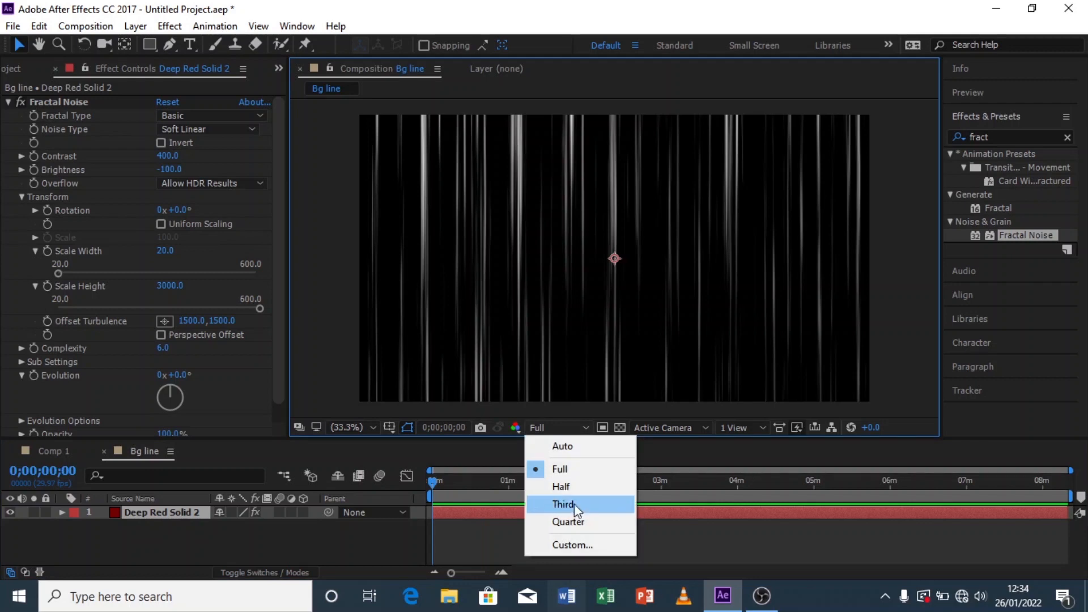
left_click(576, 520)
key("space")
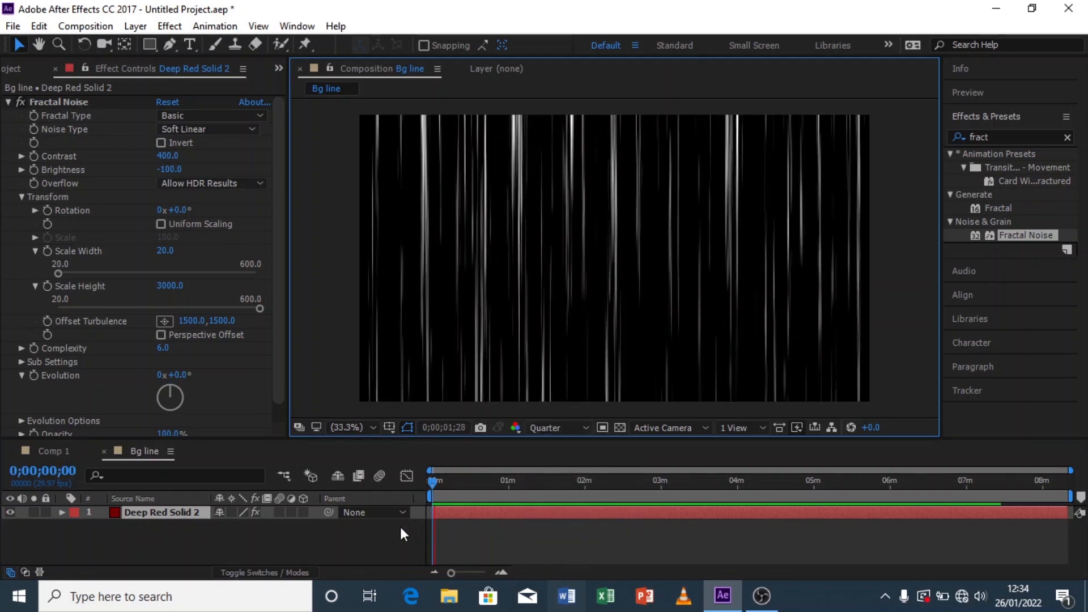
left_click(434, 488)
mouse_move(433, 489)
left_mouse_down()
mouse_move(444, 489)
mouse_move(433, 492)
left_mouse_up()
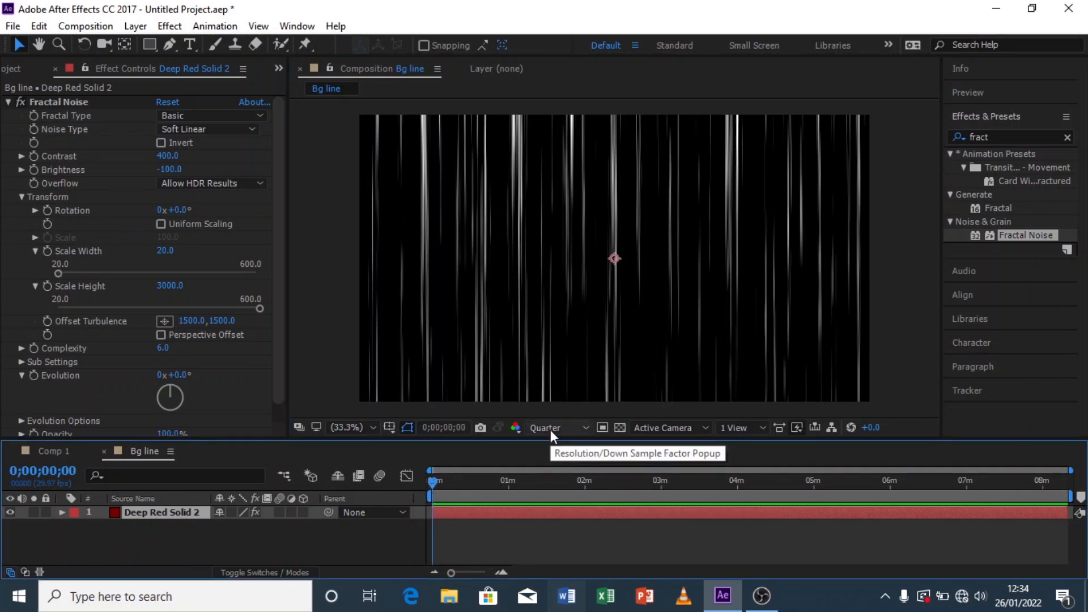
Step: Shorten the work area to about 3 min 20 s and trim the composition to it
left_click_drag(274, 237, 276, 291)
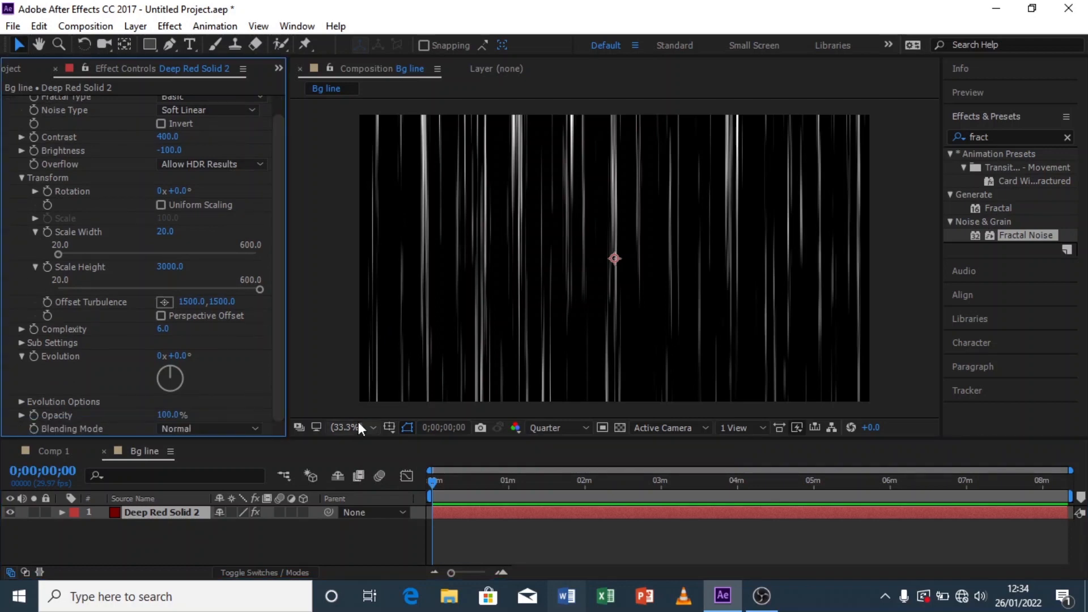
left_click_drag(464, 487, 417, 489)
left_click_drag(1069, 497, 686, 497)
right_click(672, 497)
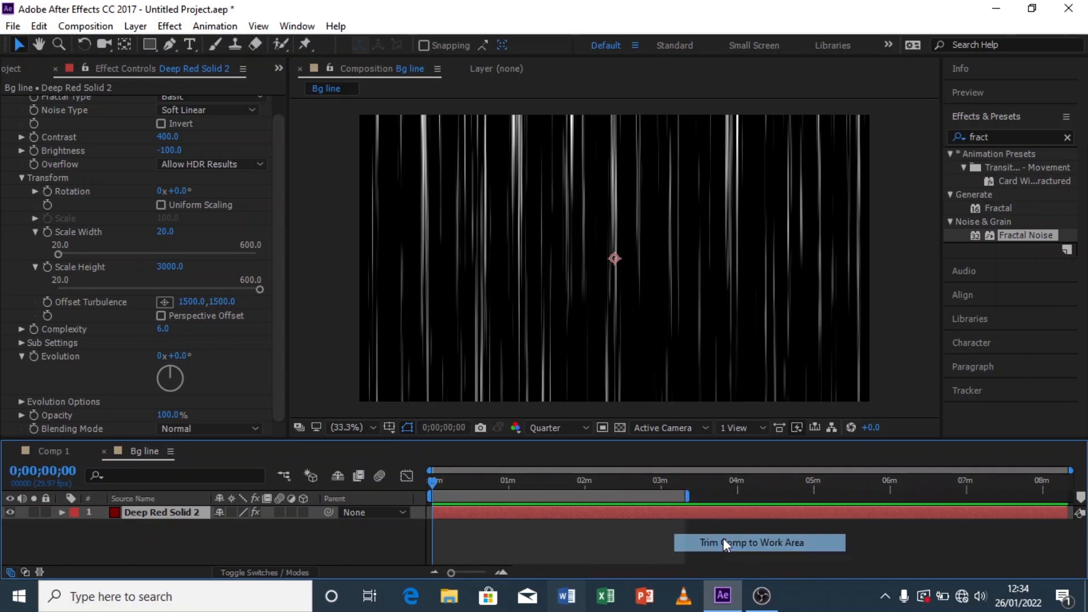
left_click(724, 540)
Step: Add an expression of time*800 to the Fractal Noise Evolution property
left_click(458, 484)
left_click_drag(458, 484, 433, 483)
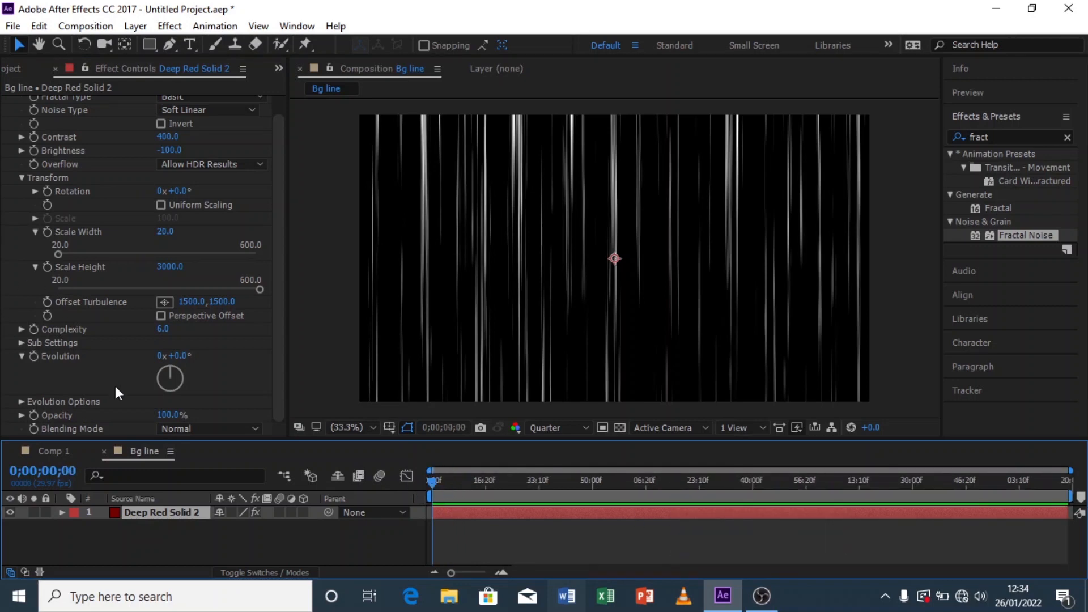
left_click(35, 356, "alt")
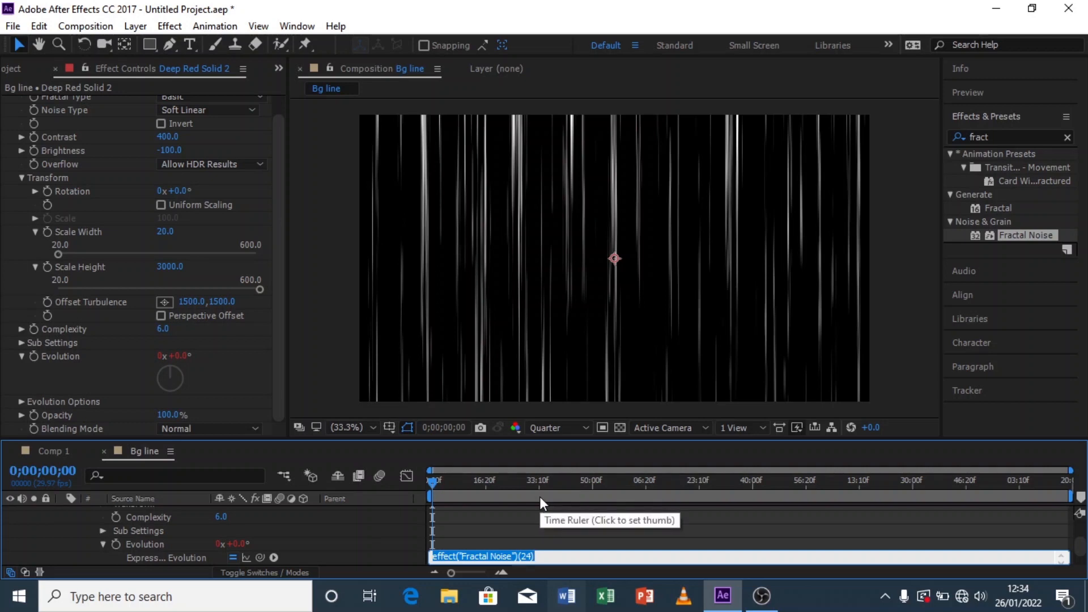
type("time")
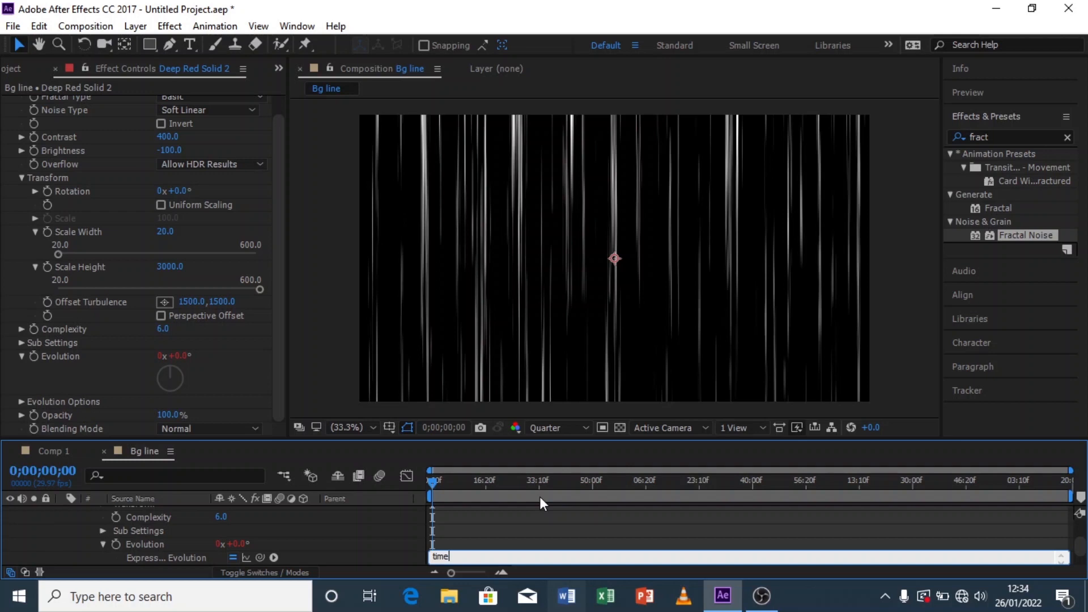
type("*800")
left_click(540, 531)
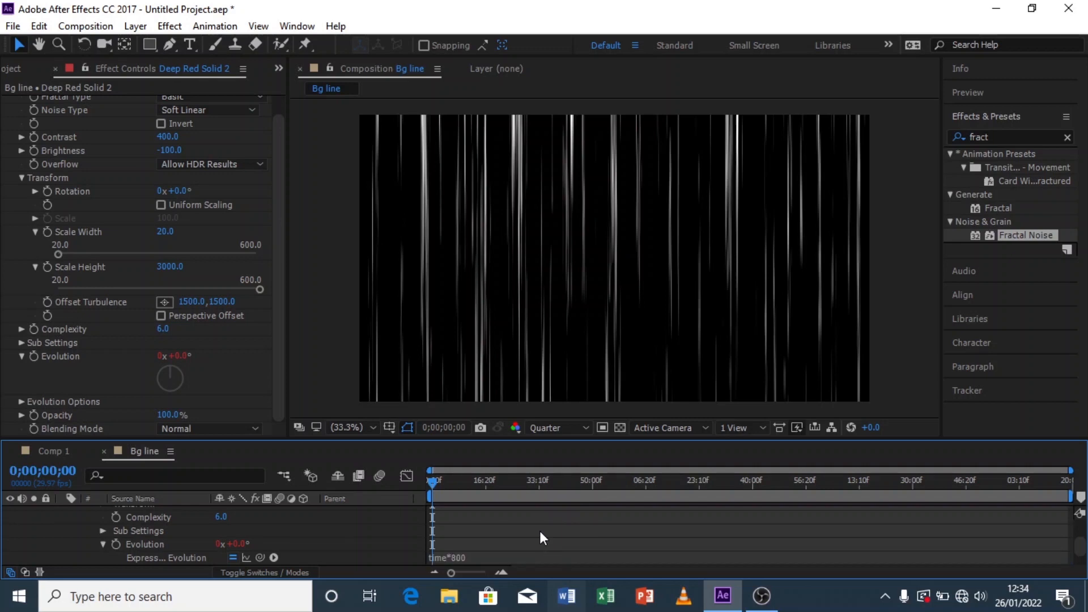
Step: Collapse the layer properties and play a preview of the moving lines
left_click(103, 544)
scroll(79, 521, "up", 8)
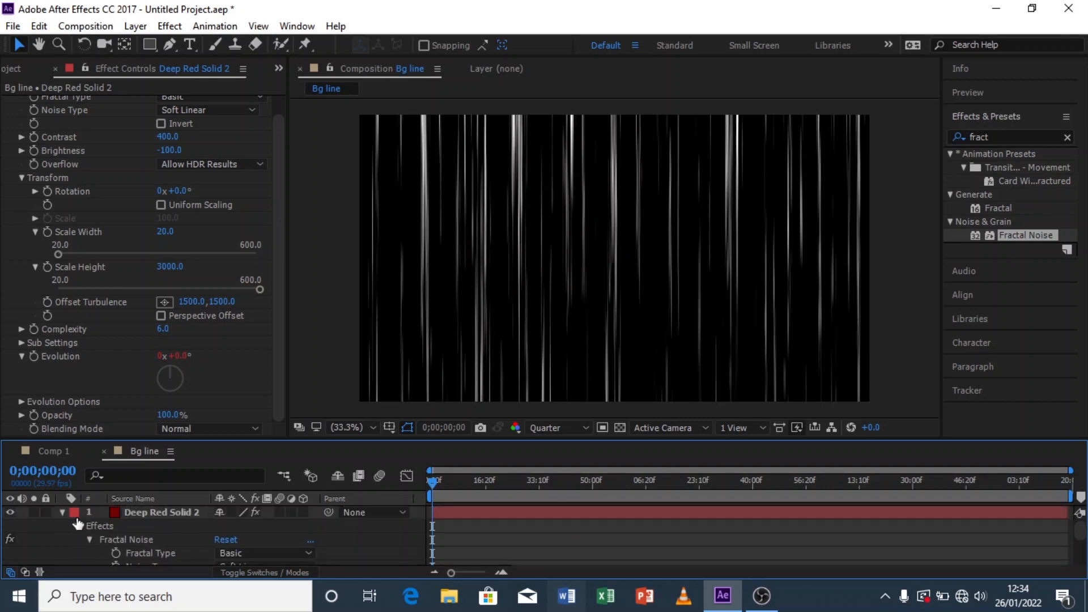
left_click(62, 513)
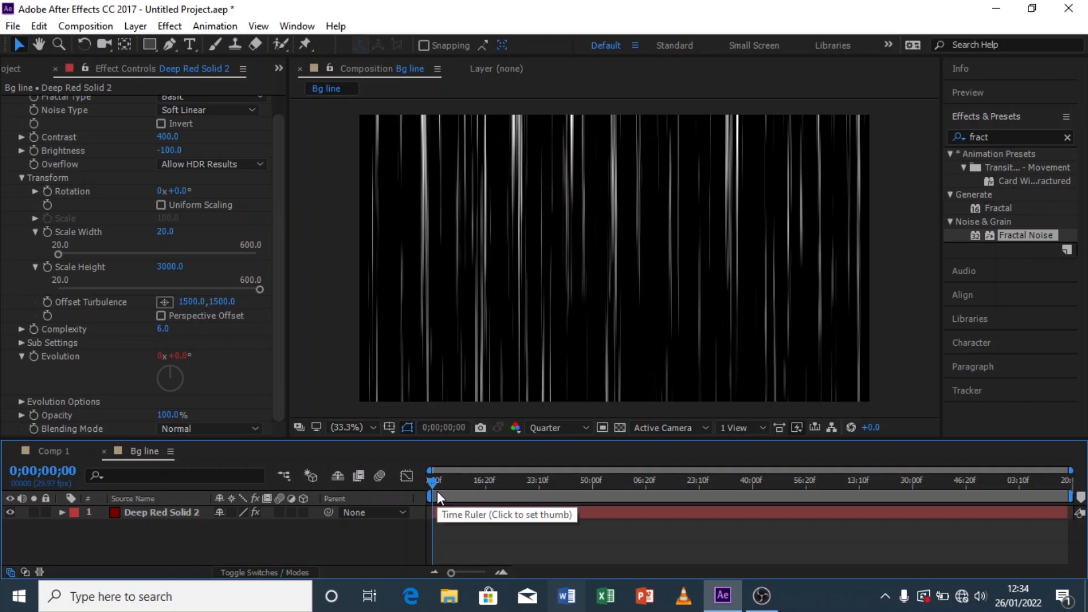
key("space")
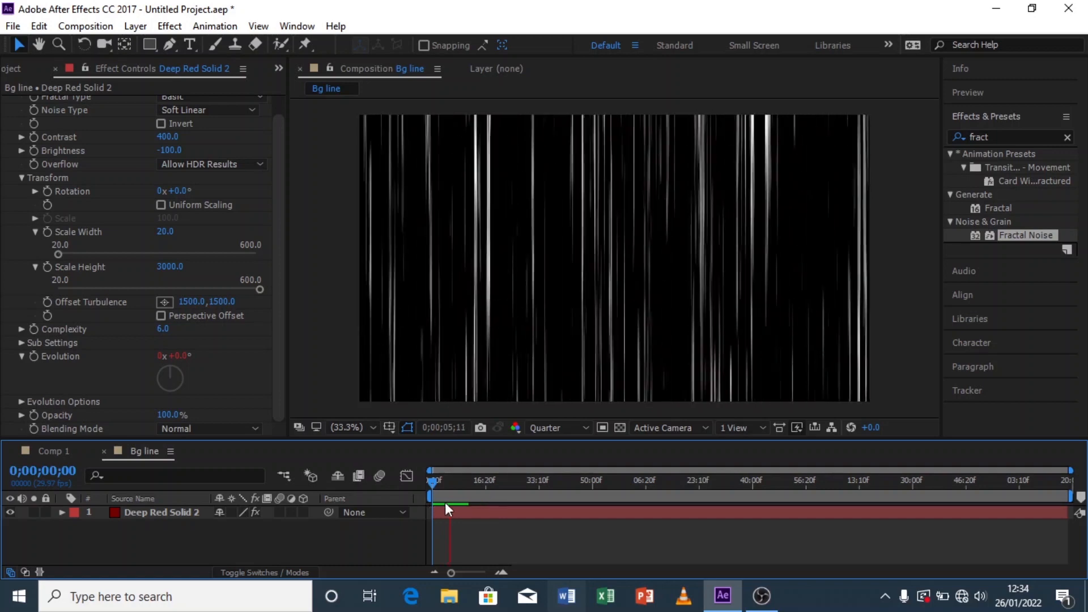
left_click_drag(447, 487, 431, 491)
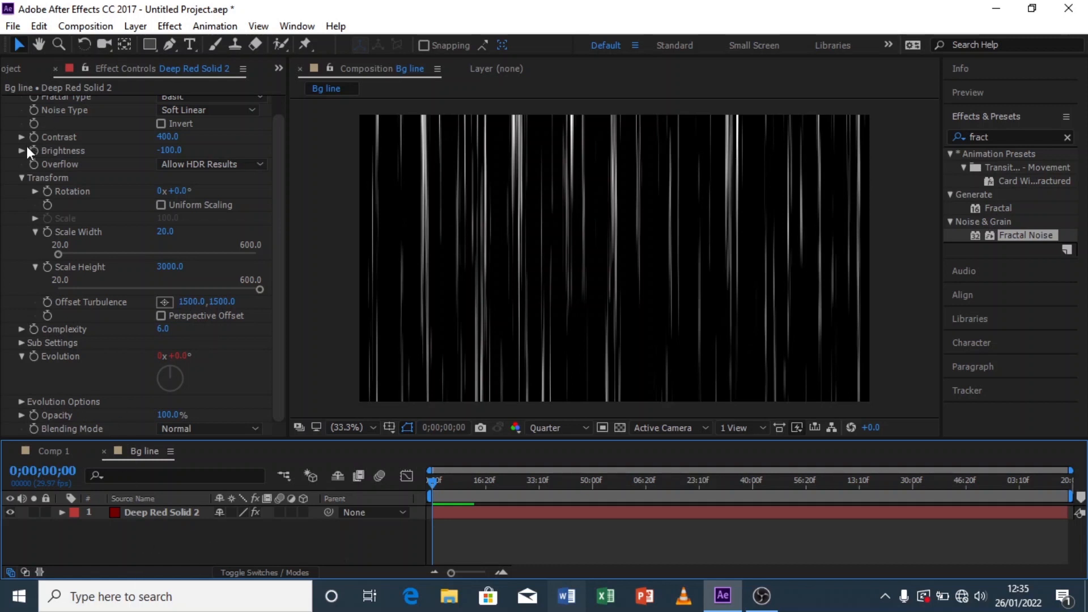
Step: Apply the Polar Coordinates effect to the Deep Red Solid 2 layer
scroll(70, 137, "up", 1)
left_click(9, 102)
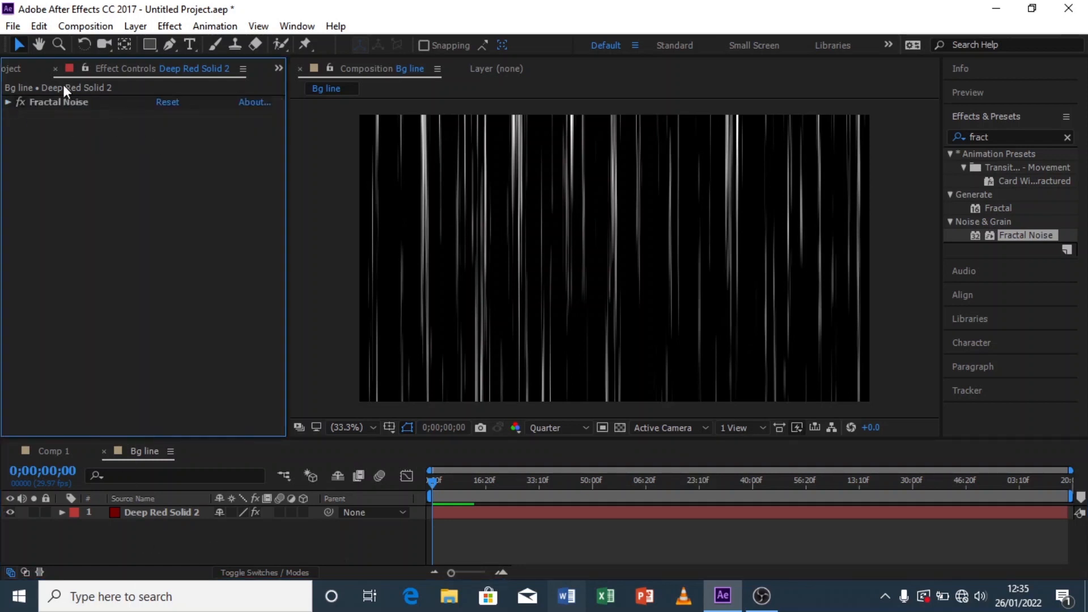
left_click(87, 103)
left_click(992, 137)
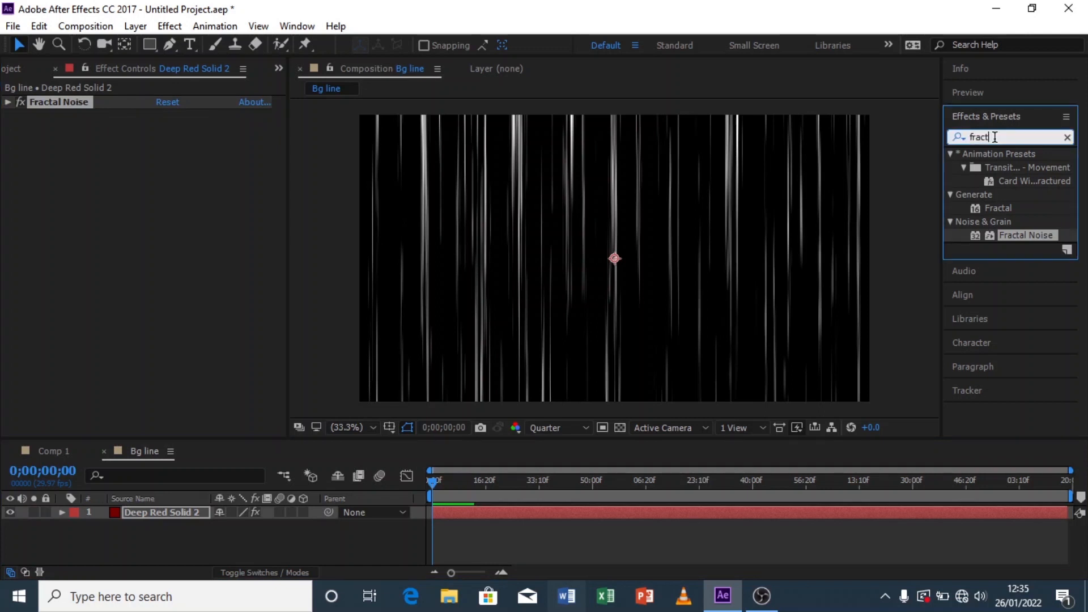
type("pol")
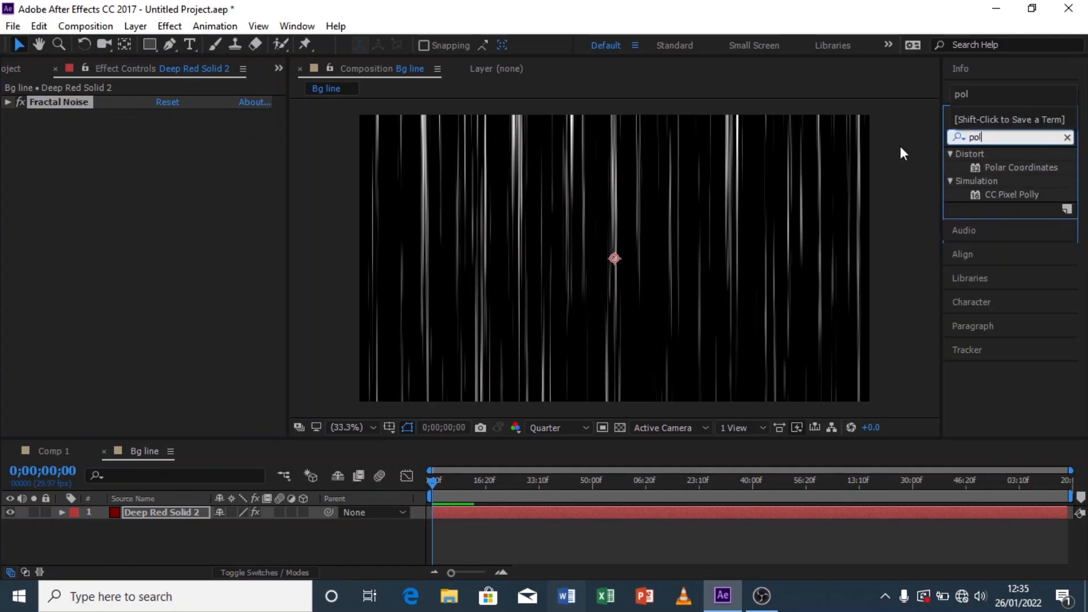
double_click(1022, 168)
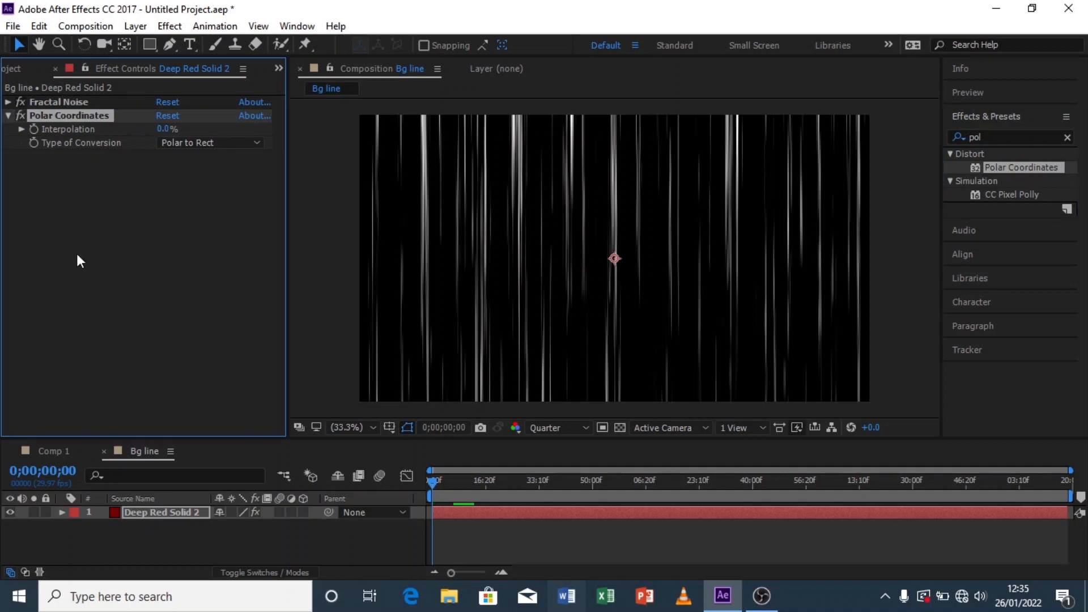
Step: Set Polar Coordinates Type of Conversion to Rect to Polar and Interpolation to 100%
left_click(190, 143)
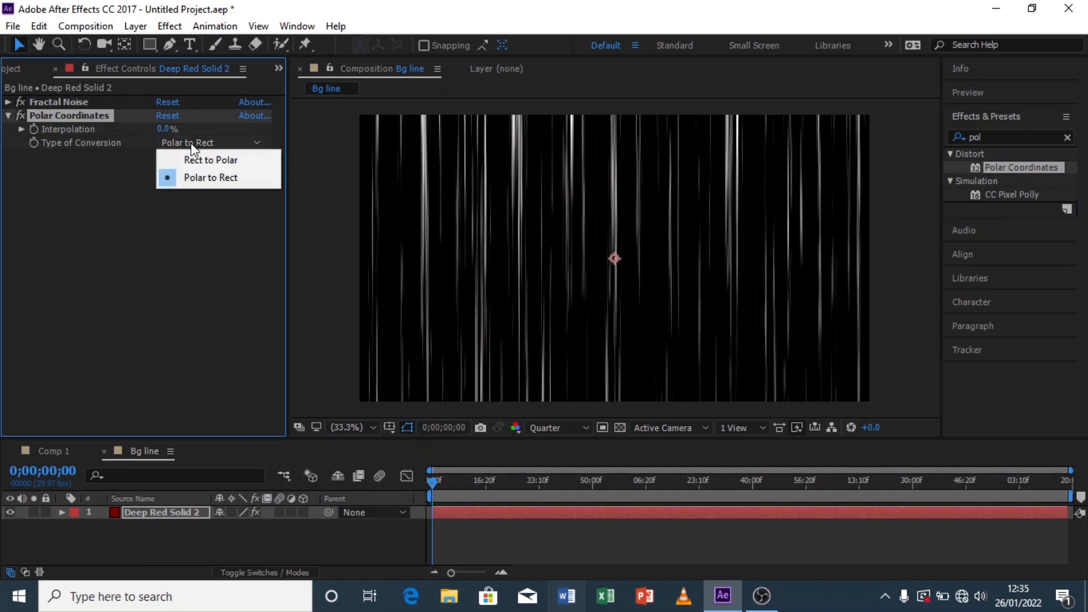
left_click(222, 159)
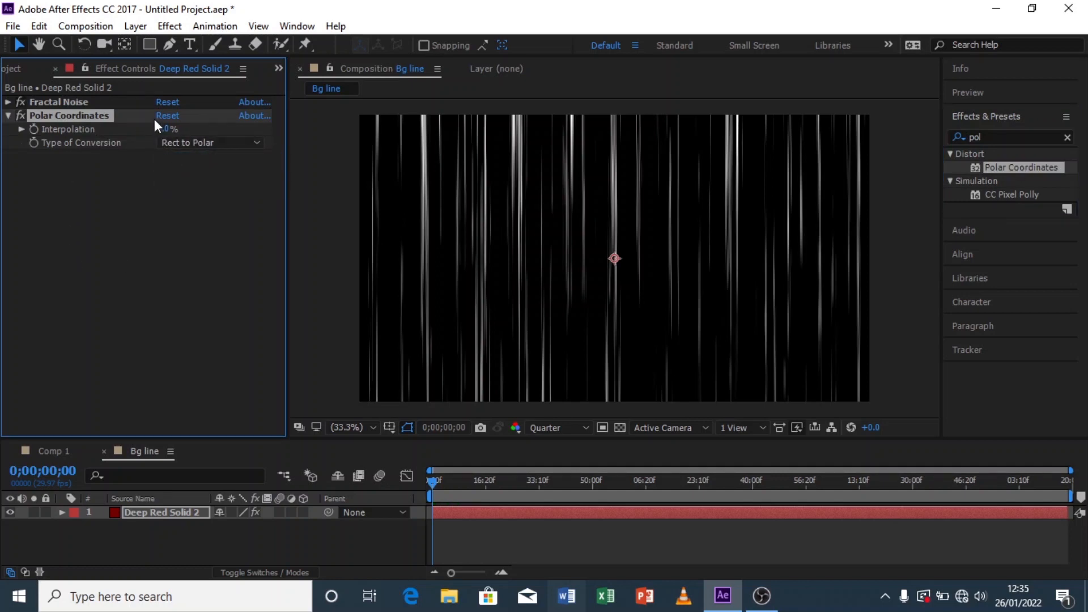
left_click_drag(168, 130, 505, 148)
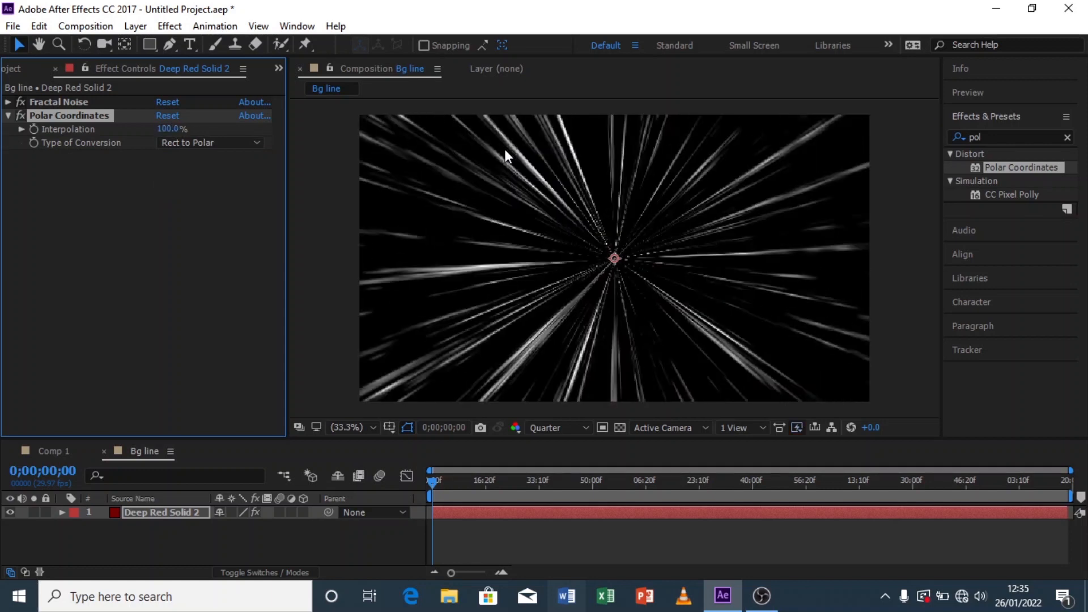
Step: Move the solid layer up and to the right so the burst centre sits off-centre
left_click(582, 429)
left_click(562, 468)
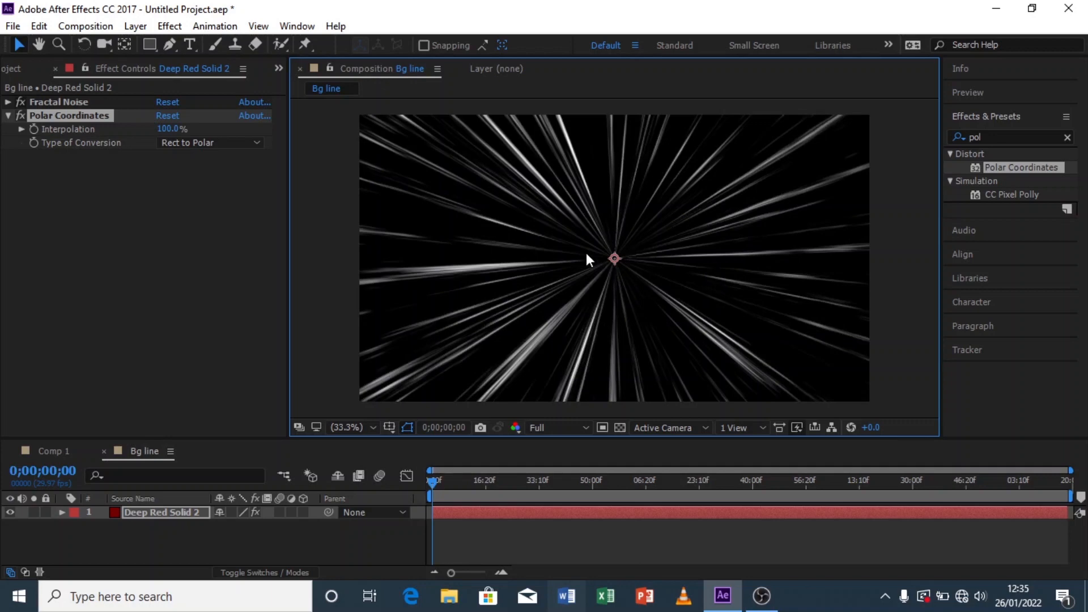
scroll(606, 266, "down", 2)
scroll(607, 265, "up", 2)
scroll(589, 266, "down", 1)
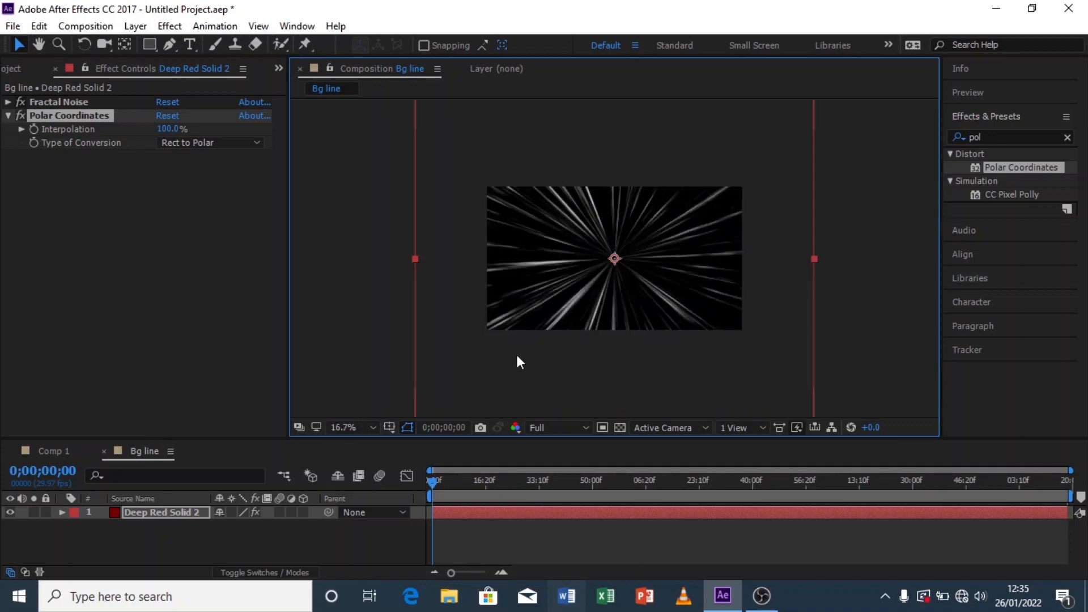
left_click(209, 538)
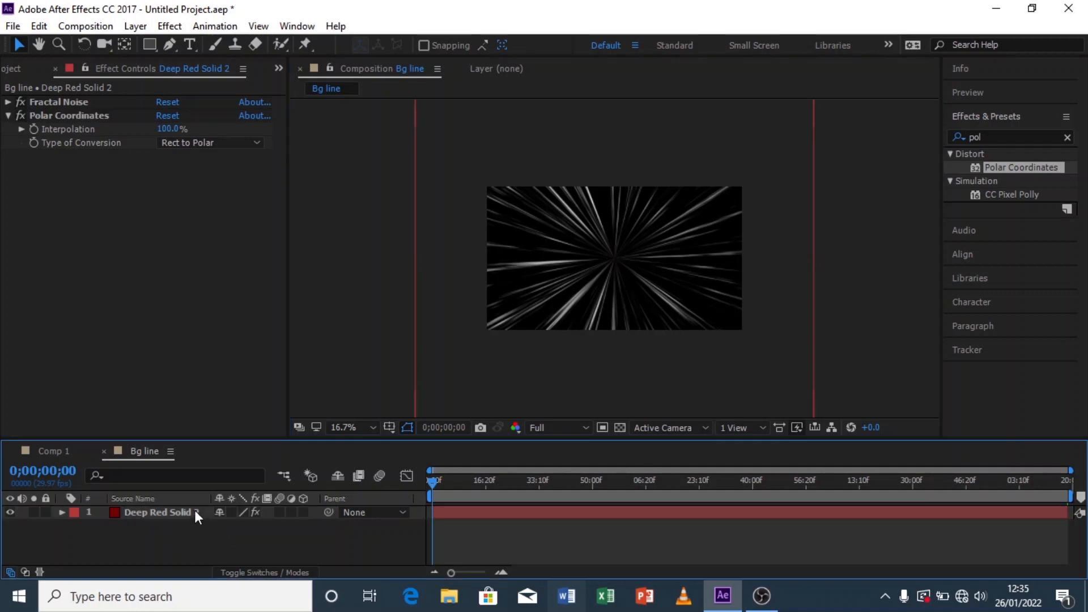
left_click(189, 512)
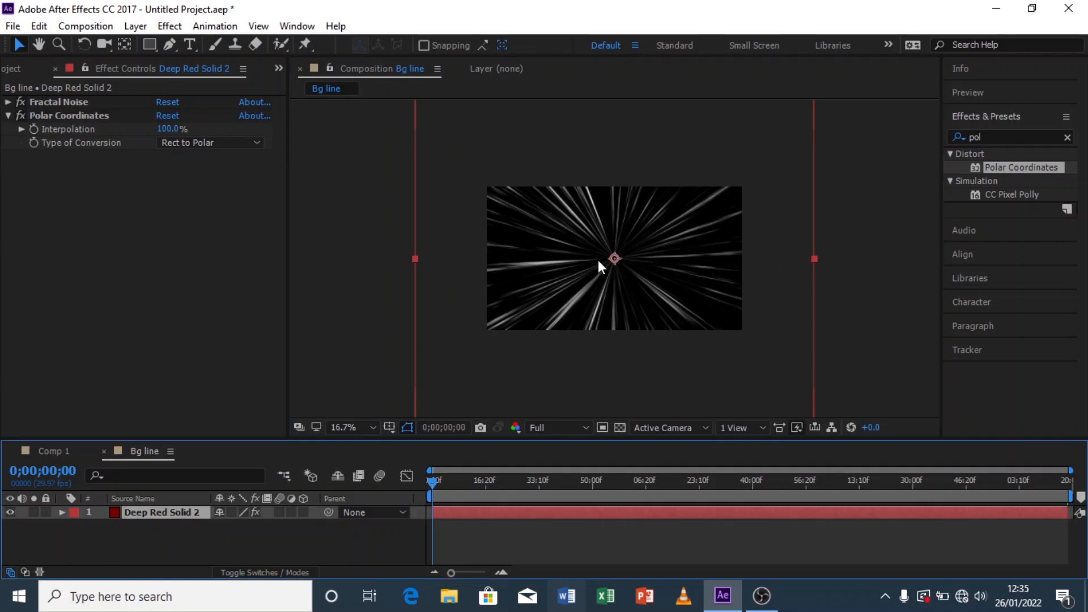
left_click_drag(617, 256, 663, 243)
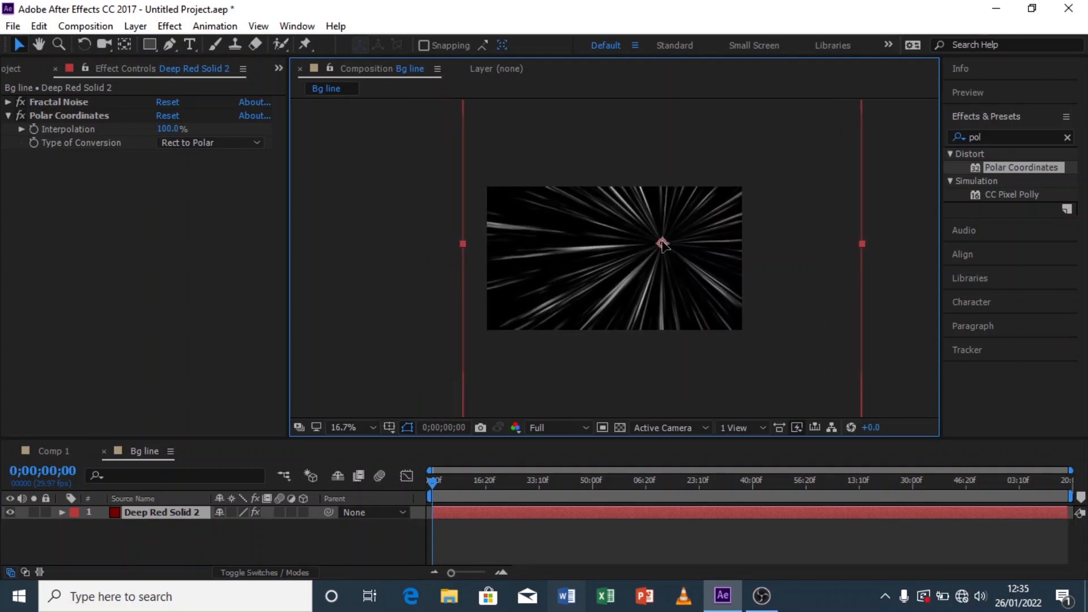
Step: Set the viewer resolution to Quarter and play a preview of the radial lines
left_click(363, 428)
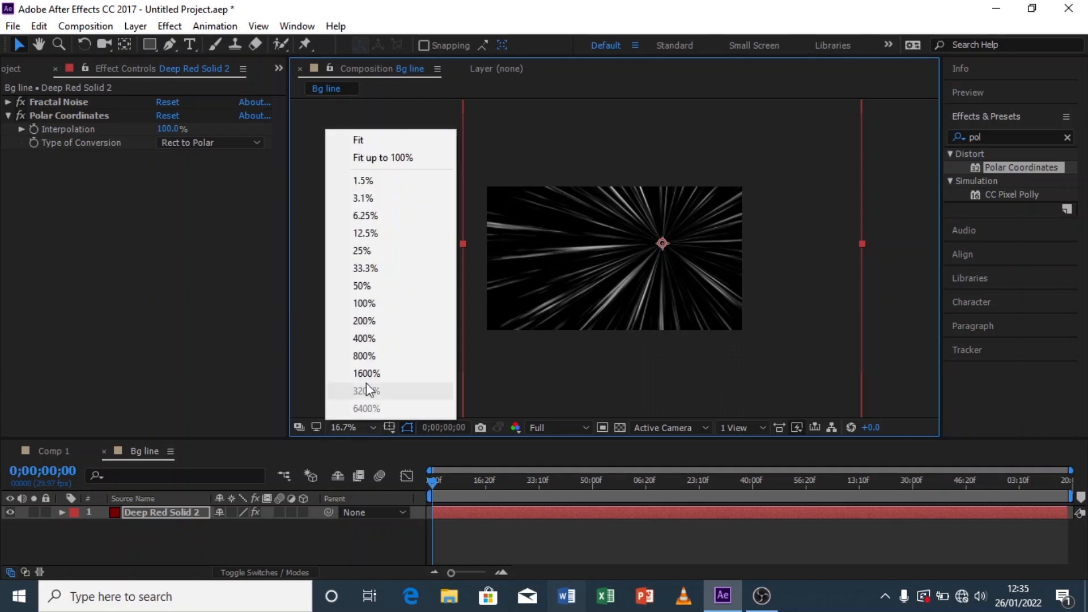
left_click(392, 154)
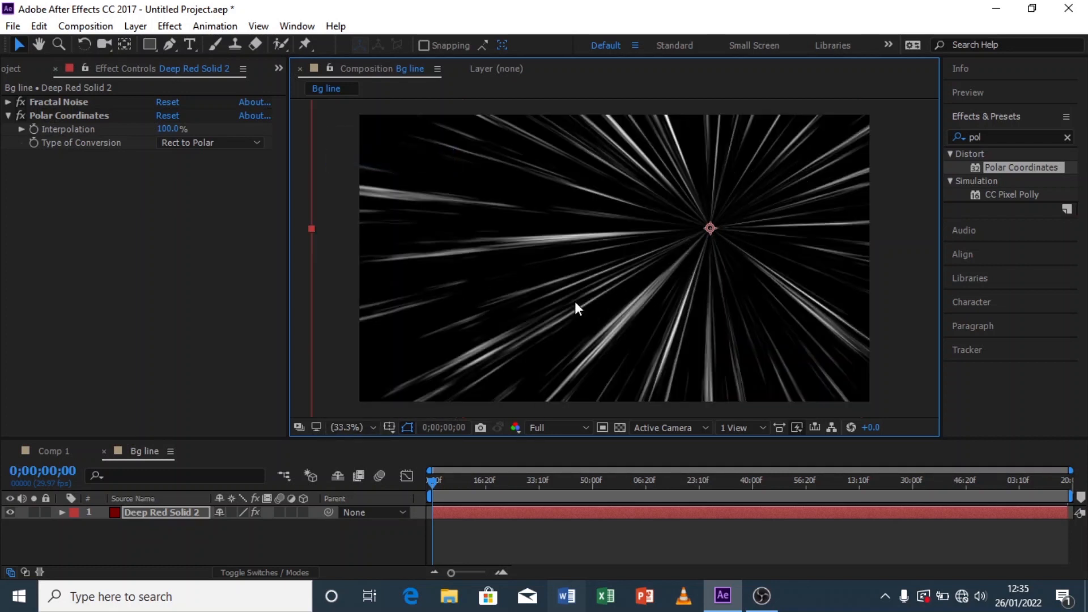
left_click(357, 428)
left_click(331, 538)
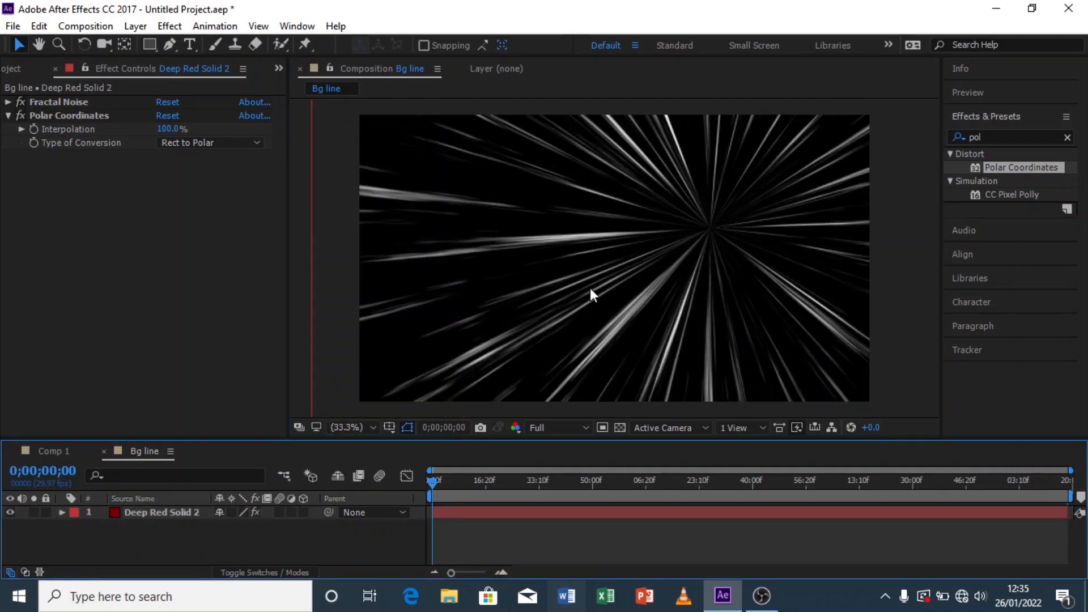
scroll(590, 288, "down", 2)
left_click(553, 428)
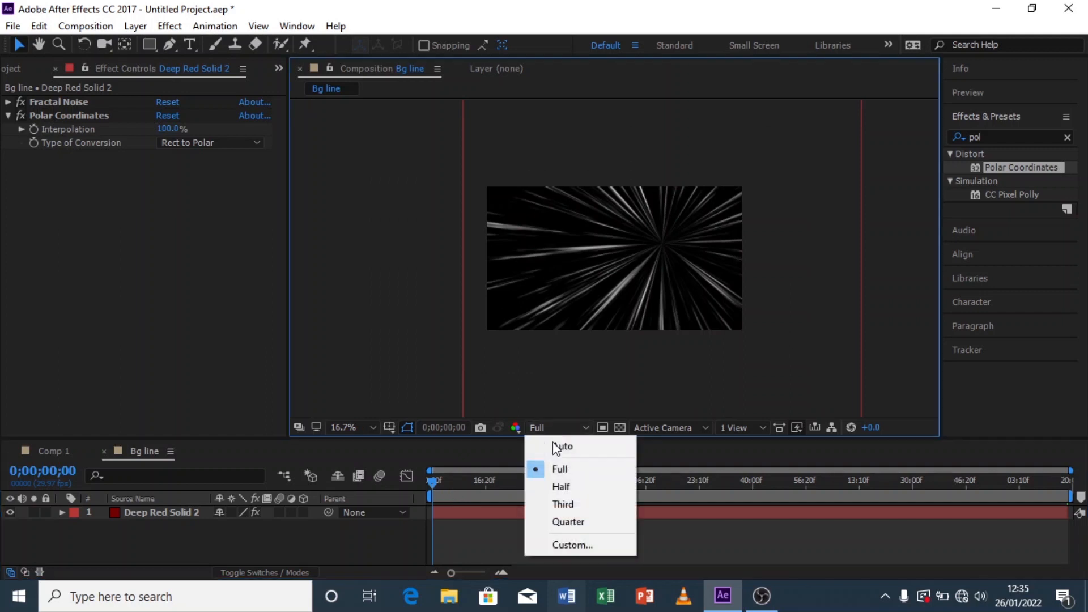
left_click(573, 491)
key("space")
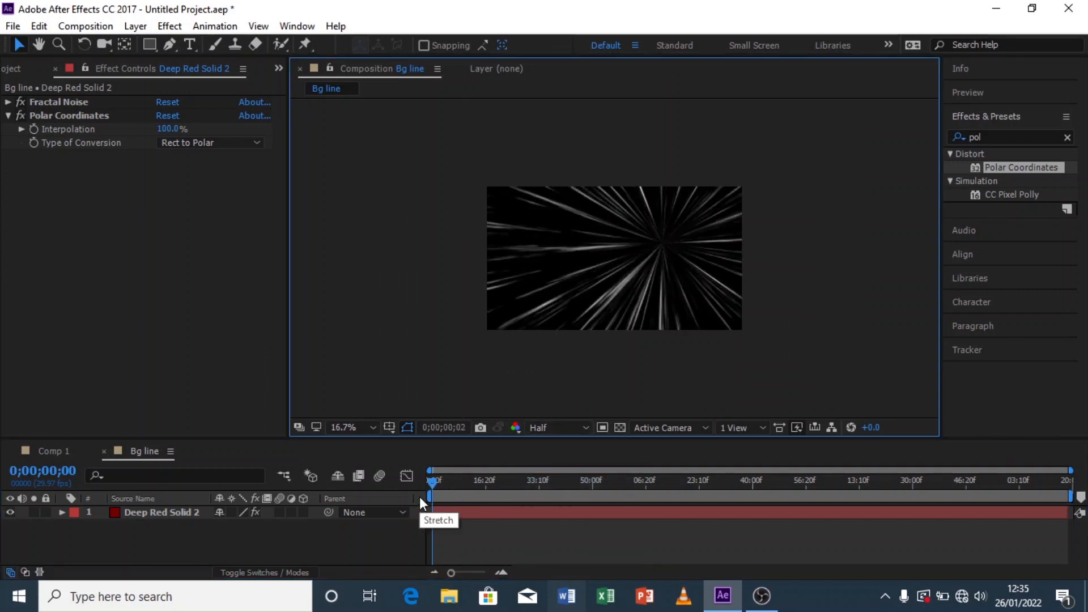
left_click(542, 428)
left_click(568, 522)
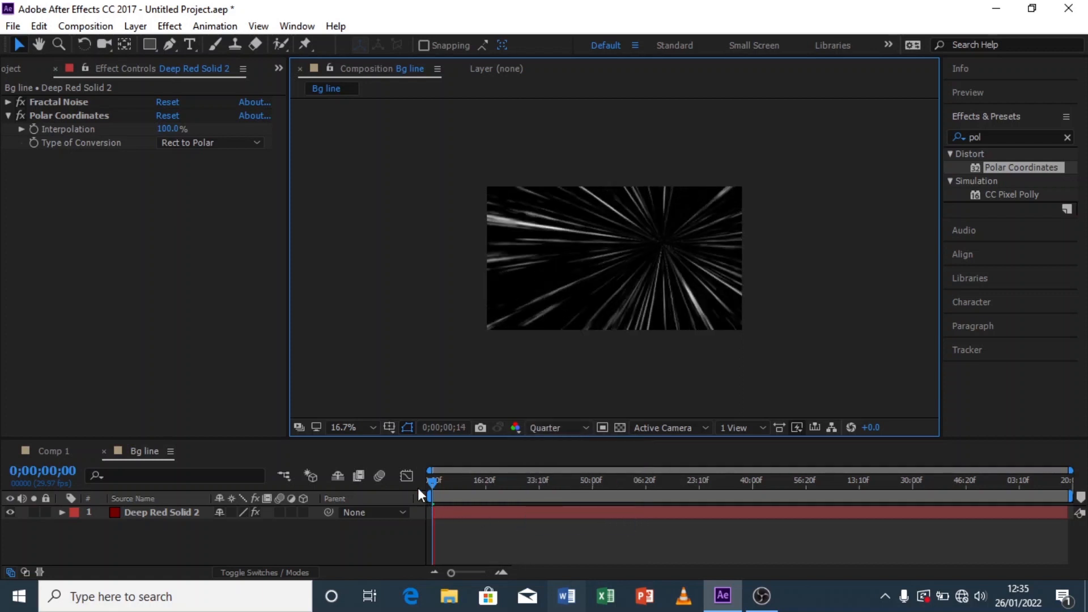
left_click(432, 483)
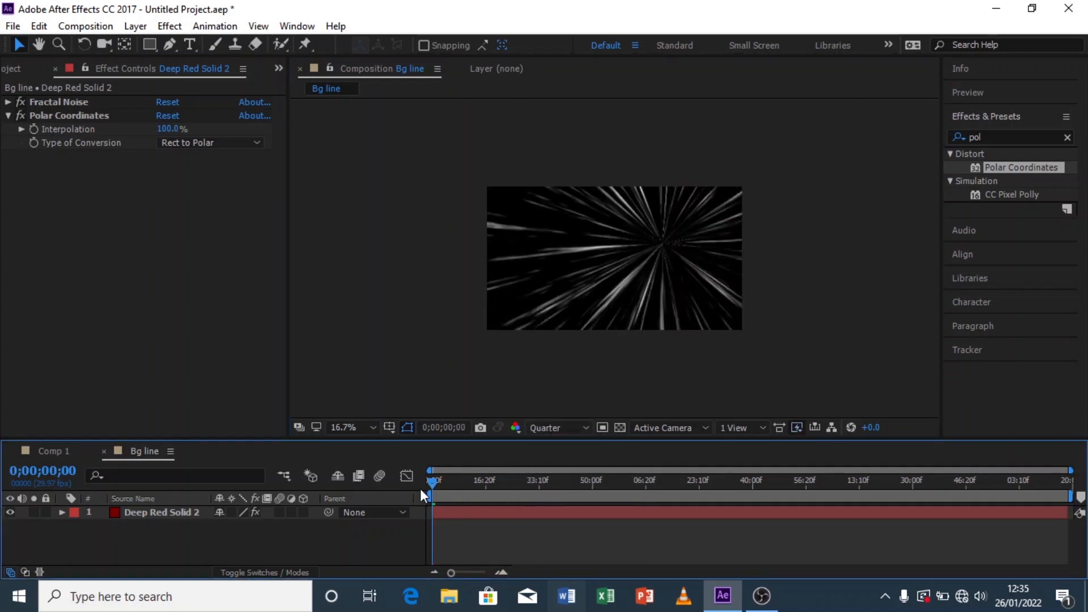
key("space")
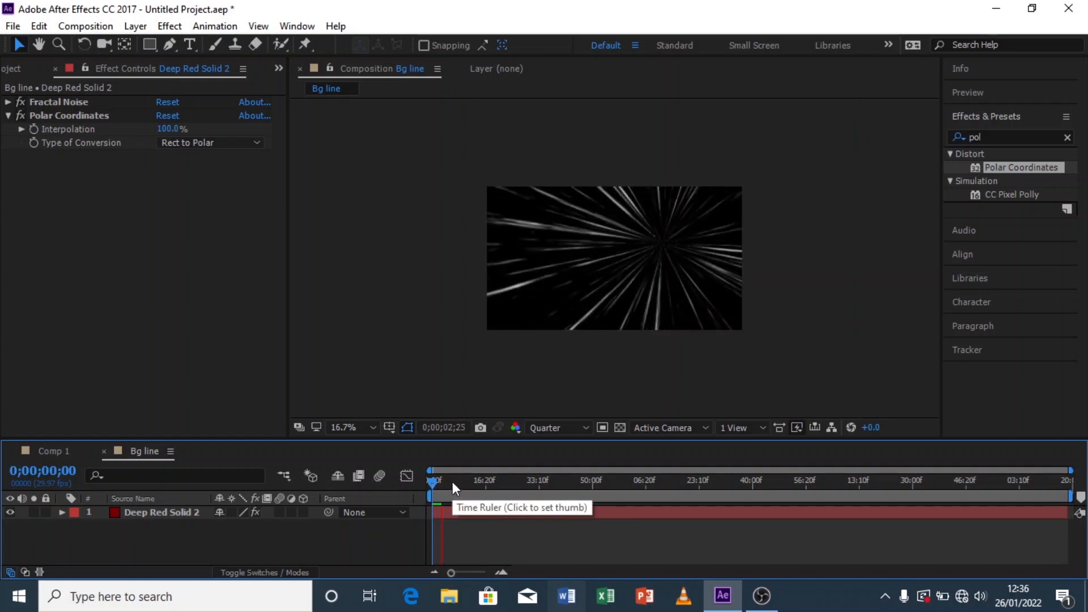
left_click_drag(447, 483, 419, 498)
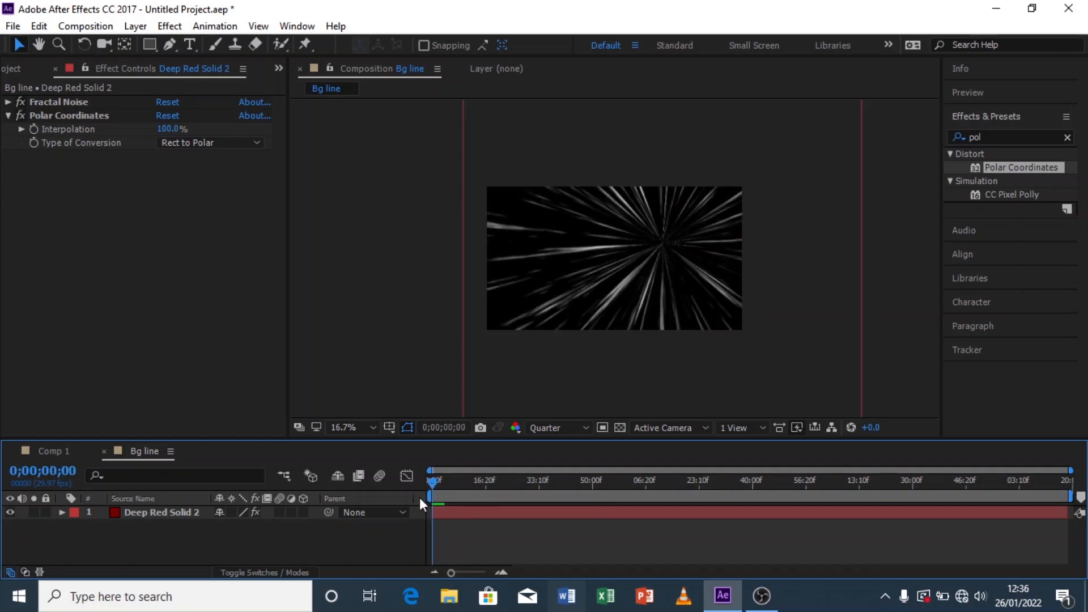
Step: Keyframe the layer's Scale from 0% at the first frame to 100% at frame 10
left_click_drag(1070, 471, 448, 497)
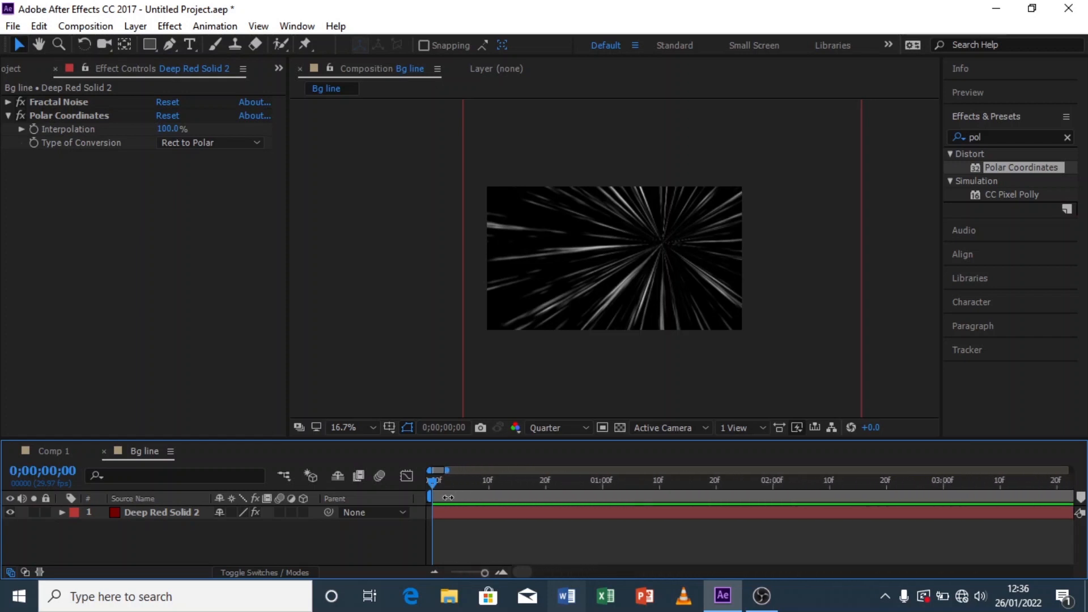
left_click(488, 480)
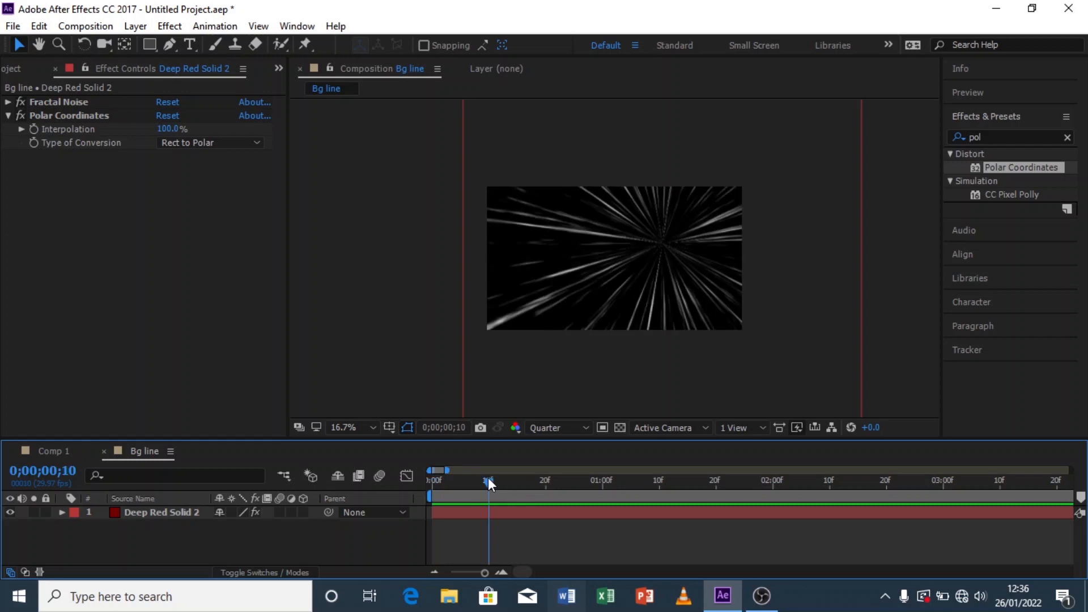
left_click(197, 520)
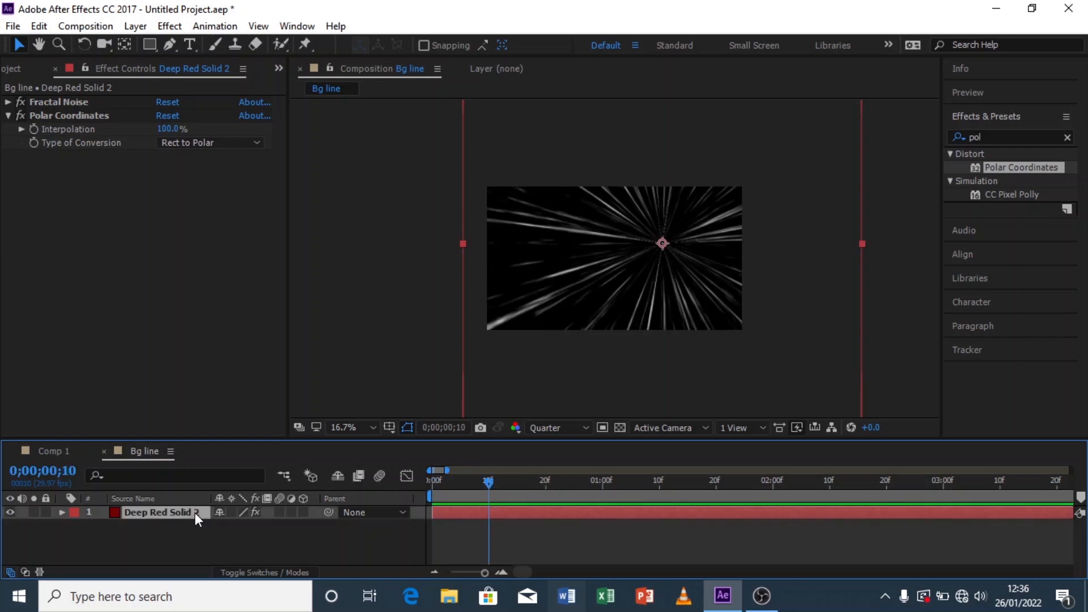
key("s")
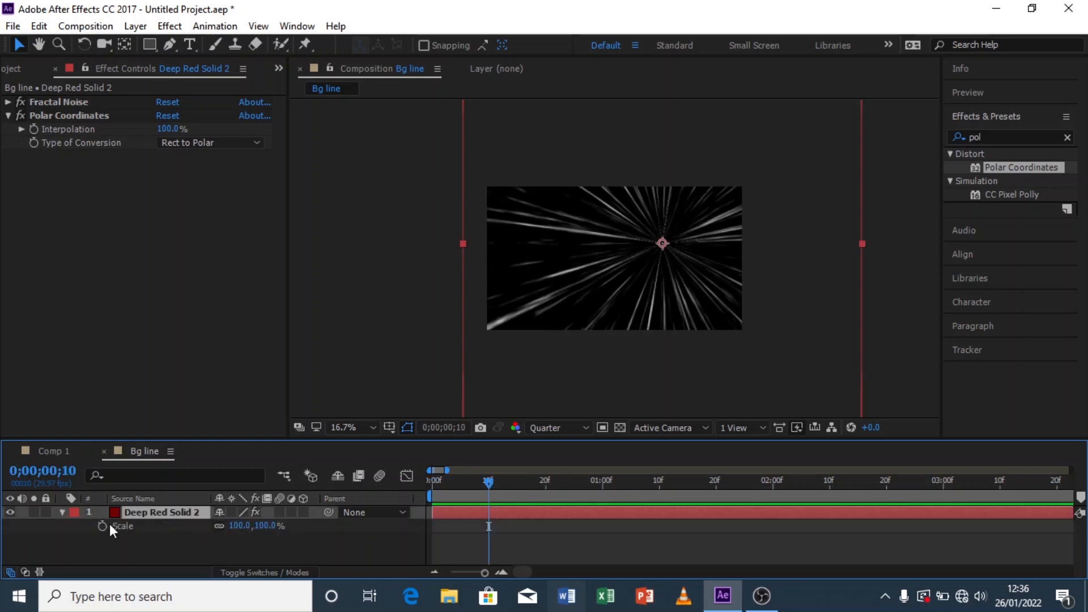
key("alt+shift+s")
left_click(435, 495)
left_click_drag(434, 482, 414, 482)
left_click(270, 526)
type("0")
key("Return")
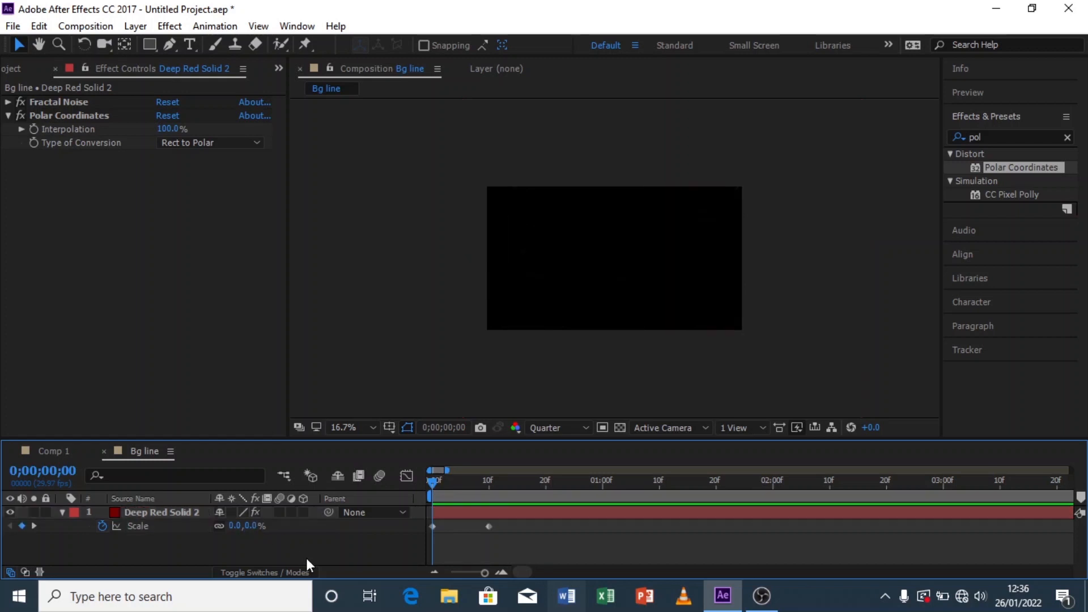
left_click(61, 512)
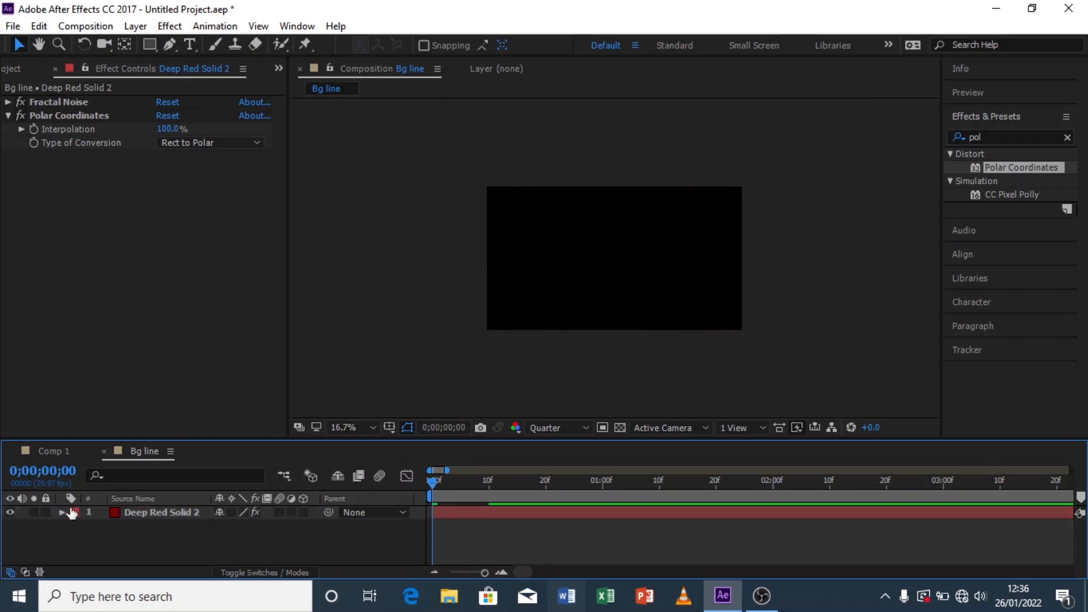
Step: Select both Scale keyframes of the solid layer and apply Easy Ease to them
left_click(63, 511)
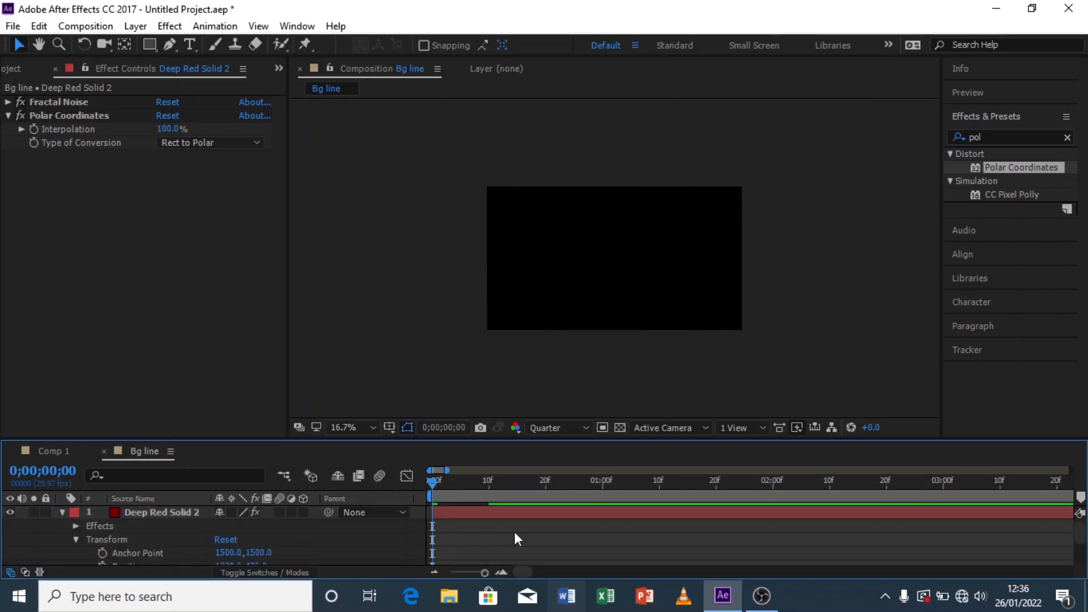
left_click(461, 511)
key("u")
left_click(448, 526)
left_click_drag(448, 526, 403, 533)
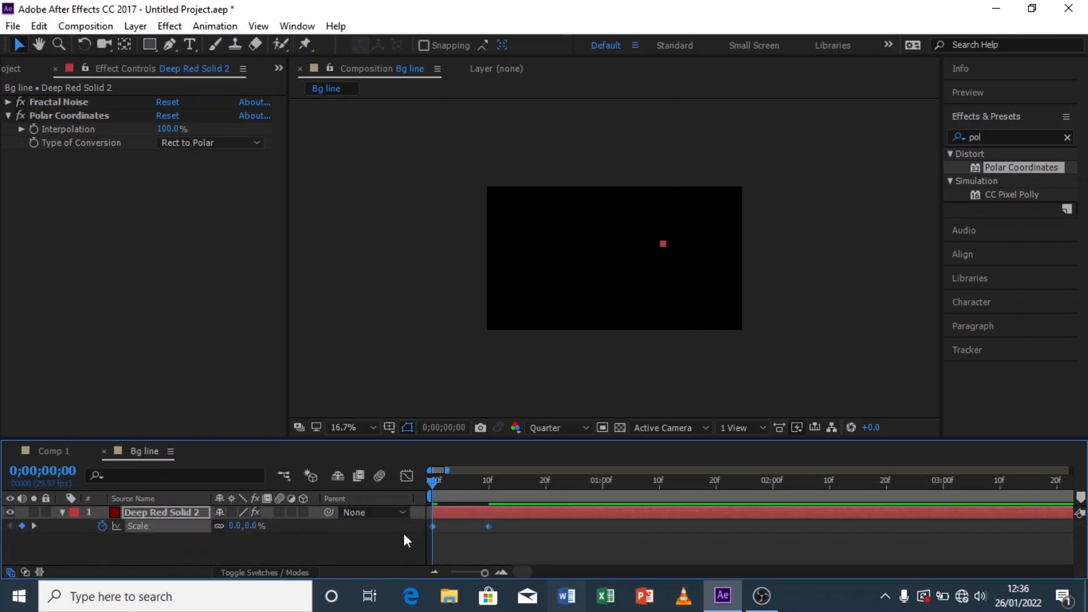
right_click(487, 528)
mouse_move(546, 517)
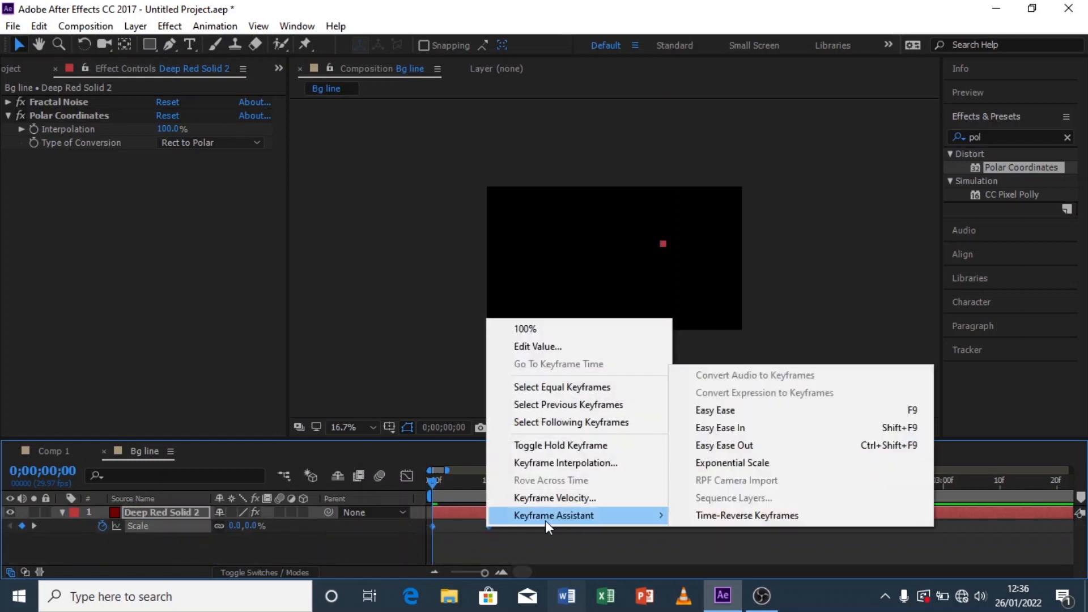
left_click(713, 409)
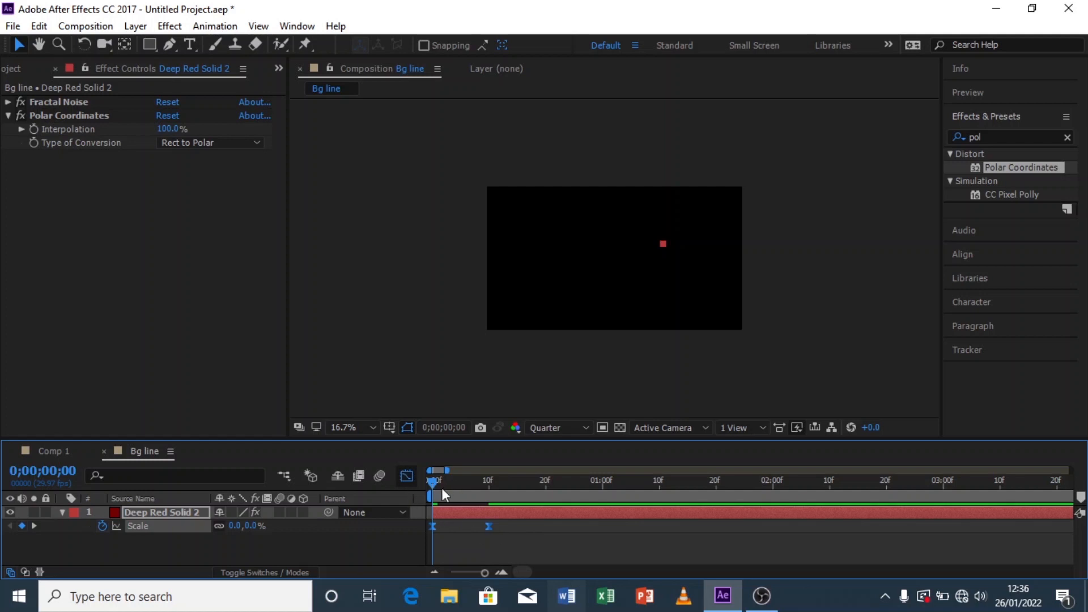
Step: Reshape the Scale speed curve in the Graph Editor by shortening the last keyframe's ease influence
left_click(407, 476)
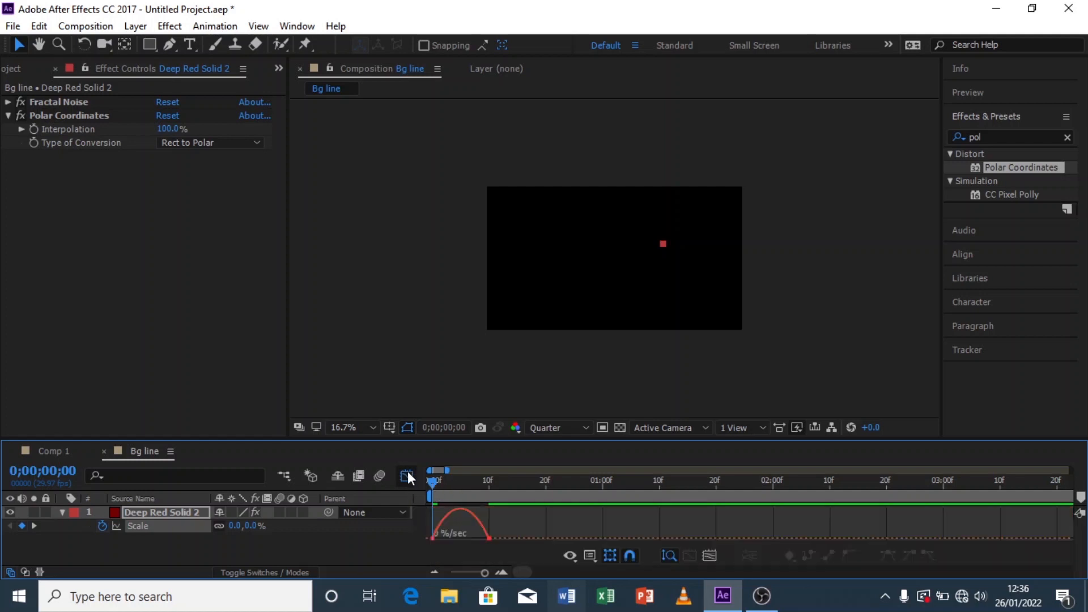
left_click(478, 543)
left_click_drag(477, 539, 460, 540)
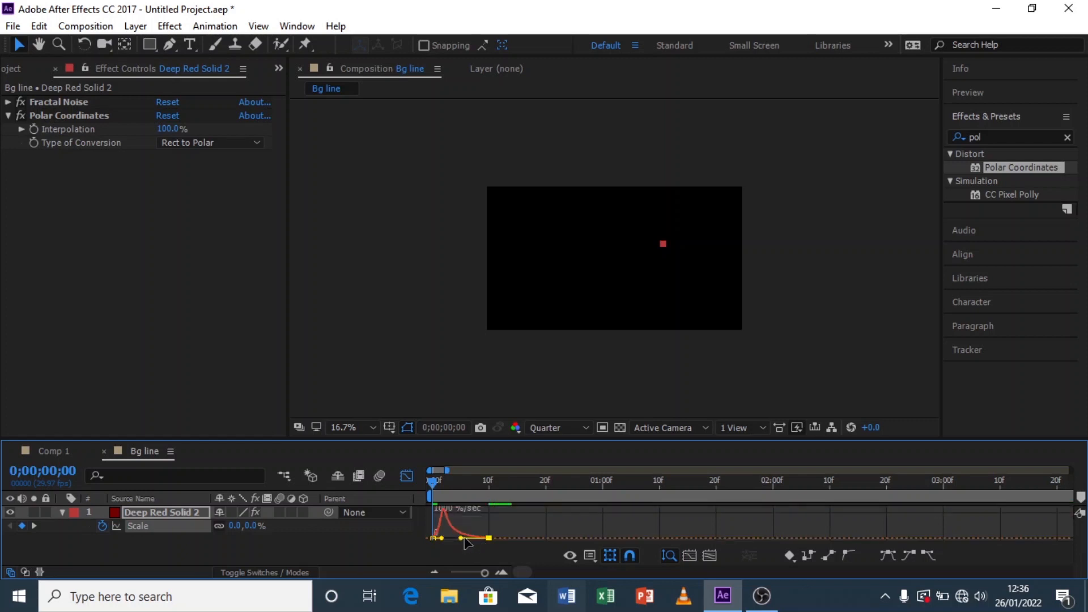
left_click(405, 476)
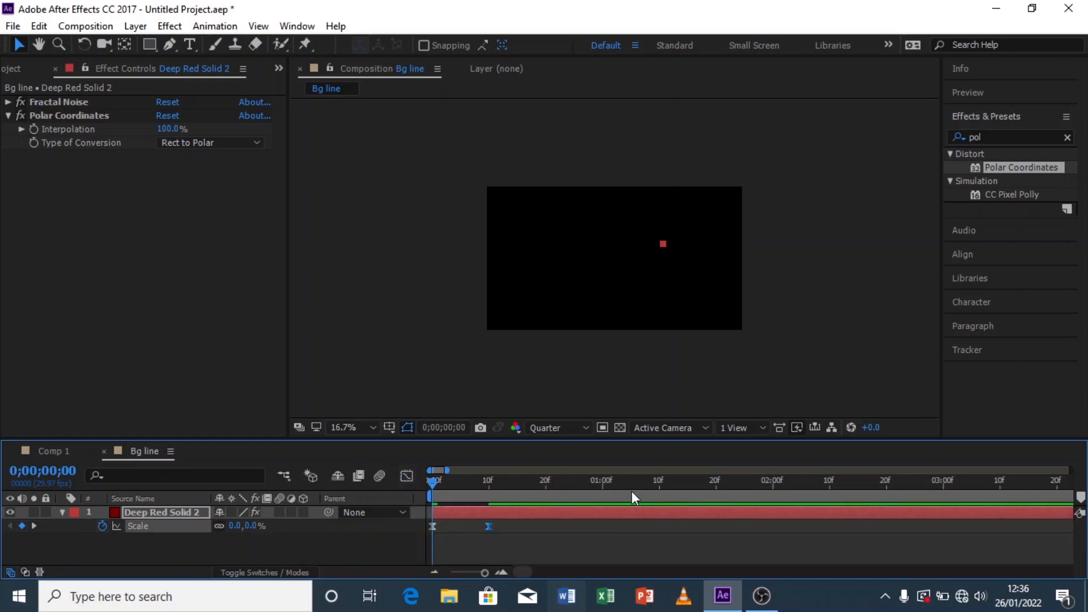
Step: Scrub and play back the start of the Bg line composition to review the scale animation
left_click(62, 512)
left_click(126, 532)
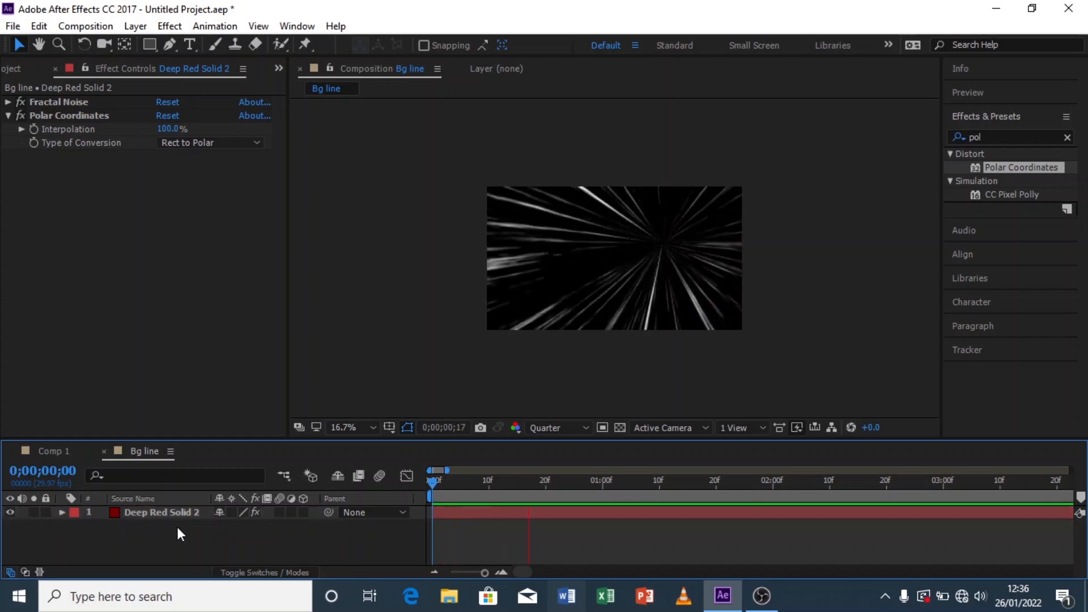
left_click(435, 482)
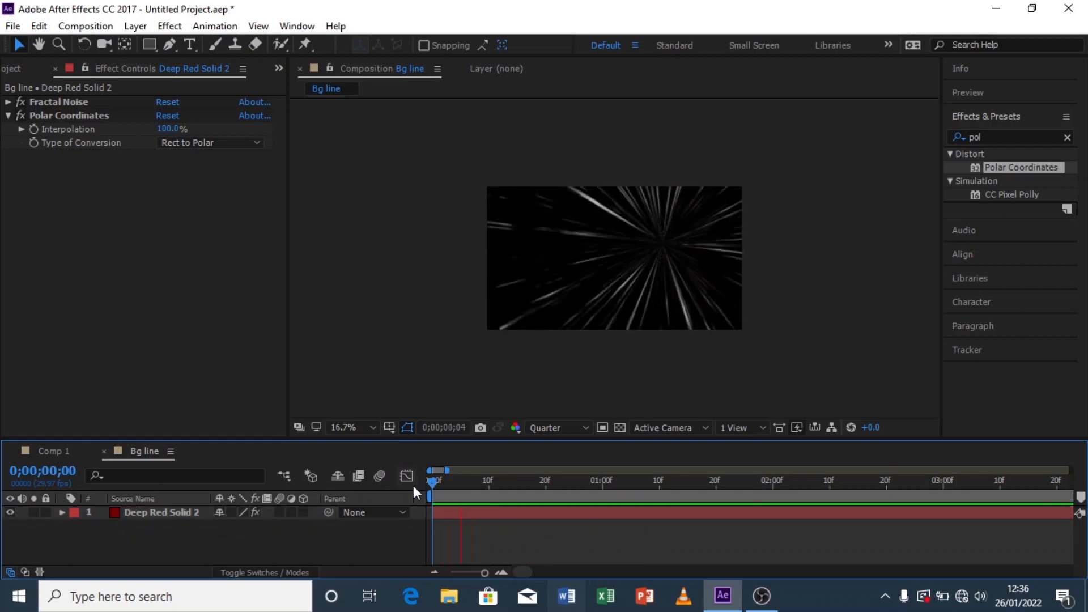
left_click_drag(456, 483, 417, 491)
key("space")
key("space")
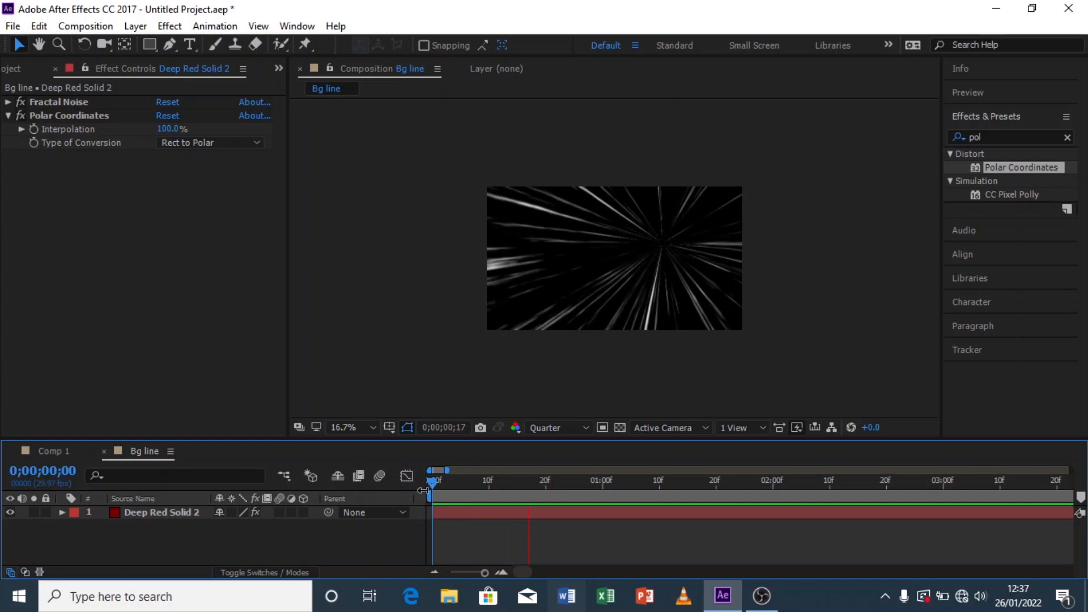
mouse_move(433, 485)
left_mouse_down()
mouse_move(409, 485)
mouse_move(465, 483)
mouse_move(446, 488)
left_mouse_up()
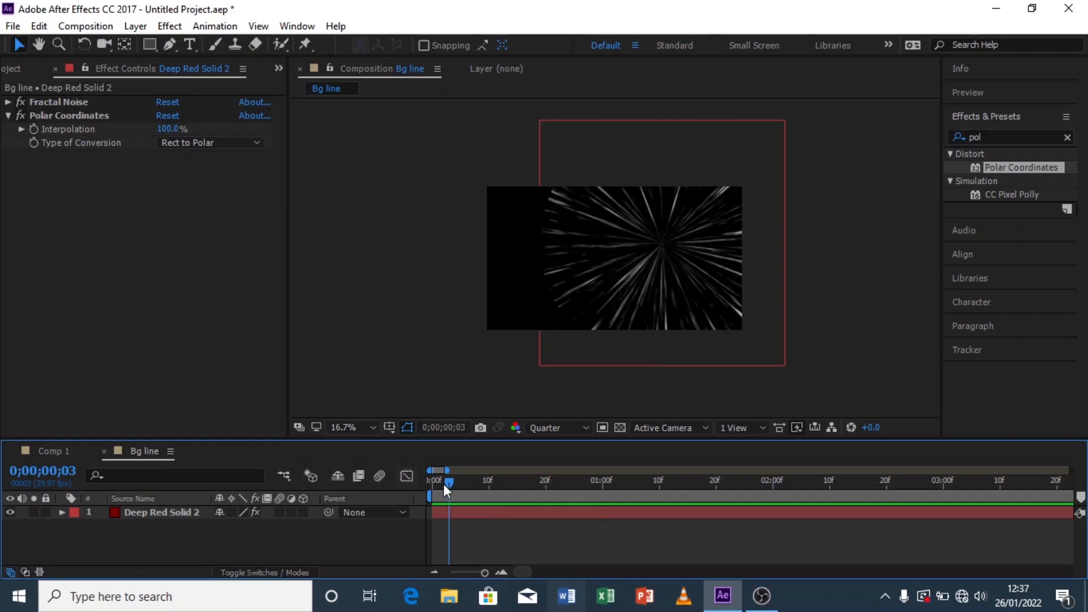
left_click_drag(449, 483, 412, 483)
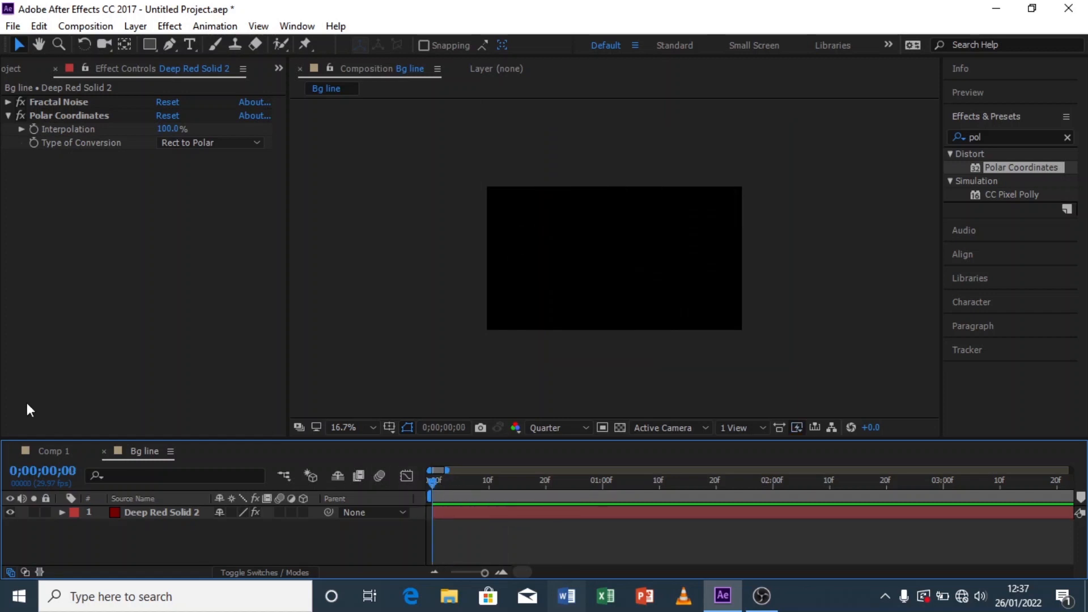
Step: Add the Bg line composition as a layer on top of the red background in Comp 1
left_click(11, 66)
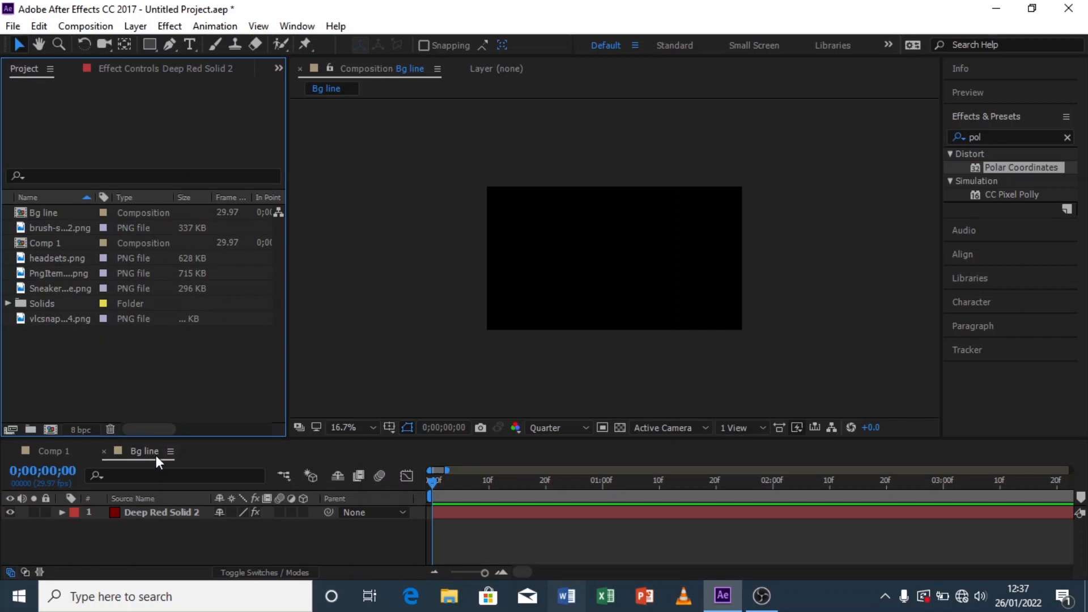
left_click(52, 451)
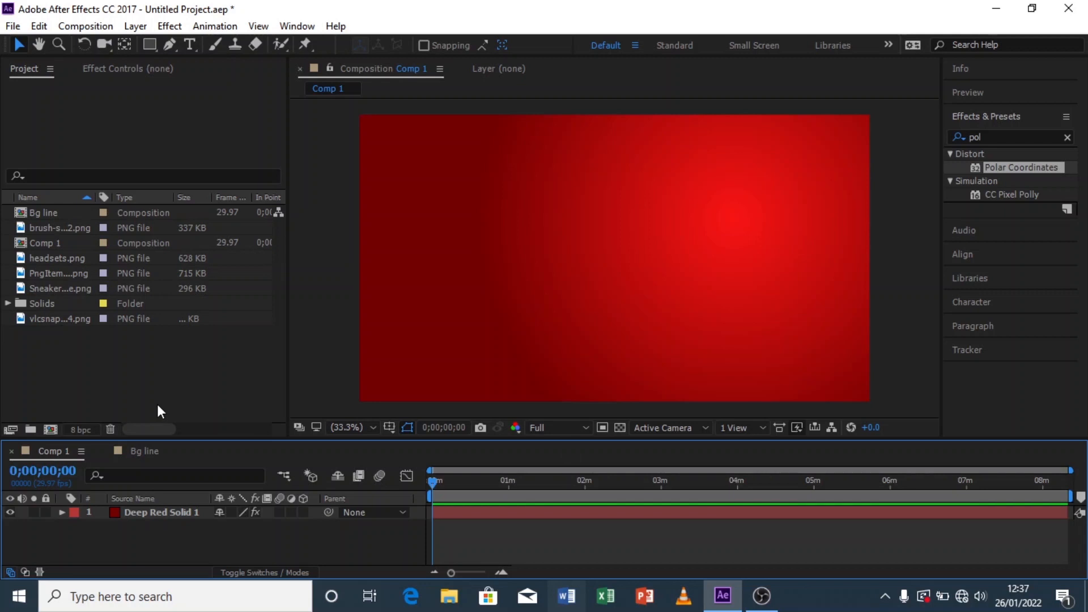
left_click(56, 213)
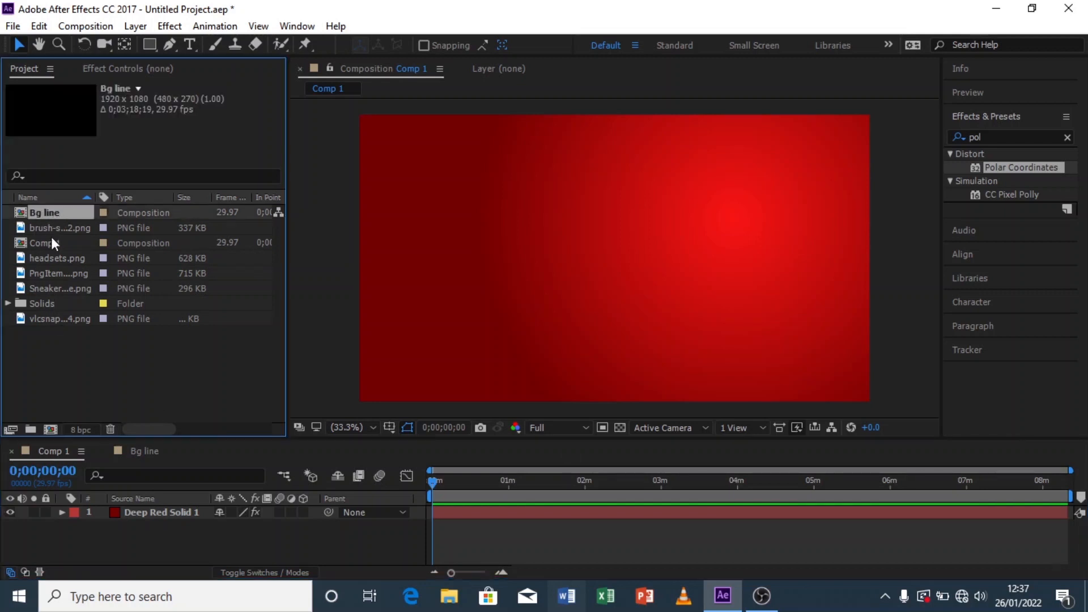
left_click(149, 507)
key("ctrl+slash")
Step: Set Comp 1's viewer resolution to Quarter and play a preview
left_click(572, 428)
left_click(569, 521)
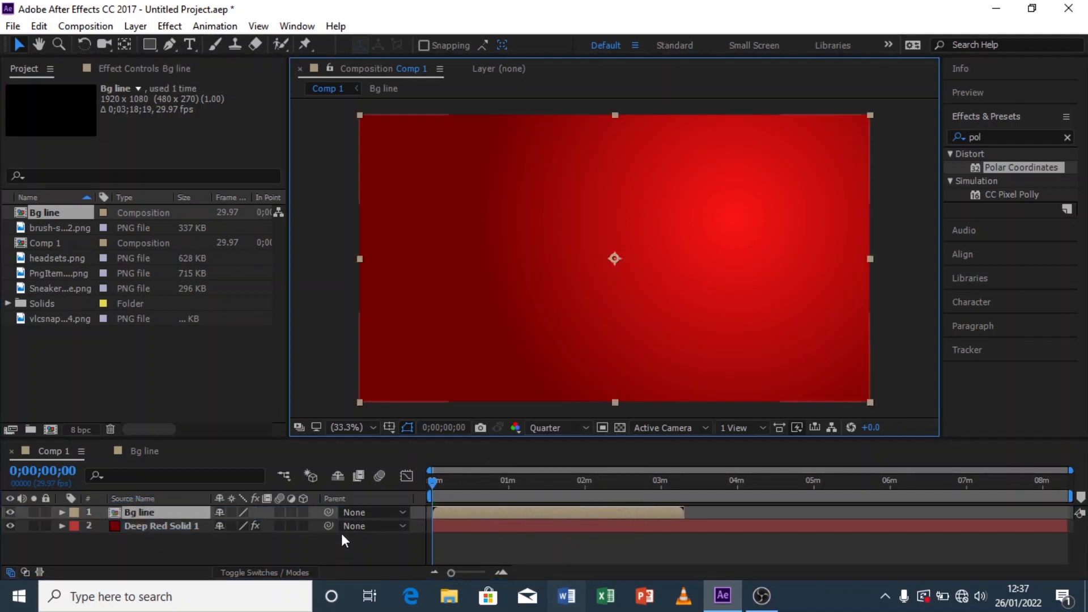
key("space")
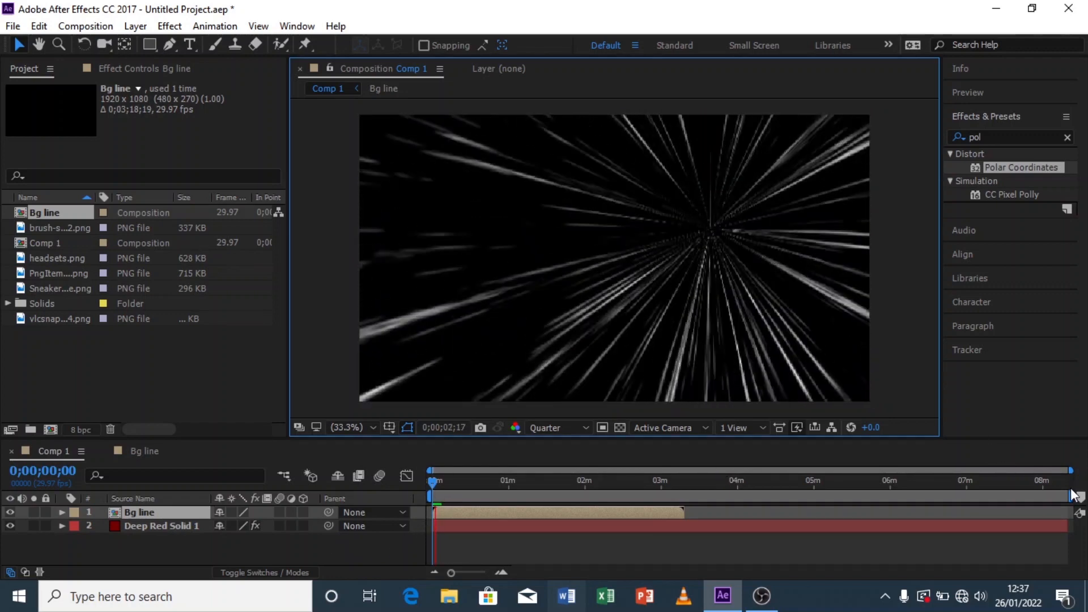
Step: Shorten Comp 1's work area and trim the composition to the work area
left_click_drag(1071, 496, 590, 495)
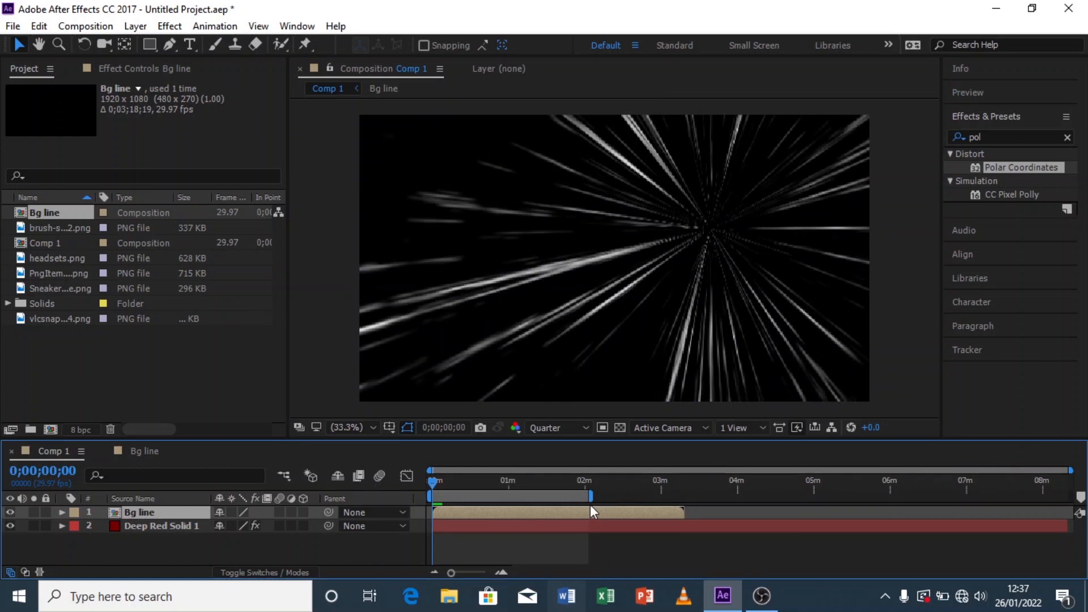
right_click(583, 497)
left_click(662, 546)
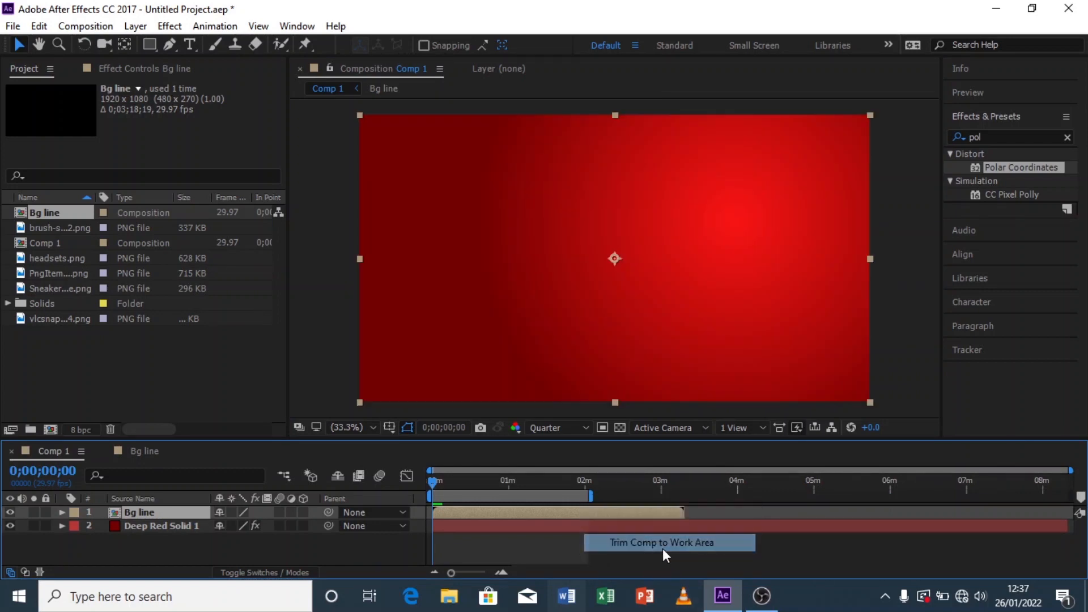
Step: Set the Bg line layer's blending mode to Screen
left_click_drag(449, 484, 468, 484)
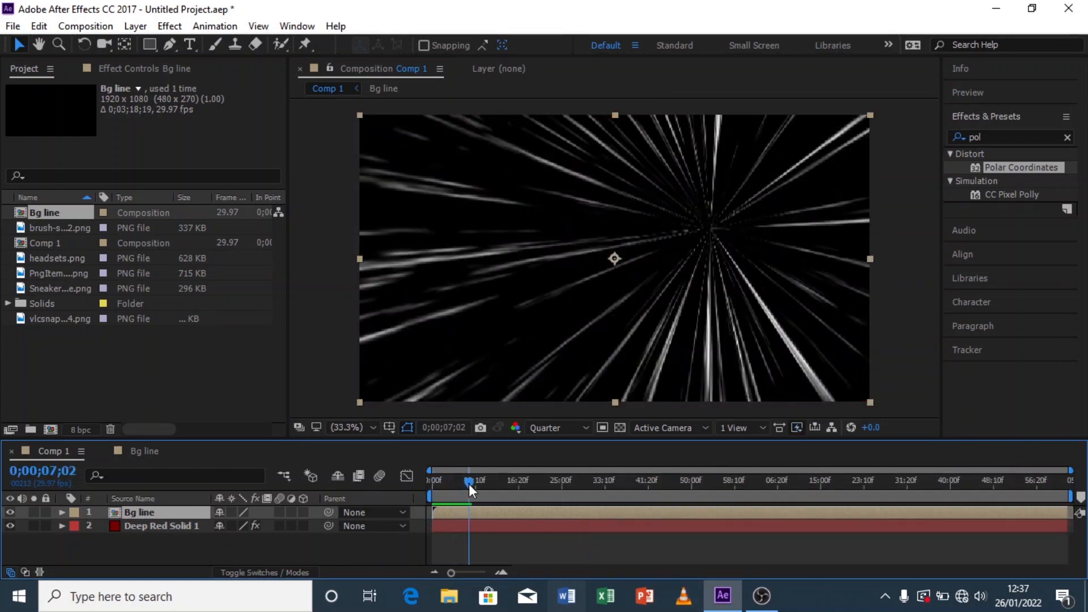
left_click(264, 571)
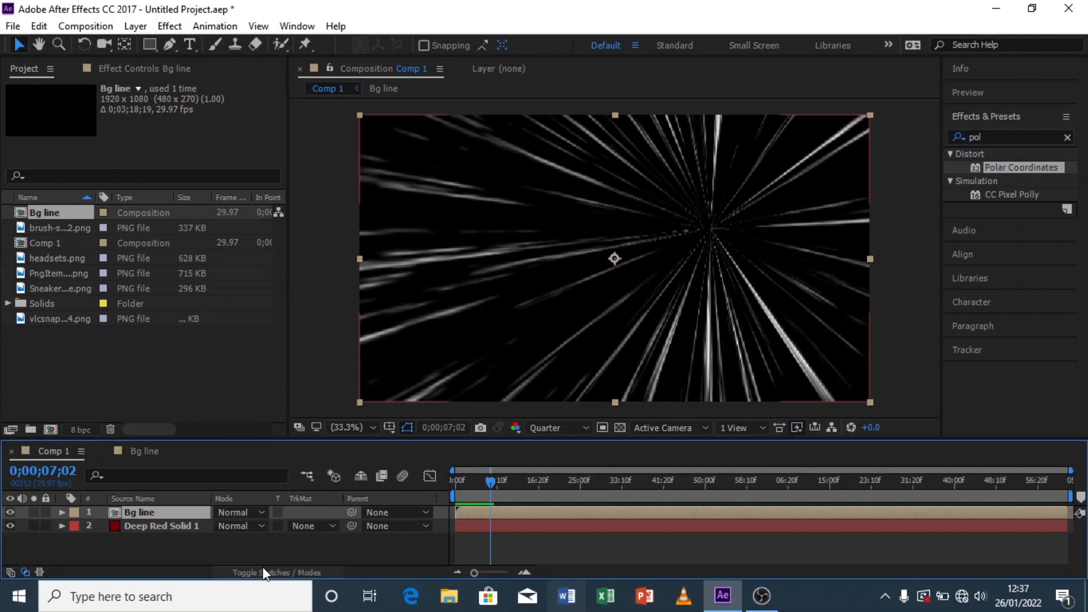
left_click(262, 512)
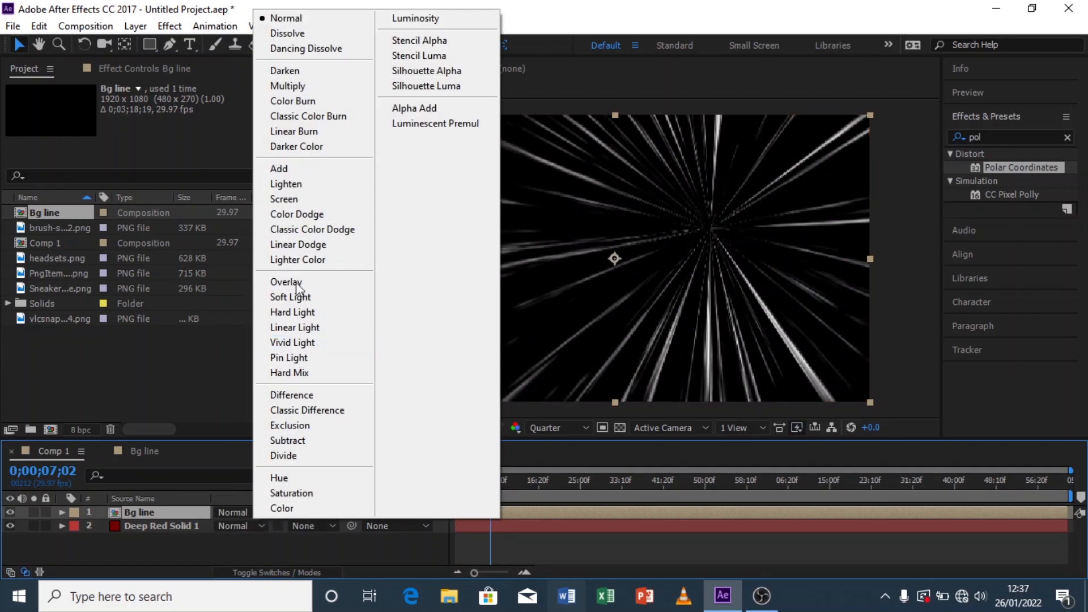
left_click(300, 194)
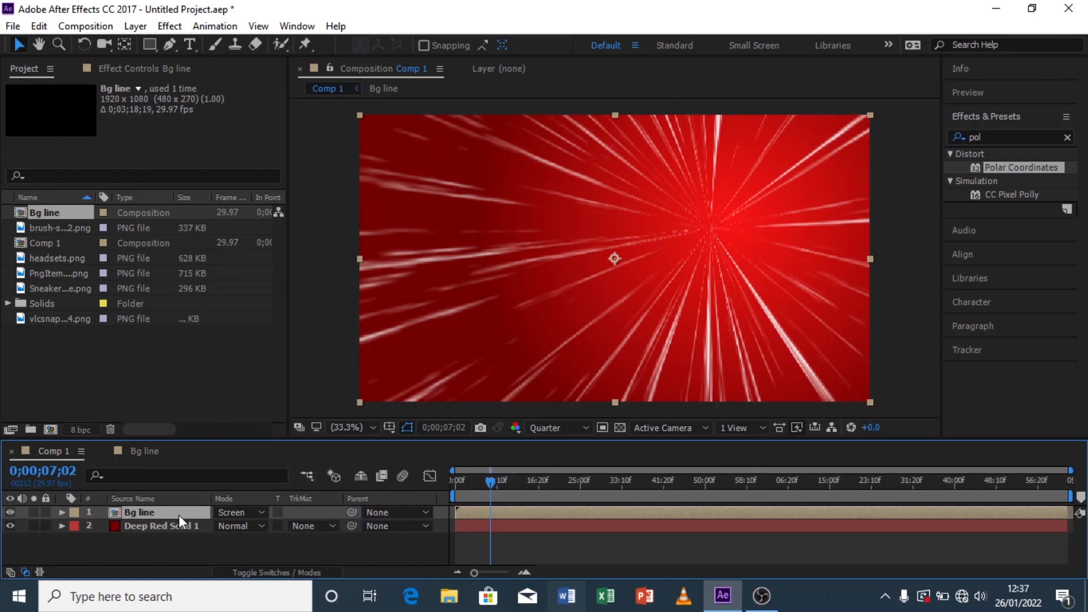
Step: Set the Bg line layer's Opacity to 30%
key("t")
left_click(226, 526)
type("30")
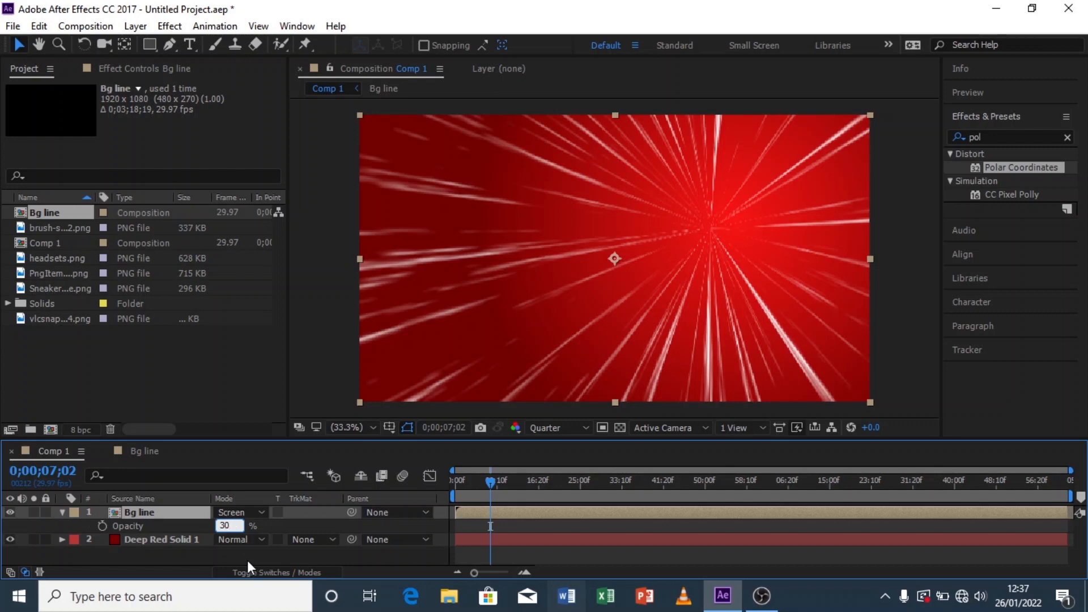
left_click(242, 558)
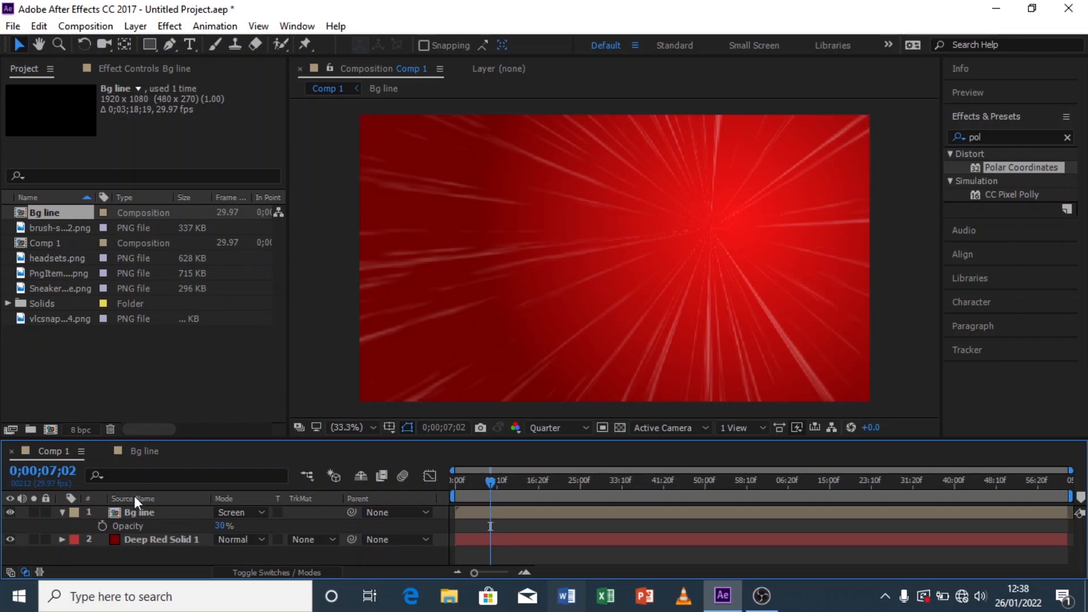
Step: Draw an elliptical mask on the Bg line layer around the burst centre with the Ellipse tool
left_click(61, 512)
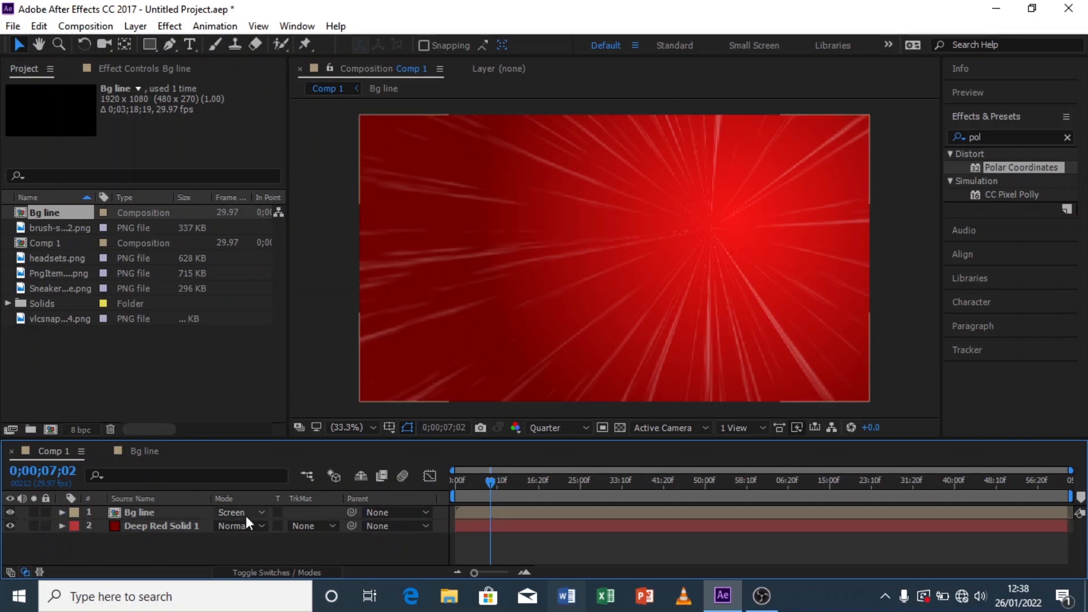
left_click(186, 515)
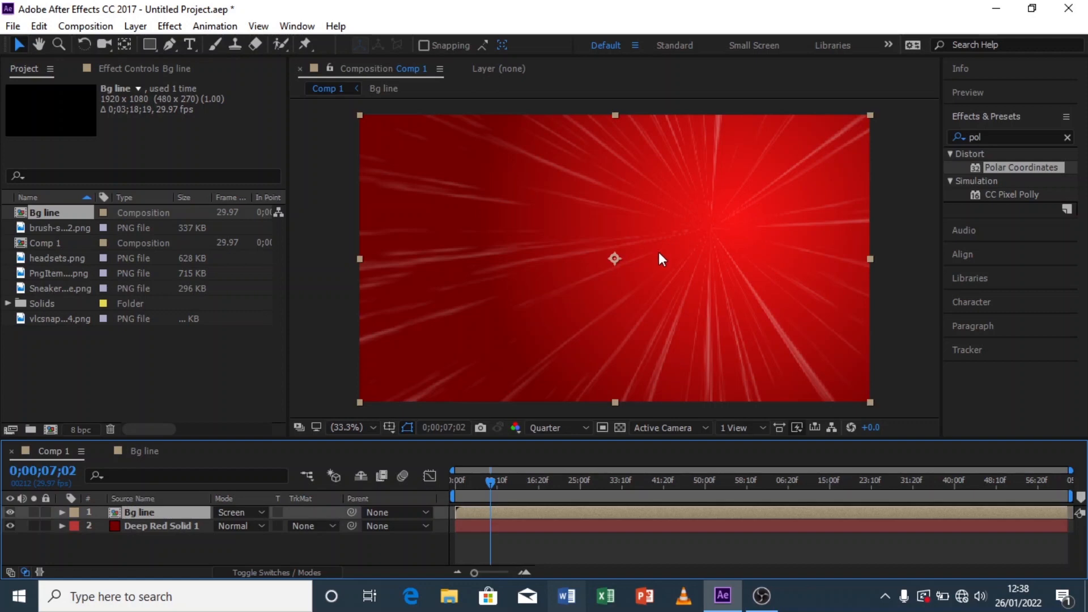
left_click(149, 45)
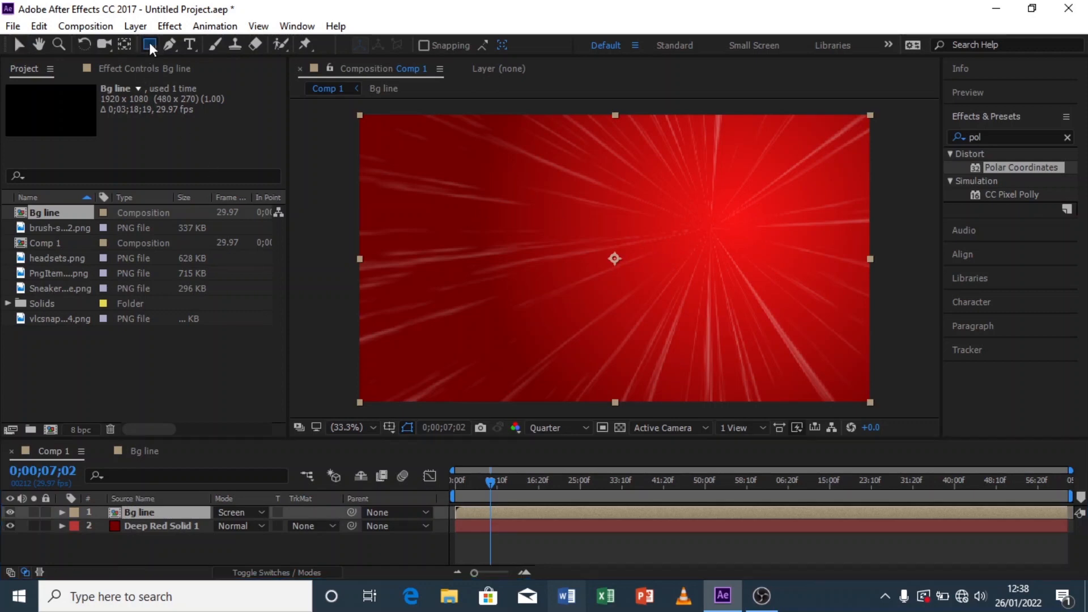
left_click_drag(150, 43, 228, 80)
left_click_drag(709, 230, 775, 221)
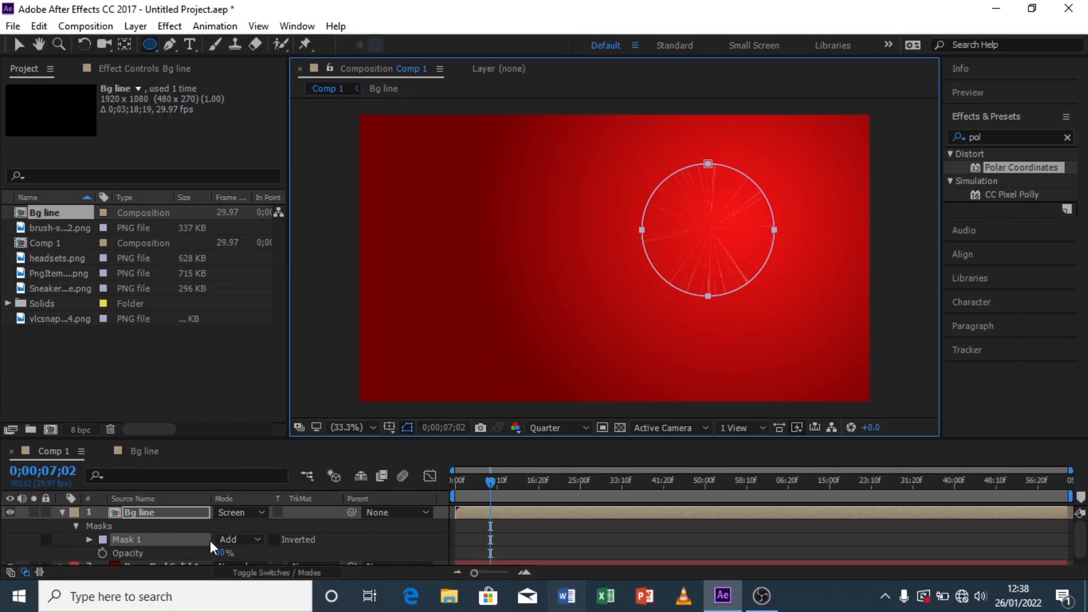
Step: Invert the ellipse mask and set its Mask Feather to 103 pixels
left_click(276, 540)
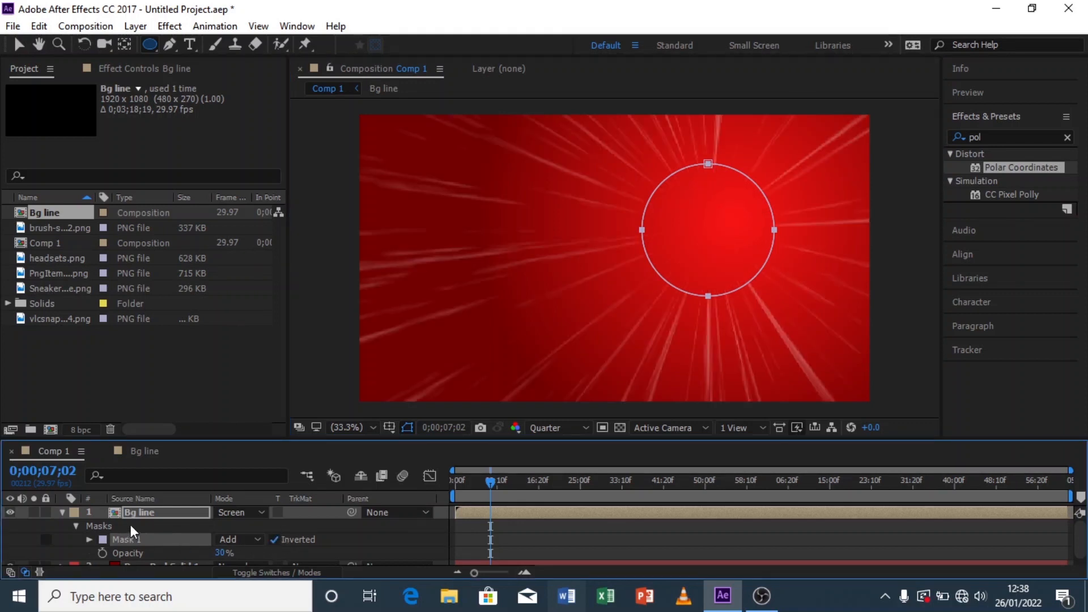
key("f")
left_click_drag(258, 539, 319, 530)
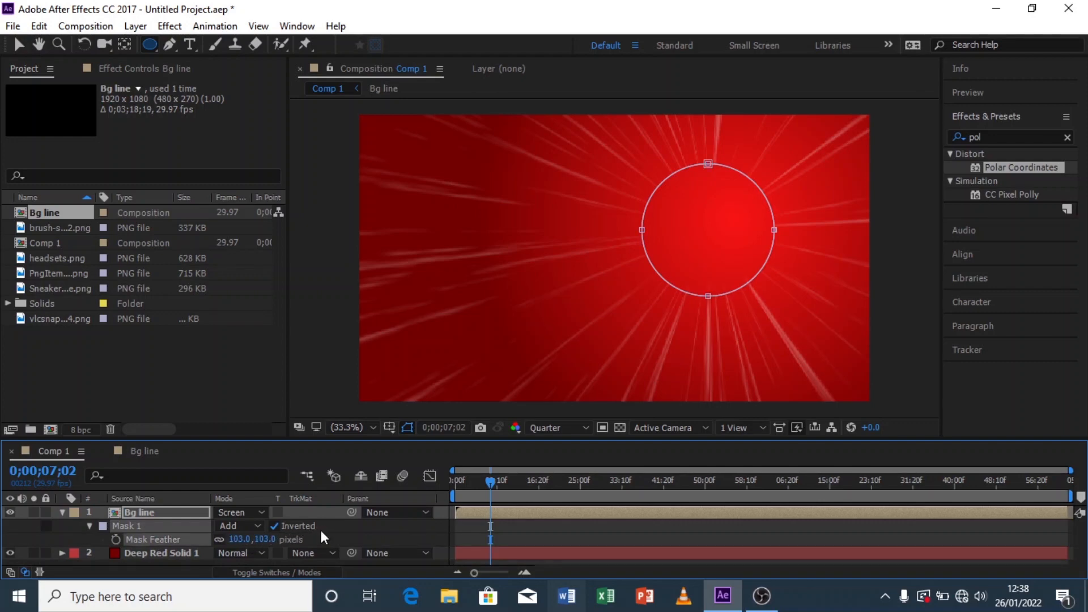
left_click(362, 529)
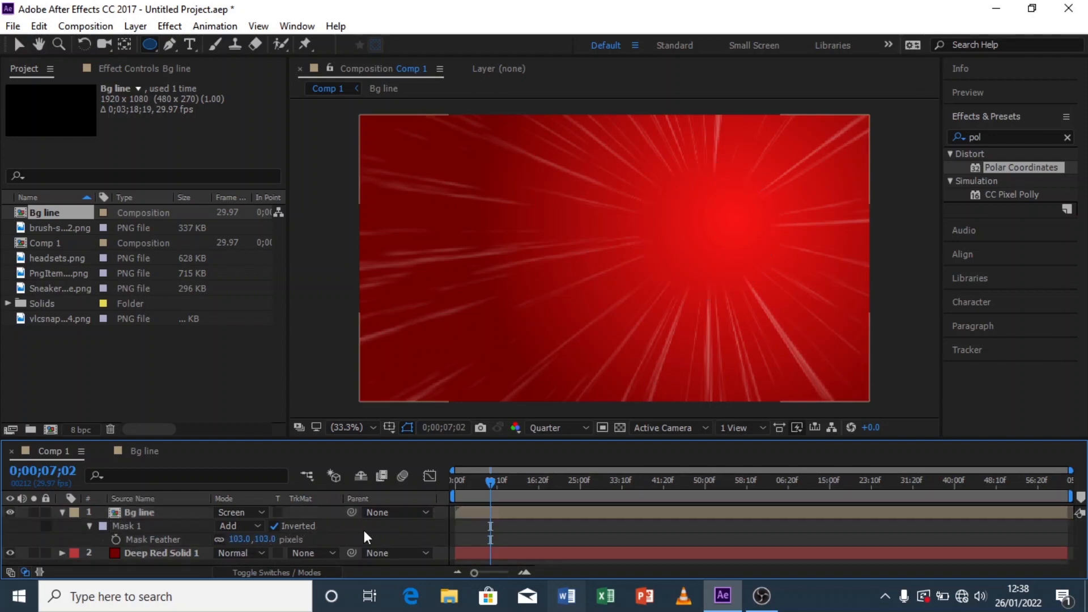
left_click(157, 513)
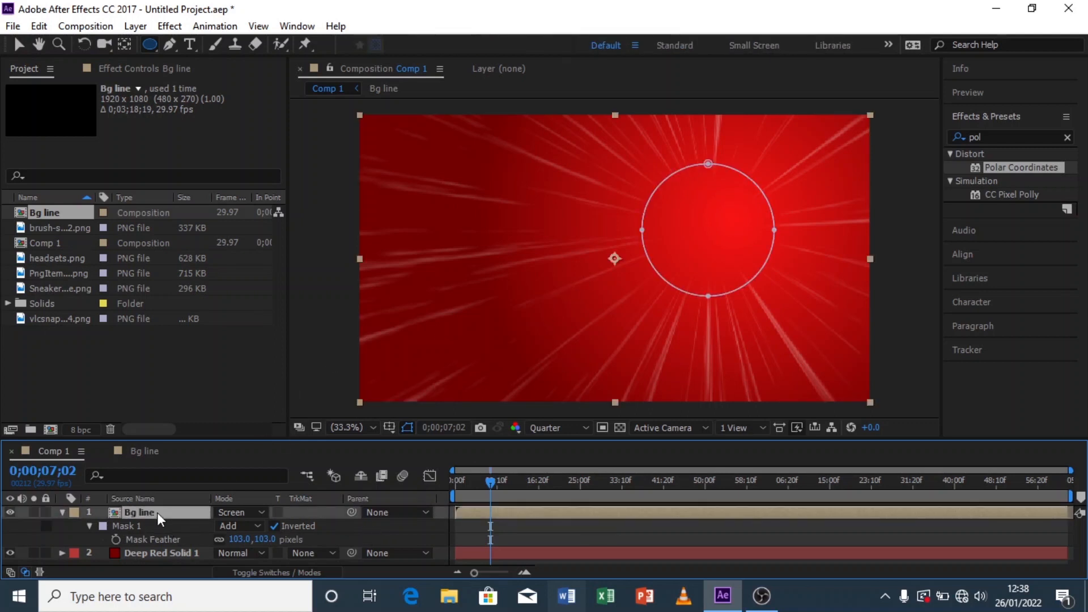
Step: Set the ellipse mask's Mask Expansion to -69 pixels
left_click(88, 526)
left_click(88, 526)
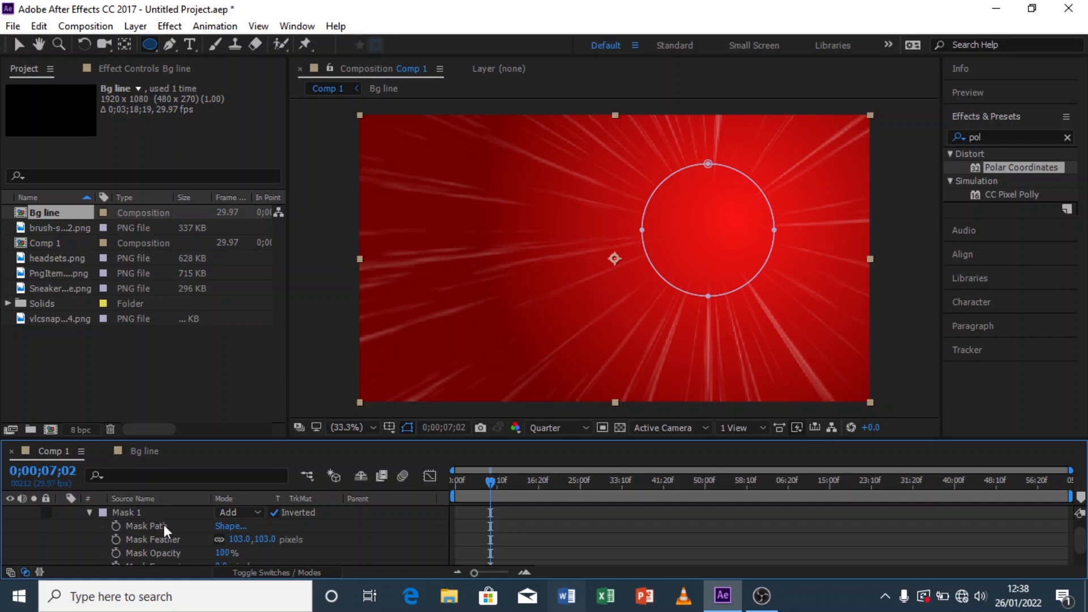
scroll(164, 525, "down", 1)
mouse_move(210, 546)
left_mouse_down()
mouse_move(190, 547)
mouse_move(213, 540)
left_mouse_up()
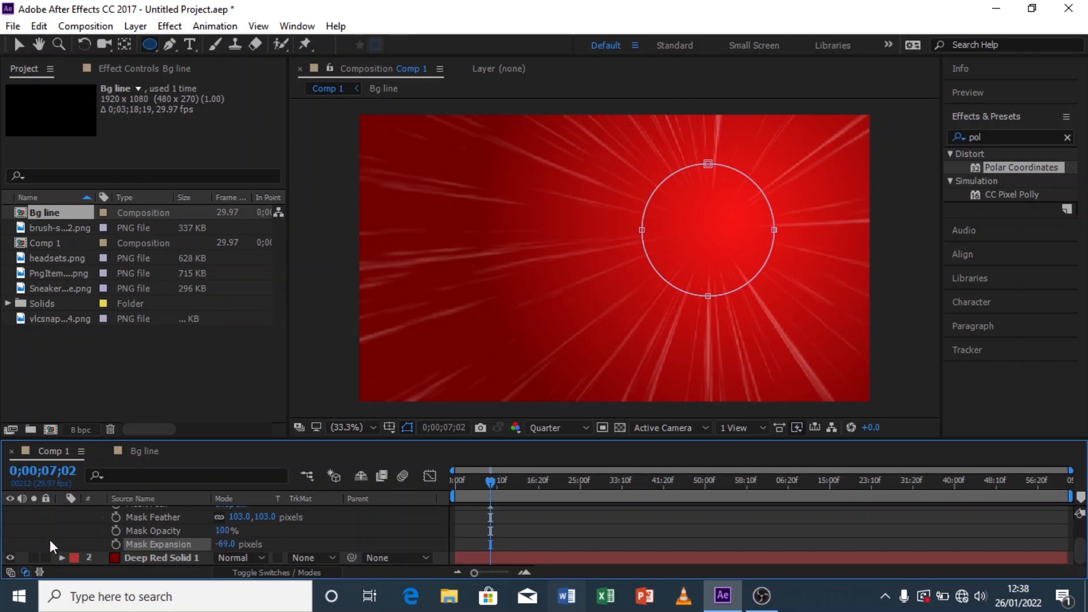
Step: Collapse the Bg line layer's mask properties and deselect the layer in the timeline
scroll(48, 536, "up", 1)
left_click_drag(263, 554, 268, 553)
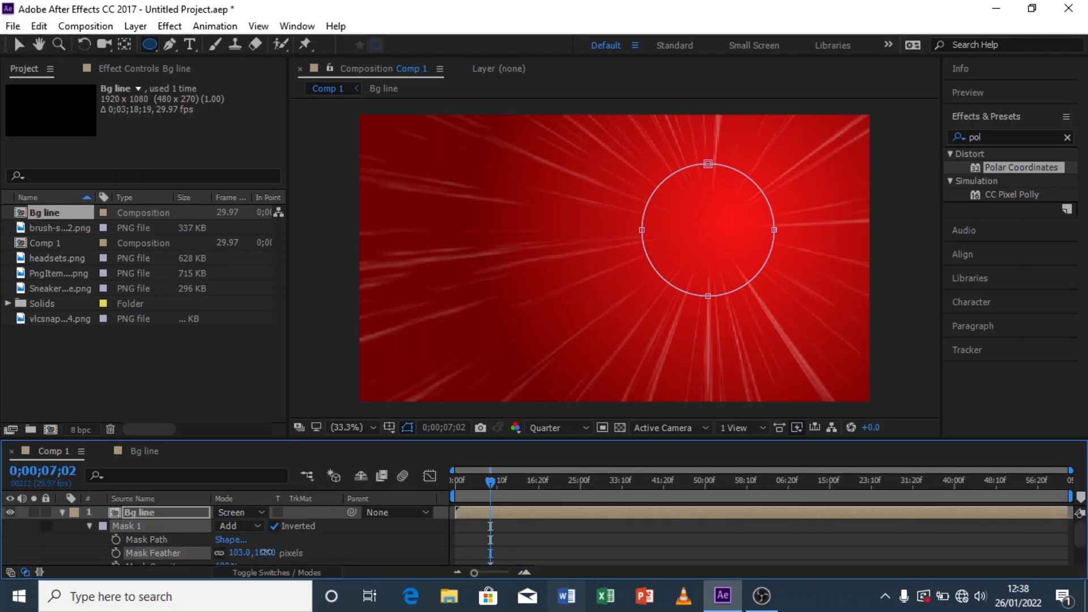
left_click(61, 512)
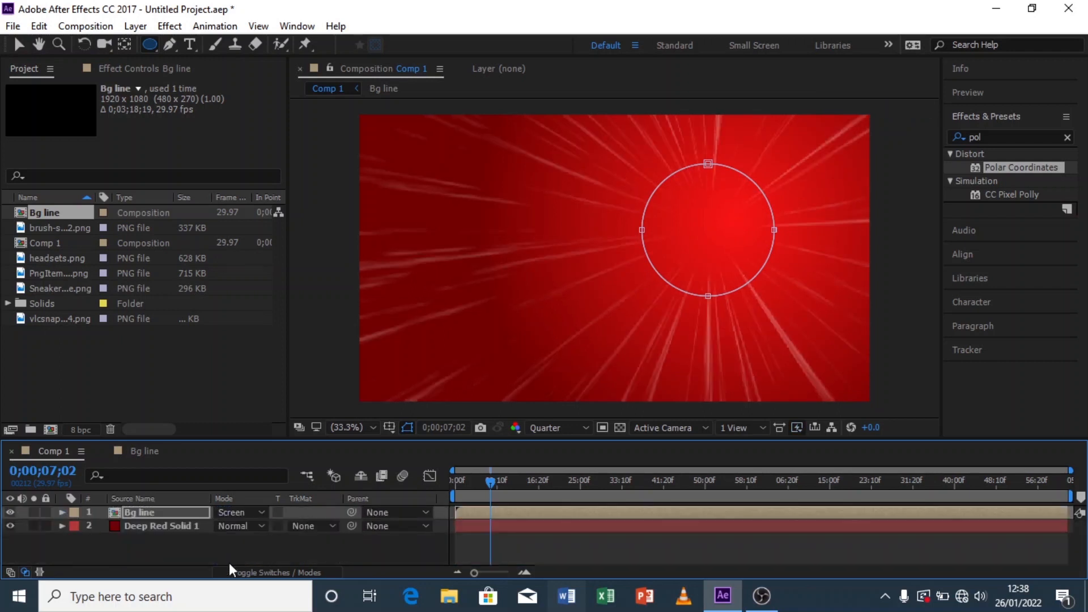
left_click(222, 543)
scroll(582, 308, "down", 1)
scroll(588, 268, "up", 1)
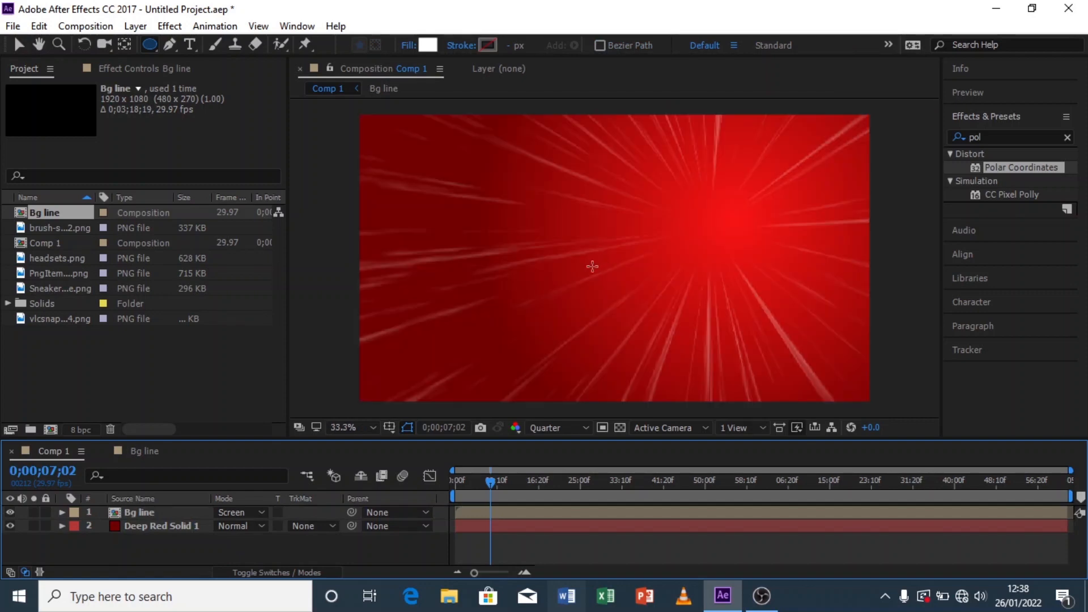
Step: Switch the preview resolution to Full and back to Quarter
left_click(544, 427)
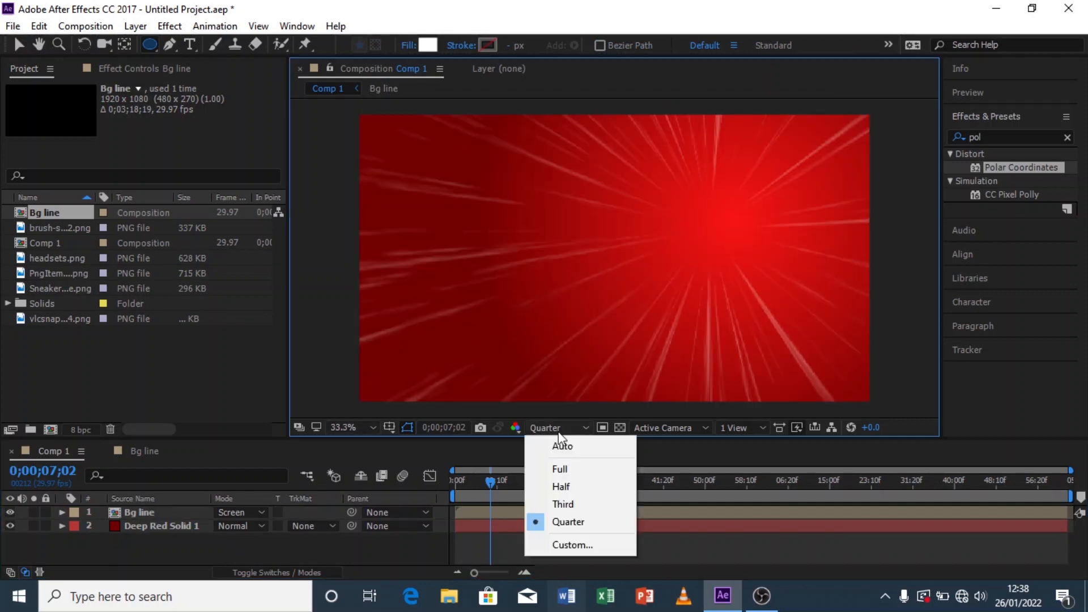
left_click(573, 471)
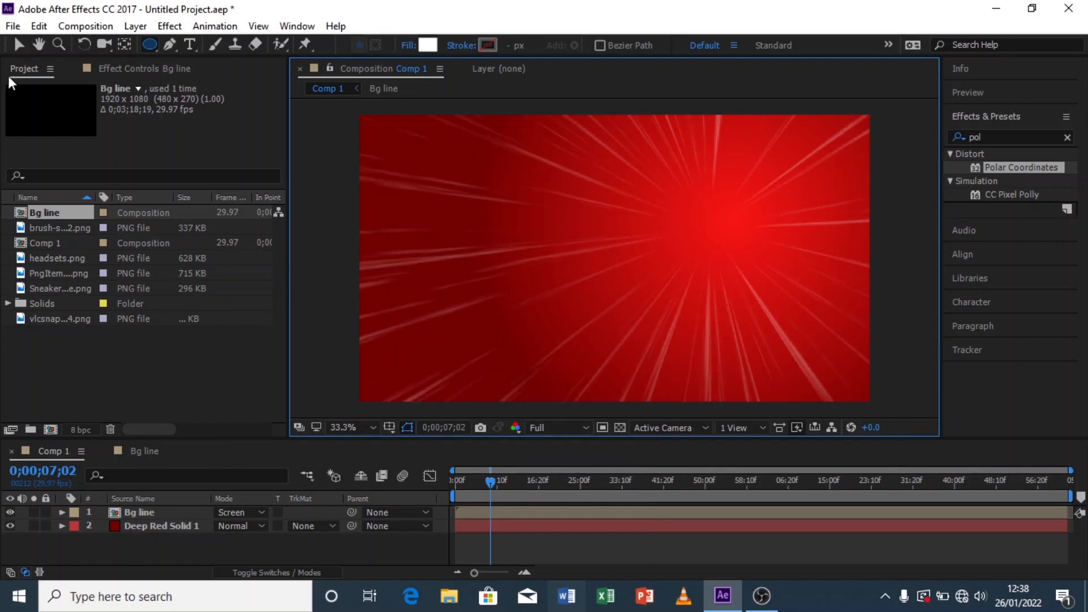
left_click(21, 47)
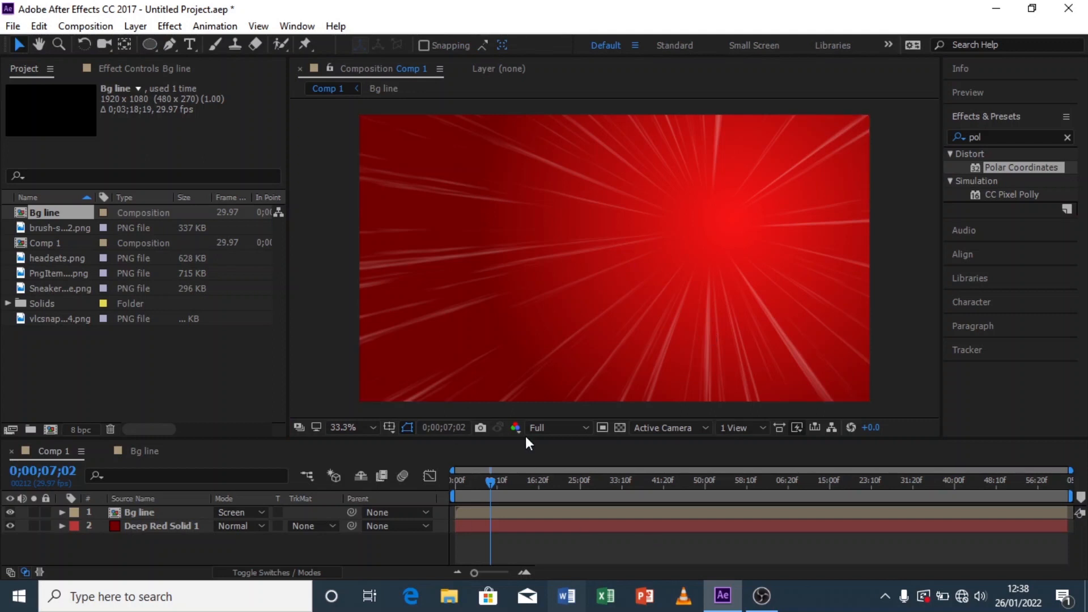
left_click(556, 427)
left_click(584, 519)
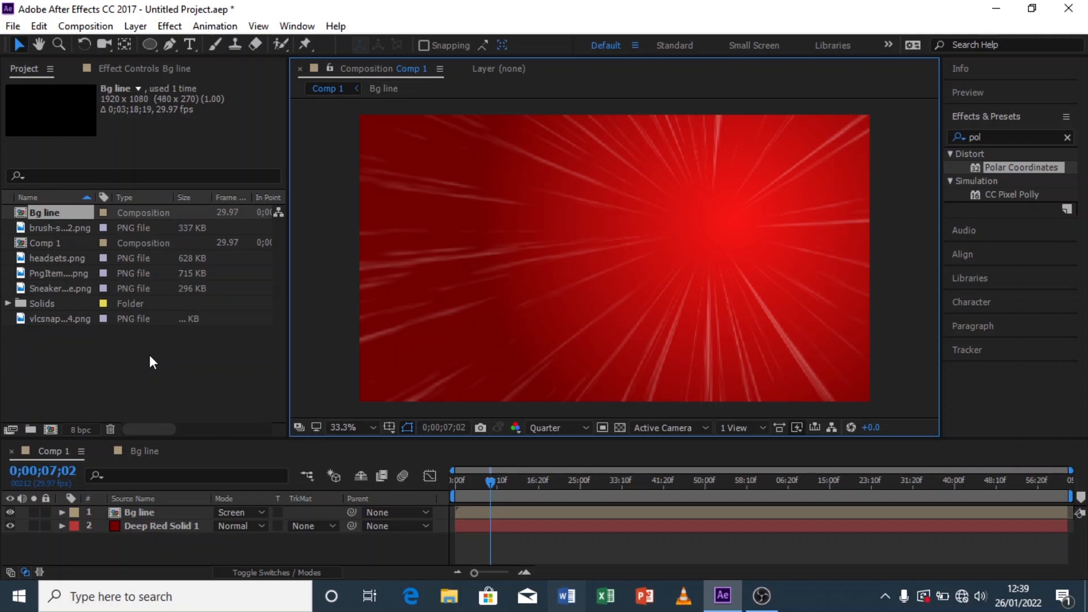
Step: Create a new text layer reading COOL with the Type tool in the upper-left area of the composition
left_click(191, 44)
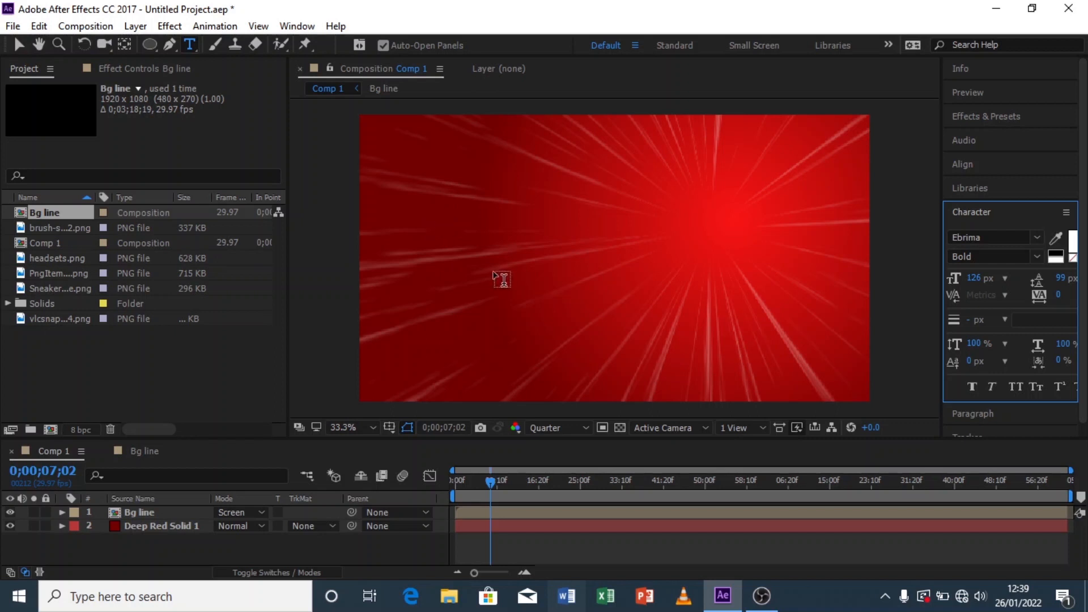
left_click(429, 217)
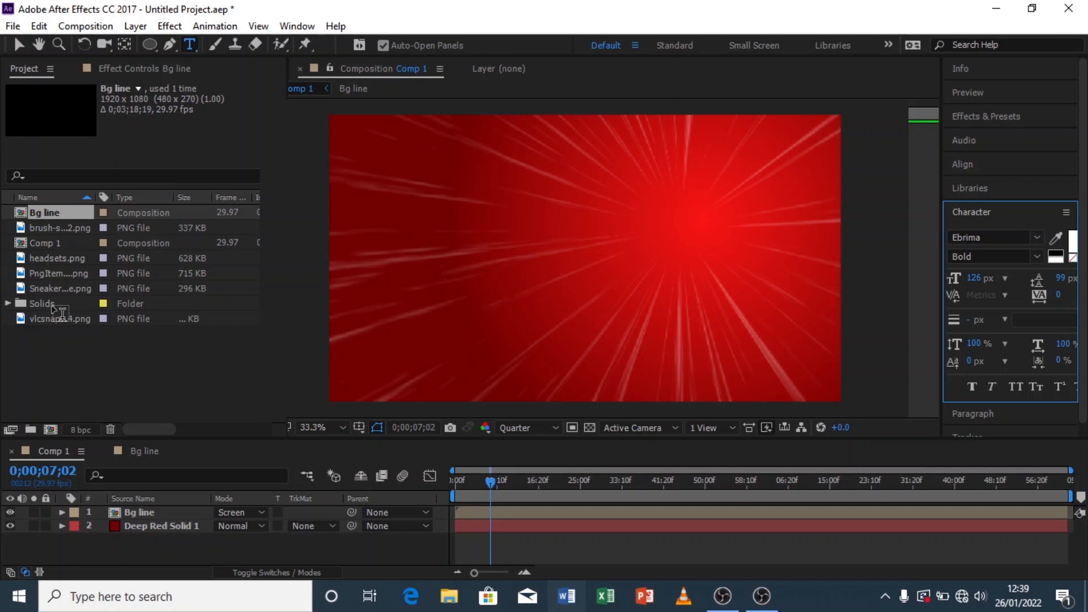
key("ctrl+alt+shift+t")
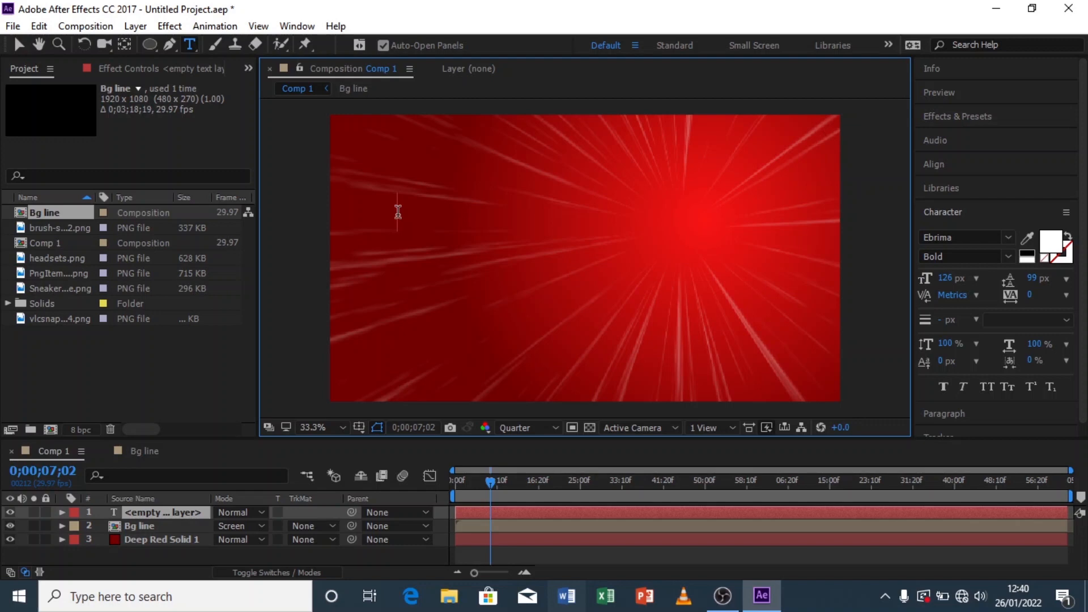
type("COOL")
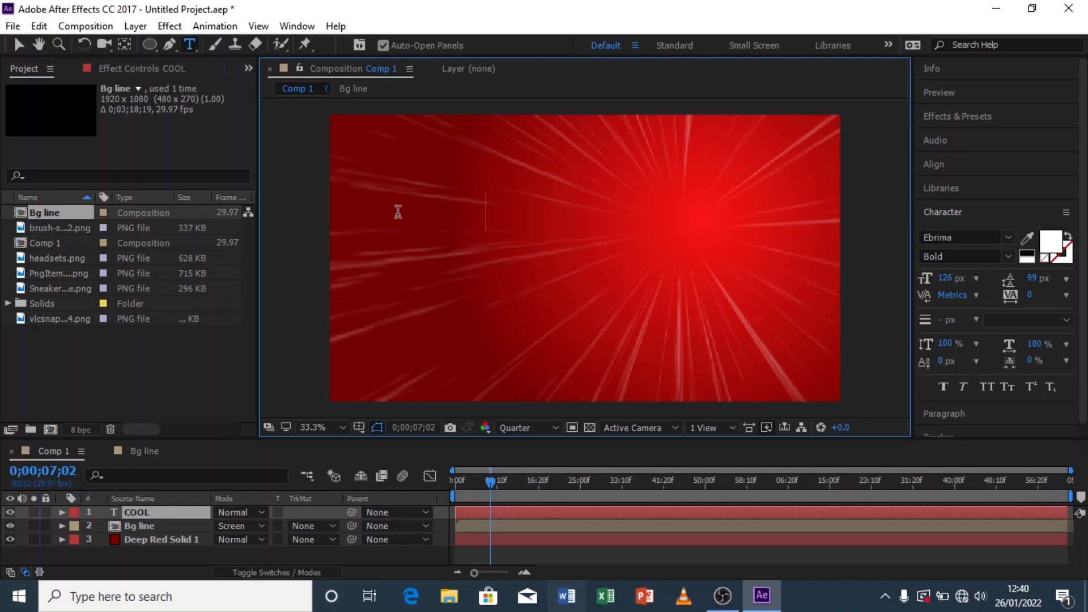
Step: Duplicate the COOL text layer and move the copy just below the original
left_click(19, 42)
key("ctrl+d")
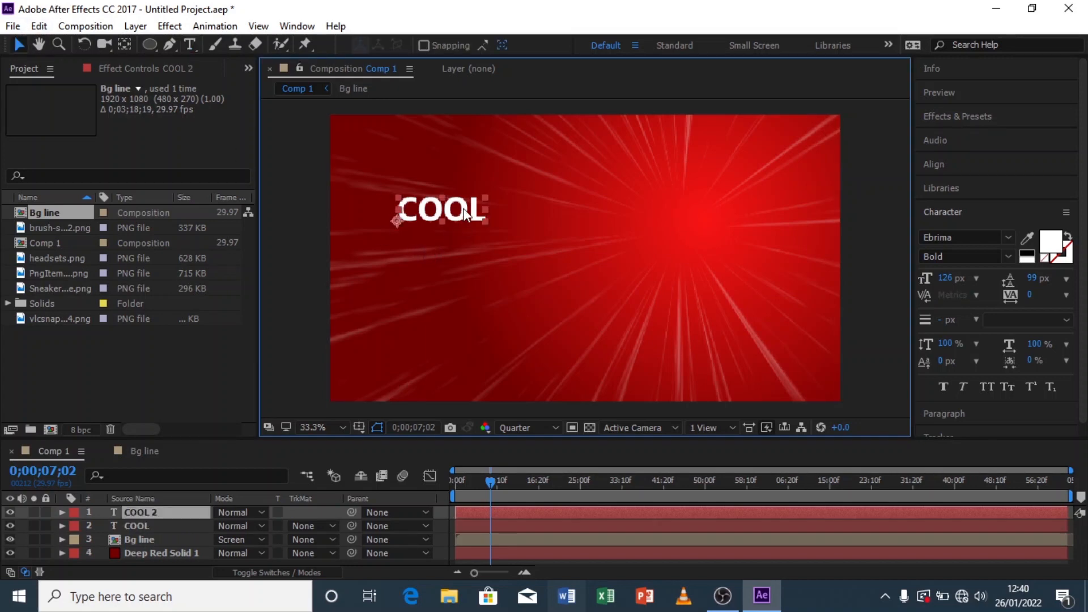
key("Caps_Lock")
left_click_drag(462, 211, 464, 245)
key("Caps_Lock")
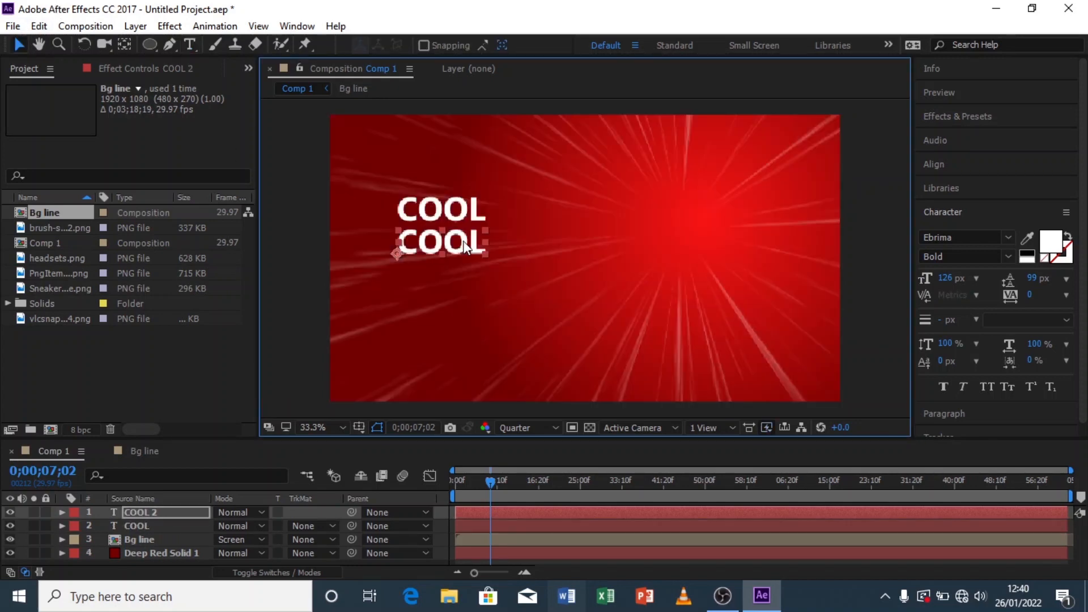
Step: Change the duplicated text to read SNEAKERS
key("ctrl+t")
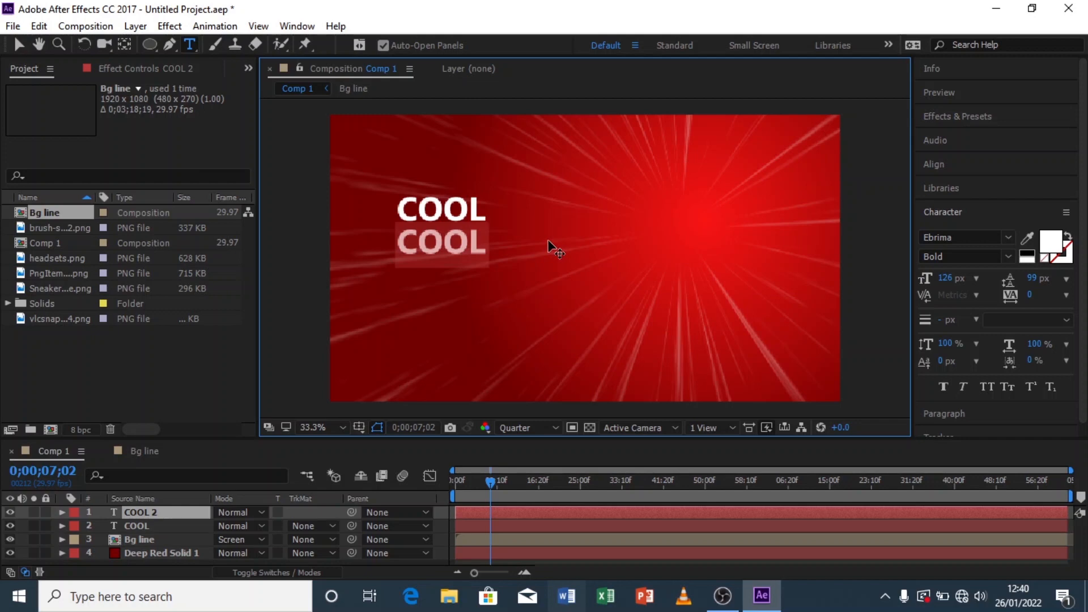
type("SNEA")
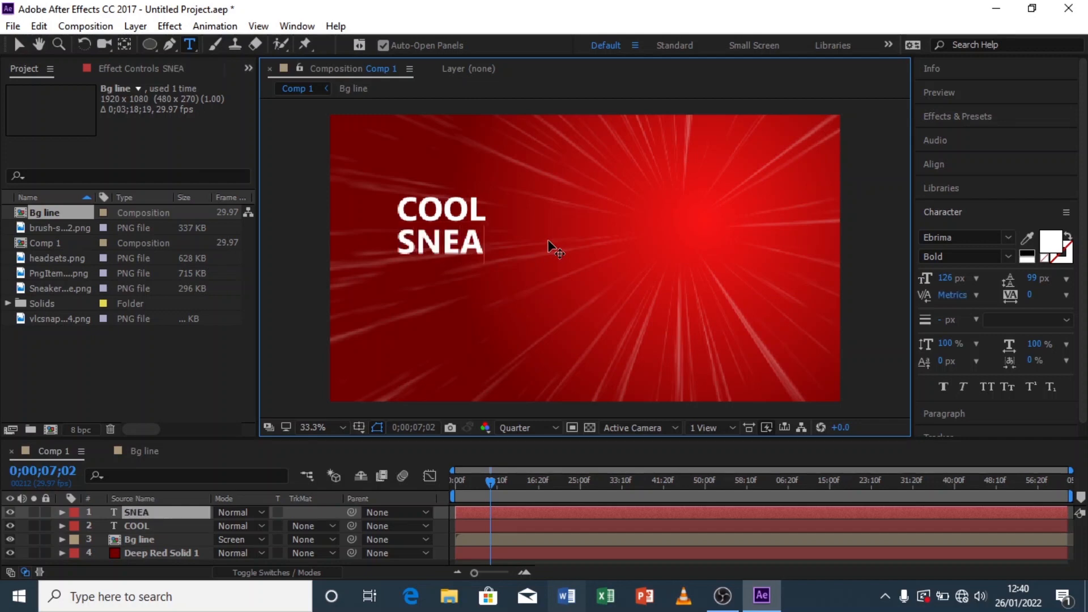
type("KERS")
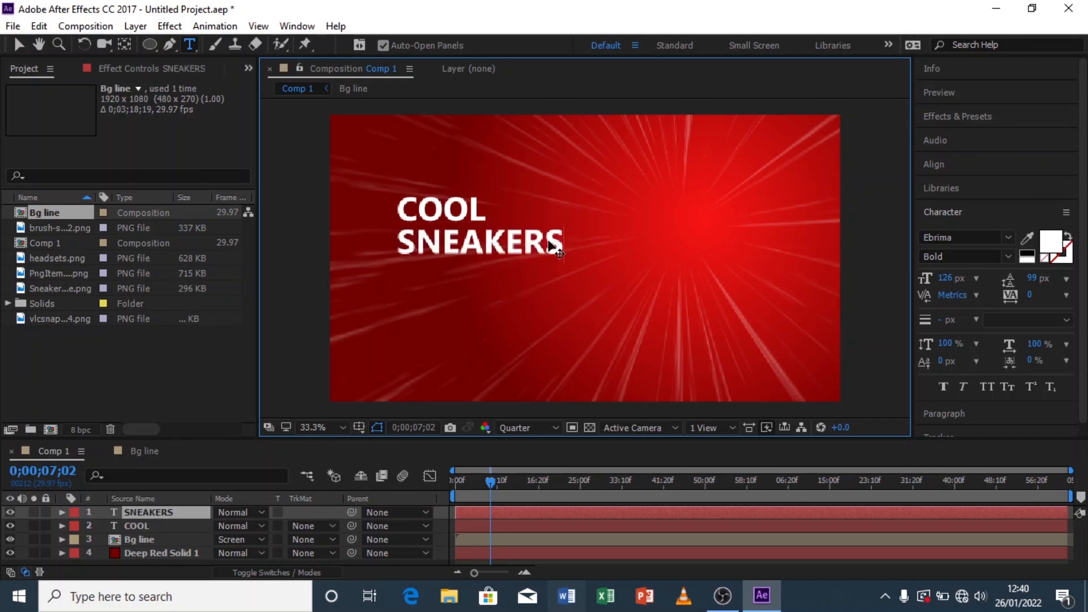
left_click(19, 44)
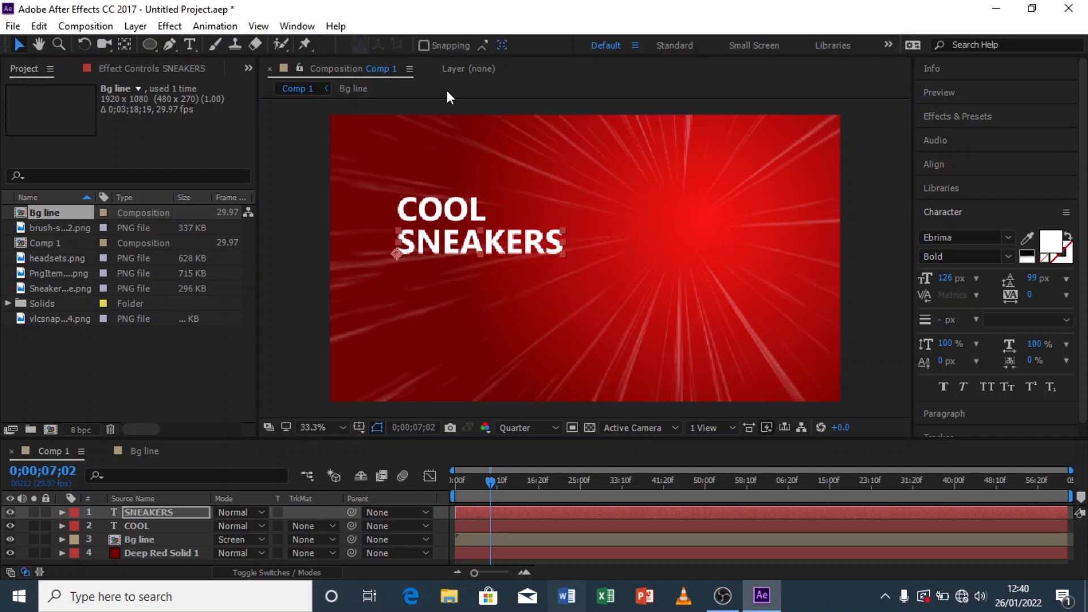
Step: Set the COOL text layer's font style to Regular
left_click(447, 220)
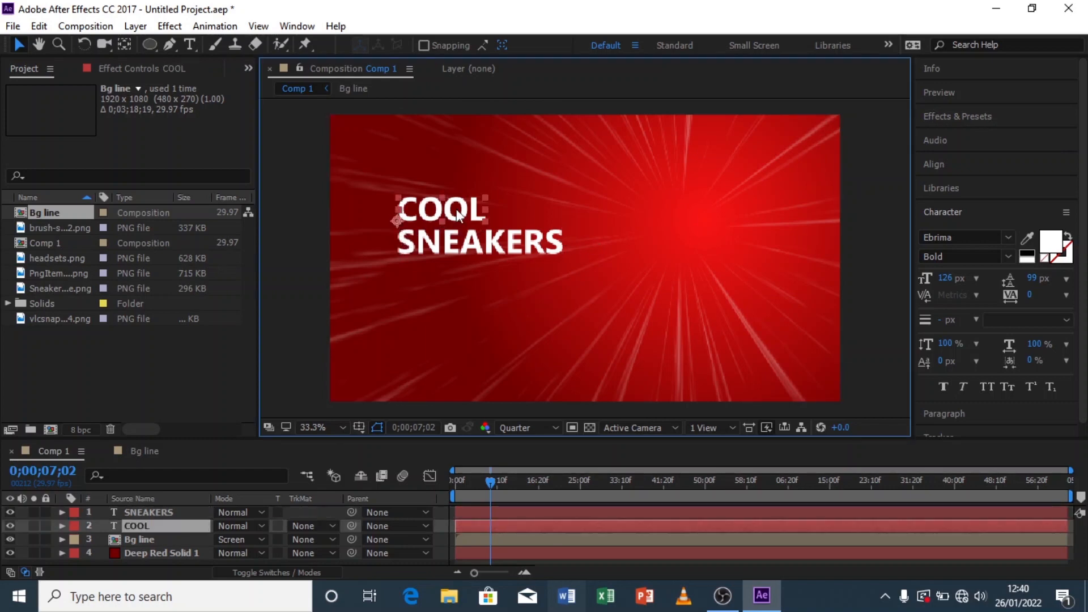
key("Caps_Lock")
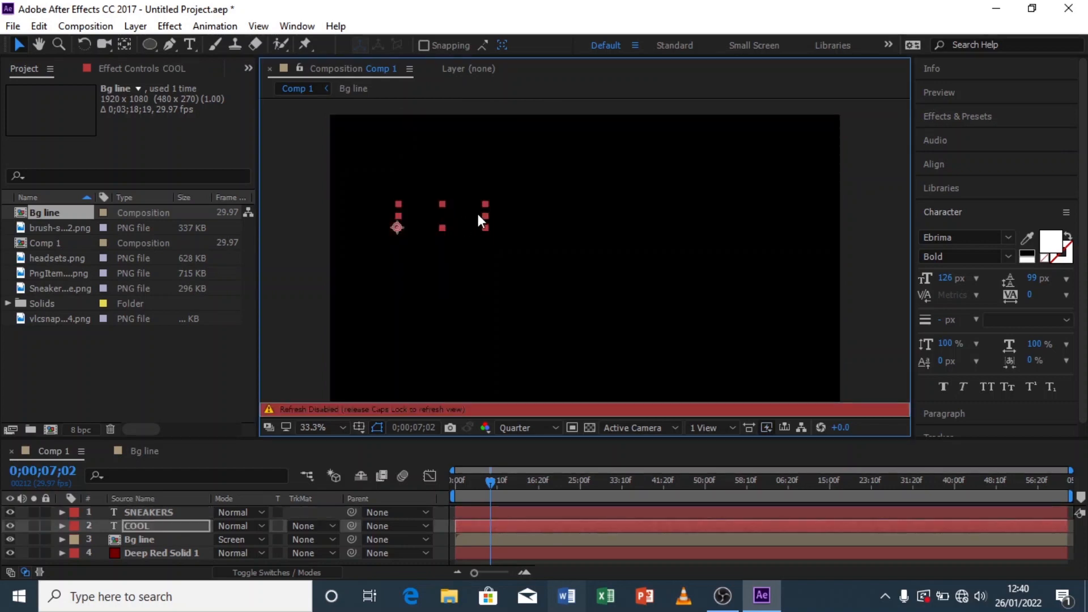
key("Caps_Lock")
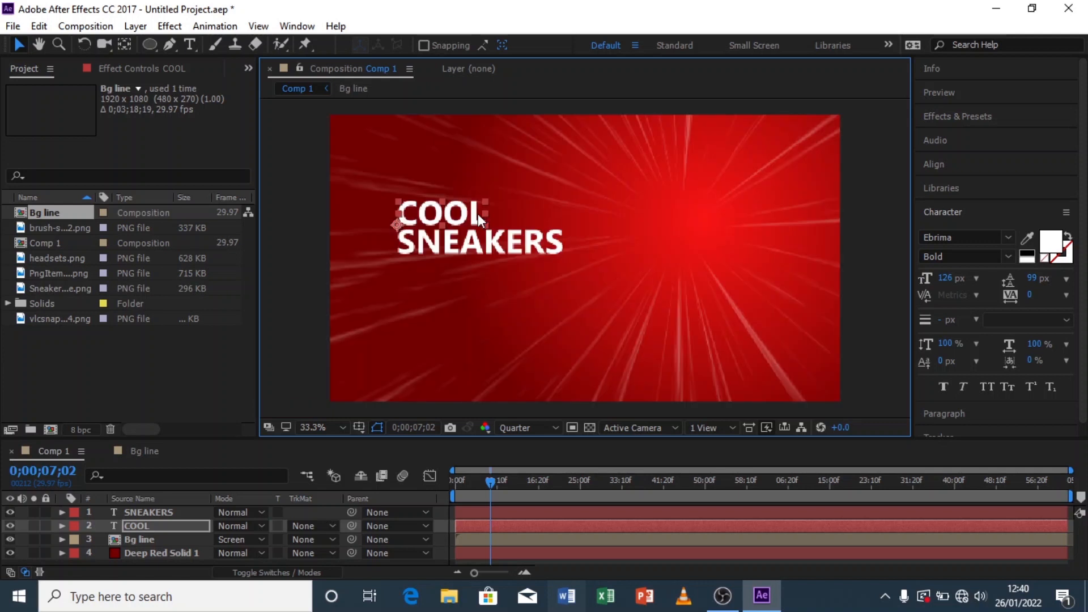
left_click(1006, 256)
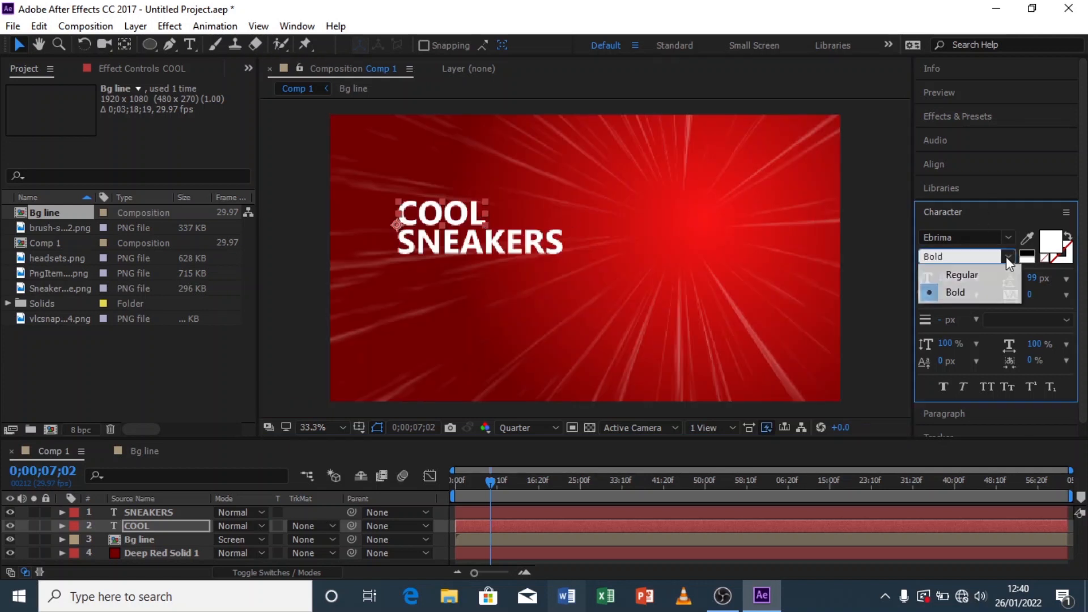
left_click(977, 274)
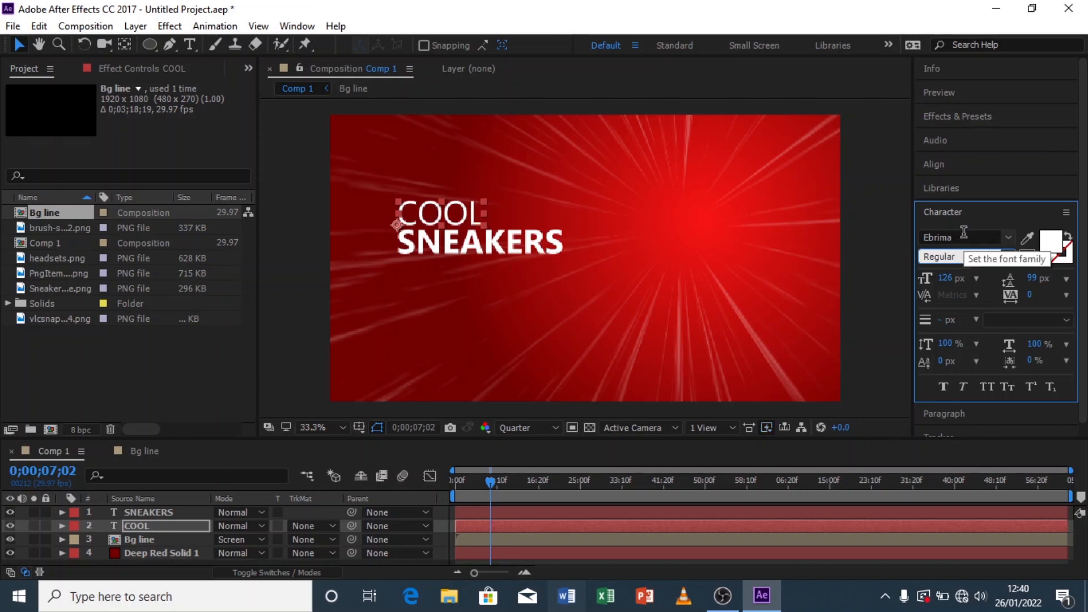
left_click(869, 259)
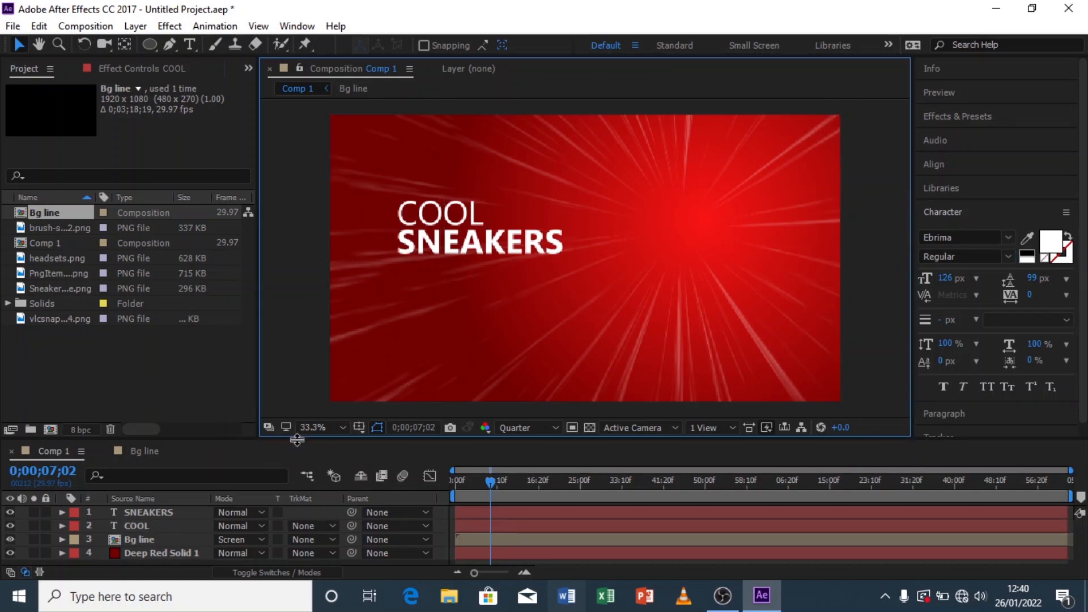
Step: Reposition the COOL and SNEAKERS text layers so their left edges line up as a stacked title
left_click_drag(298, 440, 294, 400)
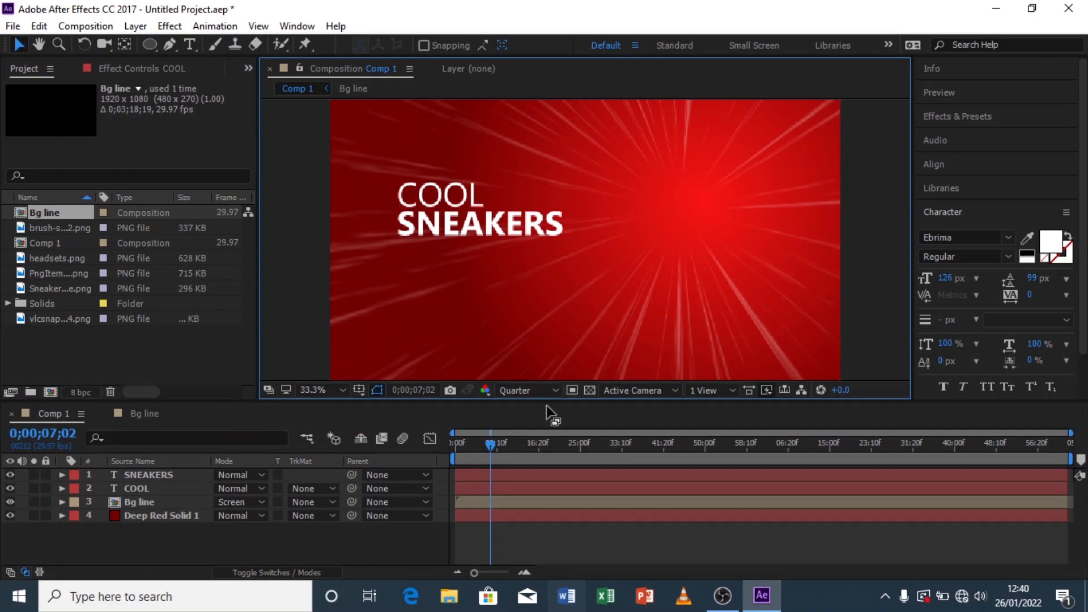
left_click(448, 197)
left_click_drag(449, 198, 433, 191)
left_click(494, 229)
left_click_drag(518, 226, 499, 230)
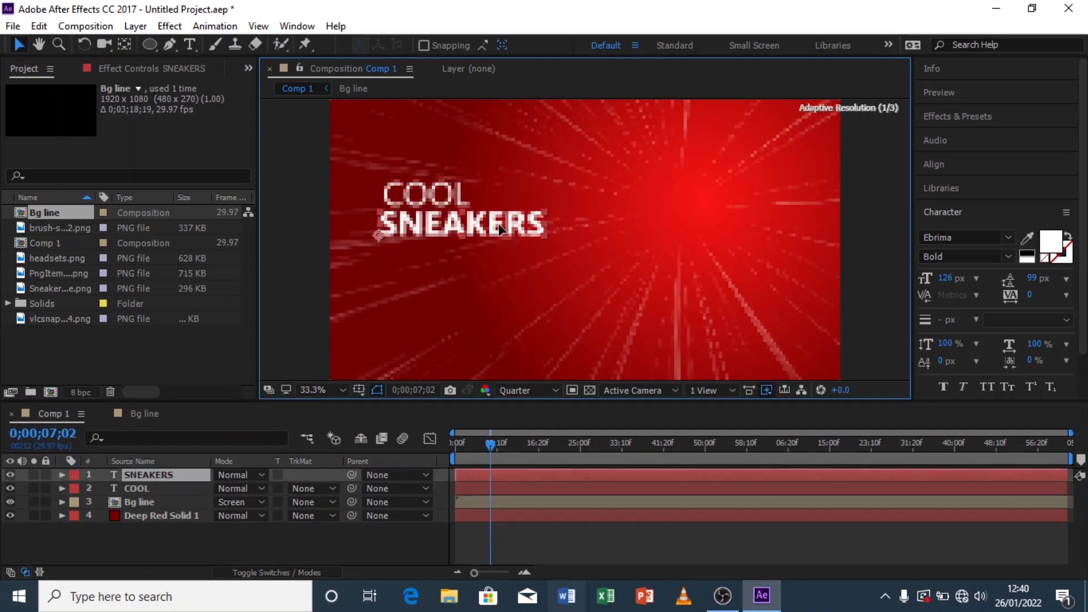
left_click(427, 197)
left_click_drag(433, 199, 428, 197)
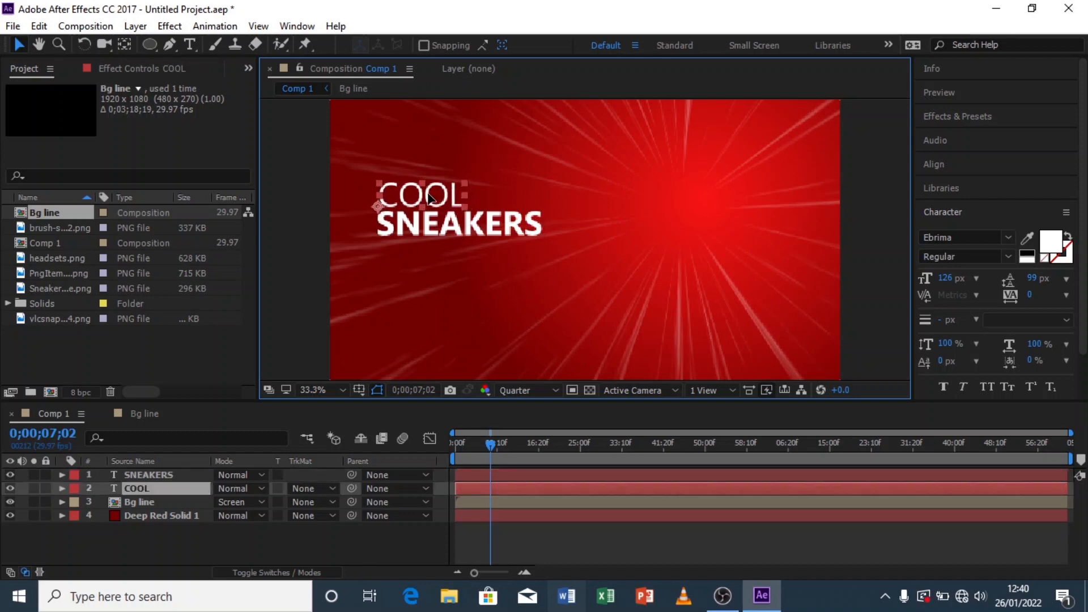
left_click(291, 552)
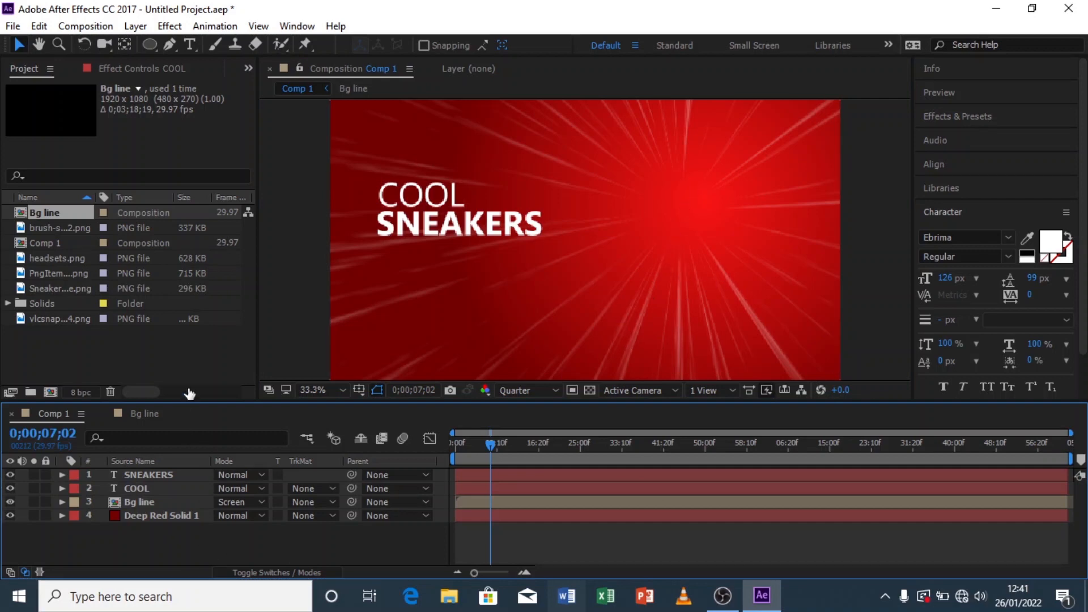
Step: Set the project colour depth to 32 bits per channel (float)
left_click(78, 393)
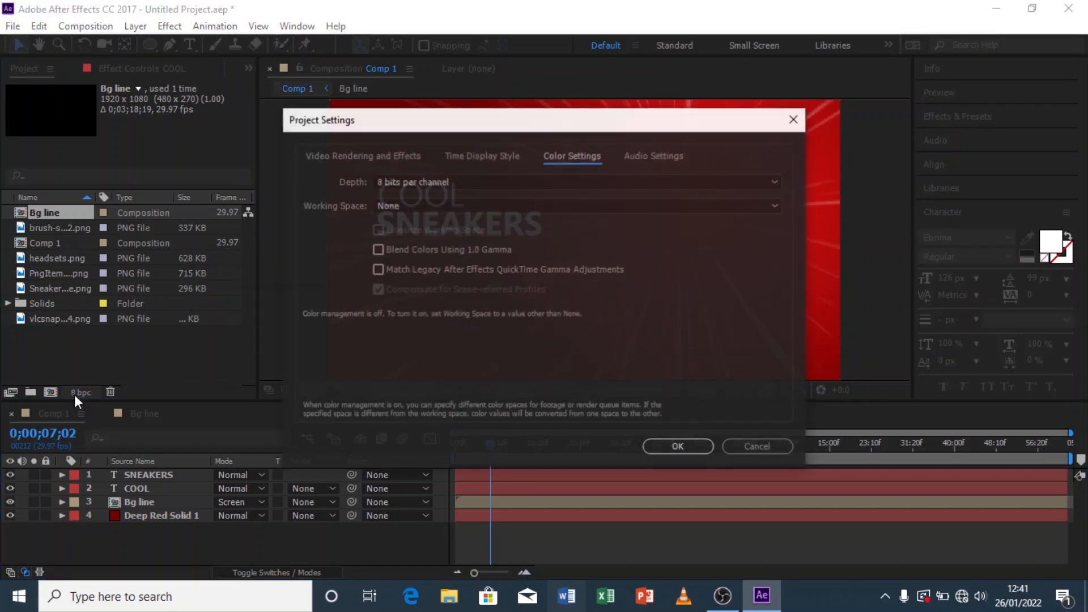
left_click(419, 181)
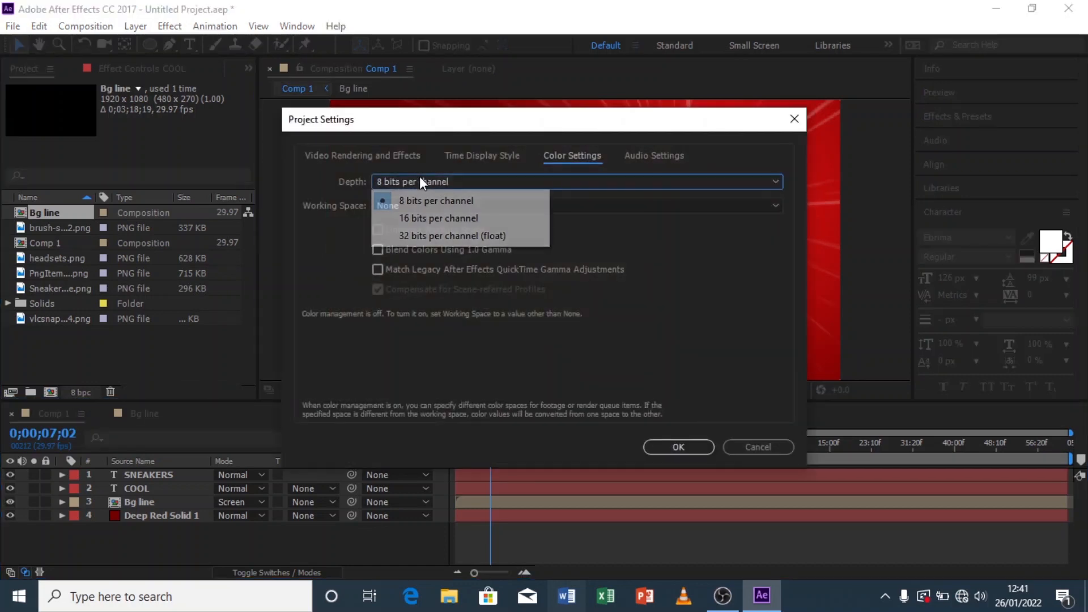
left_click(436, 237)
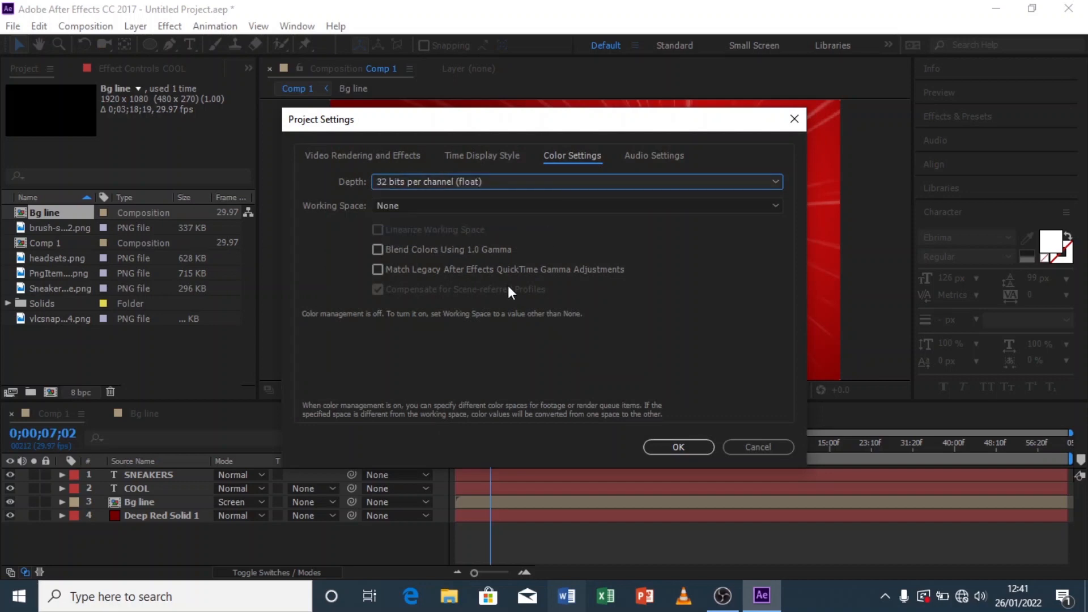
left_click(690, 445)
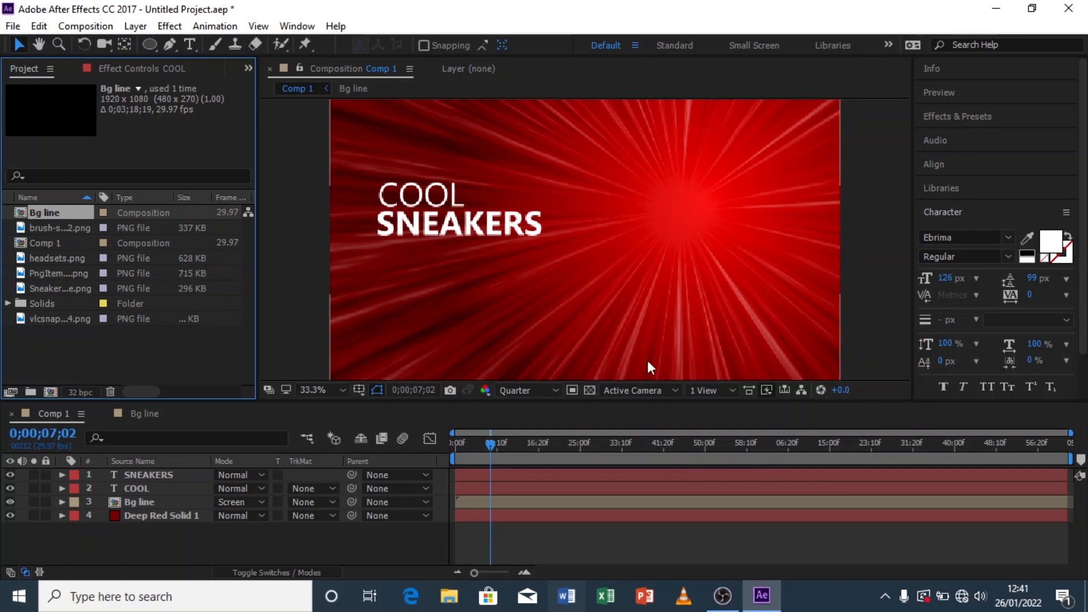
Step: Set the preview resolution to Full
left_click(508, 389)
left_click(533, 429)
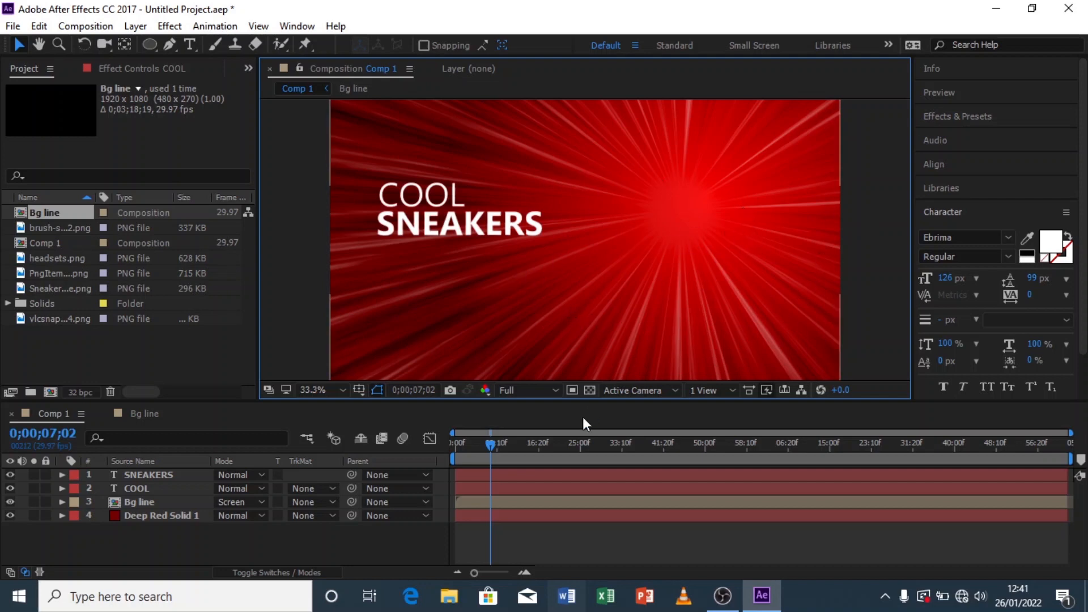
Step: Browse the imported PNG files in the project panel, ending on the Sneakers image
left_click(43, 225)
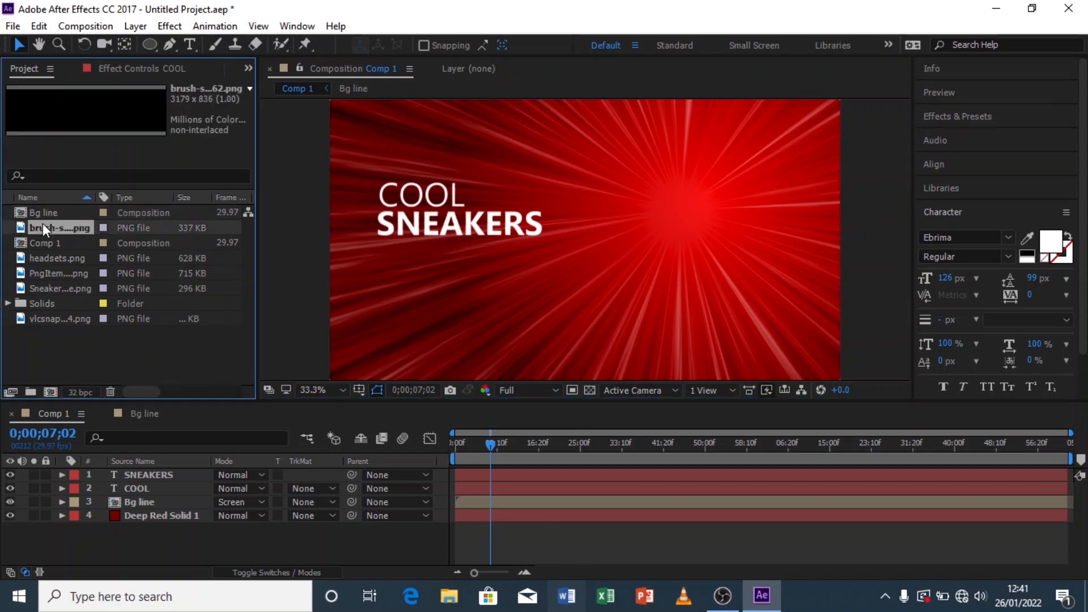
left_click(54, 259)
left_click(53, 271)
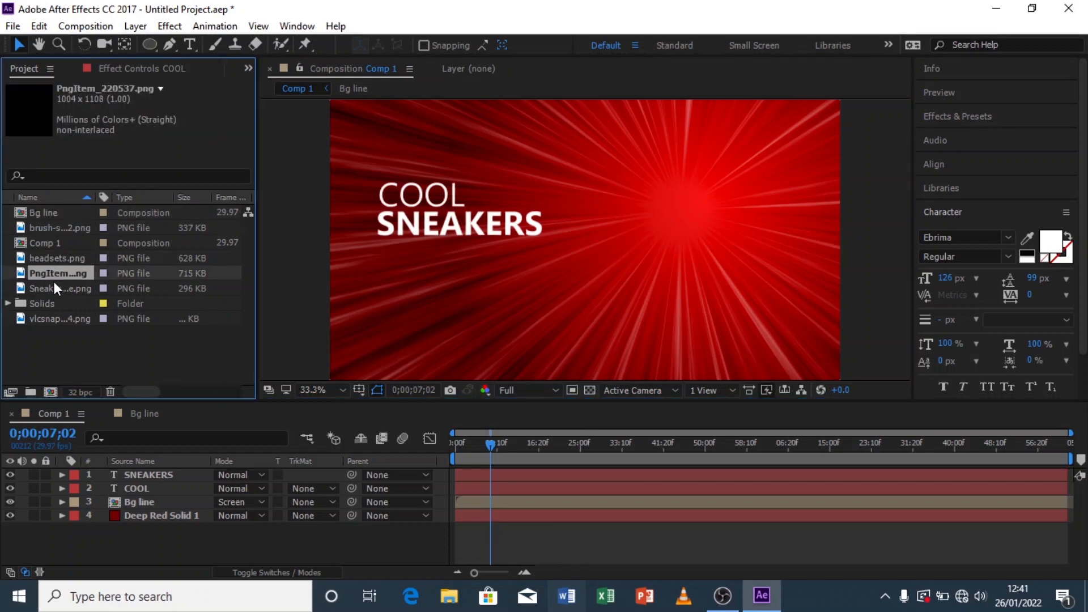
left_click(53, 285)
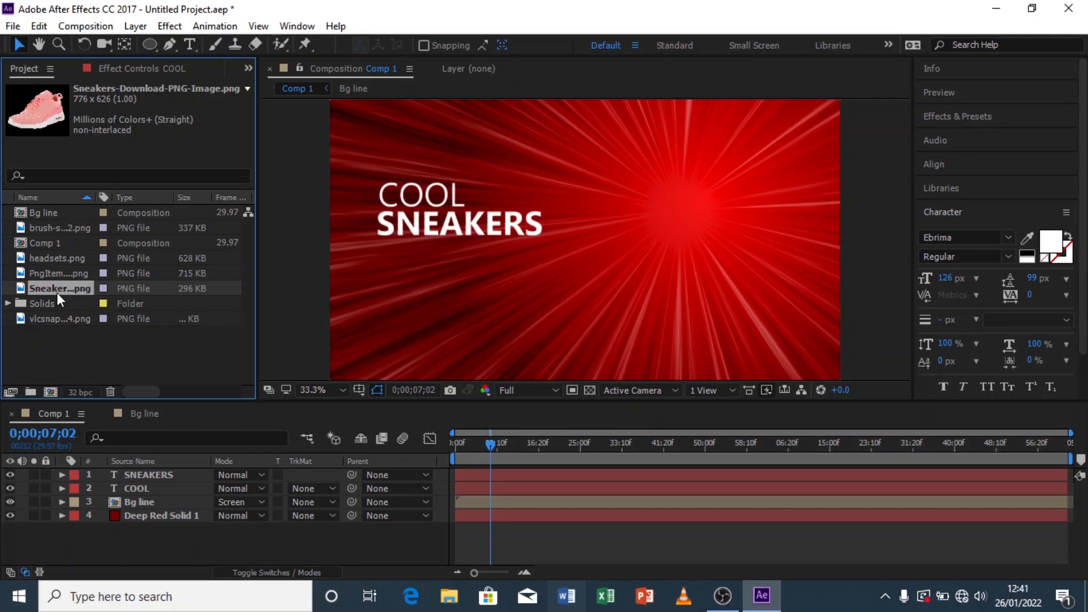
Step: Add the Sneakers image to Comp 1 and position it to the right of the COOL SNEAKERS title
left_click_drag(48, 288, 173, 471)
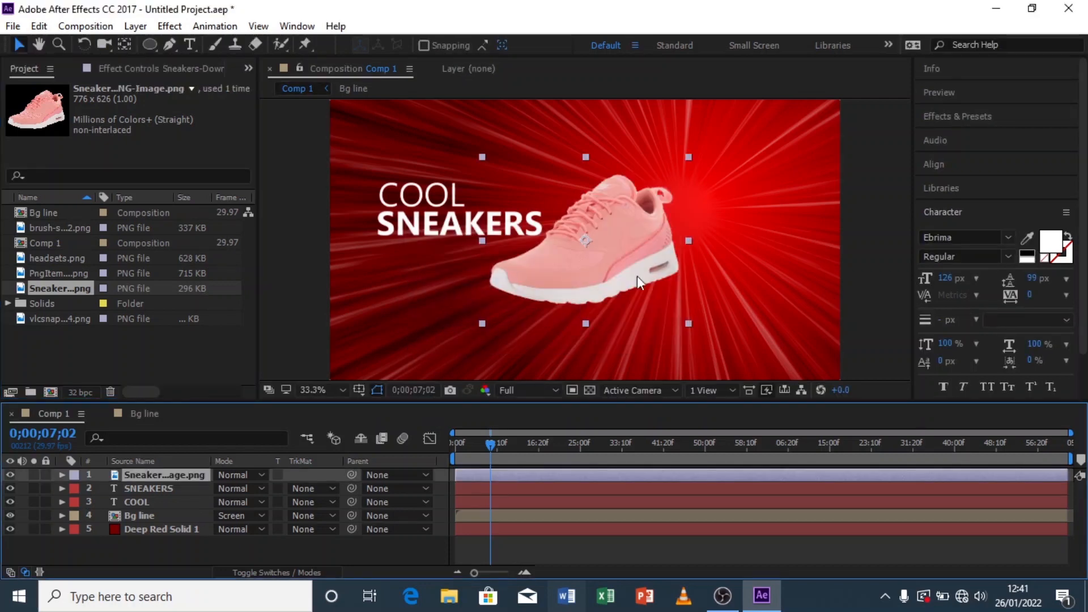
left_click_drag(596, 244, 657, 220)
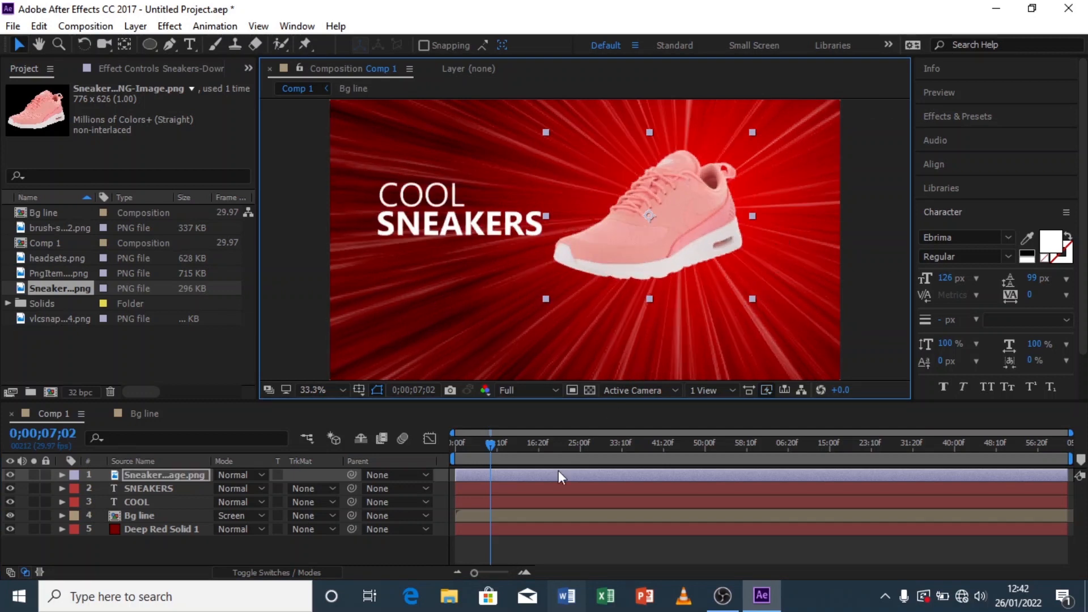
Step: Rotate the sneaker layer to -13°, nudge it into place, and scale it to 106%
key("r")
left_click_drag(240, 488, 230, 489)
left_click_drag(665, 215, 666, 222)
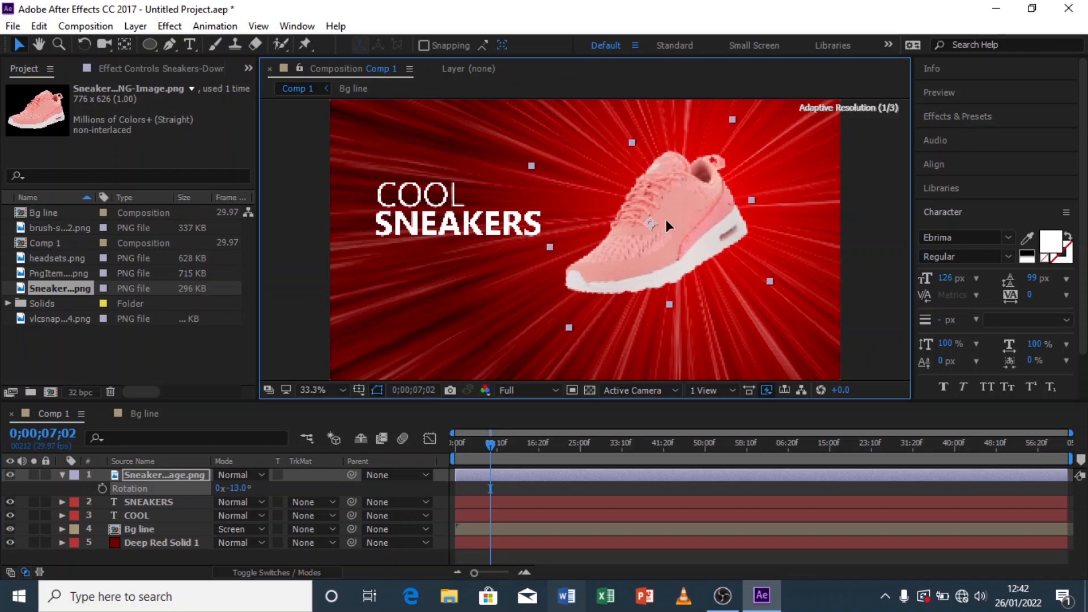
key("s")
left_click_drag(264, 489, 272, 494)
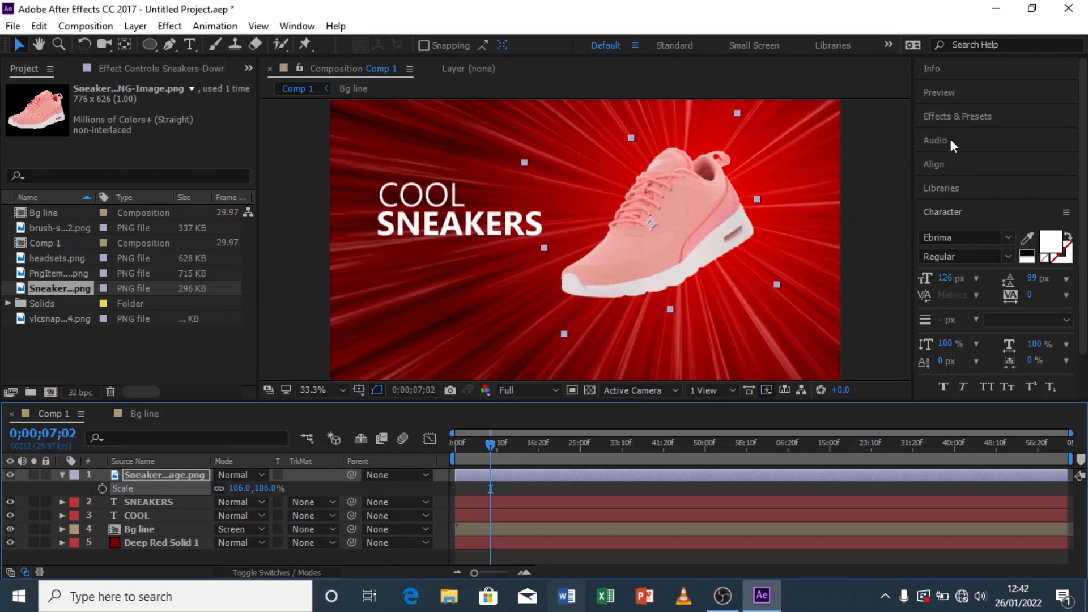
Step: Apply Brightness & Contrast to the sneaker with brightness -13 and contrast 99
left_click(955, 116)
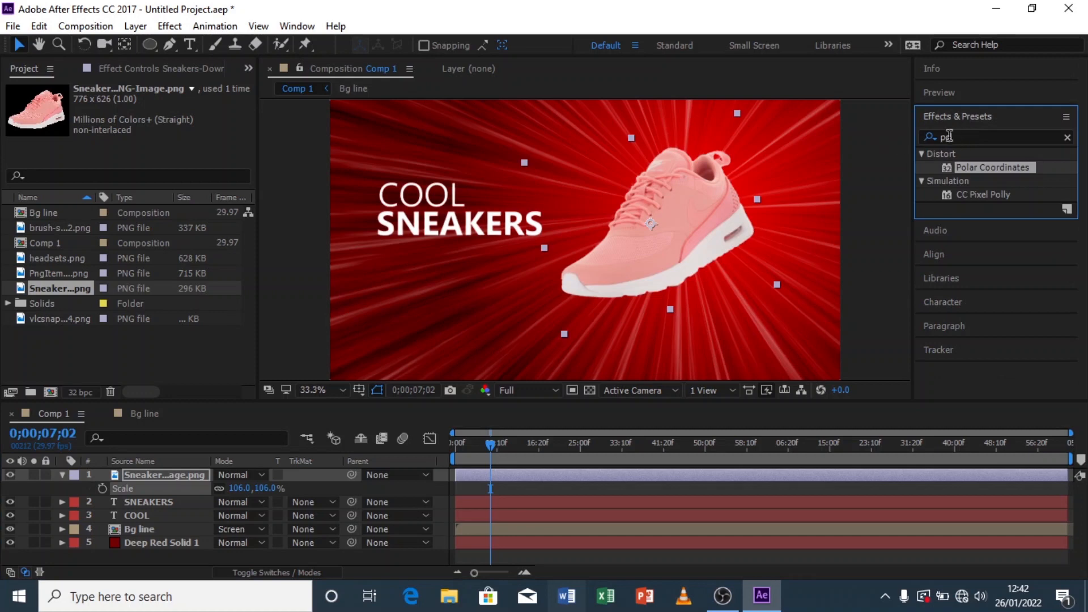
left_click(944, 138)
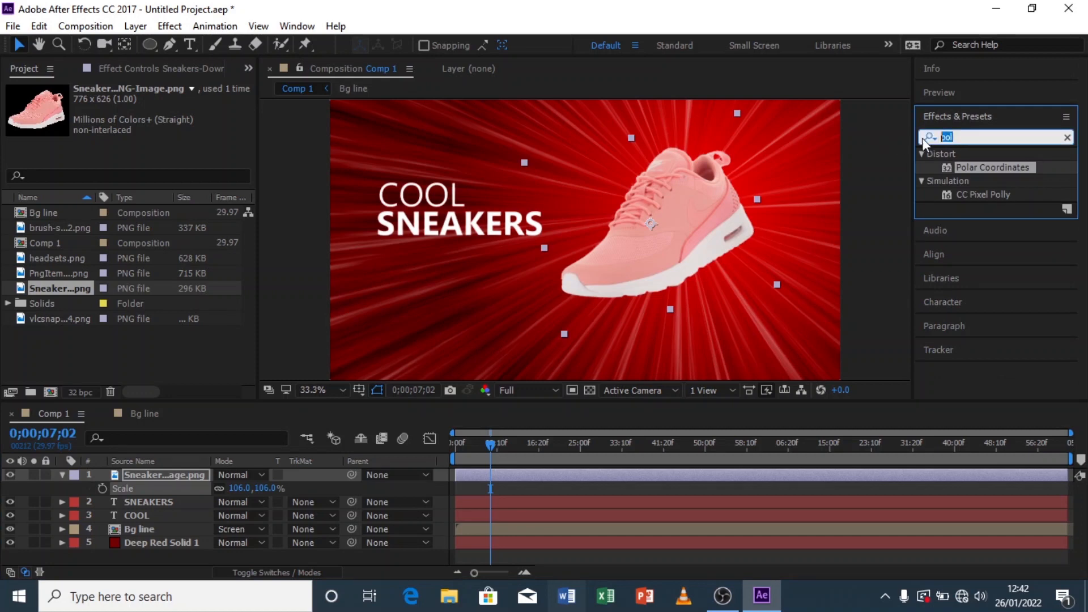
type("bri")
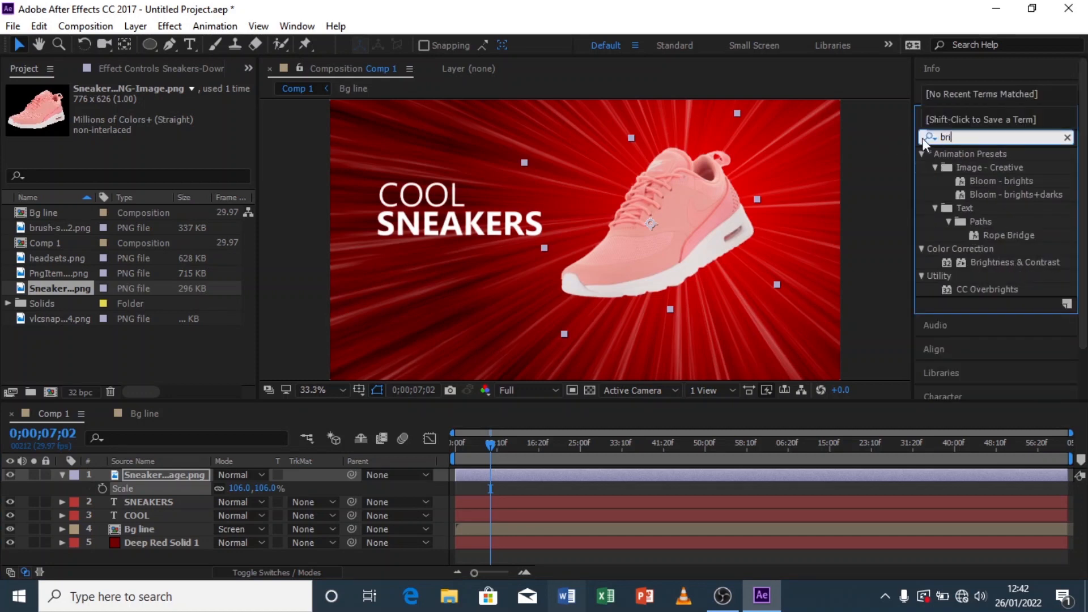
type("ght")
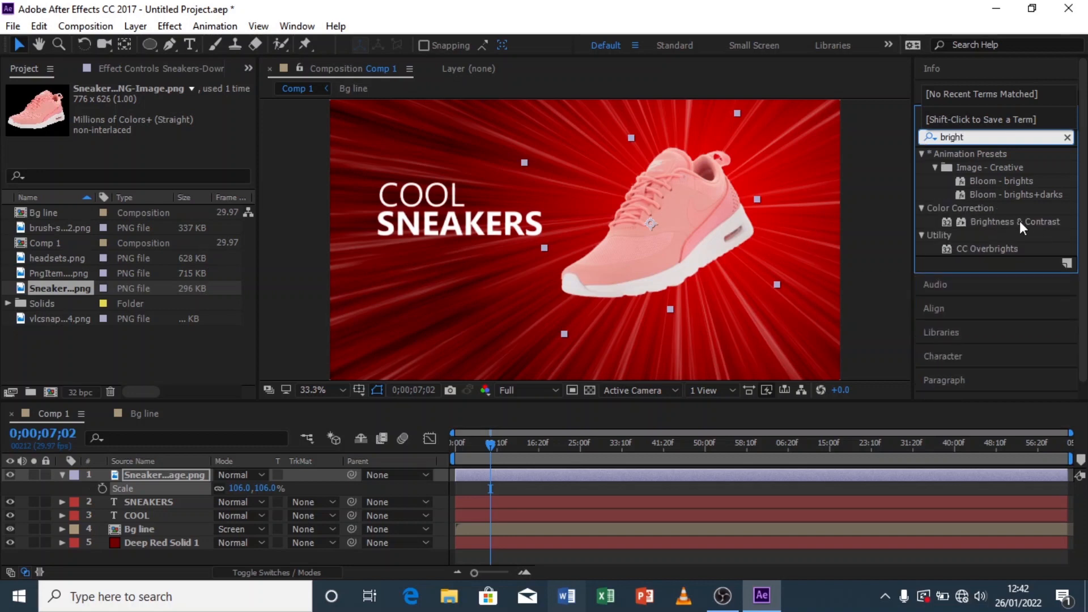
double_click(1021, 222)
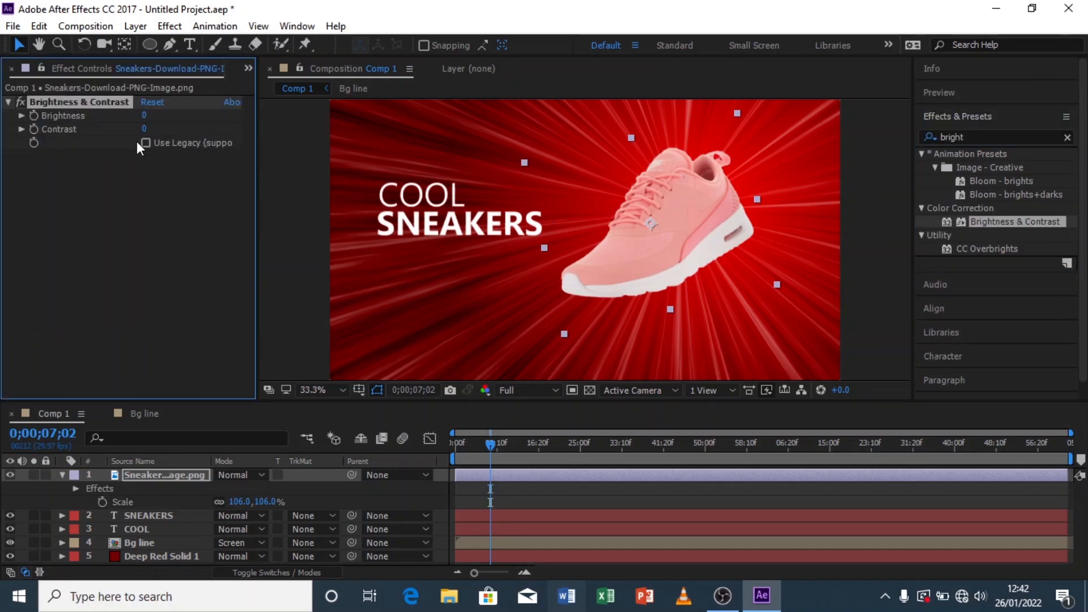
mouse_move(144, 128)
left_mouse_down()
mouse_move(176, 130)
mouse_move(141, 119)
left_mouse_up()
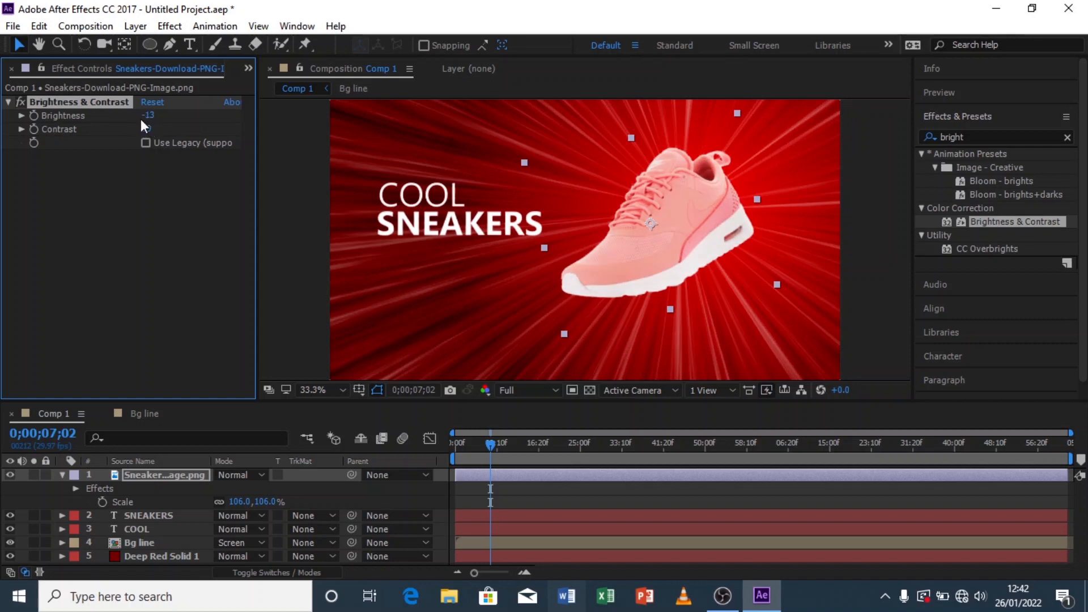
left_click(293, 238)
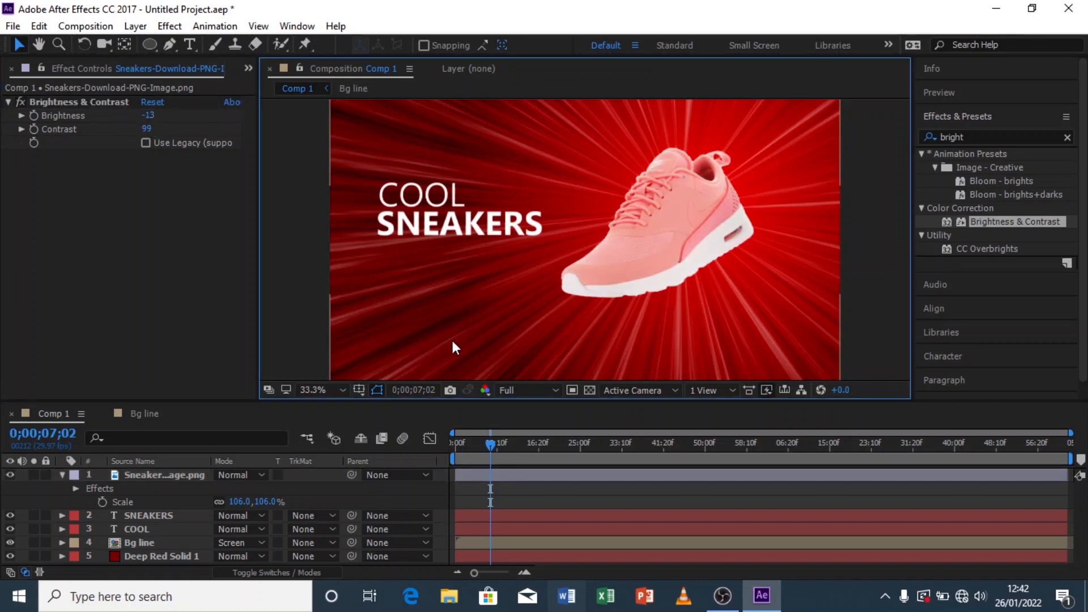
Step: Apply Hue/Saturation to the sneaker and set its master saturation to 7
double_click(973, 138)
type("hue")
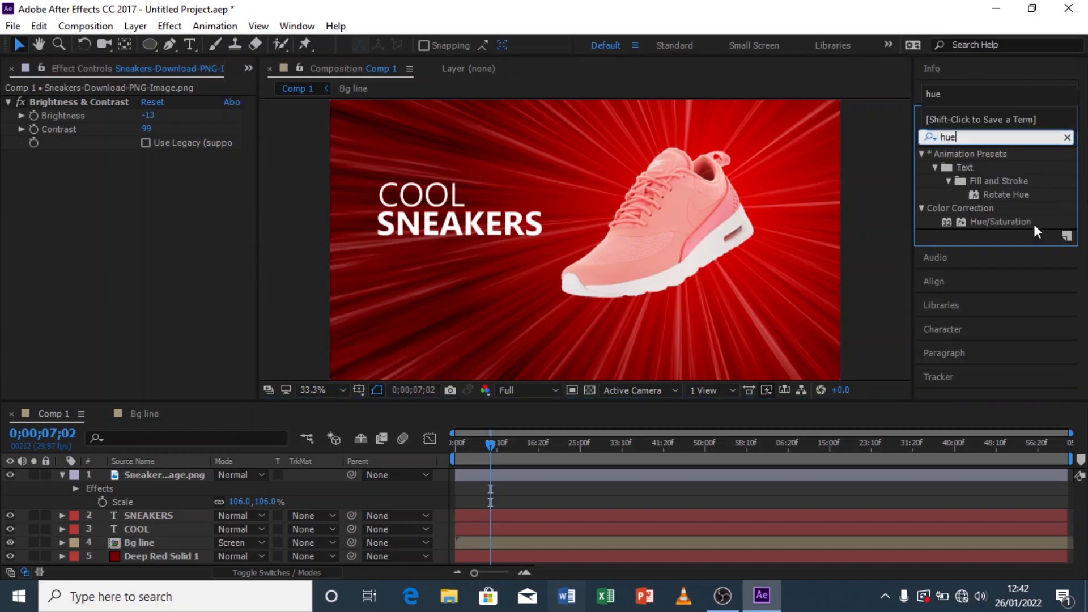
left_click_drag(1010, 221, 676, 220)
double_click(1010, 221)
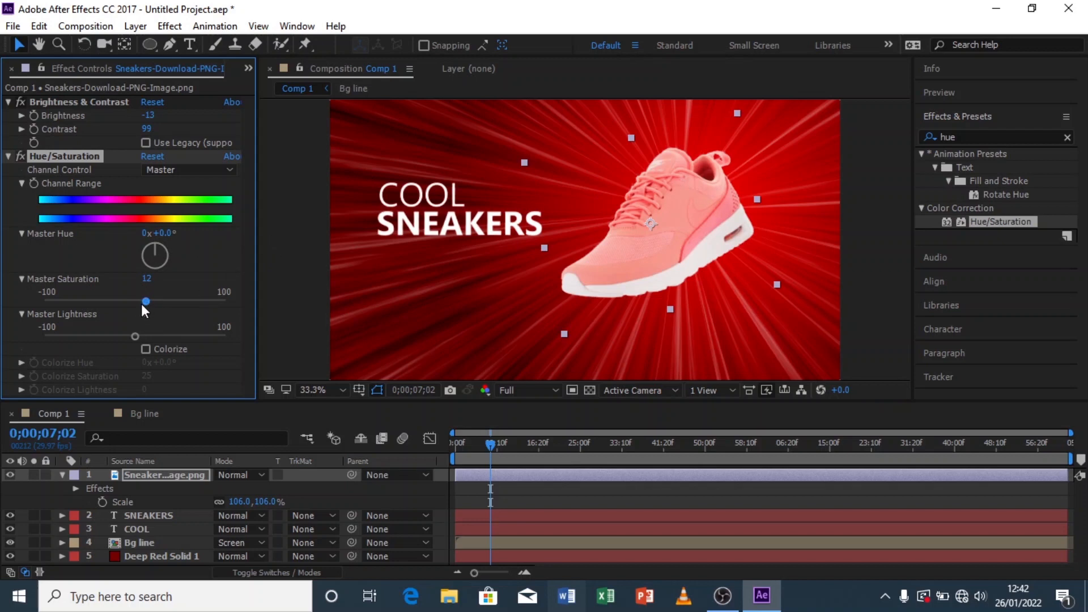
left_click_drag(141, 304, 142, 304)
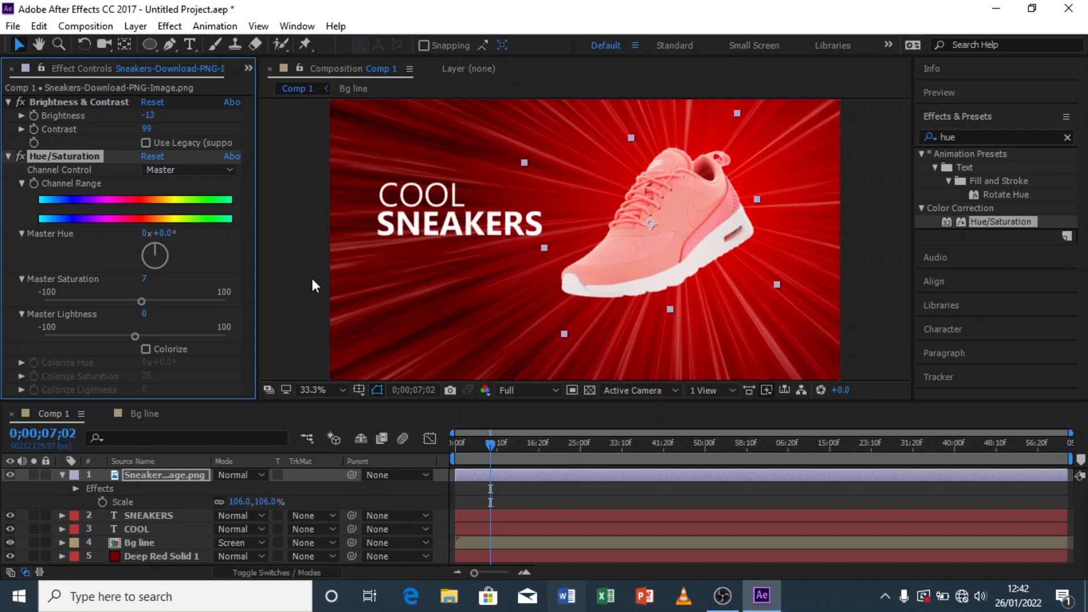
left_click(295, 255)
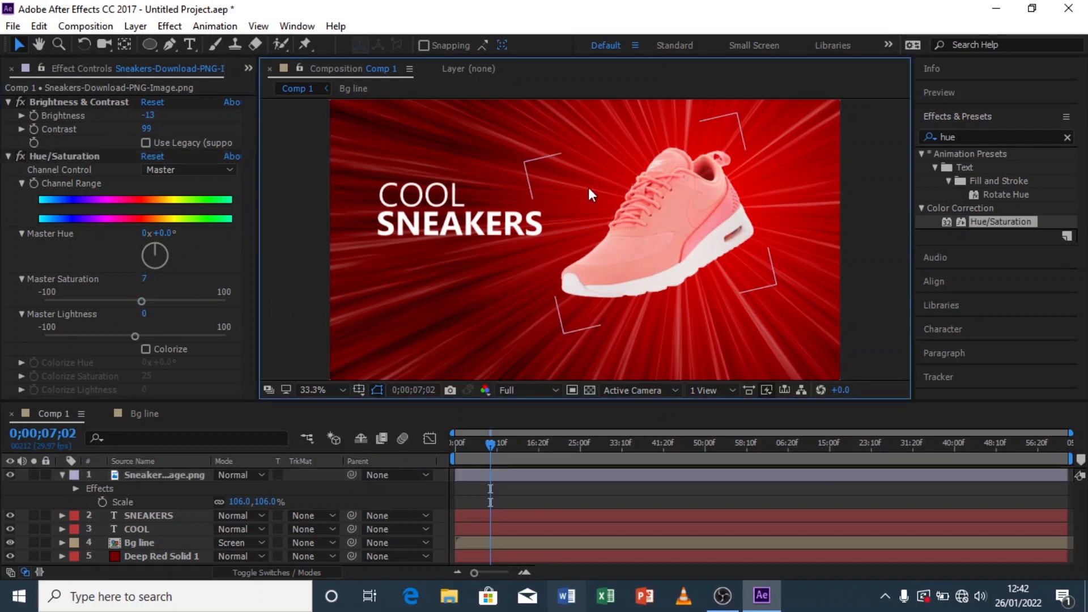
Step: Collapse the sneaker layer's properties and set the viewer magnification to fit
left_click(63, 474)
scroll(576, 207, "down", 3)
scroll(580, 224, "up", 3)
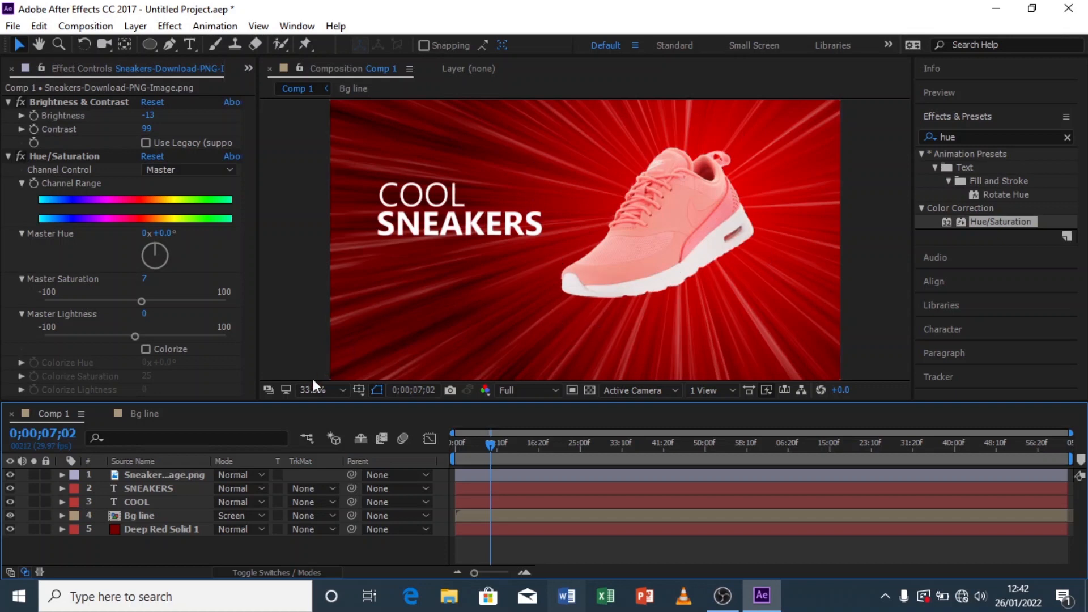
left_click(325, 389)
left_click(380, 121)
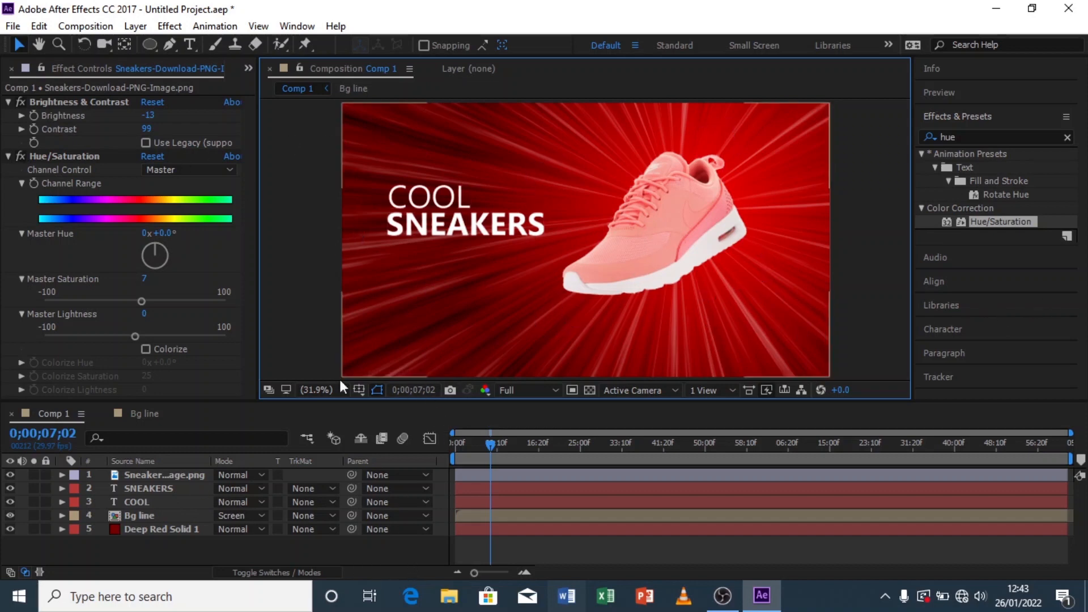
Step: Create a new HDTV 1080 29.97 composition from the project panel
left_click(248, 70)
left_click(301, 88)
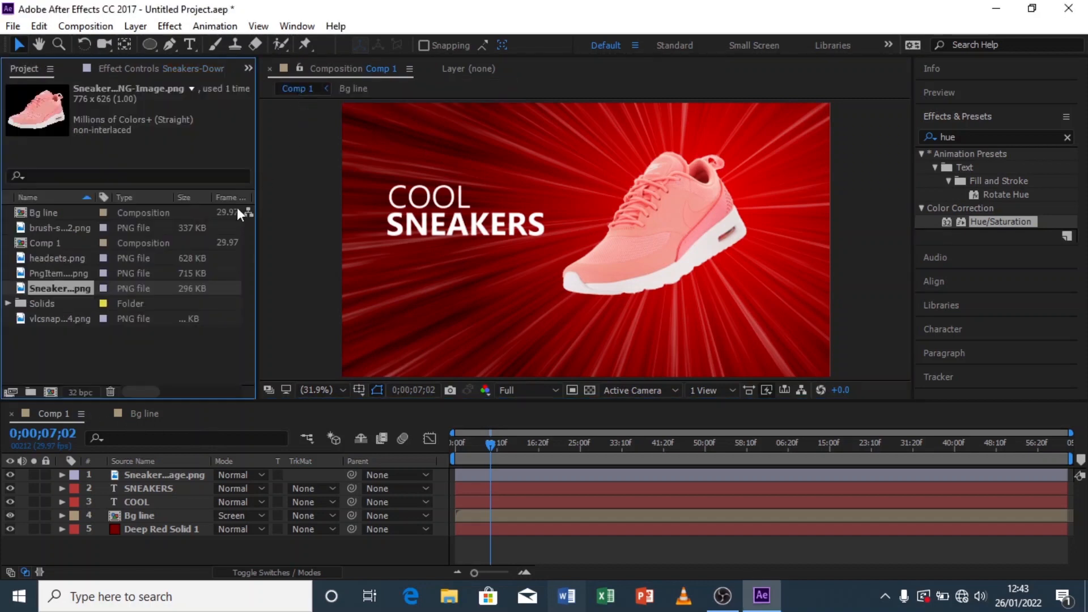
left_click(51, 357)
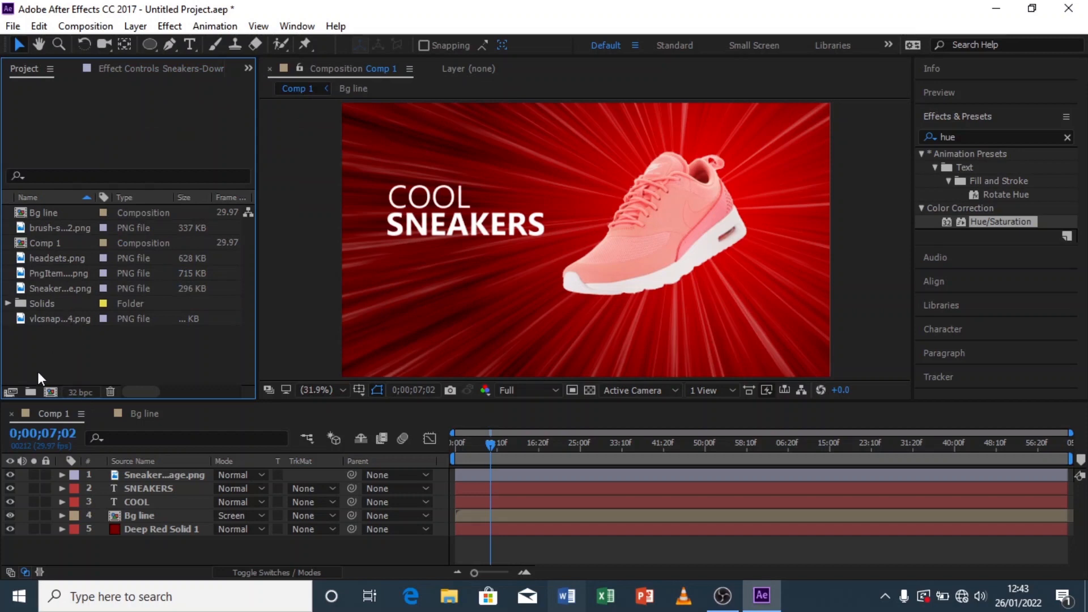
left_click(51, 392)
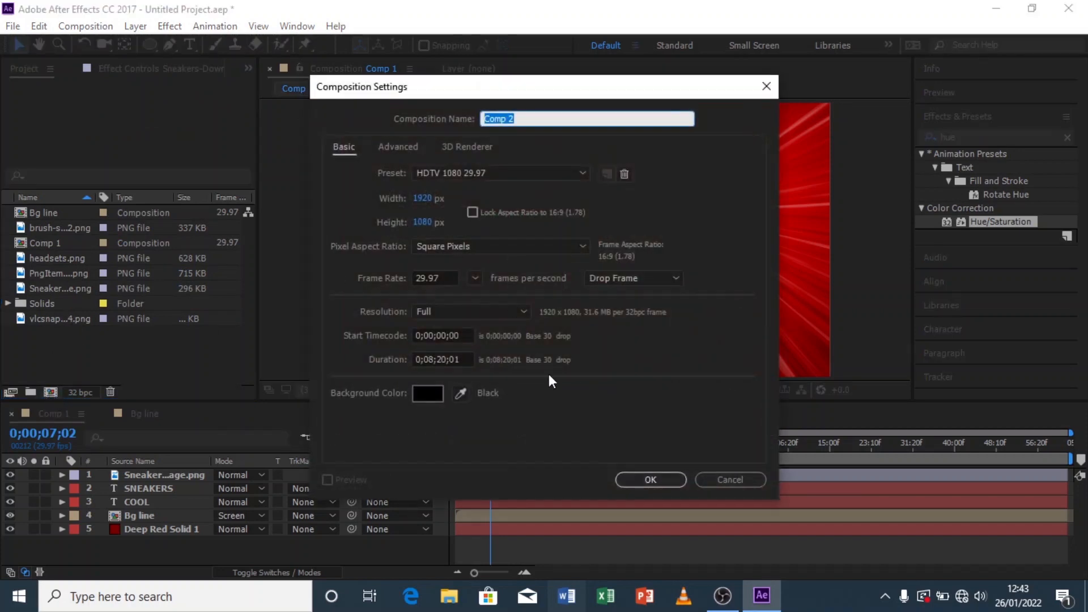
left_click(661, 478)
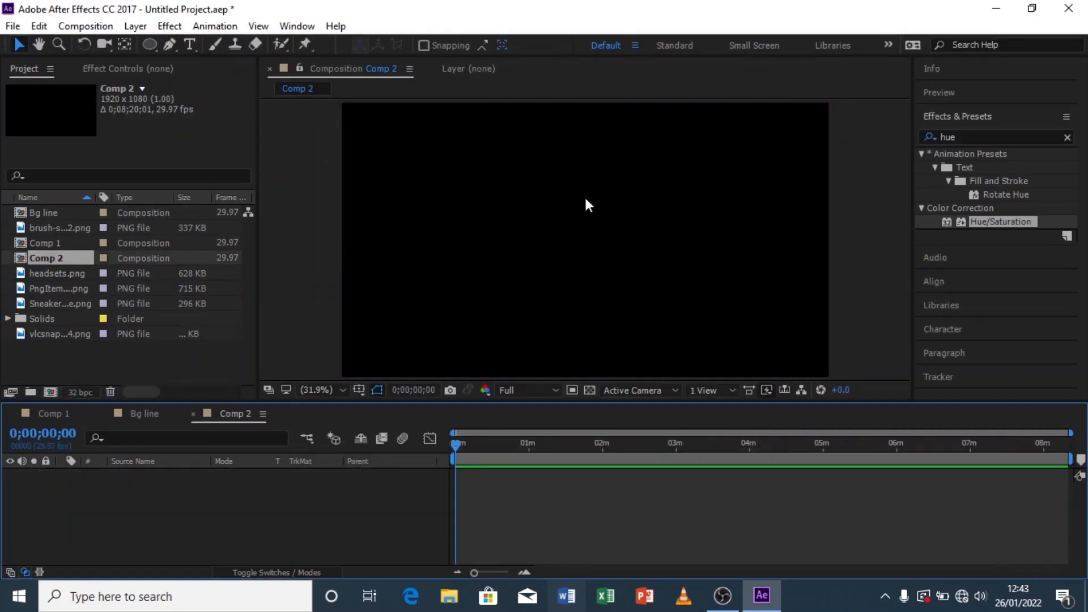
Step: Create a text layer containing a plus sign at 279 px font size in the new composition
left_click(190, 44)
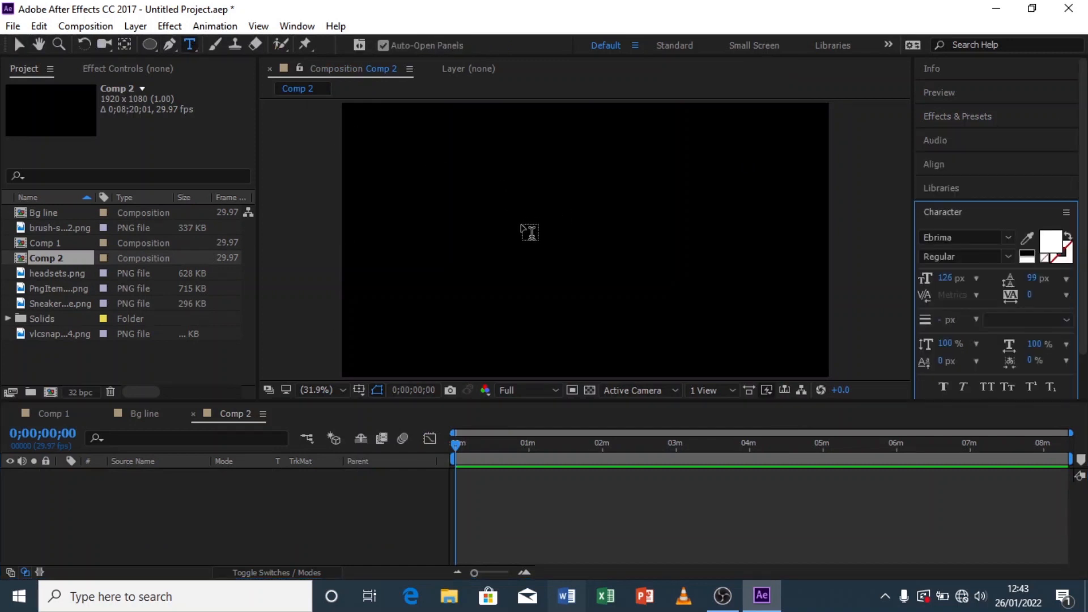
left_click(525, 230)
left_click_drag(945, 278, 1062, 273)
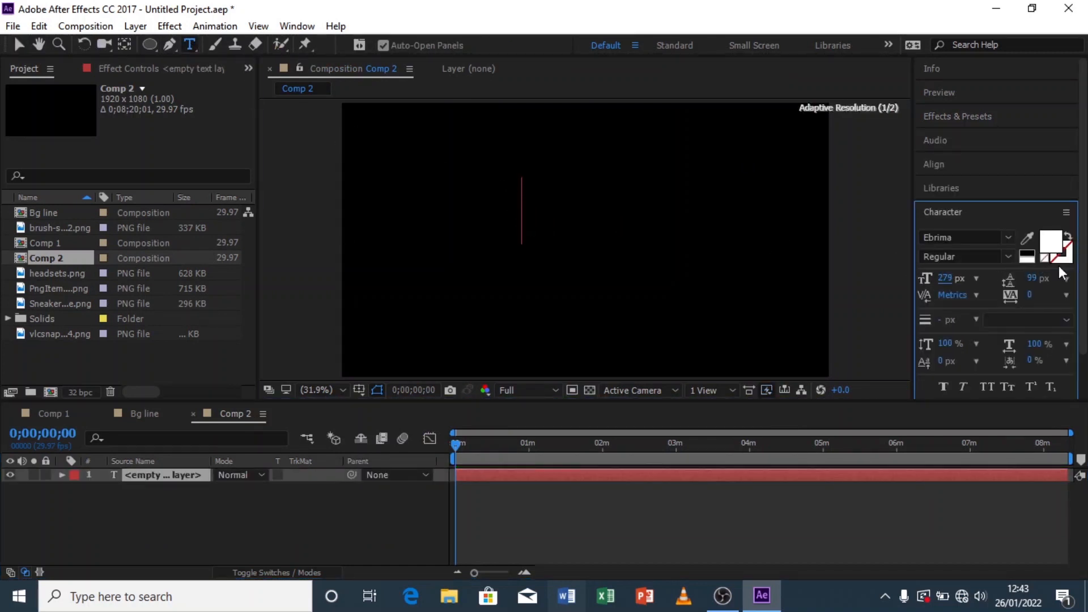
type("+")
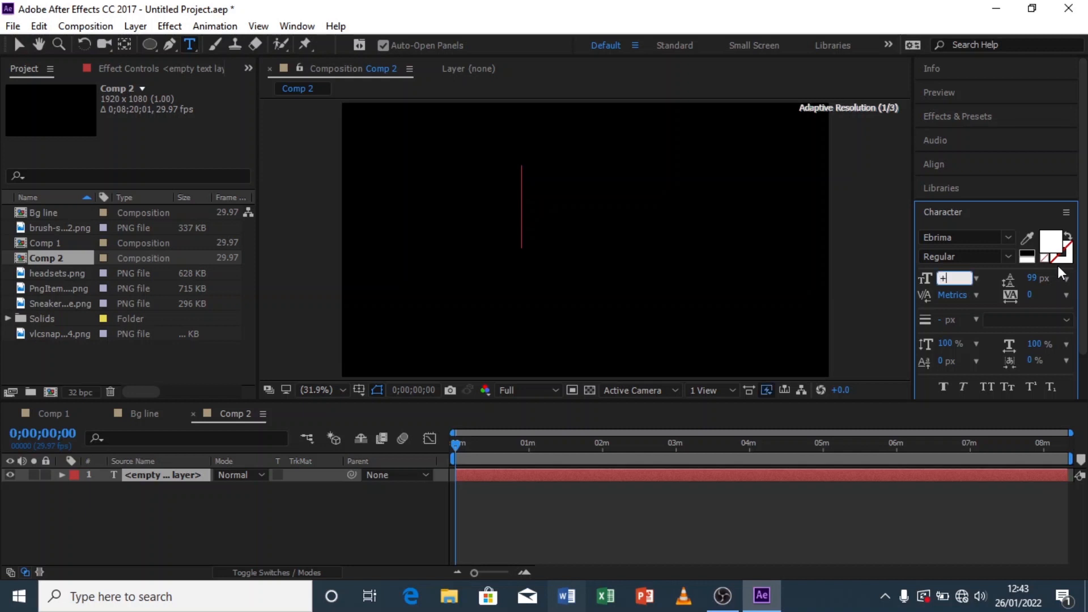
key("BackSpace")
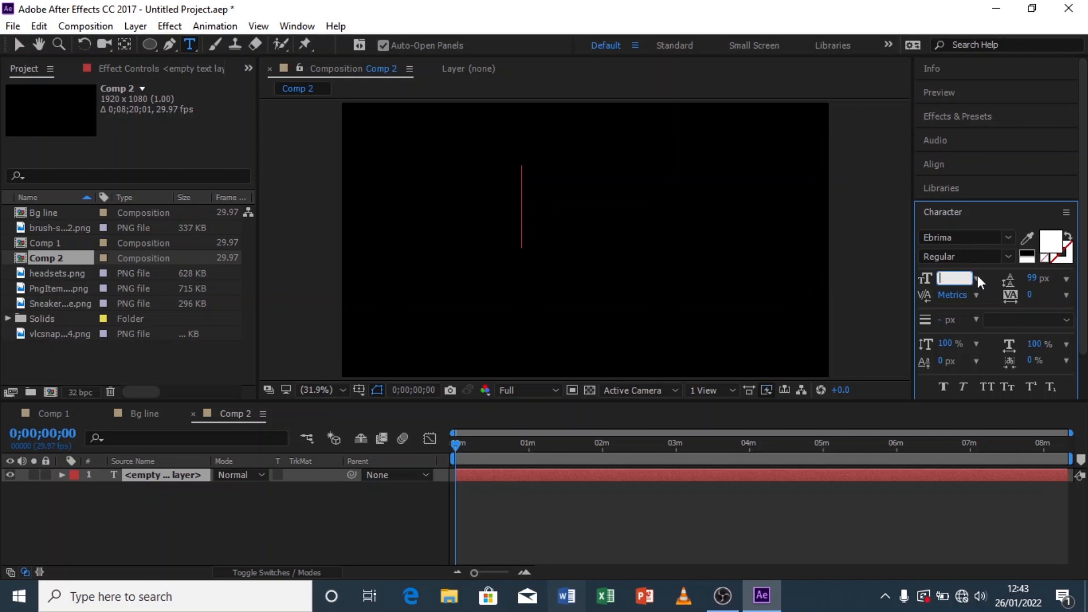
key("Return")
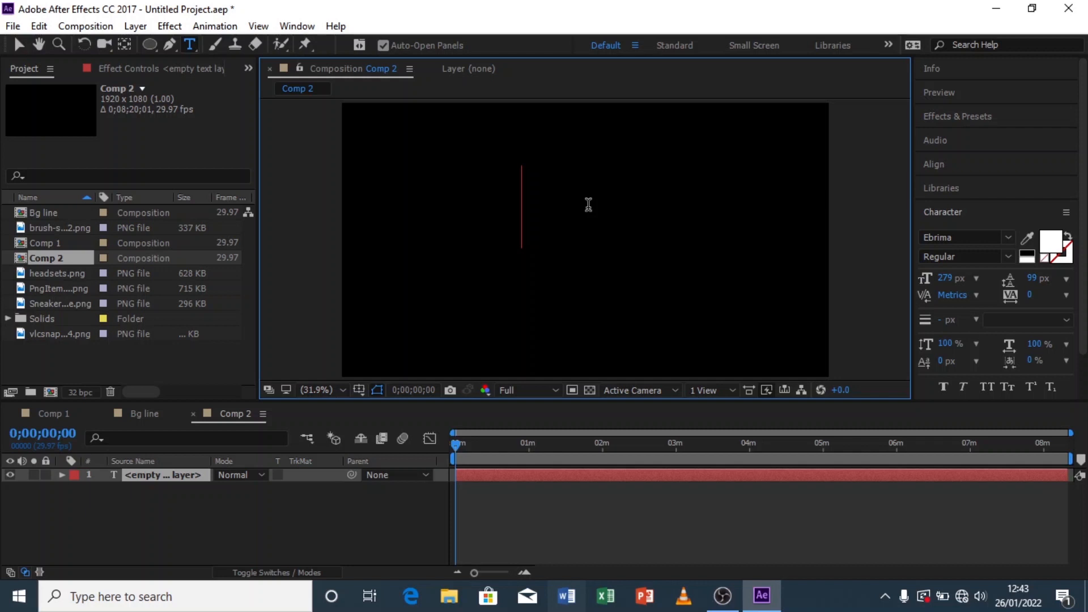
type("+")
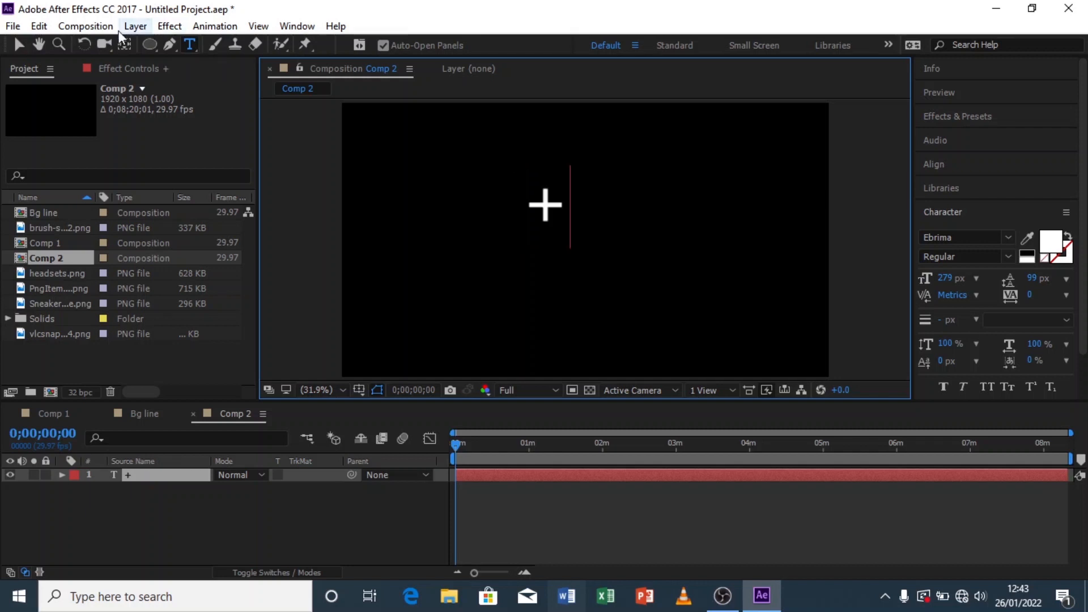
Step: Set the plus sign's font to Arial Black
left_click(17, 44)
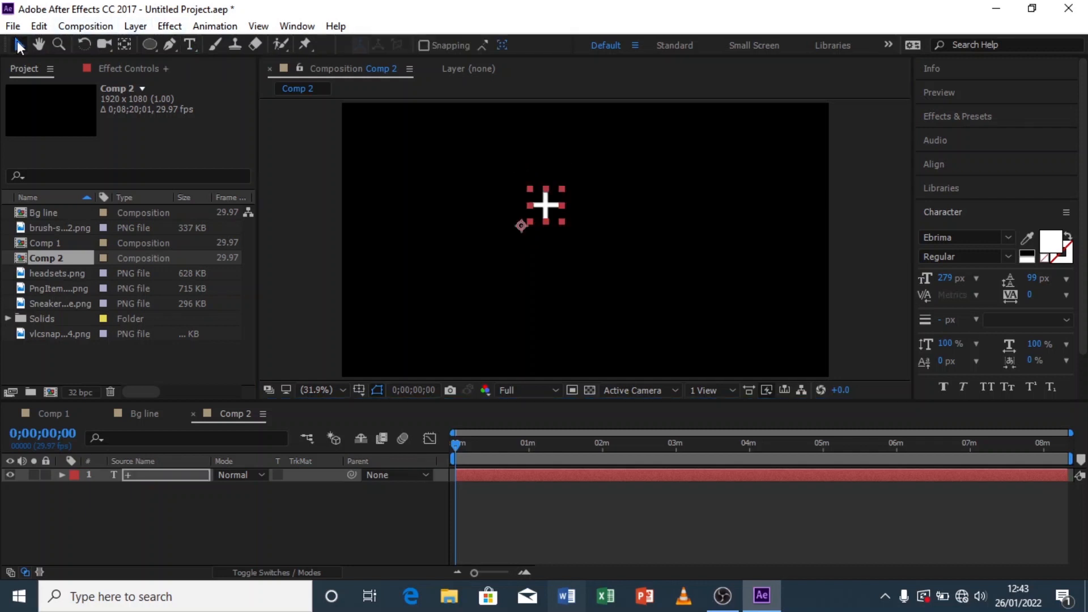
left_click(992, 238)
type("Arial")
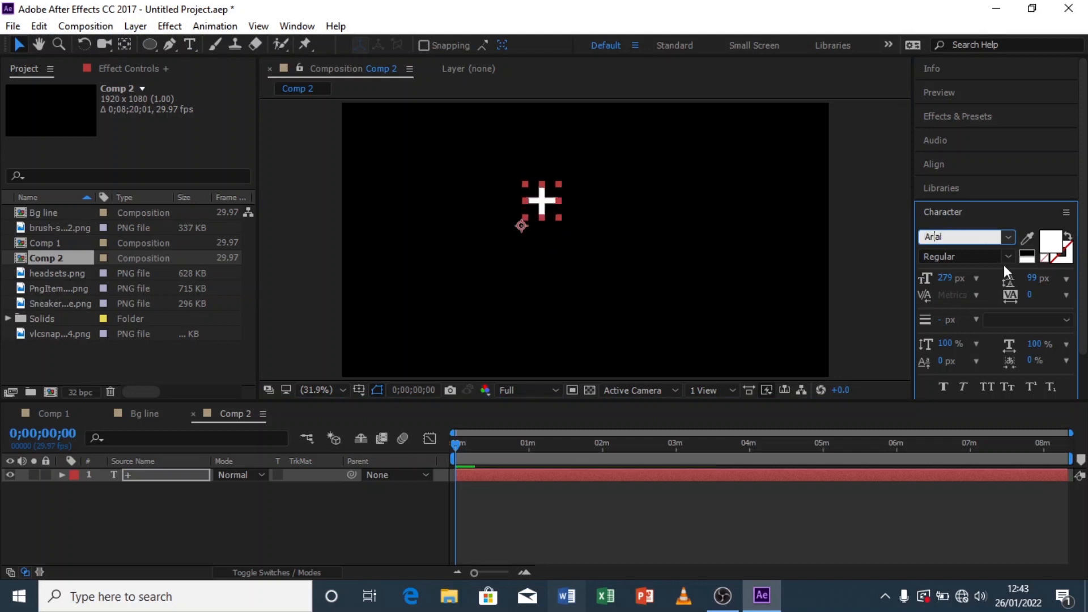
left_click(1009, 257)
left_click(981, 414)
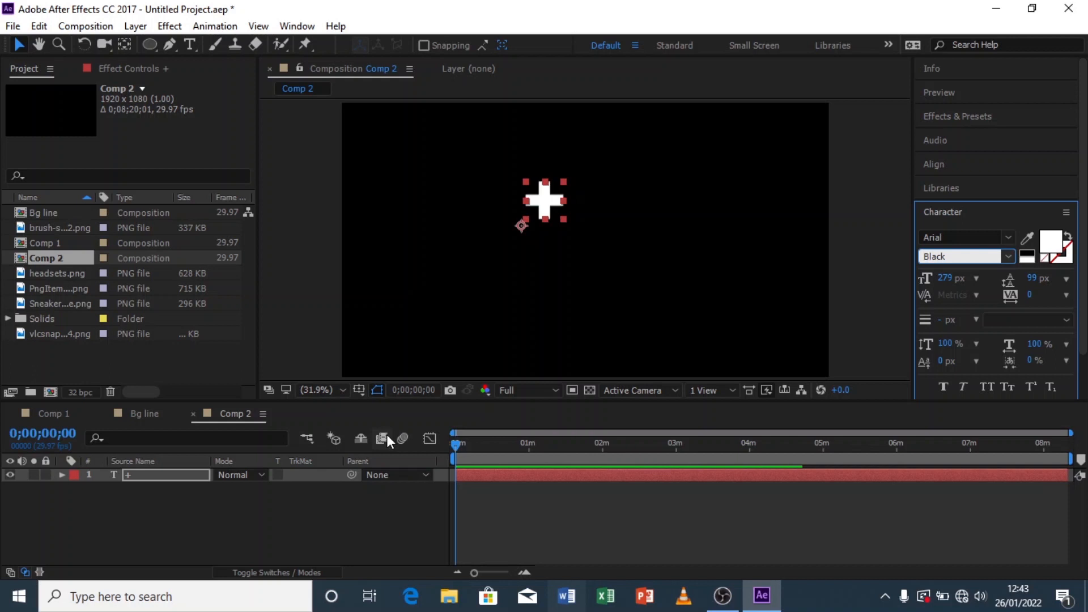
key("Down")
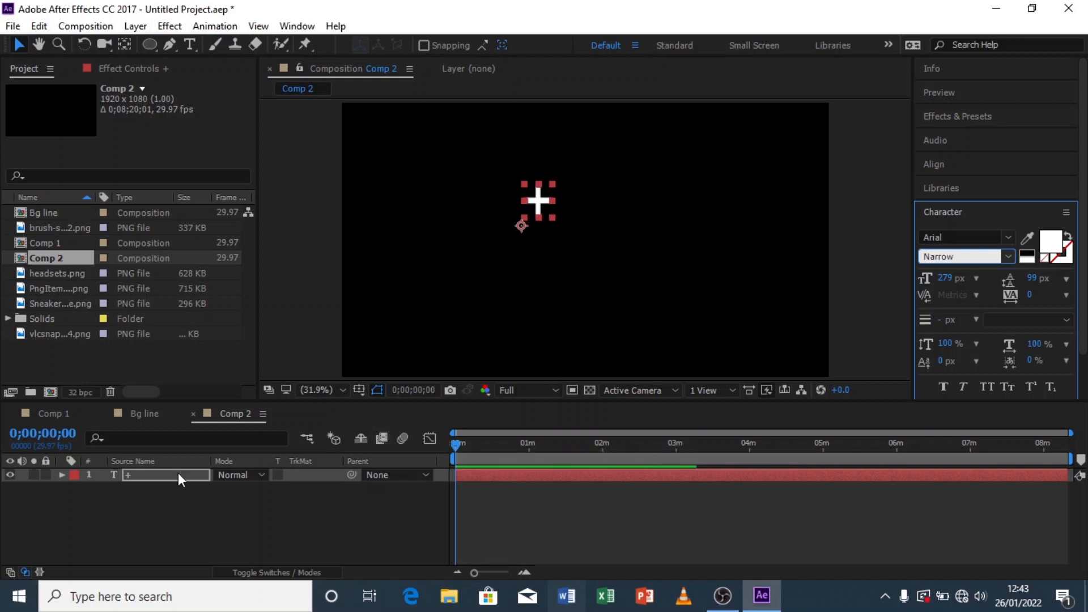
left_click(178, 476)
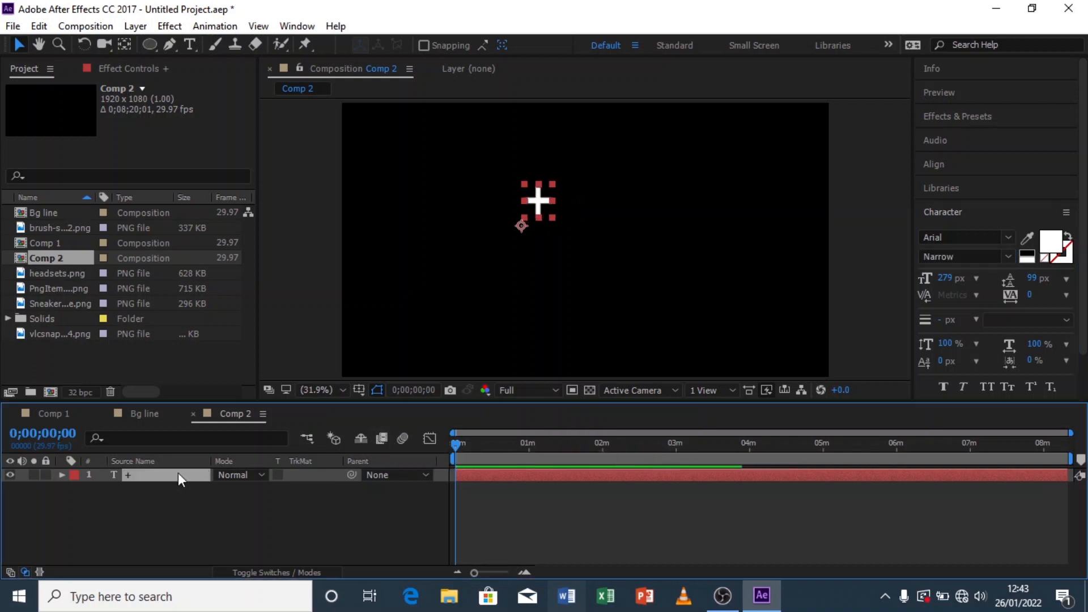
left_click(1008, 258)
left_click(957, 415)
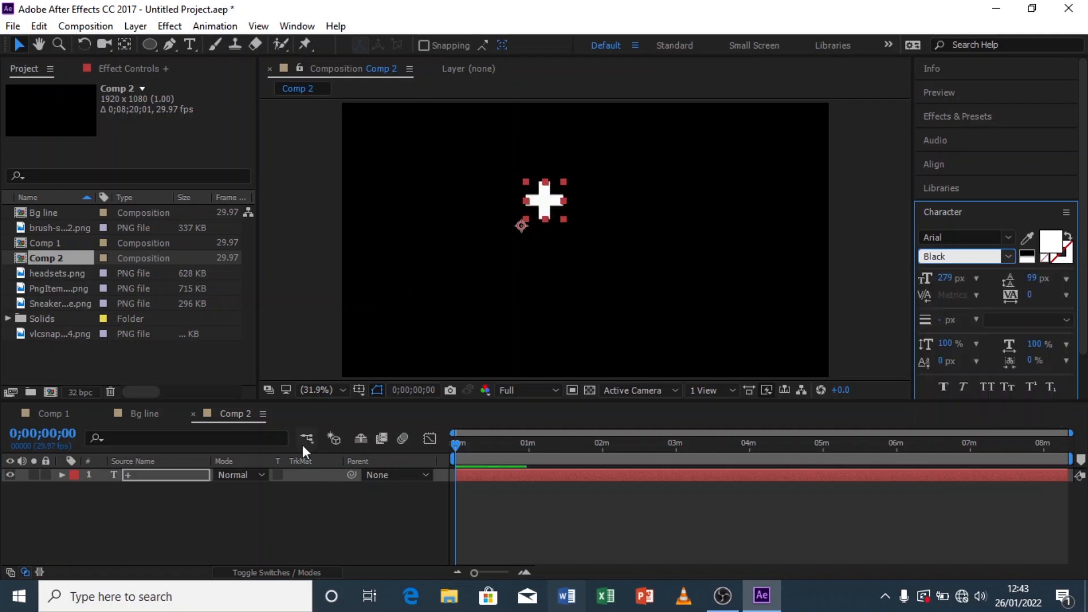
left_click(170, 477)
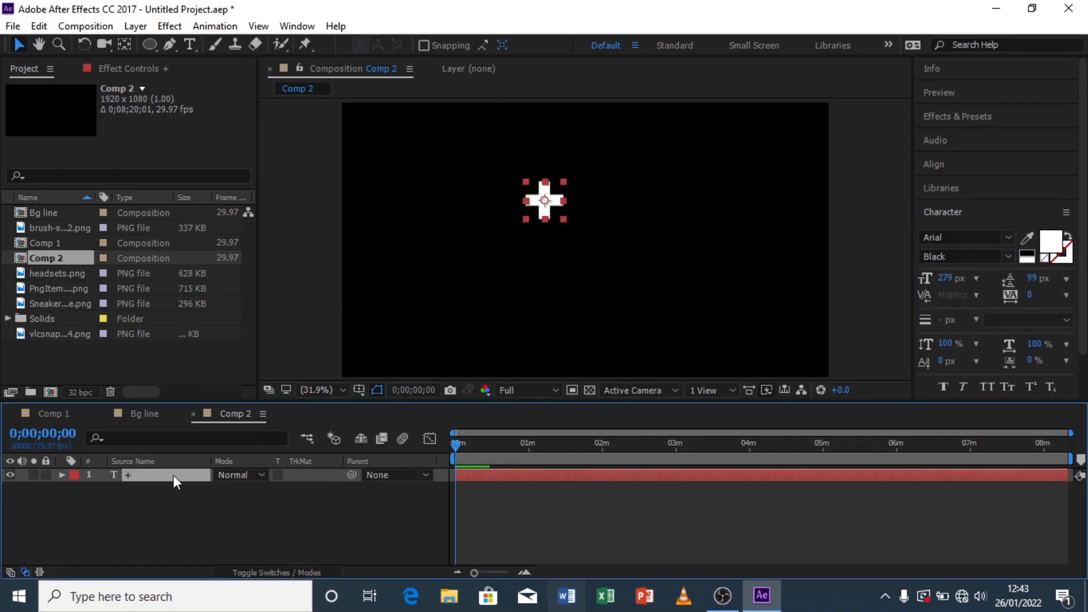
Step: Scale up the plus sign, centre it, and rotate it 44° to form an X
key("s")
left_click_drag(262, 491, 416, 428)
left_click_drag(561, 187, 586, 221)
key("r")
left_click_drag(241, 491, 274, 488)
key("s")
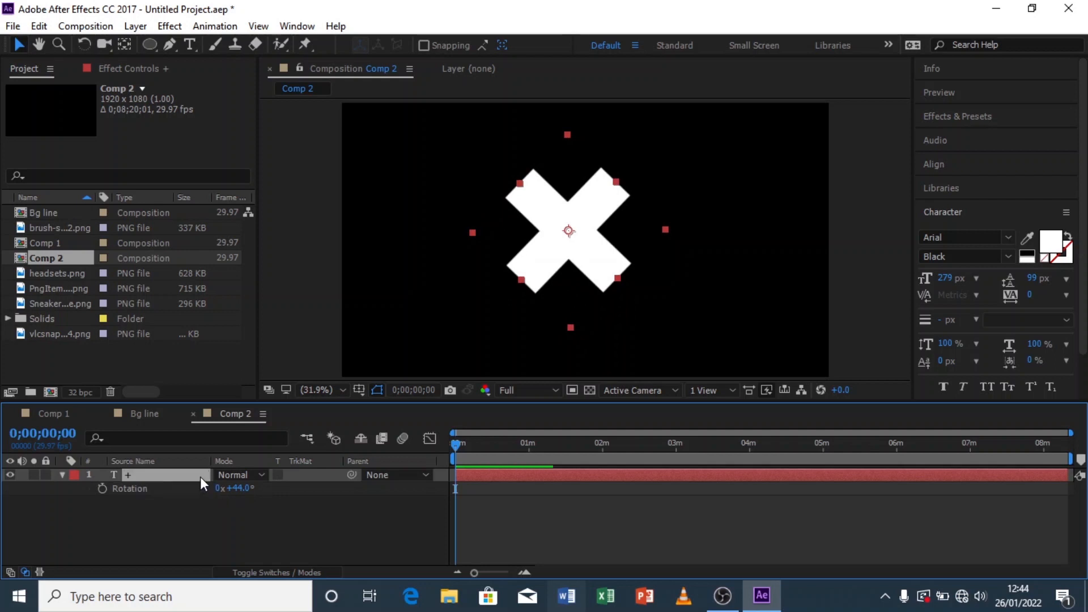
Step: Fine-tune the X's rotation and position, then duplicate the X layer and offset the copy slightly up-left
left_click_drag(260, 493, 188, 492)
left_click_drag(578, 222, 583, 230)
key("ctrl+d")
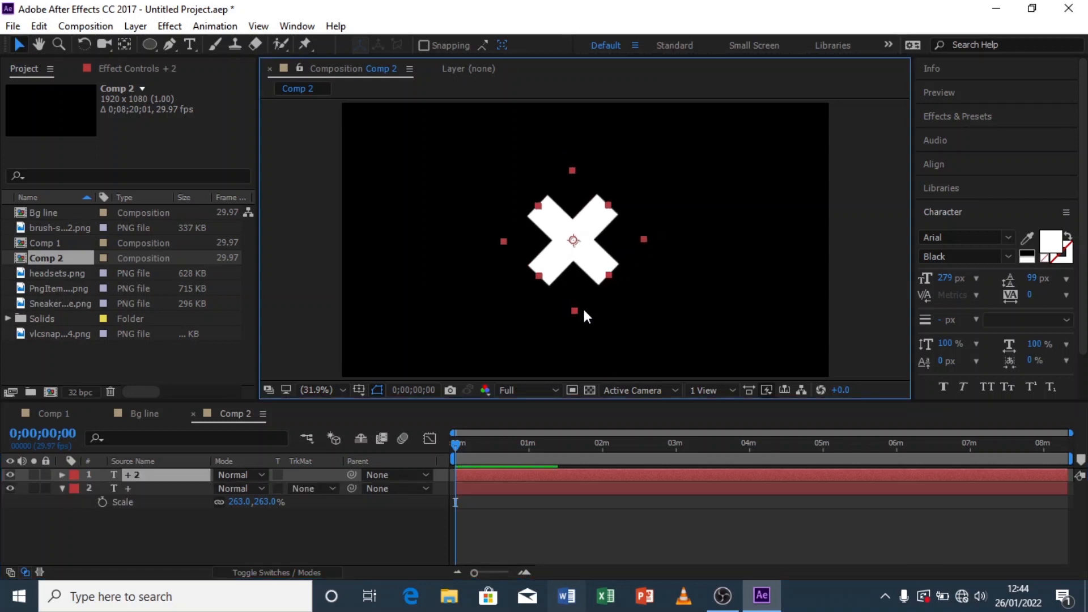
left_click_drag(572, 244, 561, 233)
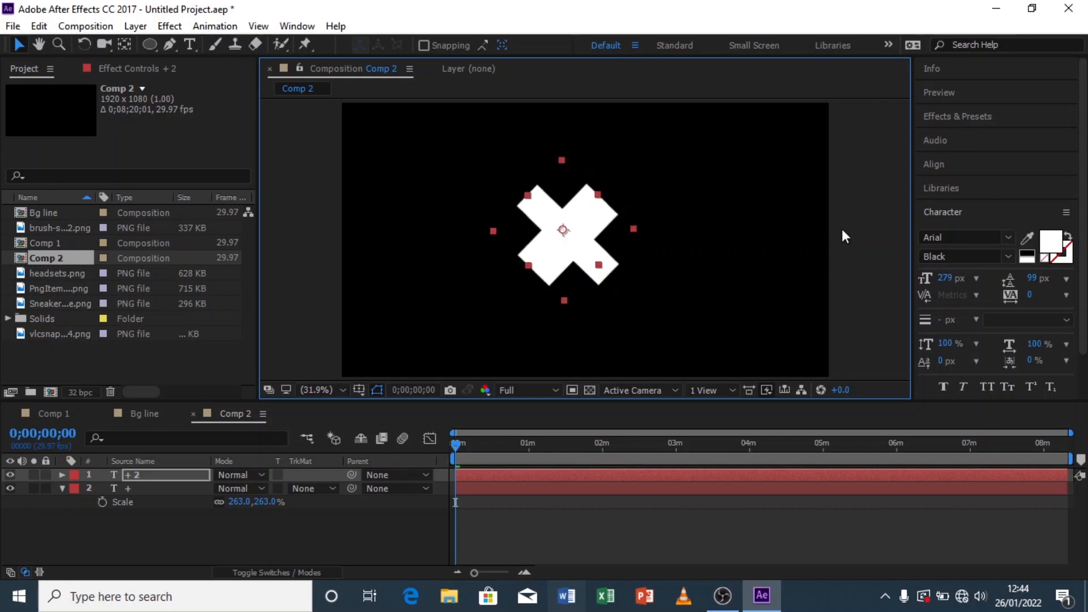
Step: Change the duplicated X's fill colour to orange
left_click(1051, 241)
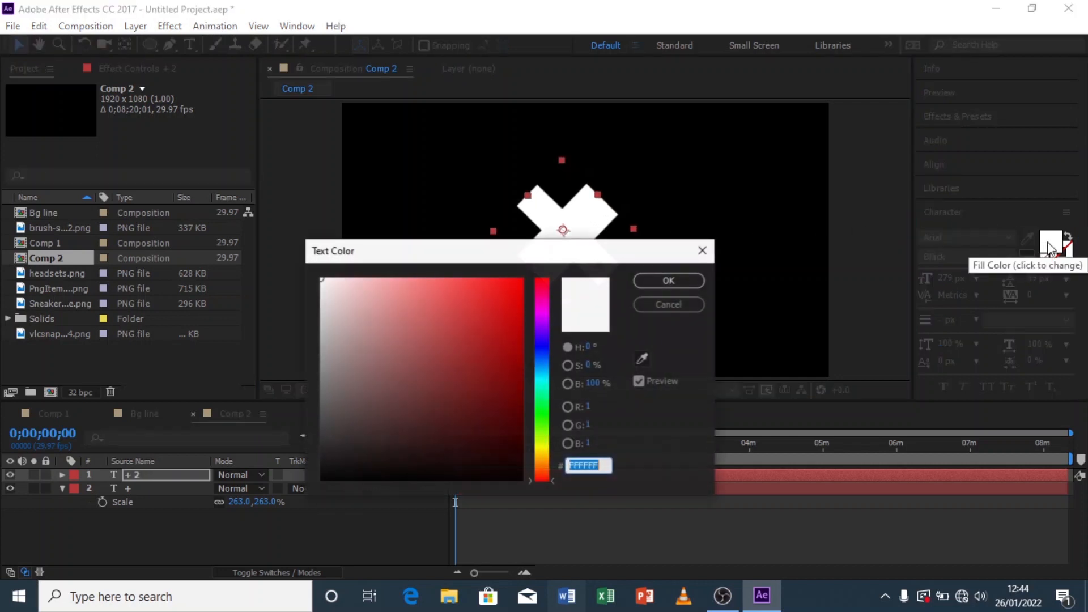
left_click_drag(541, 461, 535, 455)
left_click_drag(493, 381, 539, 274)
left_click(539, 458)
left_click(648, 284)
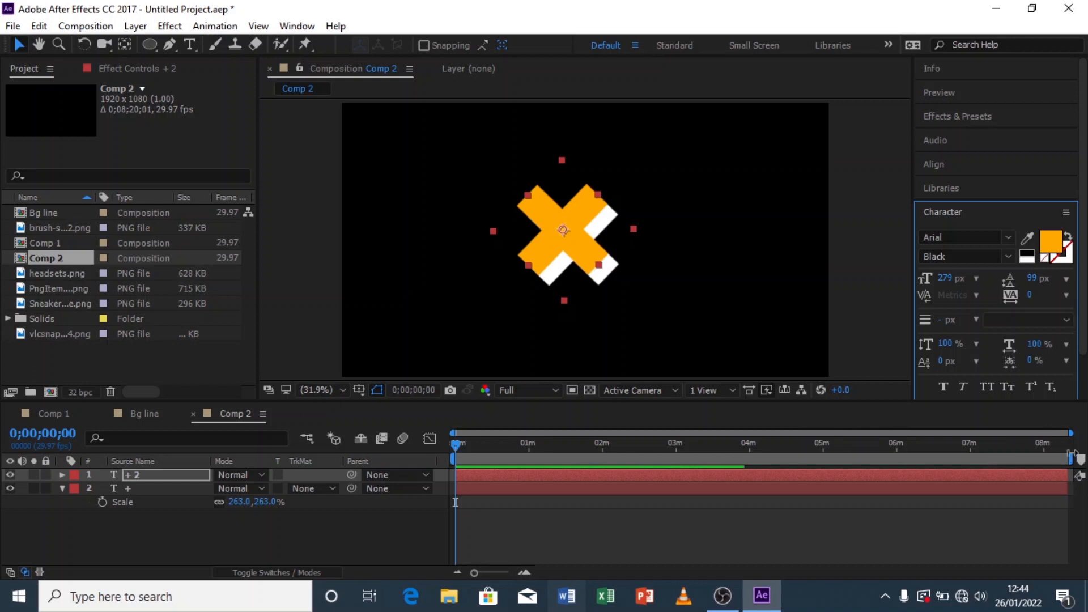
Step: Trim the composition to a work area ending near the 2-minute mark
left_click_drag(1068, 457, 604, 458)
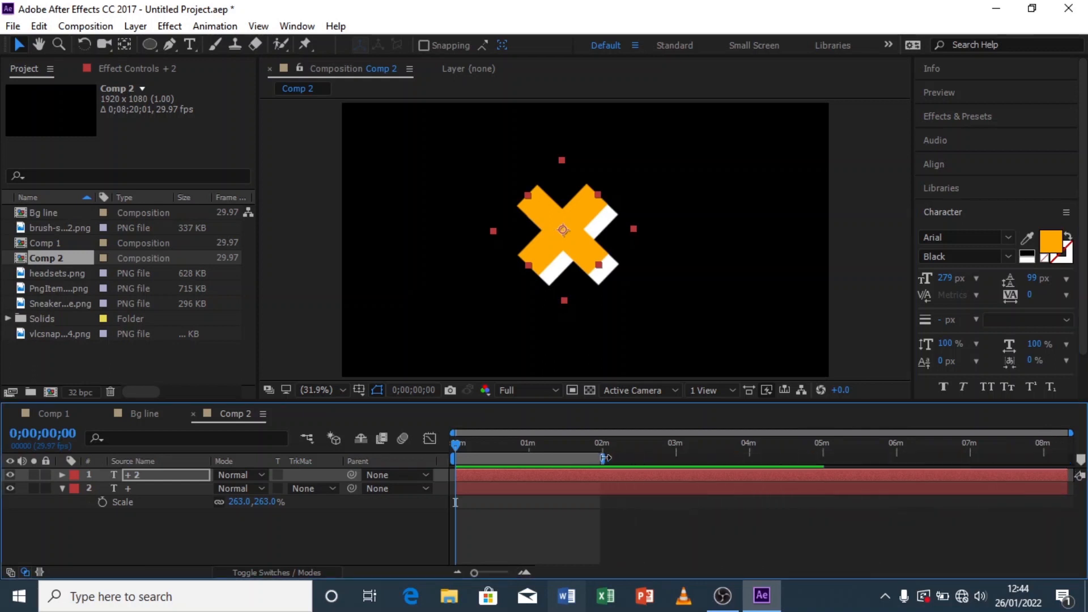
right_click(605, 458)
left_click(673, 500)
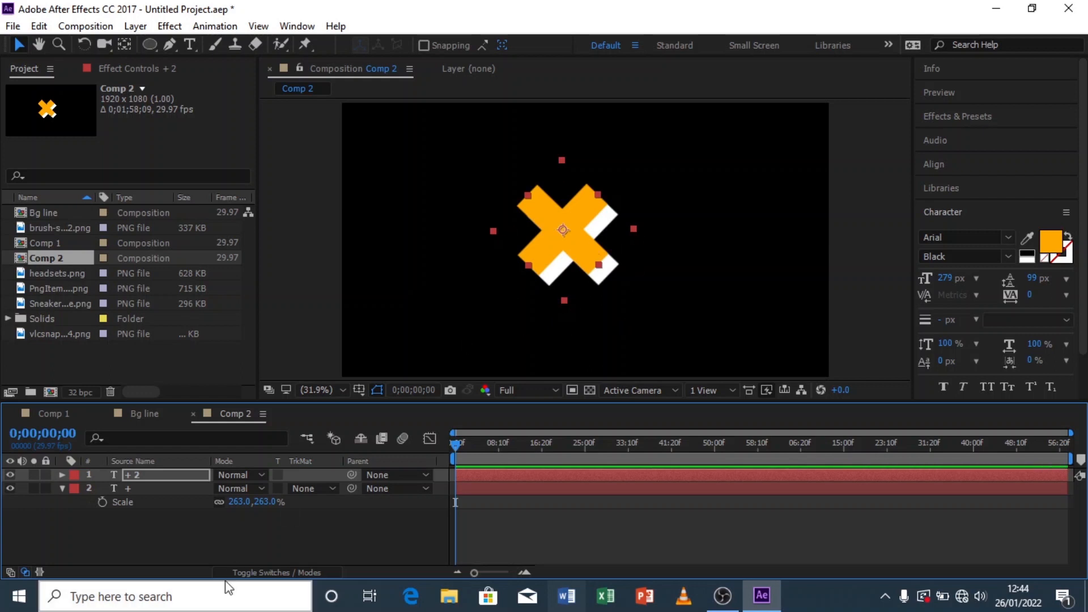
Step: Reposition the white and orange X layers so the white copy sits as a shadow offset below-right of the orange X
left_click(170, 488)
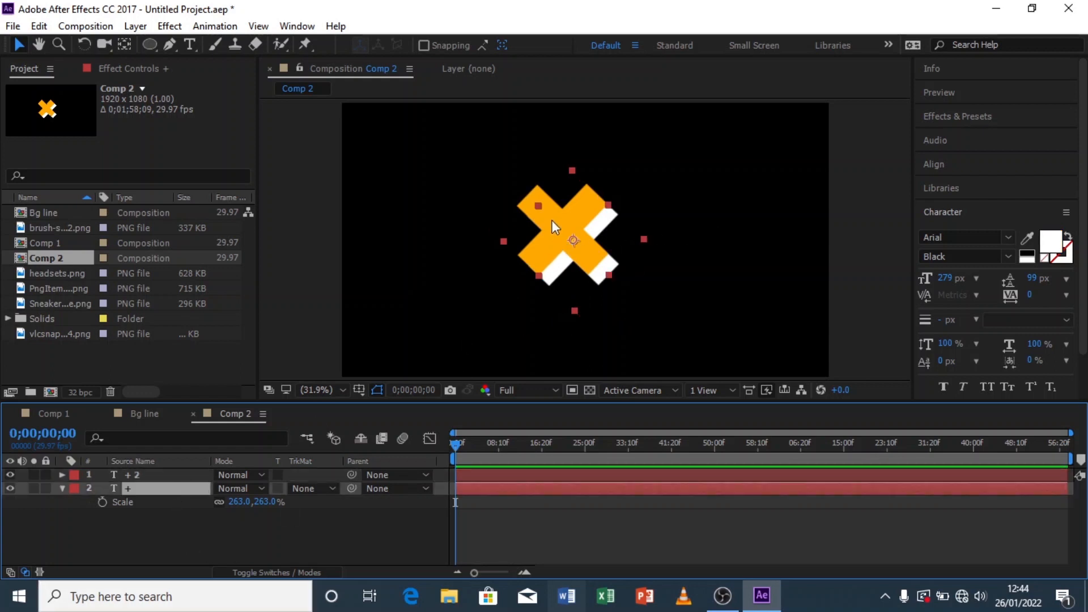
left_click(159, 477)
left_click_drag(566, 229, 576, 229)
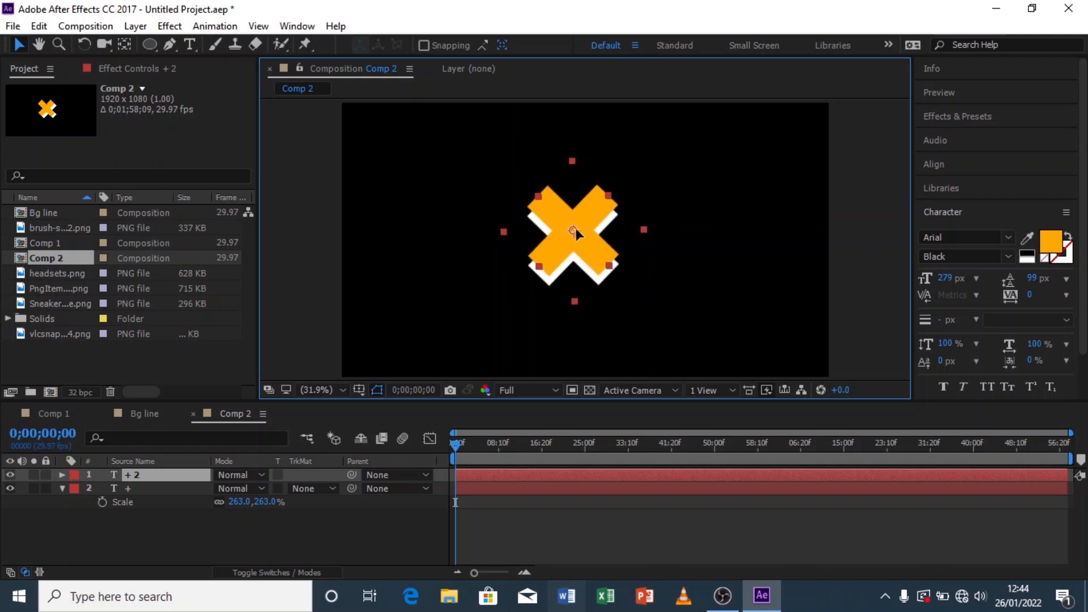
left_click(344, 533)
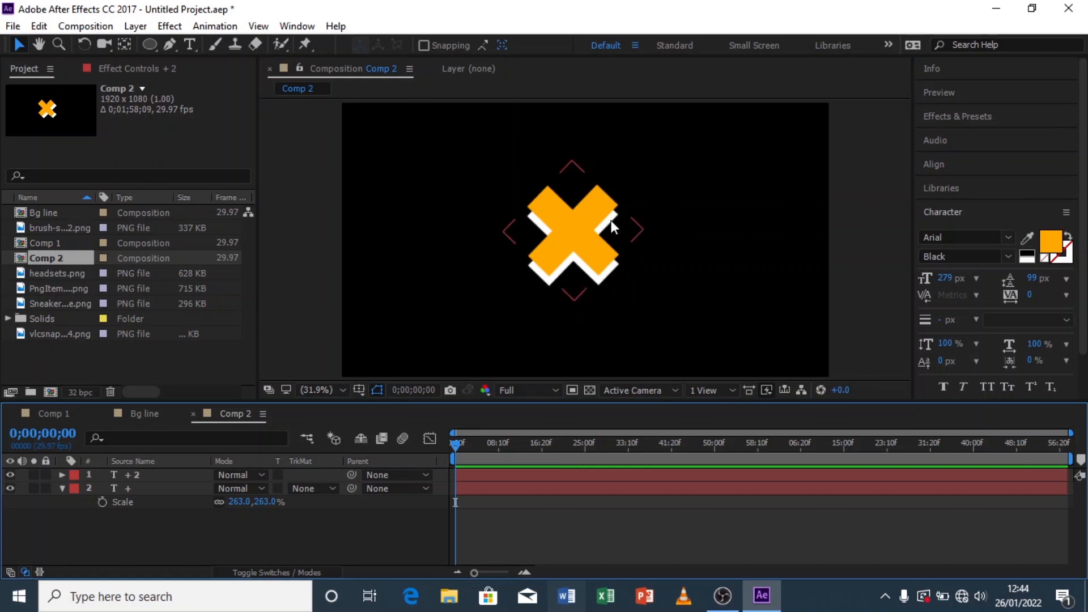
left_click(575, 220)
mouse_move(578, 226)
left_mouse_down()
mouse_move(569, 224)
mouse_move(574, 233)
left_mouse_up()
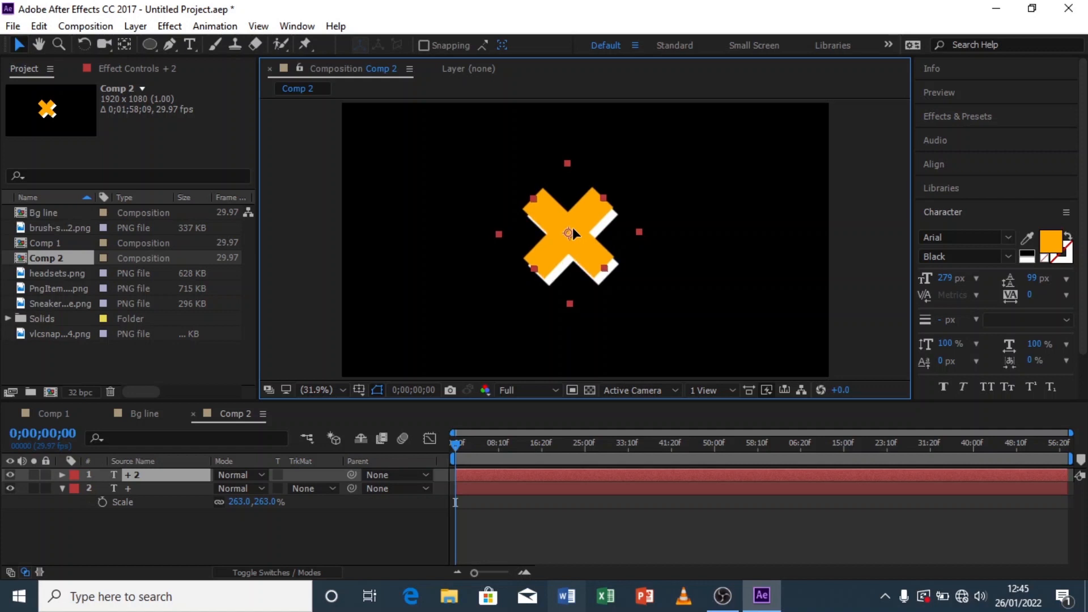
left_click(326, 532)
scroll(570, 253, "down", 2)
scroll(572, 253, "up", 2)
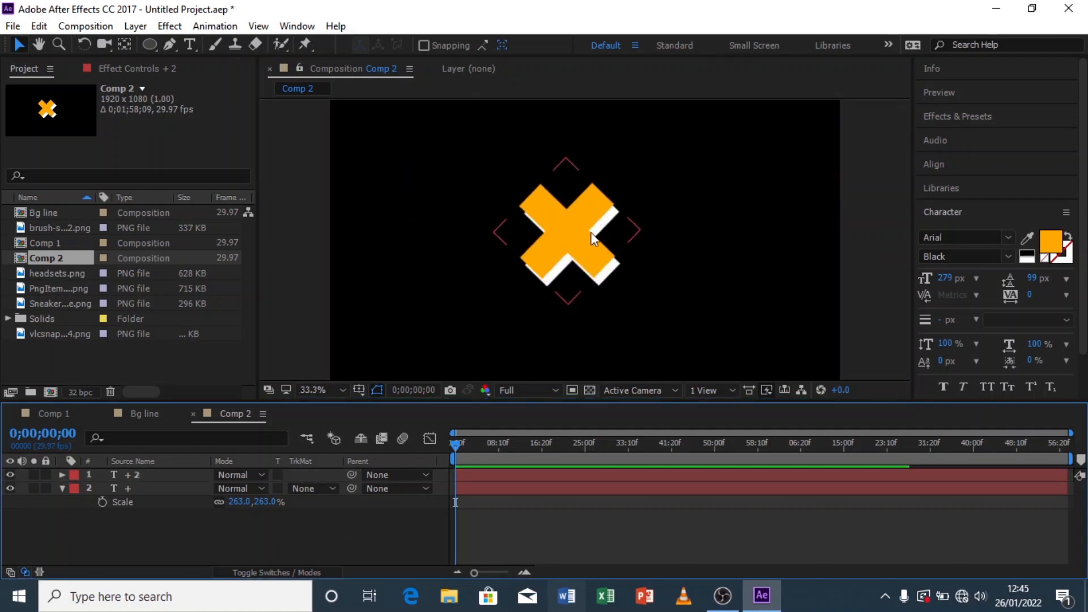
left_click(567, 234)
left_click_drag(566, 236, 571, 235)
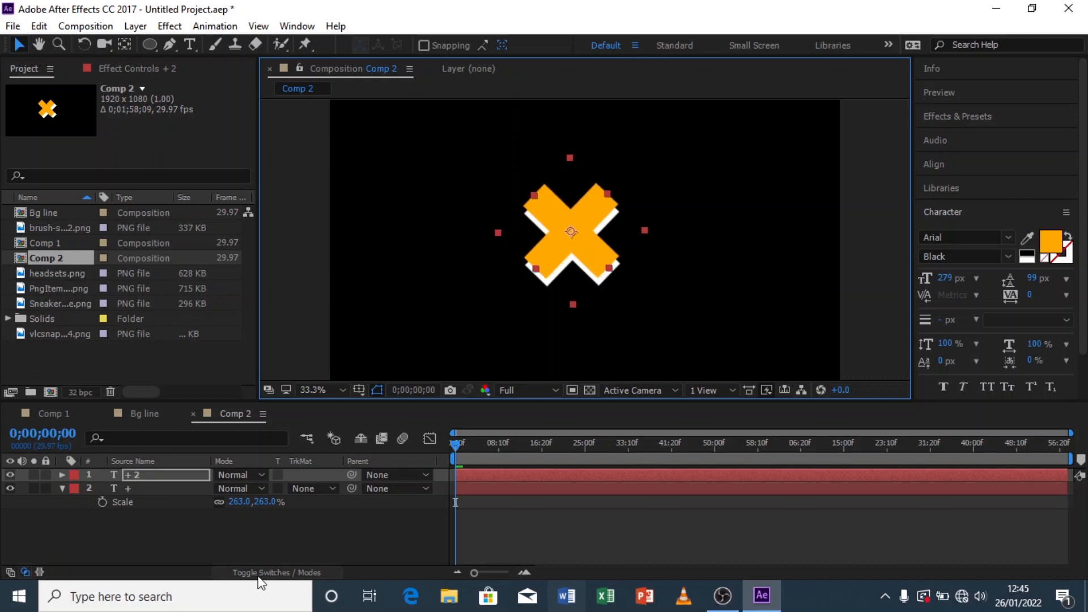
left_click(312, 526)
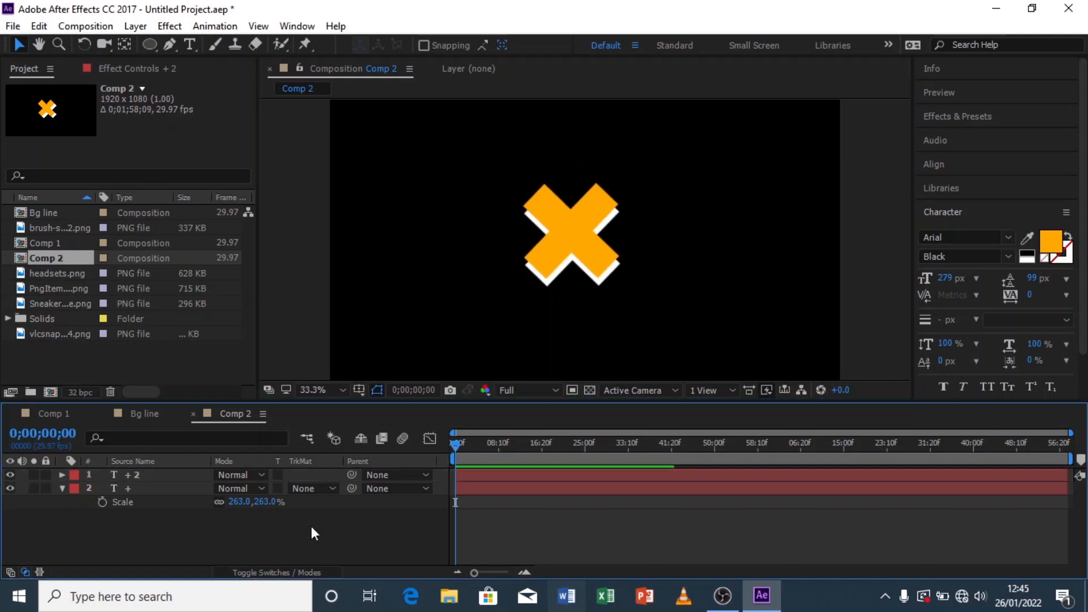
left_click(62, 489)
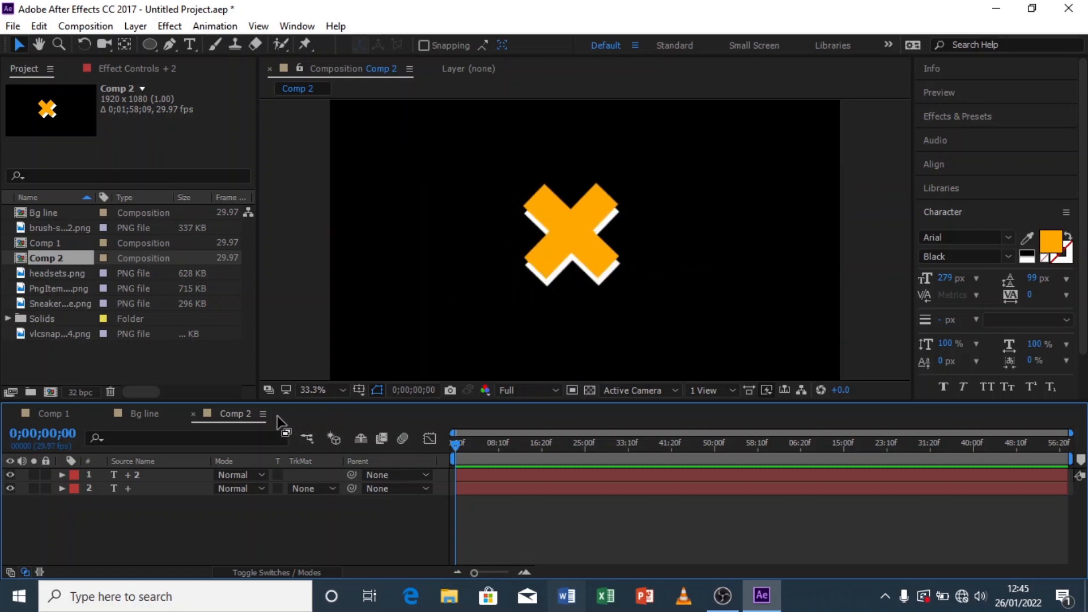
Step: Add Comp 2 into Comp 1, scale it to 55%, and place it below the sneaker near the bottom edge
left_click(138, 416)
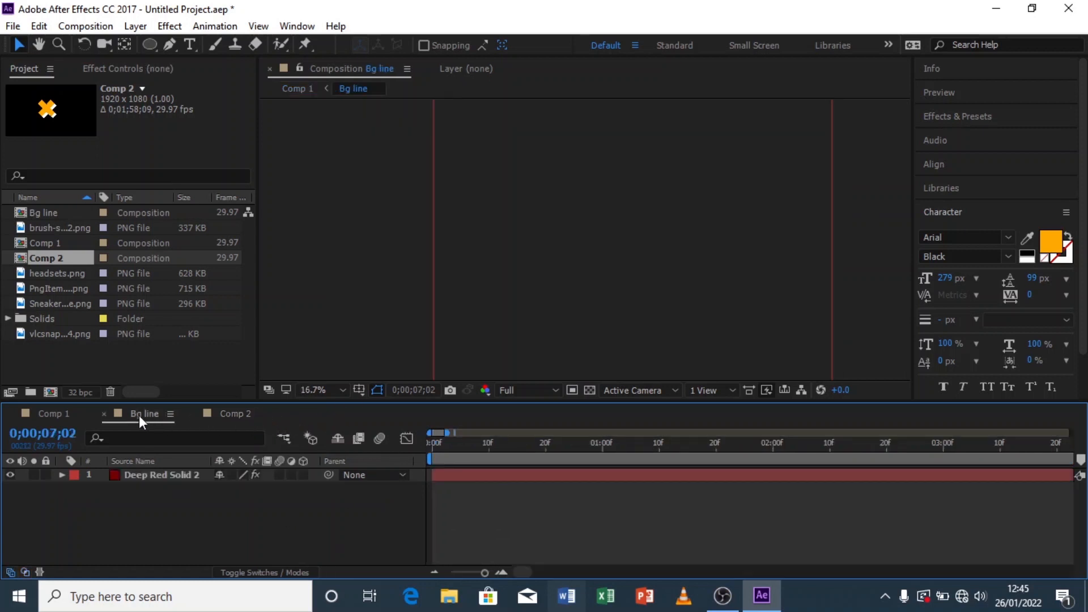
left_click(47, 414)
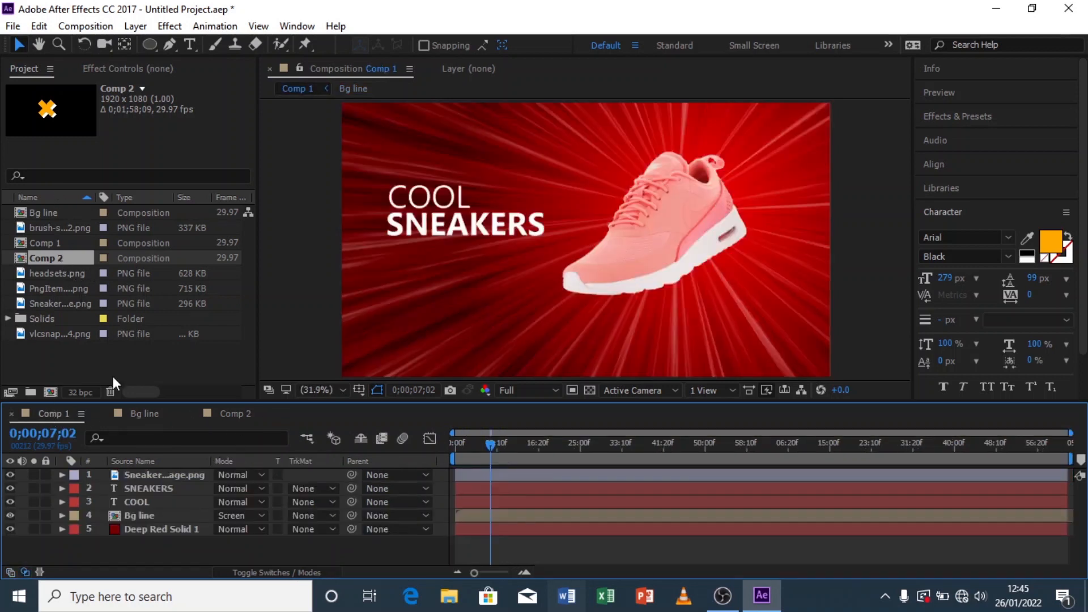
left_click_drag(52, 258, 151, 472)
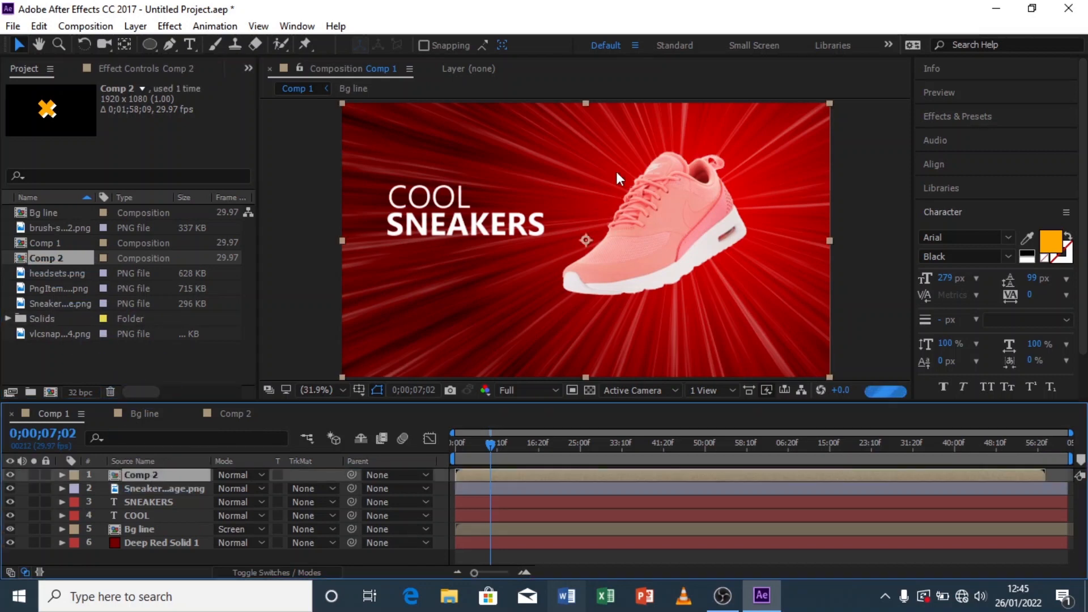
left_click_drag(577, 239, 787, 339)
key("s")
left_click_drag(272, 492, 237, 499)
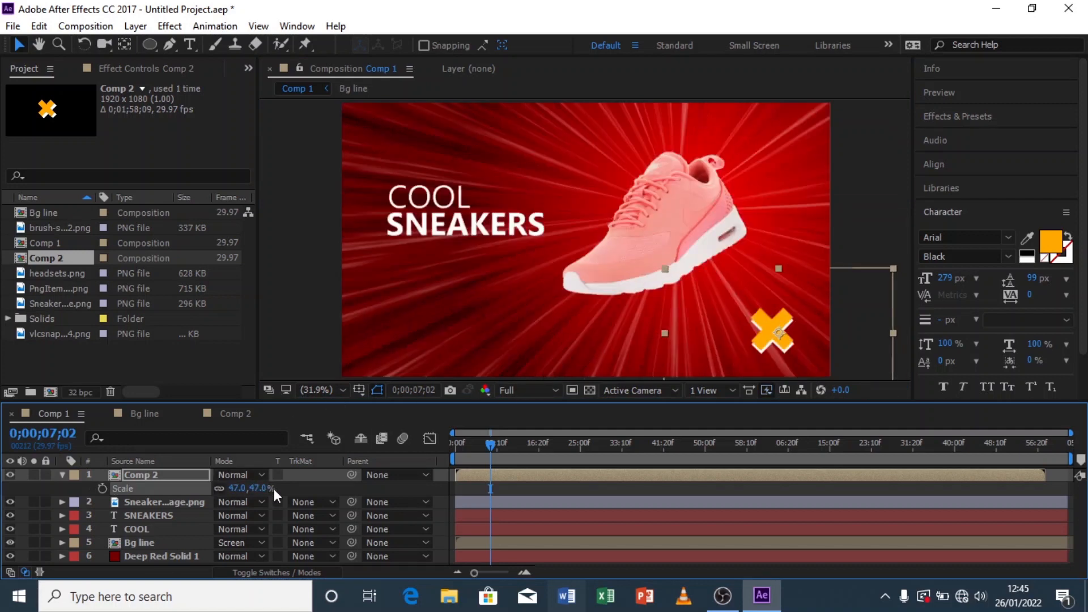
mouse_move(275, 492)
left_mouse_down()
mouse_move(255, 491)
mouse_move(278, 491)
left_mouse_up()
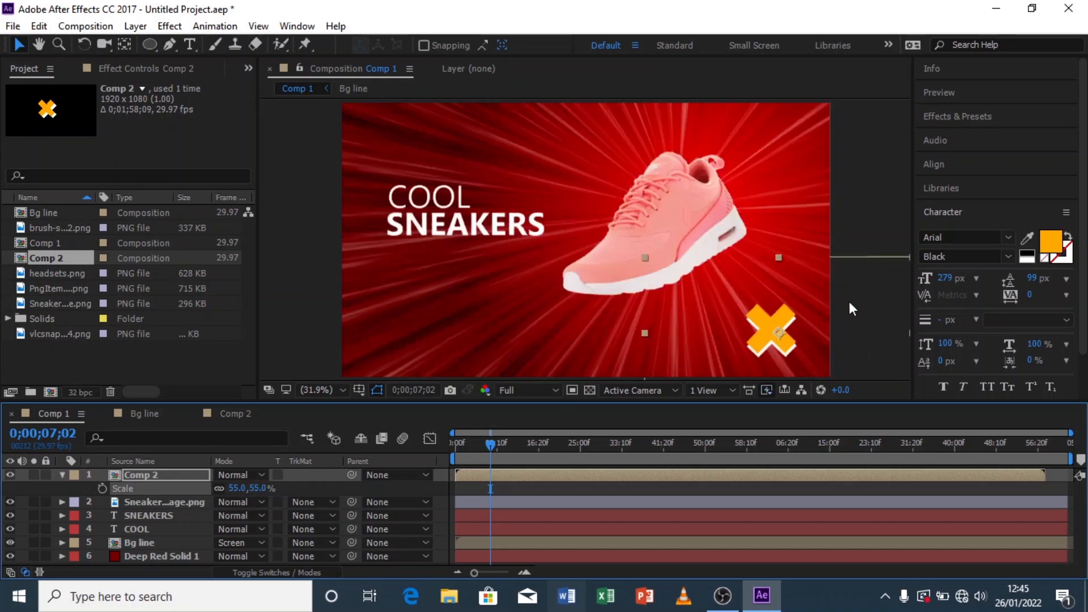
left_click_drag(774, 331, 616, 348)
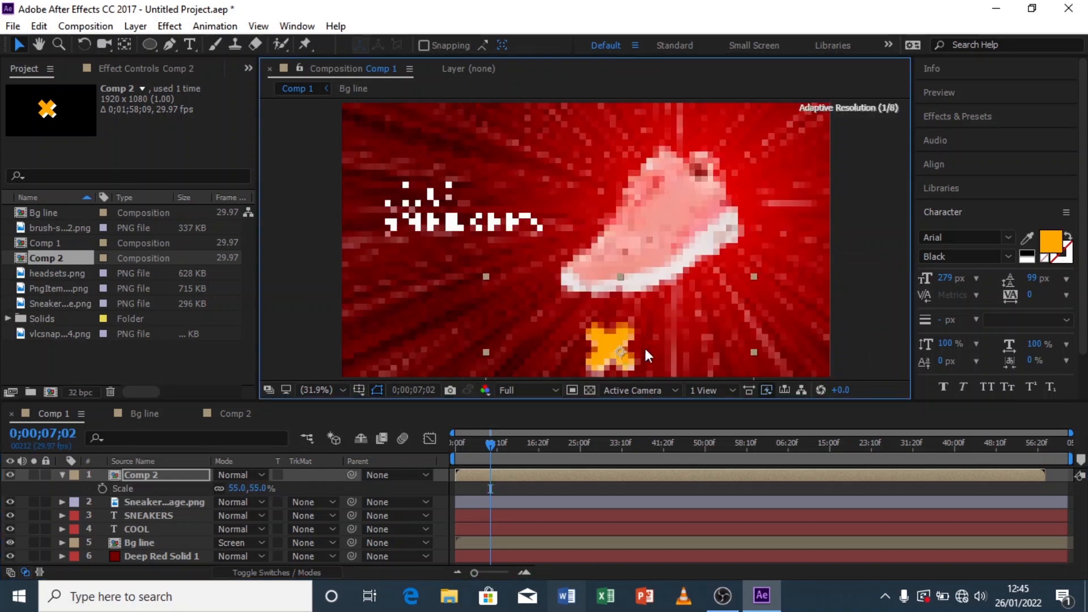
Step: Duplicate the X layer, move the copy to the right edge, scale it to 126% and rotate it 32°
key("ctrl+d")
left_click_drag(614, 342, 788, 264)
key("s")
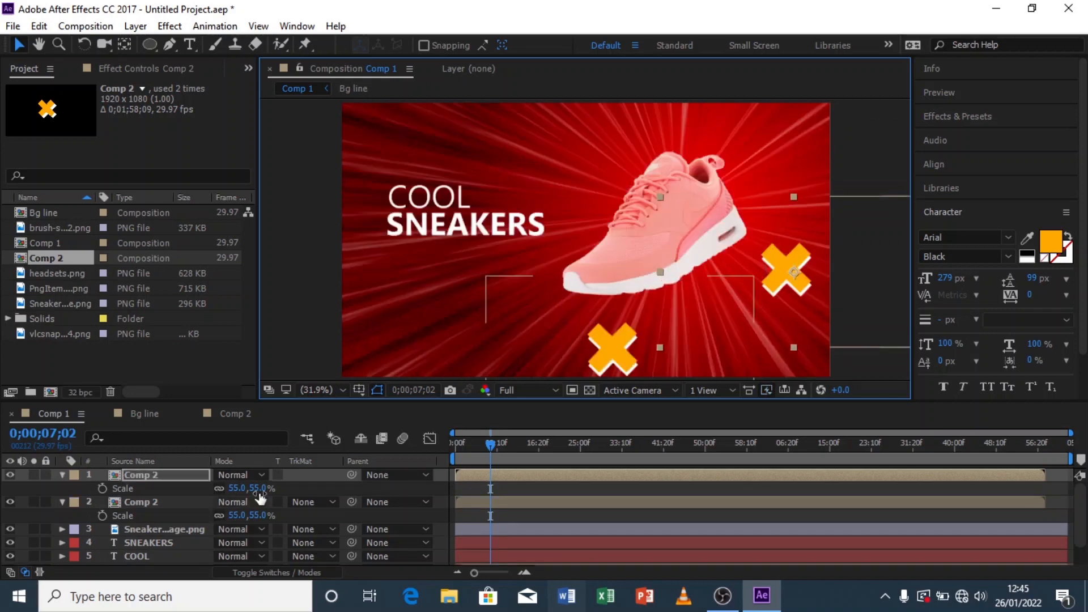
left_click_drag(252, 488, 313, 485)
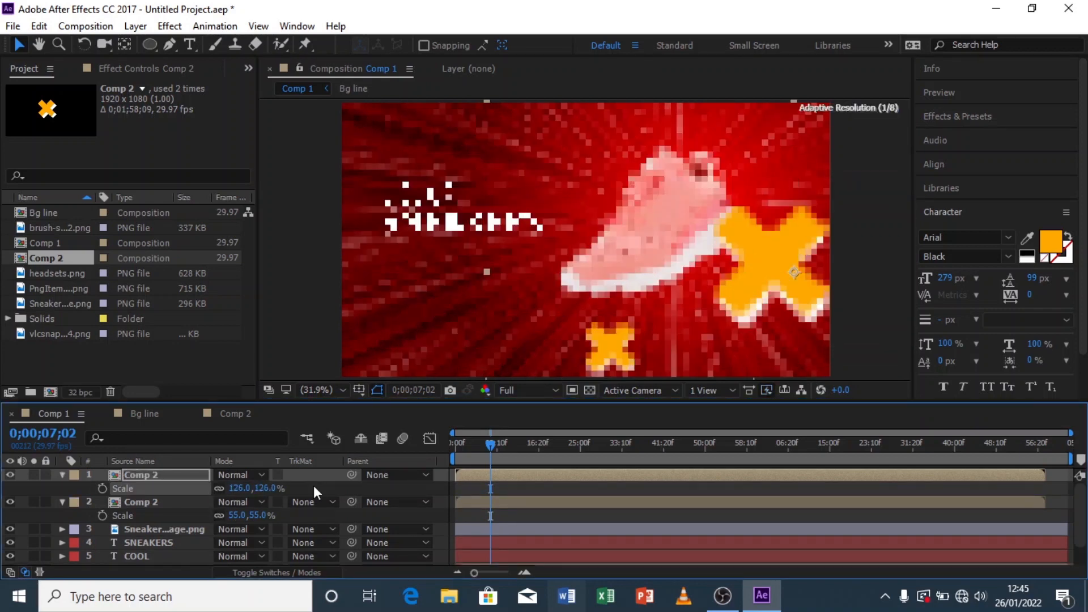
left_click_drag(769, 269, 804, 266)
key("r")
mouse_move(232, 488)
left_mouse_down()
mouse_move(269, 489)
mouse_move(236, 488)
left_mouse_up()
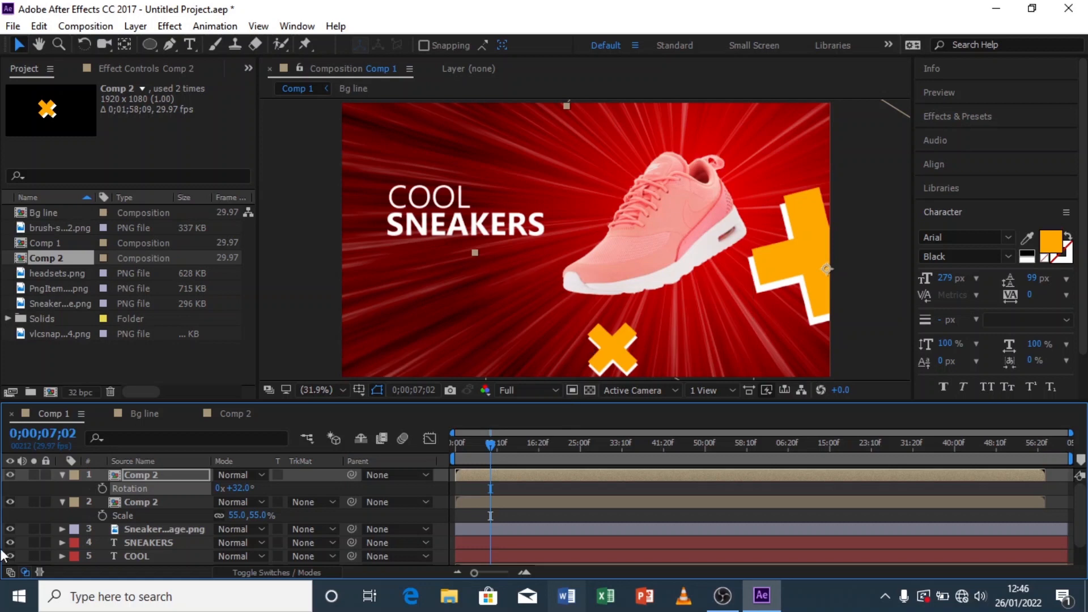
Step: Duplicate the bottom X, move the copy to the top-left above the title, and scale it to 27%
left_click(125, 503)
left_click(63, 475)
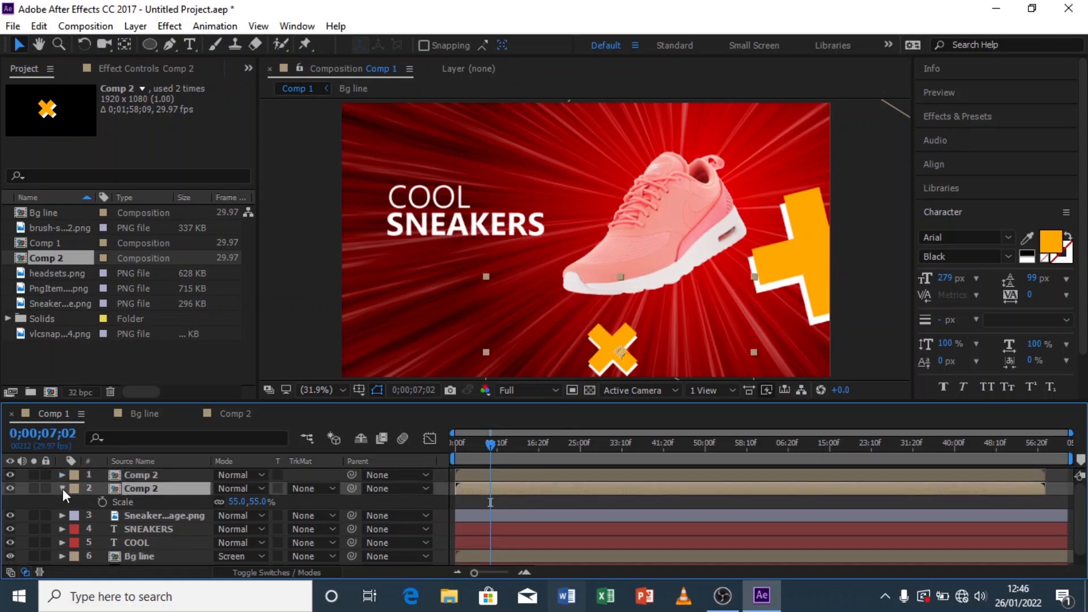
left_click(63, 489)
key("ctrl+d")
left_click_drag(632, 351, 433, 125)
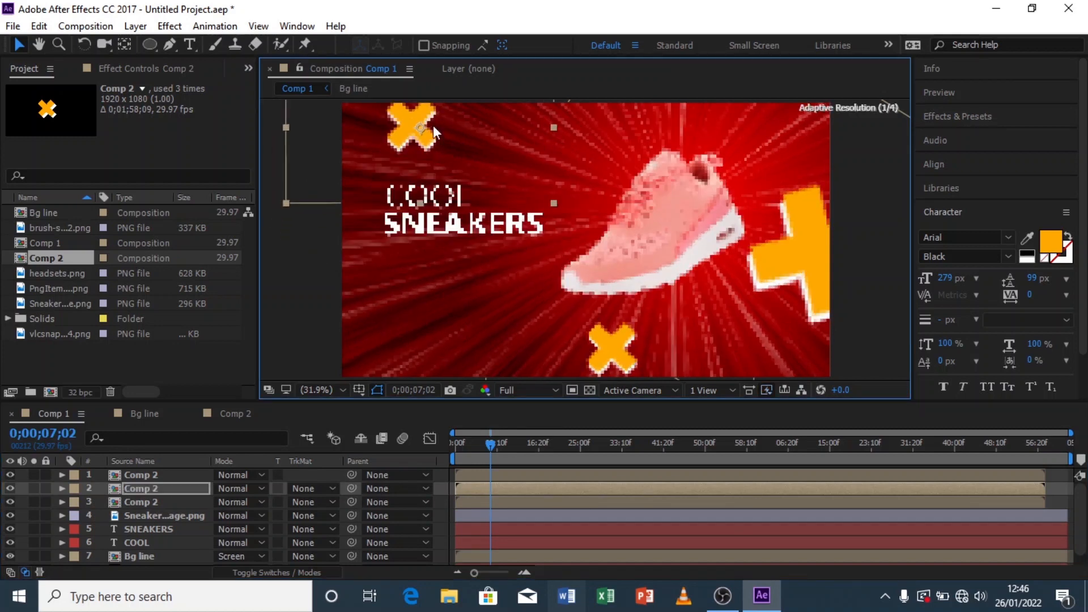
key("s")
left_click_drag(264, 503, 240, 503)
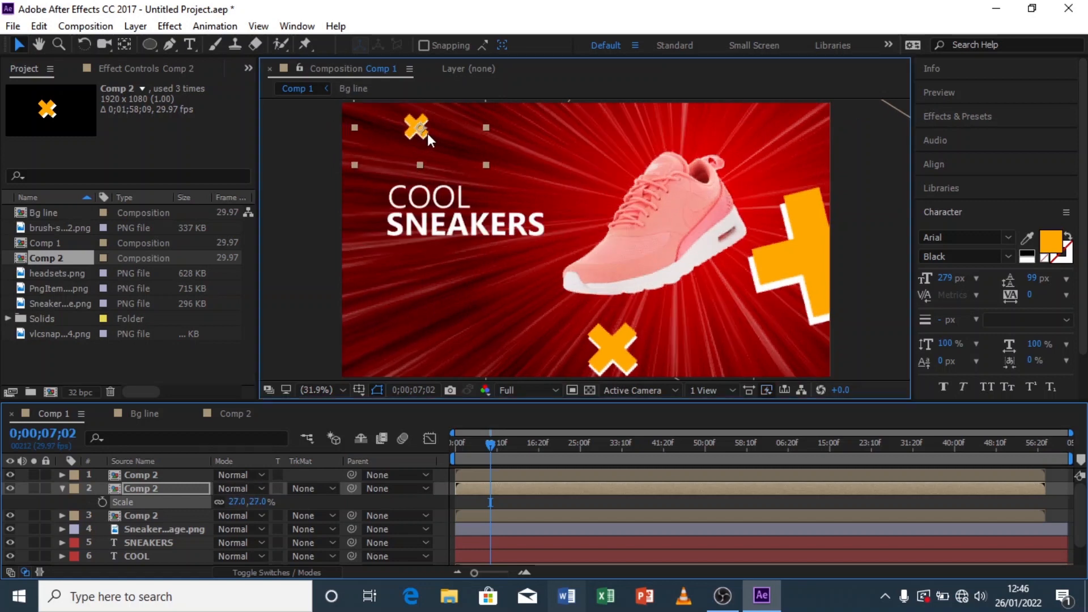
left_click_drag(426, 134, 445, 136)
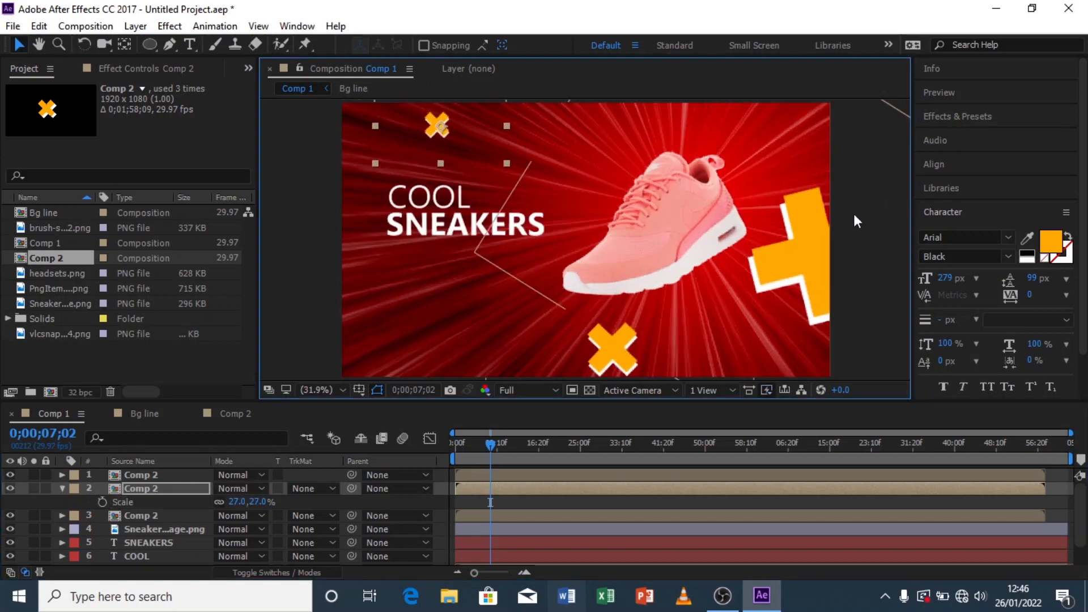
Step: Move the large right-edge X lower and set its rotation to 73°
left_click(825, 249)
left_click_drag(815, 264, 814, 298)
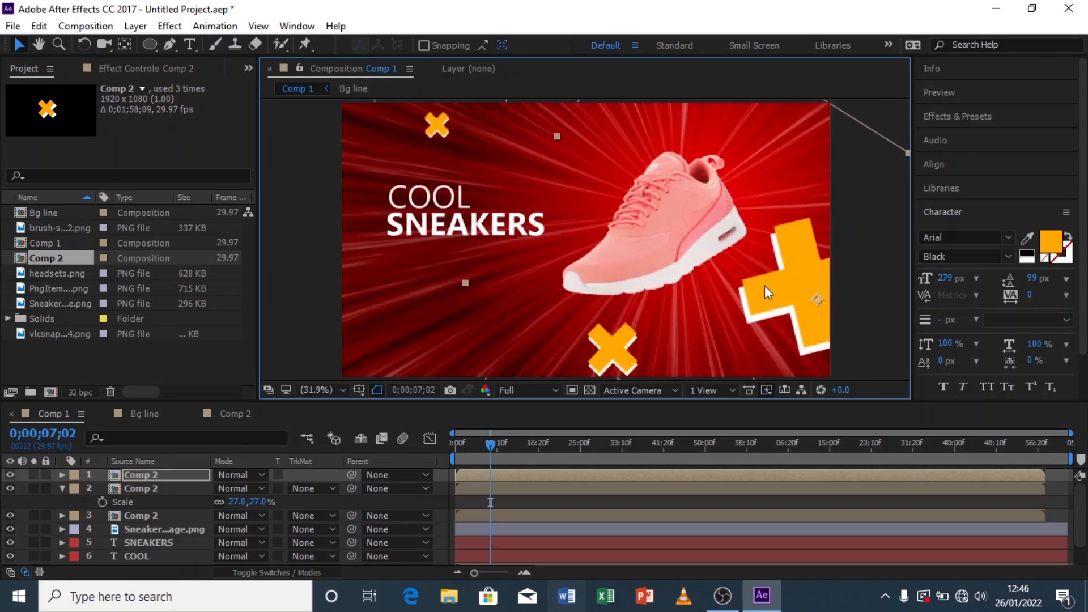
key("s")
key("r")
left_click_drag(245, 489, 277, 488)
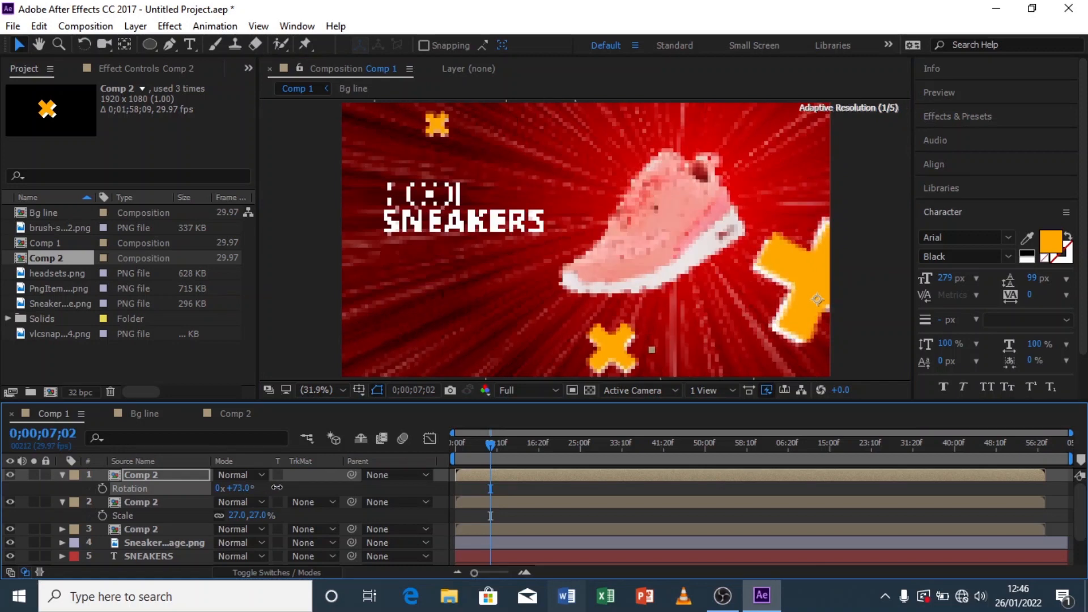
left_click(324, 337)
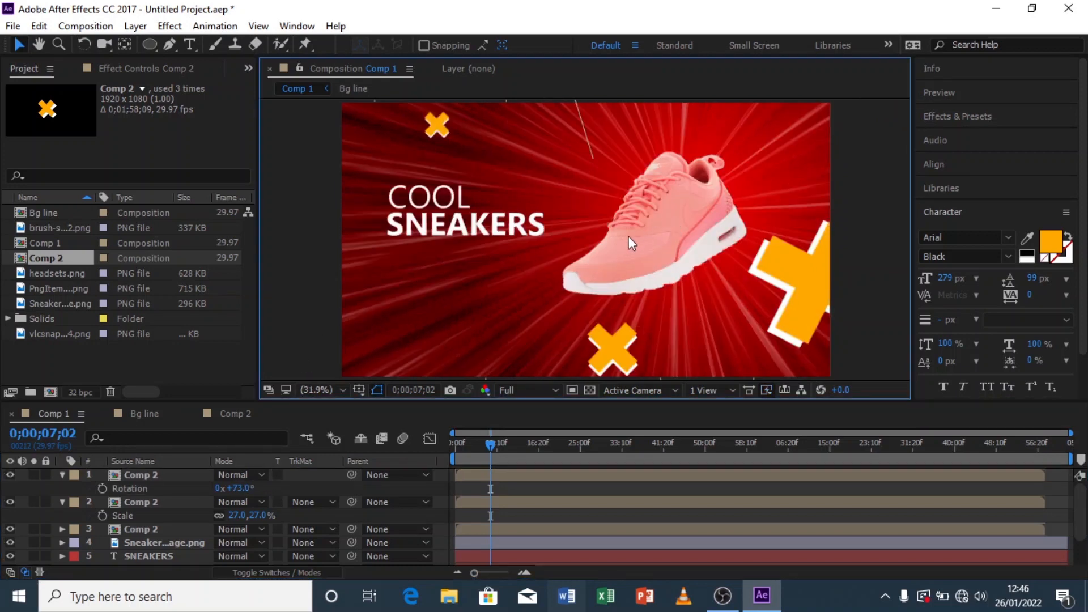
scroll(578, 227, "down", 2)
scroll(580, 216, "up", 2)
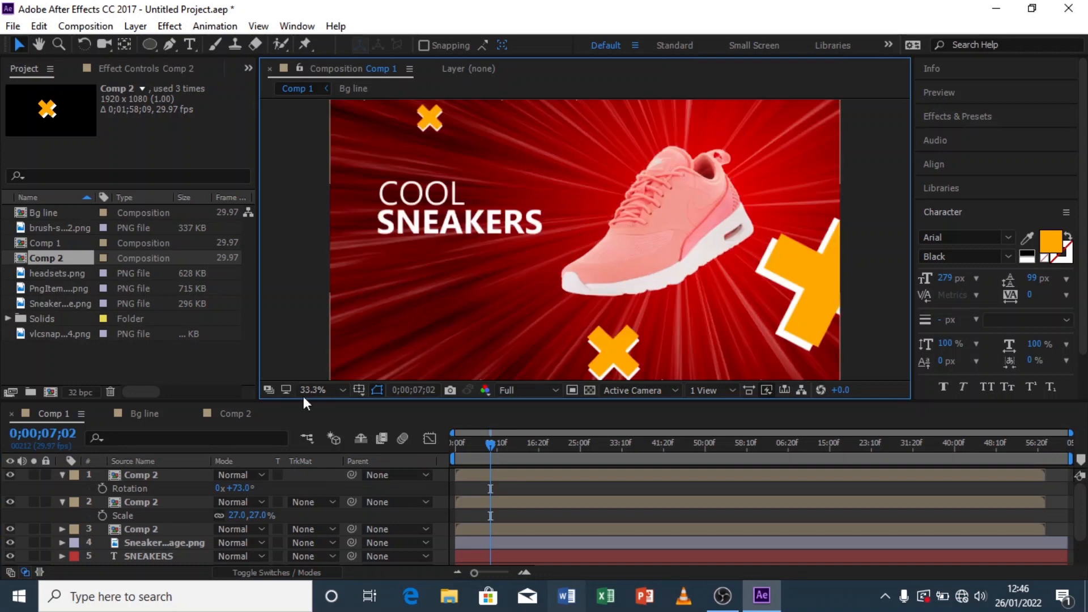
left_click(318, 388)
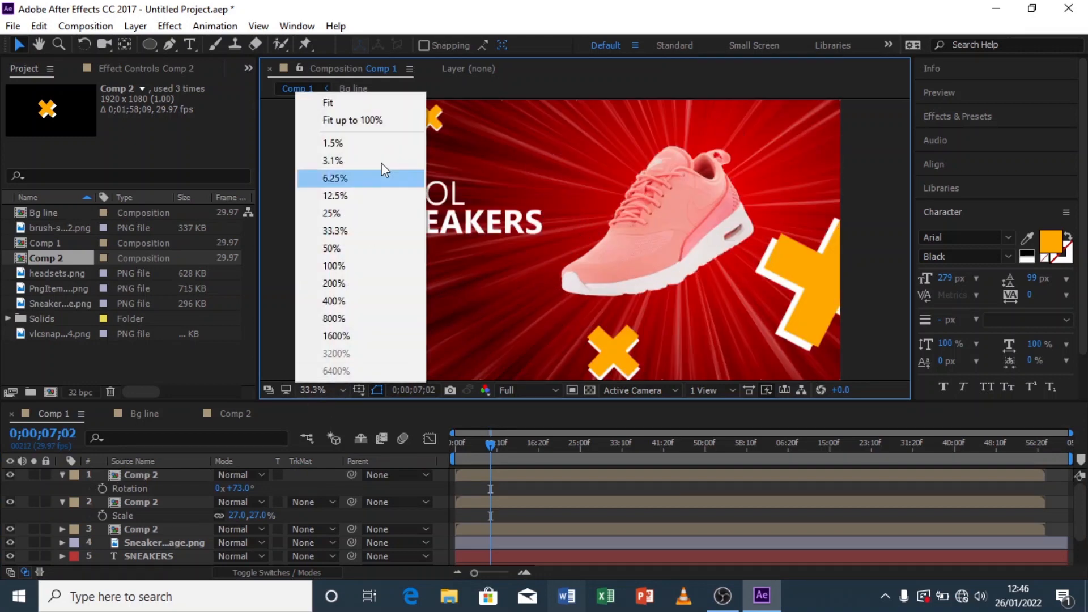
left_click(380, 125)
left_click(61, 475)
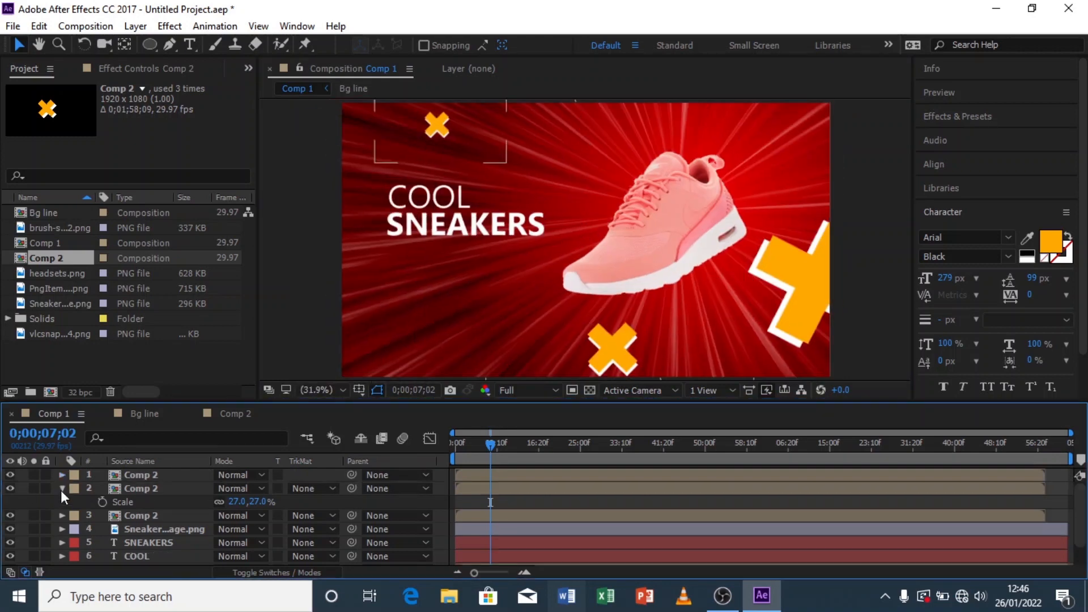
left_click(61, 489)
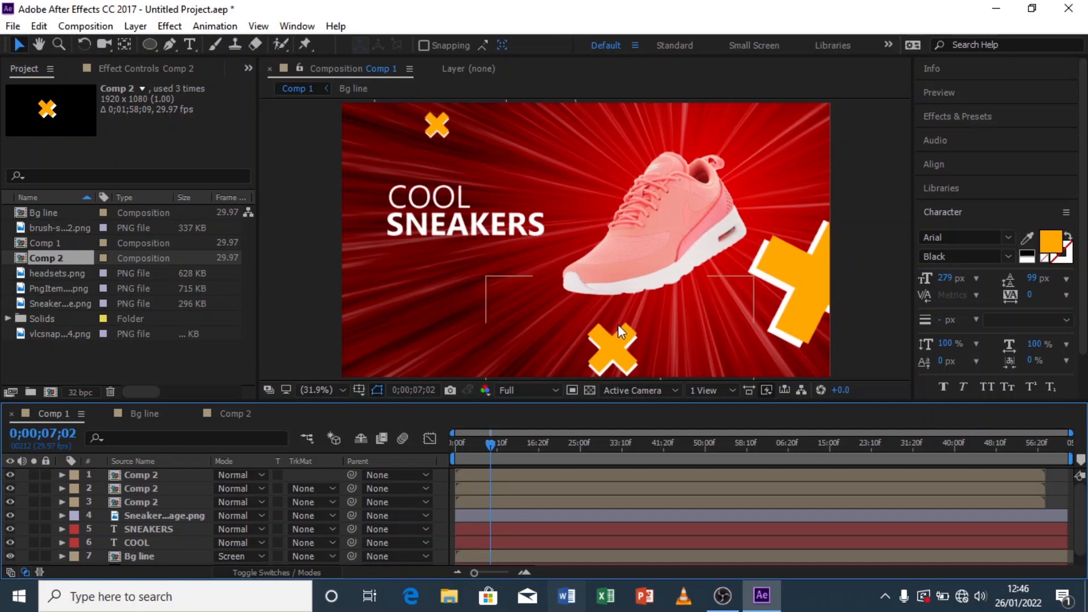
left_click(619, 349)
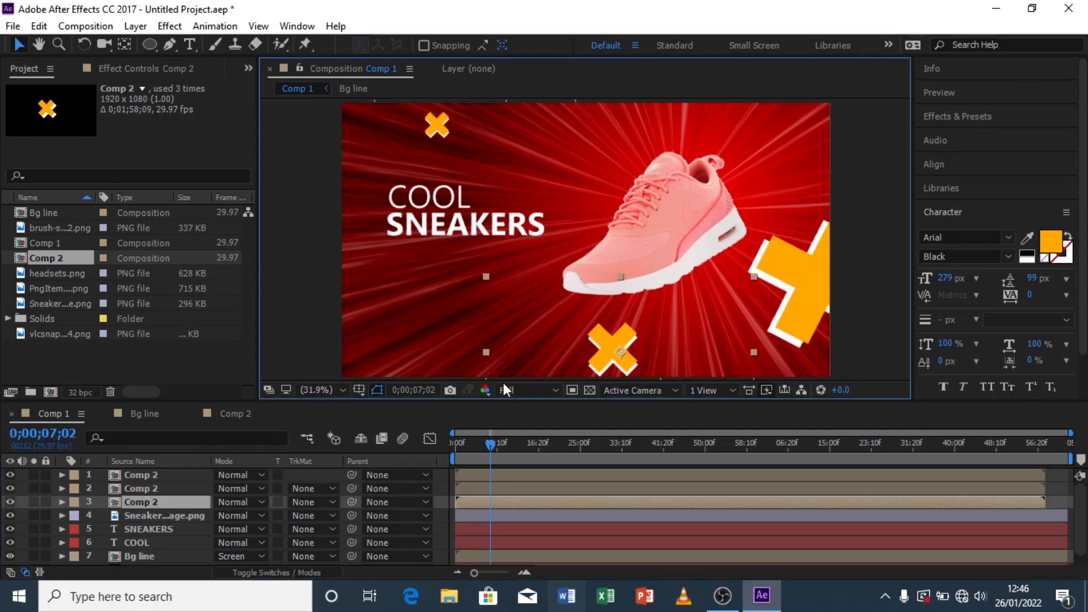
Step: Move the bottom X slightly left and lower toward the bottom edge, then deselect it
left_click_drag(617, 353, 590, 363)
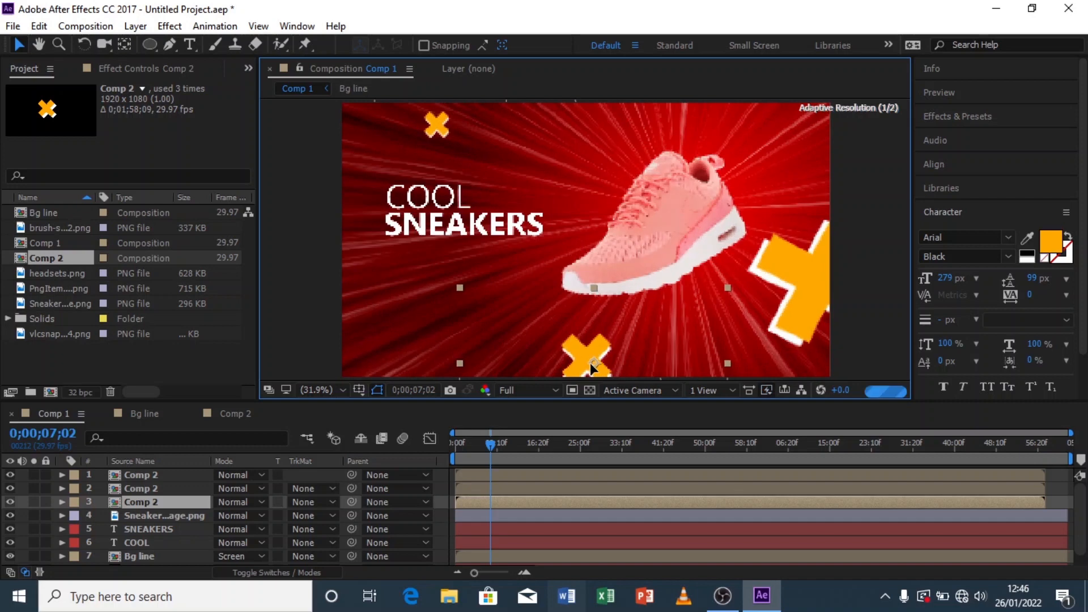
left_click(292, 216)
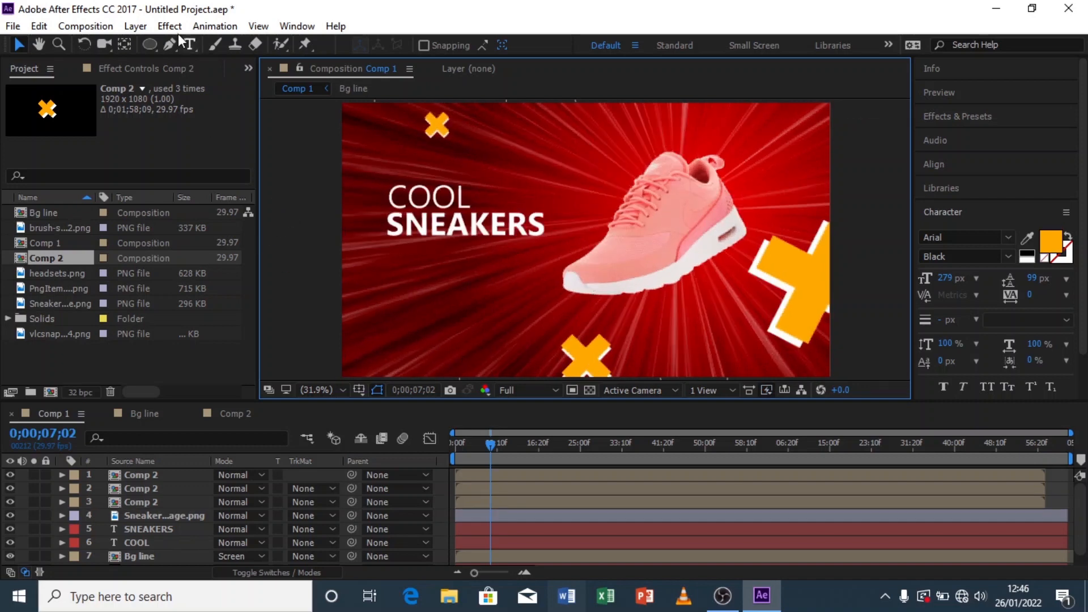
Step: Draw a flat ellipse shape just below the sneaker and set its fill colour to 000000
left_click(149, 44)
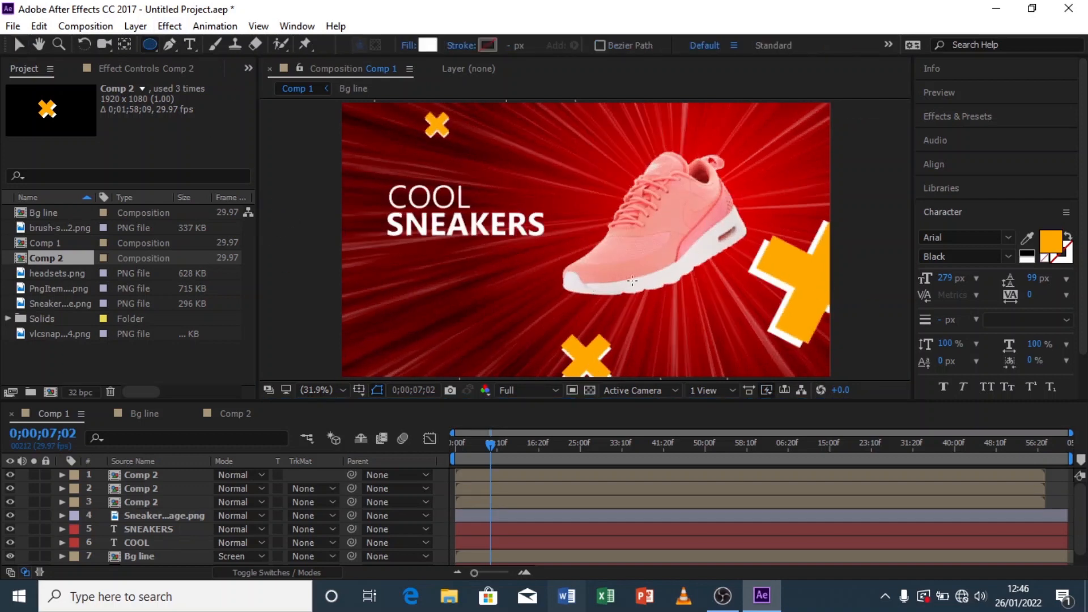
left_click(732, 301)
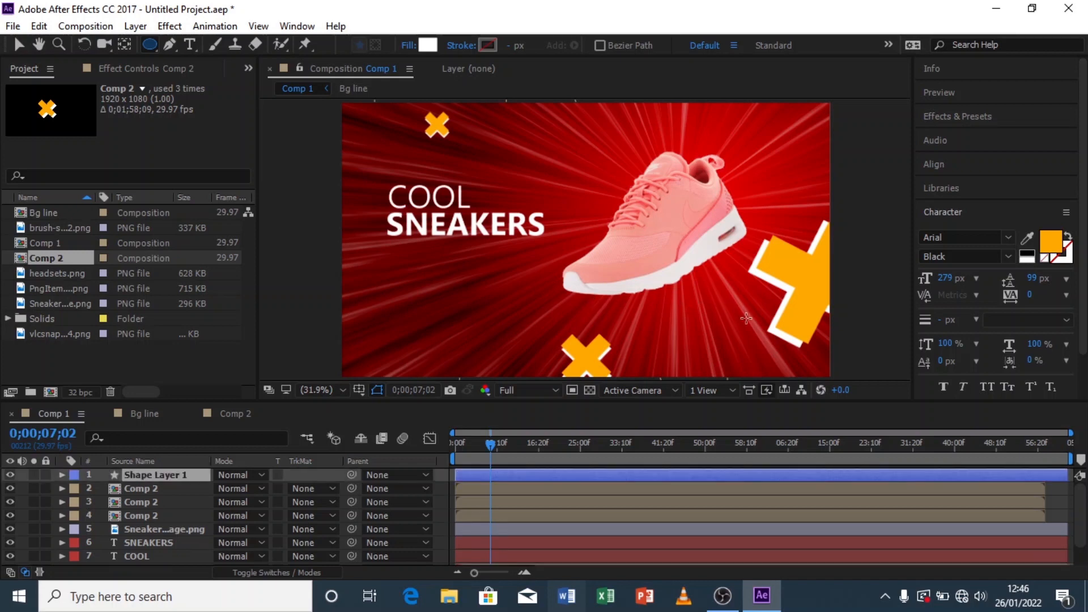
left_click_drag(749, 323, 749, 323)
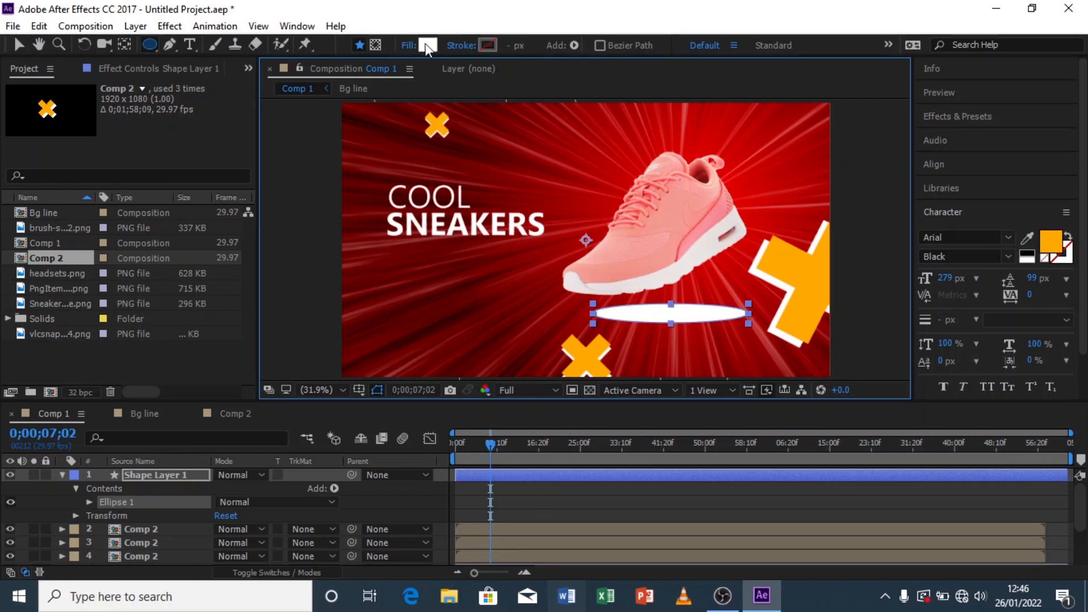
left_click(427, 45)
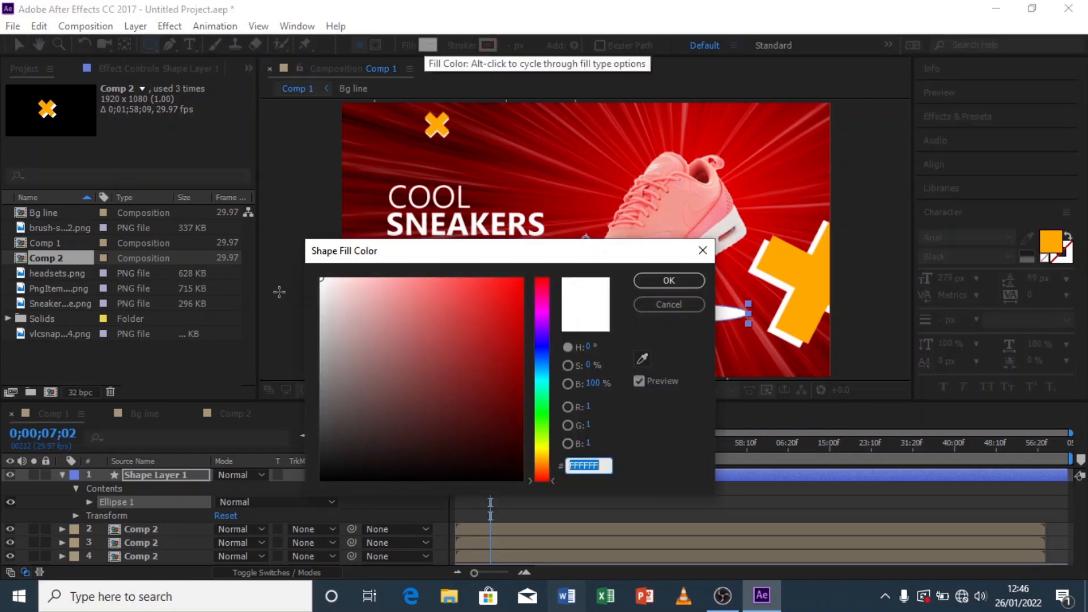
type("000000")
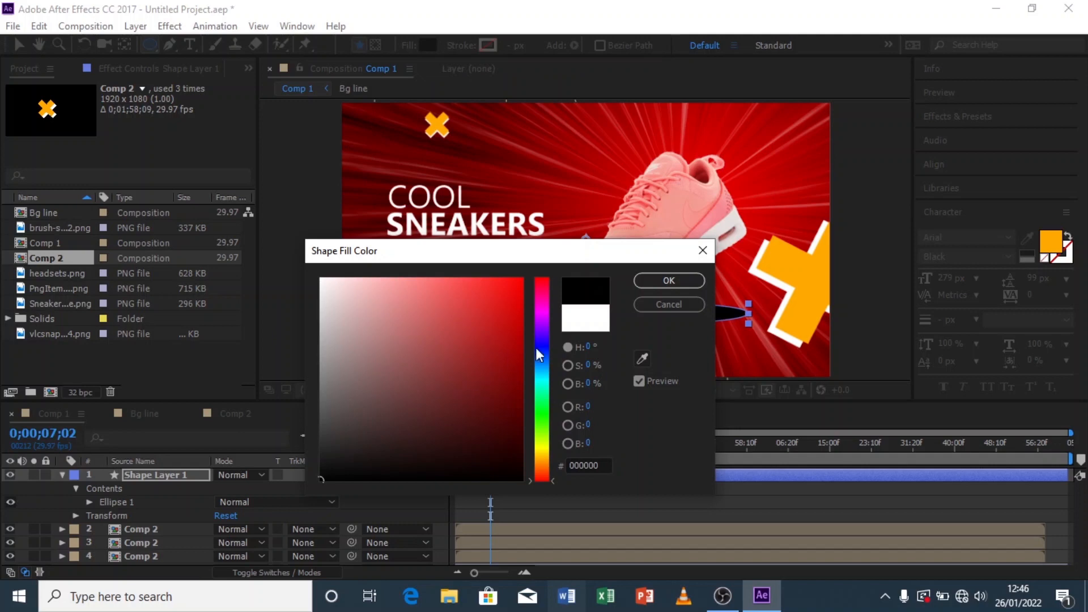
left_click(653, 282)
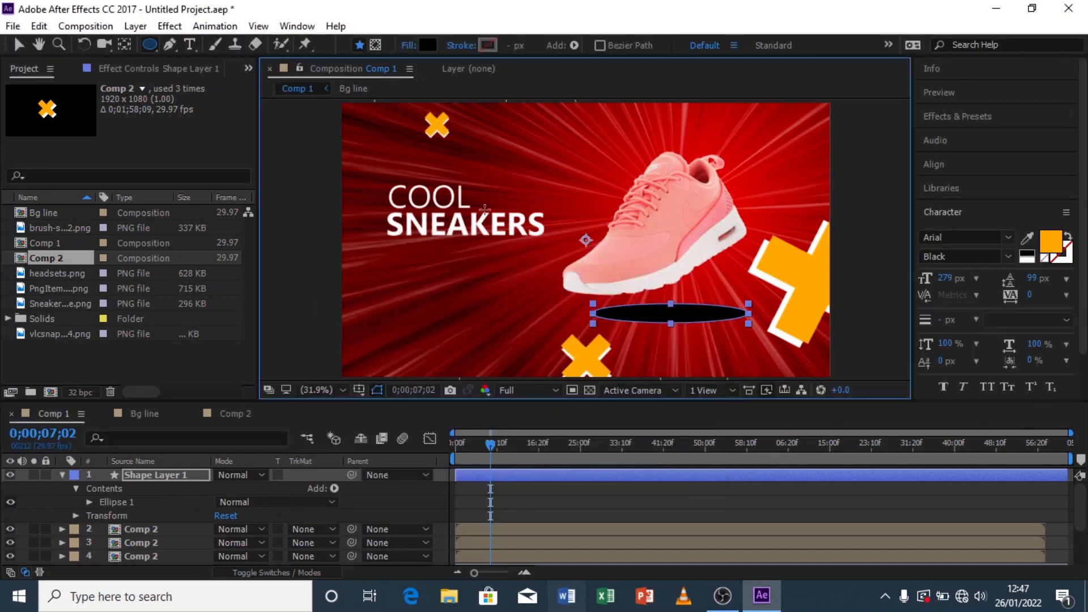
Step: Apply the Fast Blur (Legacy) effect to the ellipse and set its Blurriness to 117
left_click(976, 121)
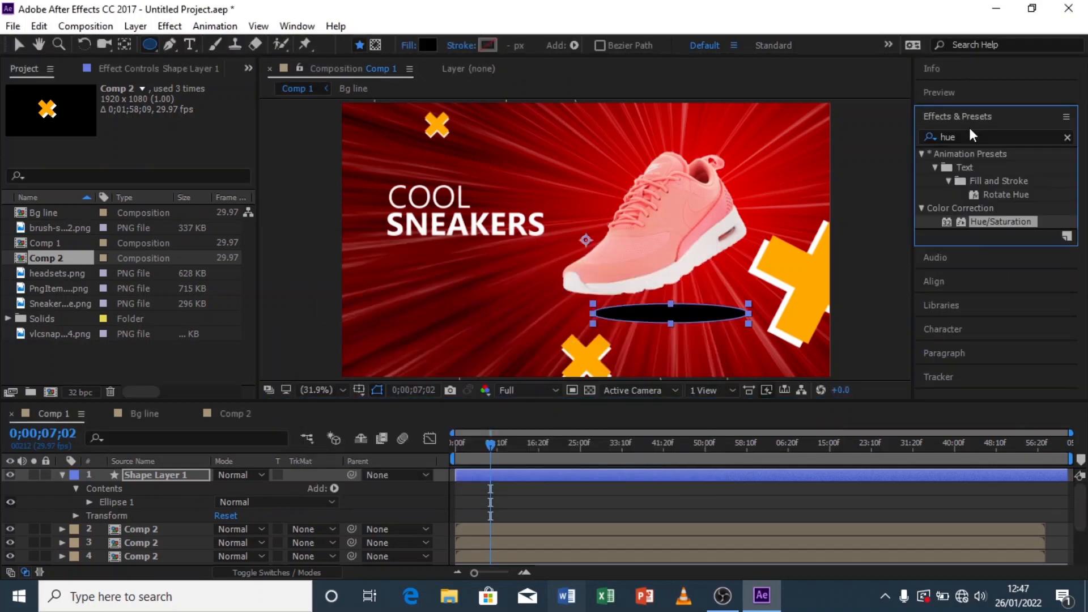
left_click(964, 137)
type("fast")
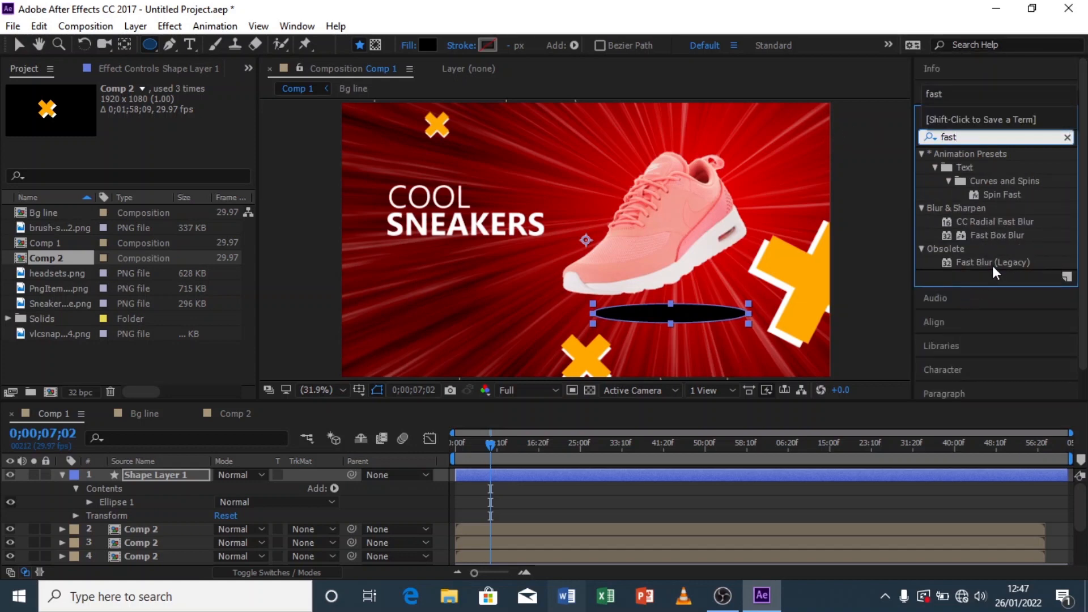
double_click(993, 262)
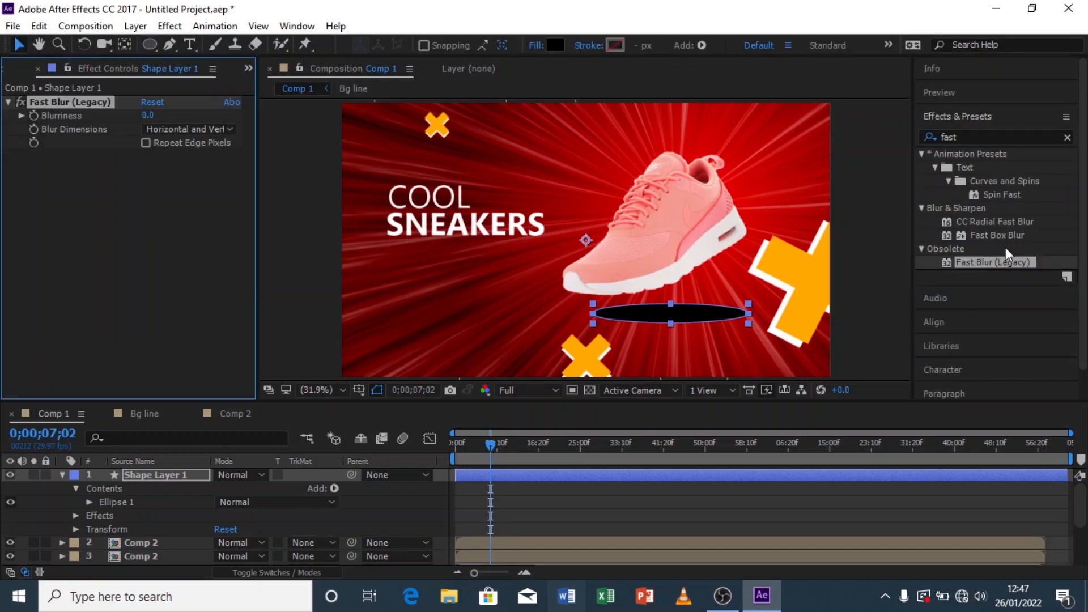
left_click_drag(149, 115, 246, 114)
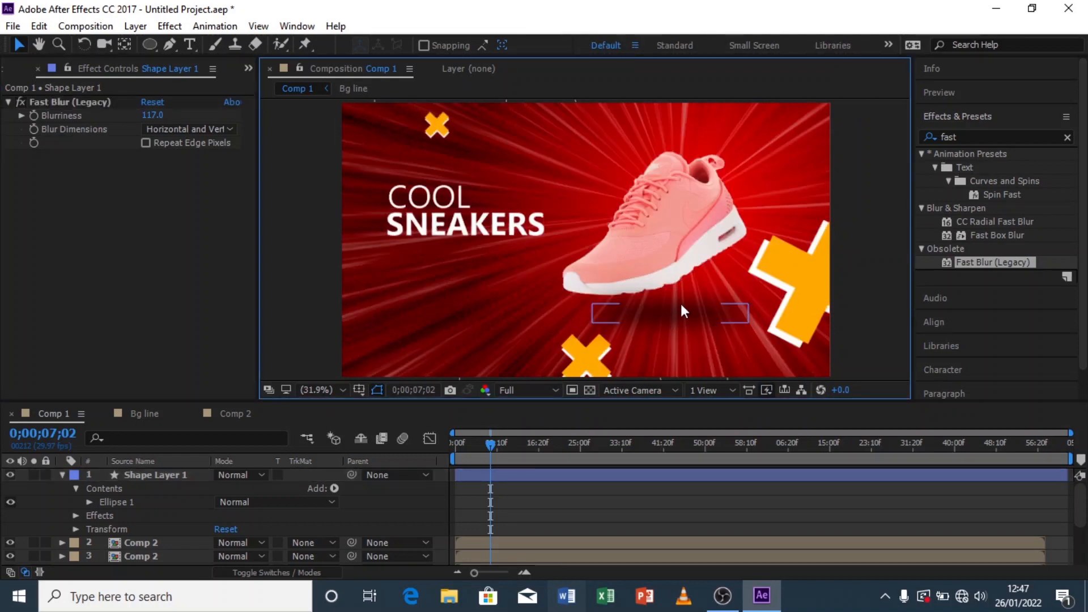
Step: Widen the blurred ellipse slightly and shift it left so it sits centred under the sneaker
left_click(682, 310)
left_click_drag(748, 324, 763, 325)
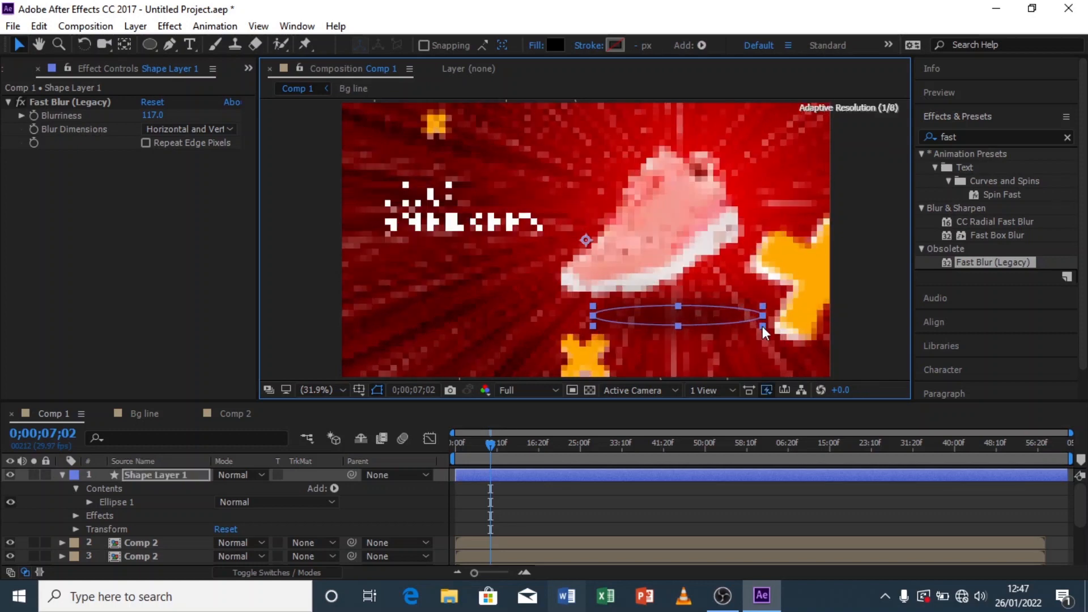
left_click_drag(697, 316, 670, 316)
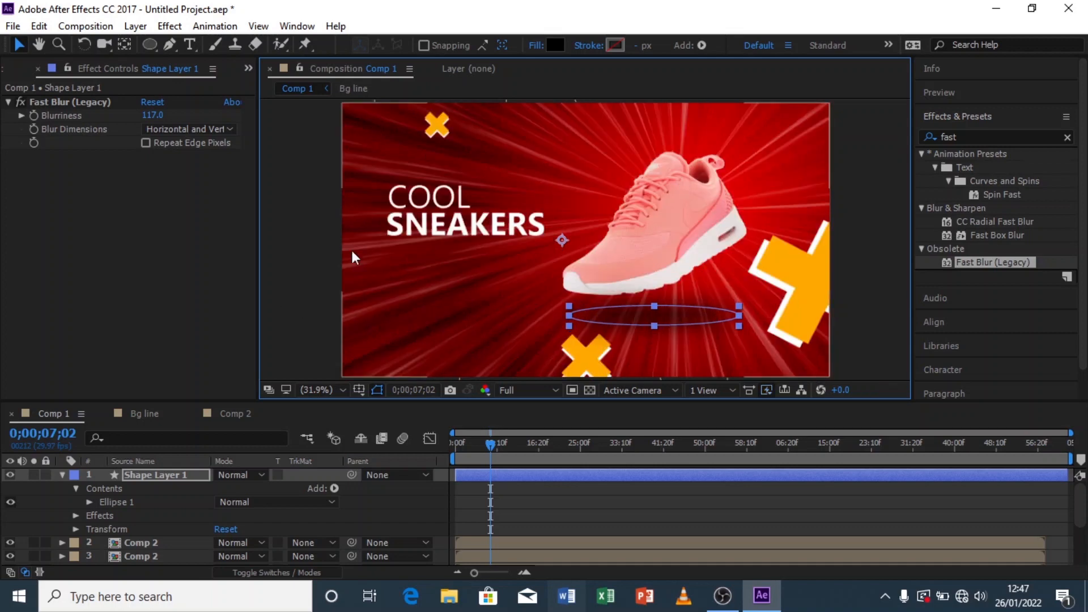
left_click(289, 220)
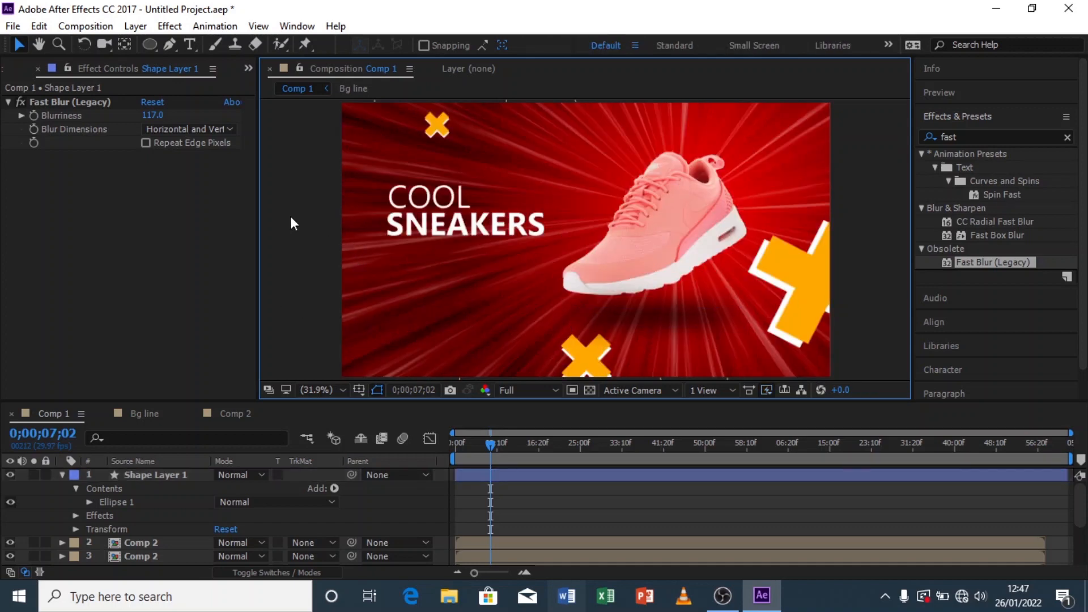
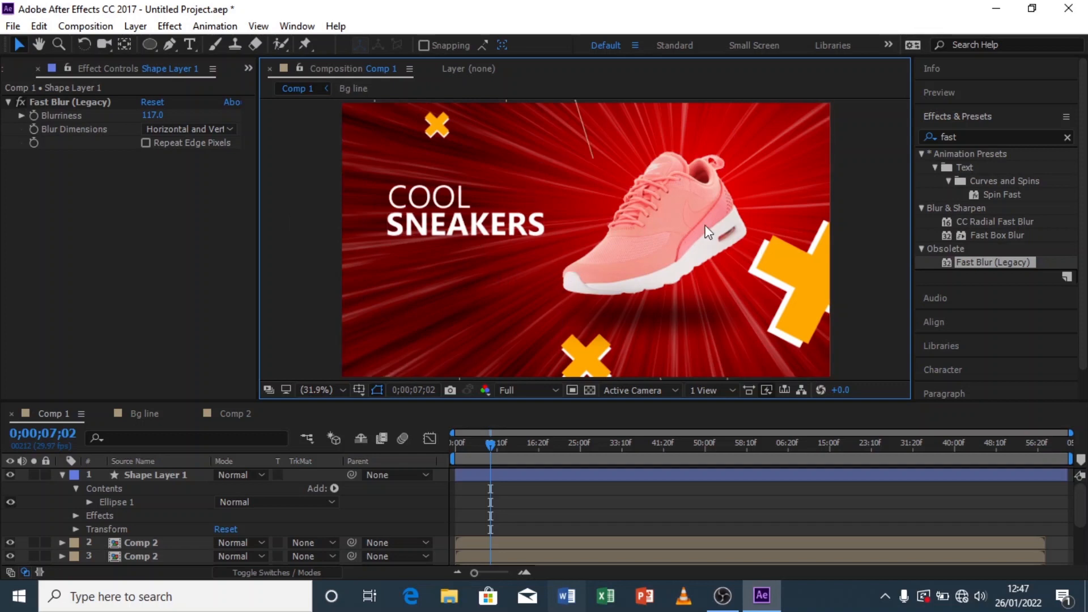
Step: Add a 59 px text layer below the COOL SNEAKERS title reading SNEAKERS ARE
left_click(62, 476)
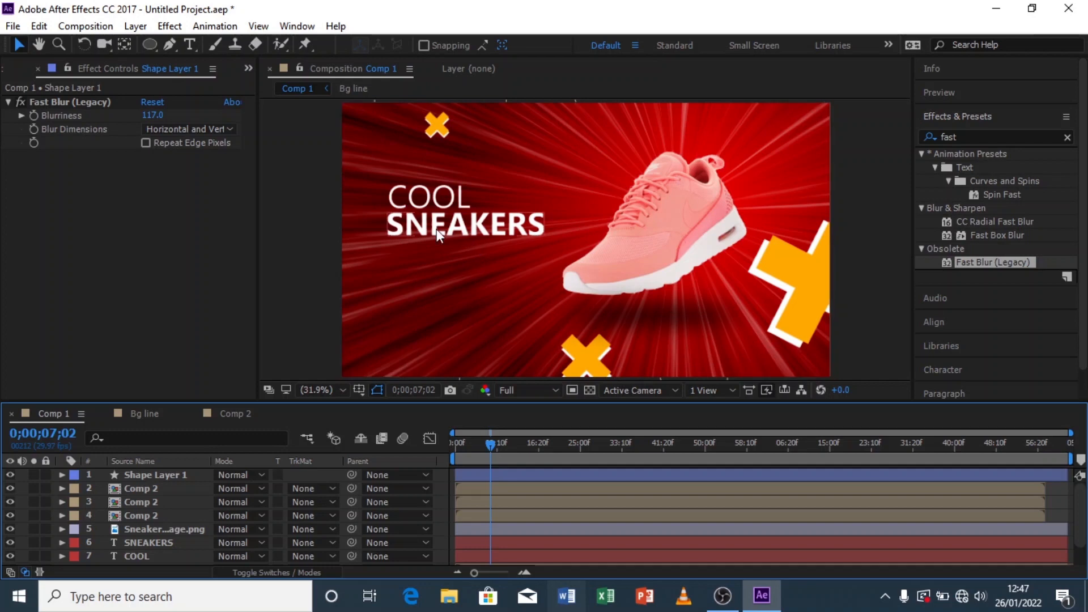
left_click(189, 45)
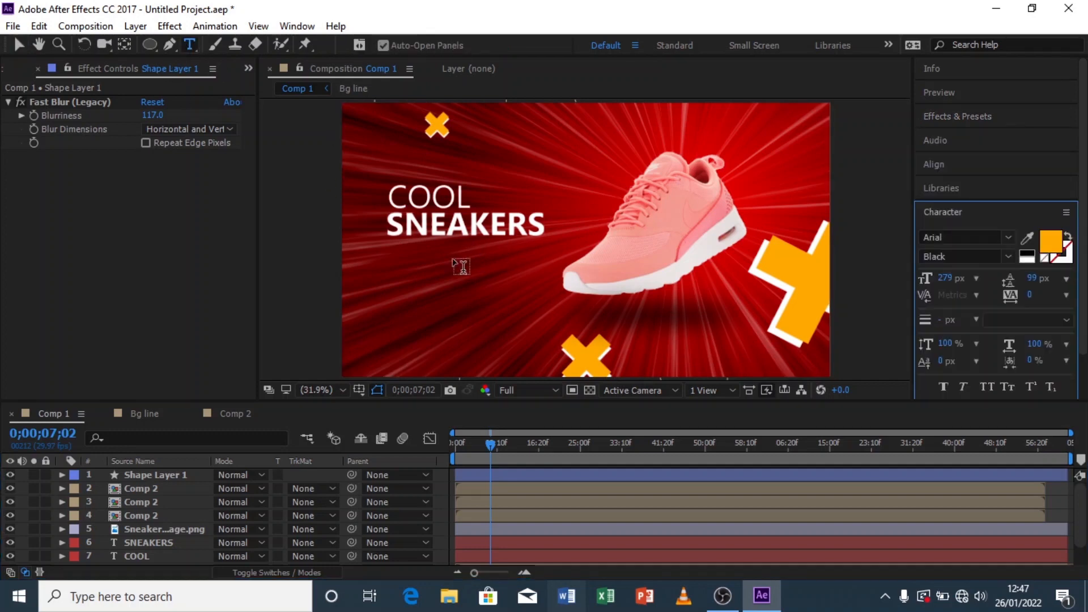
left_click(404, 264)
left_click(937, 279)
left_click_drag(930, 277, 795, 301)
left_click_drag(942, 284, 928, 278)
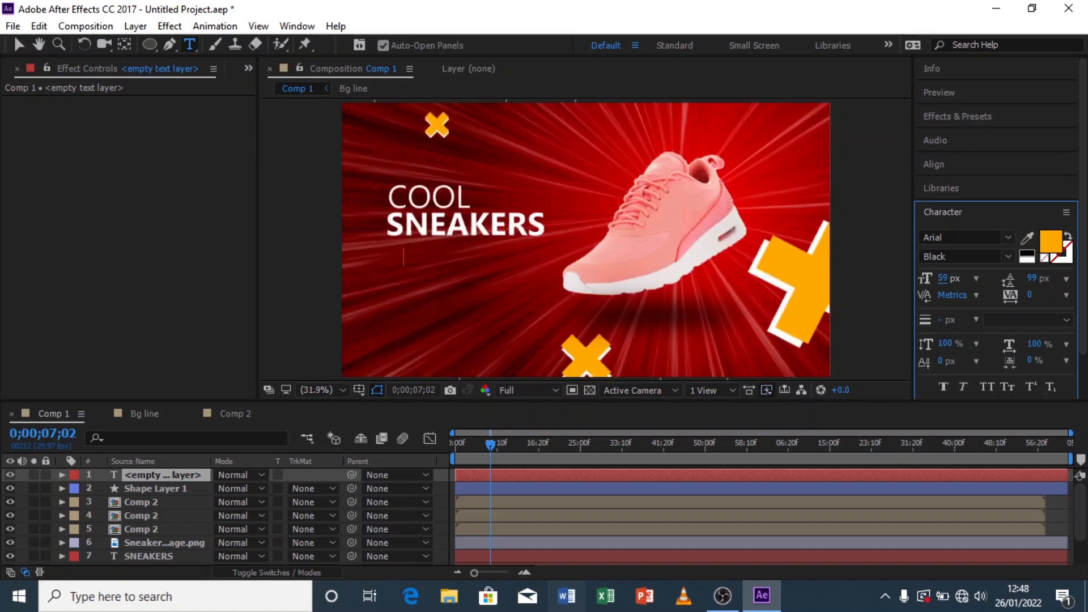
type("SNE")
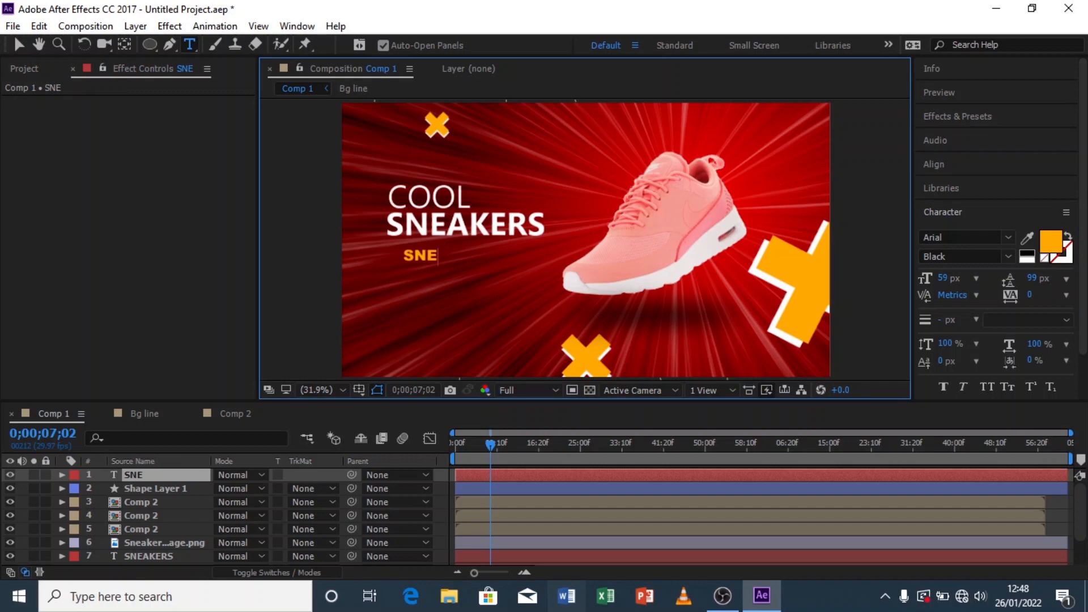
type("AKERS ARE")
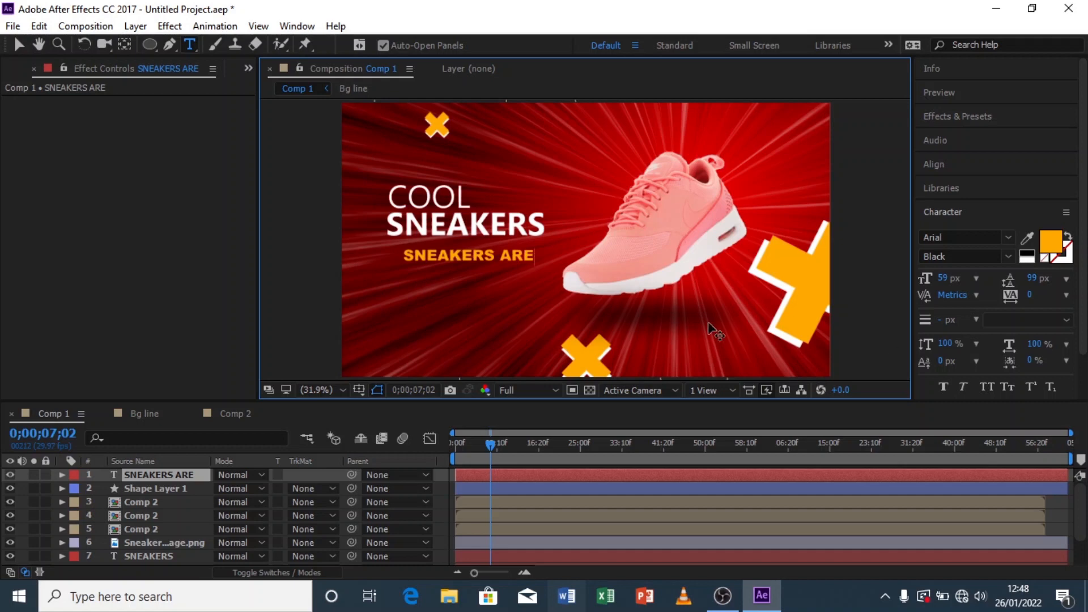
Step: Set the composition preview resolution to Quarter
left_click(557, 390)
left_click(544, 483)
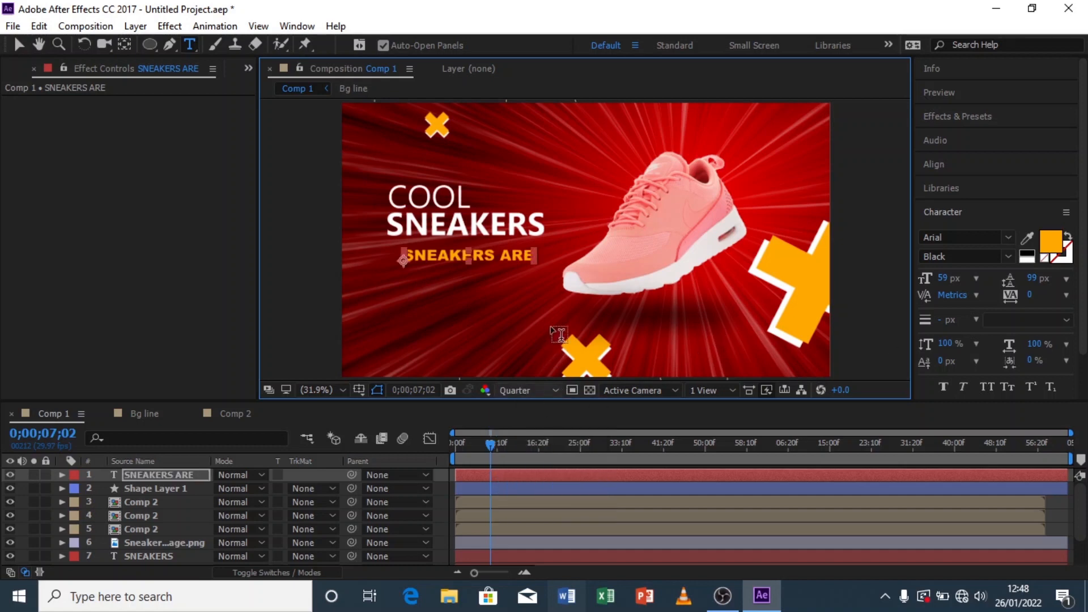
key("Caps_Lock")
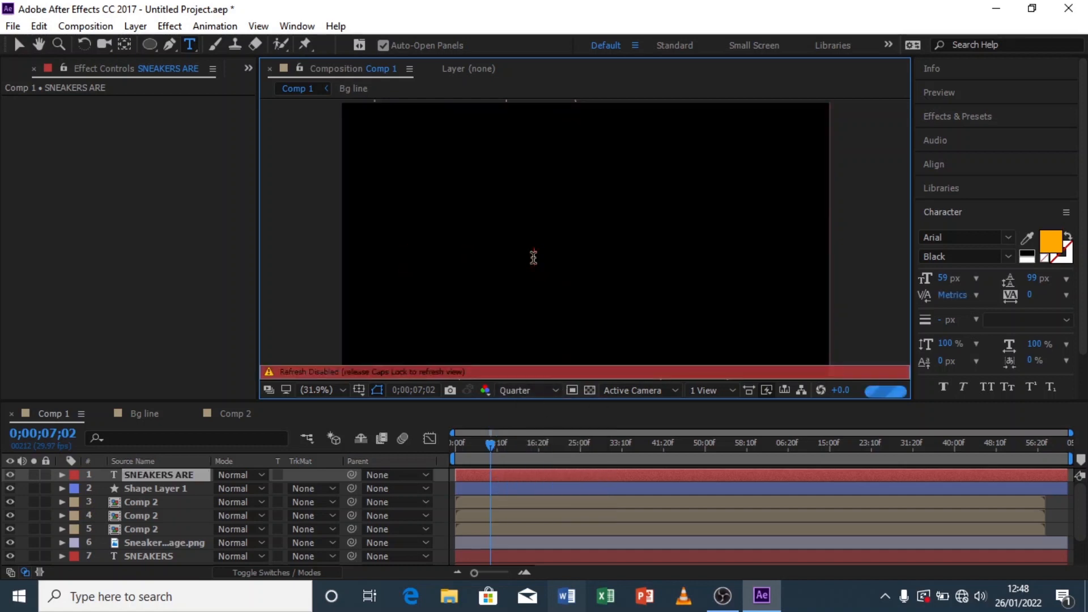
key("Caps_Lock")
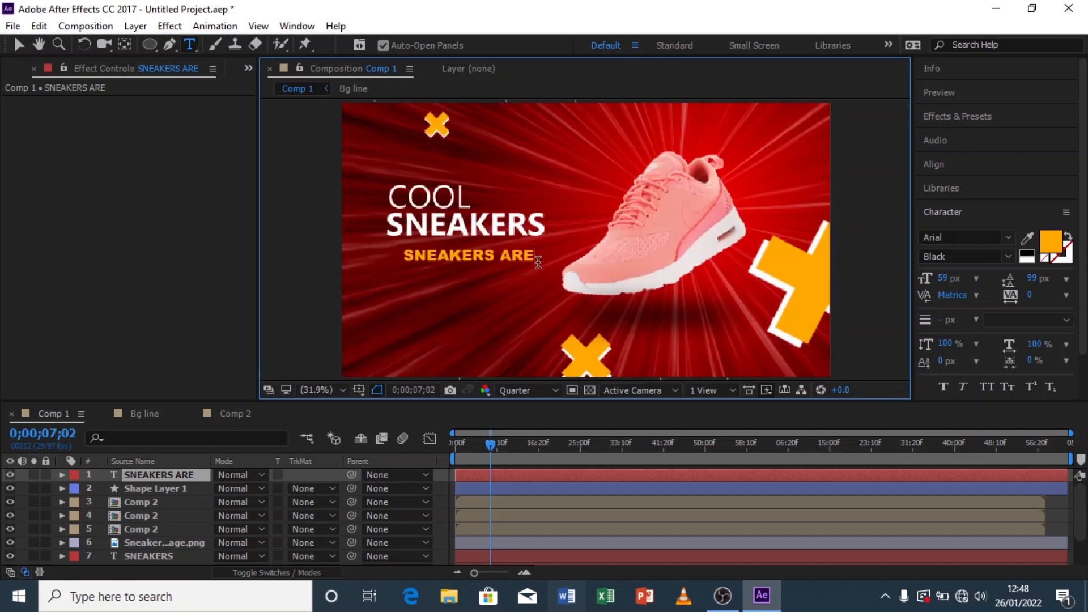
Step: Append AMAIZING to the text in capital letters
type("a")
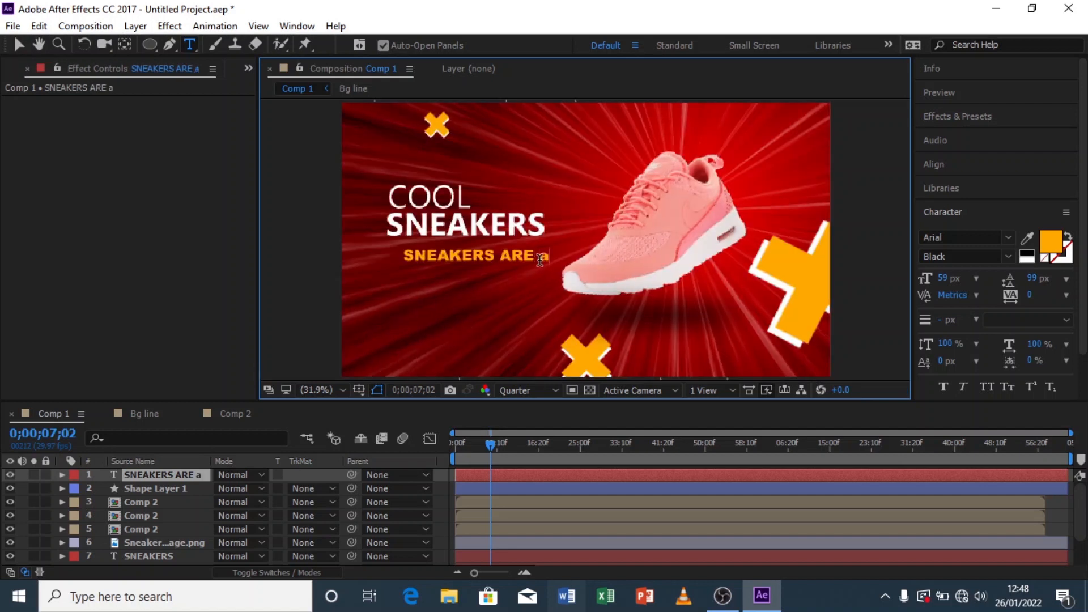
type("maizing")
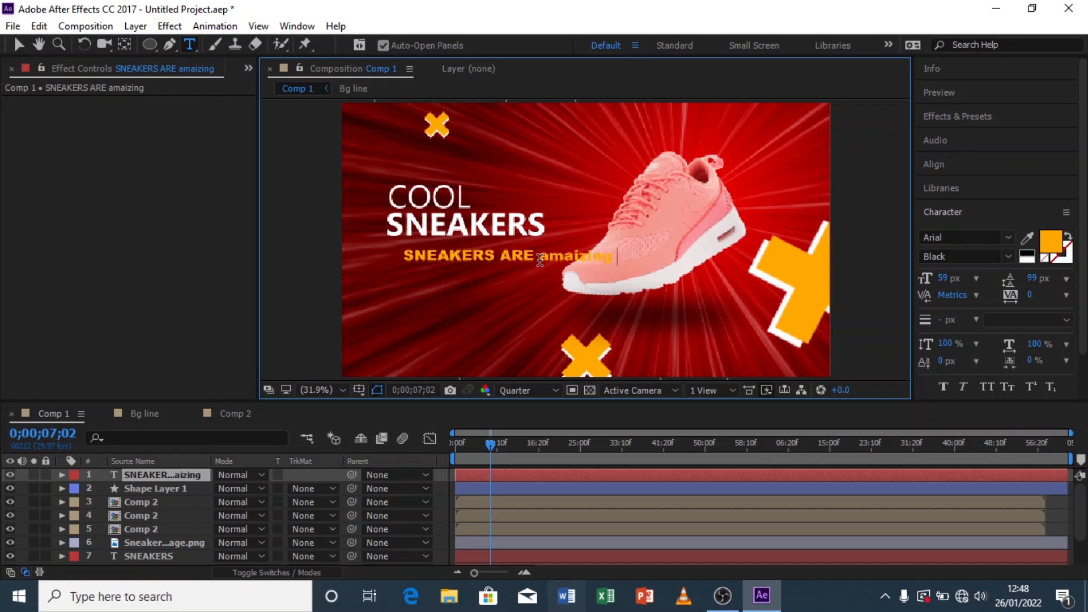
key("BackSpace")
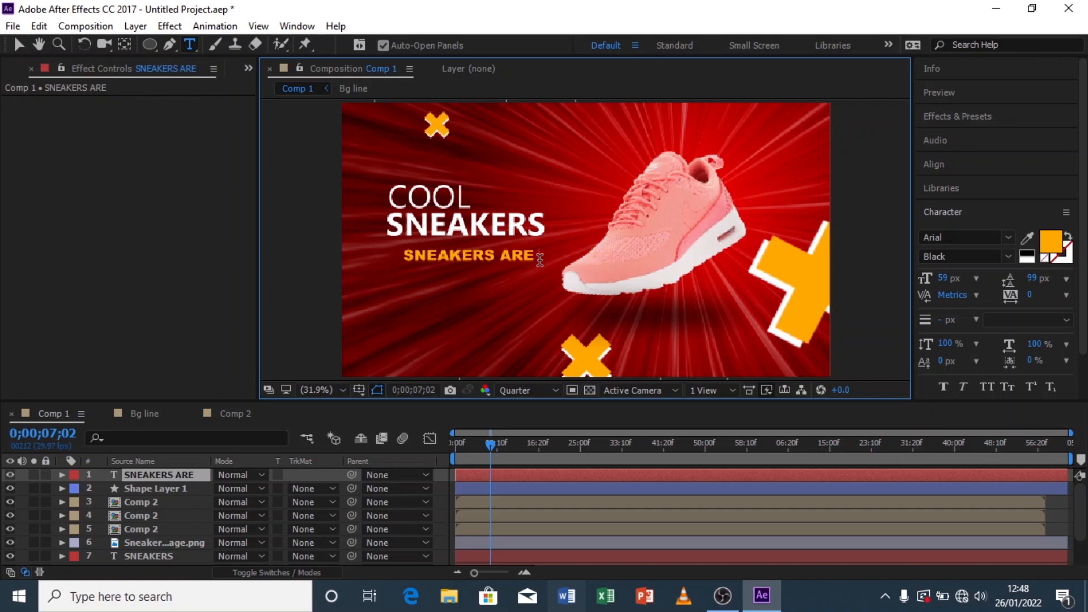
type("AMAI")
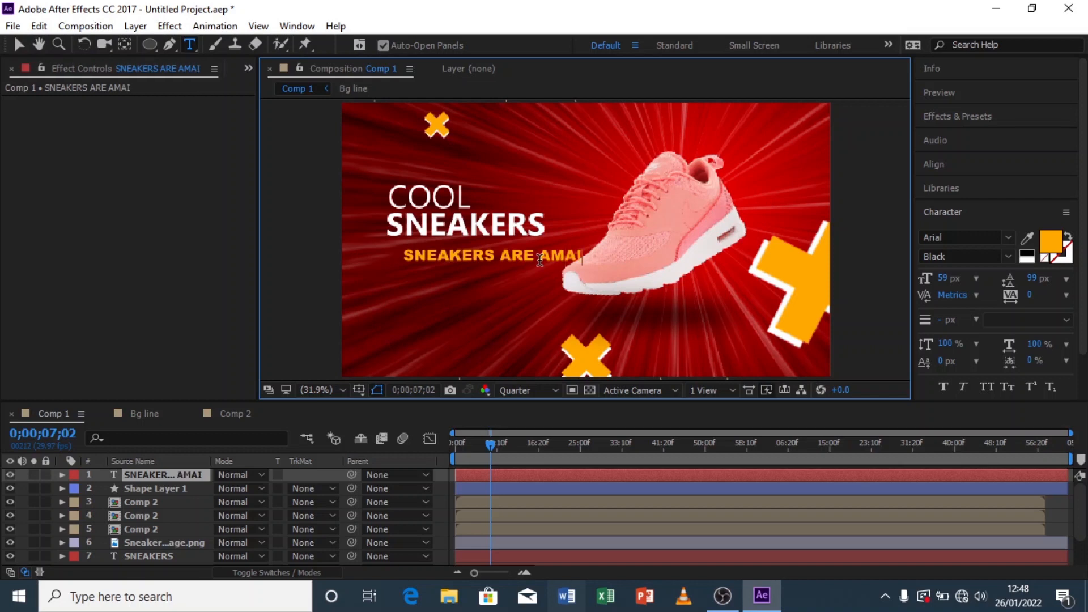
type("ZING")
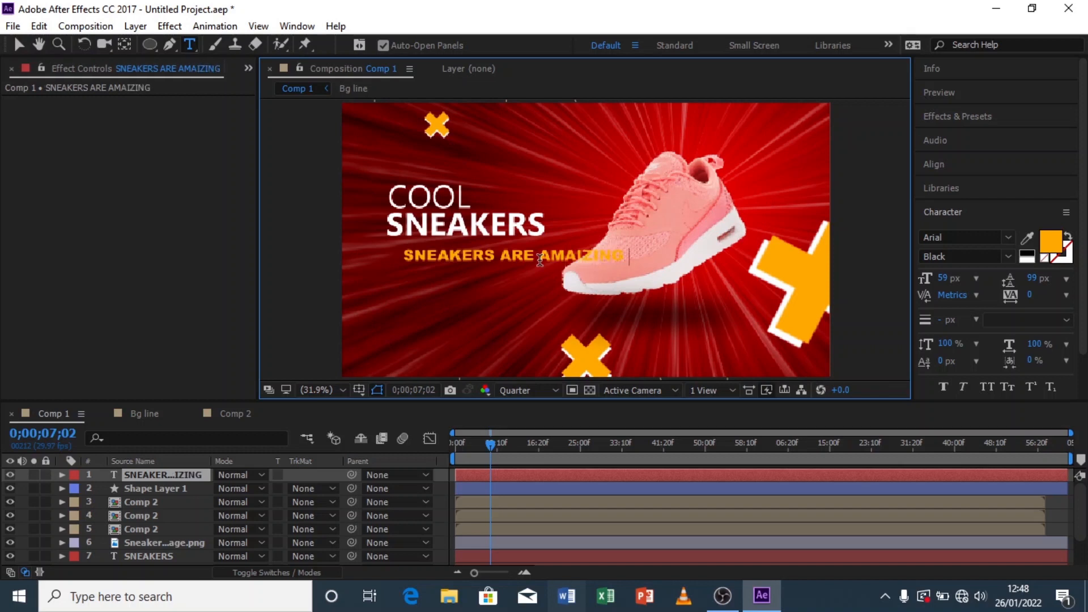
type(" AND COUL")
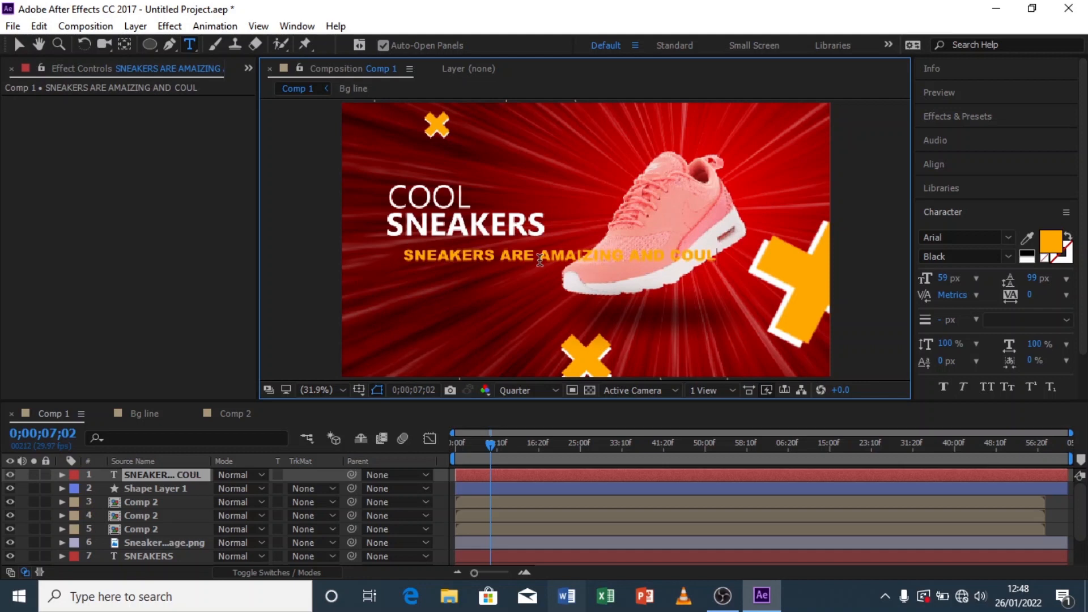
type("D HEL")
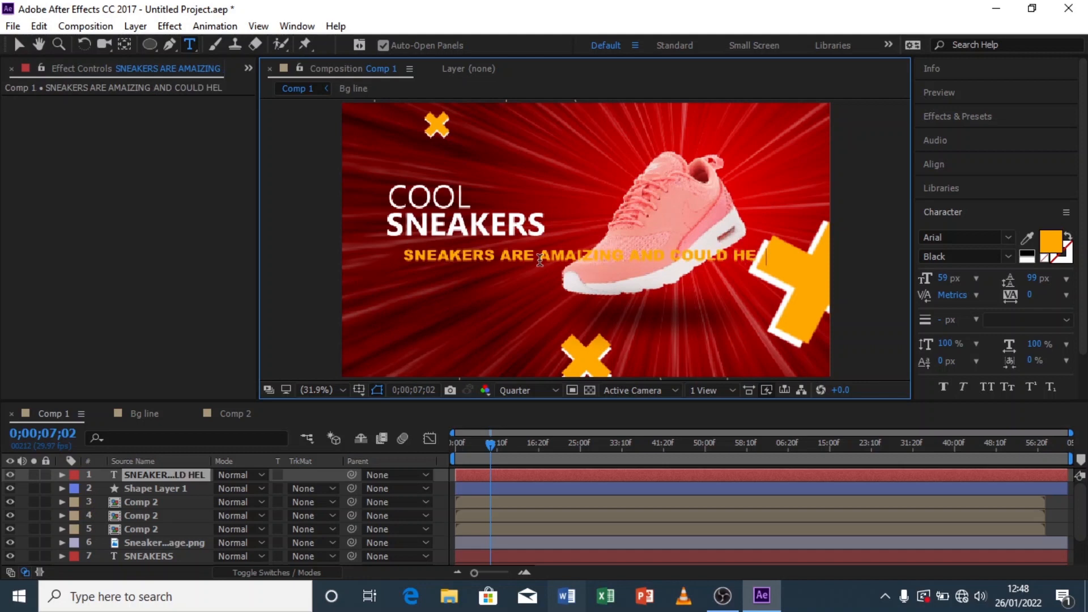
type("P")
Step: Continue the text with AND COULD, deleting the trial words HELP IN PHY typed after it
key("Return")
type("IN")
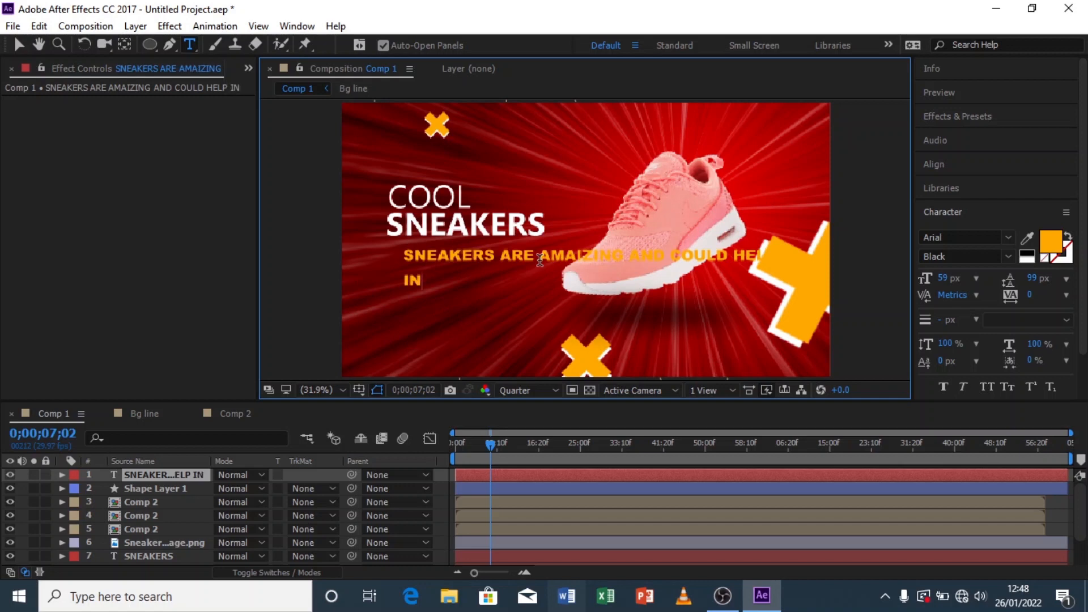
type(" PHY")
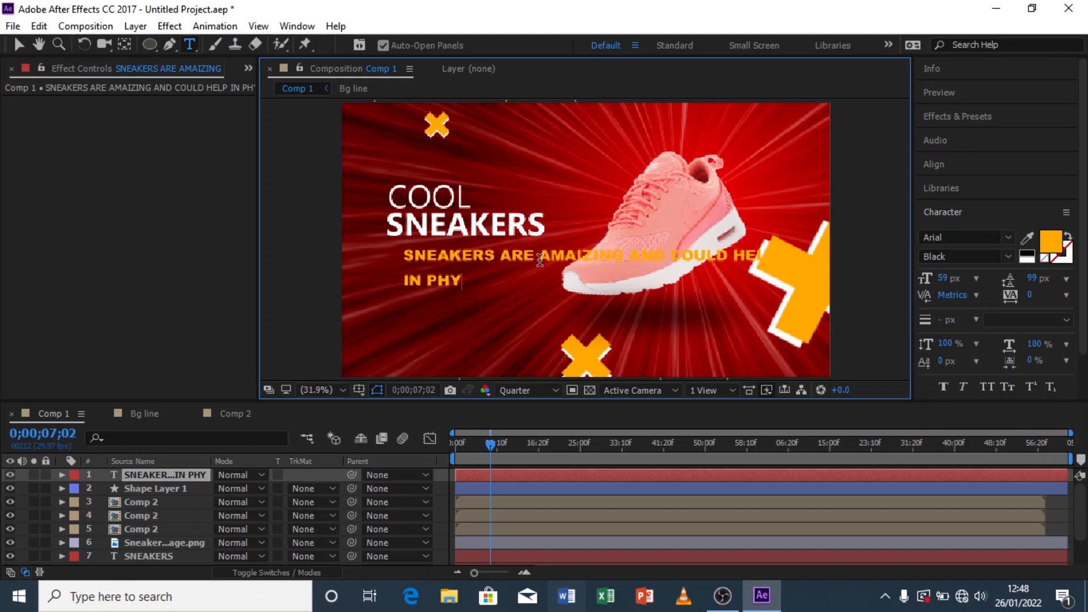
key("BackSpace")
key("BackSpace")
key("BackSpace")
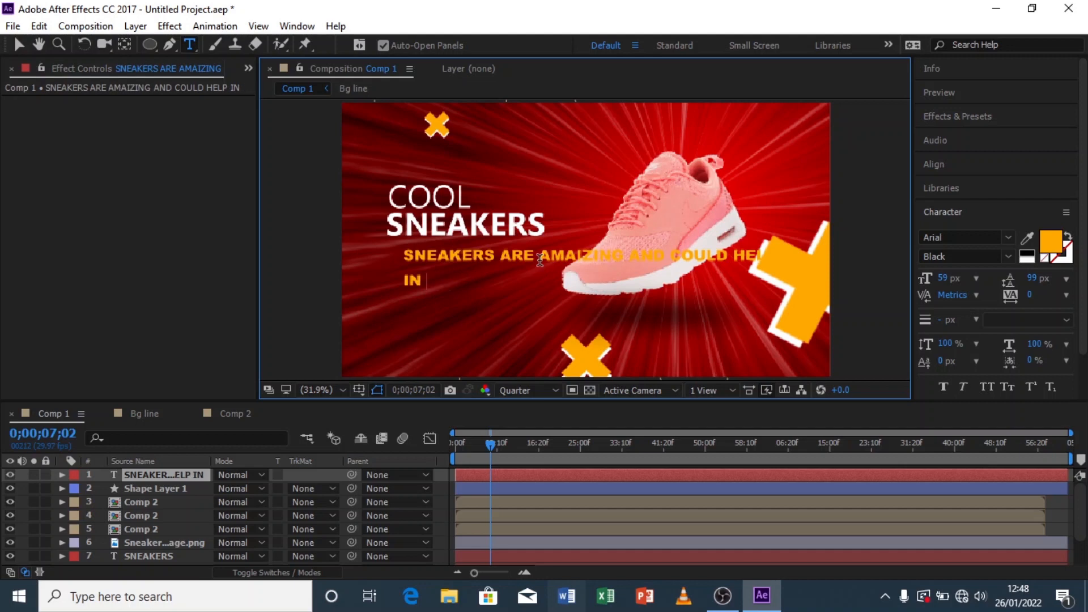
key("BackSpace")
key("BackSpace")
key("BackSpace")
key("BackSpace")
key("BackSpace")
key("BackSpace")
key("BackSpace")
key("BackSpace")
key("BackSpace")
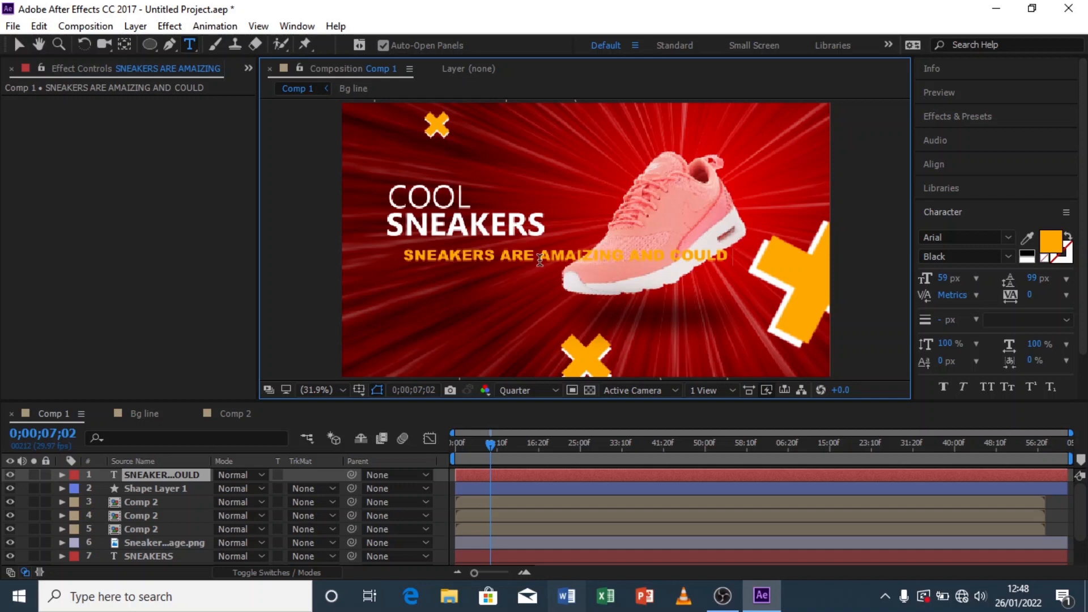
Step: Finish the text with WORK AS A GIFT TO ANYONE AND THEY WOULD LOVE THEM, running onto a second line
type("WORK AS")
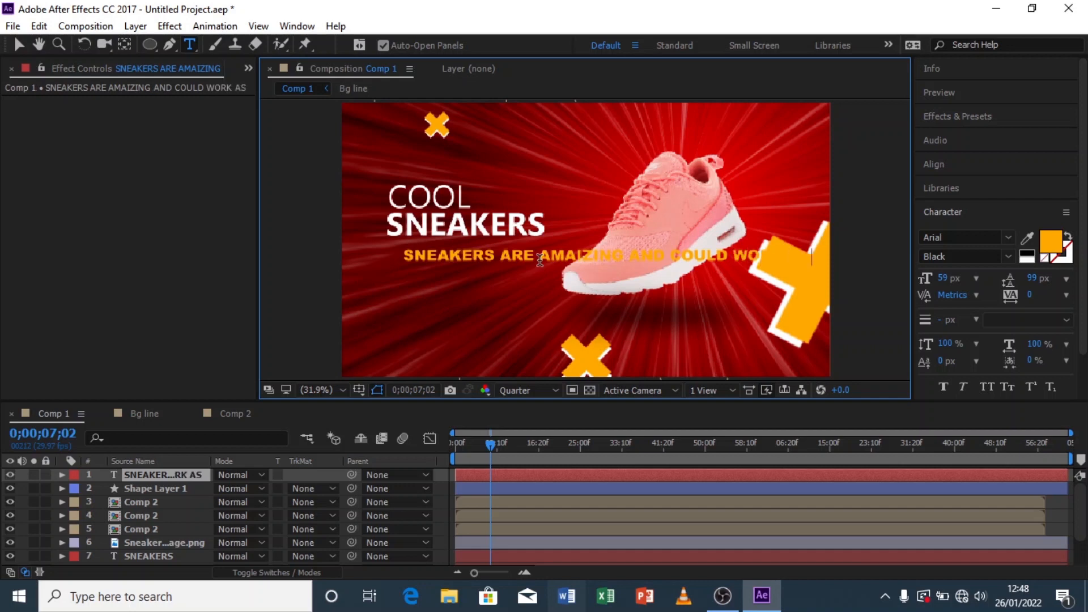
type(" A GO")
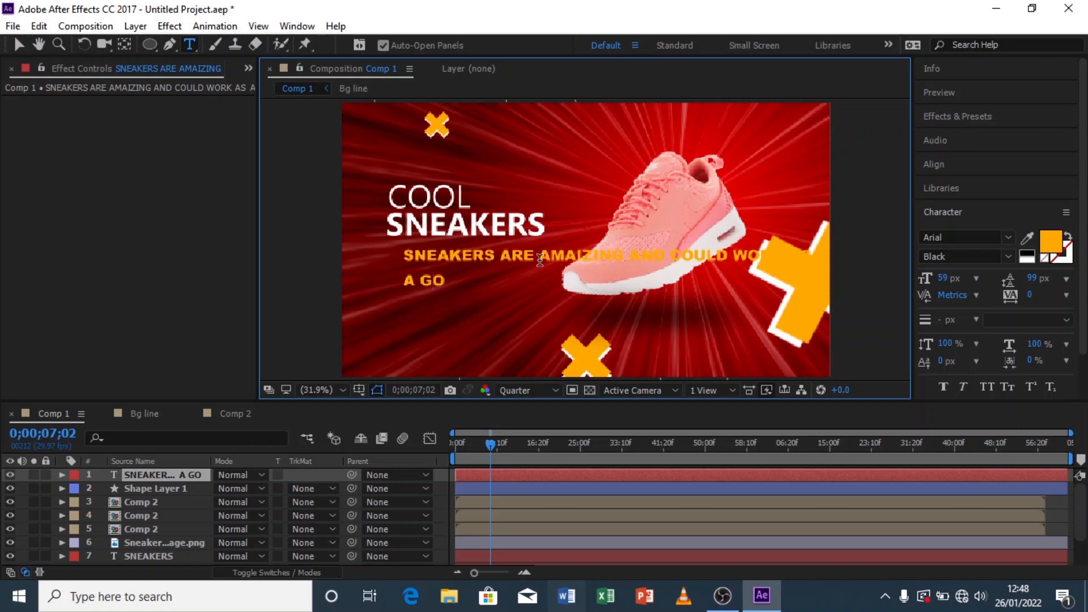
key("BackSpace")
type("IFT TO")
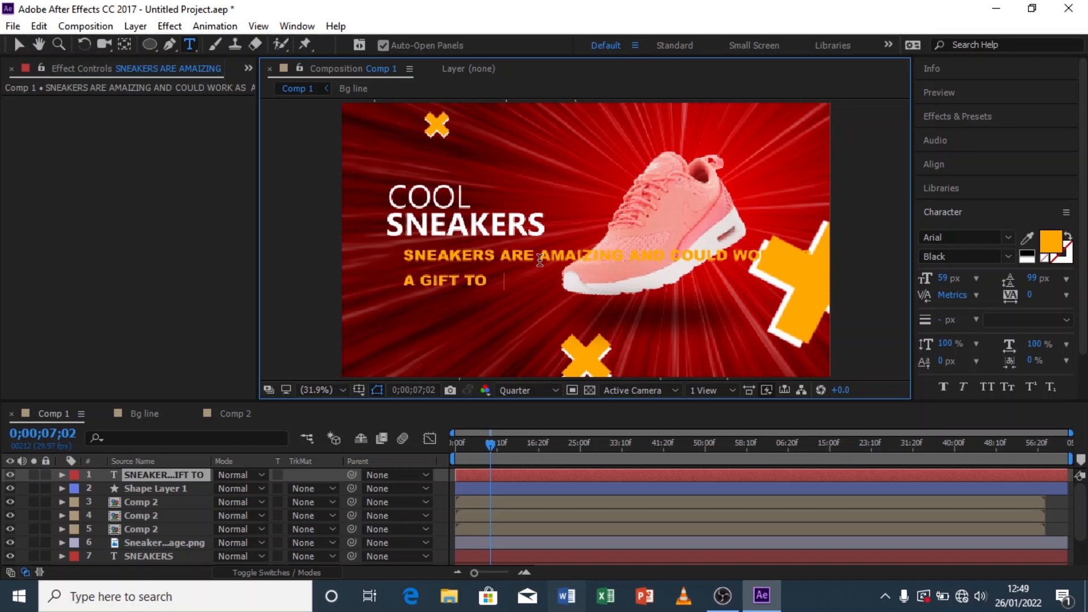
type(" ANYO")
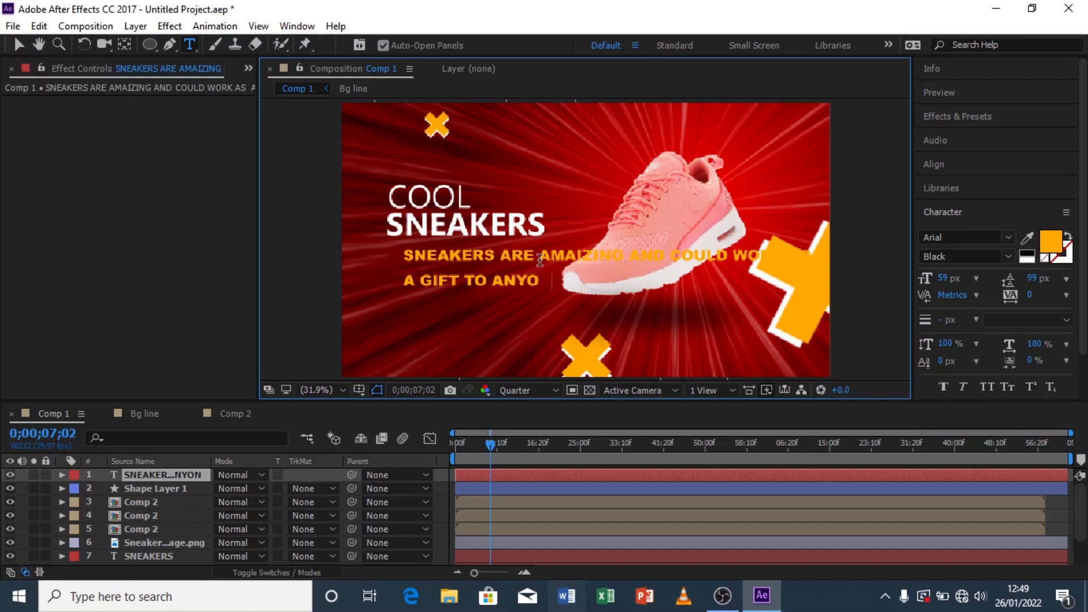
type("NE AND T")
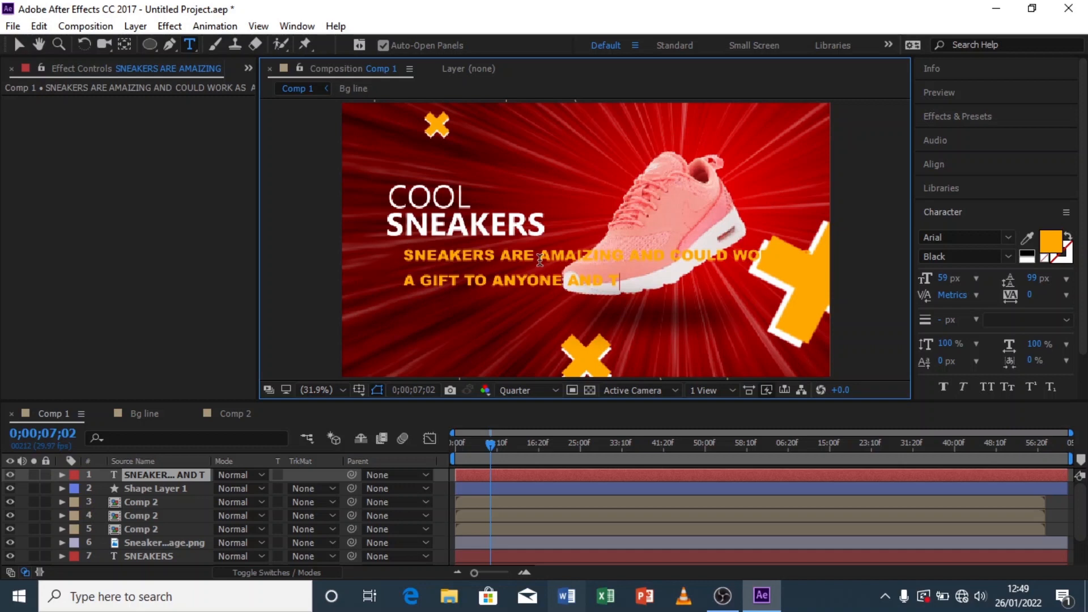
type("HEY")
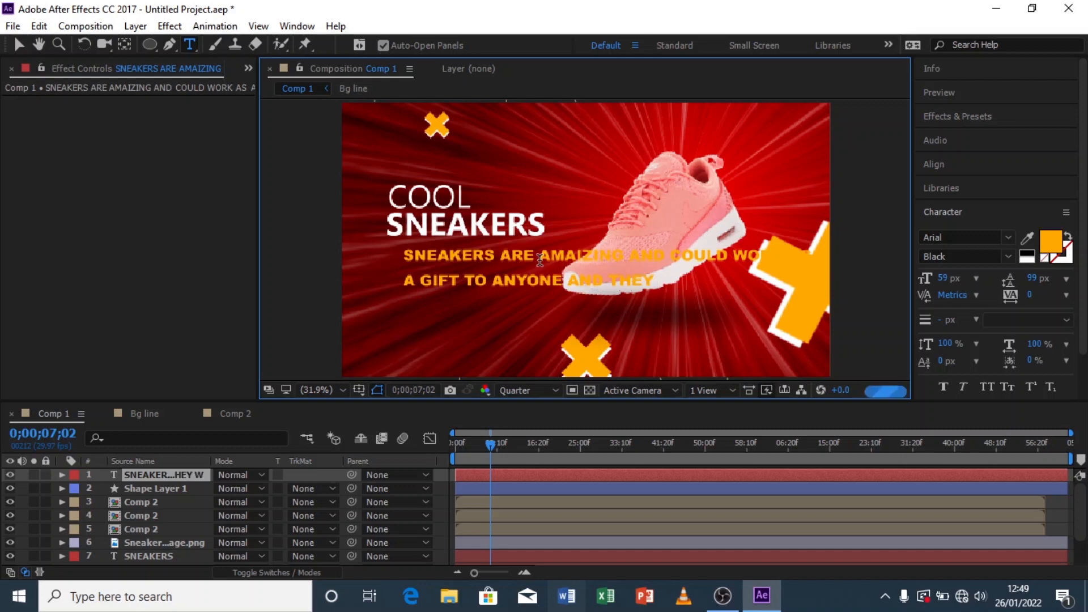
type(" WOULD")
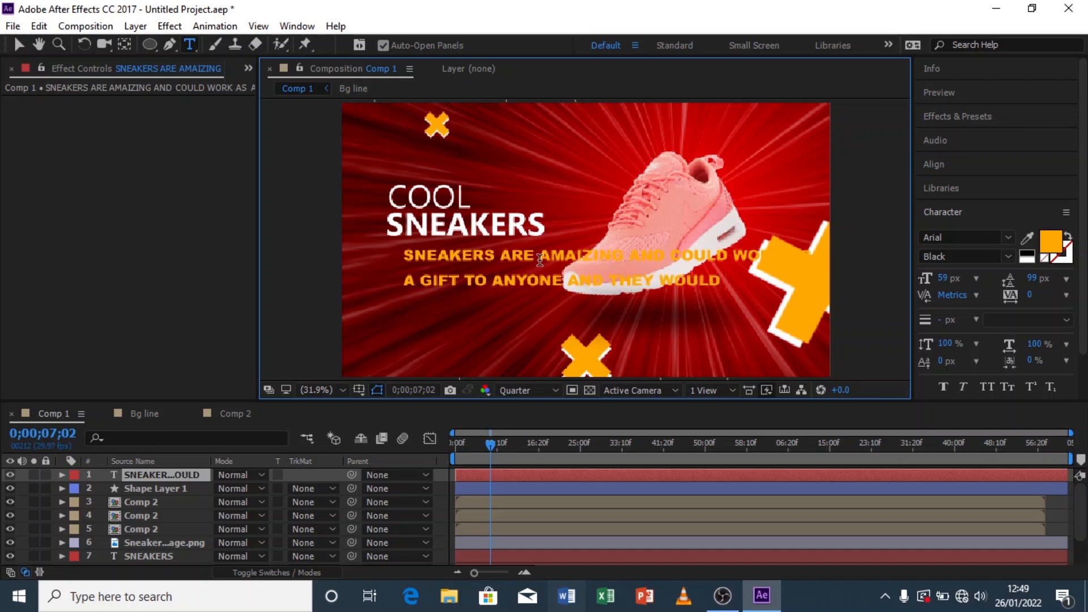
type(" LOVE THEM")
Step: Set the tagline text's leading to 68 px
left_click(18, 44)
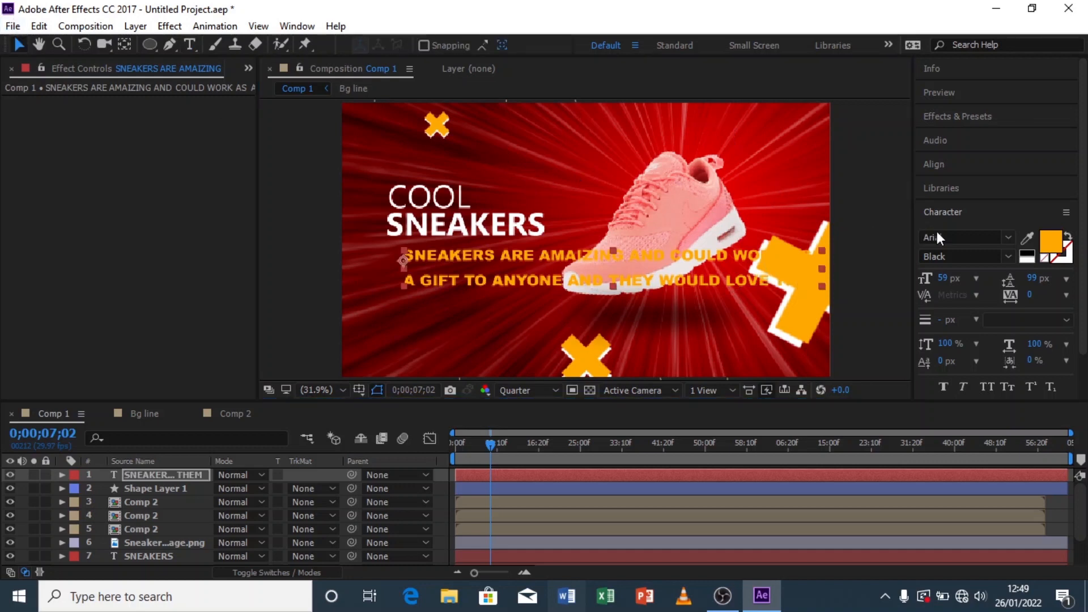
left_click_drag(1020, 278, 1012, 278)
key("Caps_Lock")
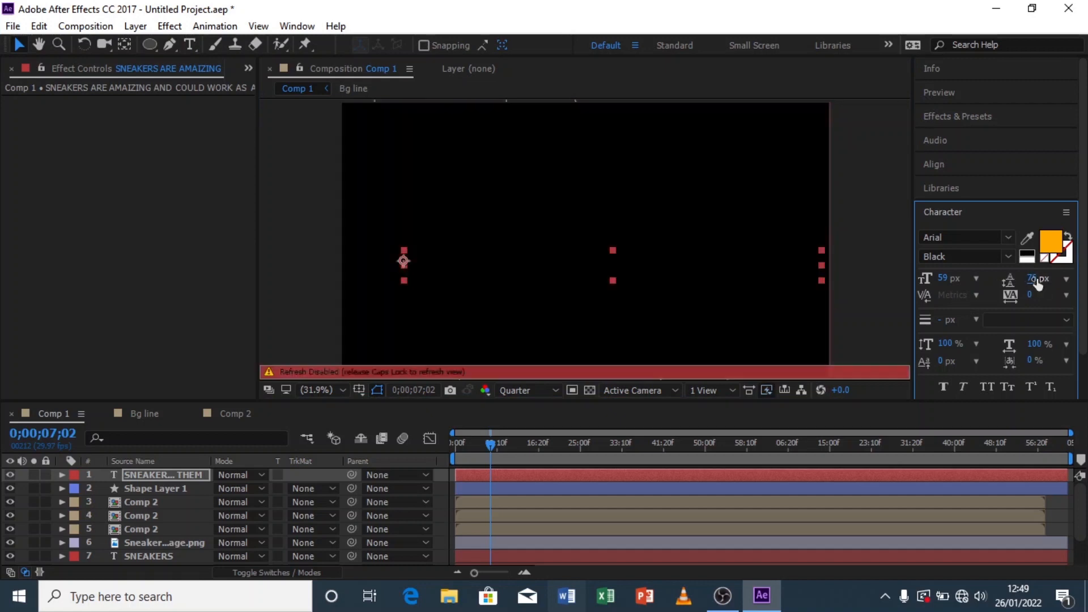
key("Caps_Lock")
left_click_drag(1037, 282, 1027, 279)
Step: Change the tagline's fill colour to white and its font style to Bold
left_click(1027, 237)
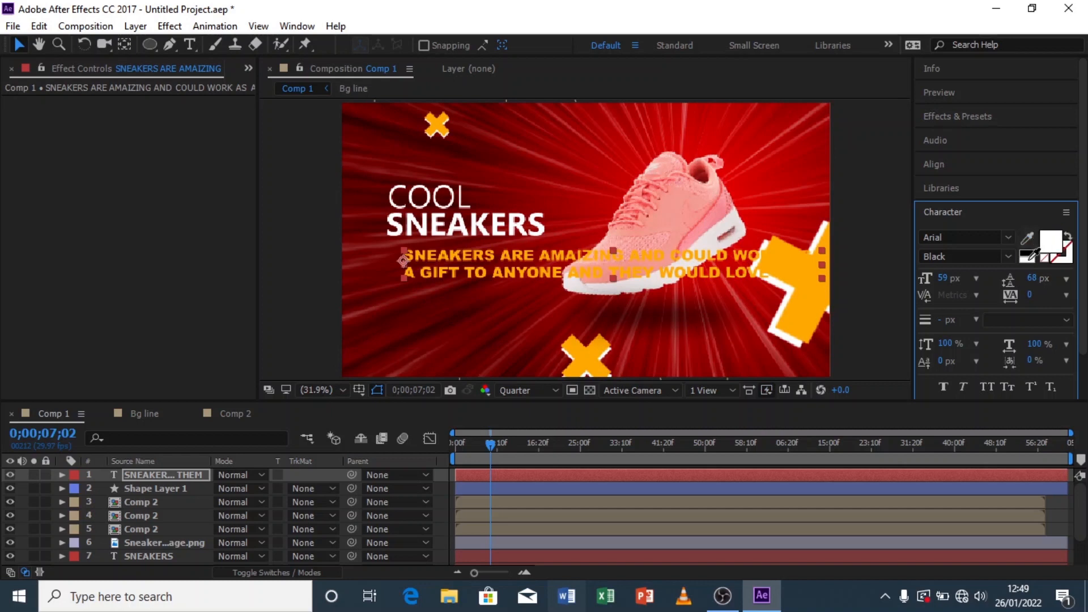
left_click(1028, 253)
left_click(1007, 257)
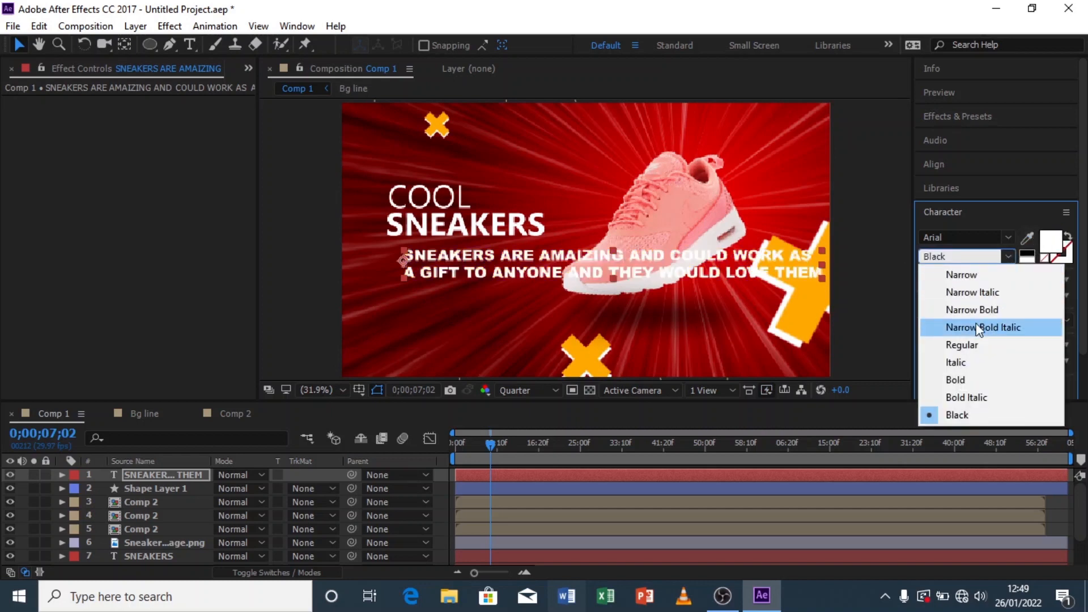
left_click(985, 346)
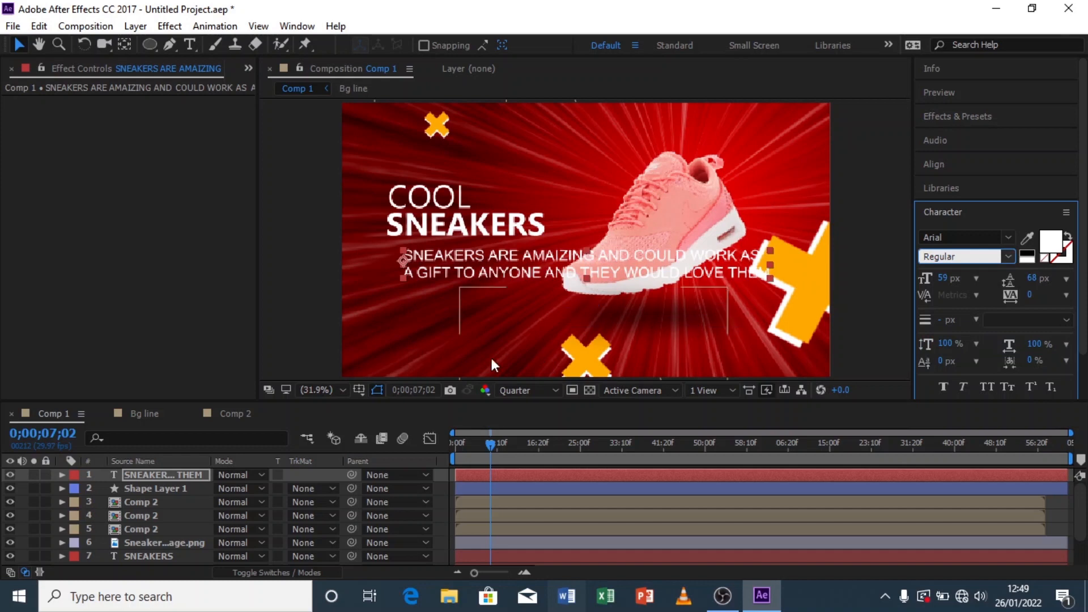
left_click(1008, 257)
left_click(970, 384)
Step: Scale the tagline layer to 45% and move it up just under the SNEAKERS title
key("s")
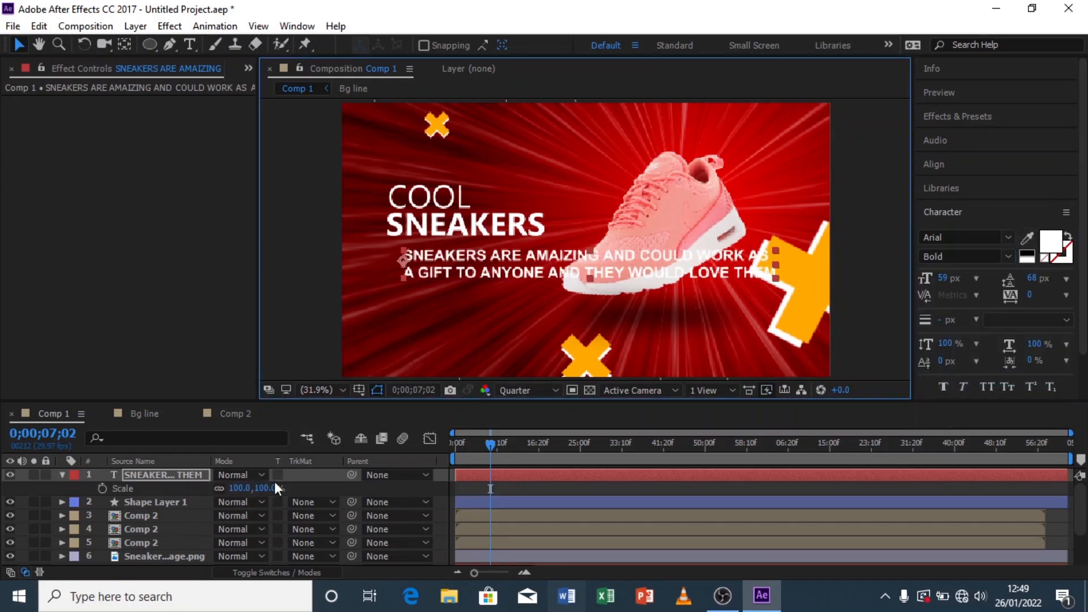
left_click_drag(273, 491, 239, 497)
left_click_drag(537, 260, 505, 246)
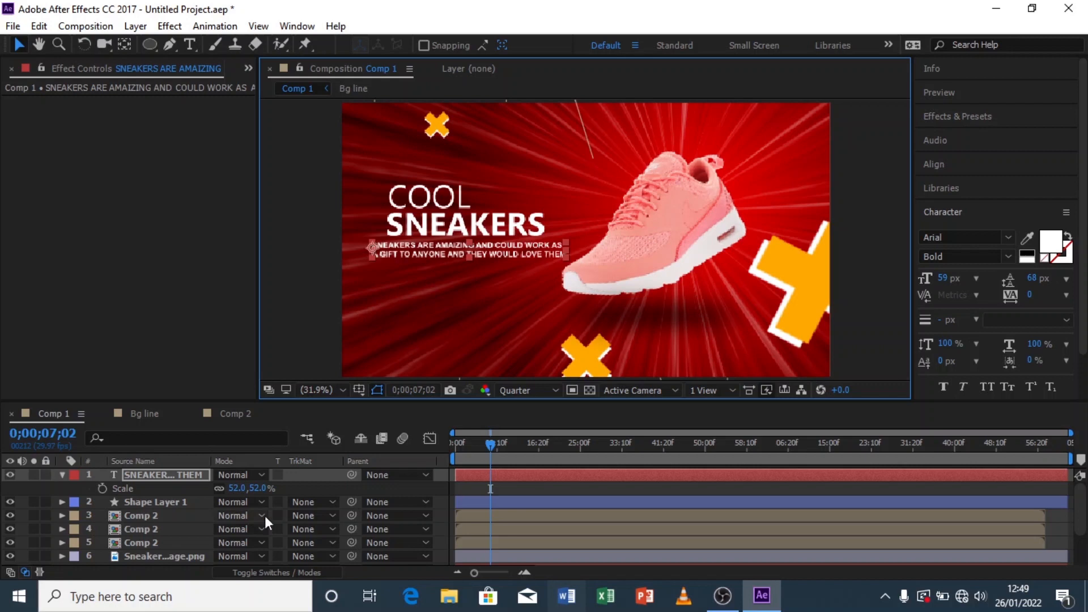
left_click_drag(255, 492, 250, 492)
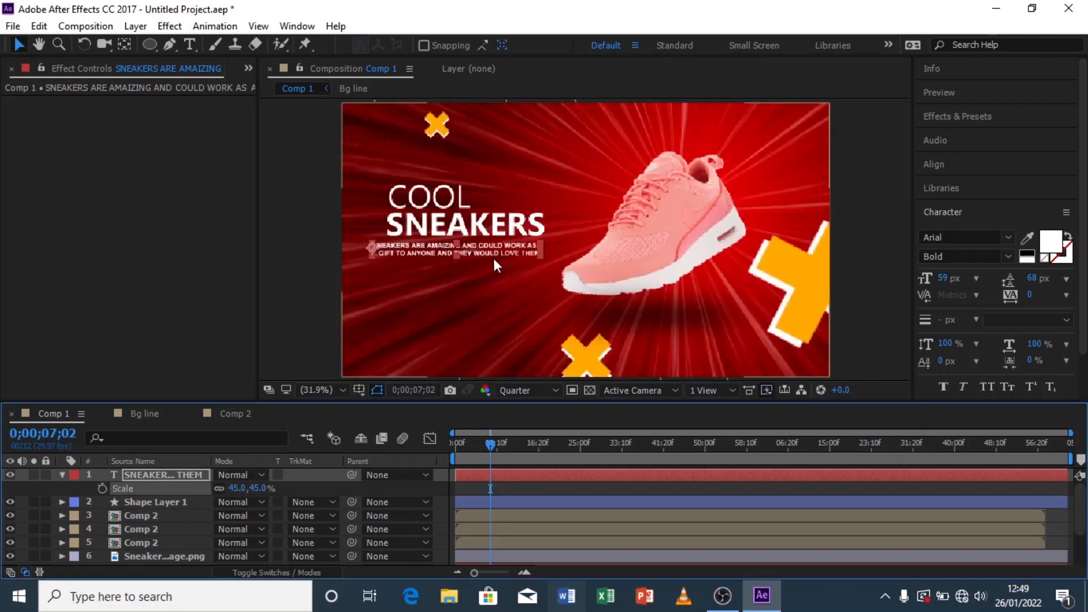
Step: Change the tagline's font to Ebrima and nudge the tagline slightly into place under the title
left_click_drag(500, 253, 511, 257)
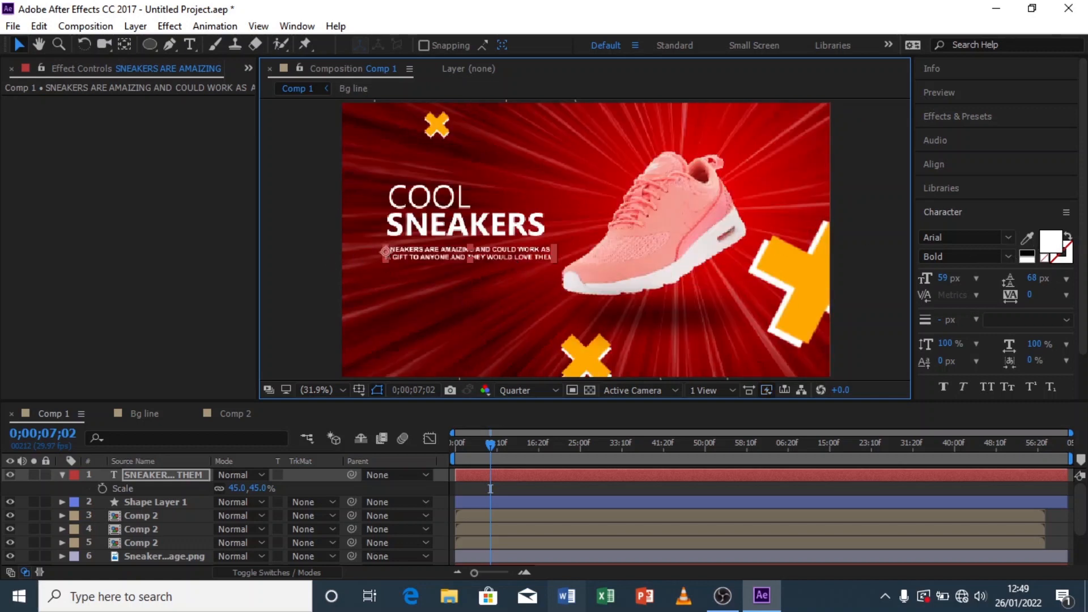
left_click(983, 237)
type("Ebrima")
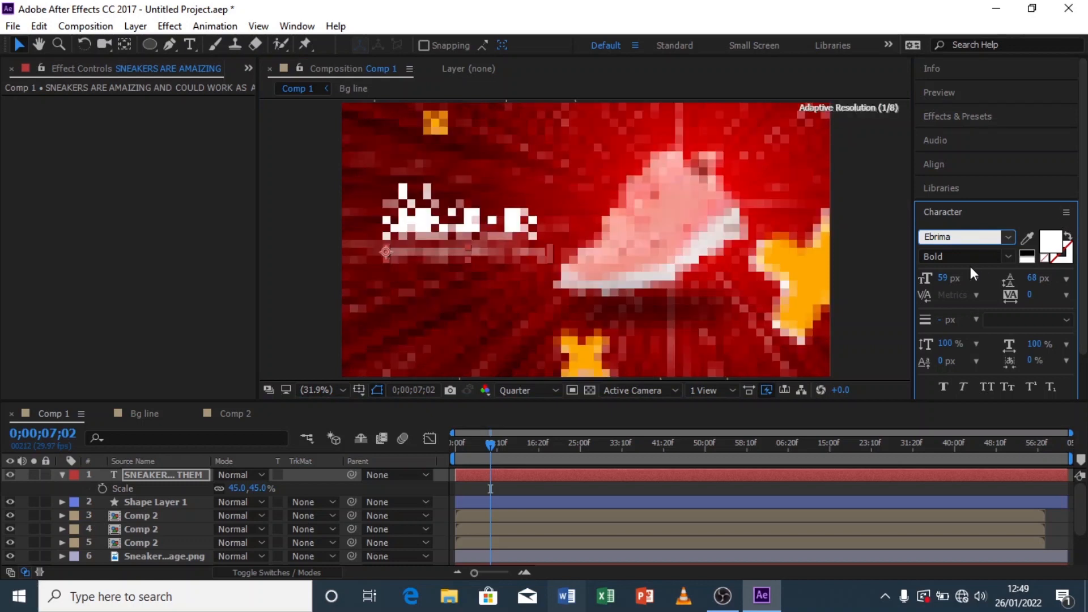
left_click(993, 277)
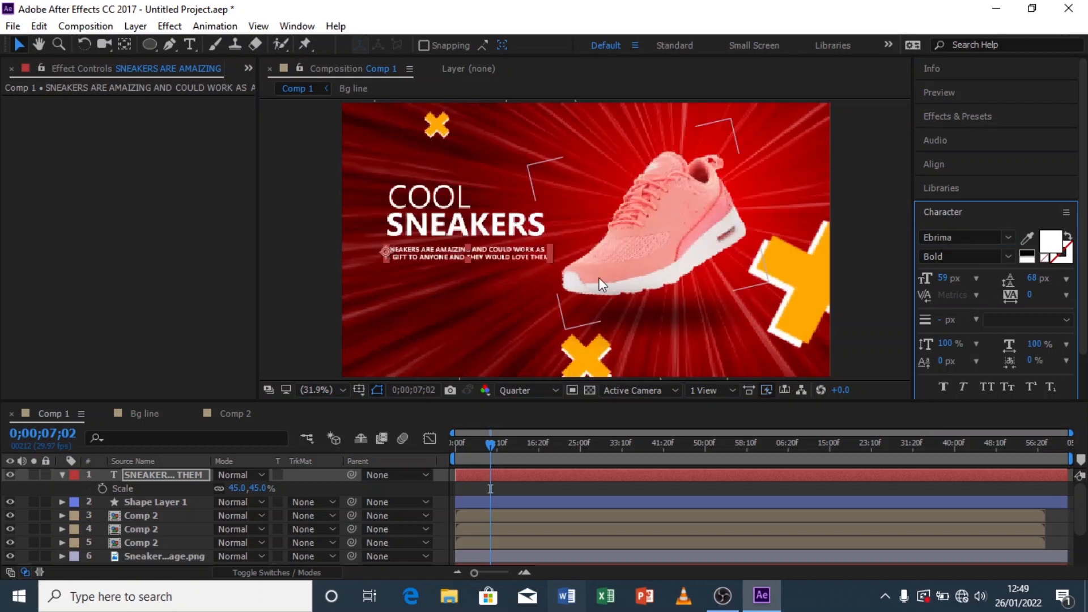
left_click(506, 253)
left_click_drag(507, 255, 506, 251)
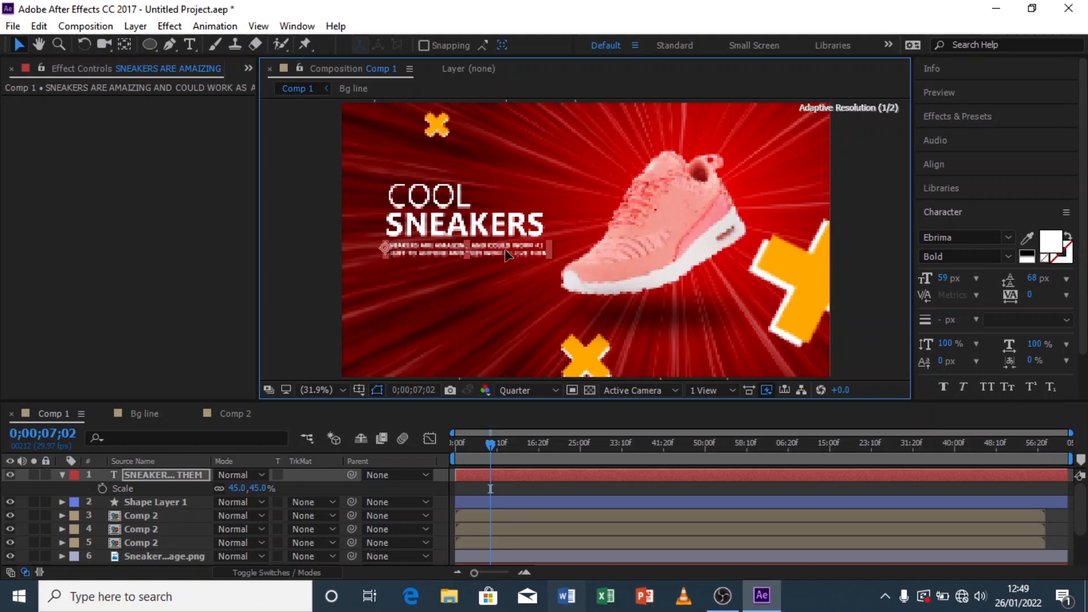
left_click(279, 250)
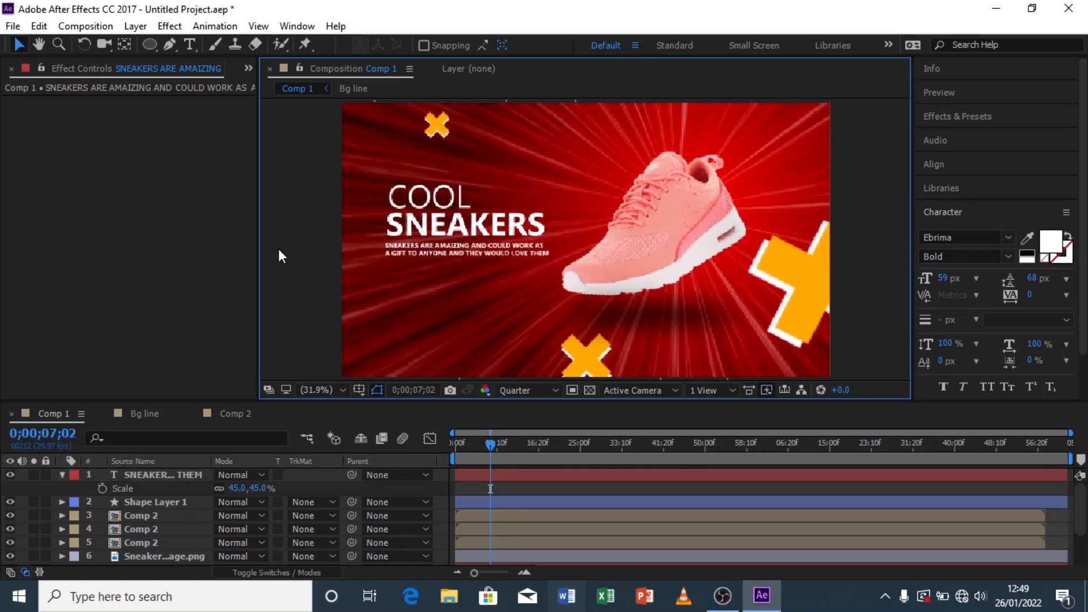
Step: Switch the preview resolution to Full and back to Quarter, collapsing the tagline layer
left_click(521, 390)
left_click(547, 435)
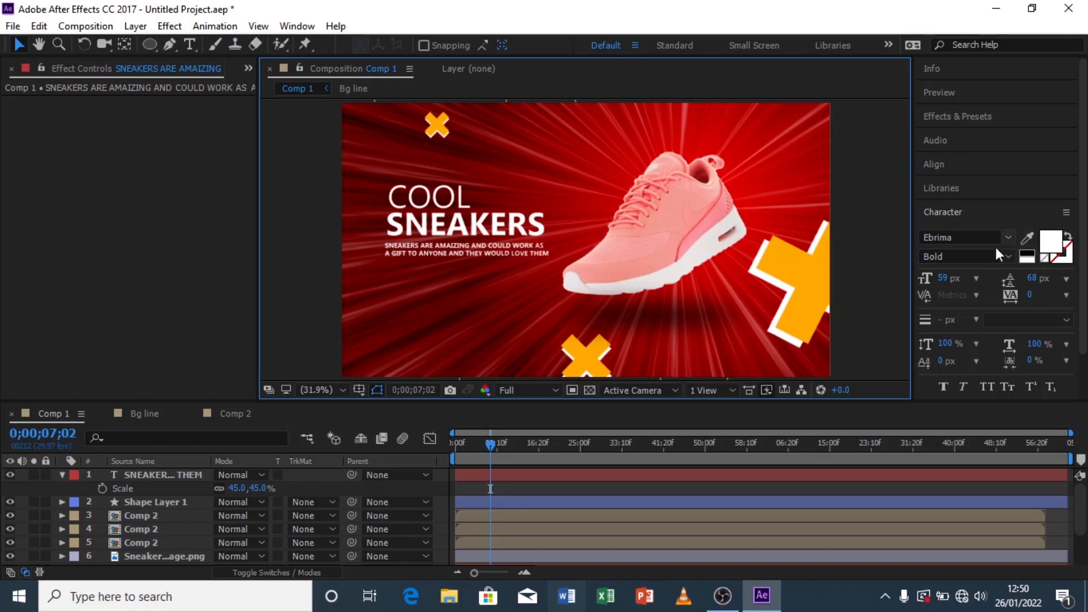
left_click(61, 476)
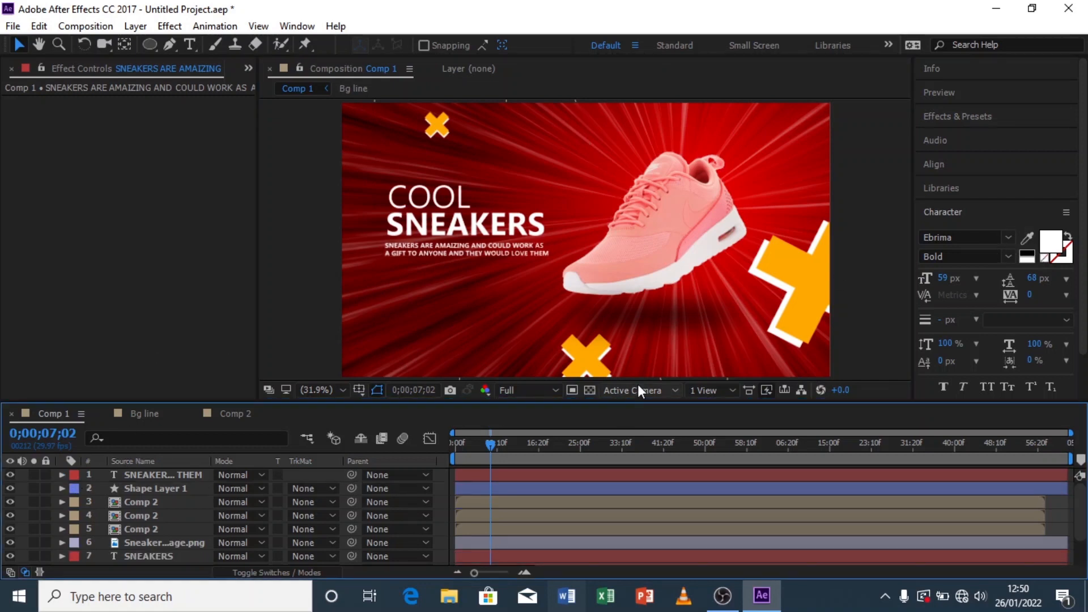
left_click(554, 390)
left_click(554, 486)
Step: Preview the composition's animation from the start several times
left_click_drag(490, 443, 440, 450)
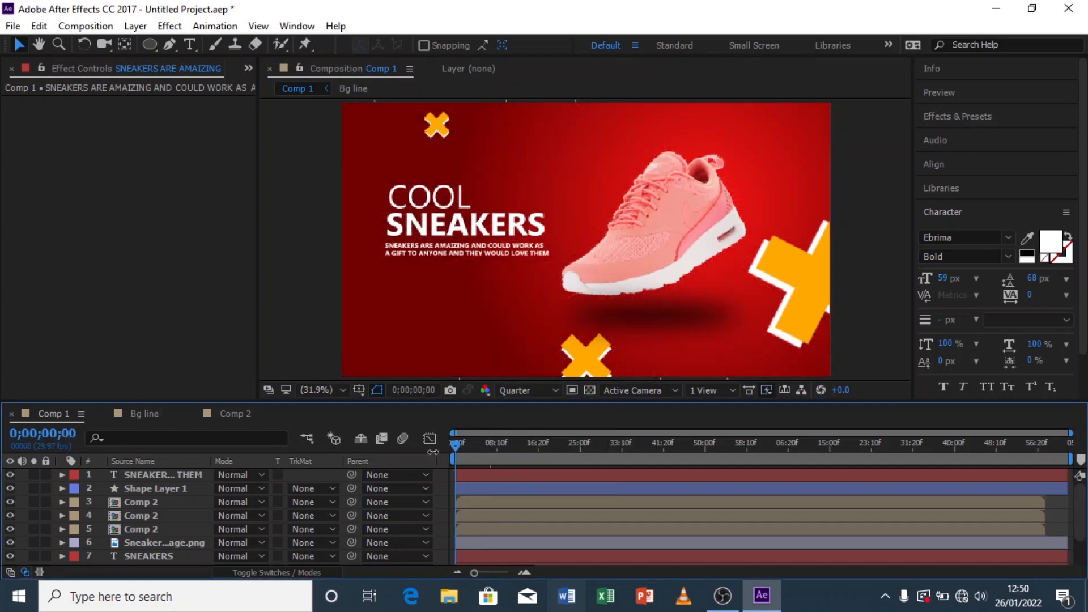
key("space")
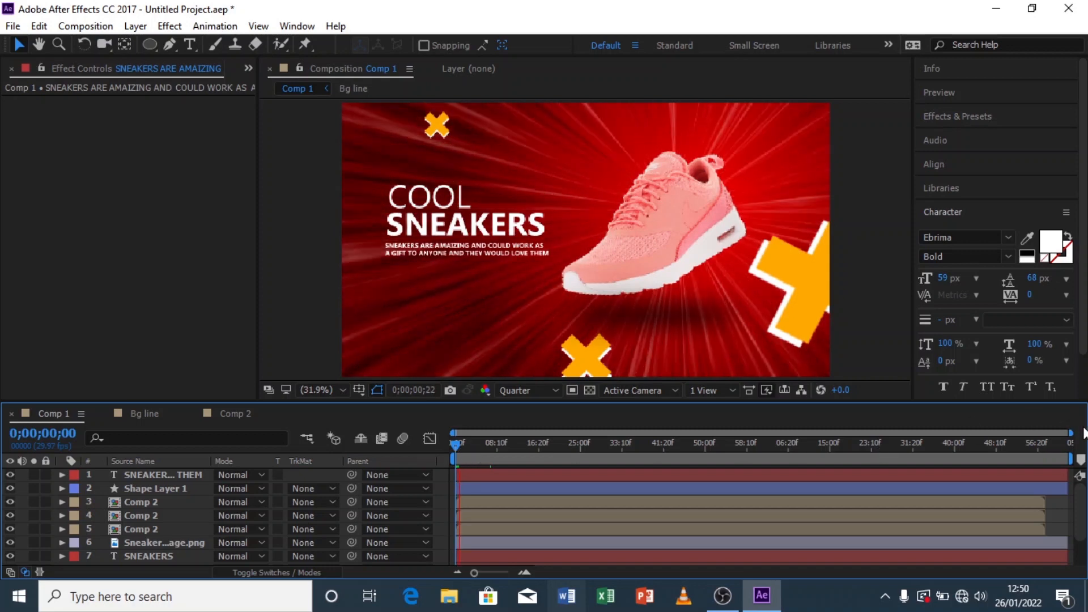
left_click_drag(775, 434, 606, 433)
key("space")
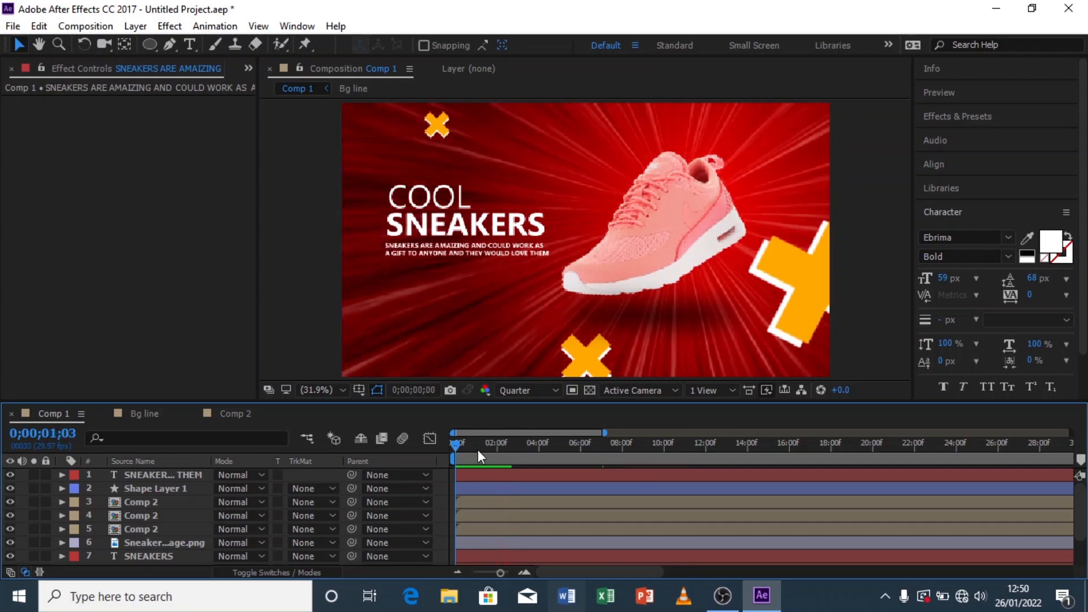
key("space")
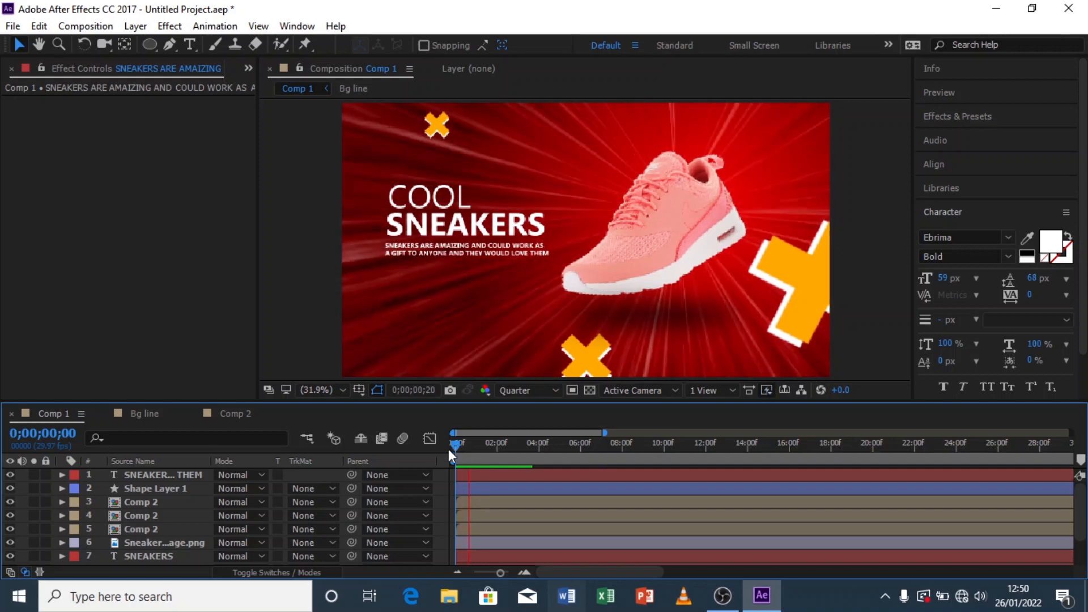
left_click_drag(498, 449, 414, 456)
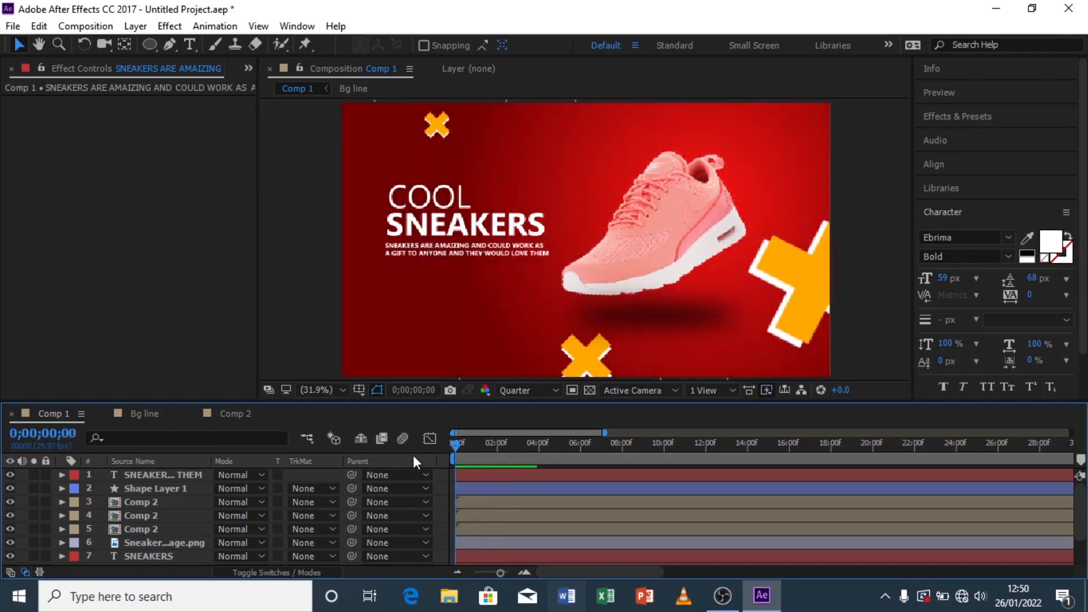
key("space")
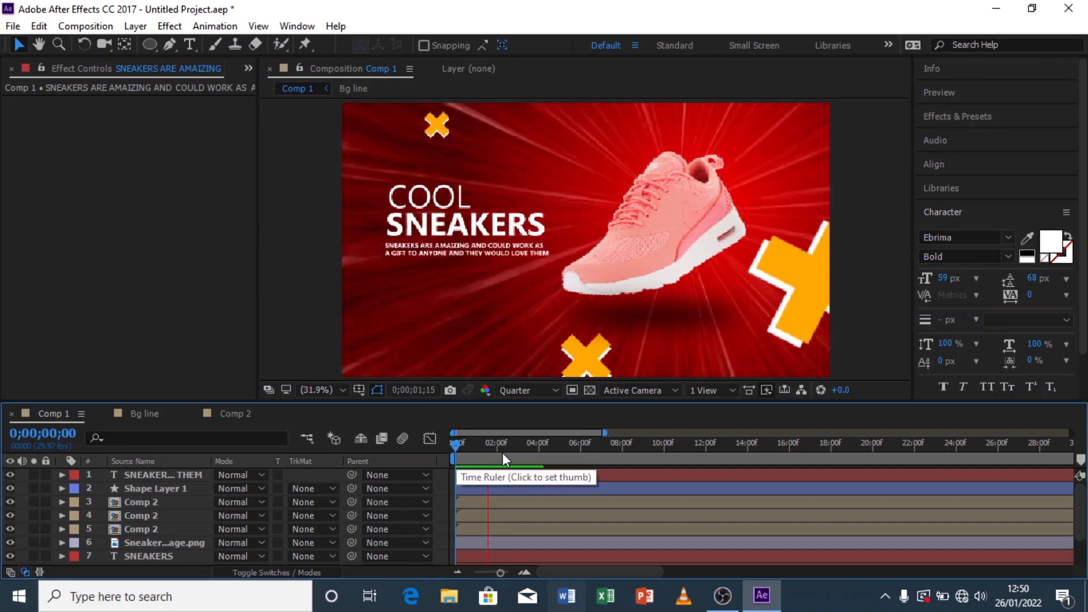
key("space")
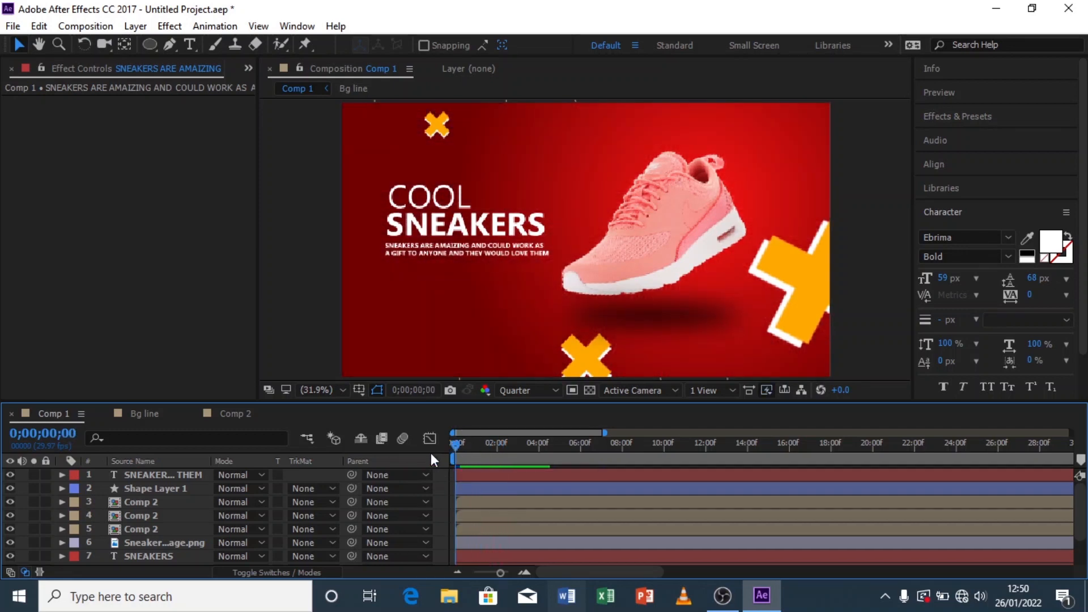
key("space")
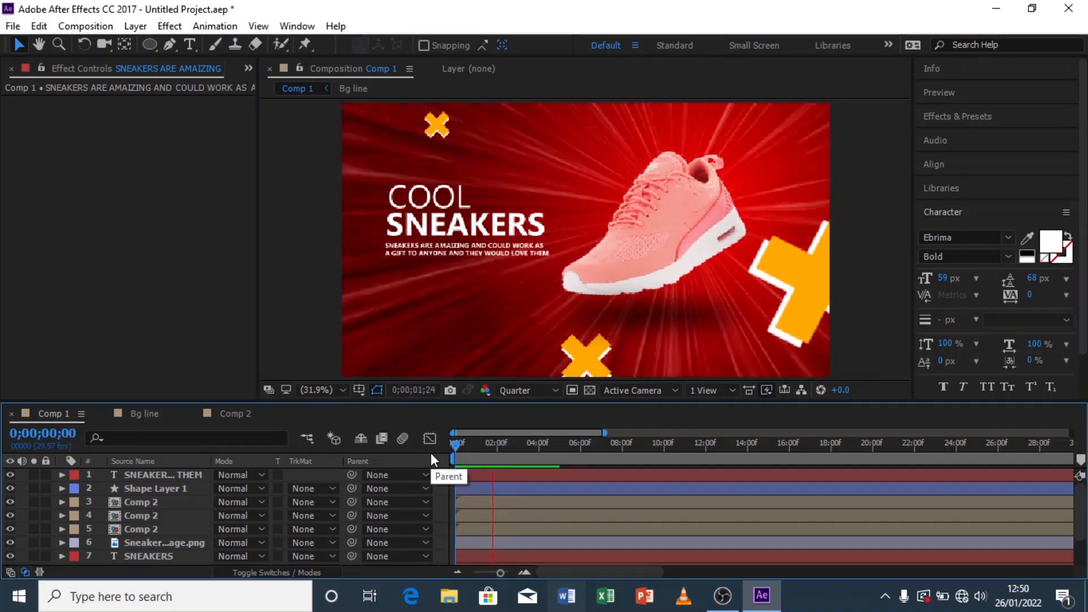
left_click(460, 447)
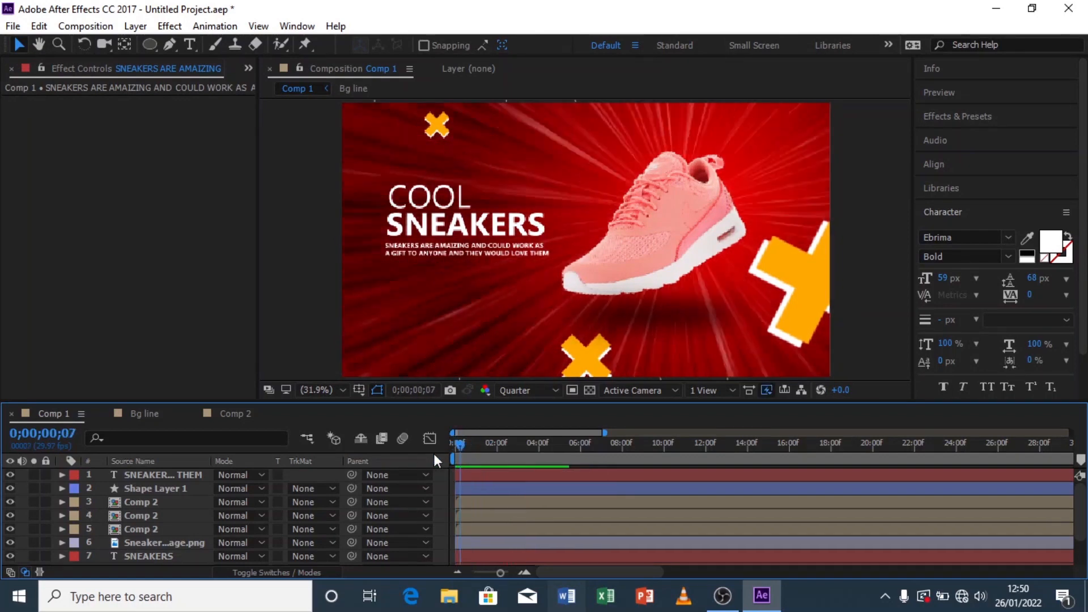
key("space")
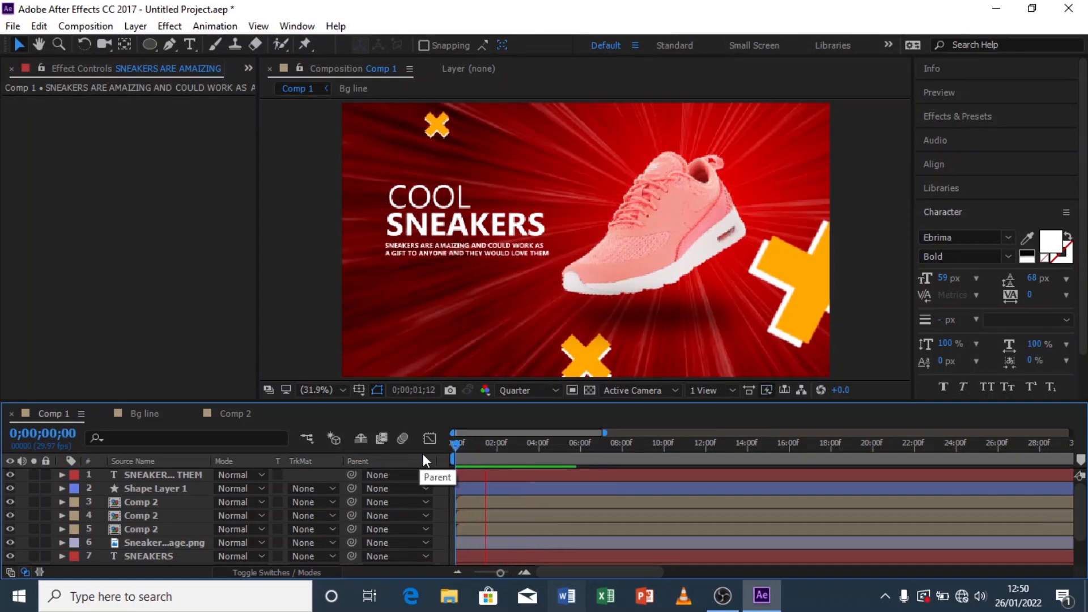
left_click(511, 455)
left_click_drag(510, 453, 455, 475)
key("space")
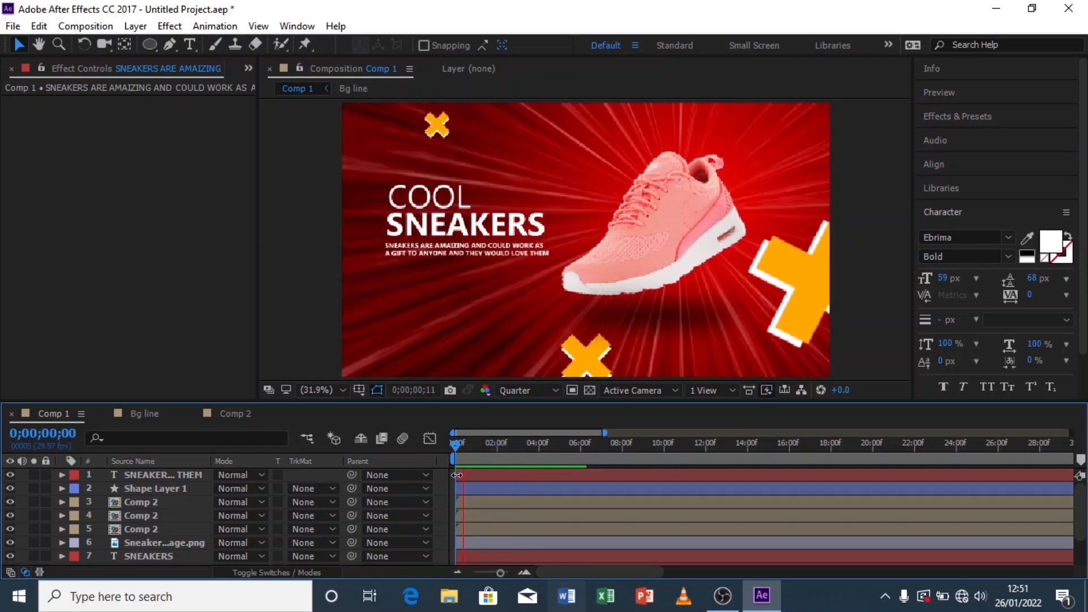
left_click(517, 450)
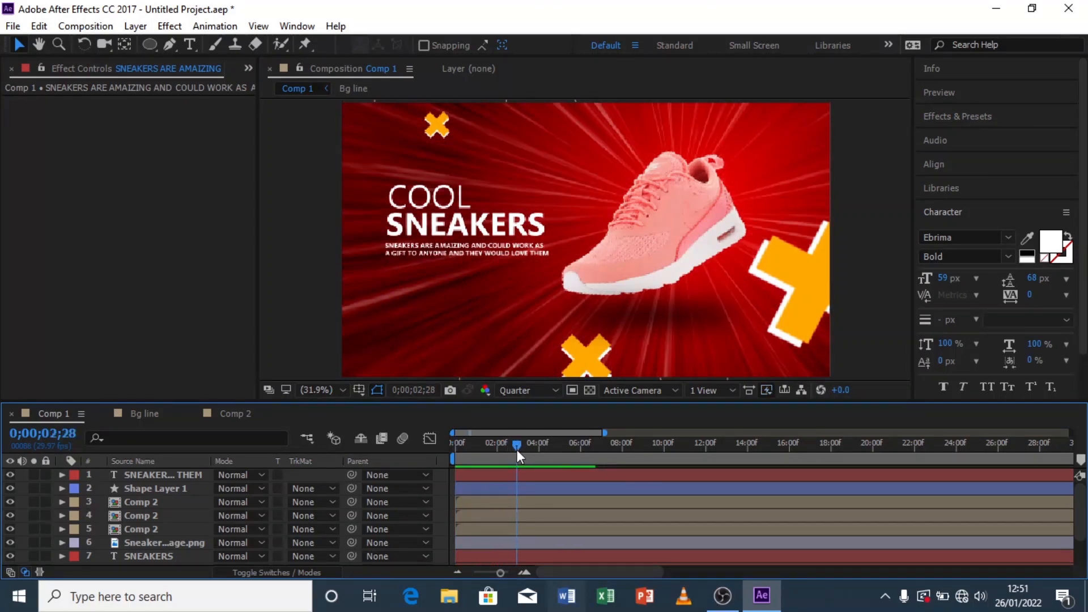
left_click_drag(517, 450, 483, 454)
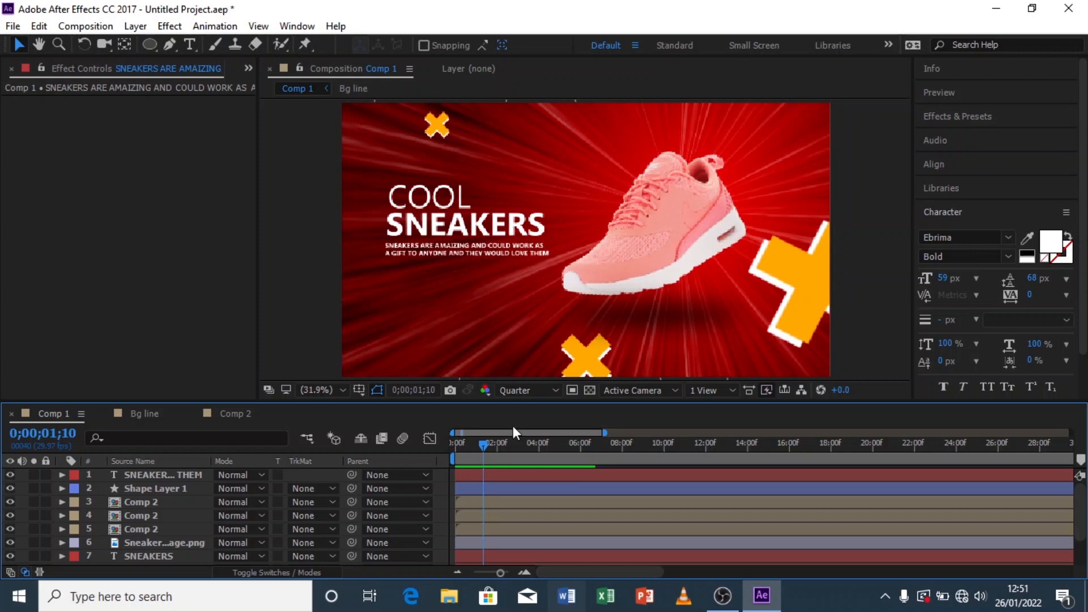
Step: Keyframe the sneaker image's scale to pop from 0% at frame 9 up to 106% shortly after
left_click(662, 209)
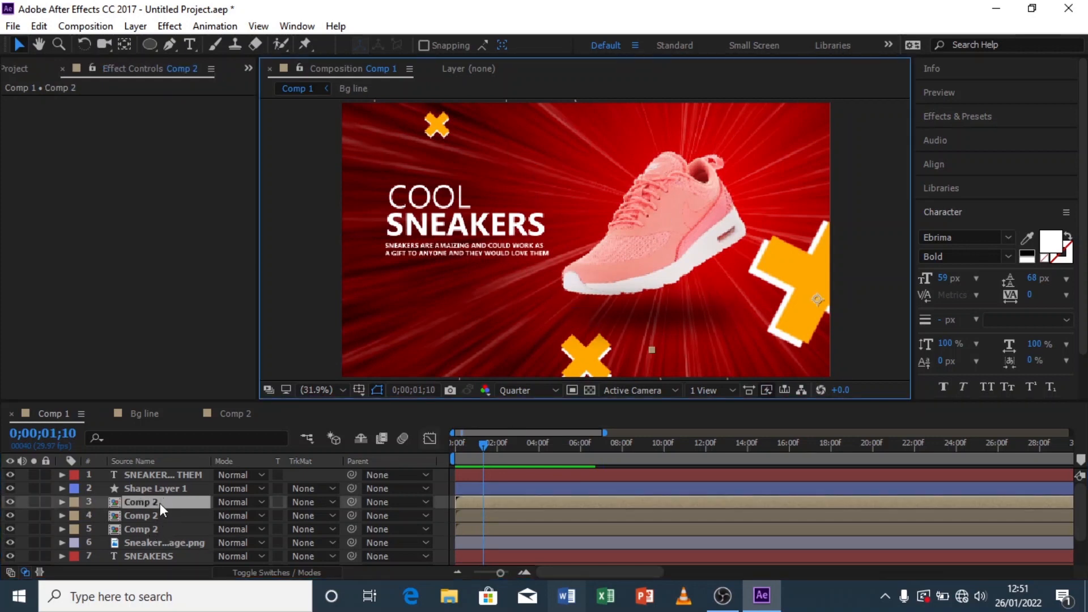
left_click(165, 543)
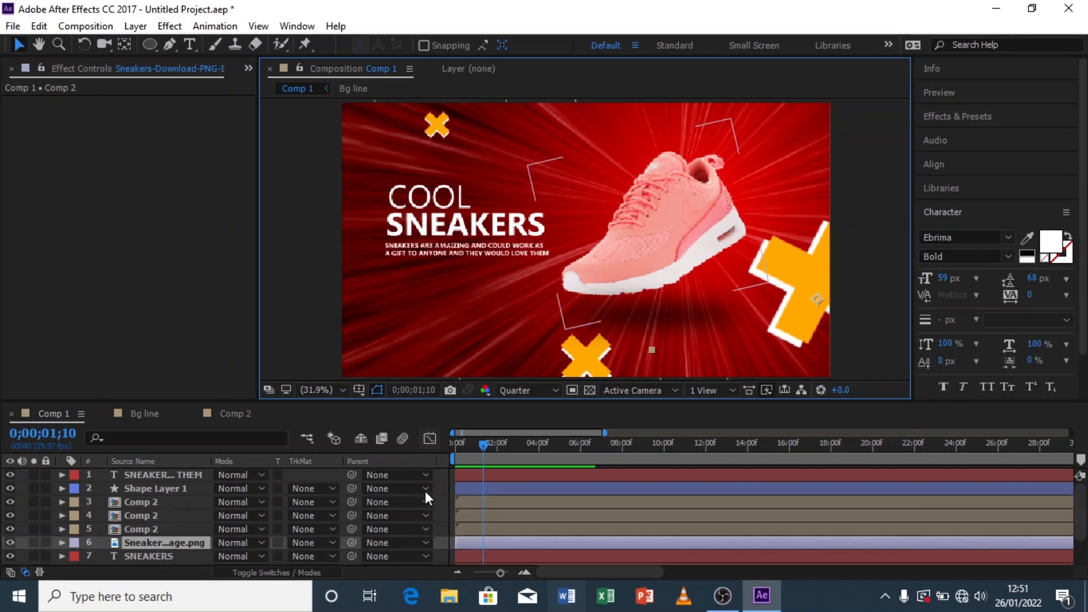
left_click_drag(478, 455, 462, 449)
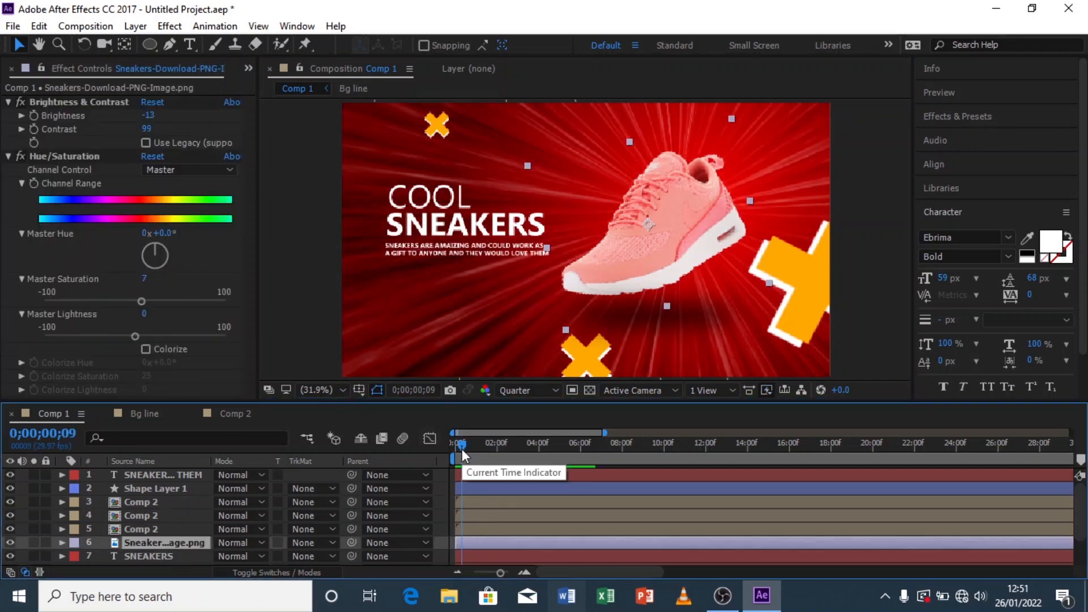
key("s")
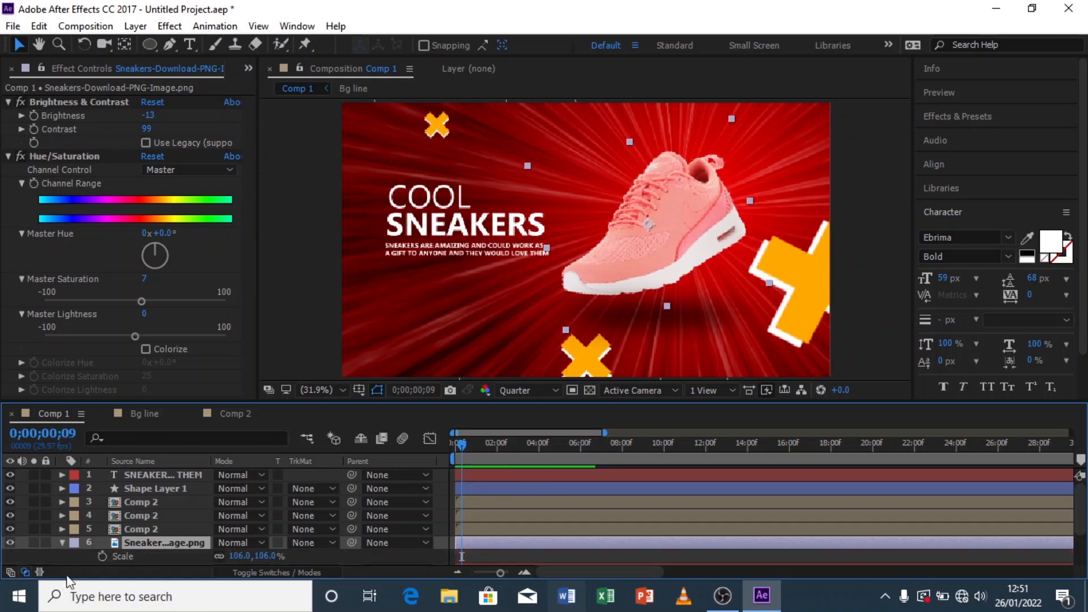
left_click(104, 556)
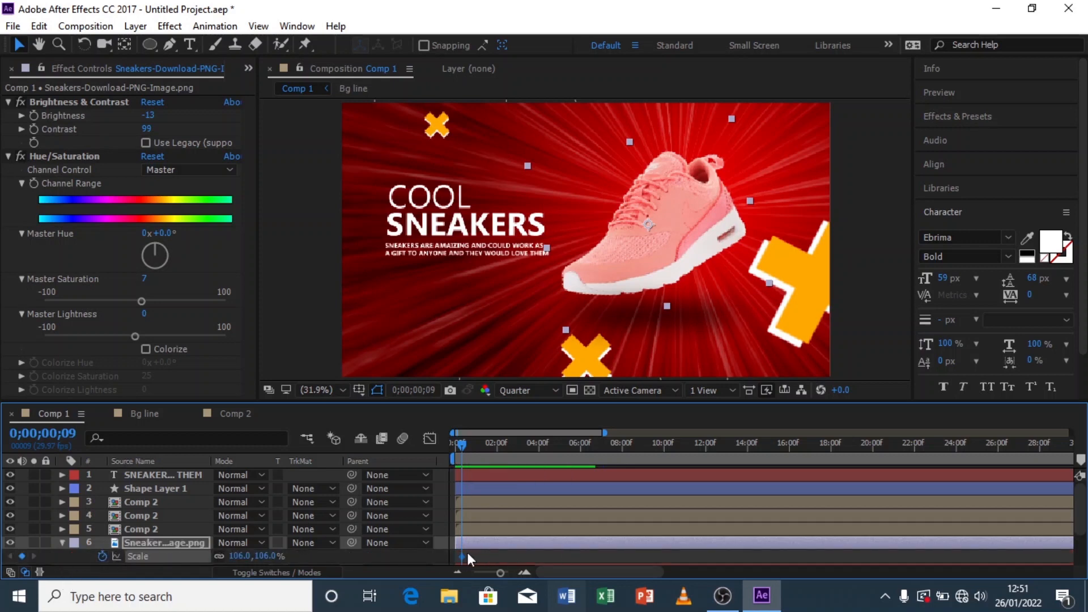
left_click_drag(462, 556, 484, 556)
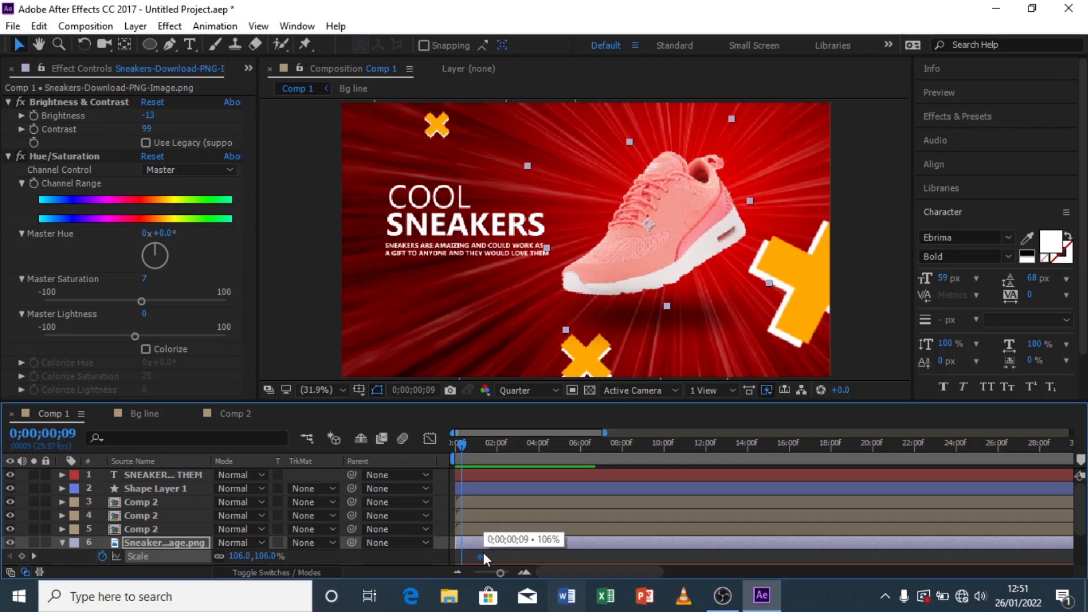
left_click(269, 556)
type("0")
key("Return")
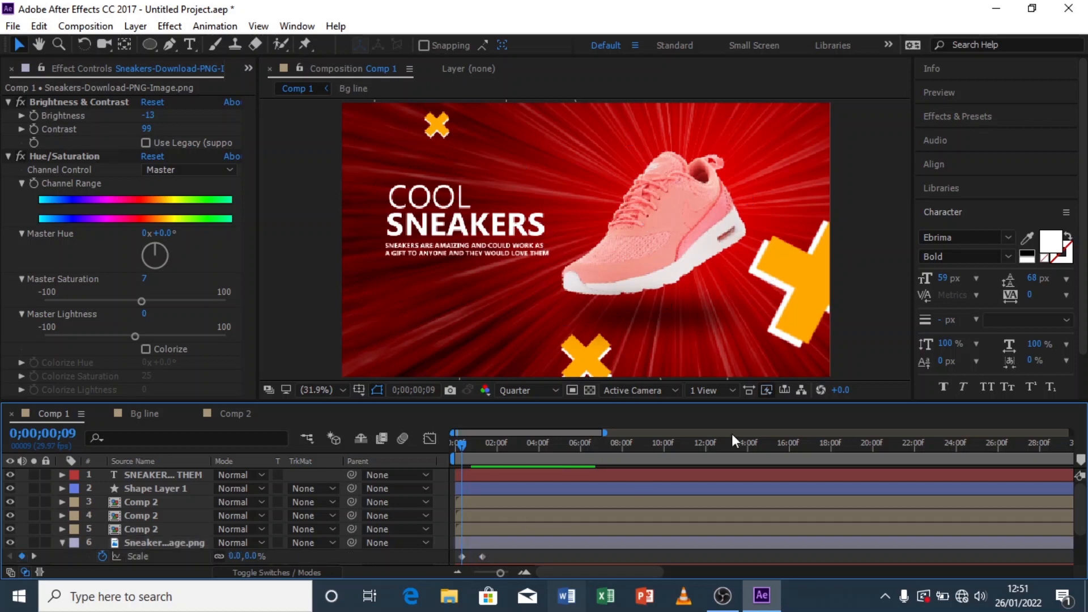
Step: Apply Easy Ease to the sneaker image's scale keyframe
scroll(480, 558, "down", 1)
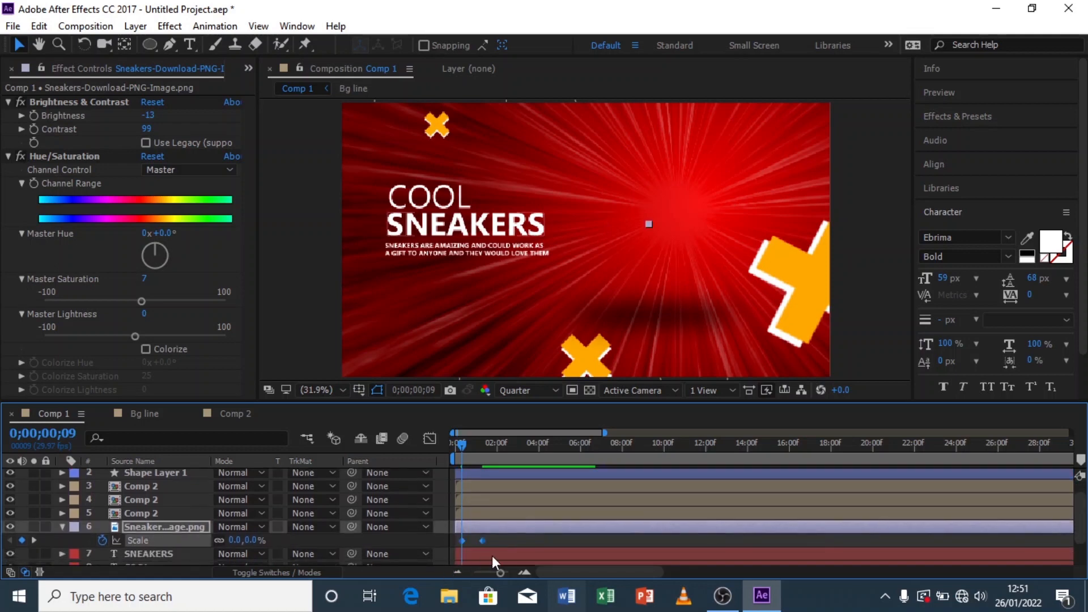
right_click(482, 540)
mouse_move(524, 532)
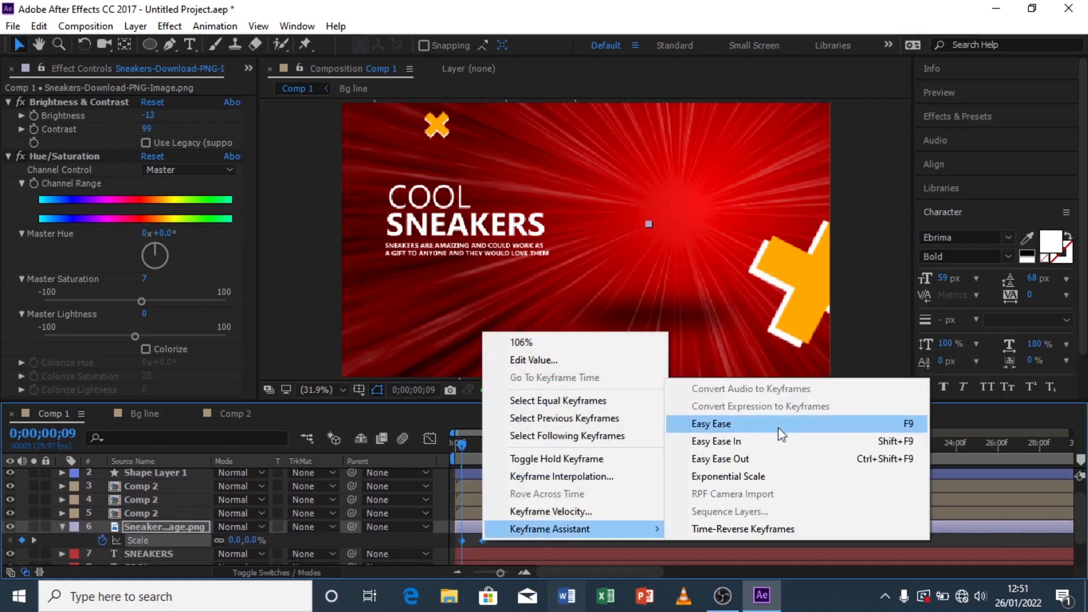
left_click(775, 424)
Step: Move the sneaker's 106% scale keyframe earlier, to about frame 26, to speed up the pop-in
left_click_drag(605, 433, 483, 451)
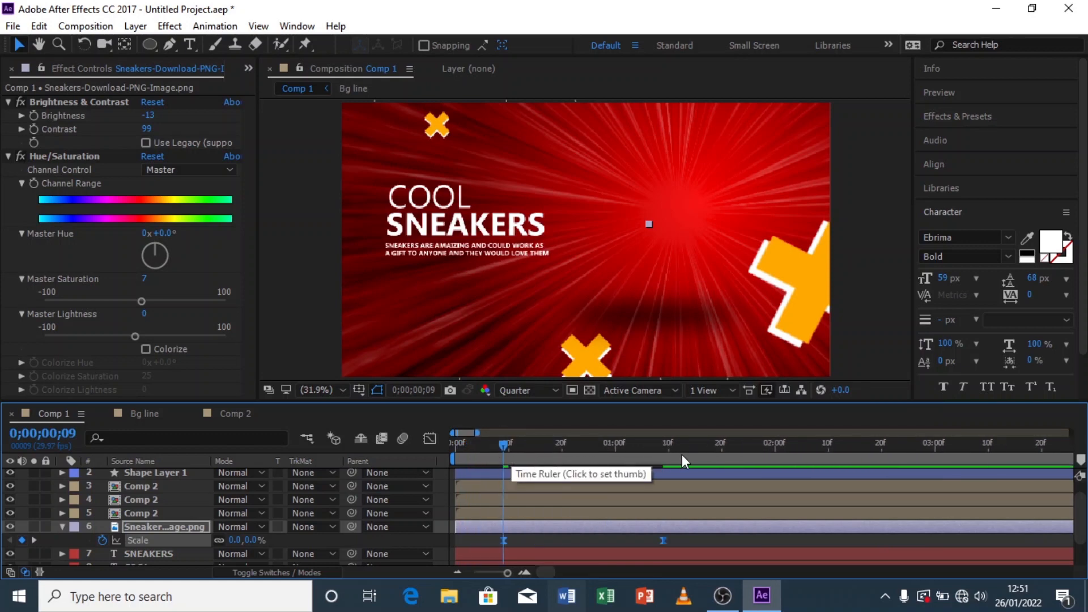
left_click(656, 537)
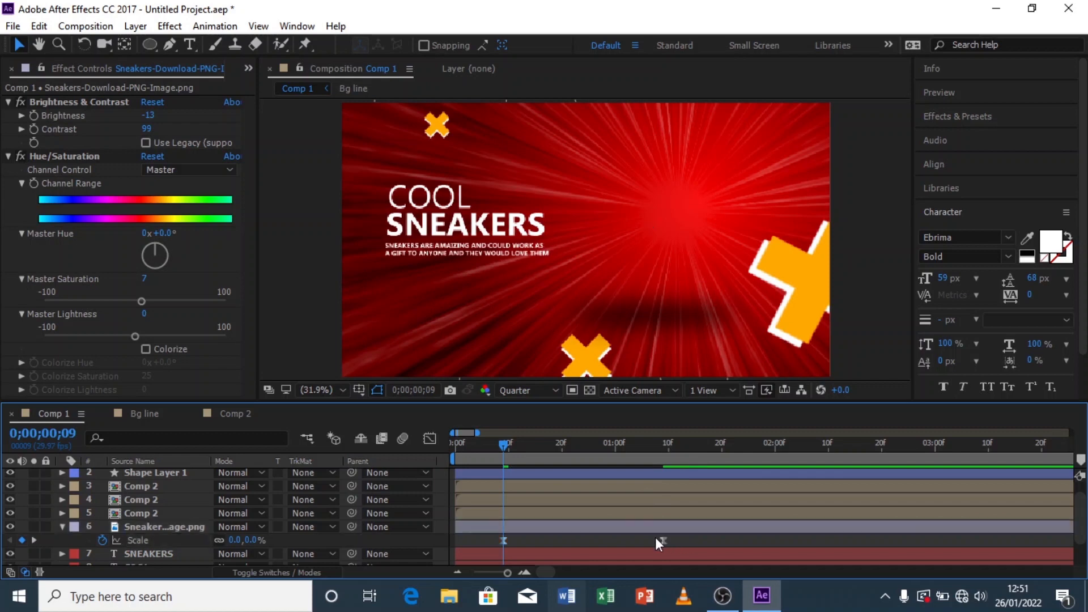
left_click_drag(662, 540, 595, 538)
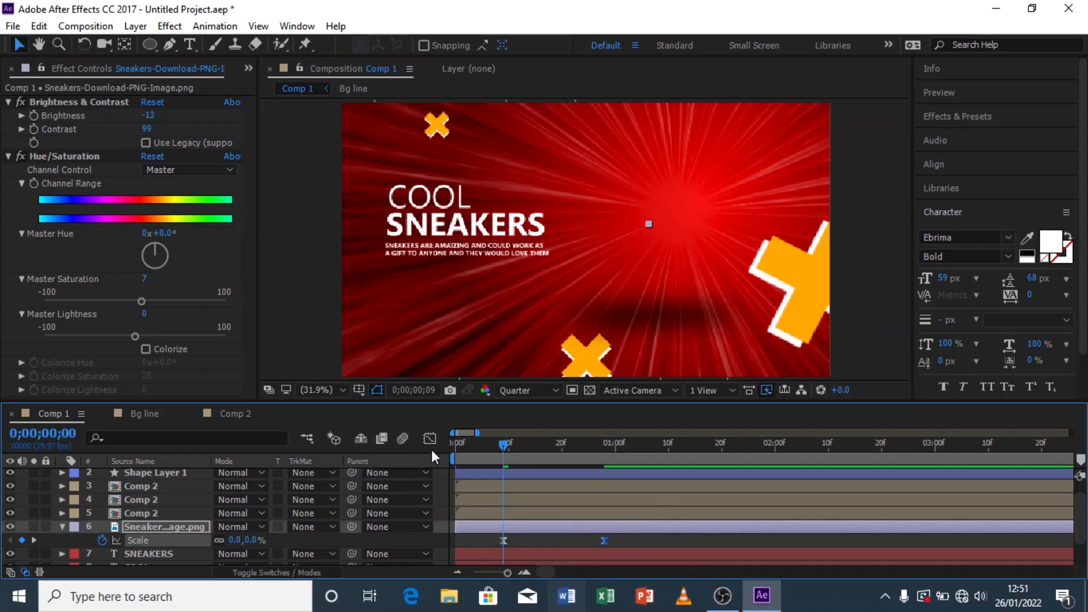
Step: Preview the composition's animation from the start
key("Home")
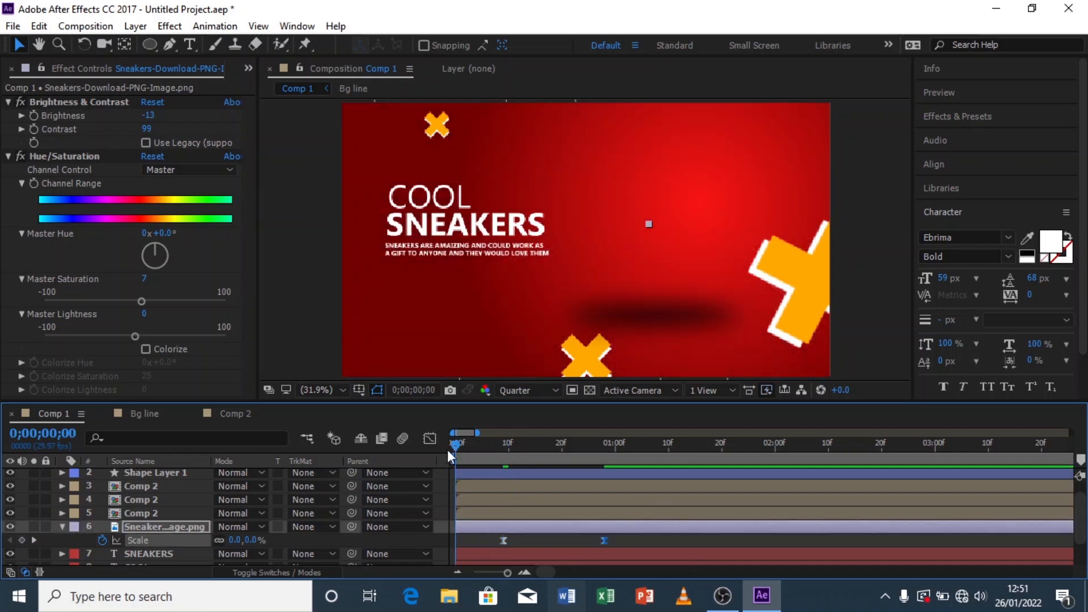
left_click(61, 526)
left_click(198, 489)
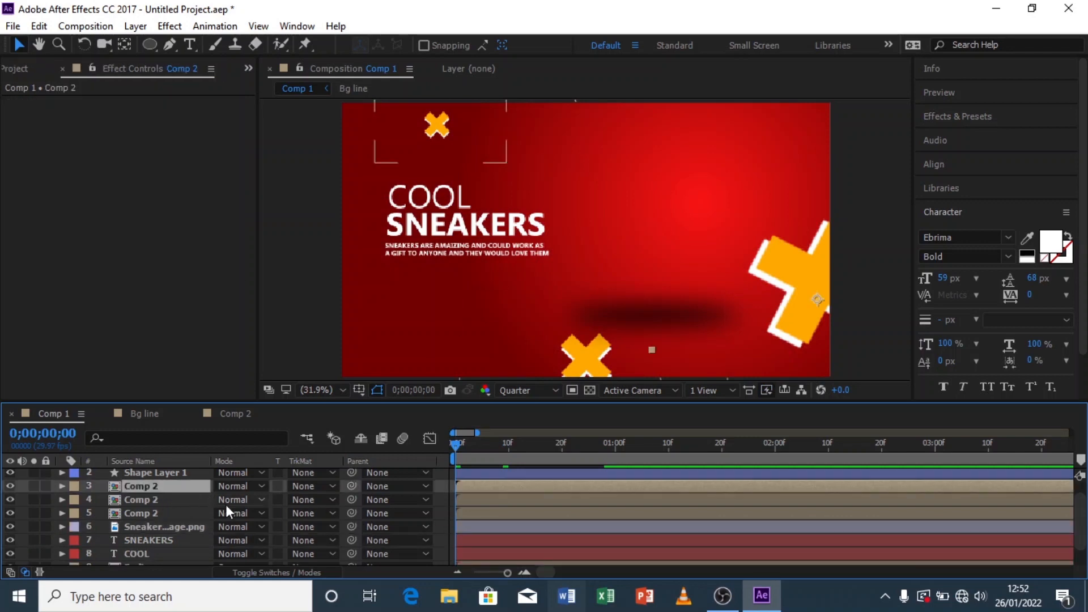
left_click(445, 508)
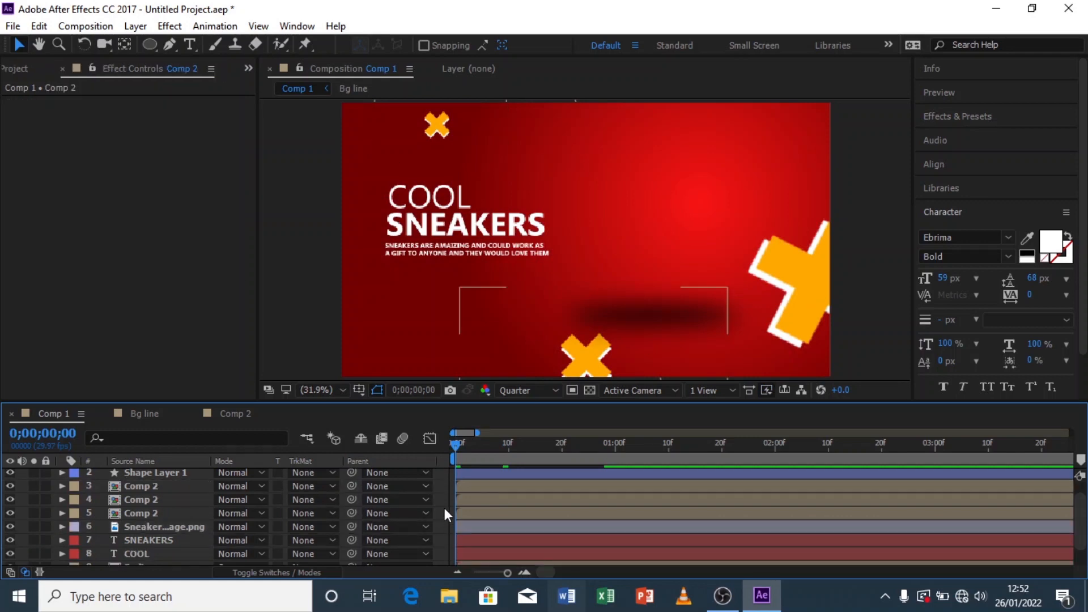
key("space")
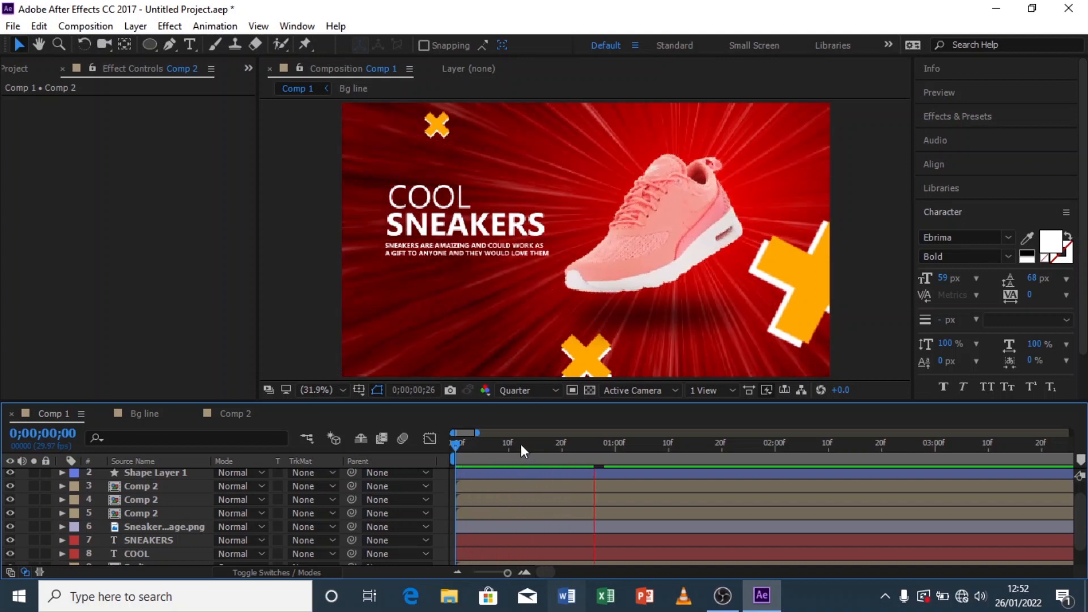
Step: Reveal the sneaker image's scale keyframes and move the 106% keyframe earlier, to about frame 19
mouse_move(615, 444)
left_mouse_down()
mouse_move(600, 449)
mouse_move(627, 450)
left_mouse_up()
left_click(157, 528)
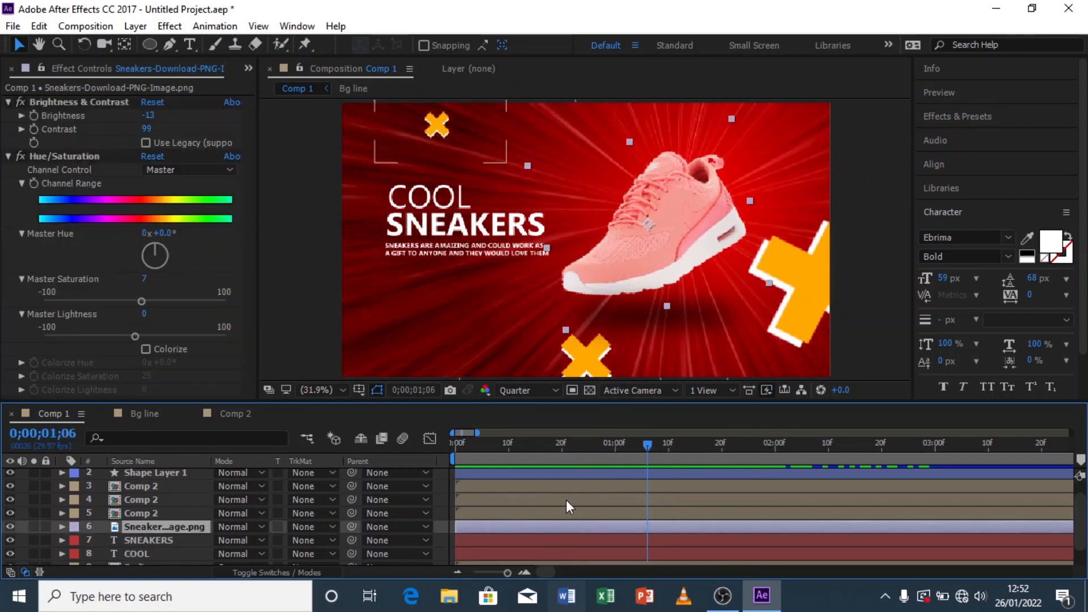
key("u")
left_click_drag(606, 540, 557, 540)
left_click(482, 448)
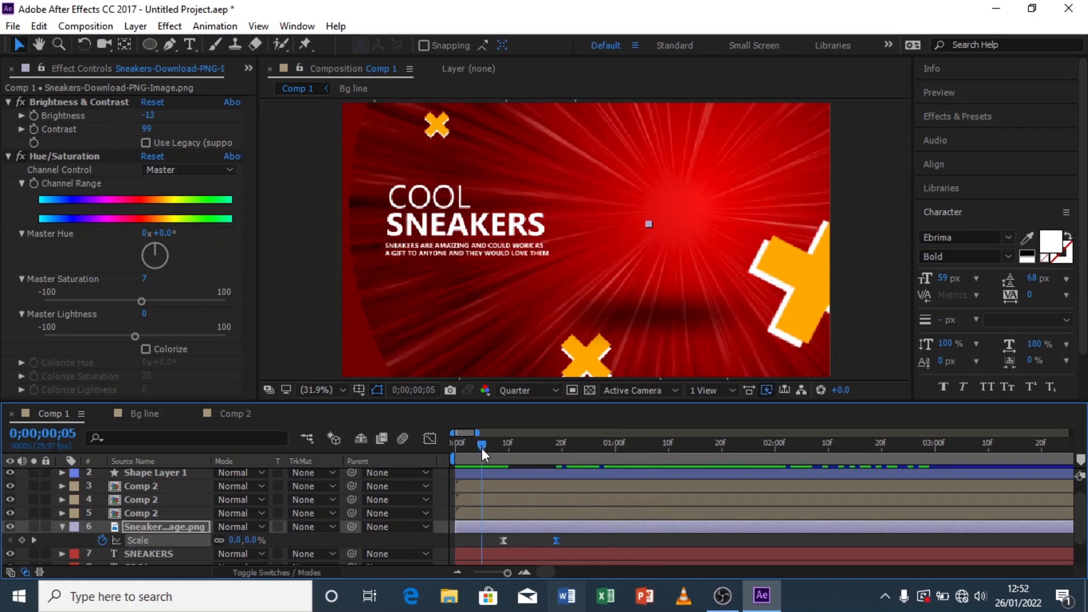
left_click_drag(485, 448, 492, 448)
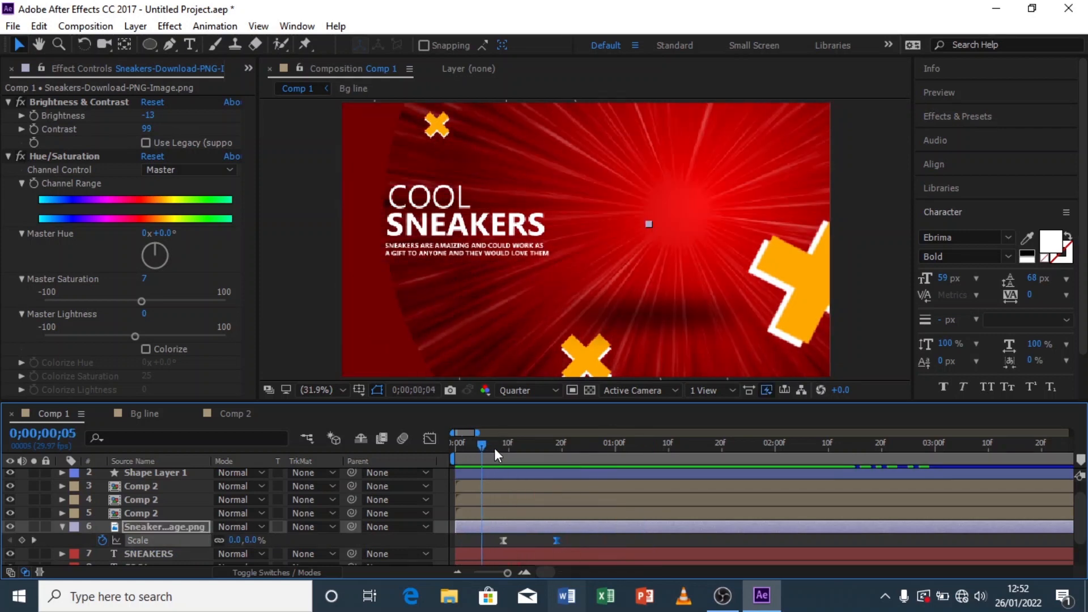
left_click_drag(574, 538, 474, 545)
Step: Steepen the sneaker scale's speed curve in the Graph Editor for a sharper pop
left_click(429, 439)
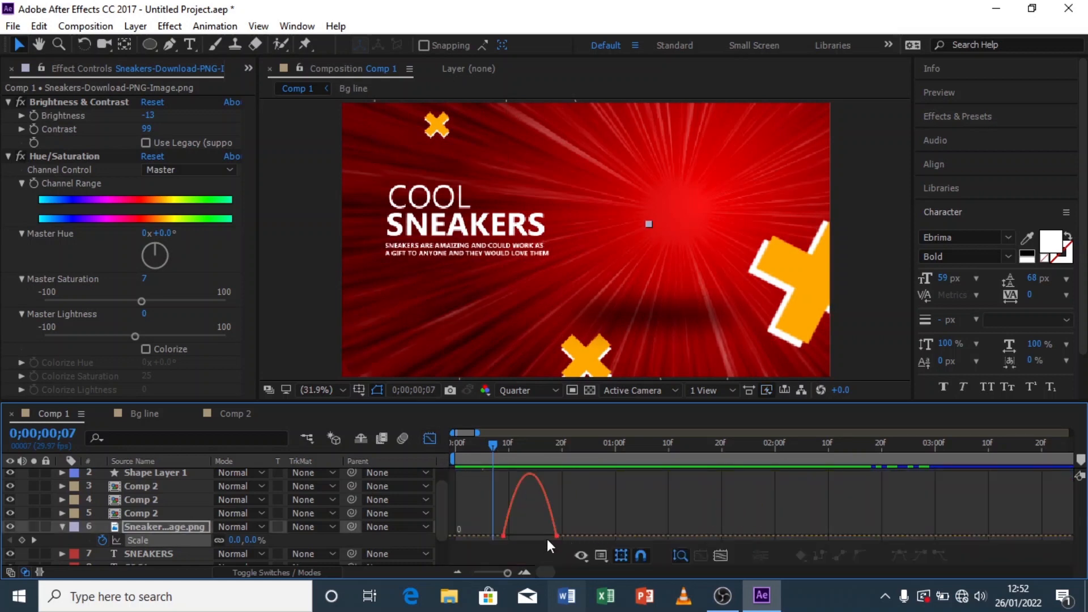
left_click_drag(567, 525, 529, 534)
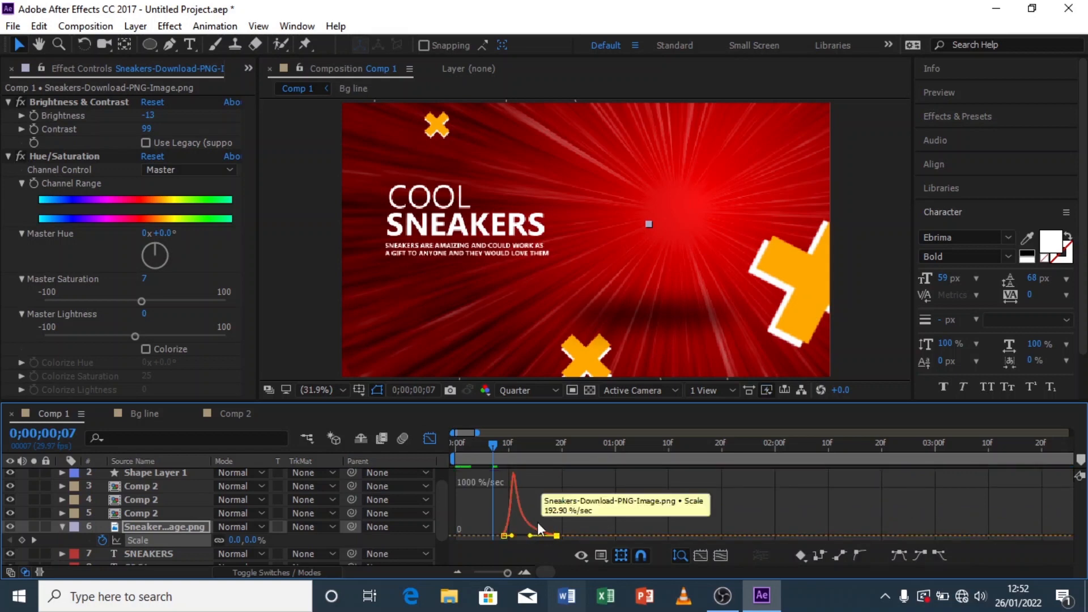
left_click(433, 441)
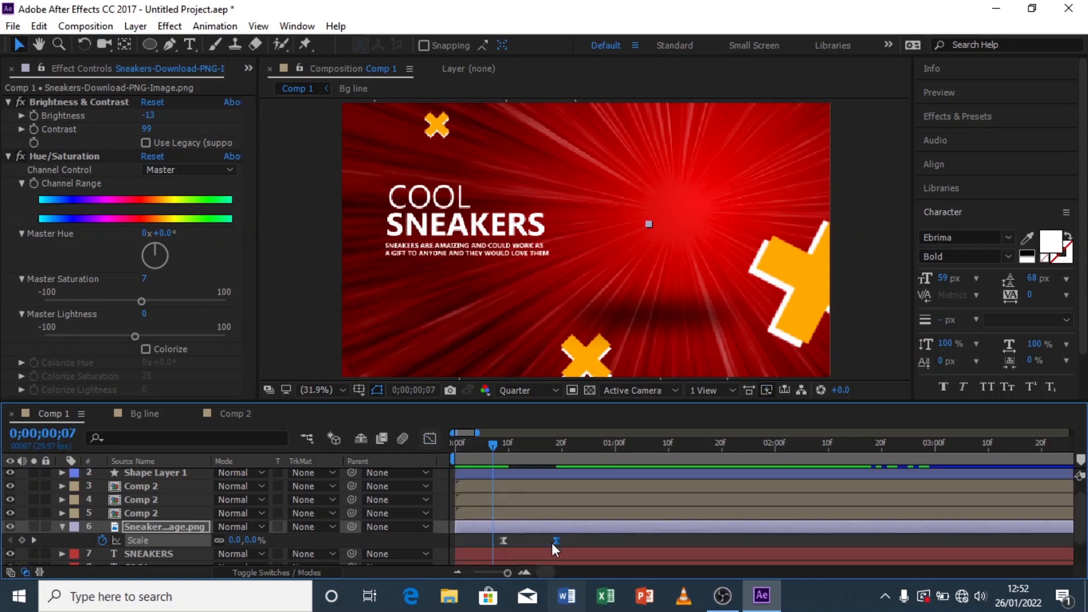
Step: Retime the sneaker's 106% scale keyframe to about frame 26, previewing the pop between adjustments
left_click_drag(556, 542, 573, 542)
left_click(451, 451)
key("space")
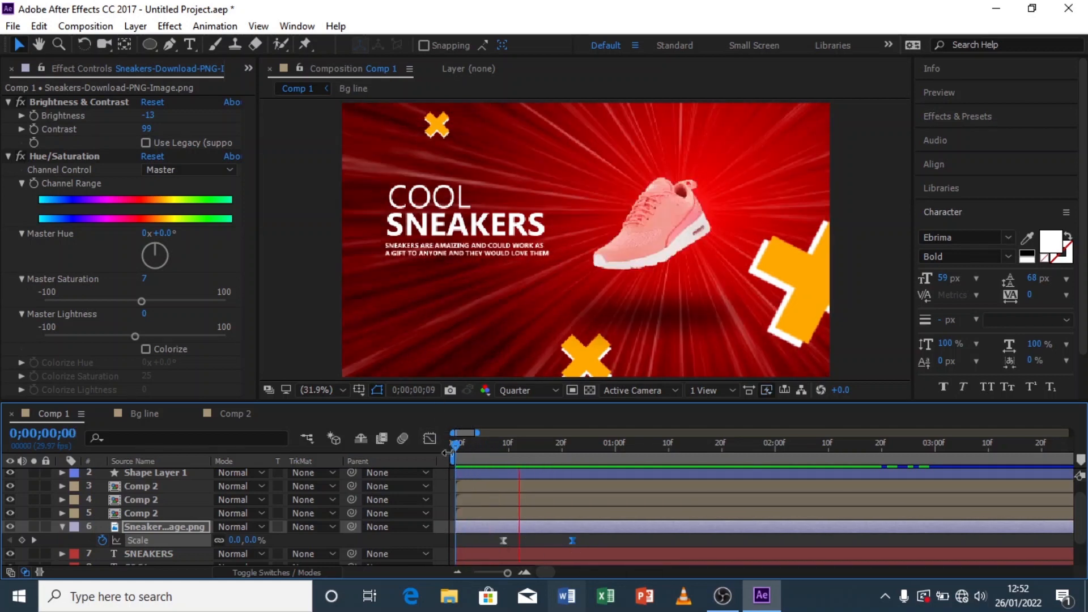
key("space")
key("space")
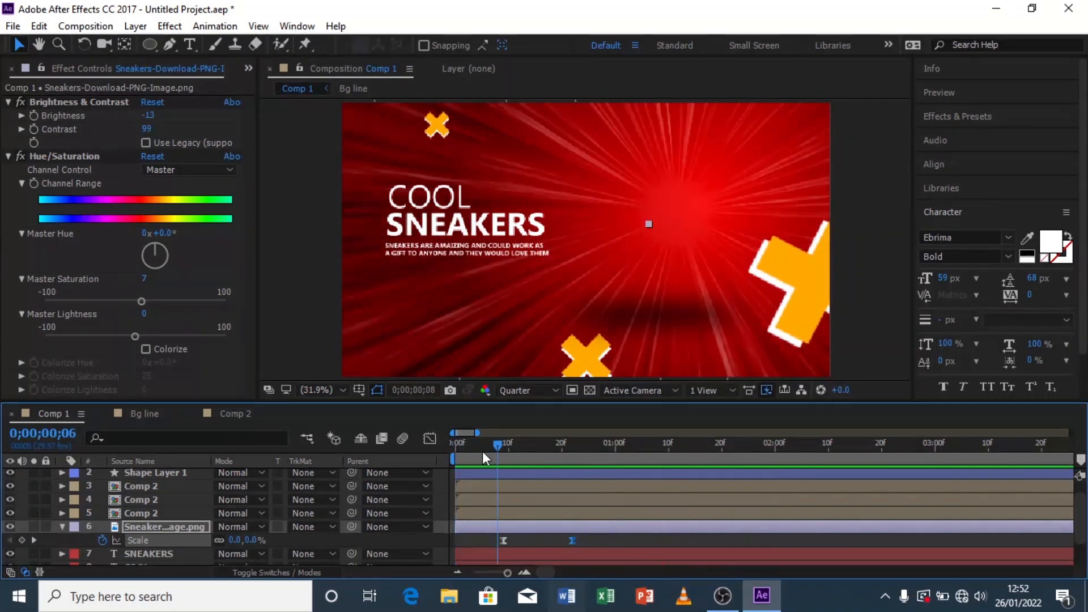
mouse_move(574, 539)
left_mouse_down()
mouse_move(605, 539)
mouse_move(593, 539)
left_mouse_up()
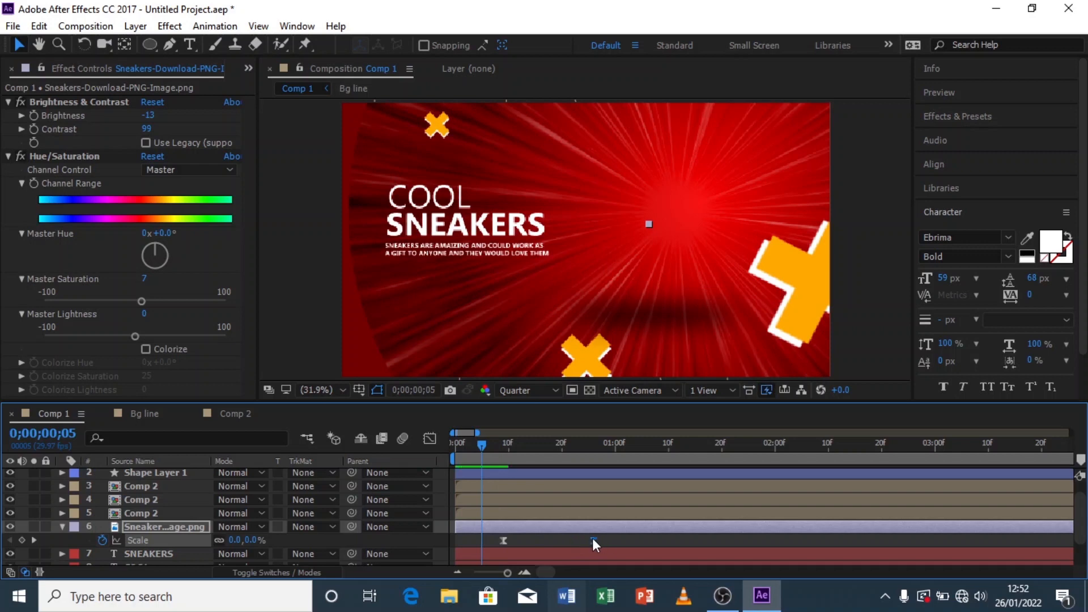
key("space")
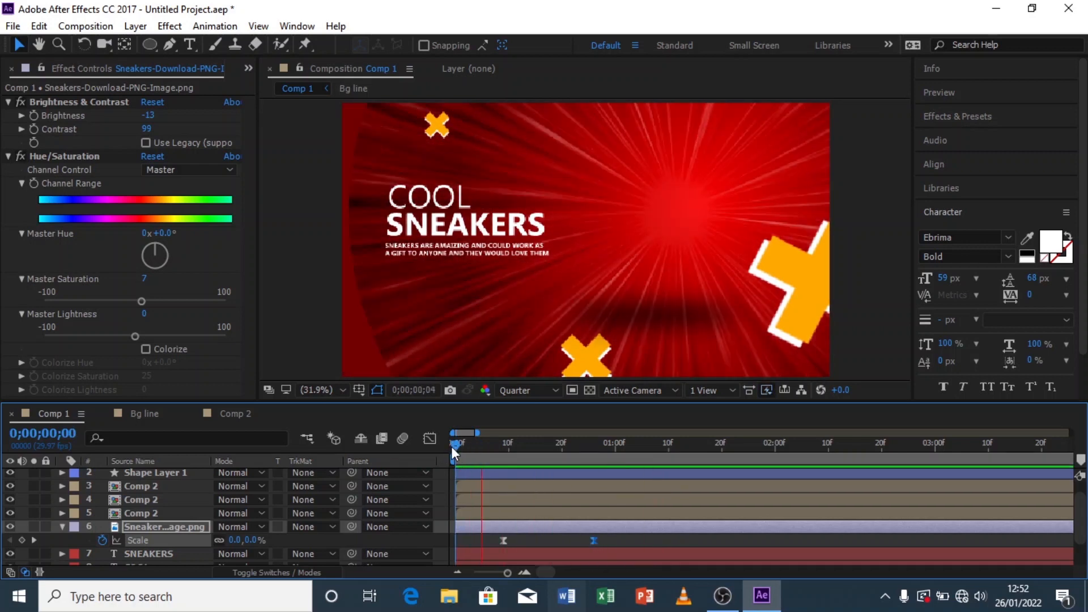
key("space")
left_click_drag(501, 447, 459, 475)
key("space")
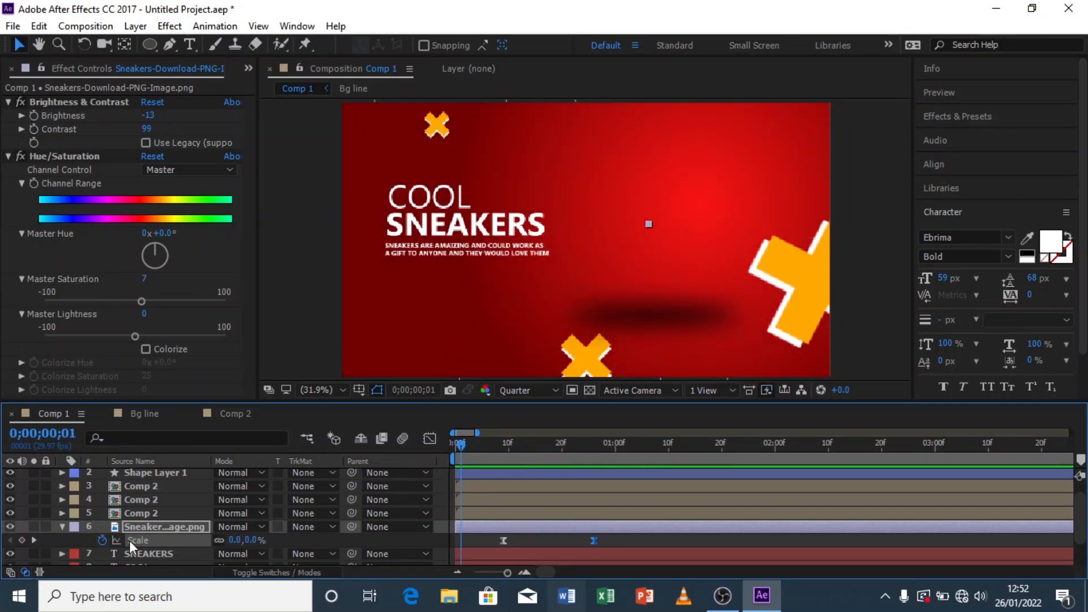
Step: Add the expression posterizeTime(50);wiggle(4,4); to the sneaker image's Position property
left_click(61, 527)
left_click(471, 445)
left_click_drag(481, 443, 608, 438)
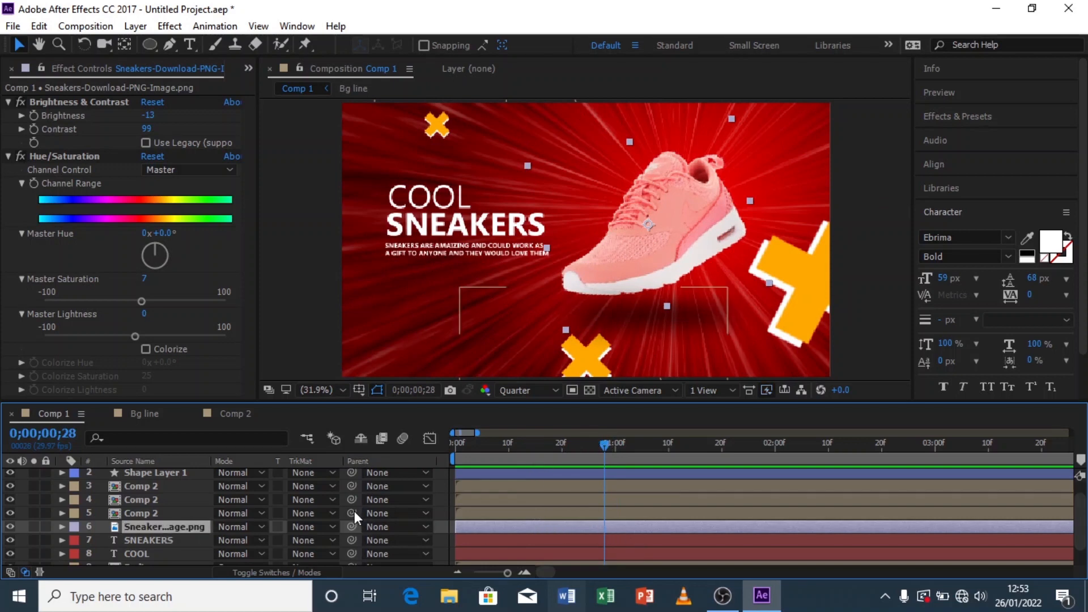
key("p")
left_click(63, 527)
left_click(63, 527)
scroll(128, 528, "down", 1)
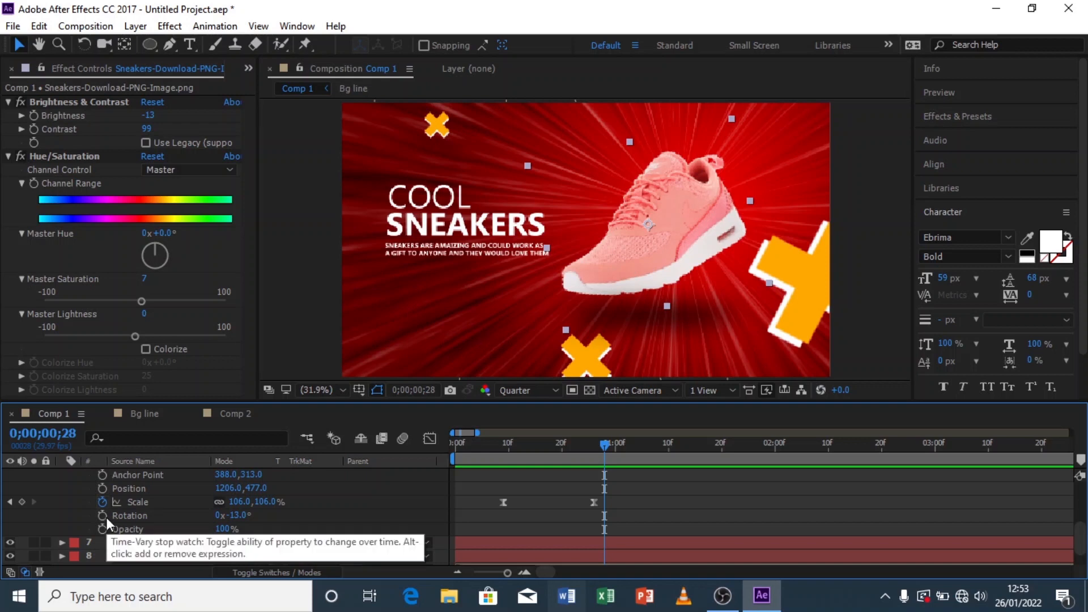
left_click(103, 488, "alt")
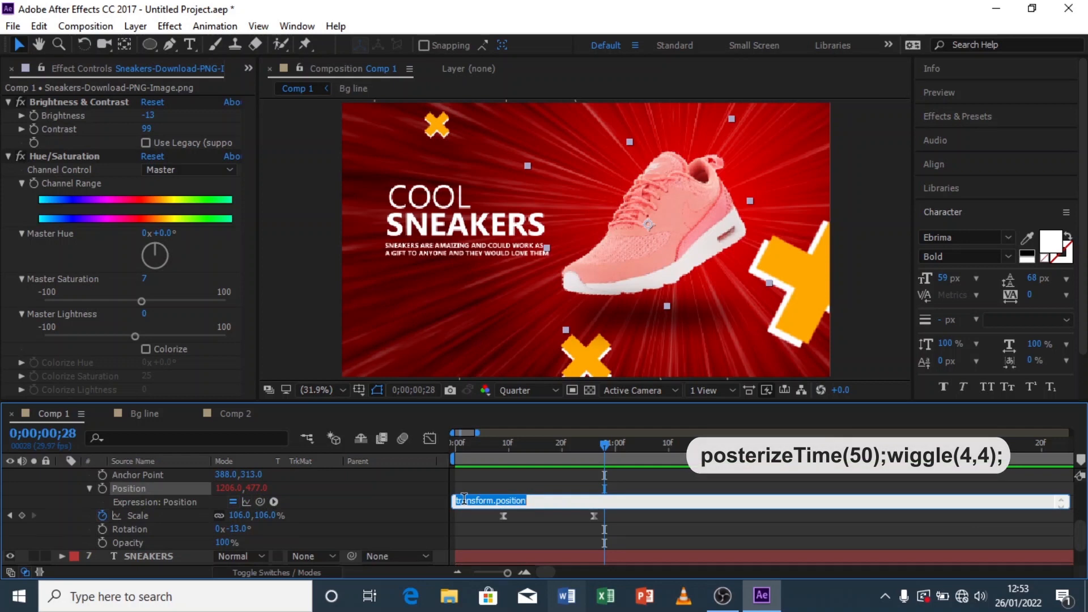
type("p")
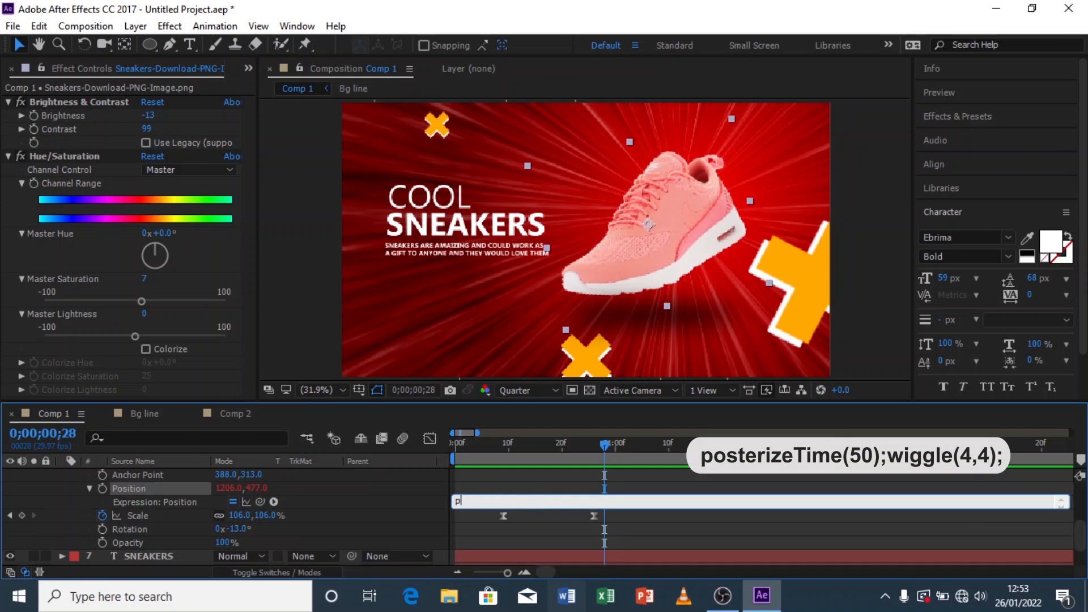
type("osteriseTime(50);wi")
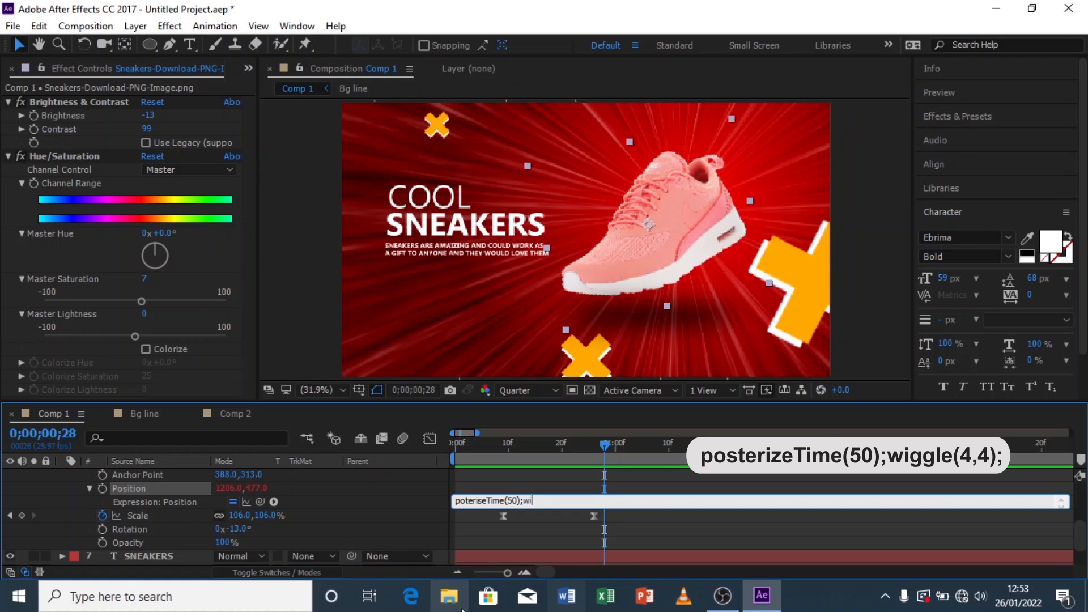
type("gg")
type("e(4,44")
key("BackSpace")
type(");")
left_click(468, 526)
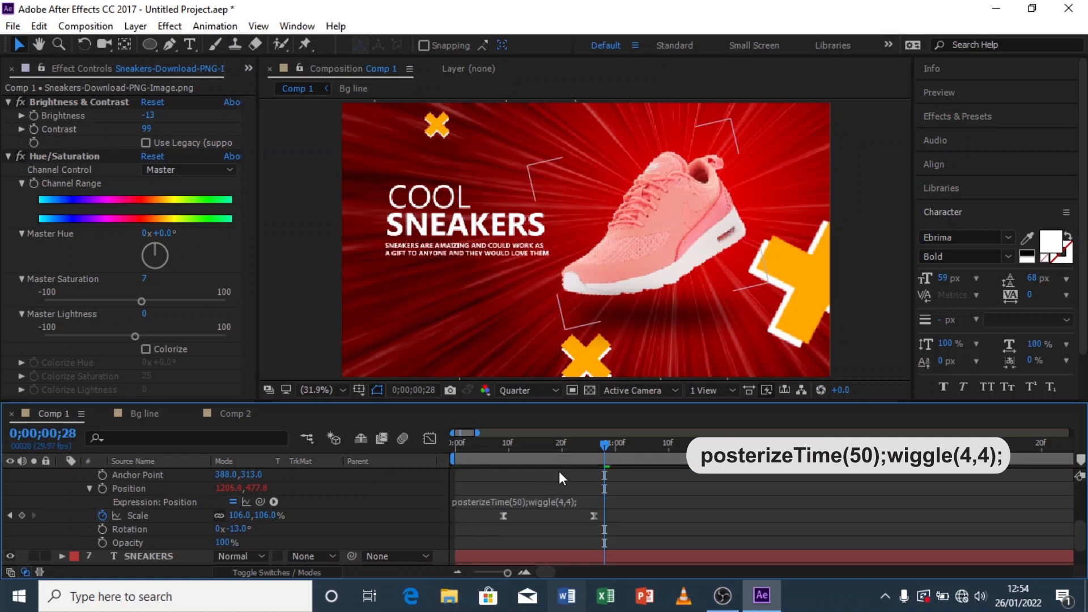
Step: Copy the expression to the sneaker's Rotation and change it to posterizeTime(50);wiggle(2,4);
left_click(569, 502)
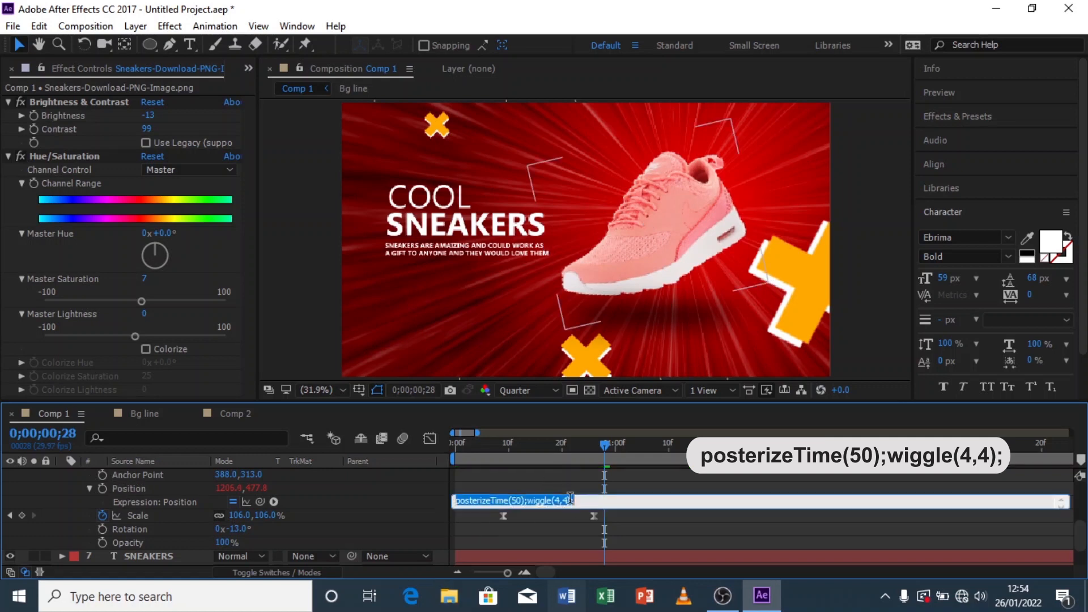
left_click(601, 511)
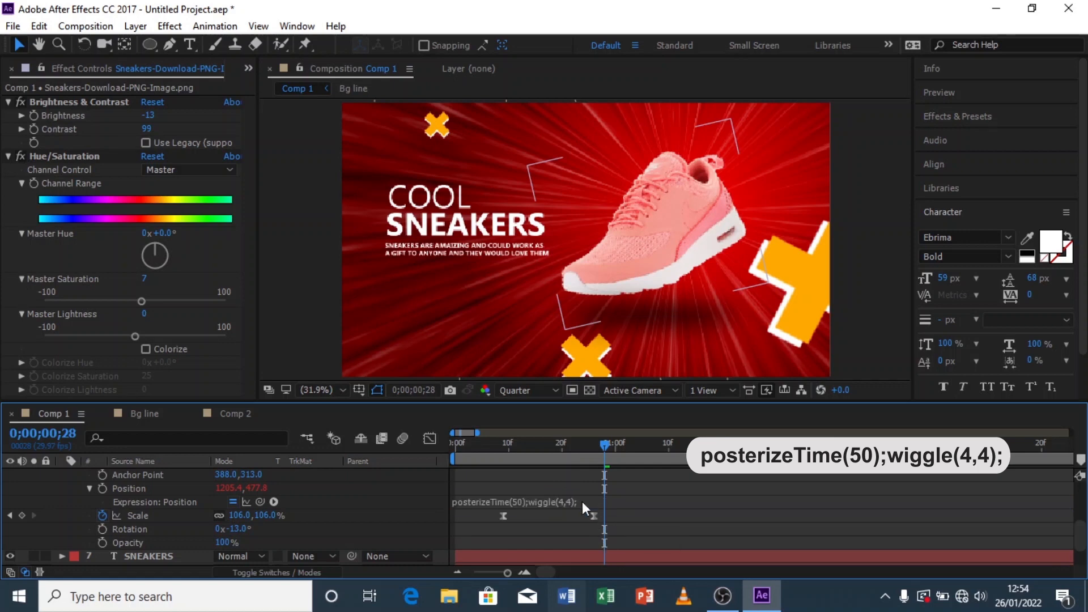
left_click(583, 503)
key("ctrl+c")
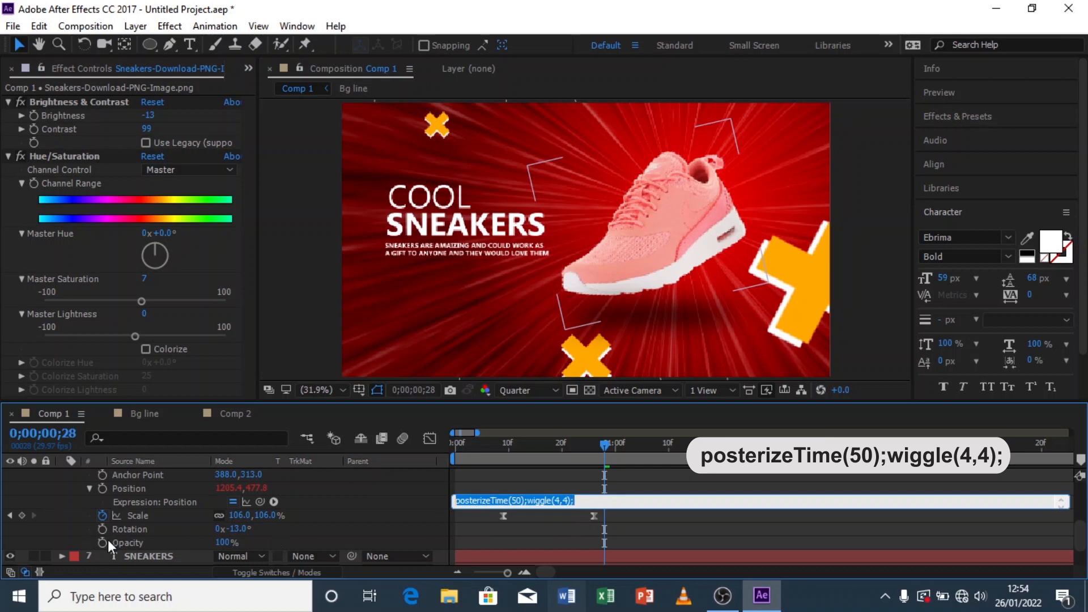
left_click(491, 529)
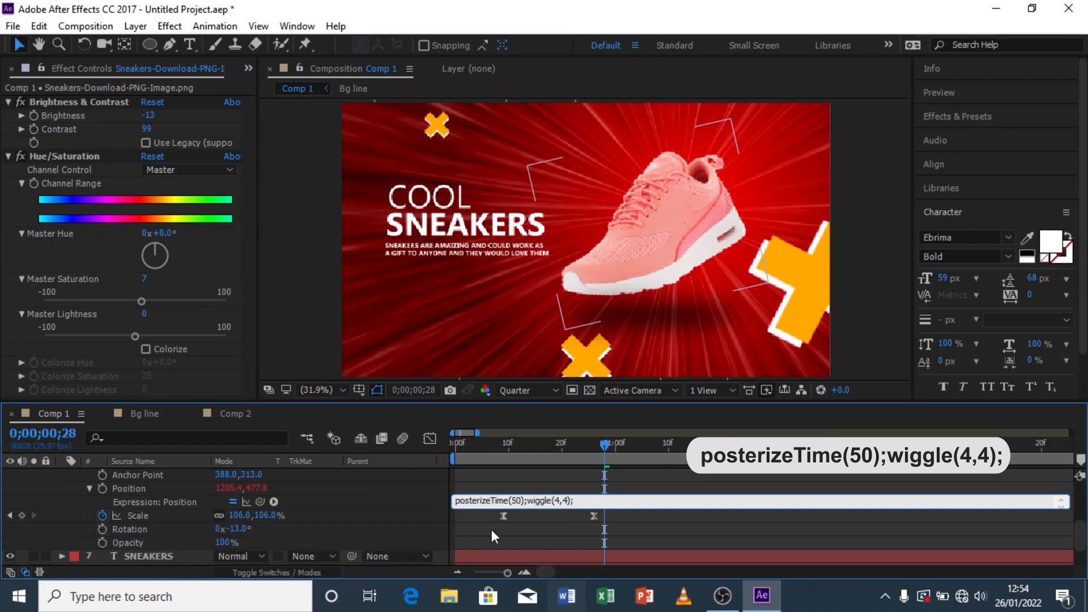
left_click(102, 529, "alt")
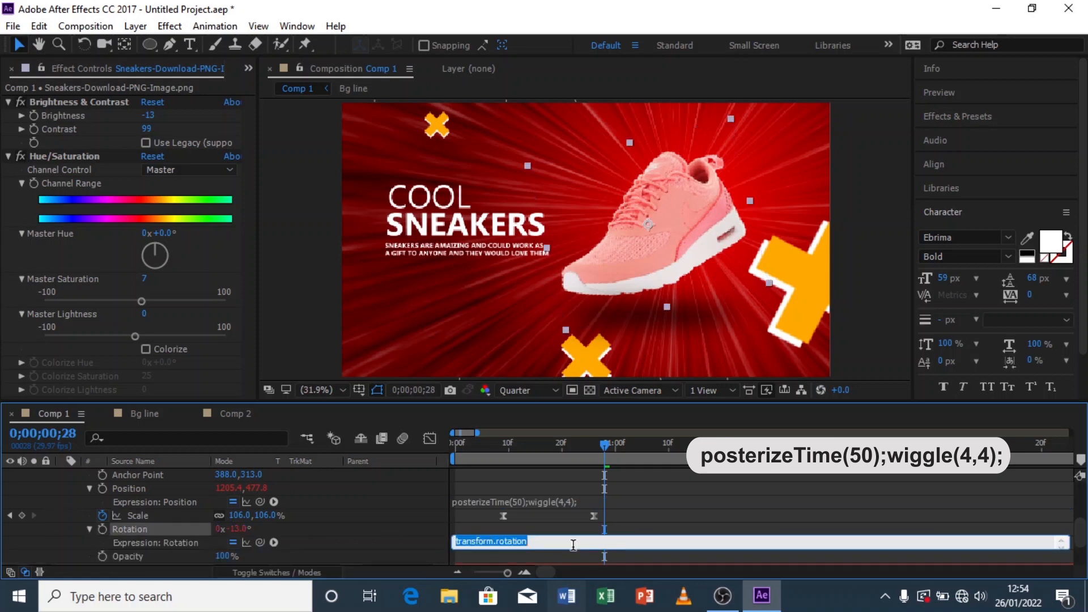
key("ctrl+v")
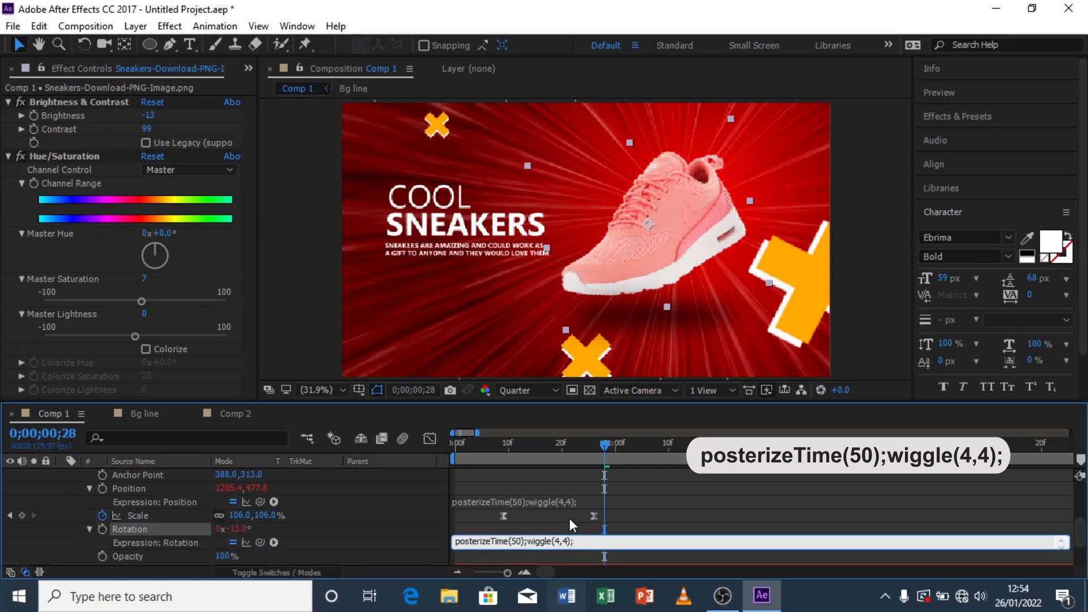
left_click(559, 540)
key("BackSpace")
type("2")
left_click(566, 529)
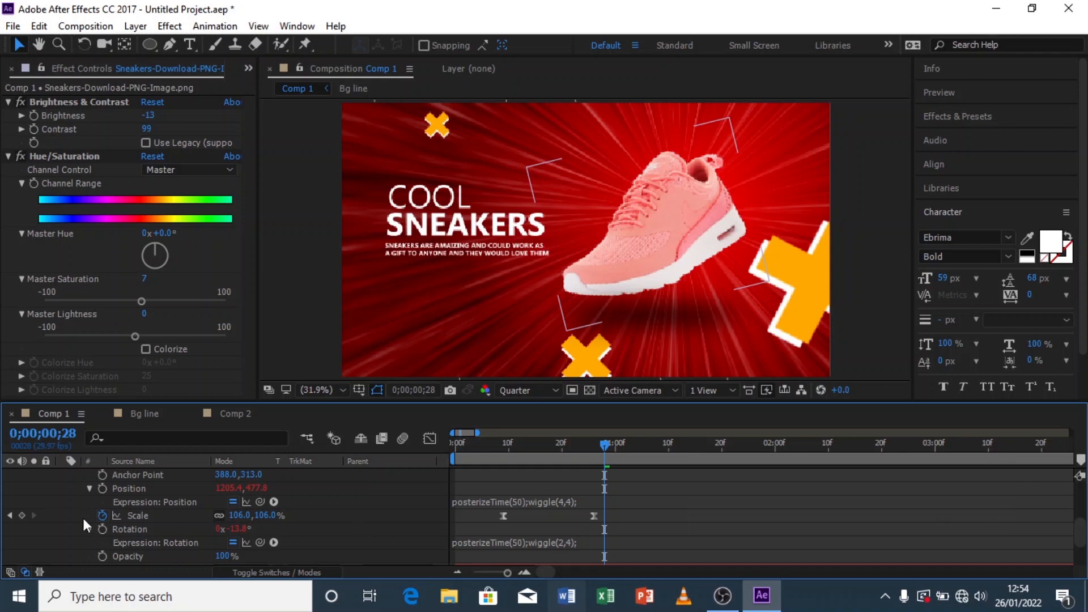
Step: Preview the full composition animation from the start
scroll(60, 508, "up", 3)
left_click(62, 543)
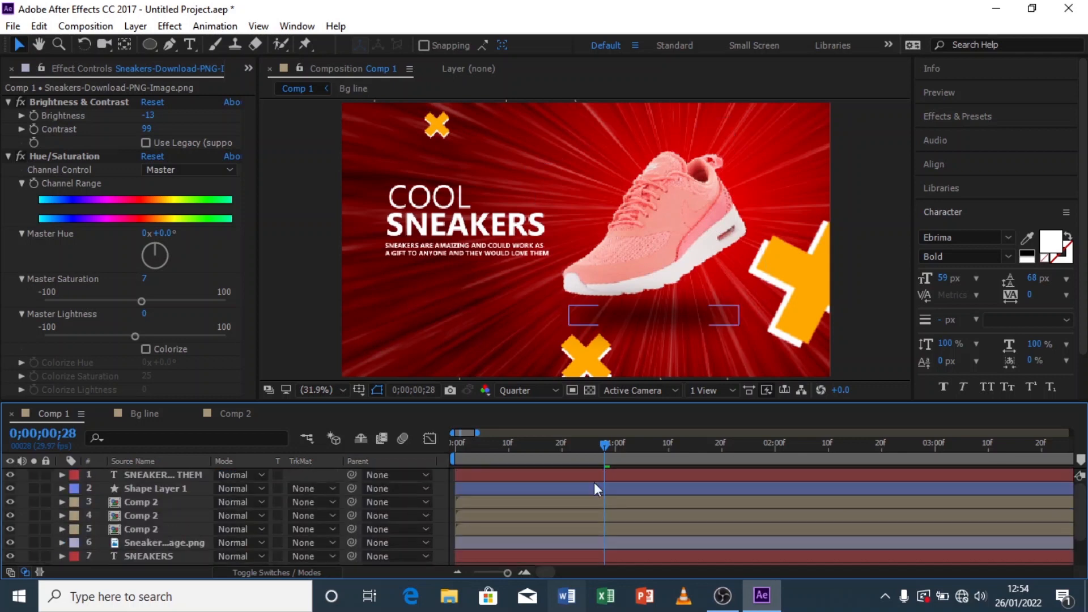
left_click_drag(502, 449, 414, 457)
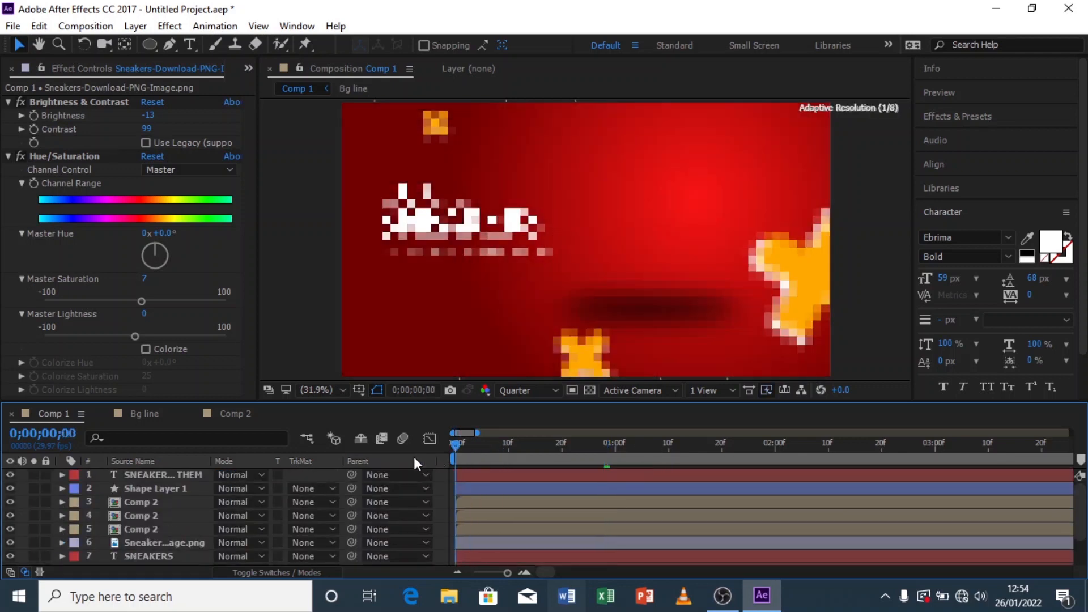
key("space")
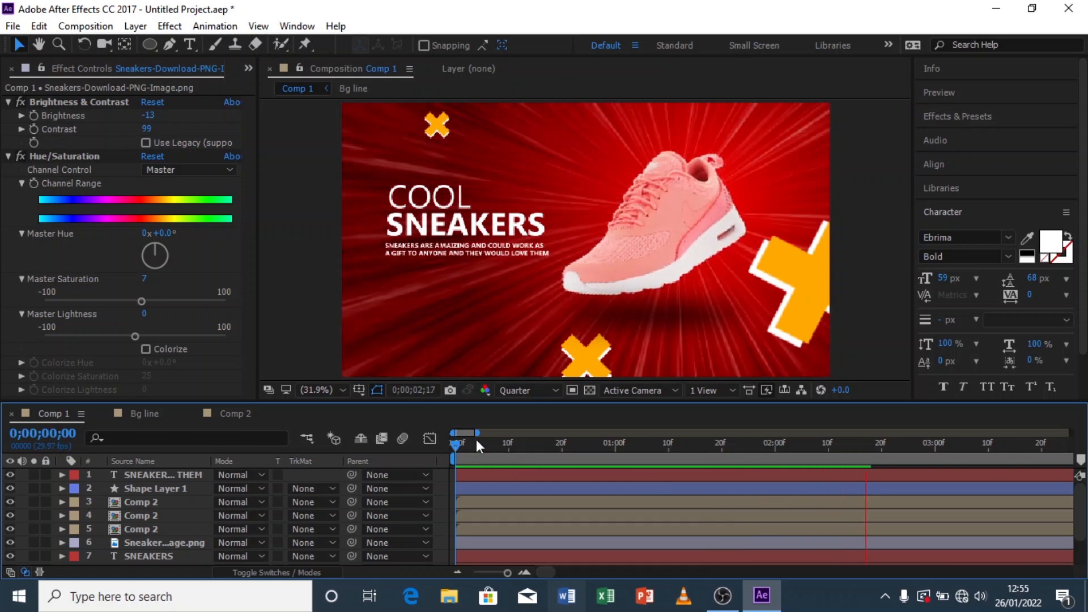
left_click_drag(476, 433, 562, 434)
left_click_drag(462, 449, 455, 451)
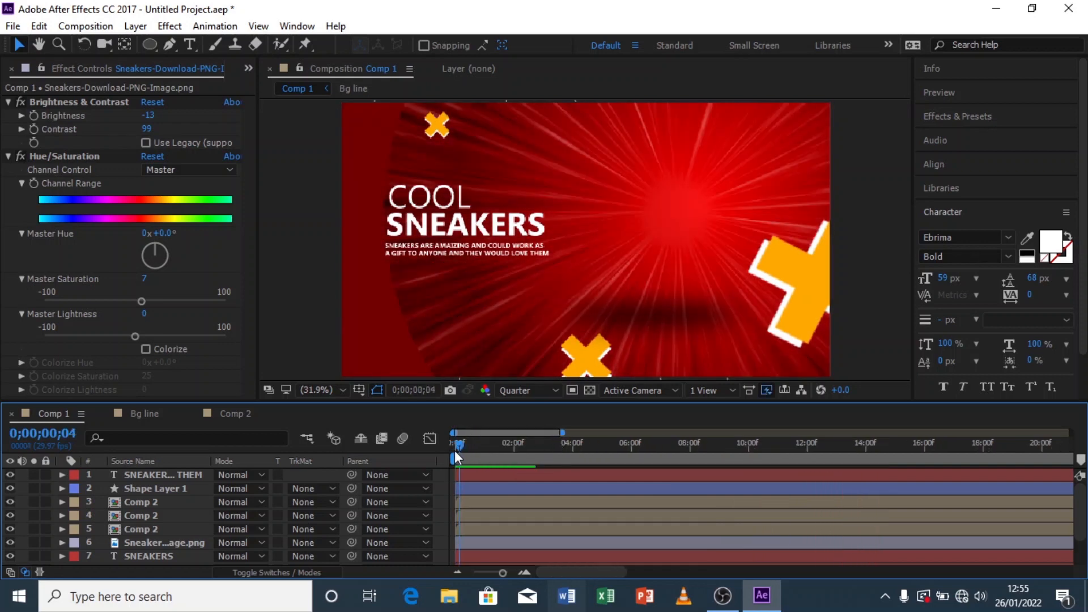
key("space")
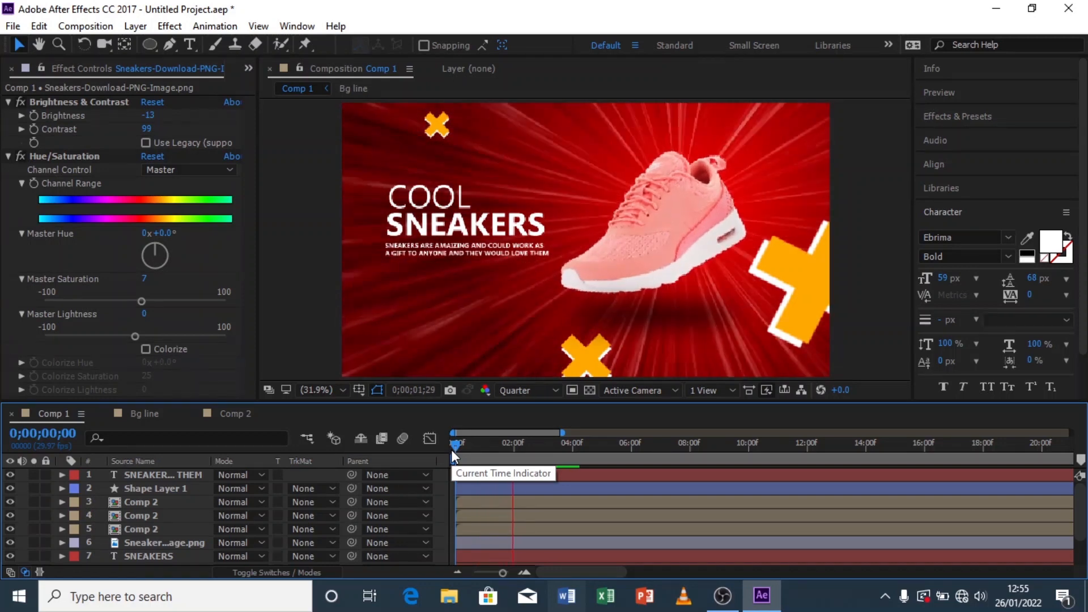
mouse_move(451, 450)
left_mouse_down()
mouse_move(535, 451)
mouse_move(458, 457)
left_mouse_up()
key("space")
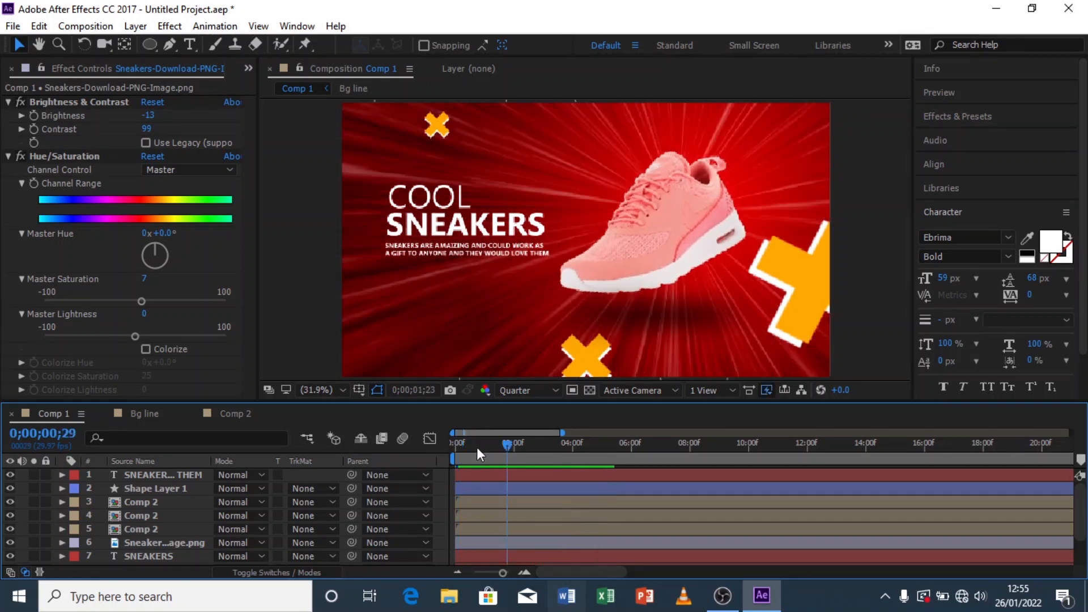
left_click(455, 449)
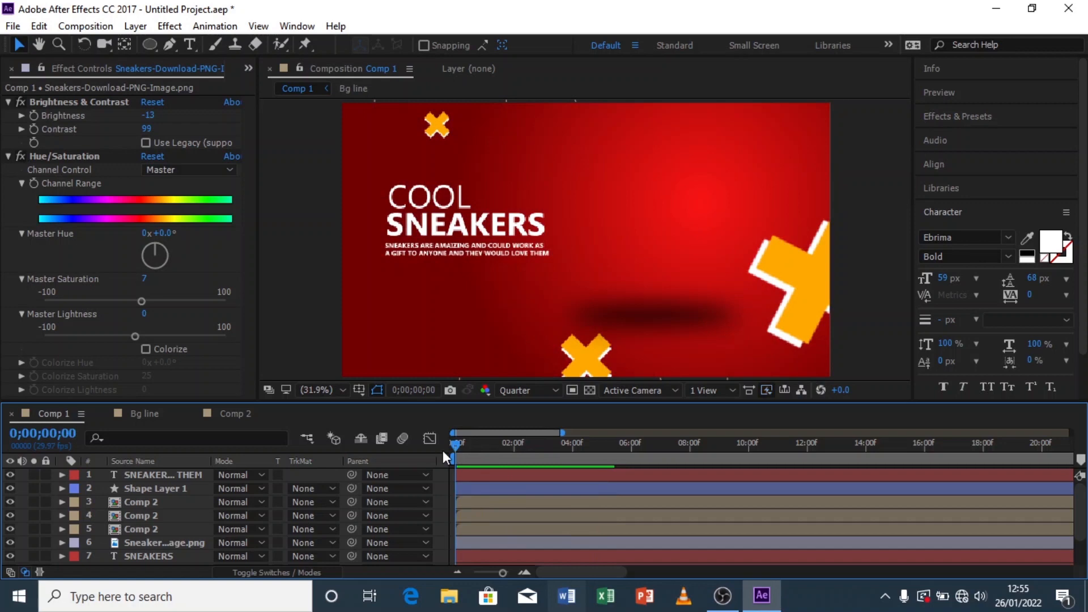
Step: Play the composition back briefly to check the sneaker's wiggle
key("space")
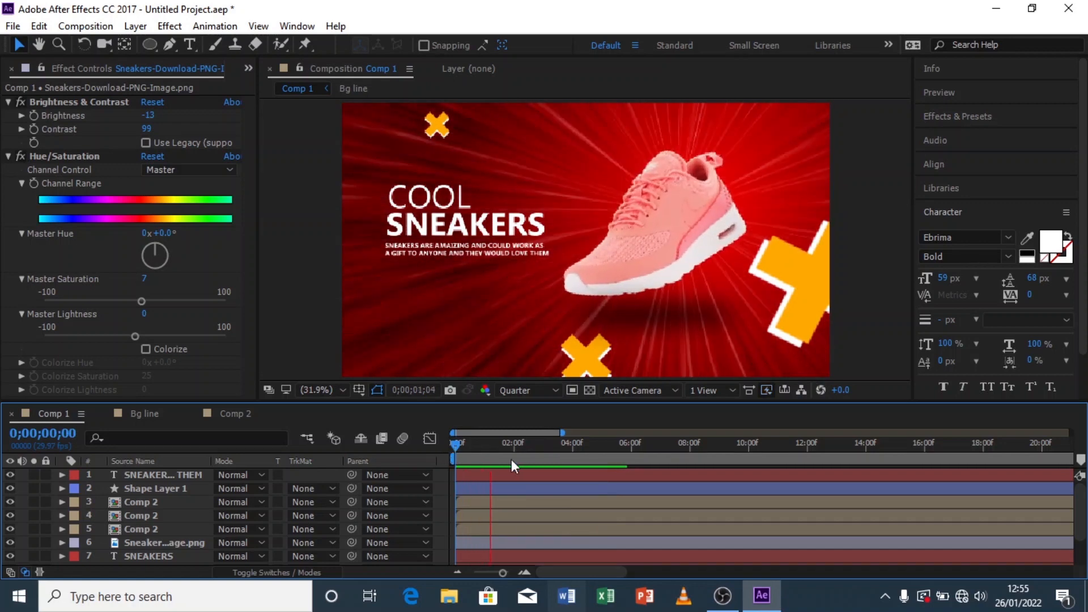
key("space")
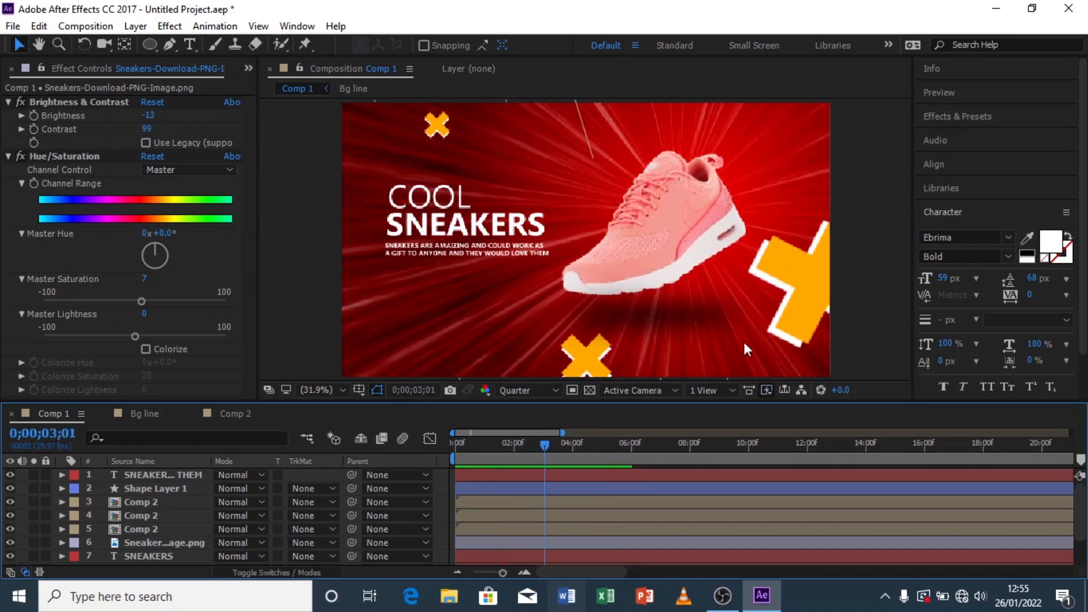
Step: Paste the posterizeTime(50);wiggle(4,4); expression onto the Position of the large right-hand X graphic layer
left_click(812, 272)
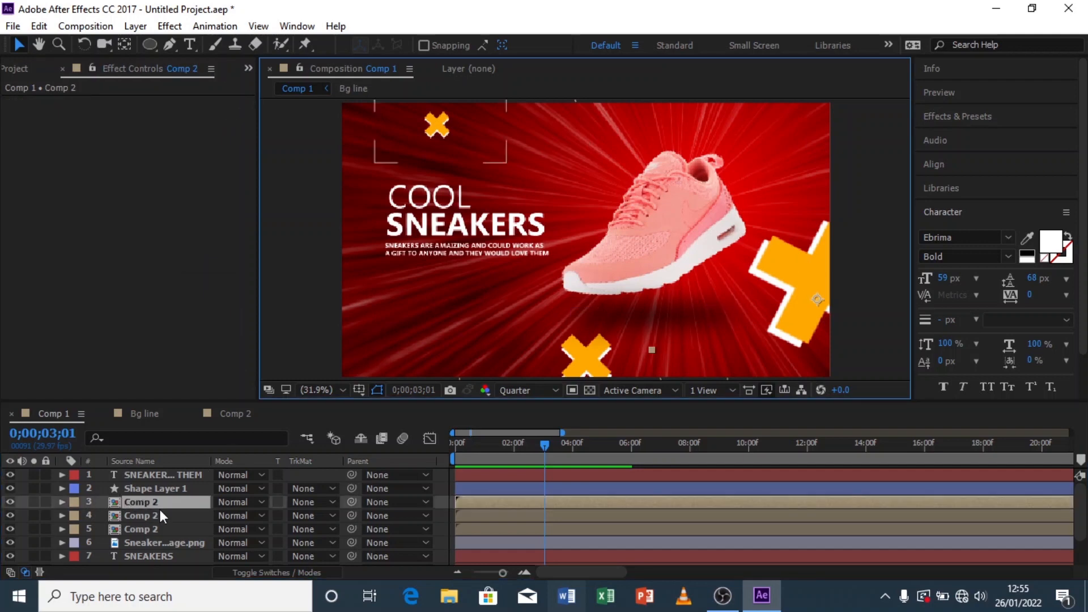
left_click(60, 502)
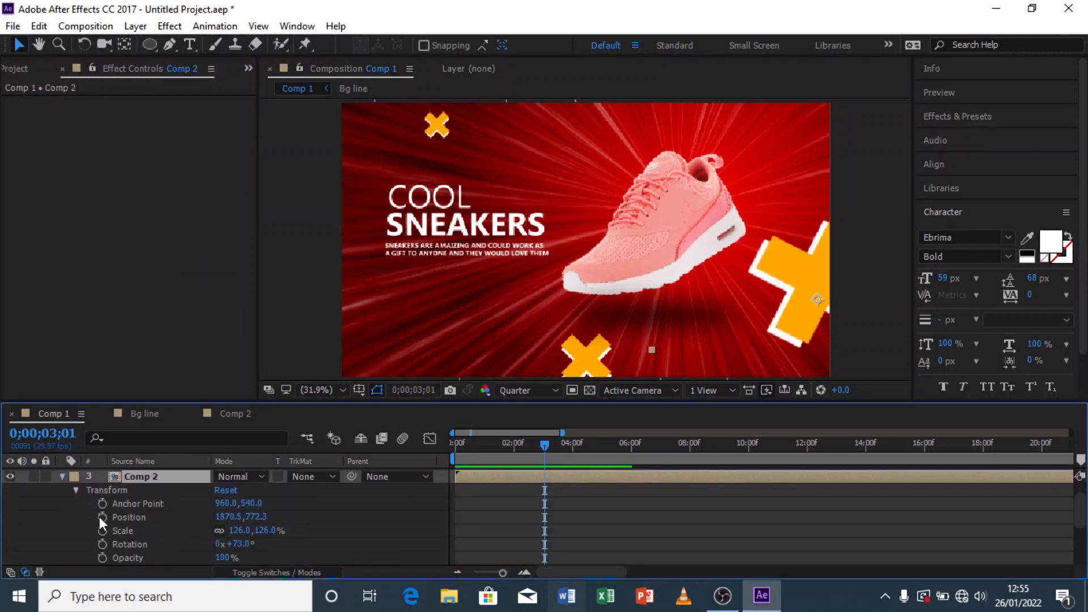
left_click(102, 517, "alt")
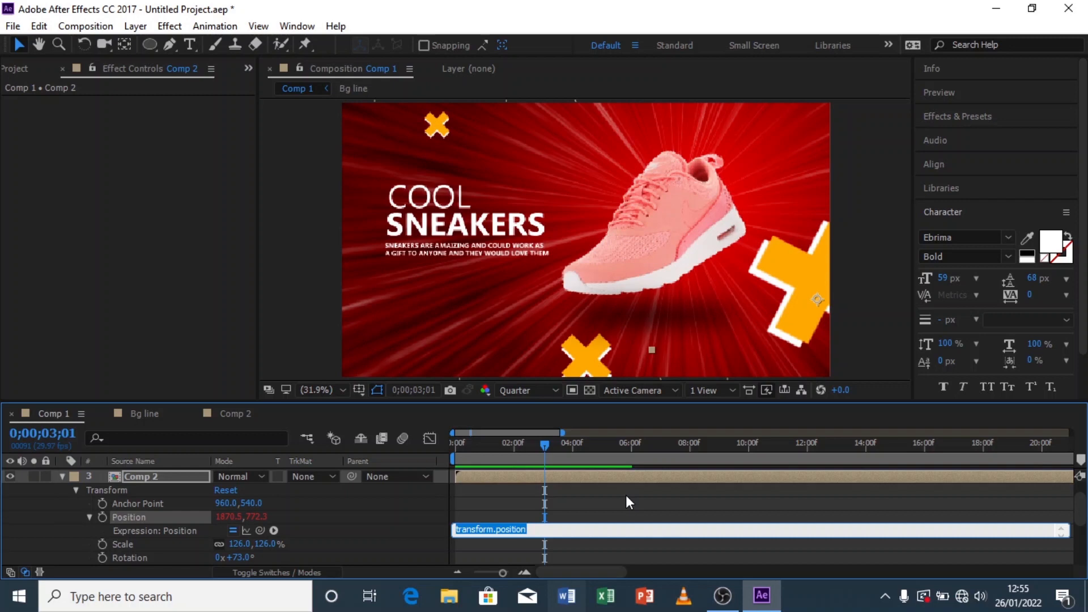
key("ctrl+v")
left_click(572, 498)
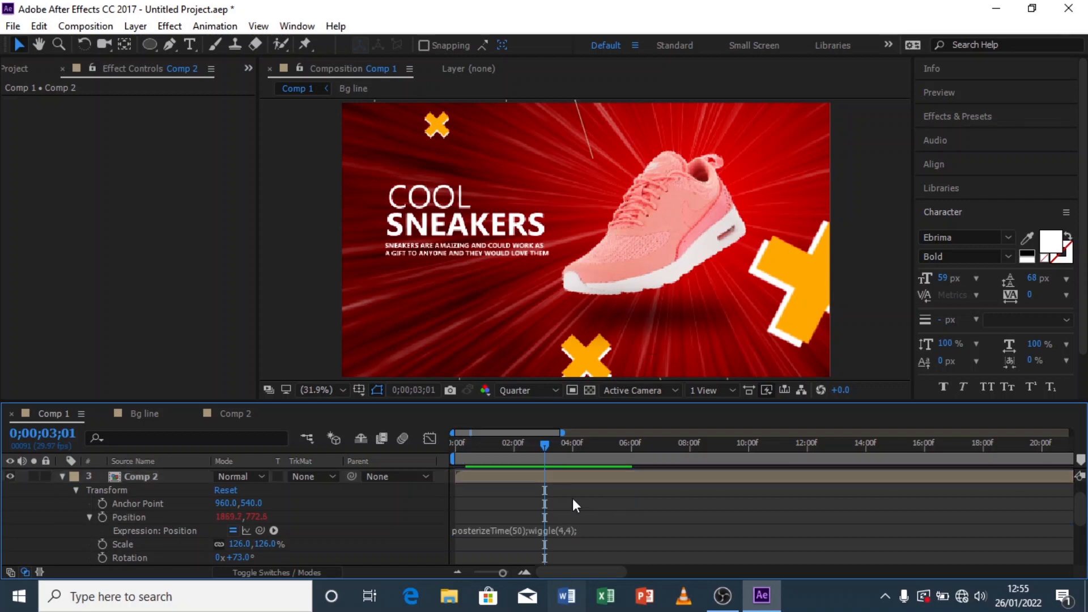
Step: Paste the expression onto the same X's Rotation and change it to posterizeTime(50);wiggle(2,4);
left_click(102, 557, "alt")
key("ctrl+v")
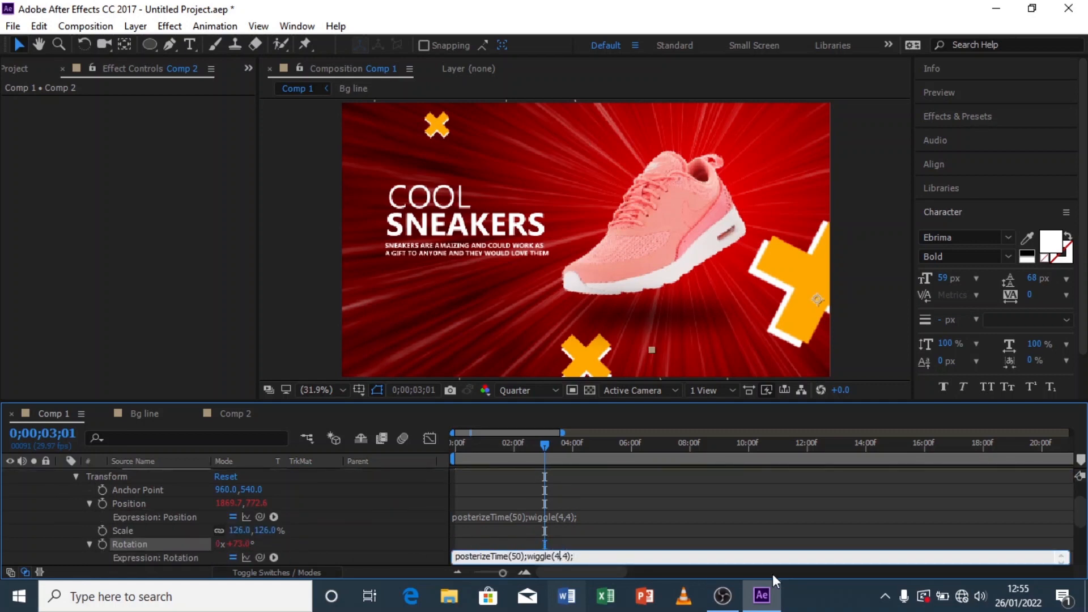
key("BackSpace")
type("2")
left_click(690, 524)
scroll(53, 504, "up", 3)
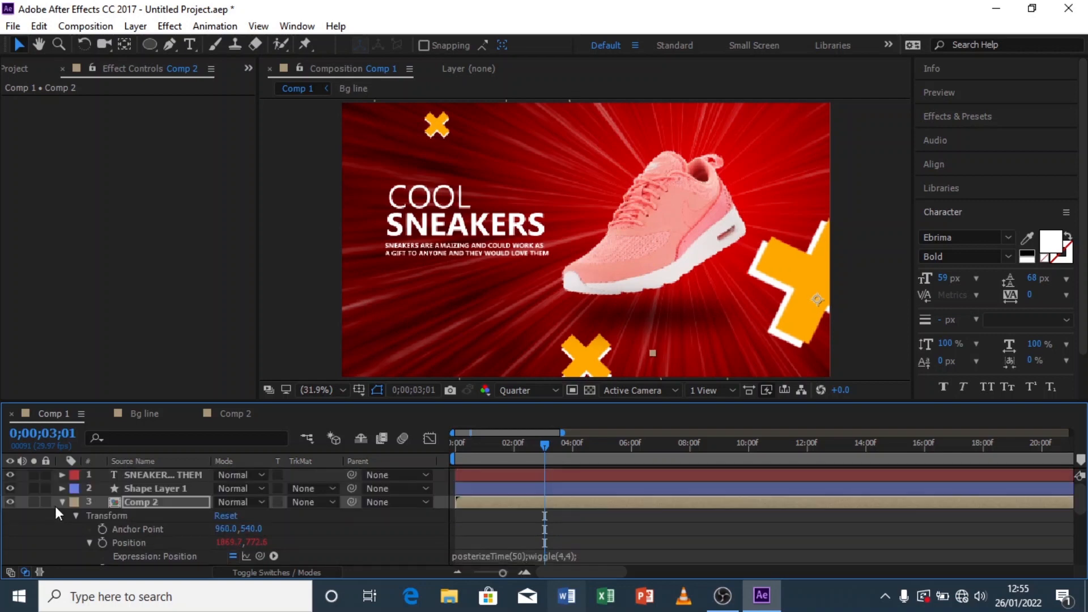
left_click(62, 503)
Step: Rotate the small top-left X graphic layer to about 52°
left_click(164, 516)
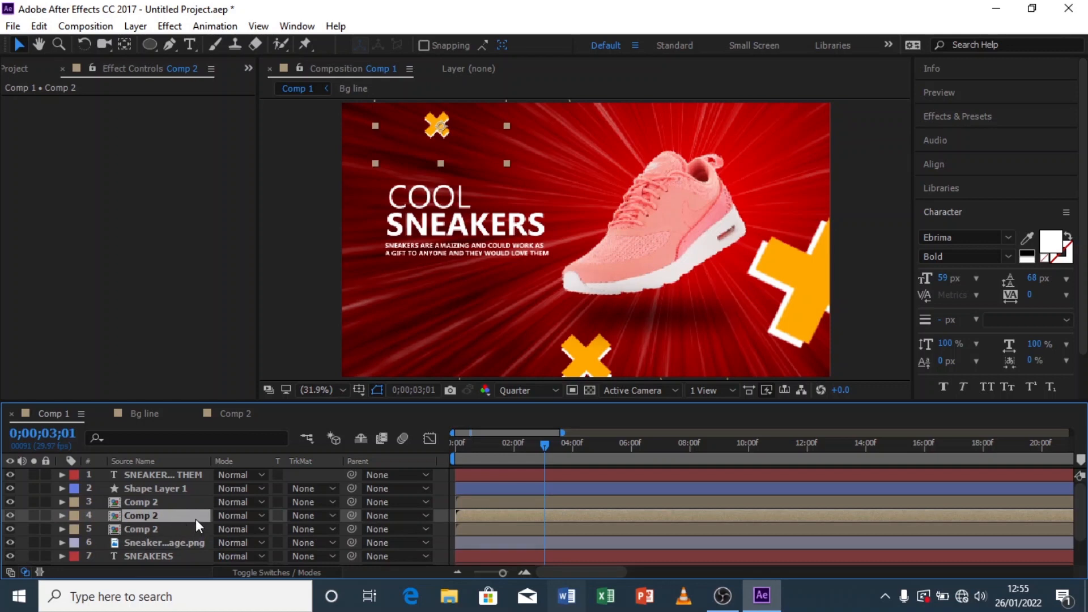
key("r")
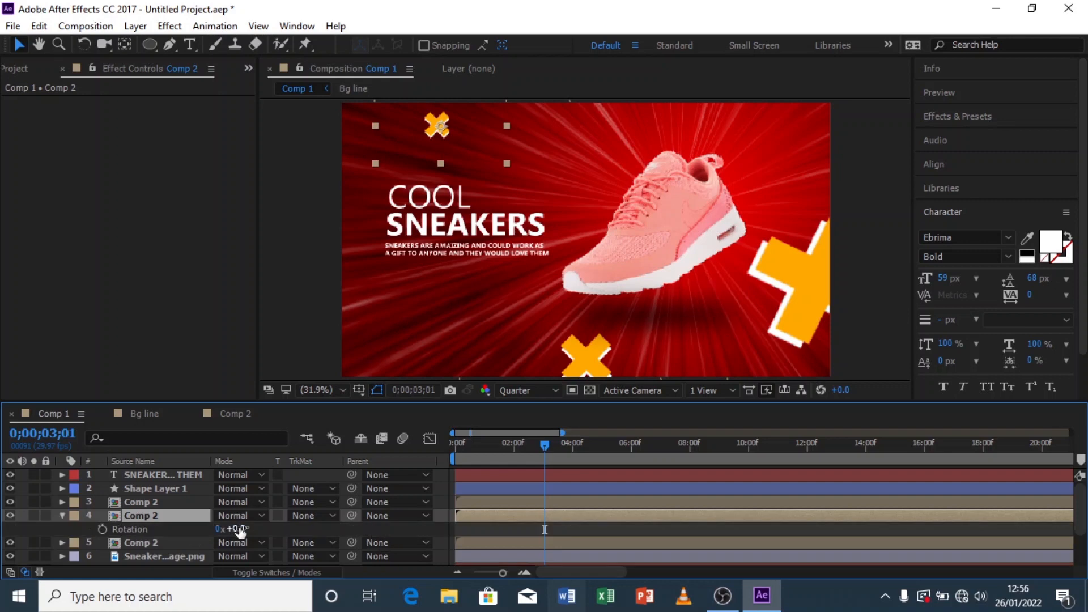
left_click_drag(263, 528, 280, 527)
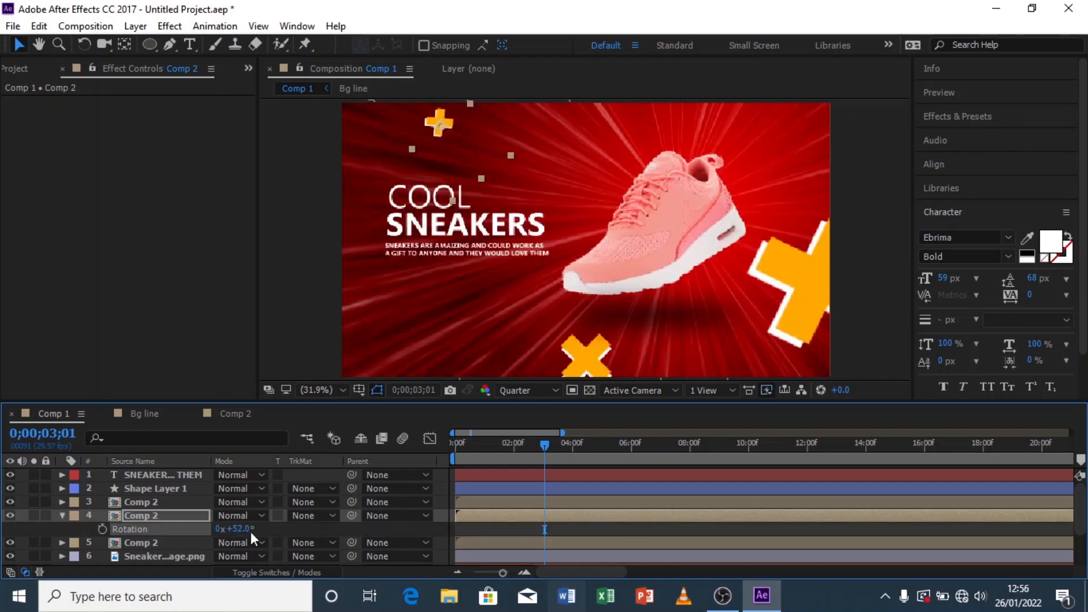
Step: Paste the posterizeTime(50);wiggle(4,4); expression onto the top-left X graphic's Position
left_click(169, 518)
left_click(63, 516)
left_click(62, 516)
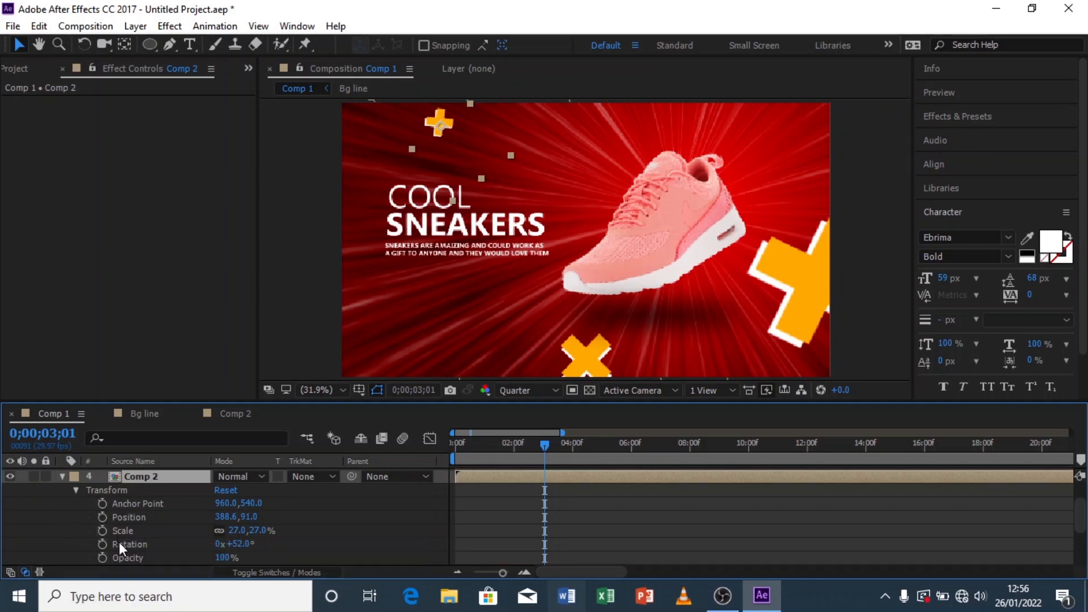
left_click(102, 517, "alt")
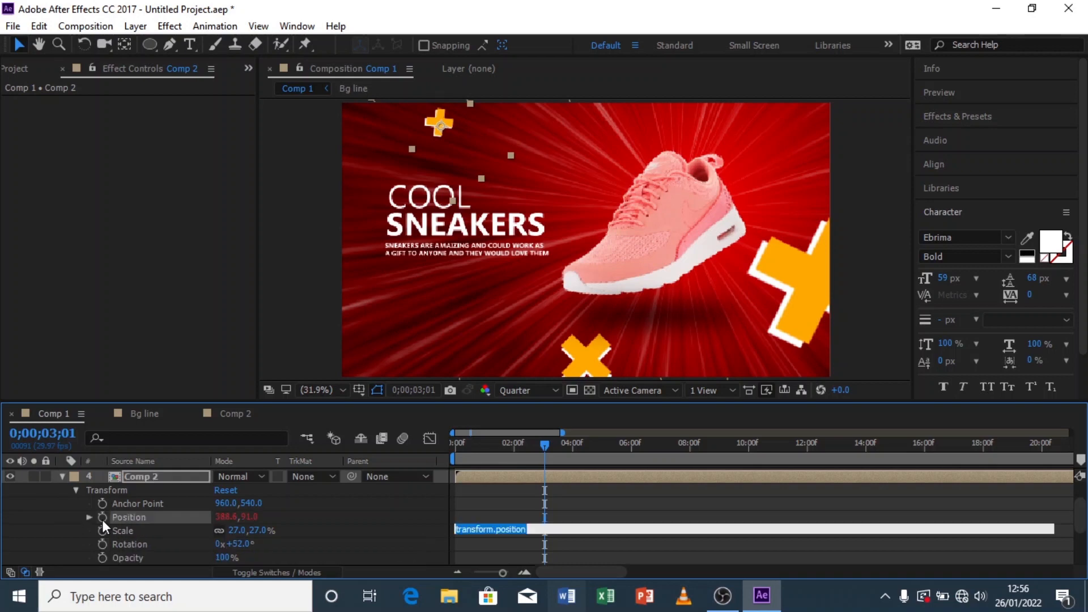
type("posterizeTime(50);wiggle(4,4);")
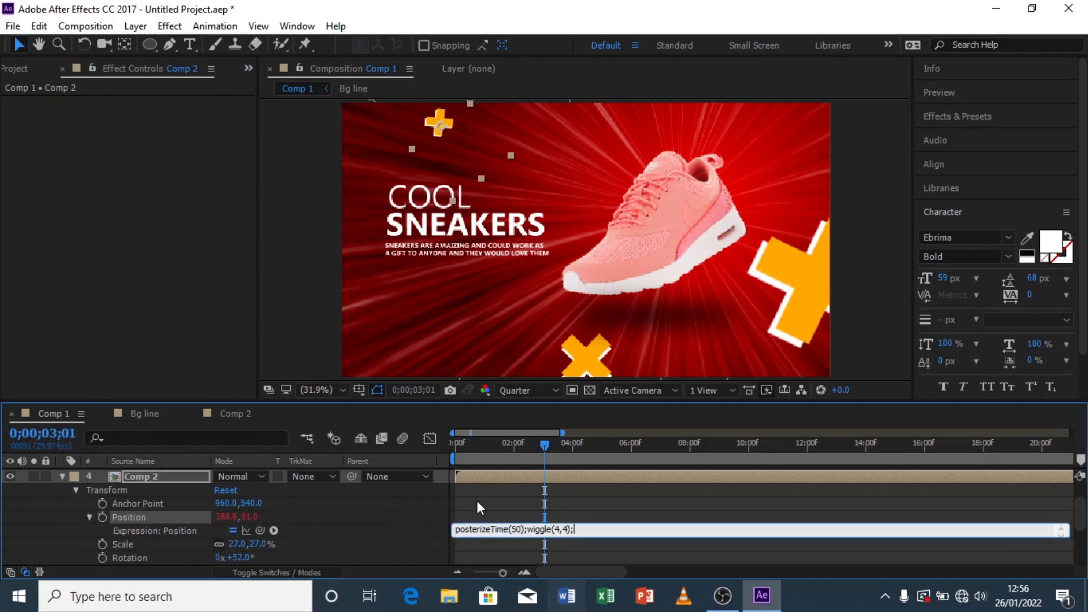
left_click(476, 502)
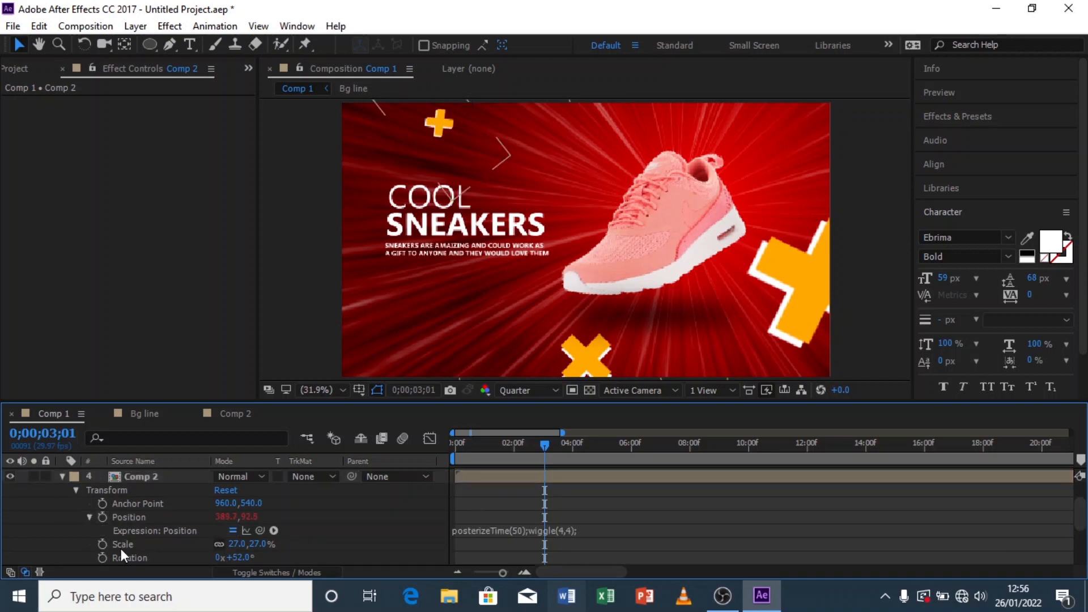
Step: Paste the expression onto the top-left X's Rotation and change it to posterizeTime(50);wiggle(2,4);
scroll(121, 549, "down", 1)
left_click(103, 517, "alt")
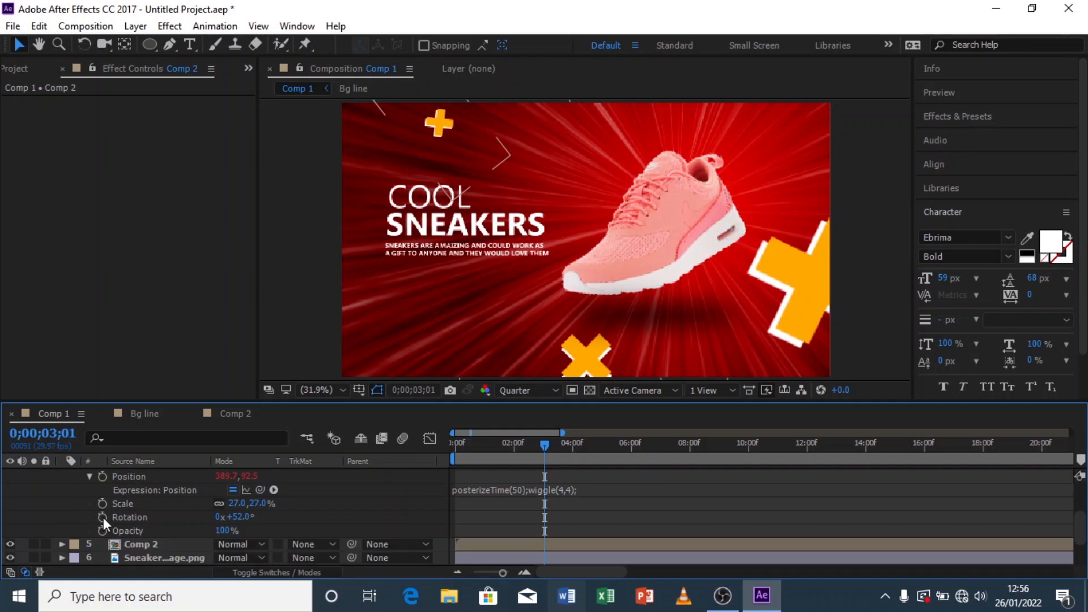
type("posterizeTime(50);wiggle(4,4);")
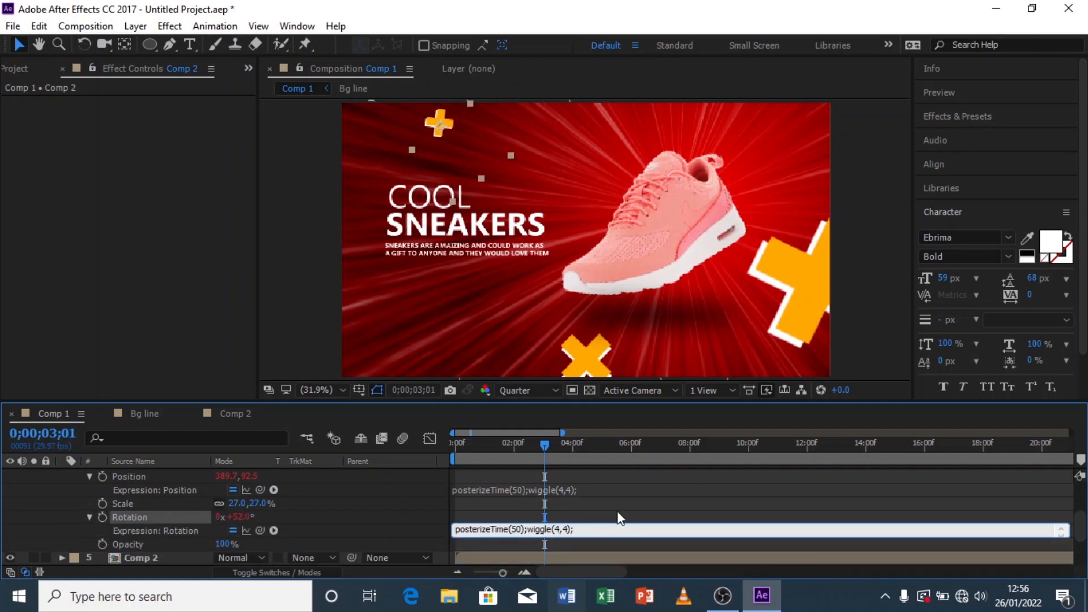
double_click(559, 529)
key("BackSpace")
type("2")
left_click(607, 510)
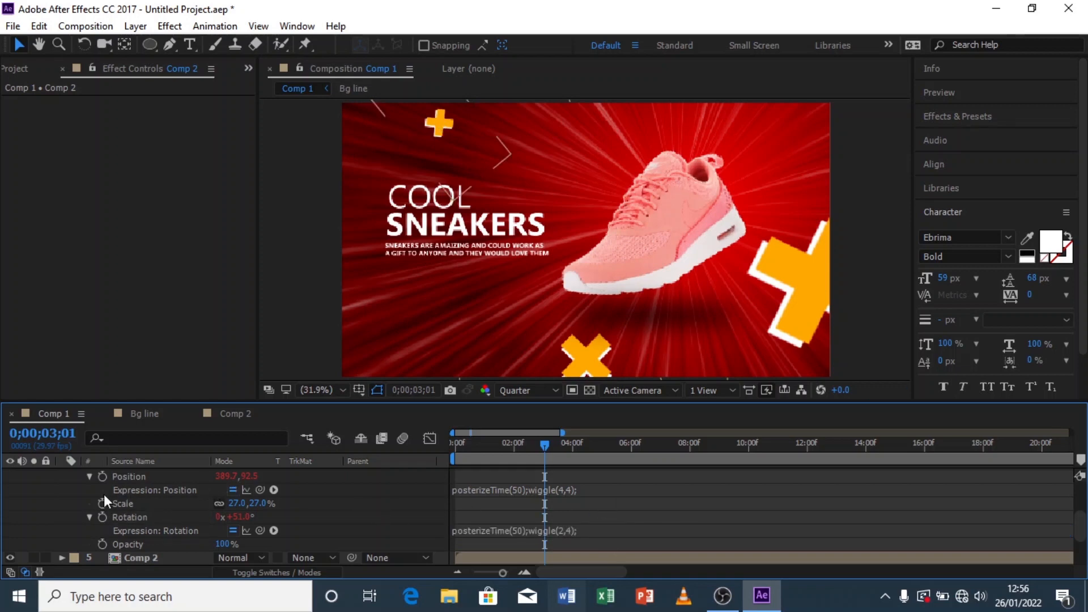
scroll(100, 499, "up", 3)
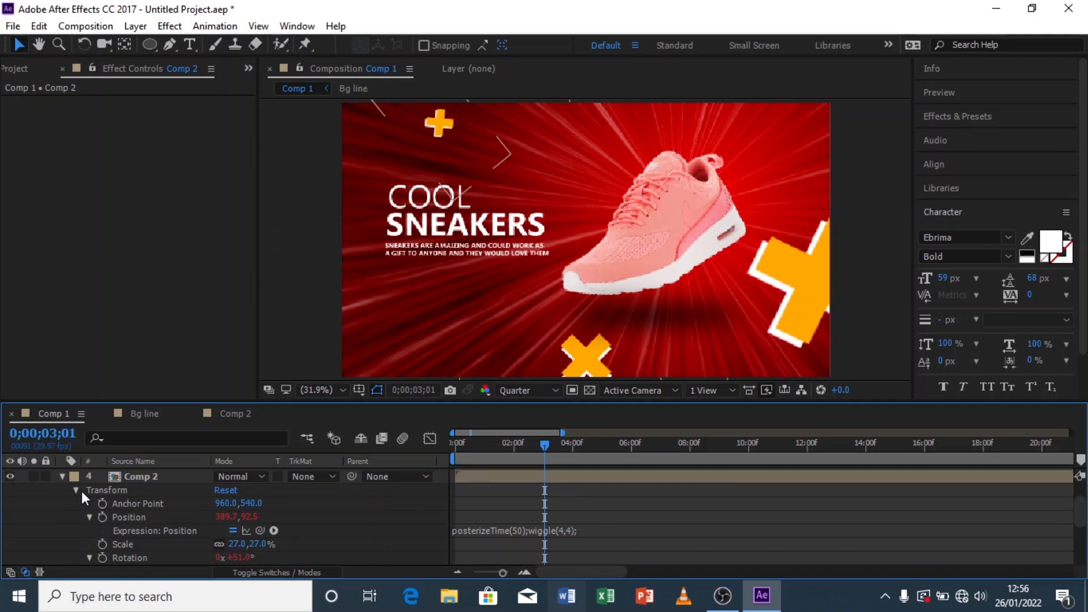
left_click(62, 477)
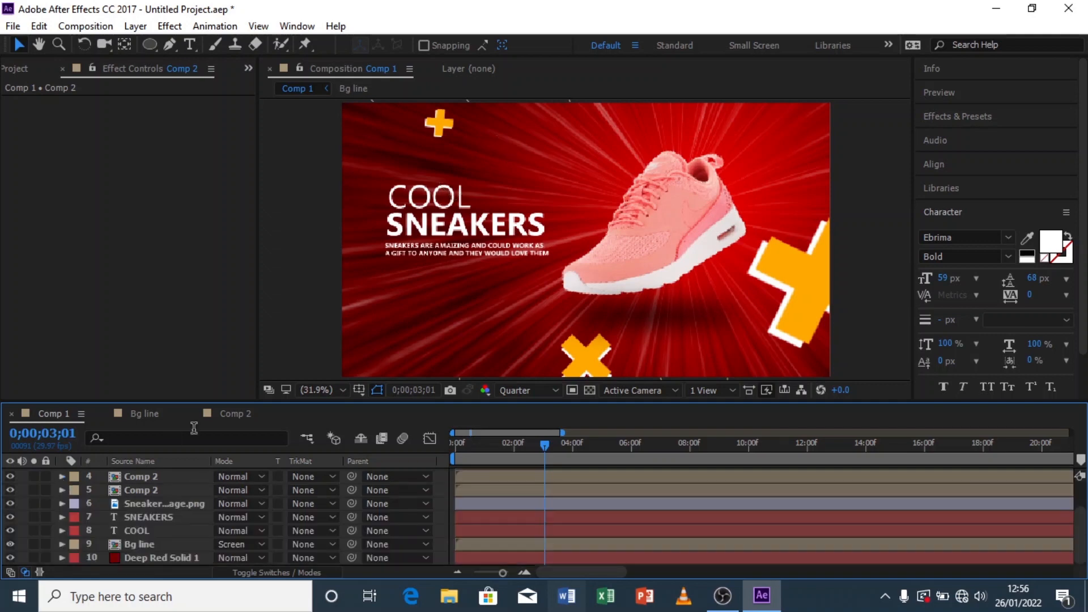
Step: Open Comp 2 and add a Scale keyframe to the + layer at frame 20
left_click(222, 409)
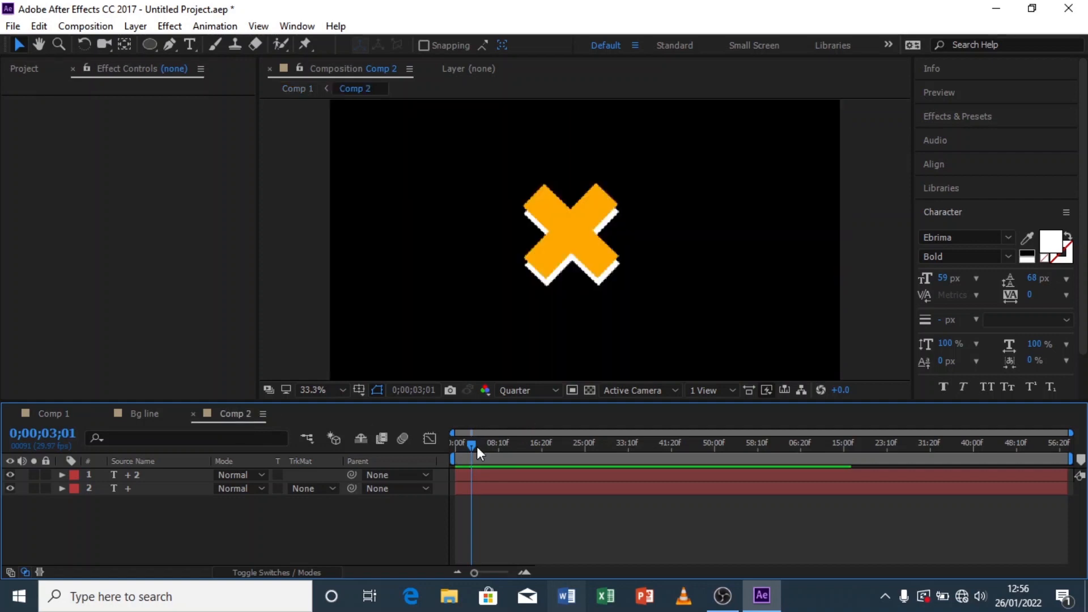
left_click_drag(1070, 433, 481, 516)
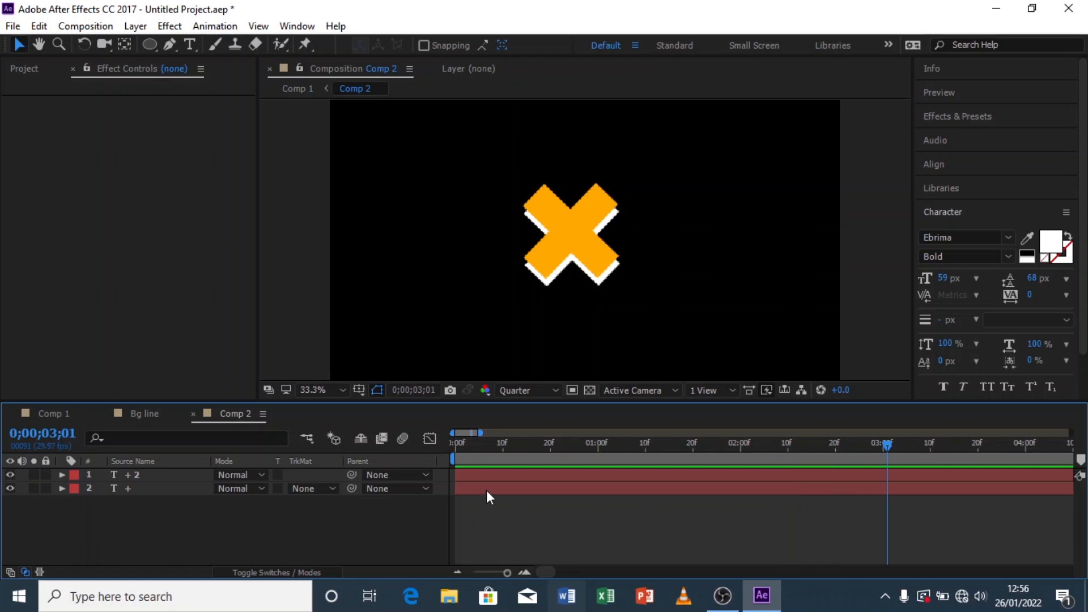
left_click_drag(521, 447, 552, 449)
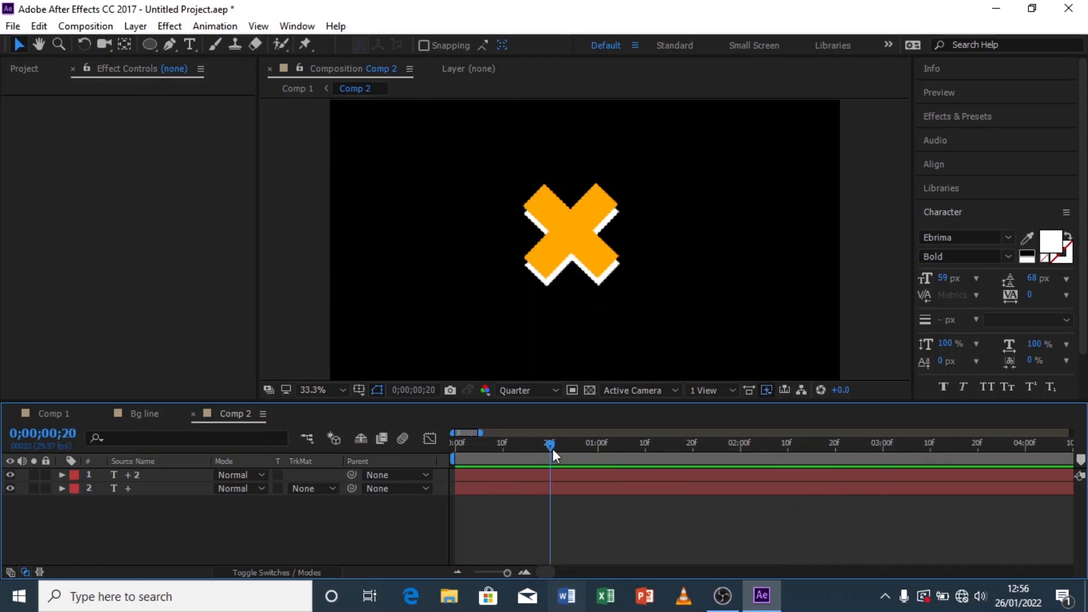
left_click(174, 485)
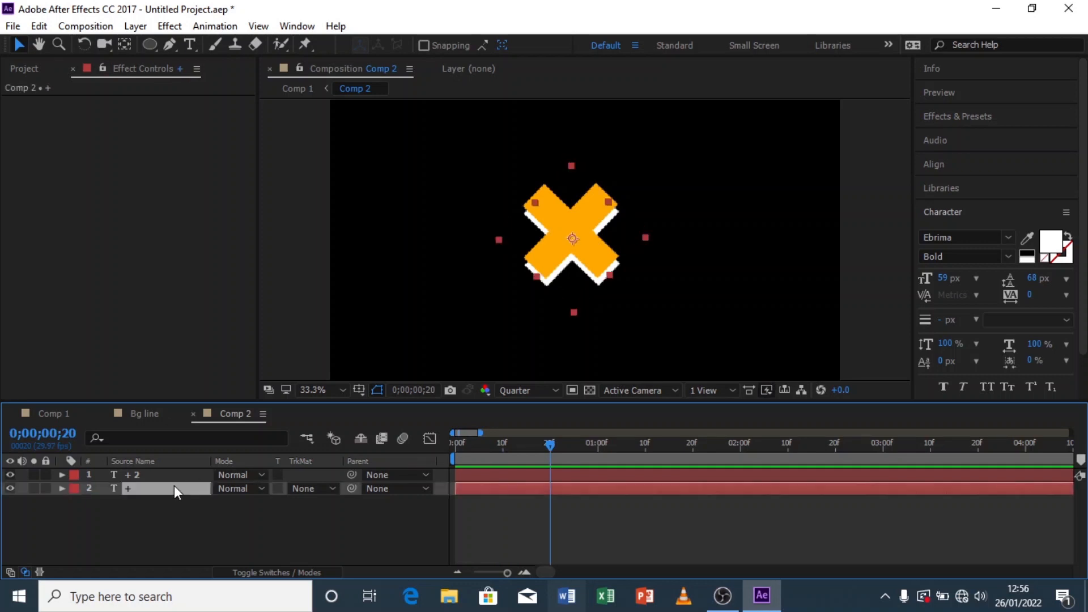
key("s")
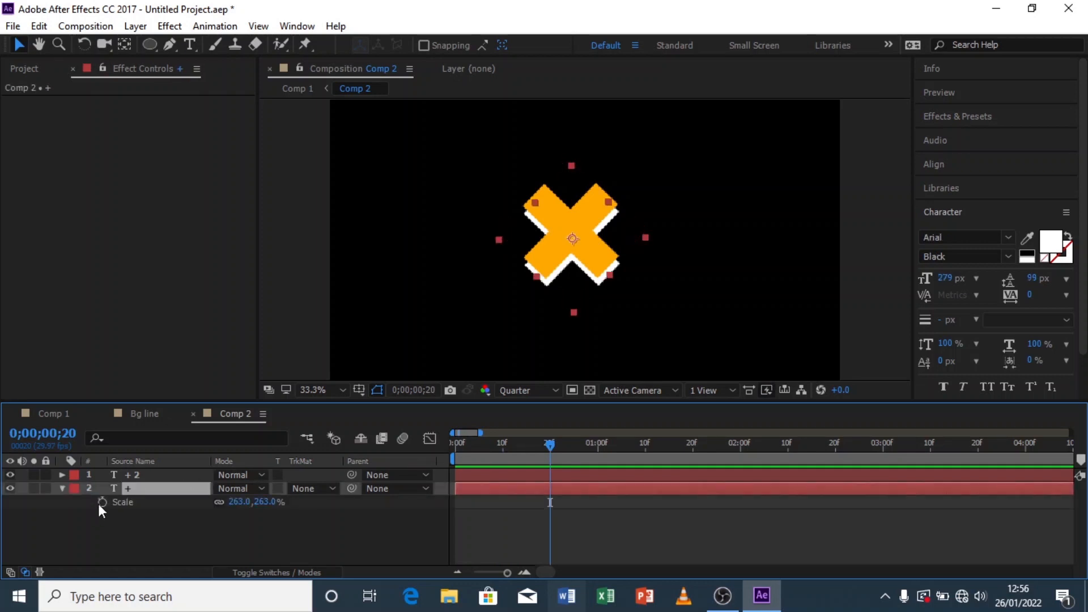
key("alt+shift+s")
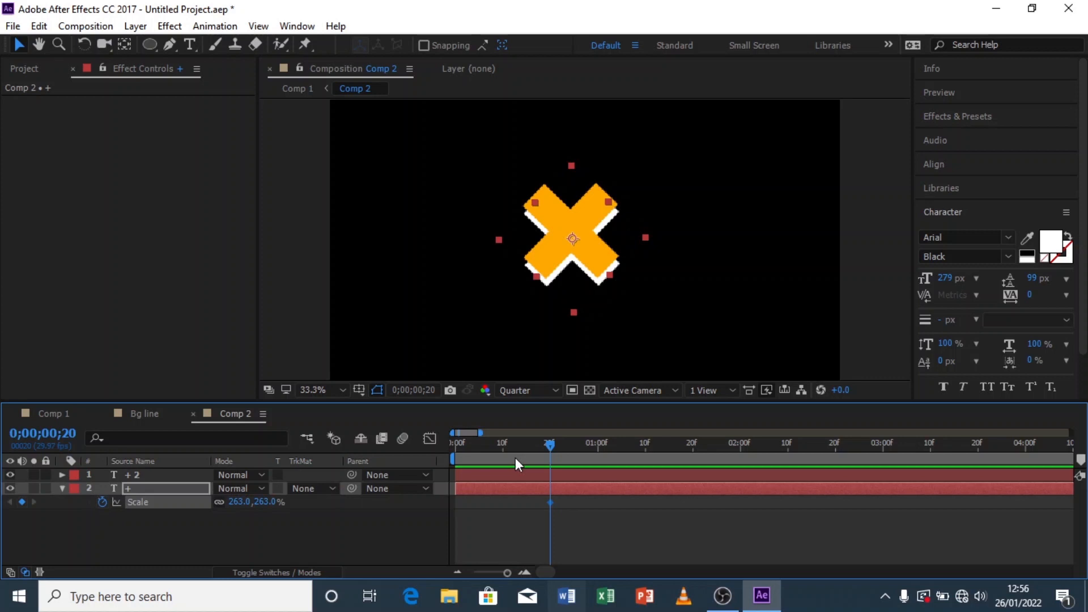
Step: Set the + layer's scale to 0% at frame 0 and apply Easy Ease to both scale keyframes
left_click_drag(499, 445, 359, 463)
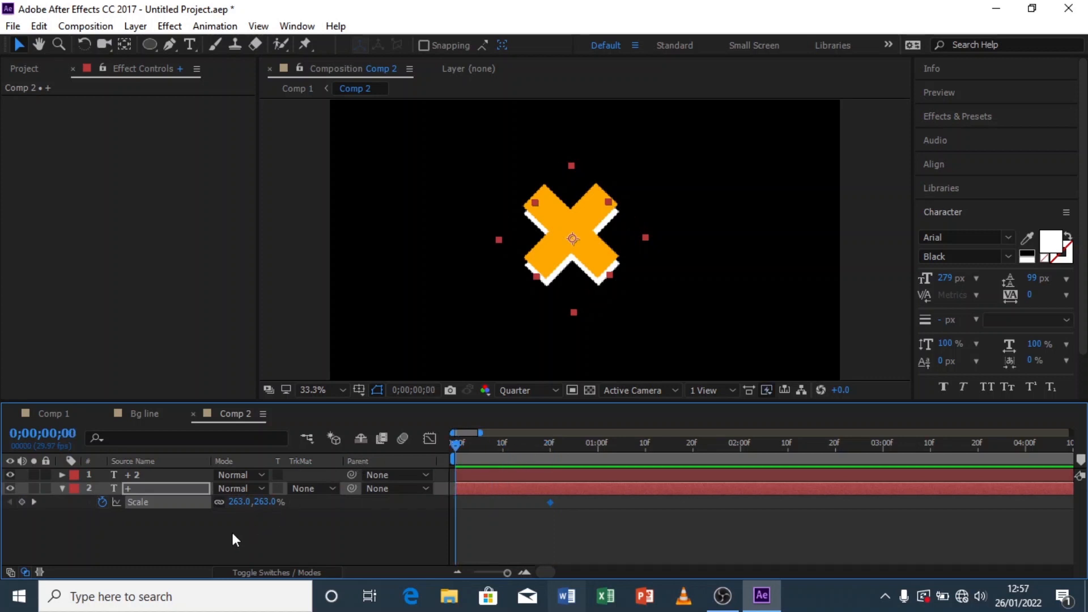
left_click(264, 502)
type("0")
left_click(533, 524)
left_click_drag(566, 503, 435, 506)
right_click(455, 503)
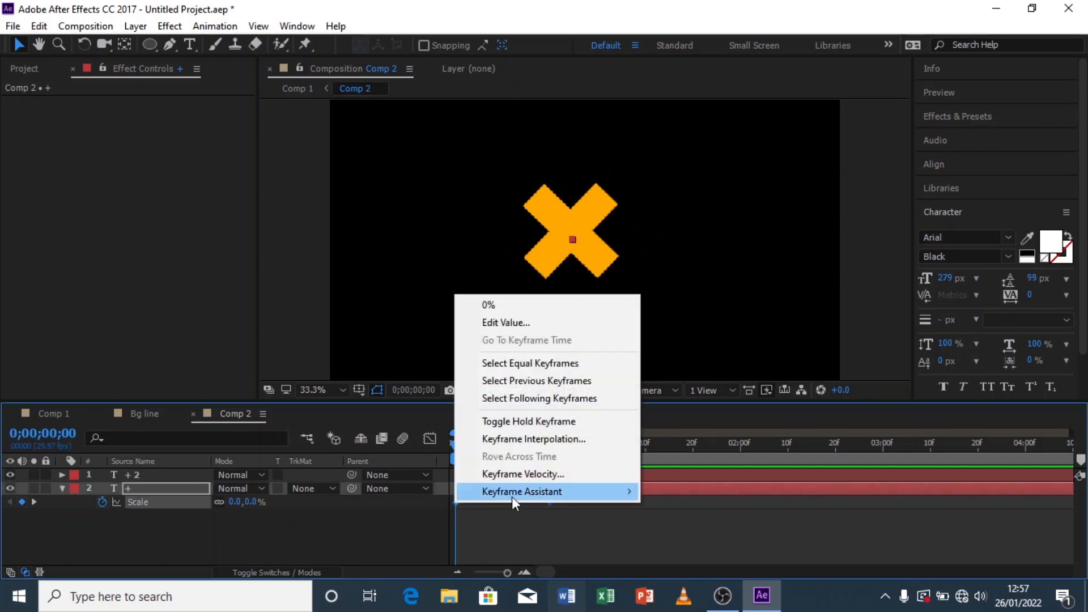
mouse_move(512, 496)
left_click(699, 387)
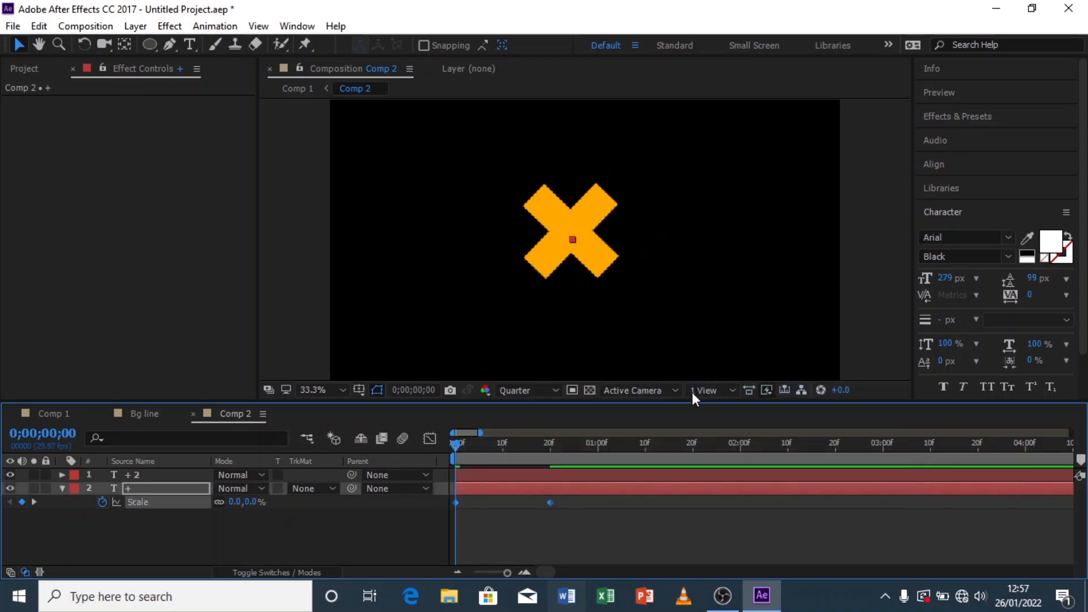
Step: Add a Scale keyframe to the + 2 layer at frame 20
left_click(474, 475)
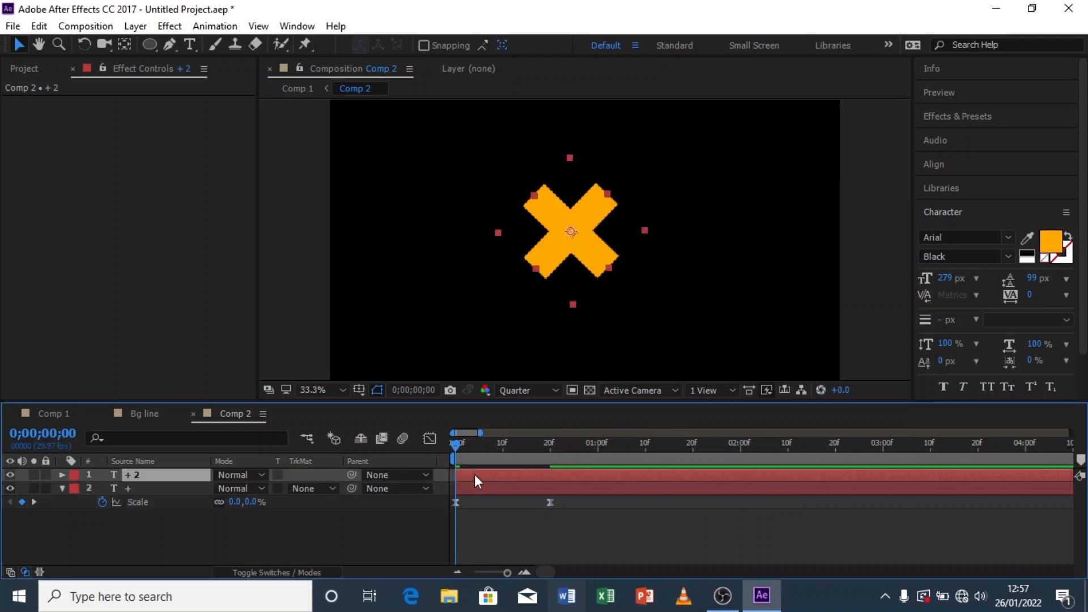
key("s")
left_click(540, 443)
left_click_drag(546, 441, 551, 441)
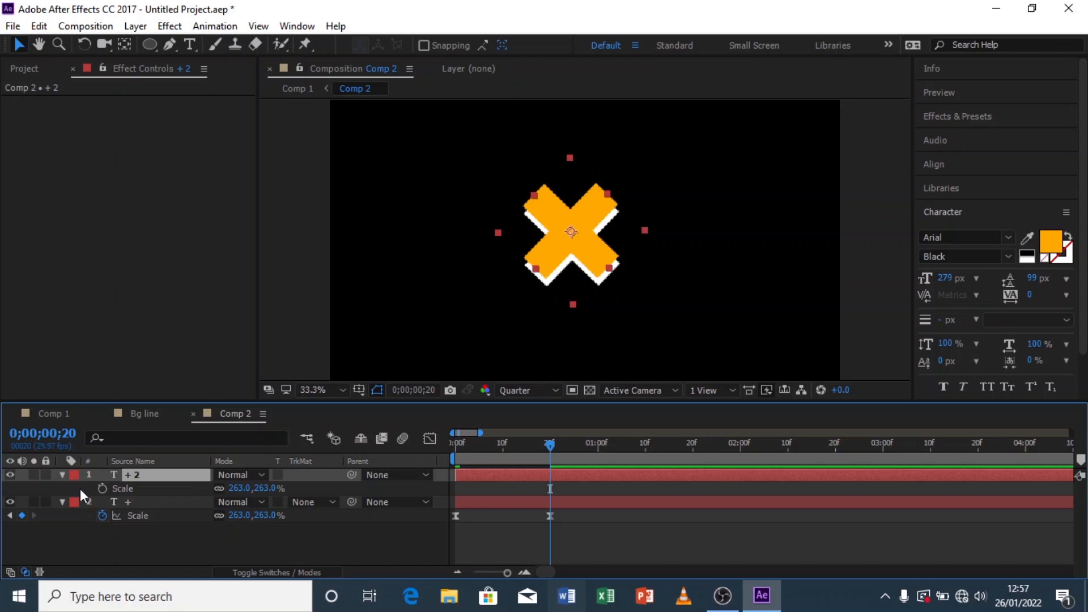
left_click(103, 489)
Step: Set the + 2 layer's scale to 0% at frame 0 and apply Easy Ease to its scale keyframes
left_click_drag(486, 444, 397, 458)
left_click(266, 488)
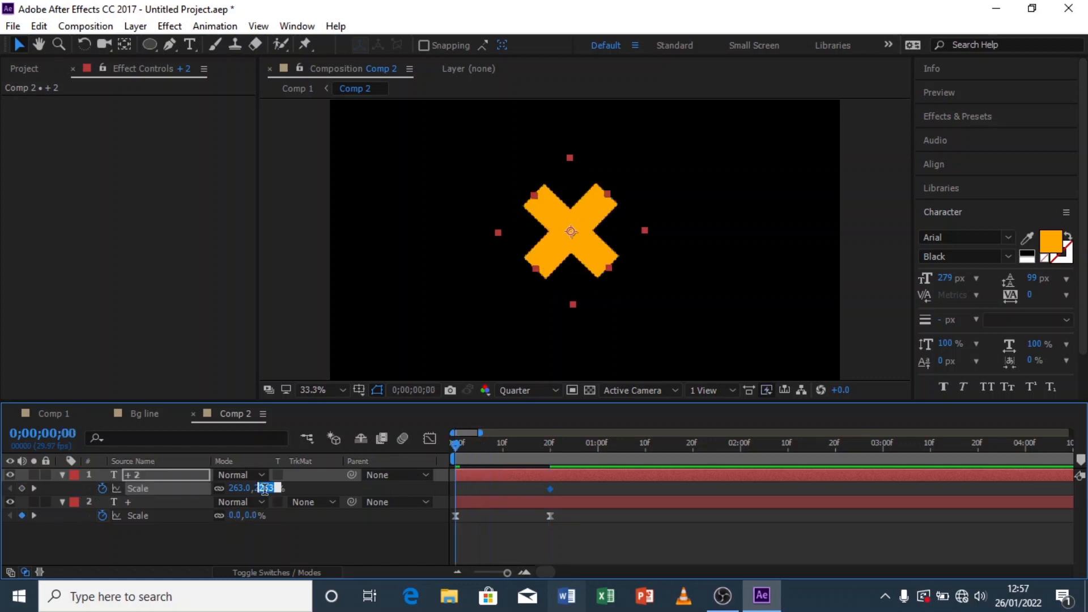
left_click(292, 541)
left_click_drag(562, 487, 411, 500)
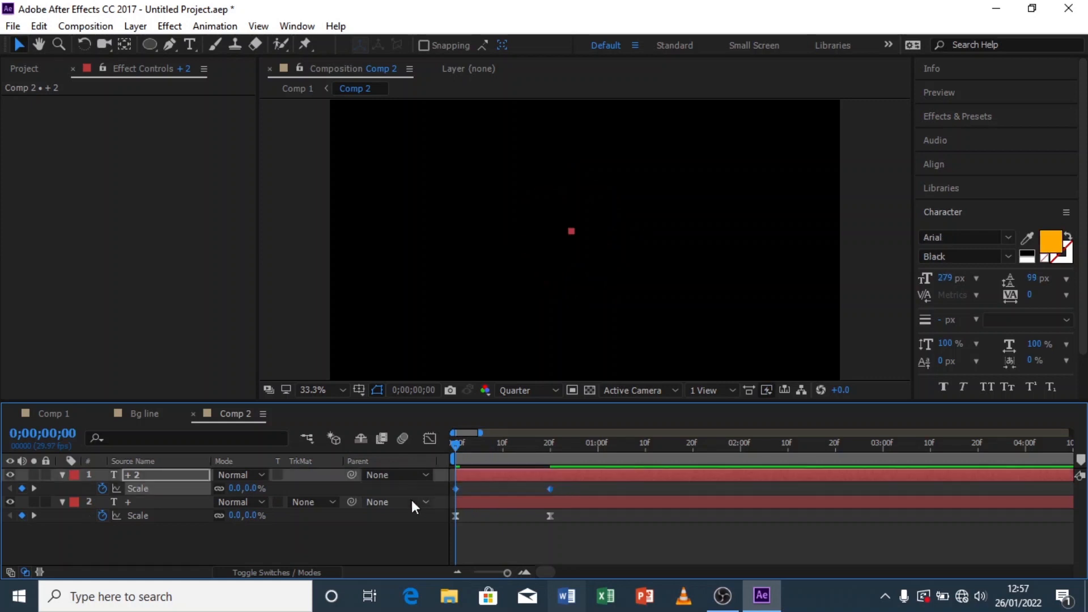
right_click(455, 489)
mouse_move(488, 478)
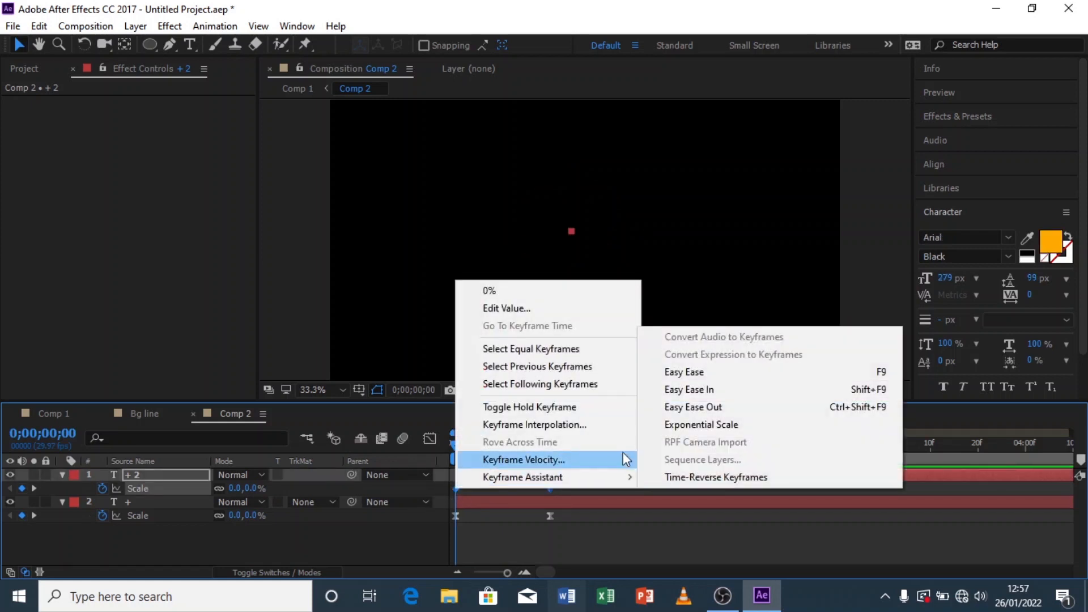
left_click(692, 373)
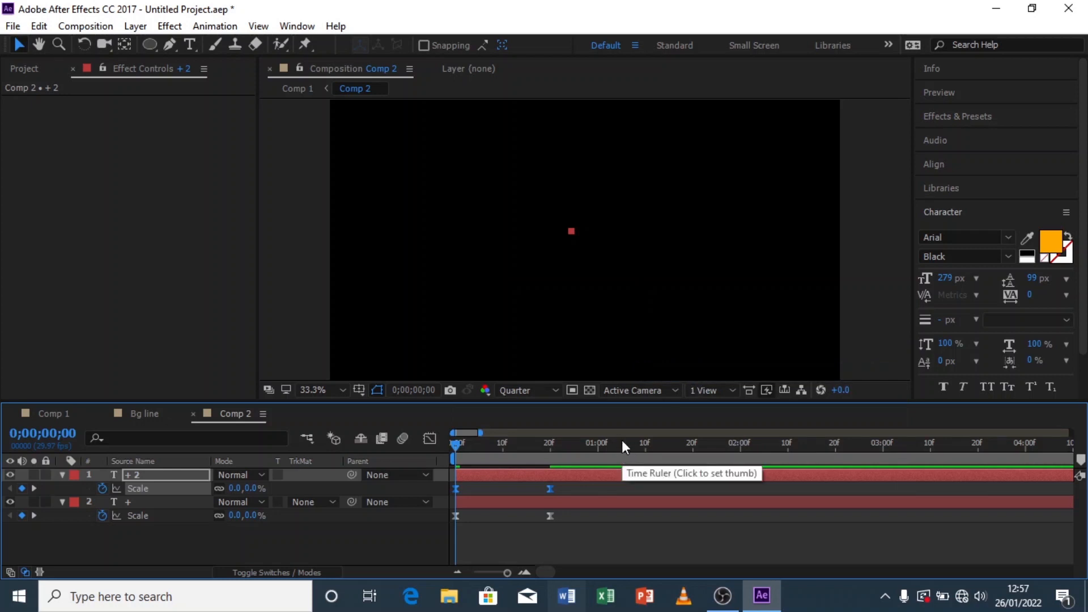
Step: Offset the + 2 layer to start a few frames after the + layer and preview the staggered pop
left_click_drag(496, 475, 529, 474)
left_click_drag(530, 476, 535, 477)
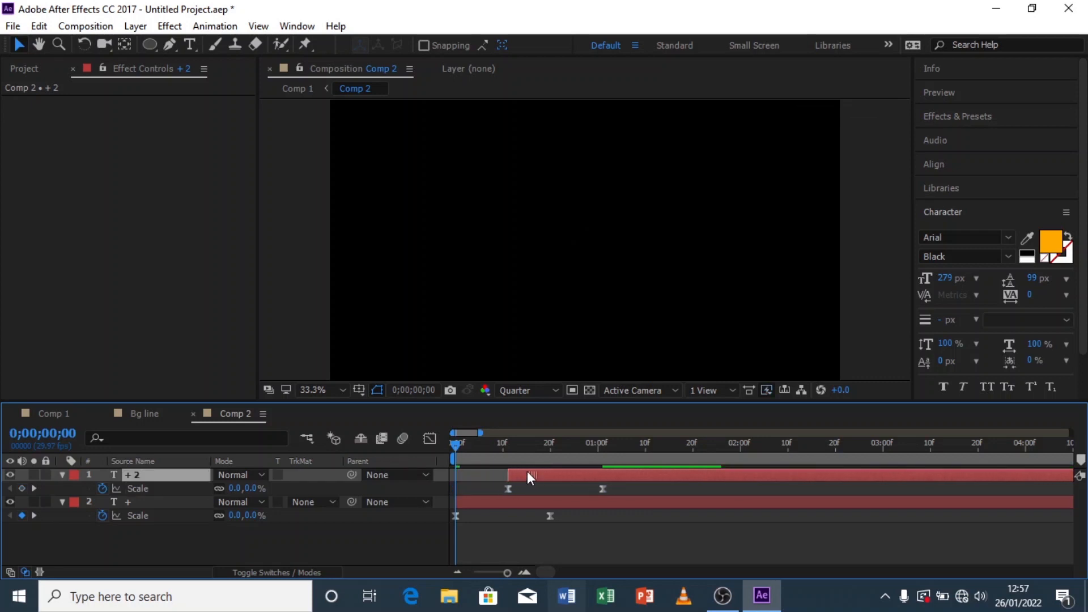
key("space")
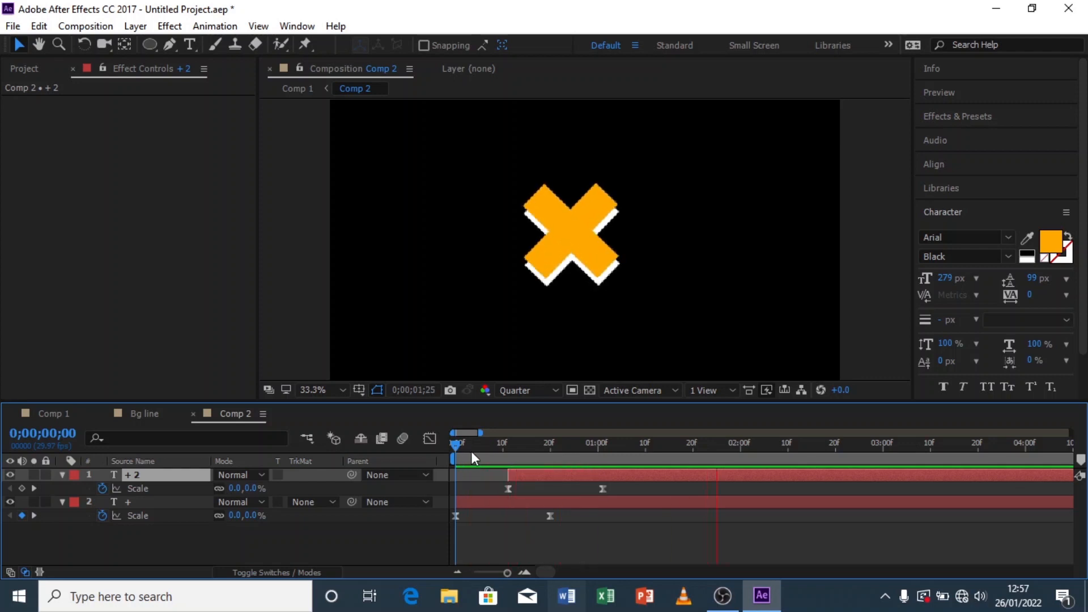
mouse_move(457, 447)
left_mouse_down()
mouse_move(471, 447)
mouse_move(443, 447)
left_mouse_up()
key("space")
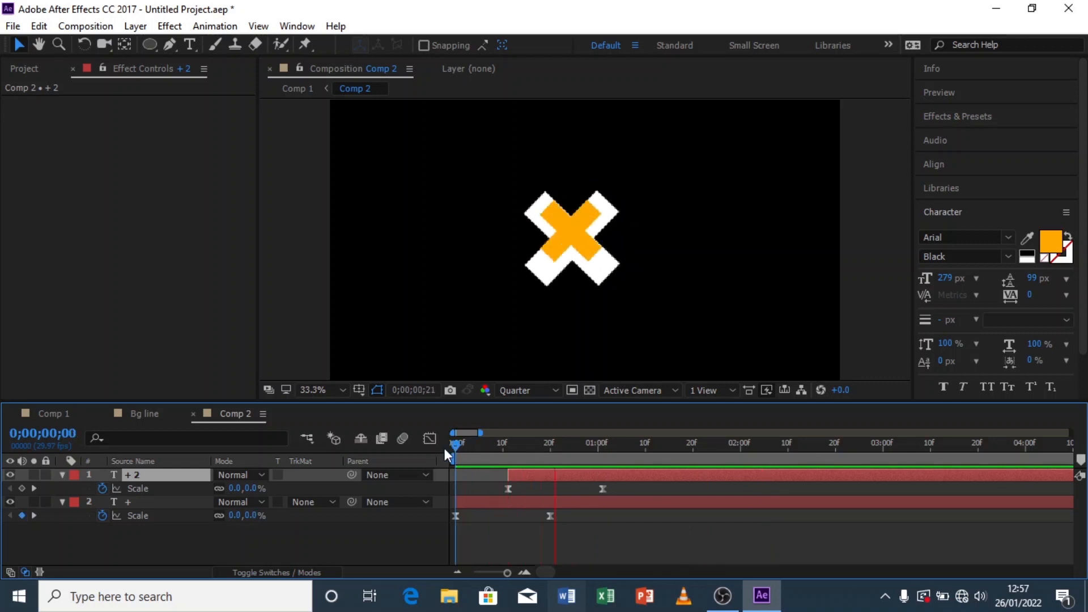
left_click(495, 448)
left_click_drag(521, 475, 510, 475)
key("Home")
key("space")
left_click(483, 452)
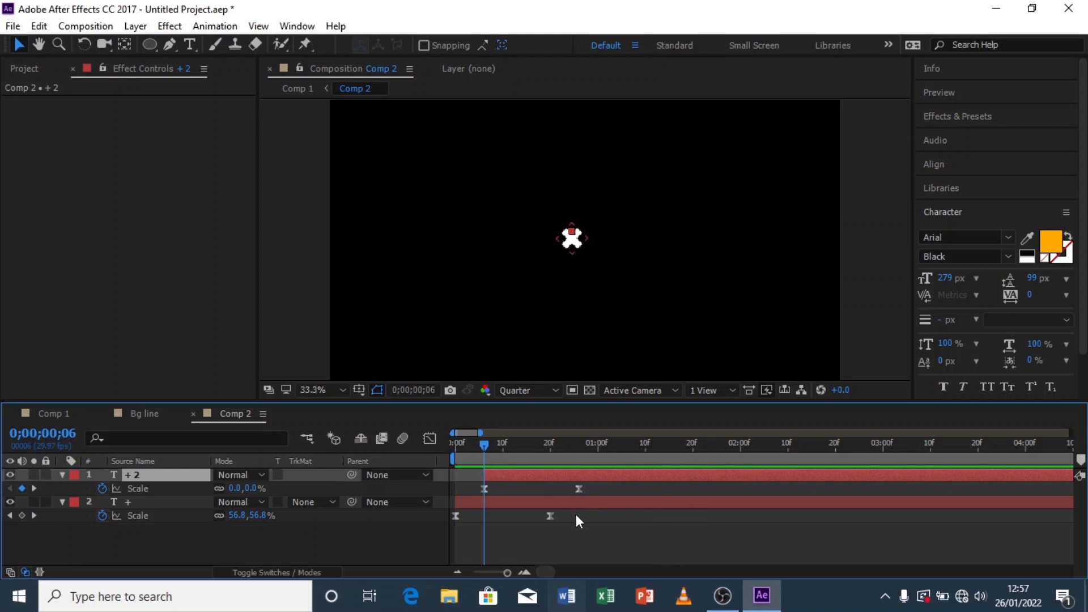
Step: Select both layers' scale keyframes and reshape their speed curve in the Graph Editor for a snappier pop
left_click_drag(591, 504, 455, 482)
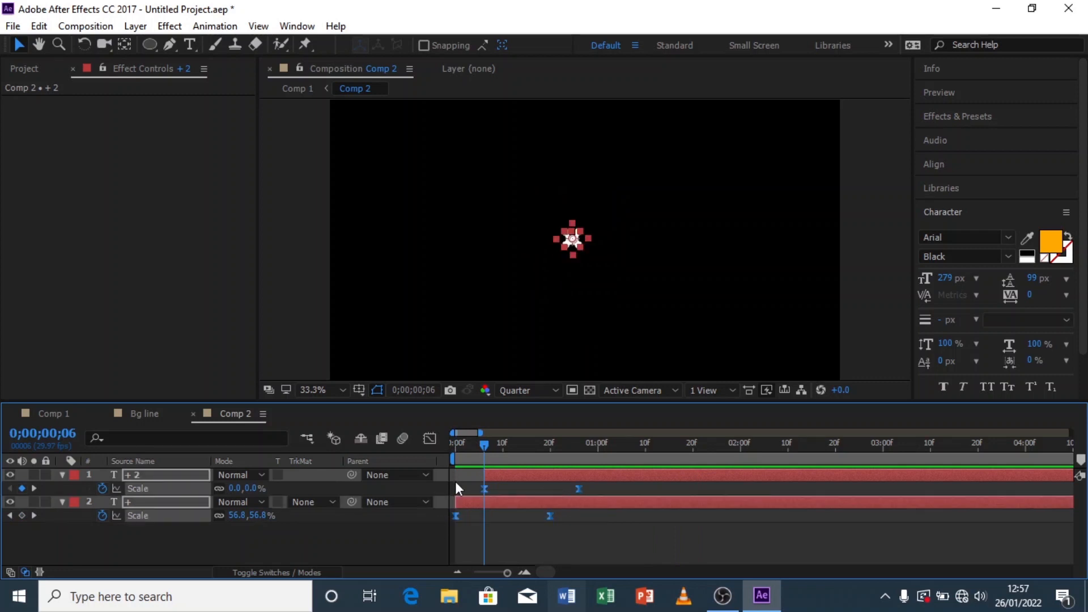
left_click(430, 439)
left_click_drag(600, 511, 510, 531)
left_click(429, 440)
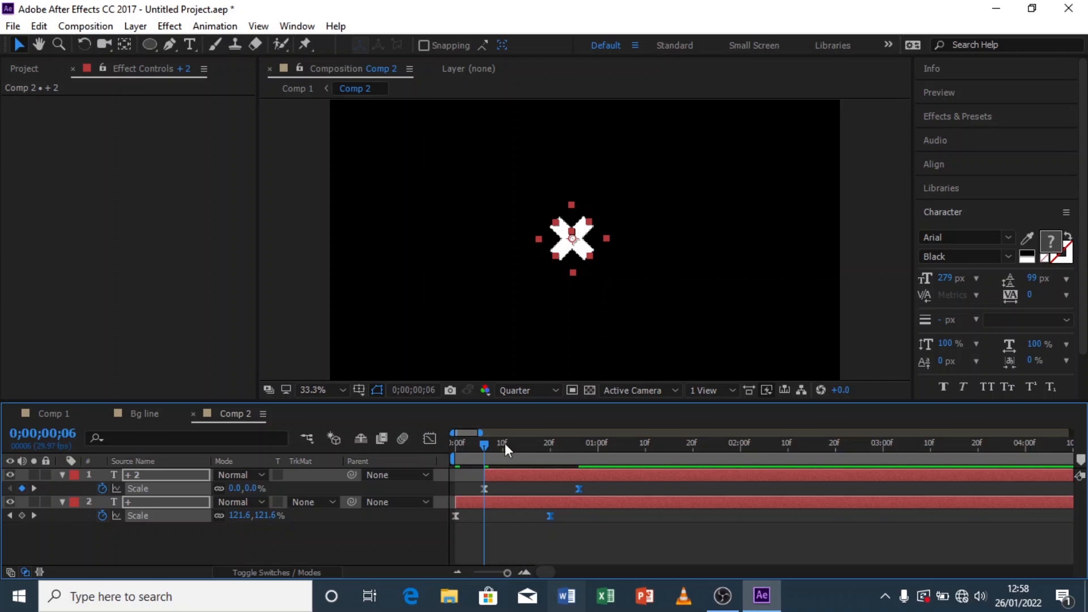
Step: Preview the pop, then move both layers' end scale keyframes a few frames earlier
key("space")
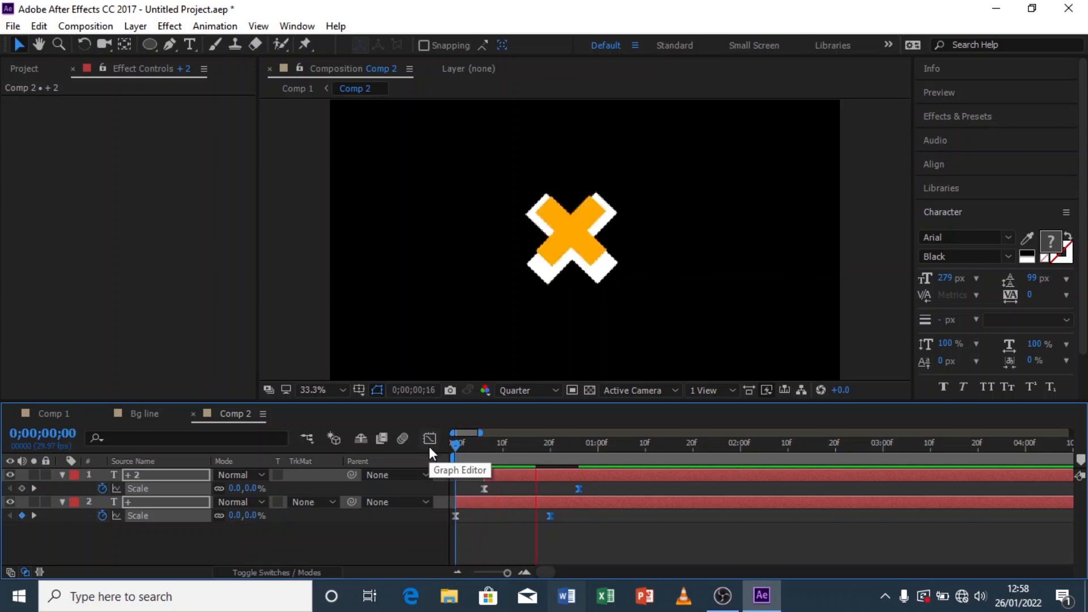
key("space")
key("space")
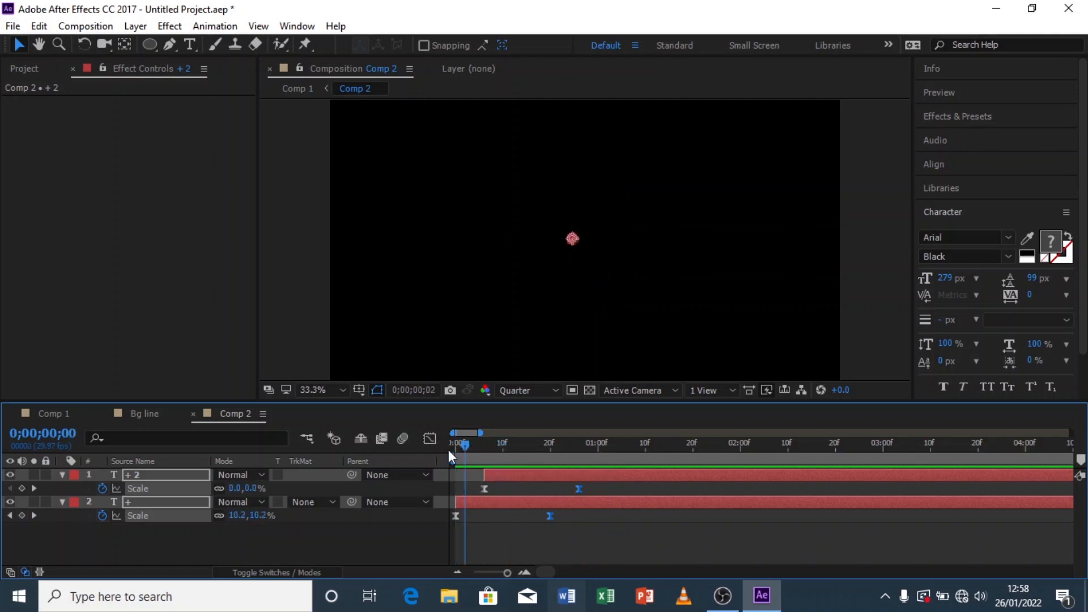
left_click(549, 451)
left_click_drag(579, 491, 565, 492)
left_click(352, 543)
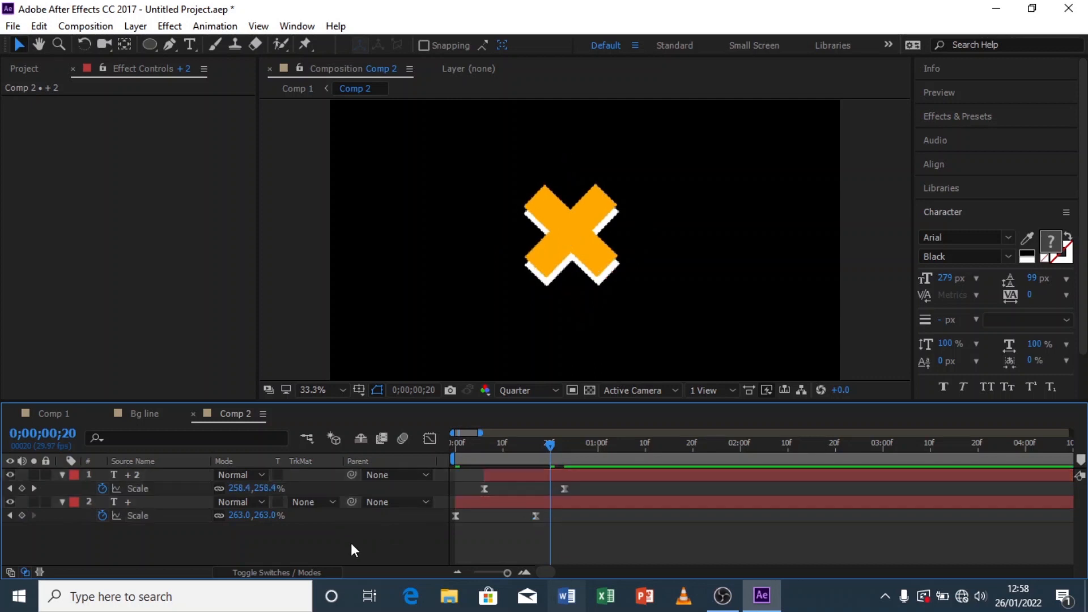
Step: Add a Drop Shadow layer style to the + 2 layer and set its size to 24
left_click(569, 478)
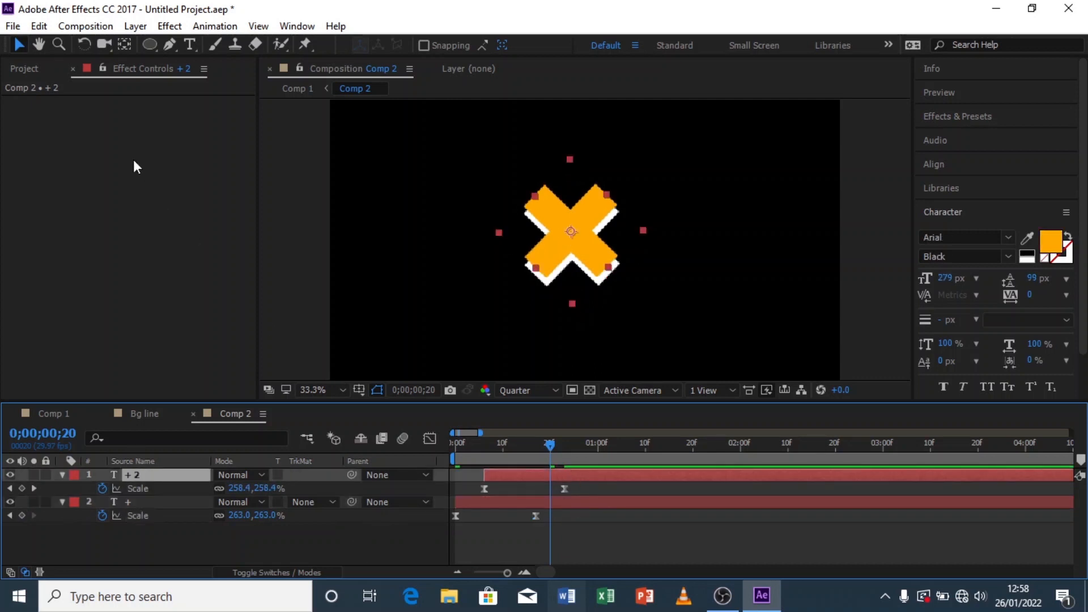
left_click(139, 26)
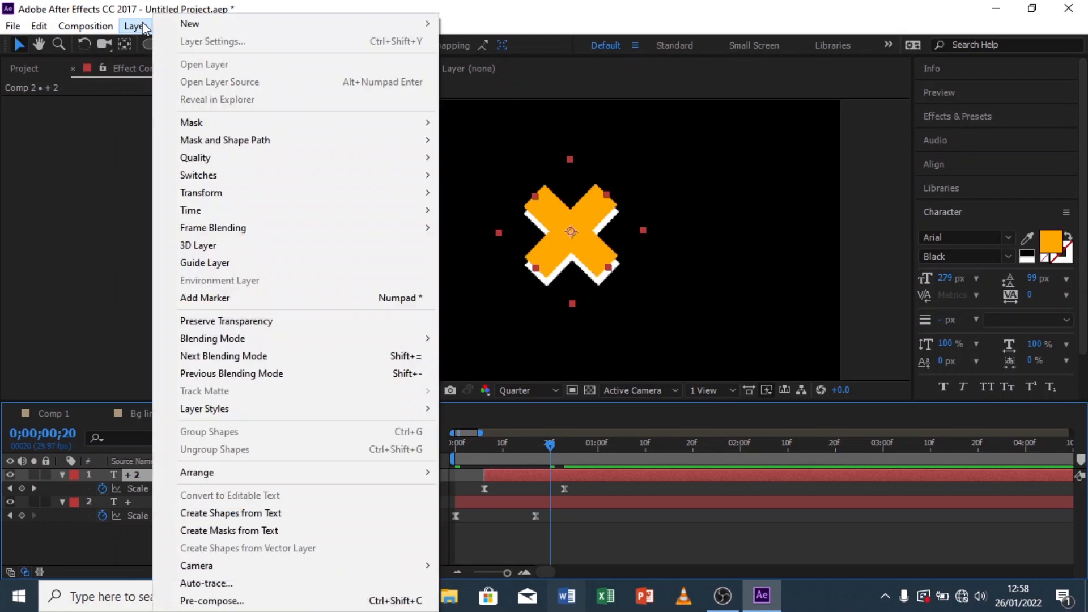
mouse_move(315, 407)
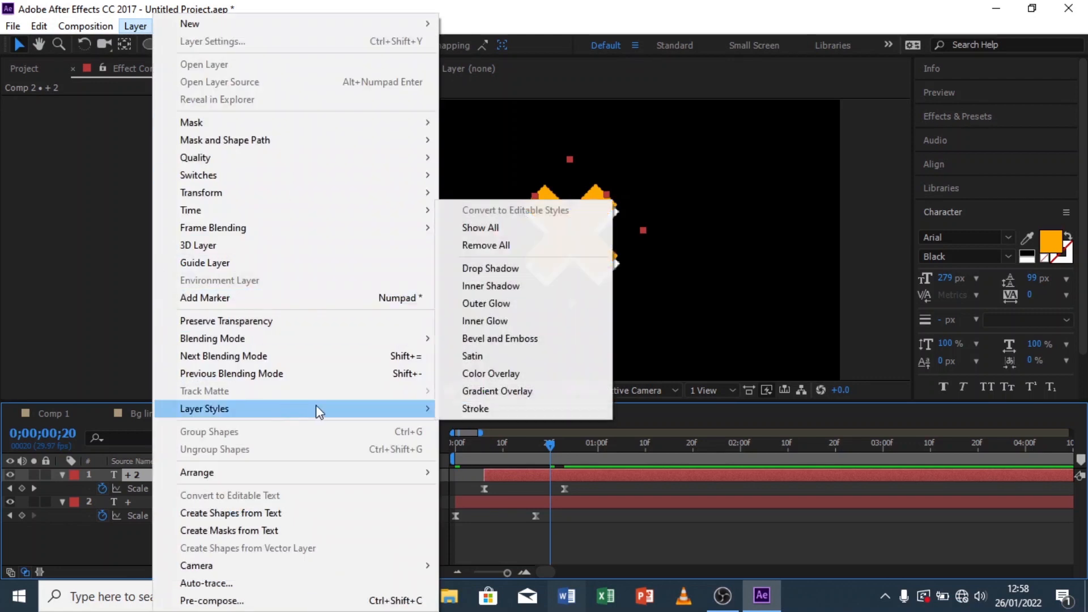
left_click(533, 268)
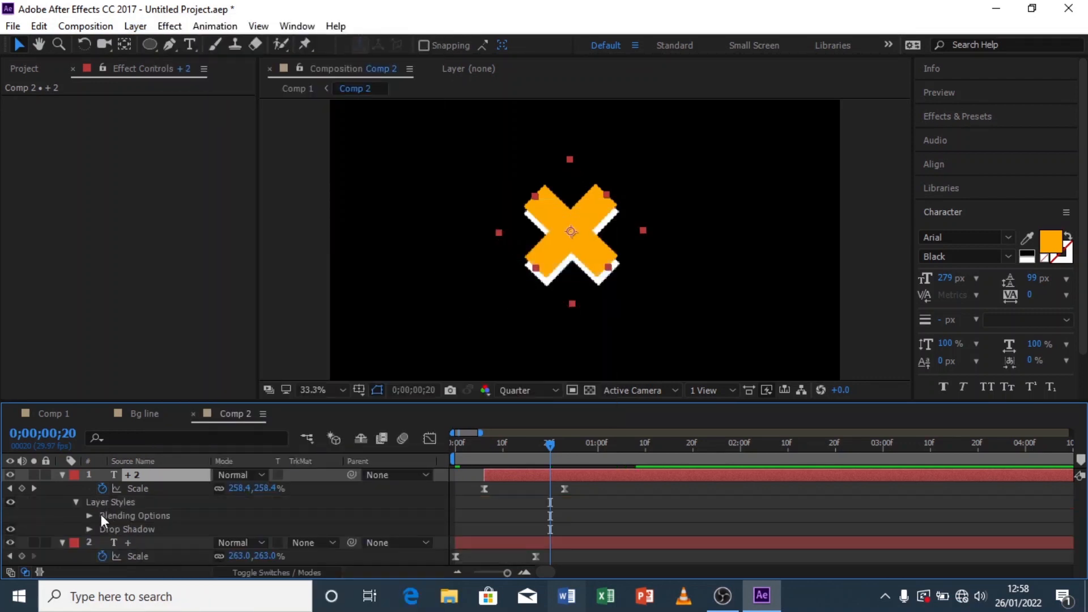
left_click(87, 528)
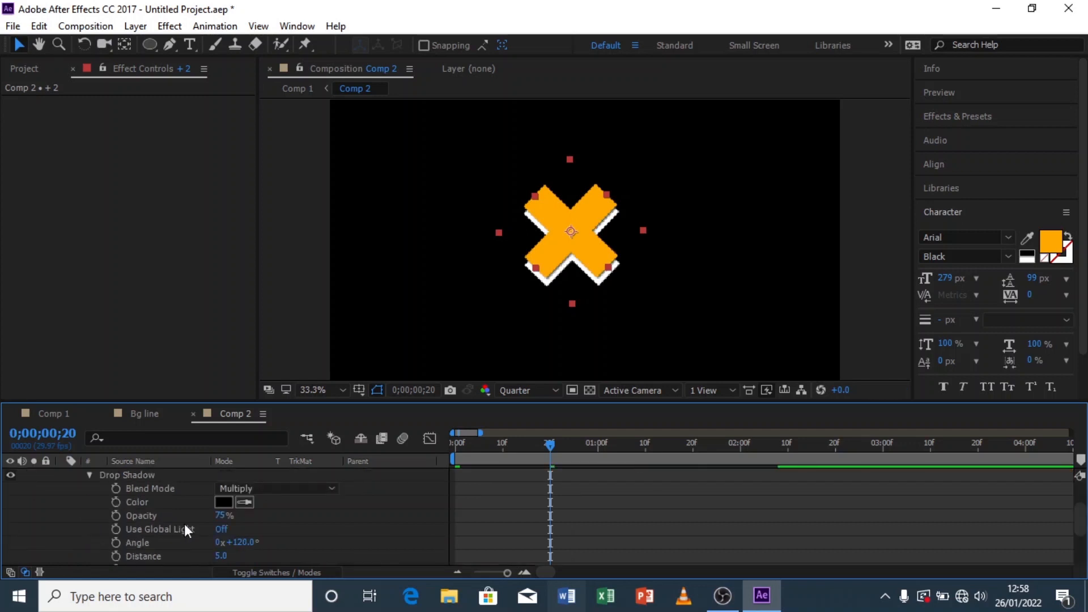
scroll(184, 527, "down", 1)
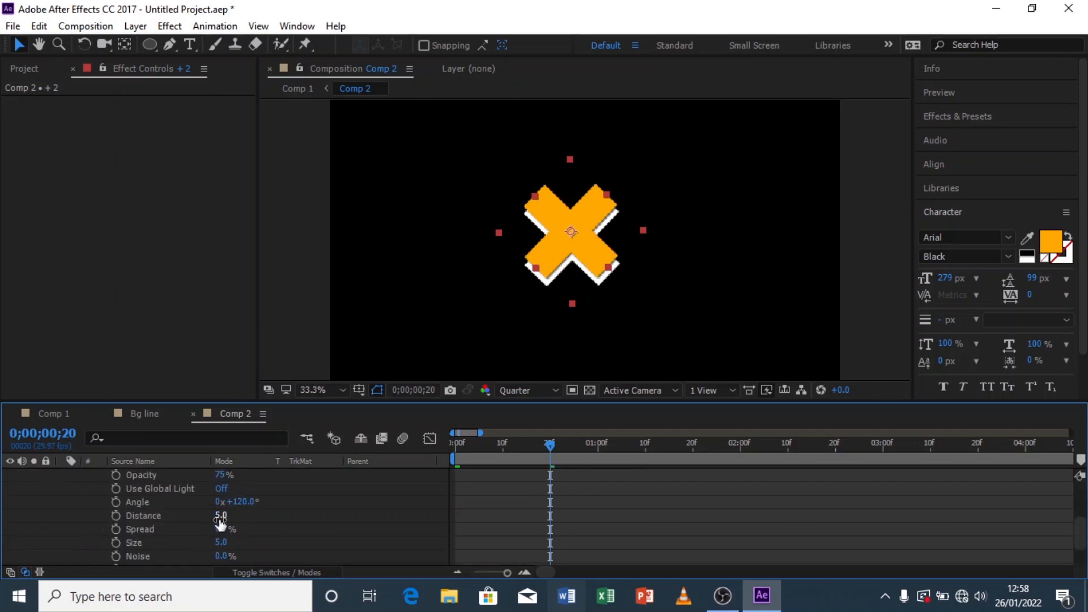
left_click_drag(221, 543, 237, 544)
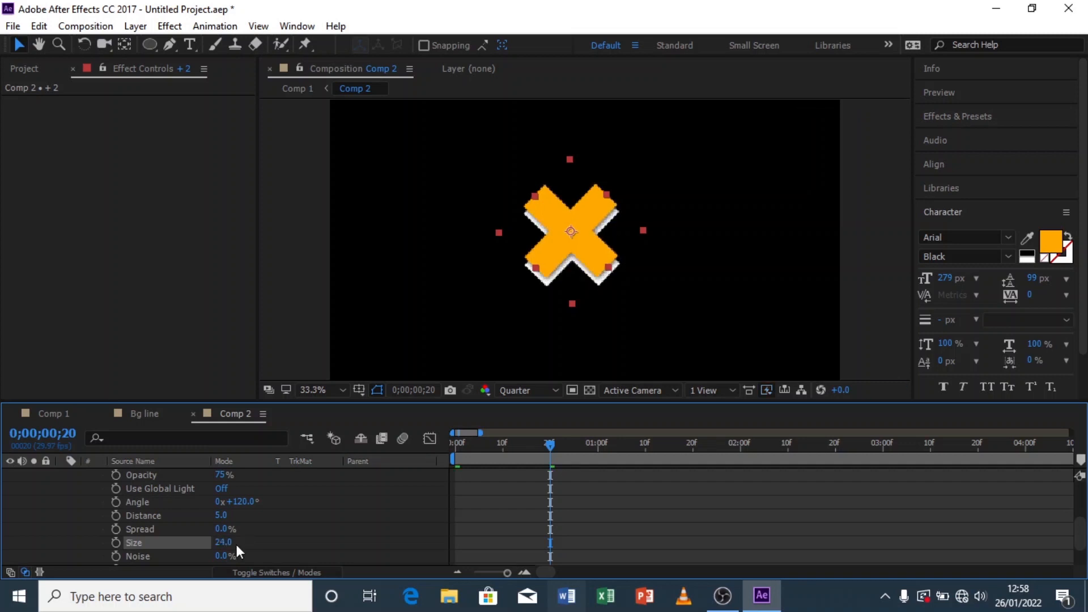
scroll(65, 491, "up", 3)
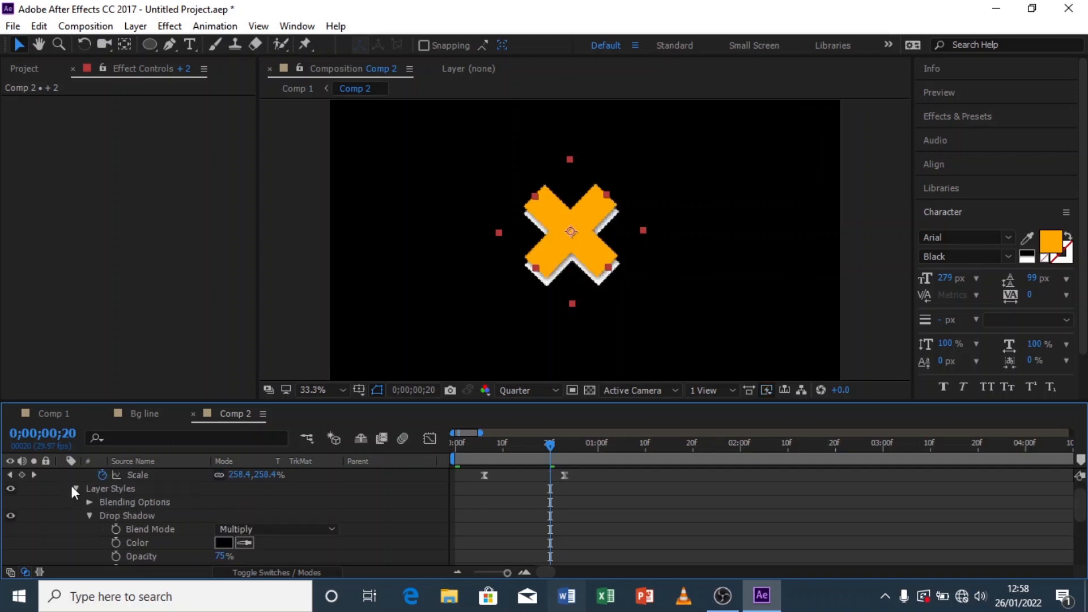
left_click(74, 489)
left_click(62, 476)
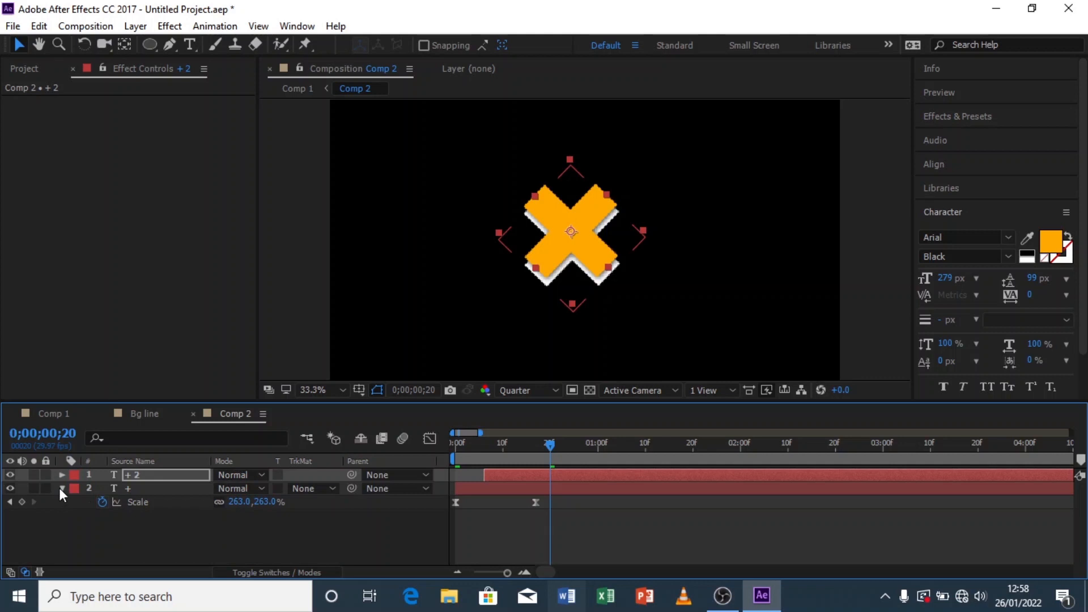
left_click(61, 488)
left_click(123, 519)
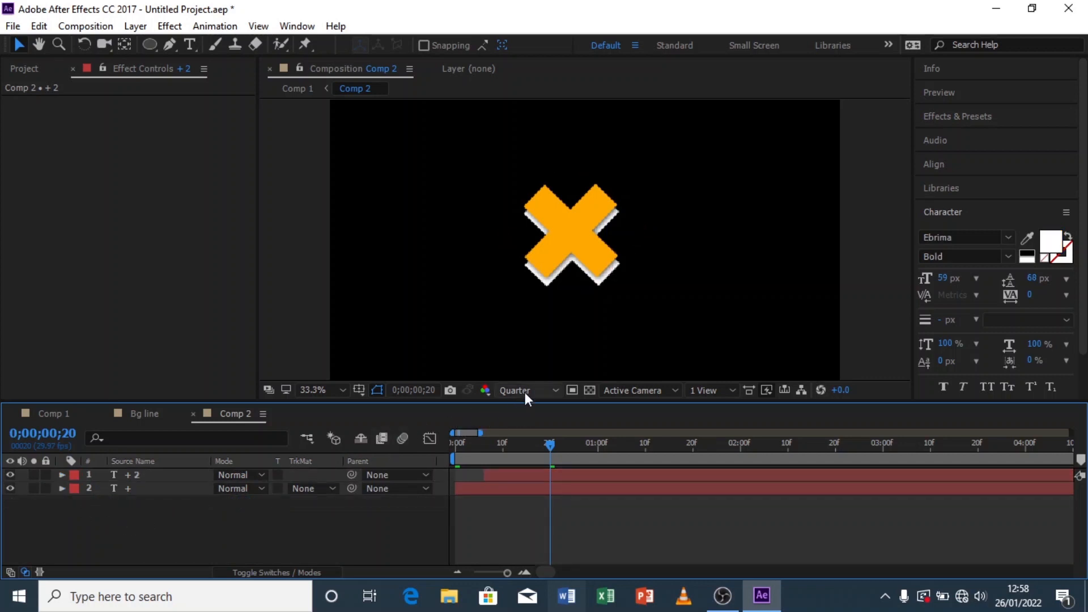
Step: Remove the Layer Styles from the + 2 layer
key("space")
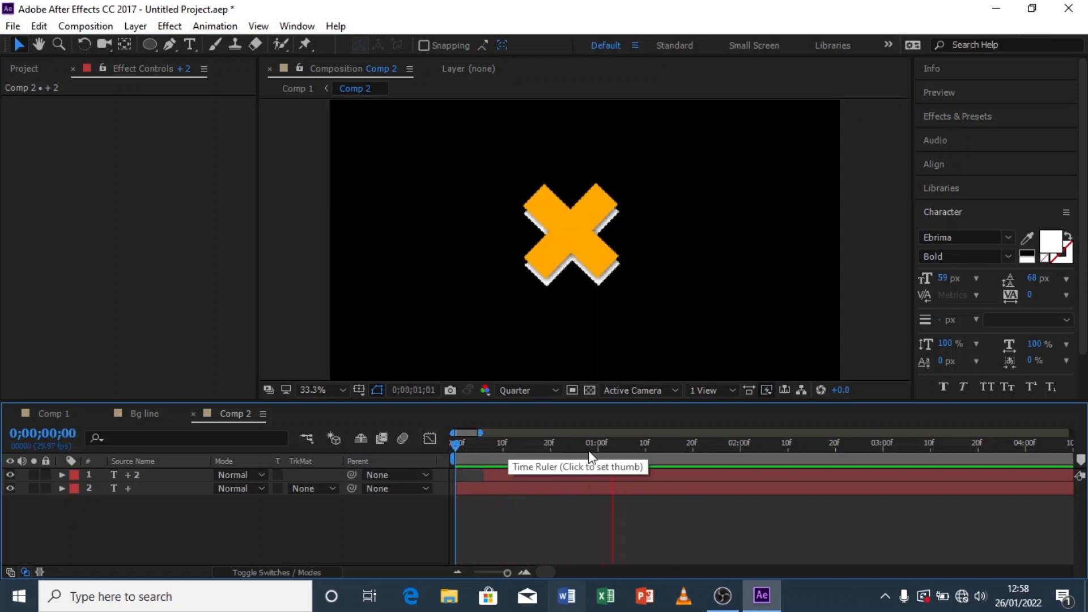
left_click(529, 450)
mouse_move(529, 450)
left_mouse_down()
mouse_move(576, 448)
mouse_move(450, 457)
mouse_move(540, 453)
left_mouse_up()
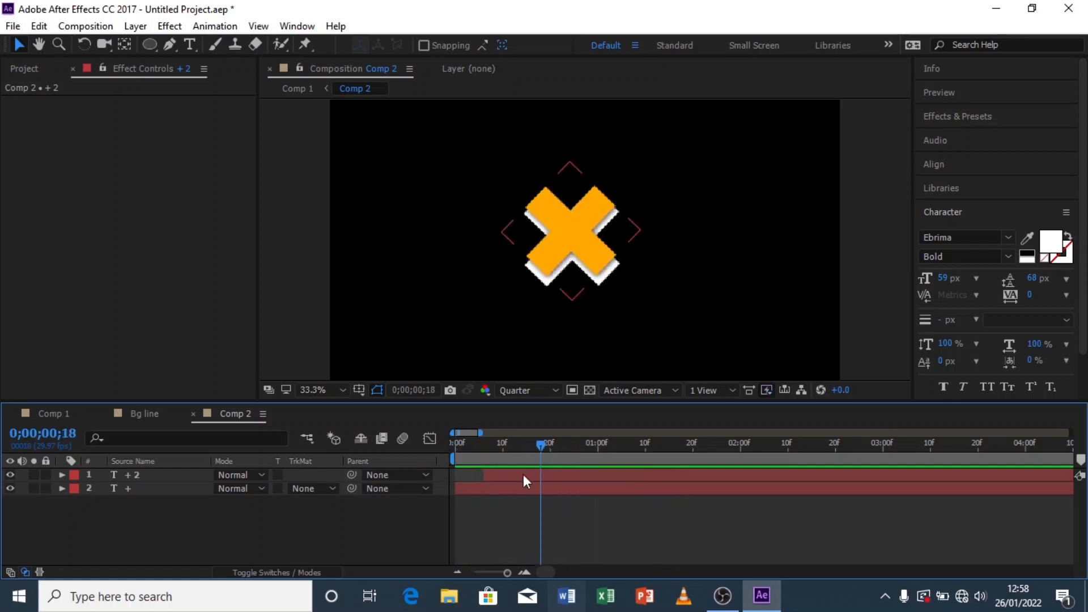
left_click(61, 476)
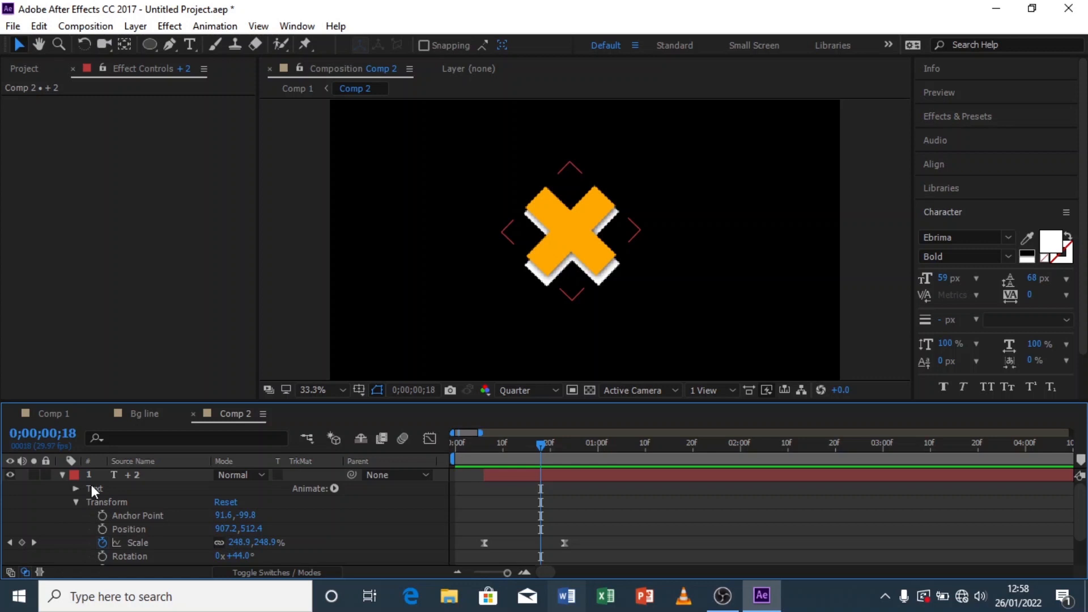
left_click(76, 489)
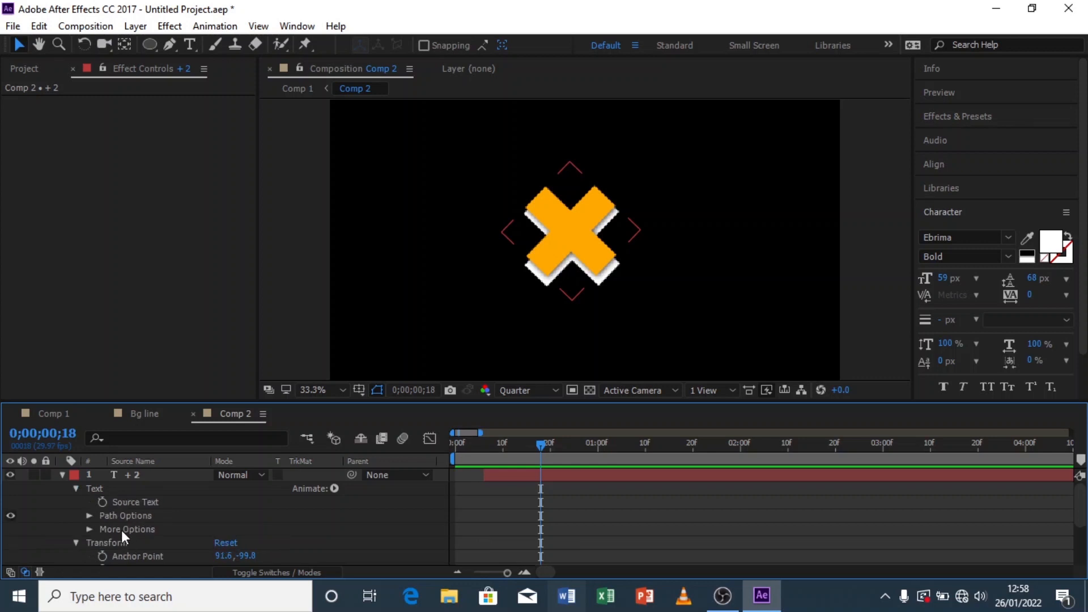
scroll(87, 488, "down", 3)
left_click(76, 502)
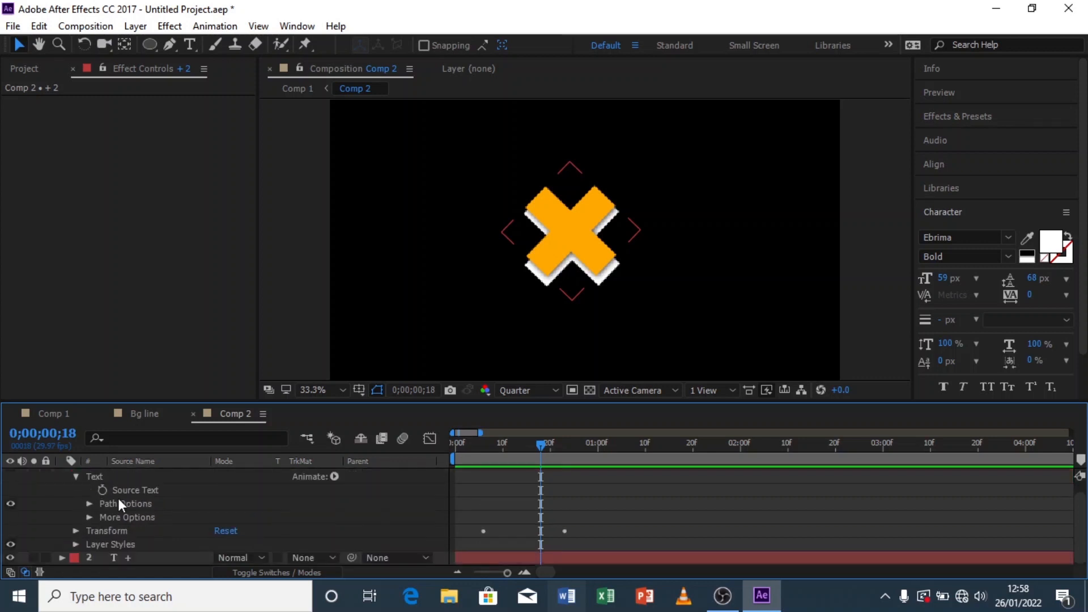
left_click(106, 547)
key("Delete")
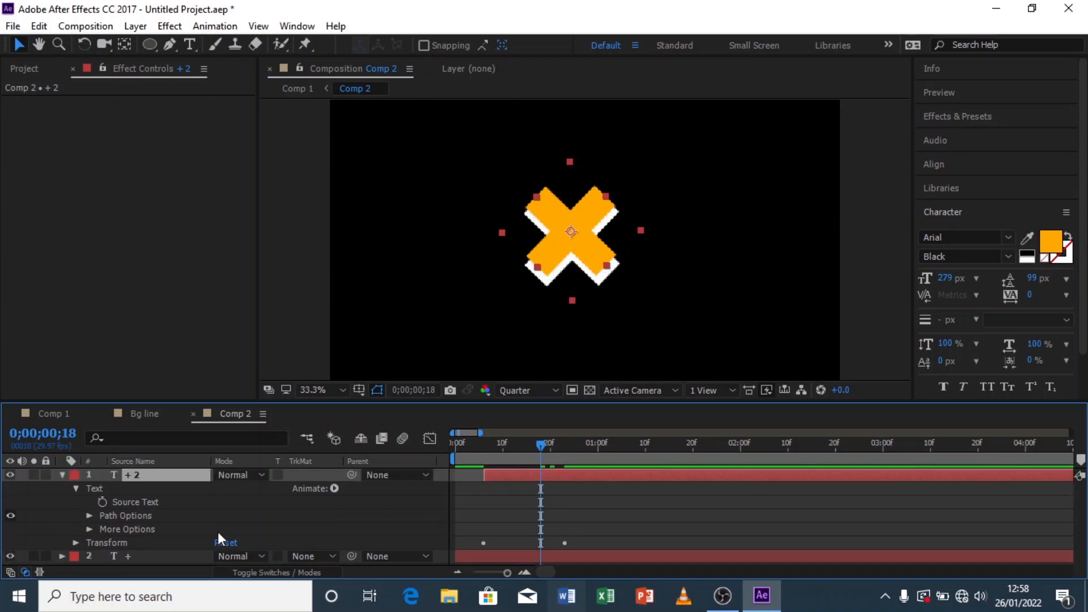
left_click(62, 475)
left_click(133, 522)
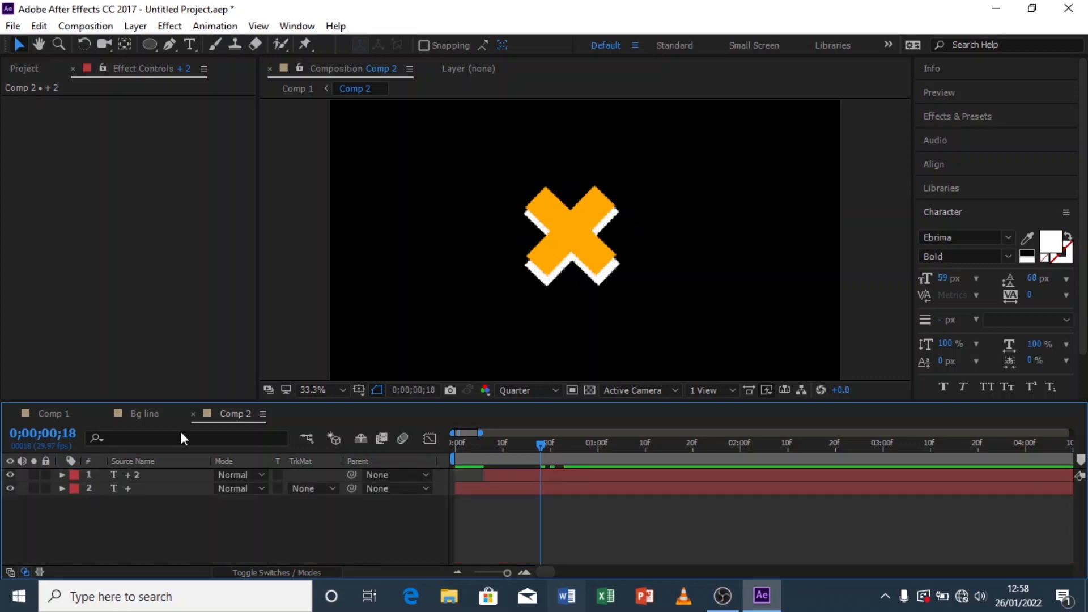
Step: Return to Comp 1 and preview the full animation
left_click(132, 415)
left_click(64, 413)
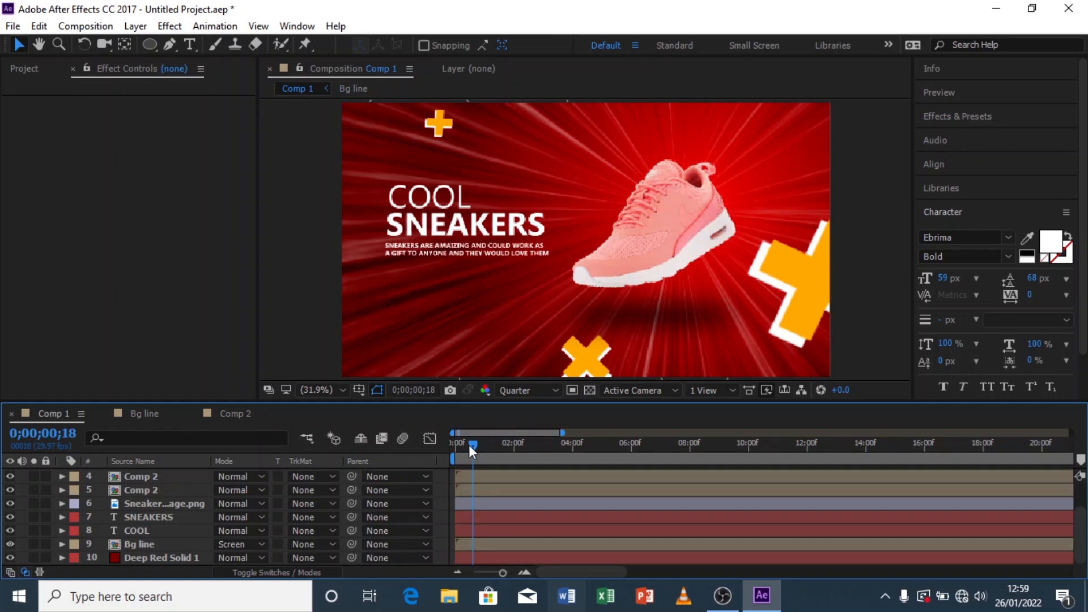
left_click_drag(469, 445, 424, 447)
key("space")
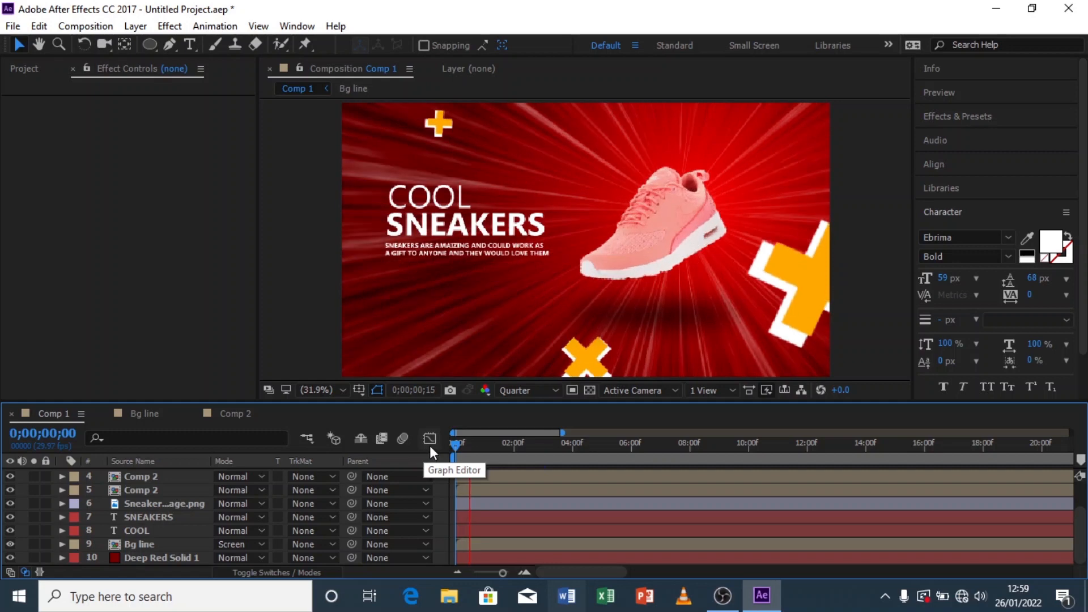
Step: Shift one Comp 2 layer in Comp 1 to start later, then preview
left_click(465, 457)
scroll(494, 499, "up", 1)
left_click_drag(469, 520, 533, 504)
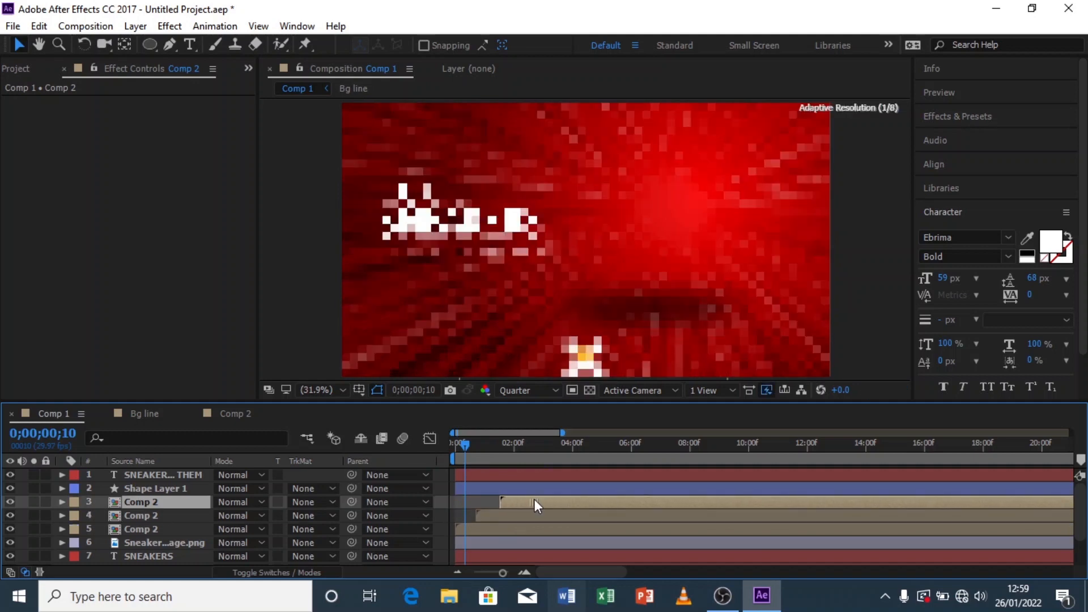
left_click_drag(466, 450, 442, 452)
key("space")
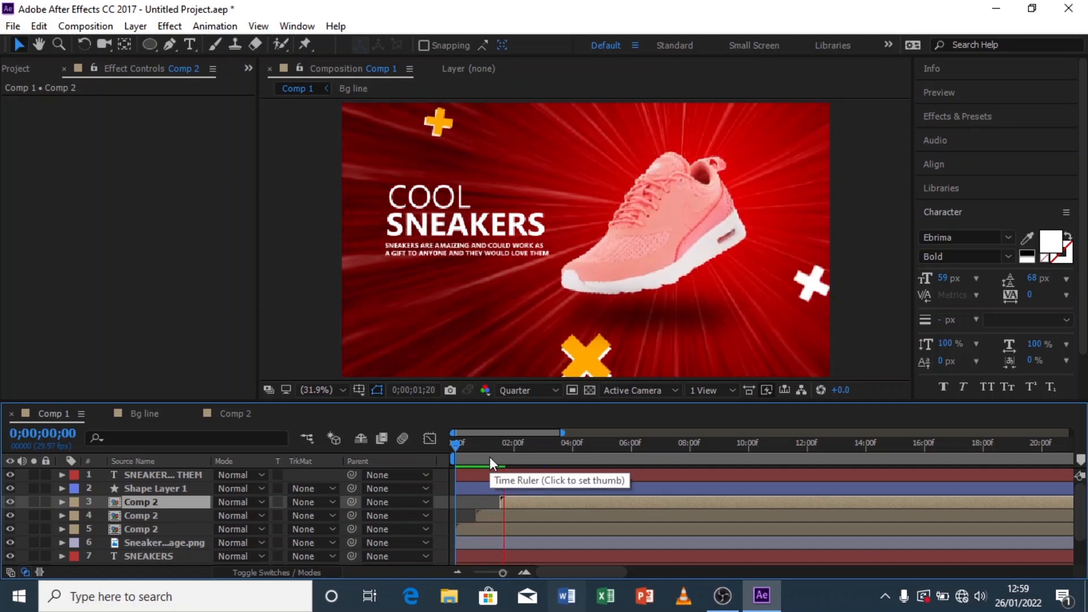
Step: Shift another Comp 2 layer's start time to stagger the X pops, then preview from the start
left_click_drag(486, 455, 445, 464)
key("space")
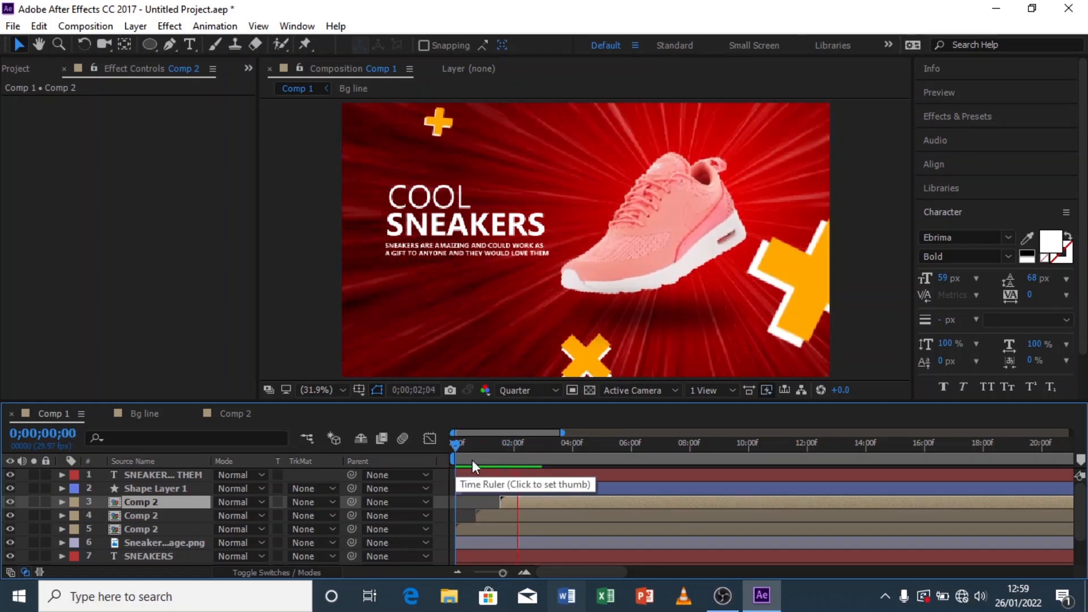
left_click(500, 454)
left_click_drag(521, 502, 492, 516)
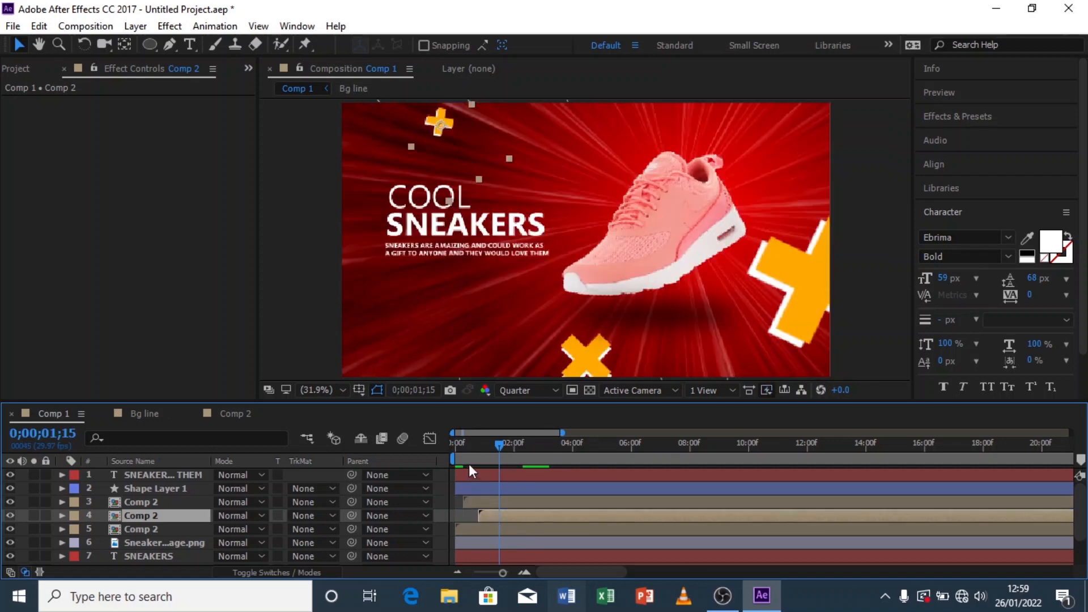
key("Home")
key("space")
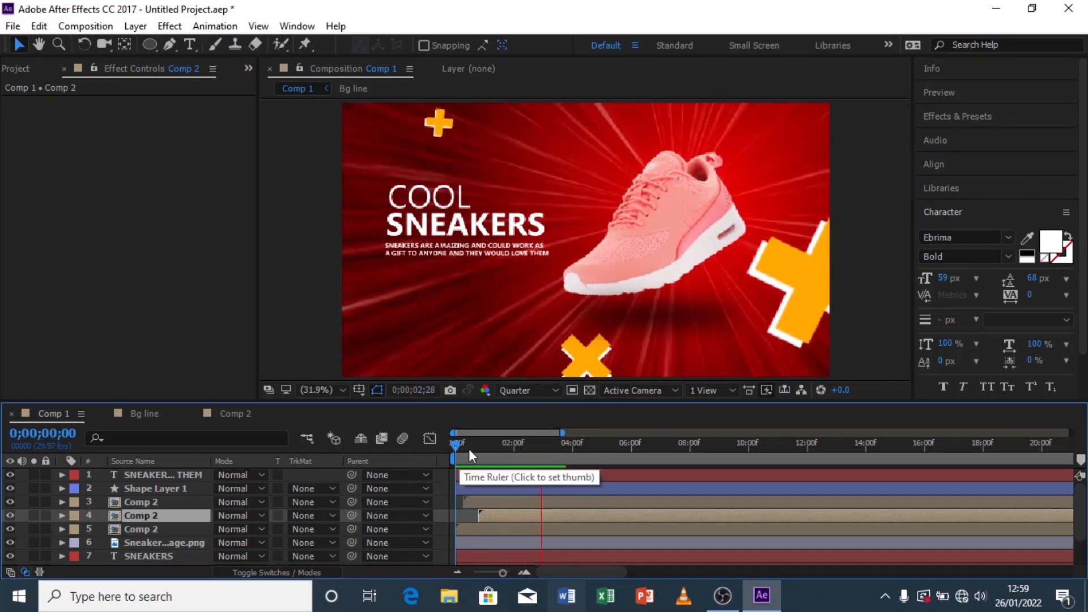
Step: Preview the staggered X animation in Comp 1
left_click_drag(515, 449, 435, 467)
key("space")
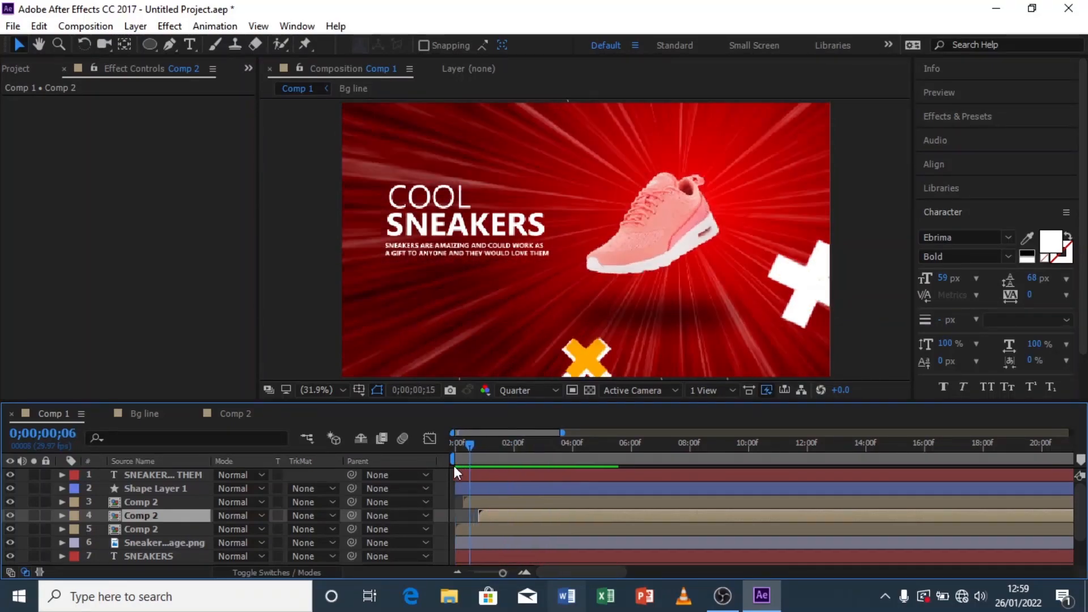
key("space")
left_click(510, 467)
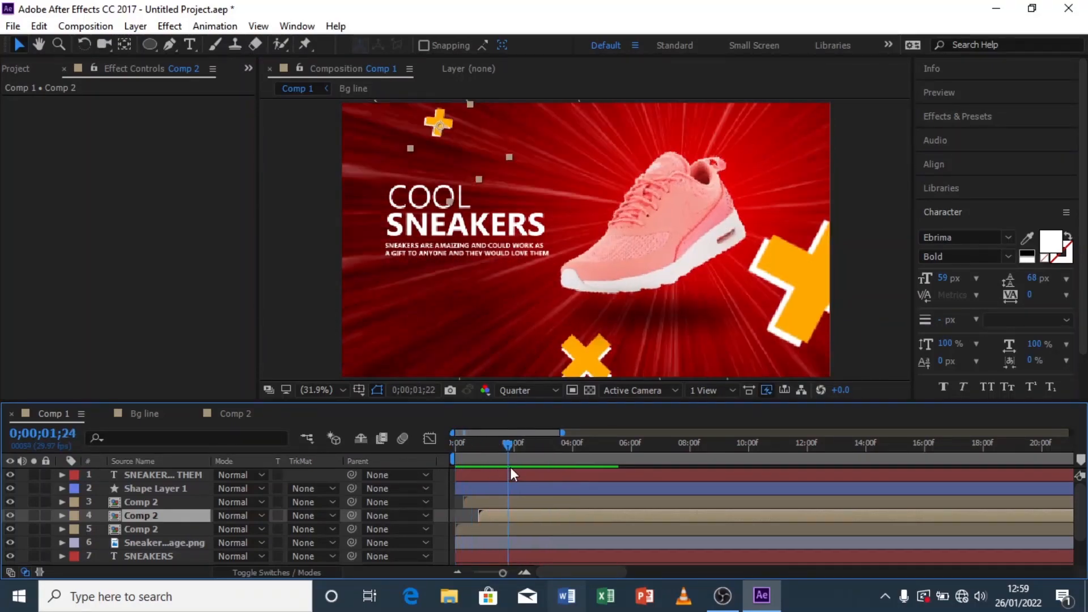
Step: Add the expression posterizeTime(50);wiggle(4,4); to the Position of the fifth-layer Comp 2 in Comp 1
left_click(296, 294)
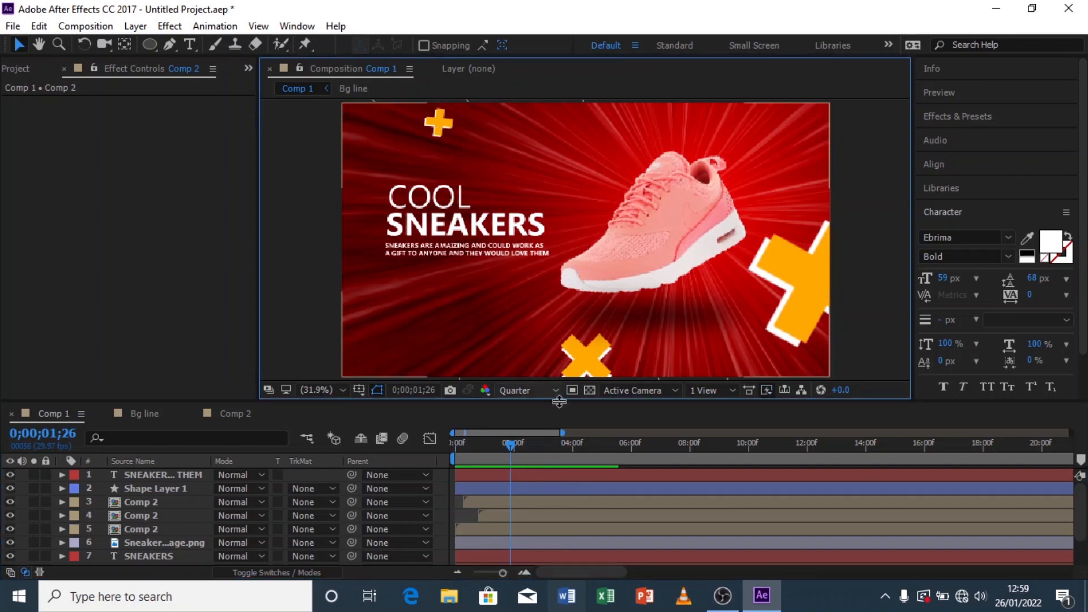
left_click(494, 530)
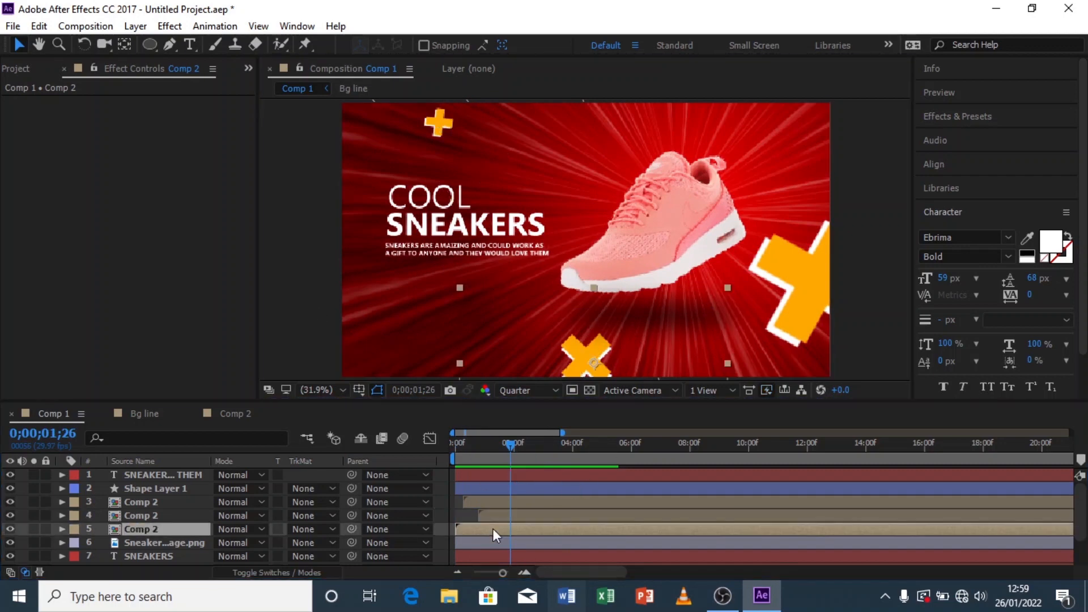
left_click(62, 529)
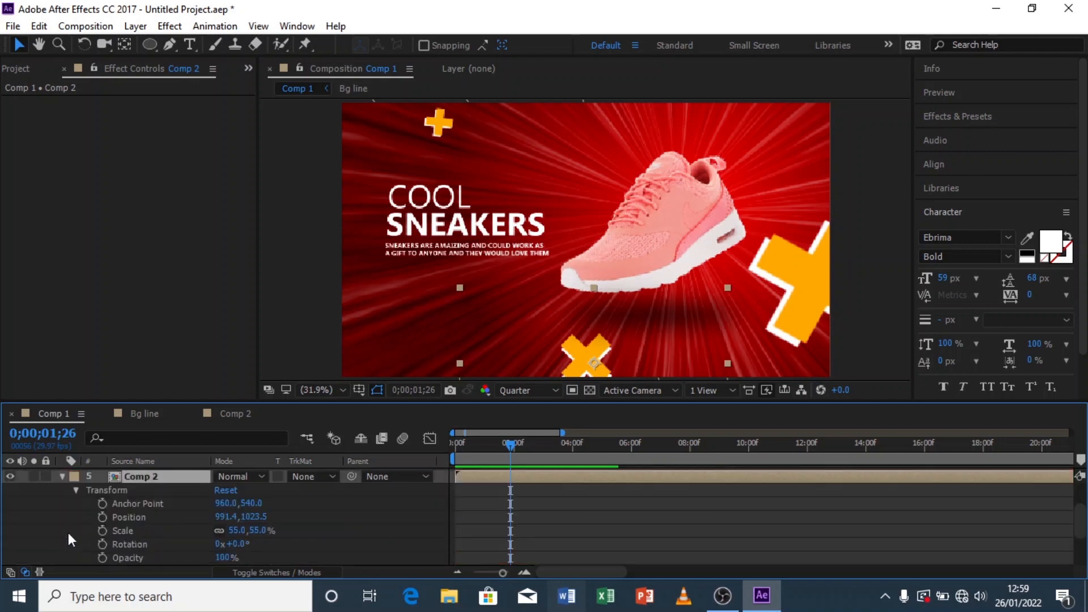
left_click(102, 517, "alt")
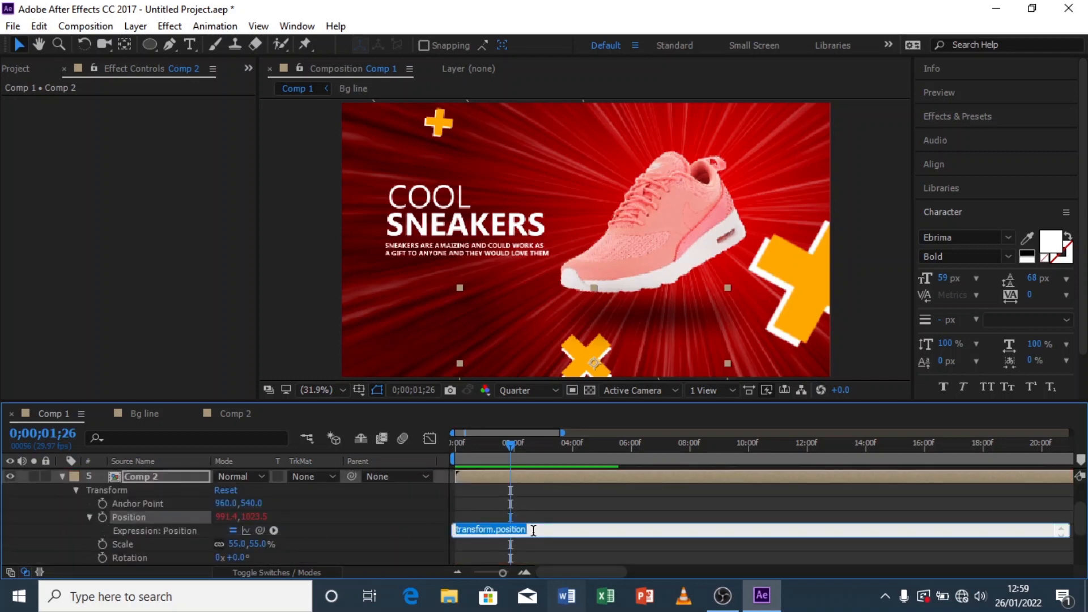
type("posterizeTime(50);wiggle(4,4);")
left_click(386, 529)
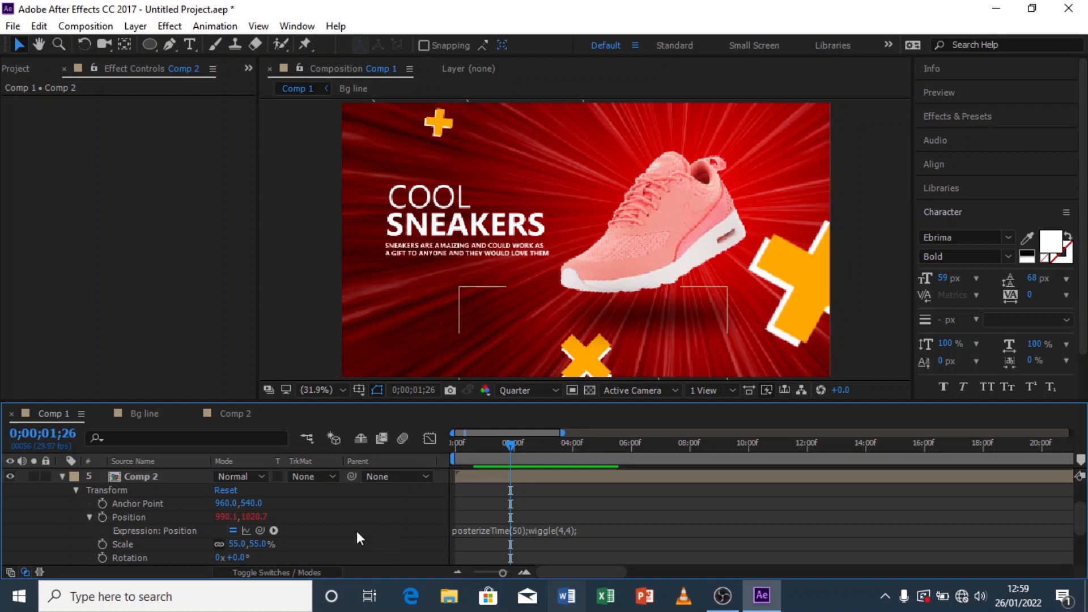
Step: Add posterizeTime(50);wiggle(2,4); as the same layer's Rotation expression, then collapse the layer's properties
left_click(101, 556, "alt")
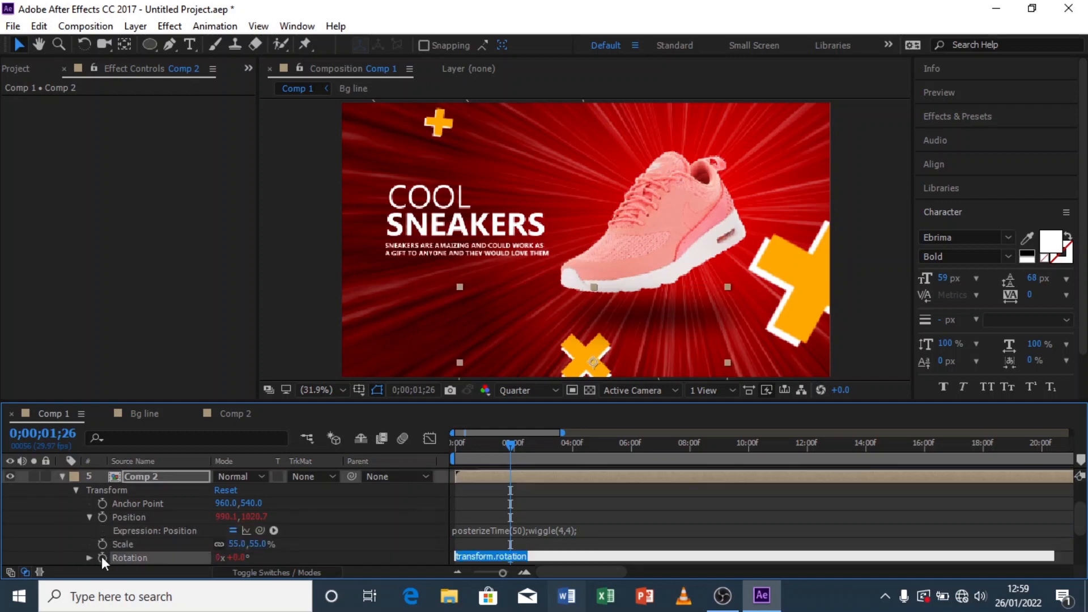
type("posterizeTime(50);wiggle(4,4);")
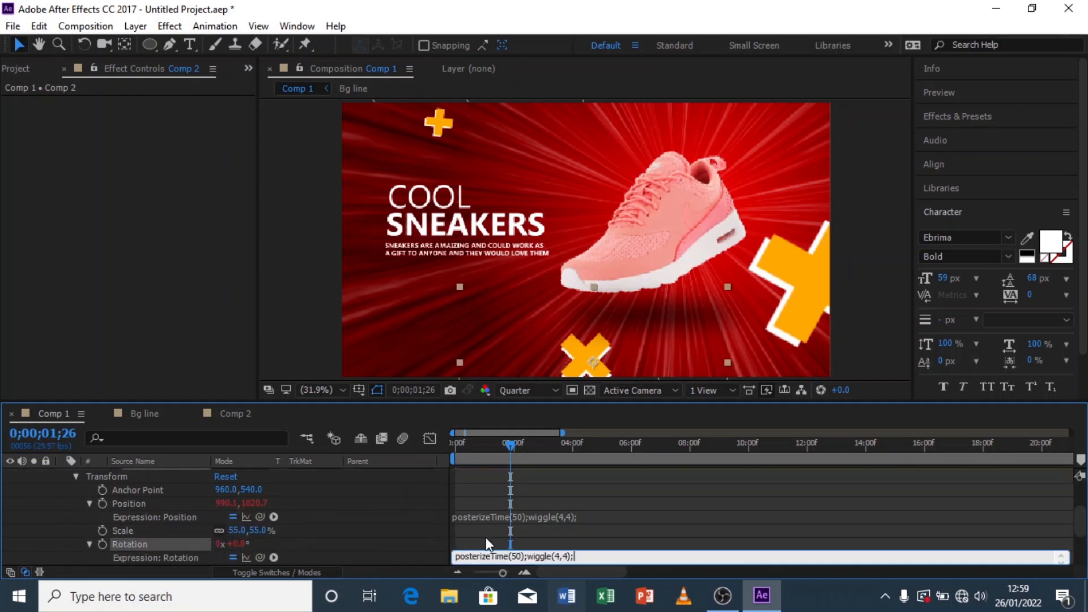
left_click(629, 529)
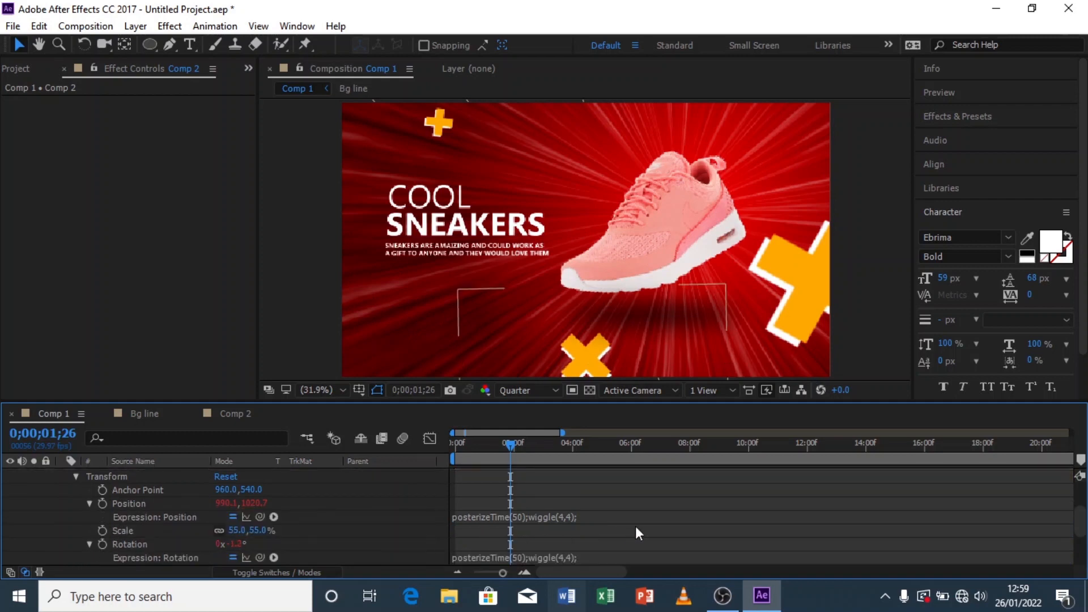
left_click(578, 558)
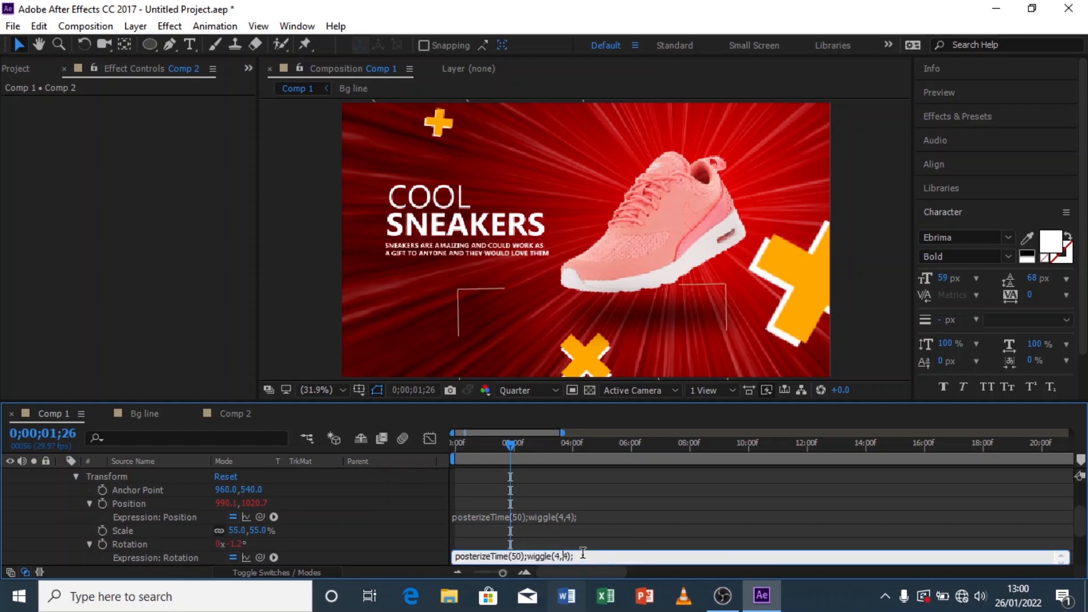
key("BackSpace")
type("2")
left_click(606, 546)
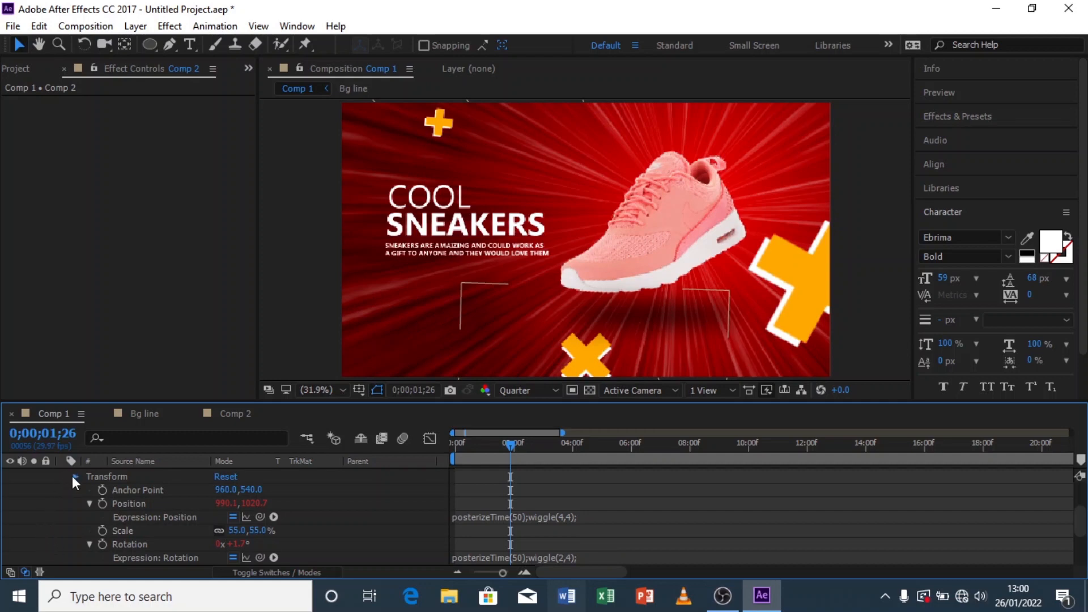
left_click(74, 476)
left_click(62, 528)
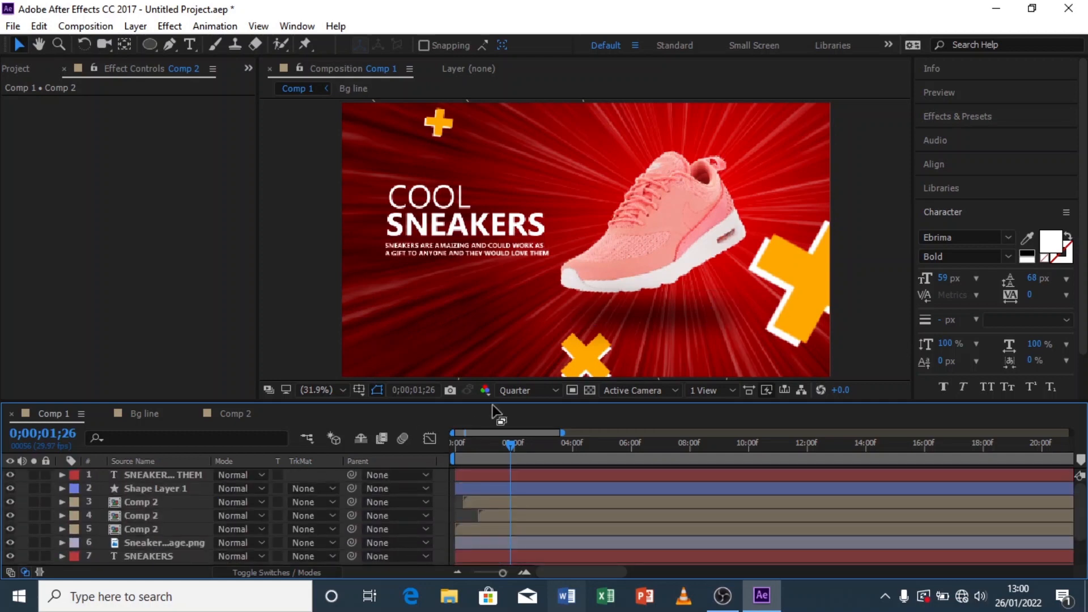
Step: Preview the Comp 1 animation from the start several times
left_click_drag(478, 445, 421, 441)
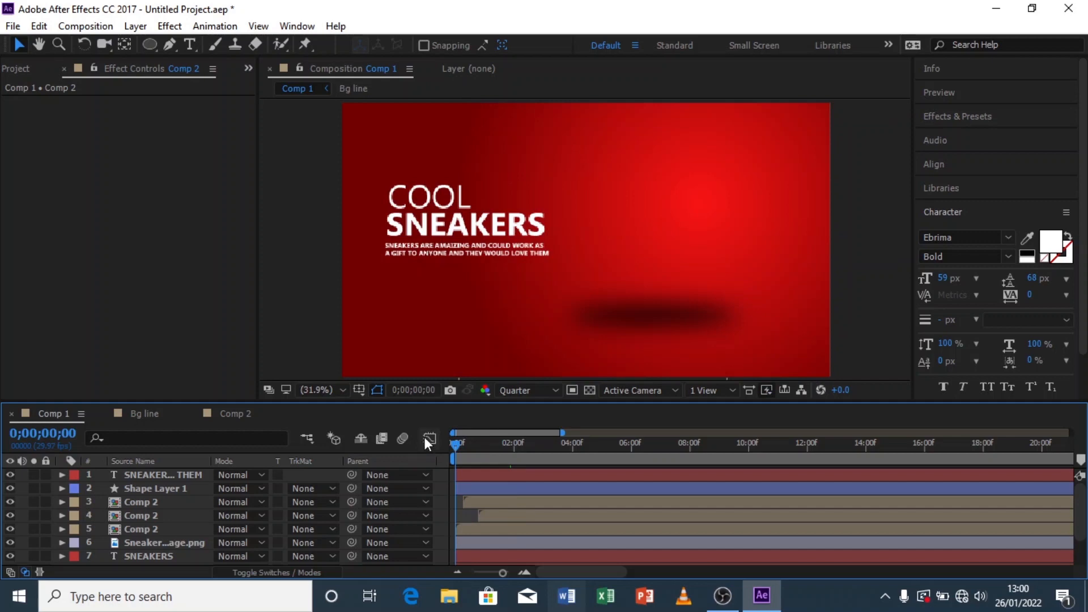
key("space")
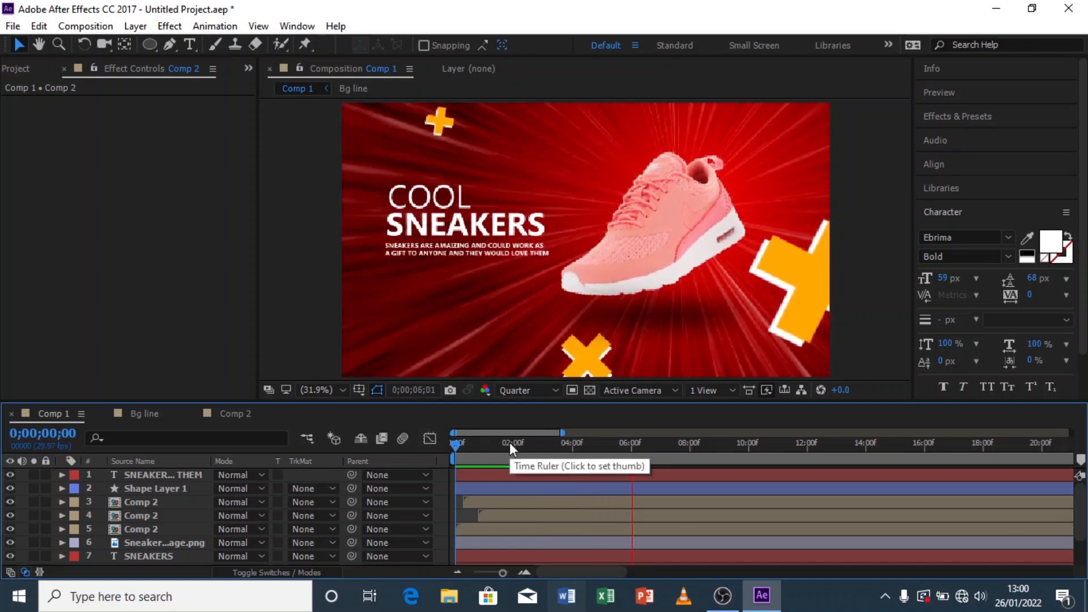
key("space")
key("space")
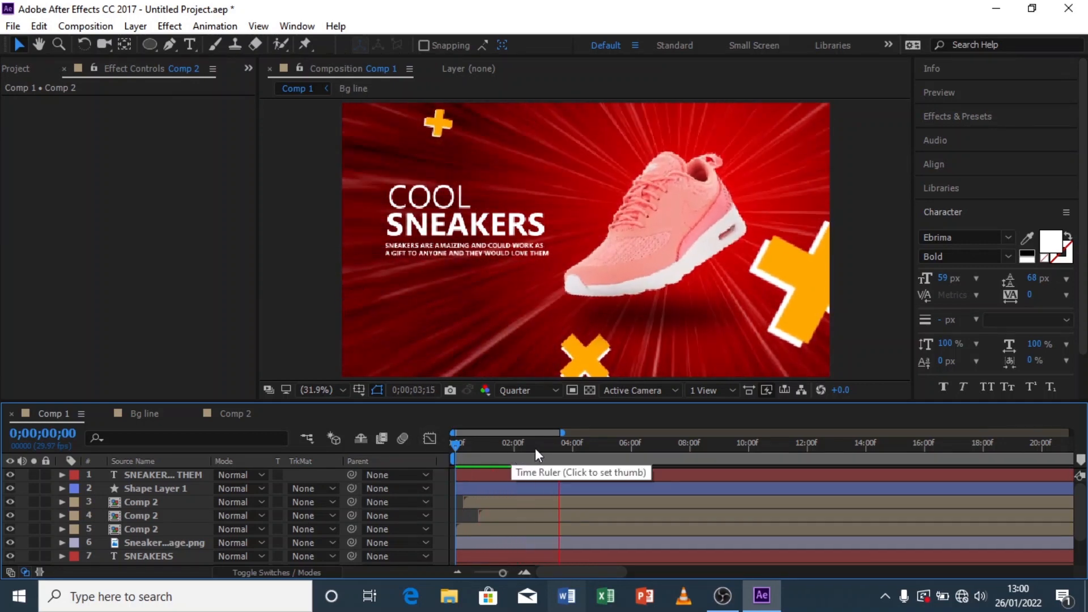
left_click_drag(528, 448, 399, 454)
key("space")
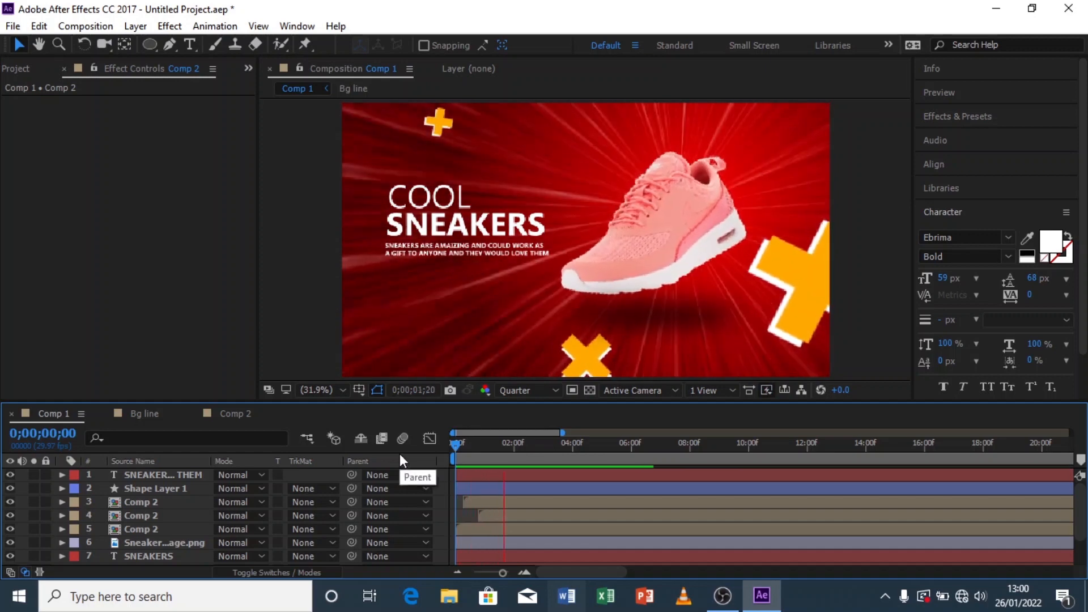
left_click_drag(494, 444, 410, 451)
key("space")
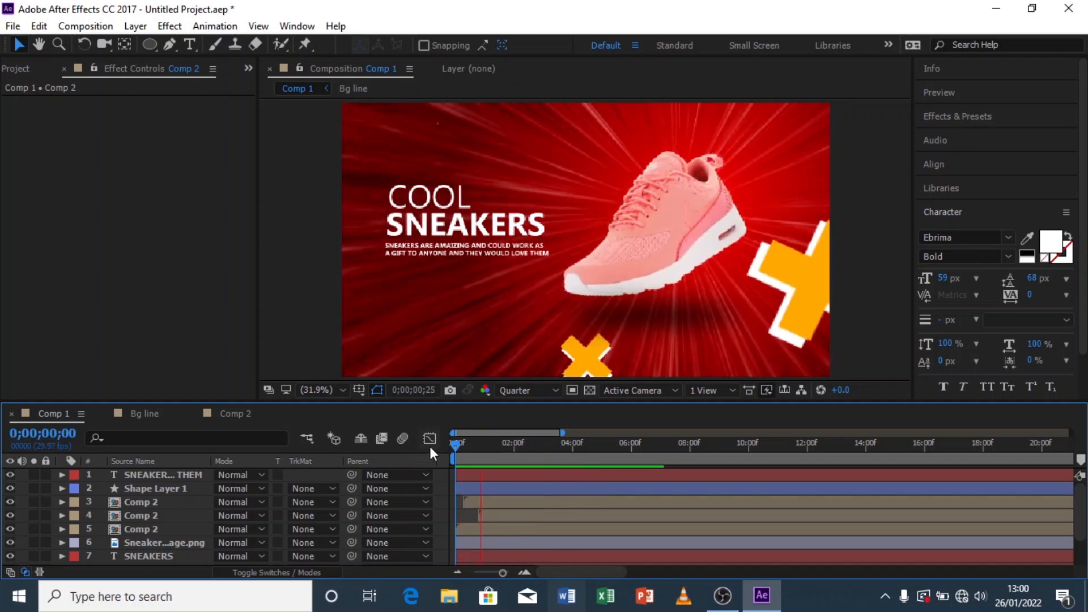
left_click_drag(492, 444, 471, 445)
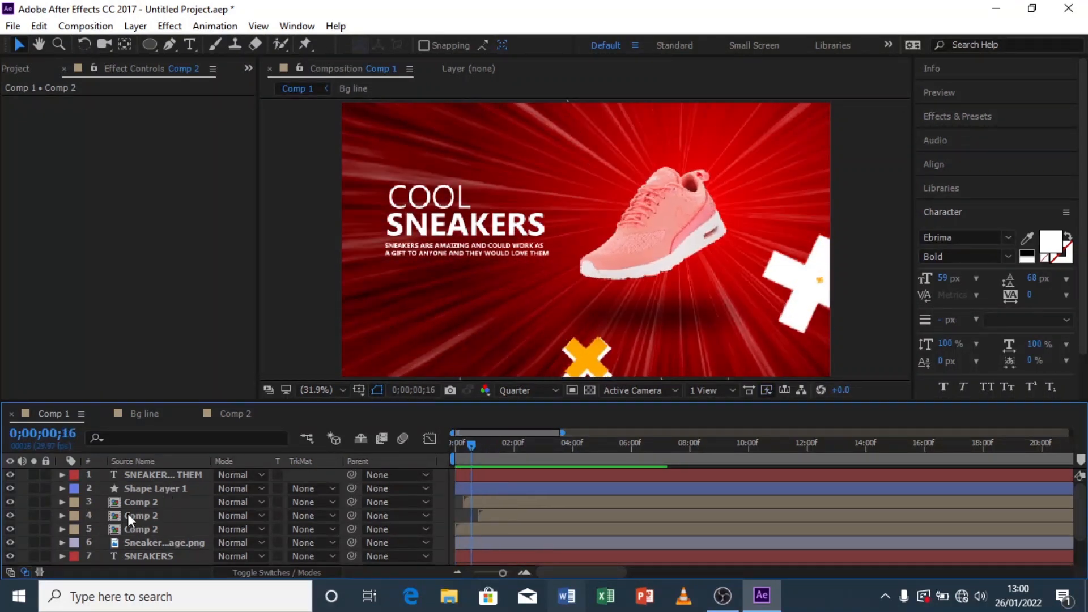
Step: Move the Bg line layer to begin slightly before the composition start, then preview from the start
scroll(128, 513, "down", 1)
left_click(152, 545)
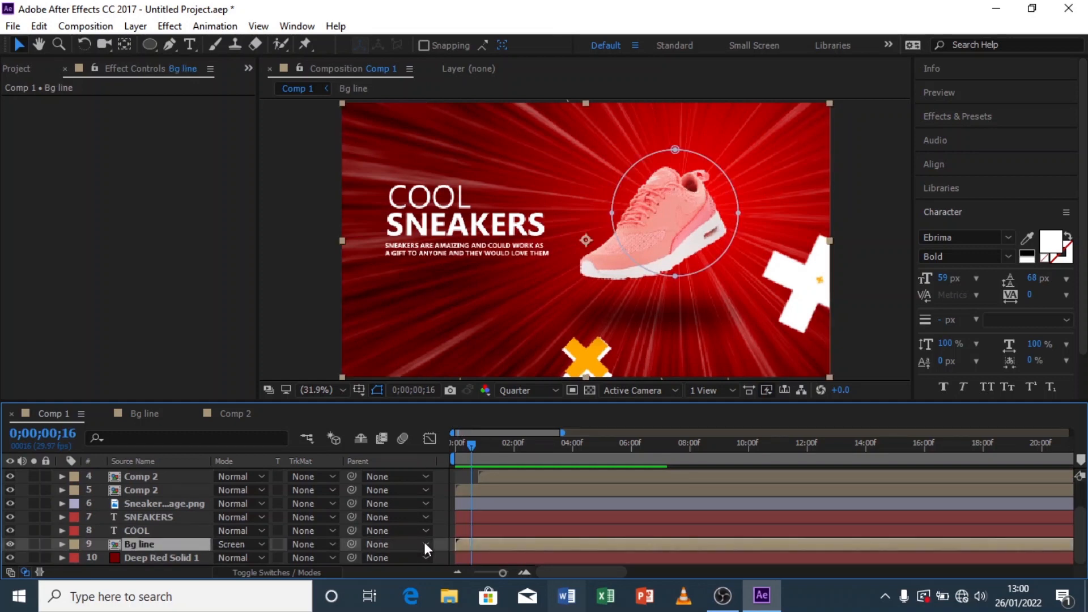
left_click_drag(491, 545, 462, 546)
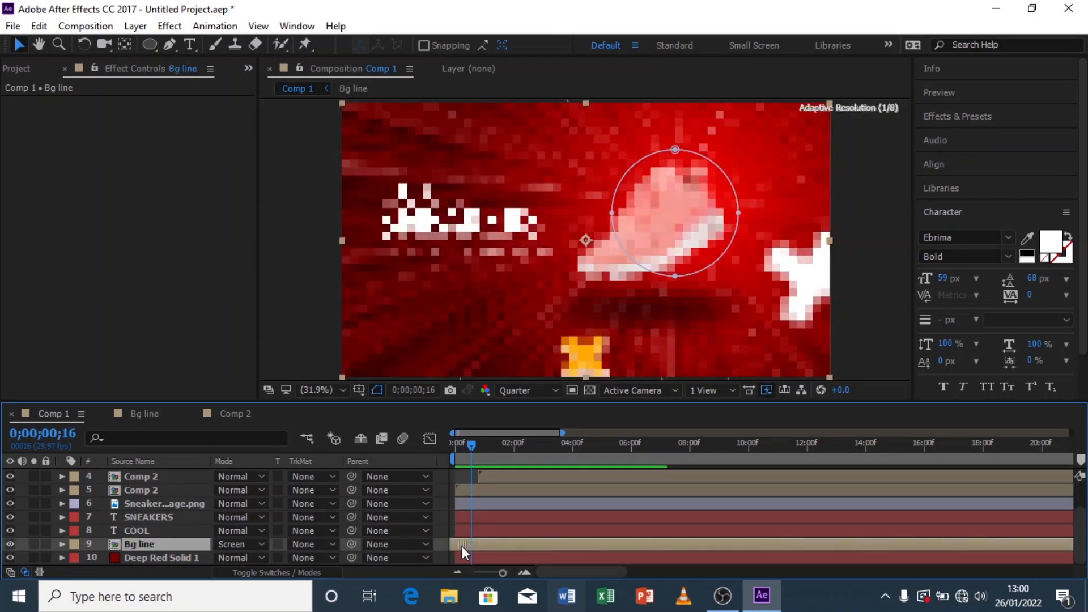
left_click_drag(457, 447, 436, 448)
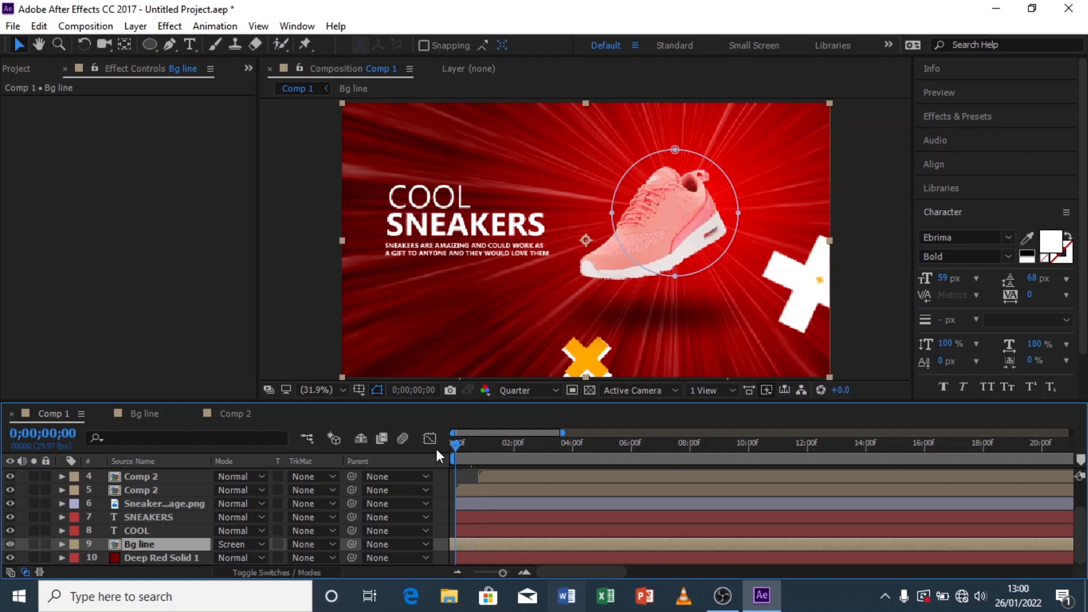
left_click(289, 284)
key("space")
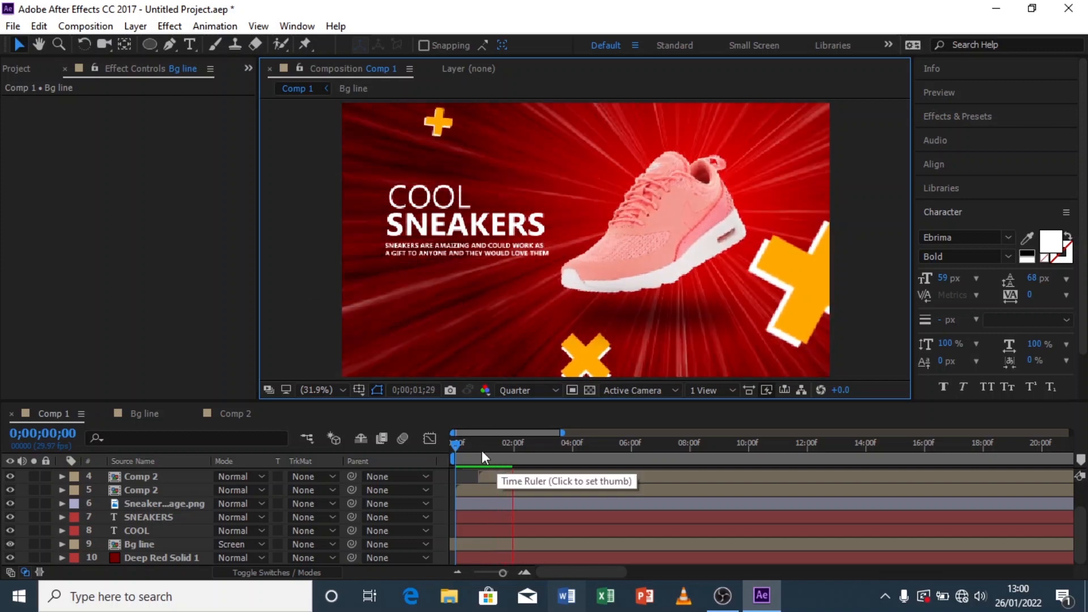
Step: Scrub through the first seconds of the timeline to review the animation
left_click(457, 445)
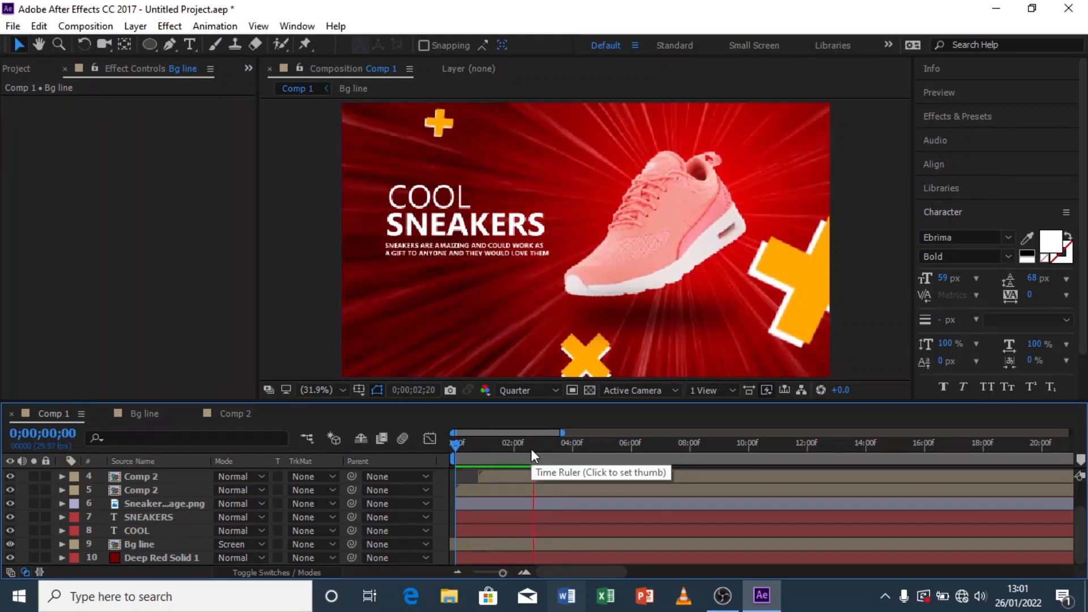
left_click(496, 453)
left_click_drag(496, 456, 559, 459)
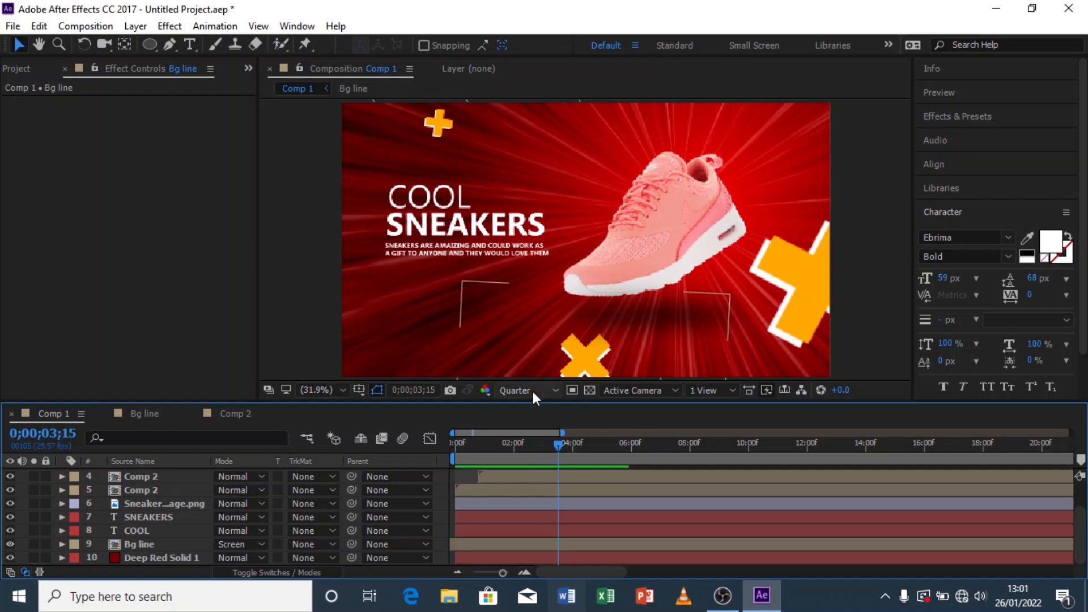
Step: Switch the preview resolution to Full and back to Quarter, then scrub the timeline
left_click(533, 392)
left_click(541, 436)
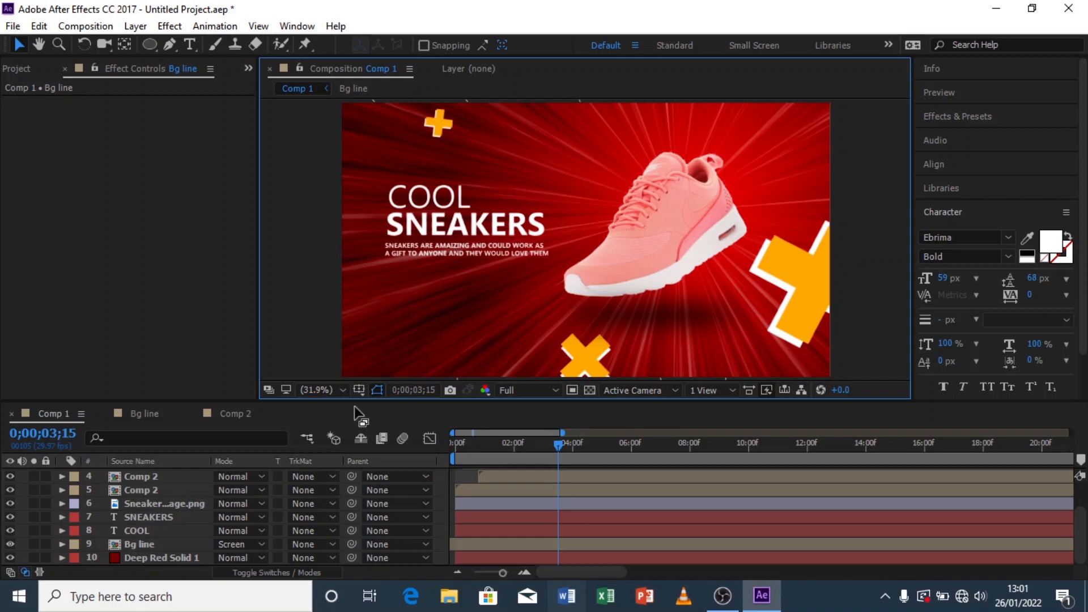
left_click(517, 390)
left_click(542, 478)
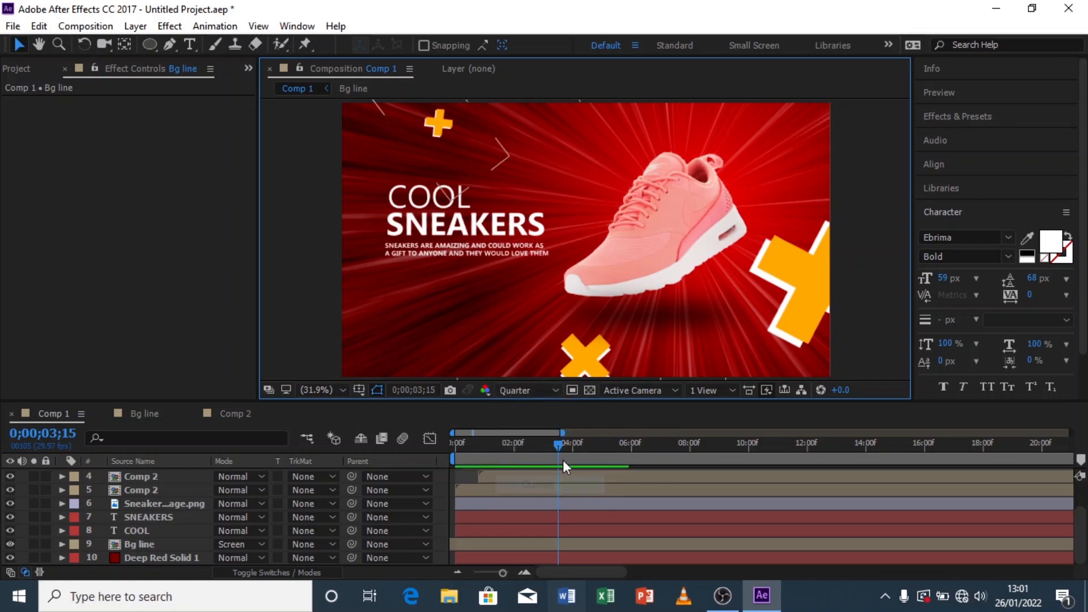
left_click_drag(535, 448, 576, 450)
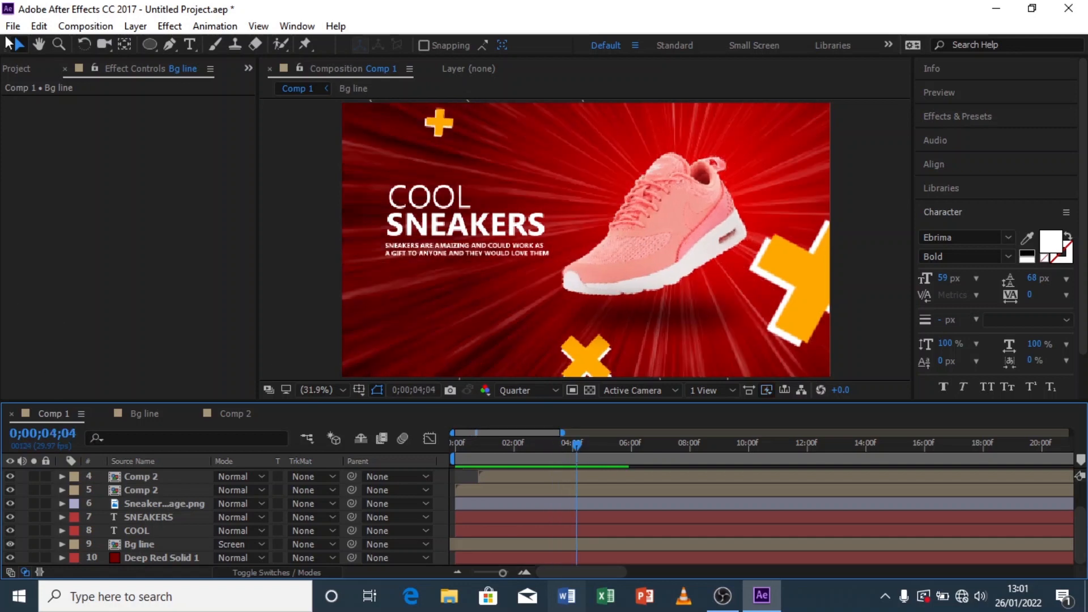
Step: Duplicate Comp 1 in the Project panel as Comp 3 and open it
left_click(29, 69)
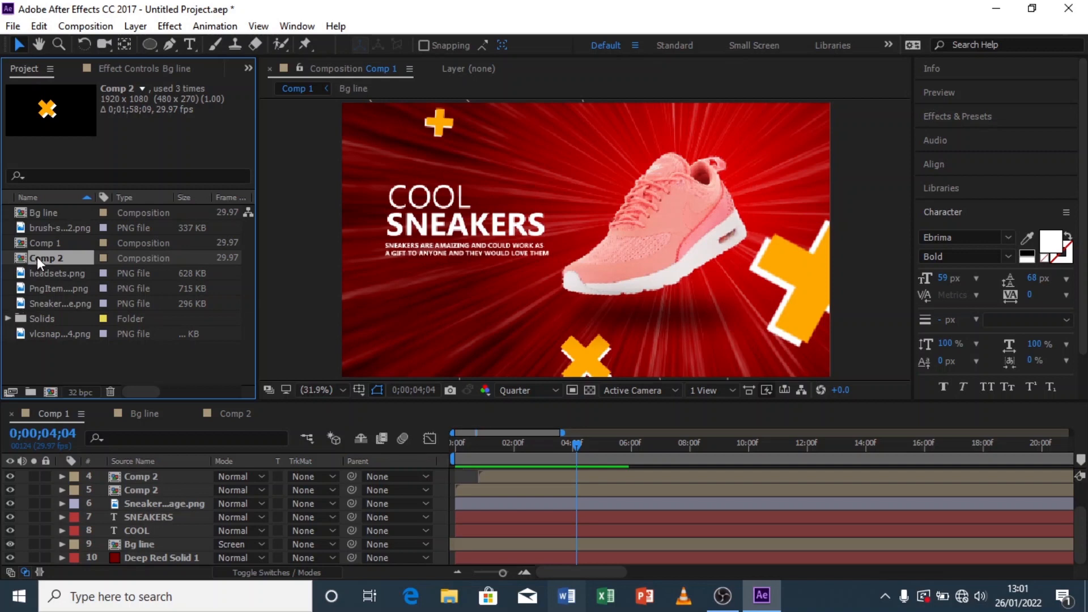
left_click(48, 244)
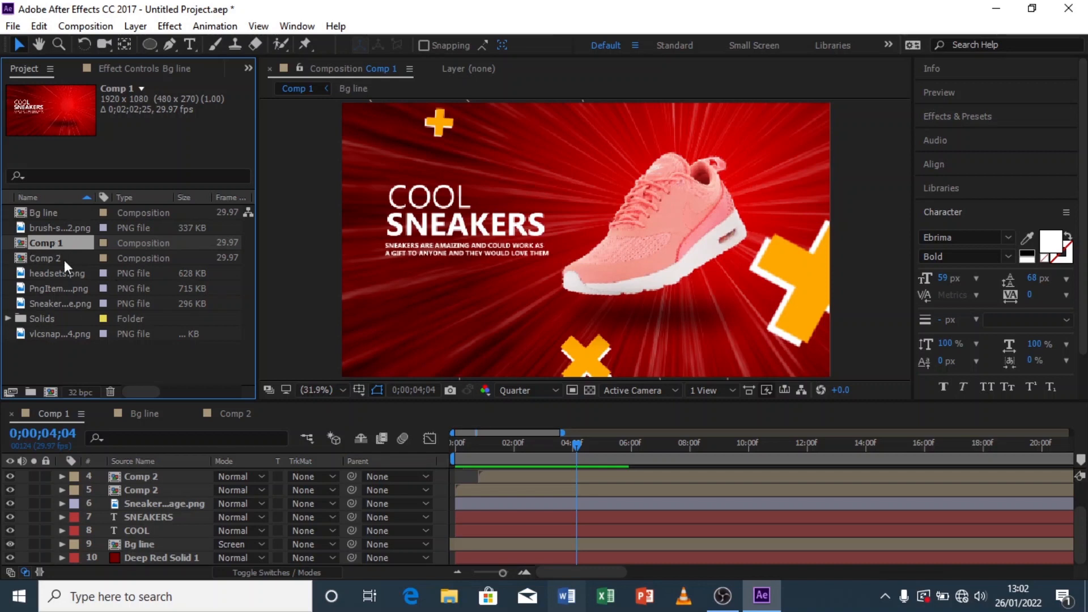
key("ctrl+d")
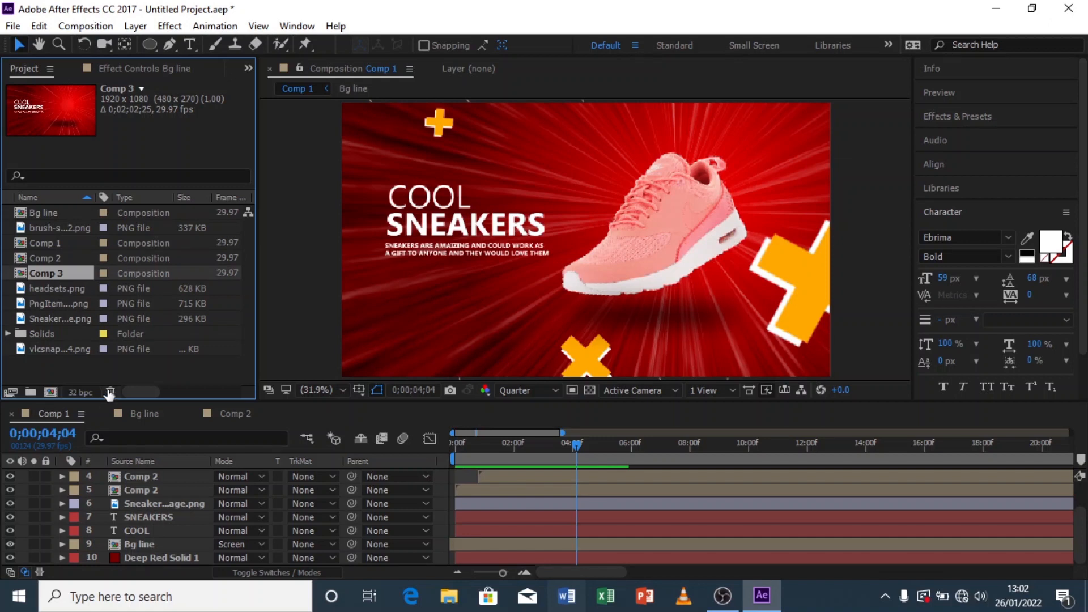
double_click(53, 272)
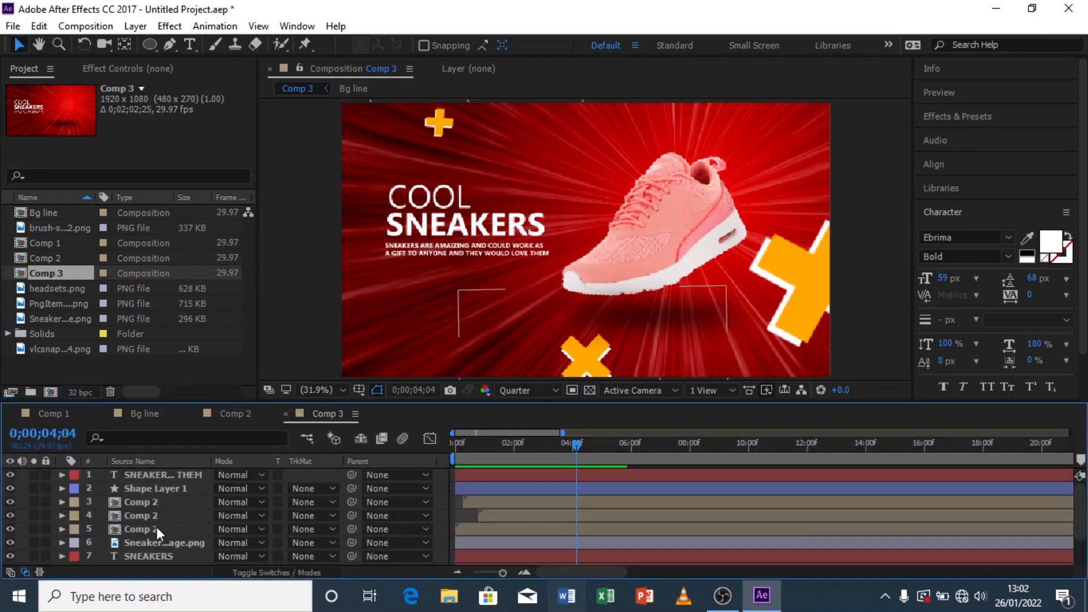
Step: Preview each imported image file in the project to compare candidate product images for Comp 3
scroll(154, 526, "down", 3)
left_click(176, 504)
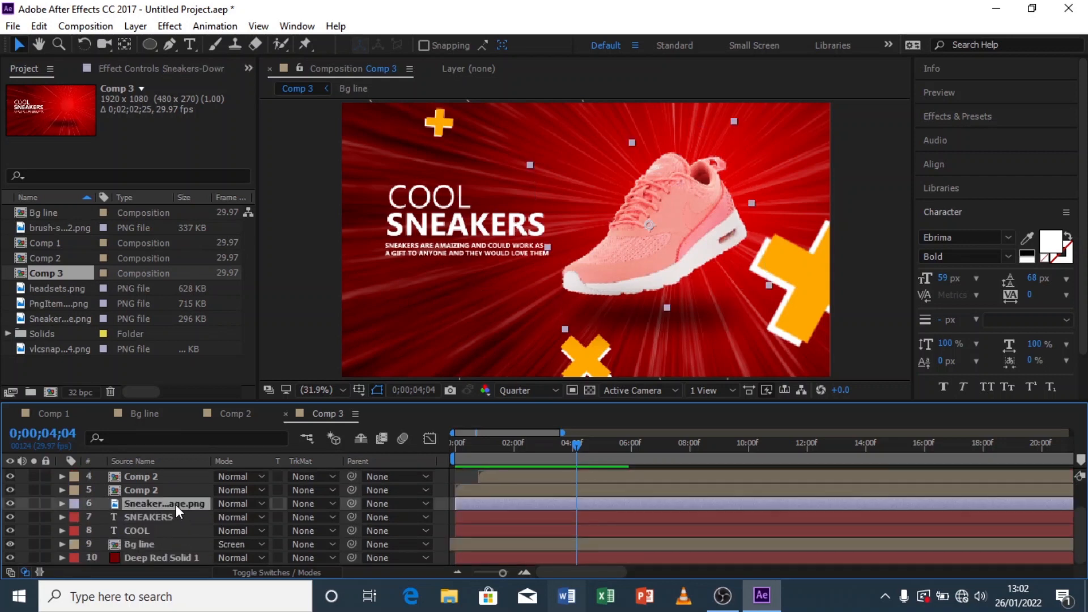
left_click(59, 287)
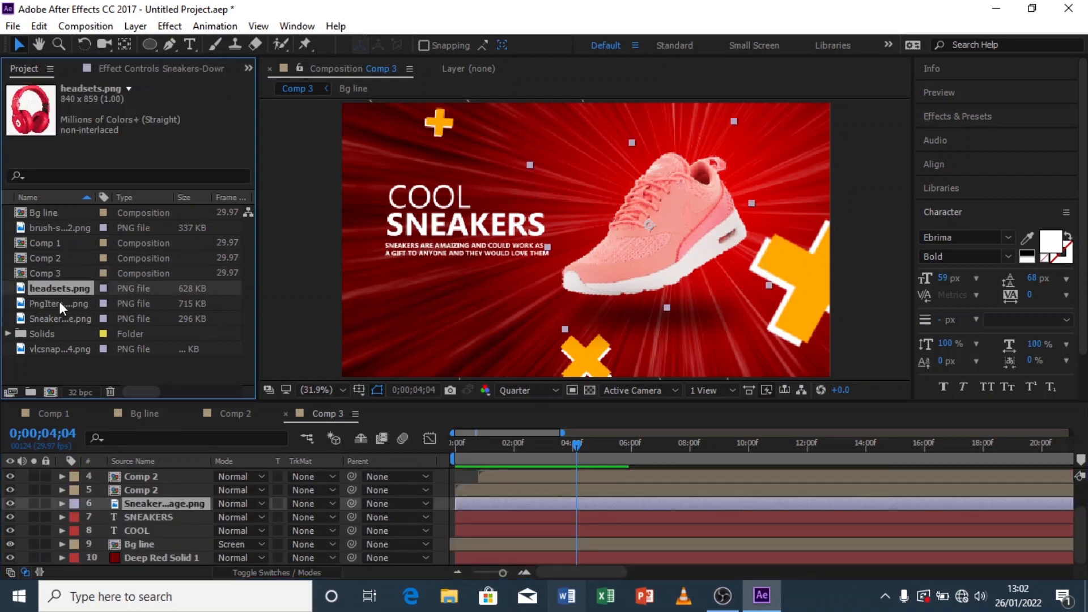
left_click(60, 302)
left_click(65, 318)
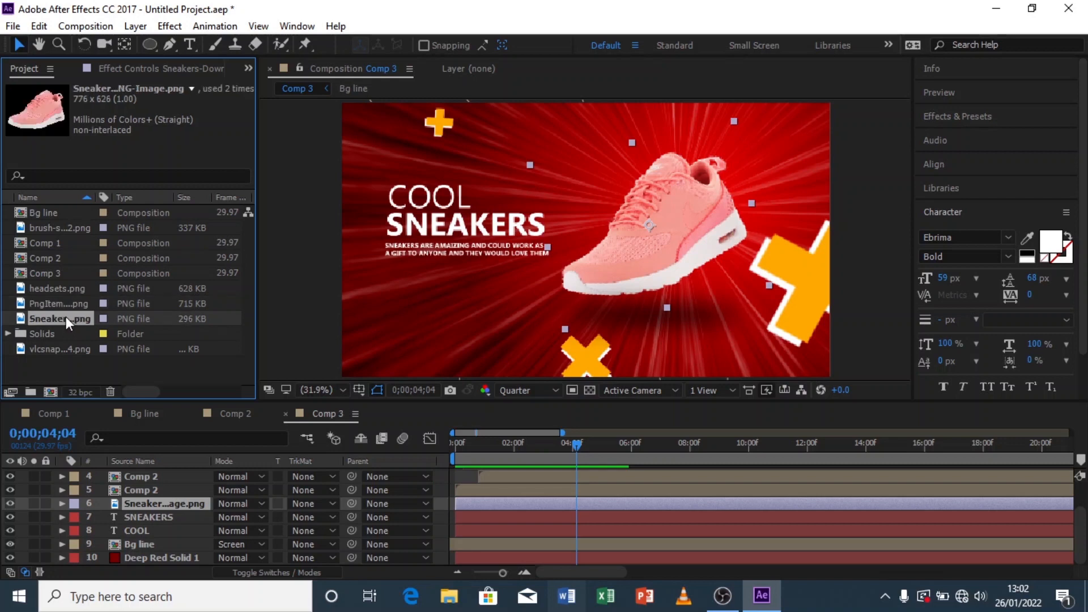
left_click(60, 351)
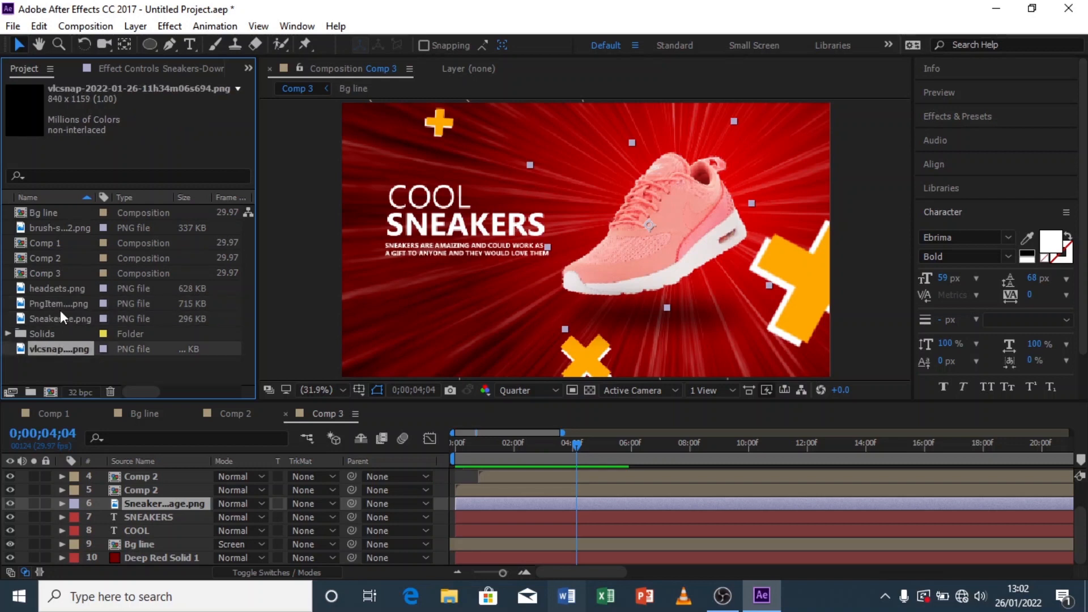
left_click(60, 304)
left_click(62, 291)
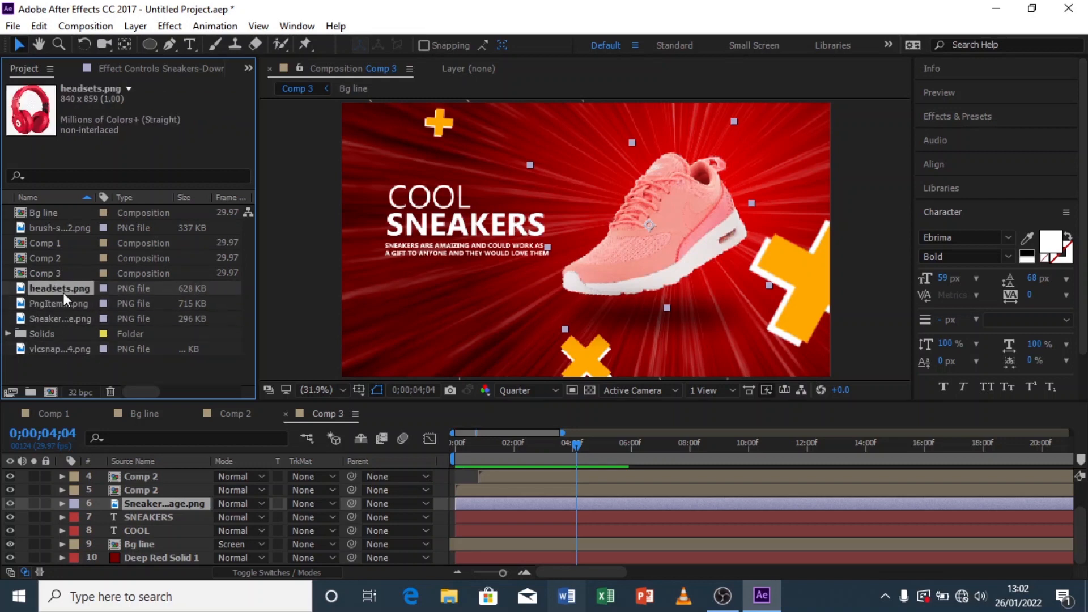
left_click(65, 321)
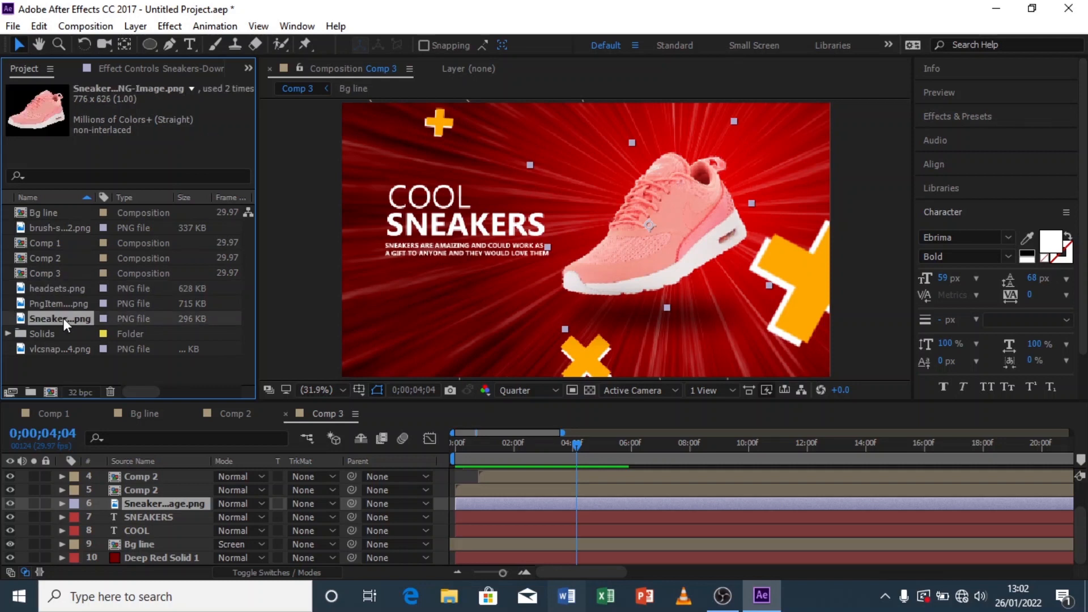
left_click(60, 297)
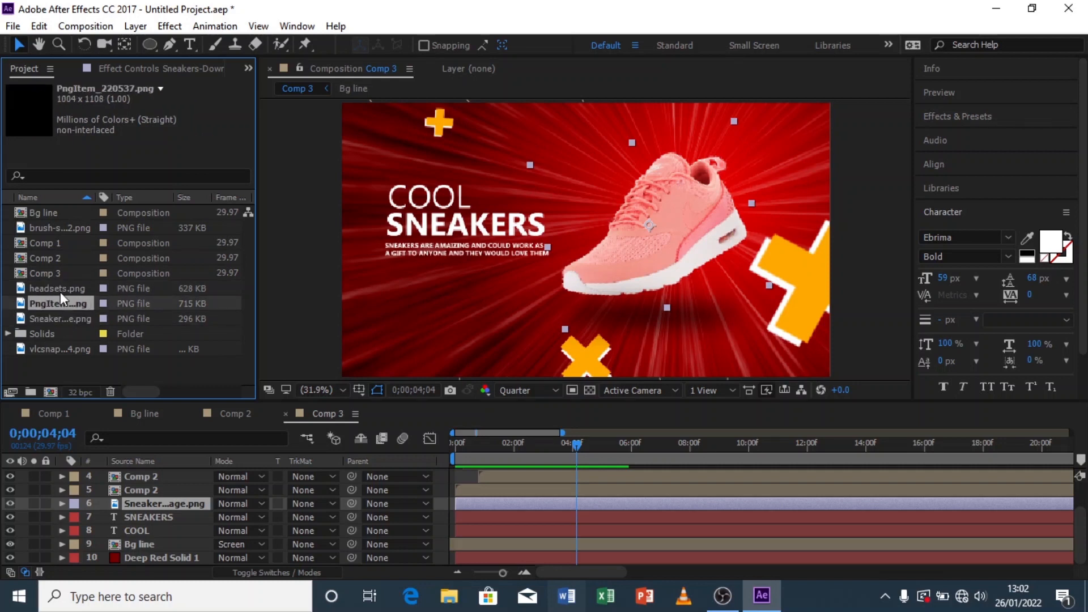
Step: Replace the sneaker image layer in Comp 3 with headsets.png
left_click(60, 288)
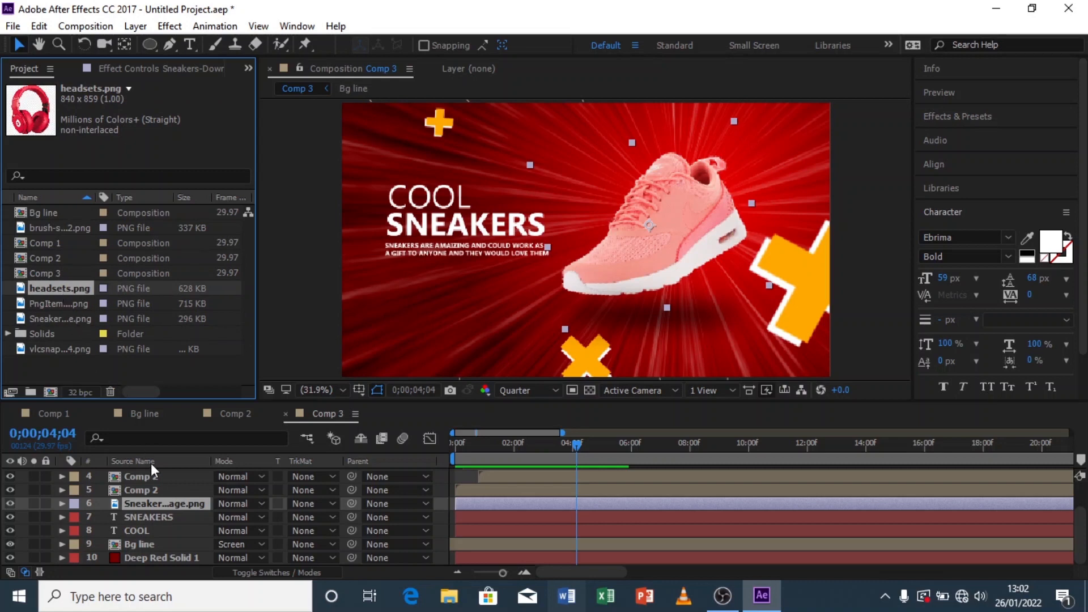
scroll(152, 476, "up", 2)
left_click_drag(152, 543, 156, 543)
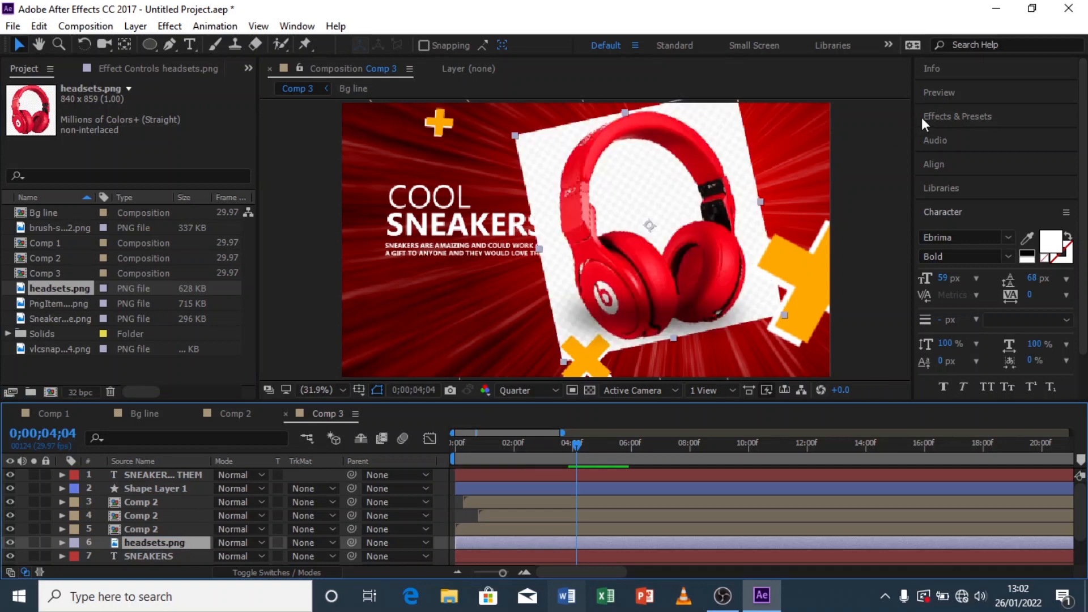
Step: Search the effects for key and apply Color Key to the headsets layer
left_click(941, 116)
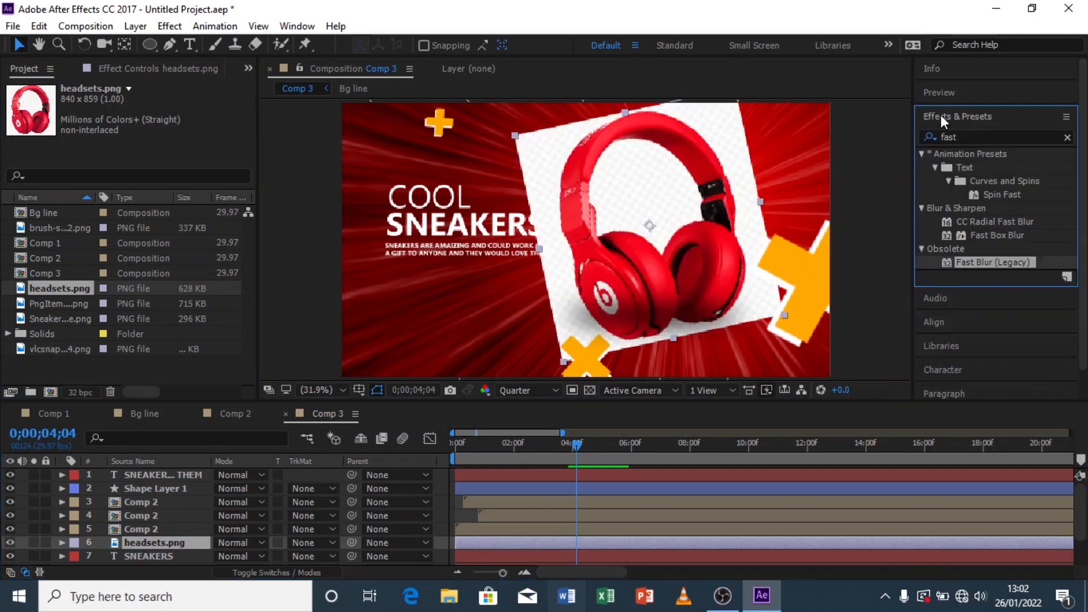
left_click(962, 136)
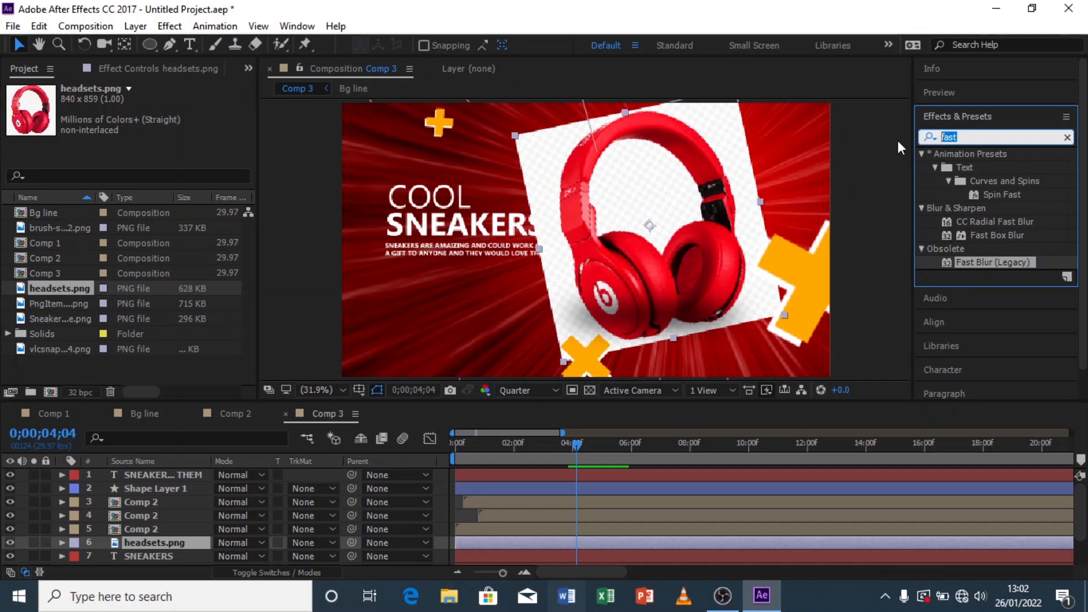
type("key")
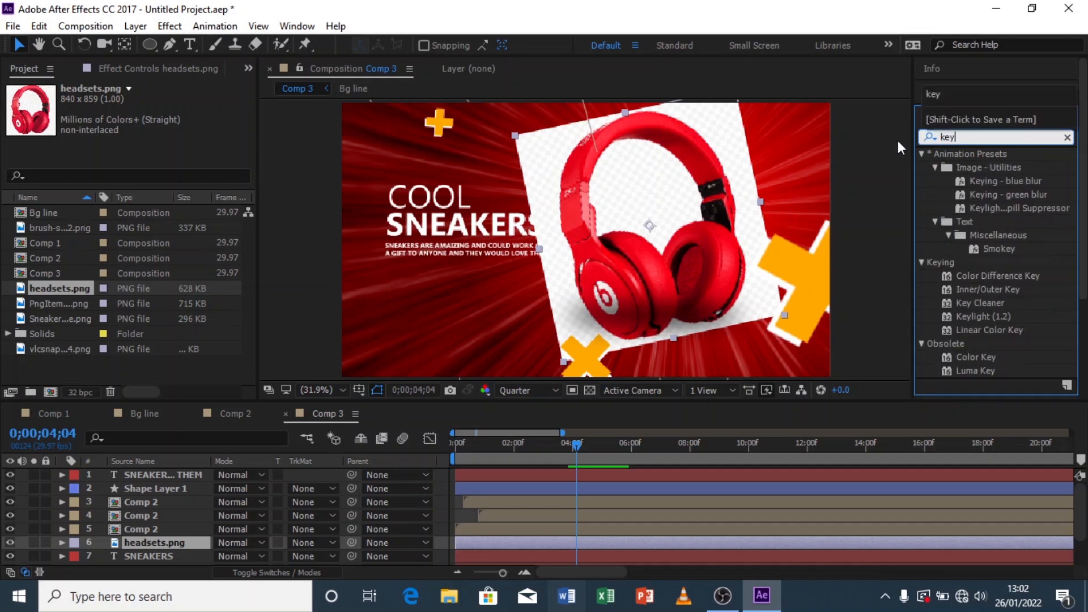
left_click(975, 356)
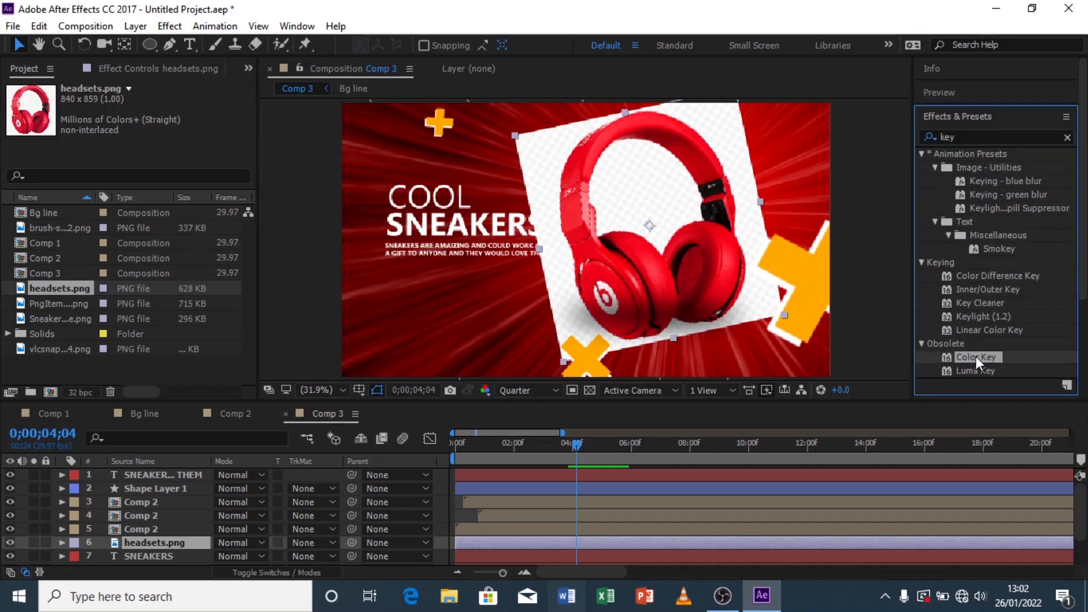
double_click(976, 357)
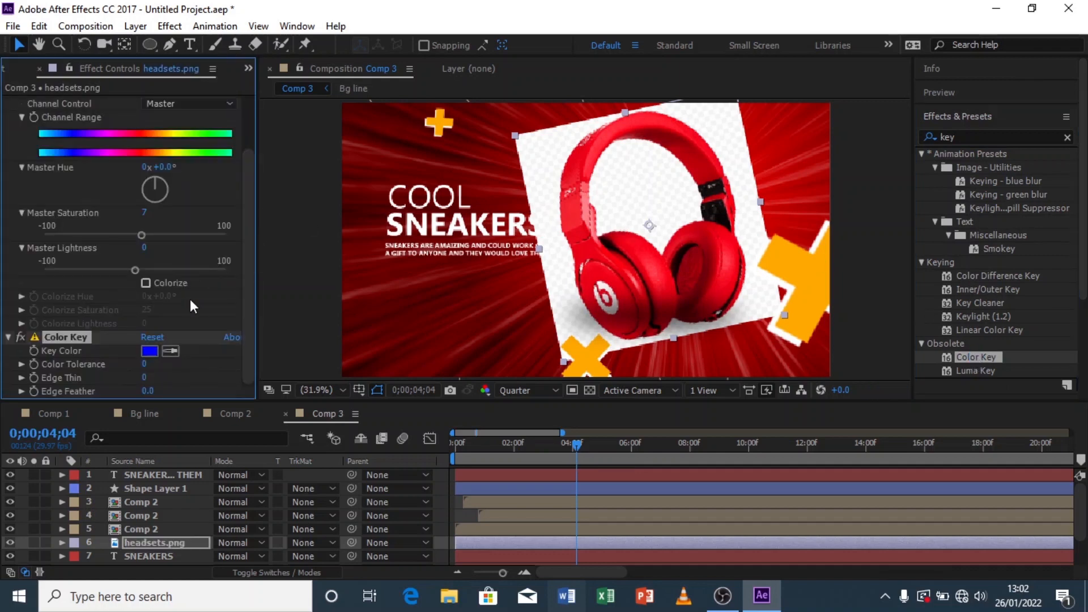
Step: Set the Color Key's key color by sampling the white background around the headsets
left_click(170, 351)
left_click(616, 186)
scroll(564, 193, "down", 2)
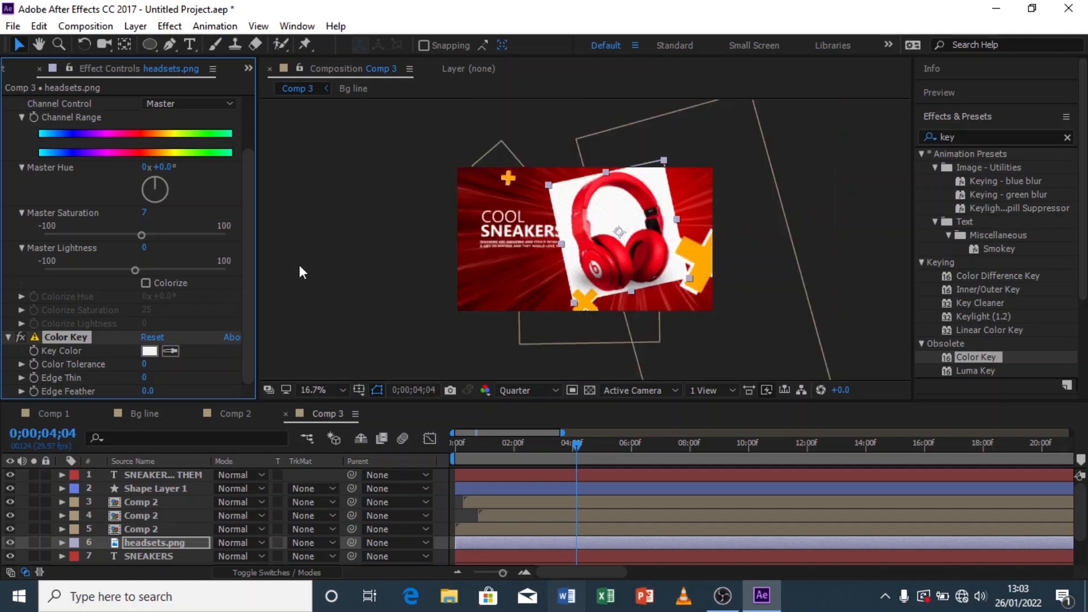
left_click(170, 352)
left_click(615, 225)
Step: Set the Color Key's Color Tolerance to 148 to drop the white background
left_click_drag(143, 367, 157, 364)
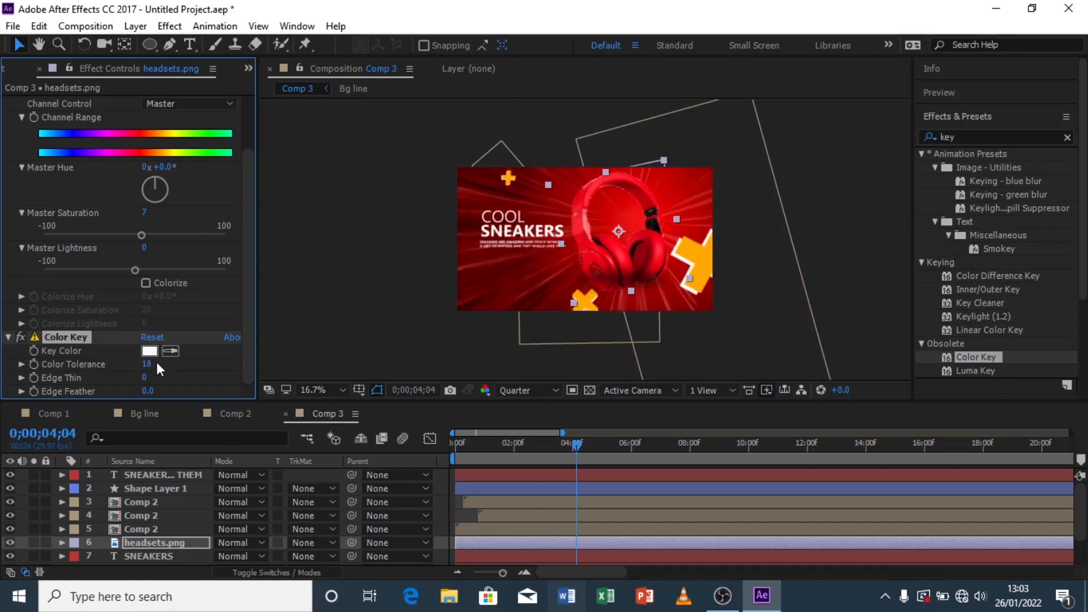
left_click_drag(149, 368, 242, 365)
left_click(153, 366)
left_click_drag(150, 364, 268, 355)
left_click(328, 333)
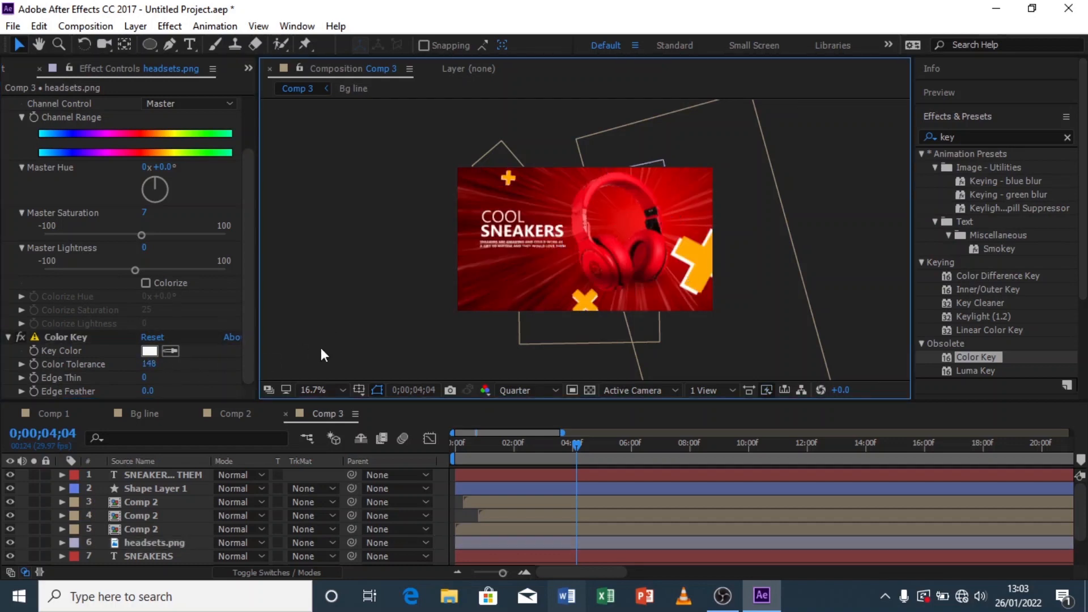
Step: Lower the headsets layer's Hue/Saturation Master Saturation to 3 and switch the preview resolution to Full
left_click(332, 390)
left_click(351, 120)
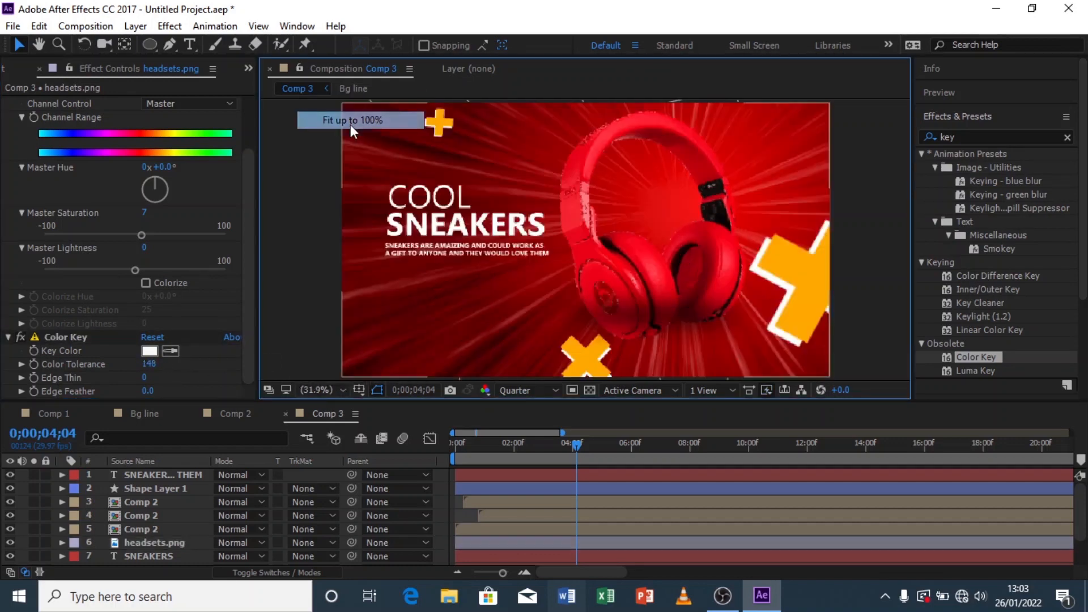
left_click(139, 239)
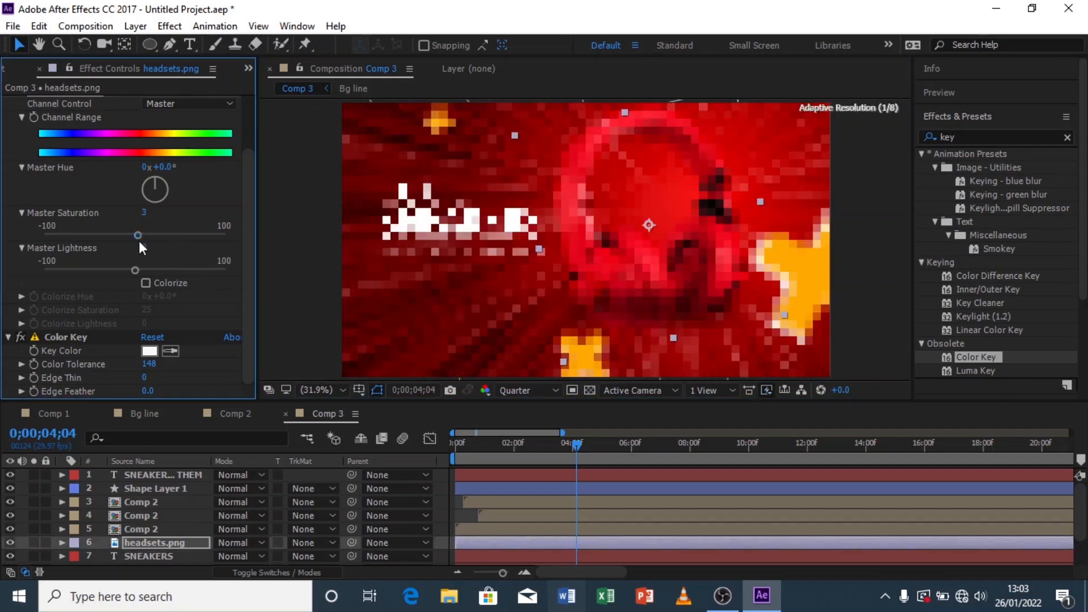
left_click(290, 230)
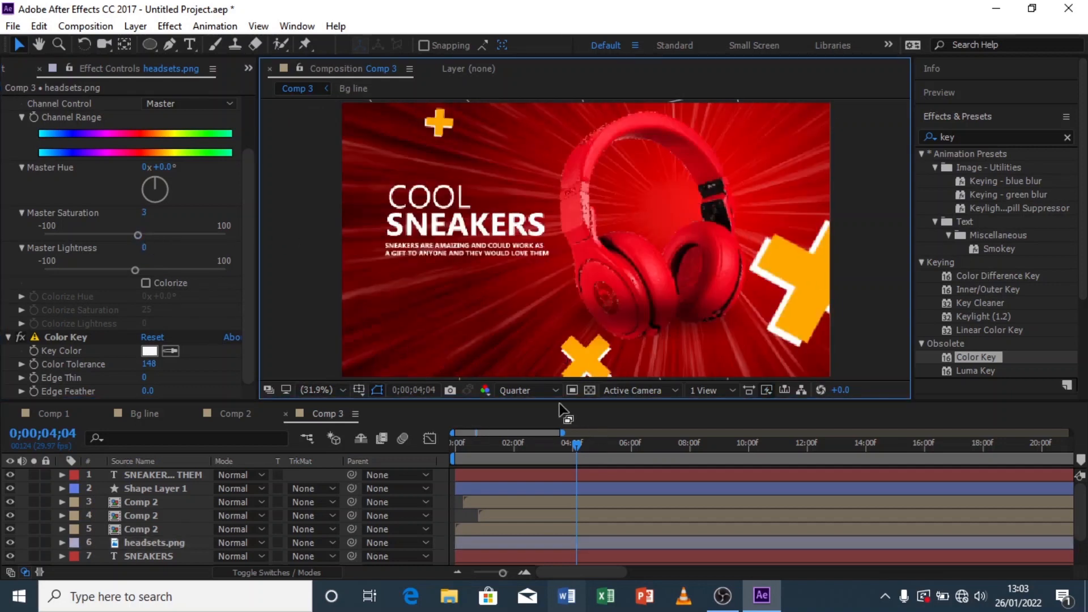
left_click(543, 391)
left_click(561, 432)
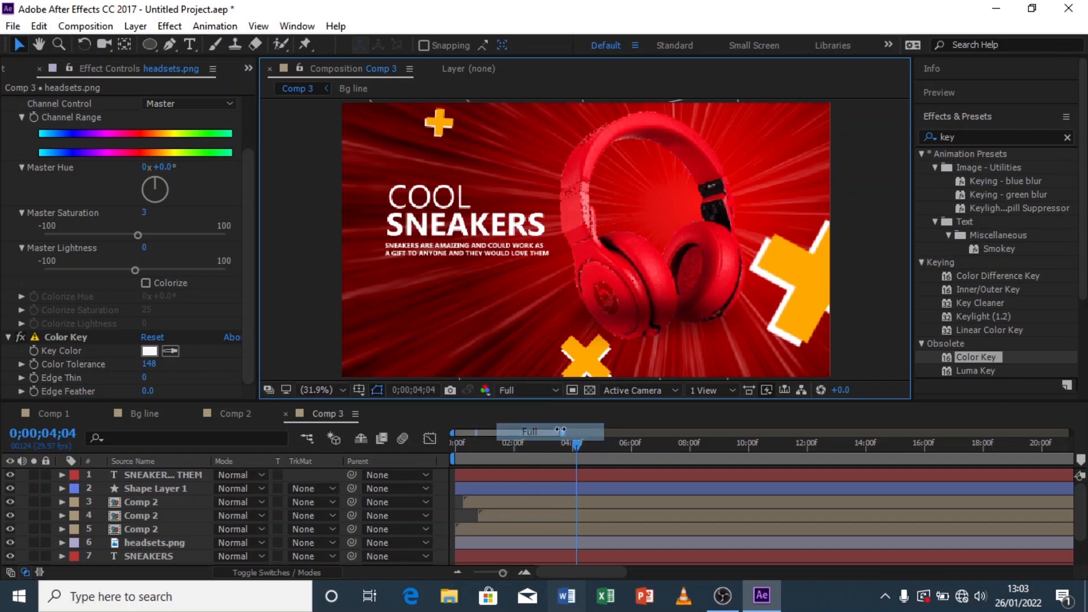
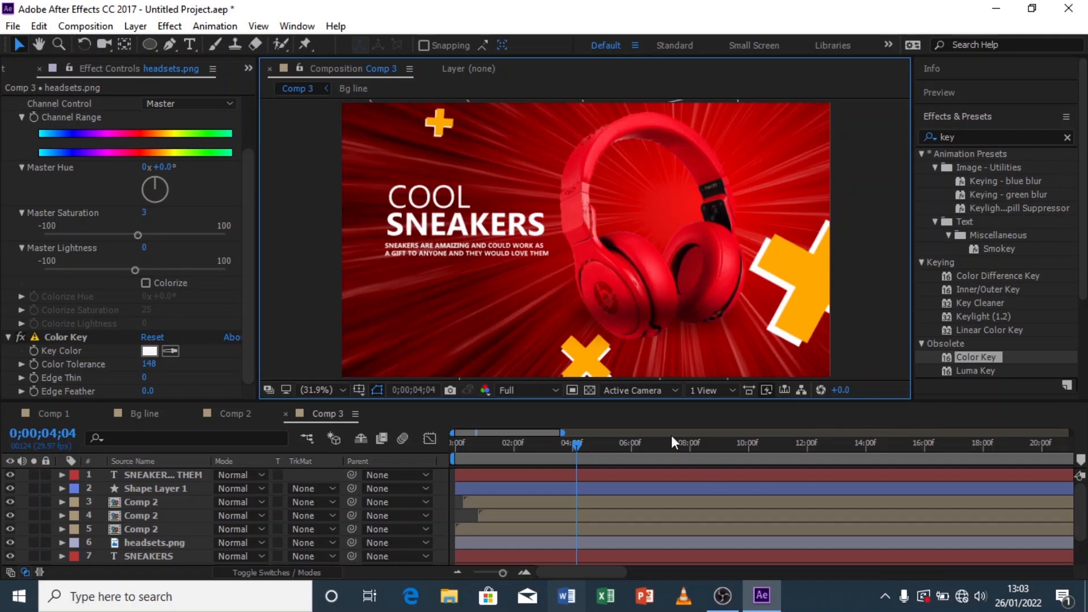
Step: Switch the preview resolution to Quarter and collapse the headsets layer's effect groups
left_click(542, 391)
left_click(538, 484)
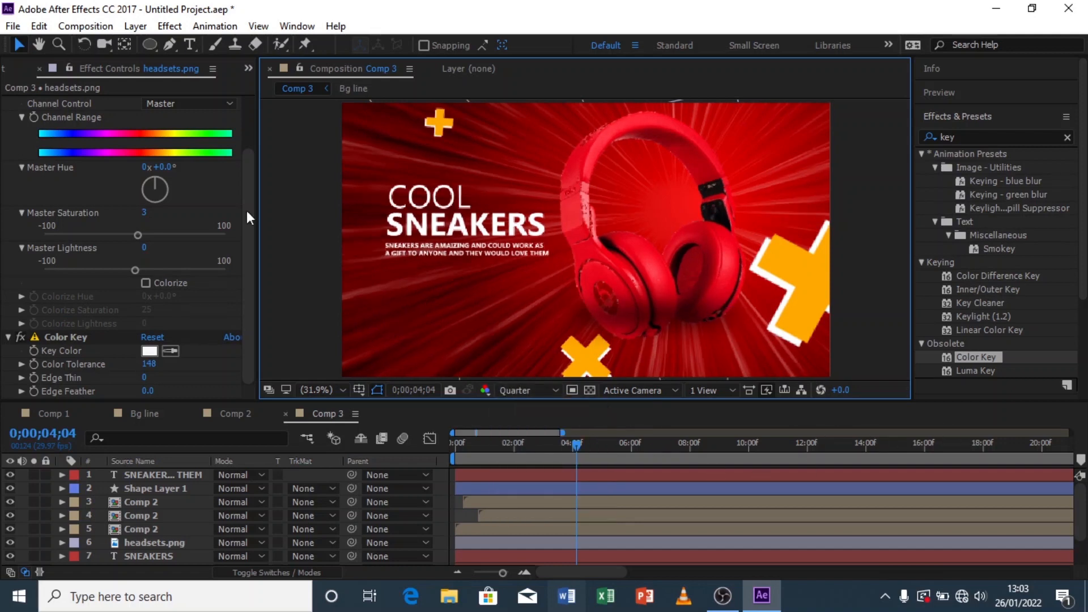
scroll(46, 175, "up", 3)
left_click(8, 157)
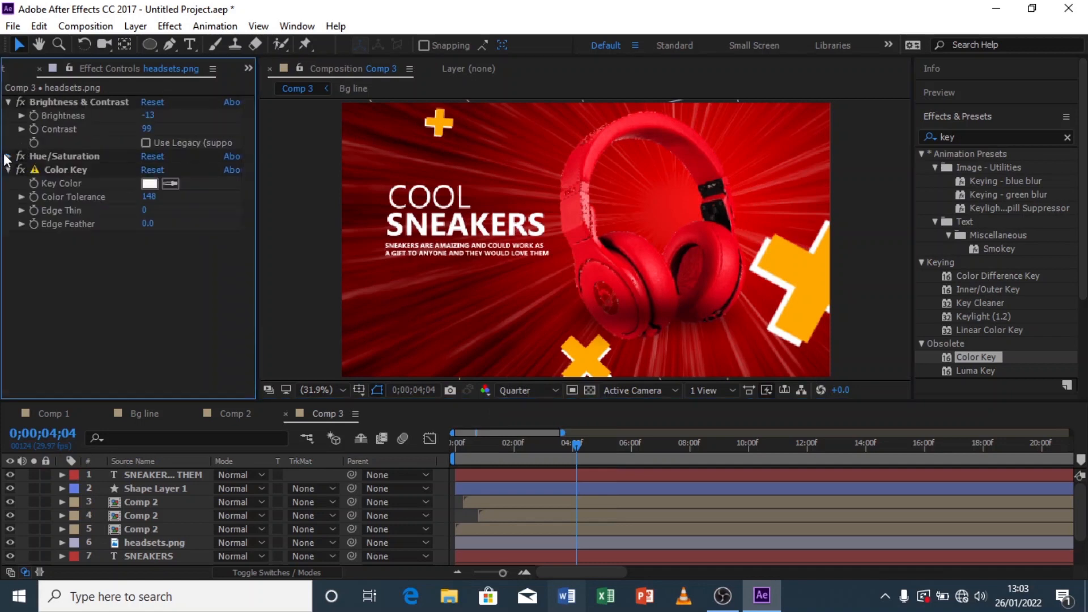
left_click(8, 102)
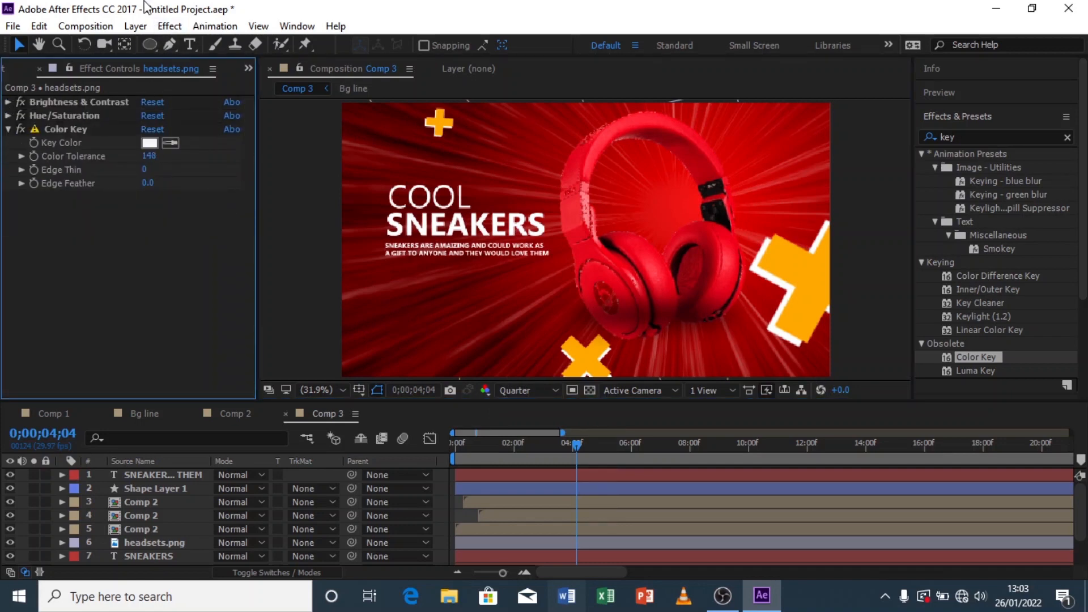
Step: Draw a white-filled ellipse over the headsets' earcup logo and move its shape layer beneath the headsets layer
left_click(149, 45)
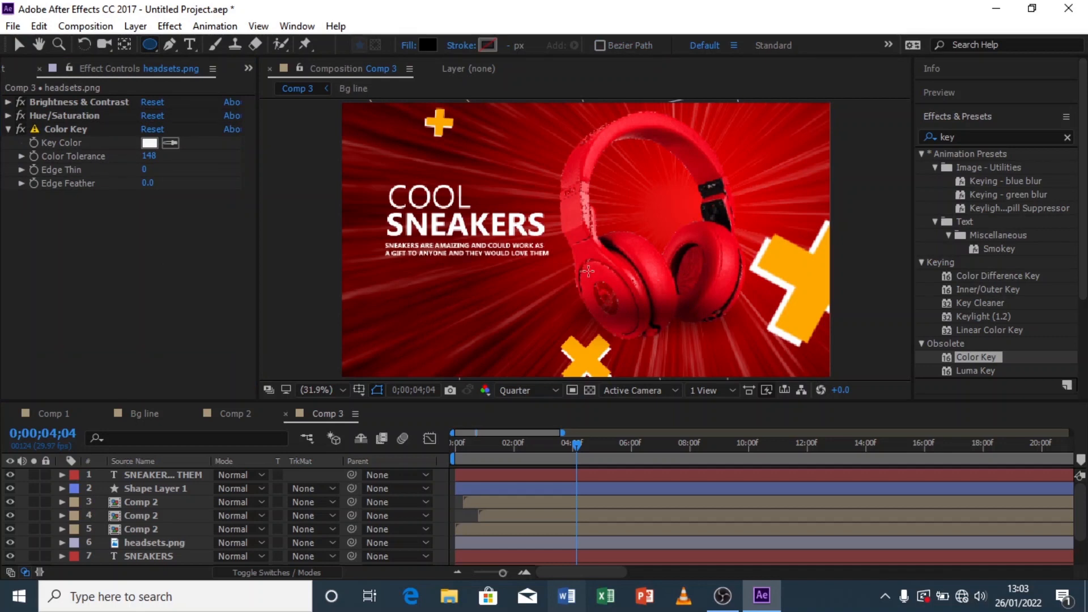
mouse_move(584, 279)
left_mouse_down()
mouse_move(624, 295)
mouse_move(634, 319)
left_mouse_up()
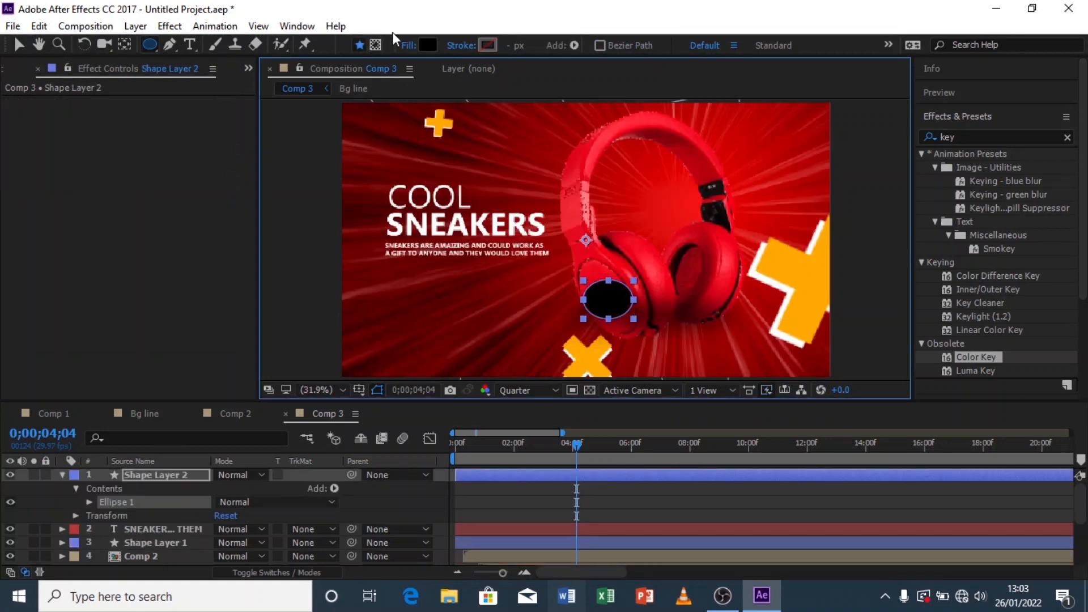
left_click(425, 46)
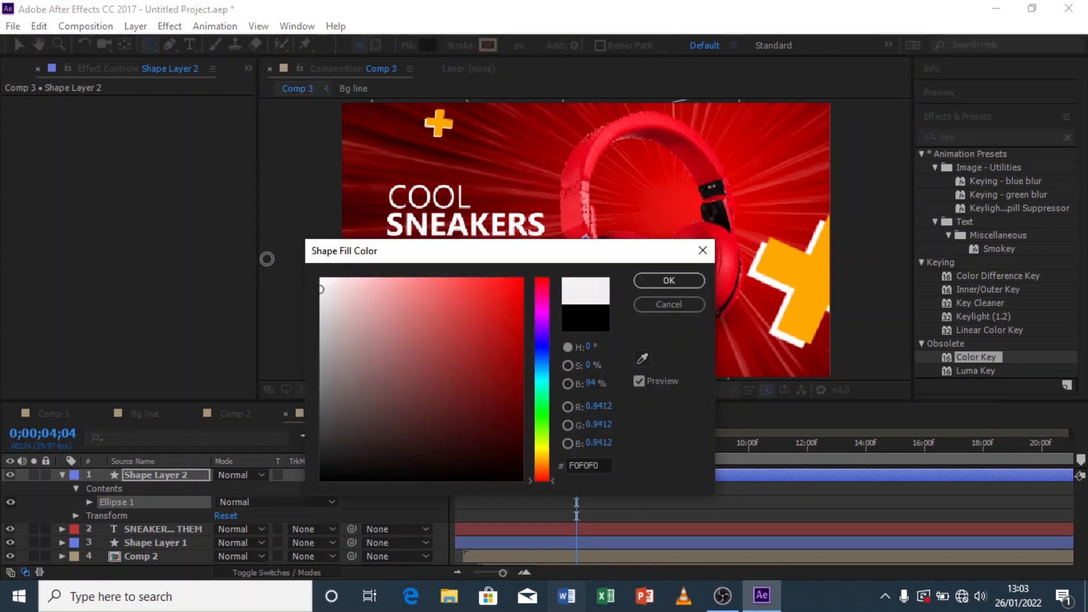
left_click(692, 280)
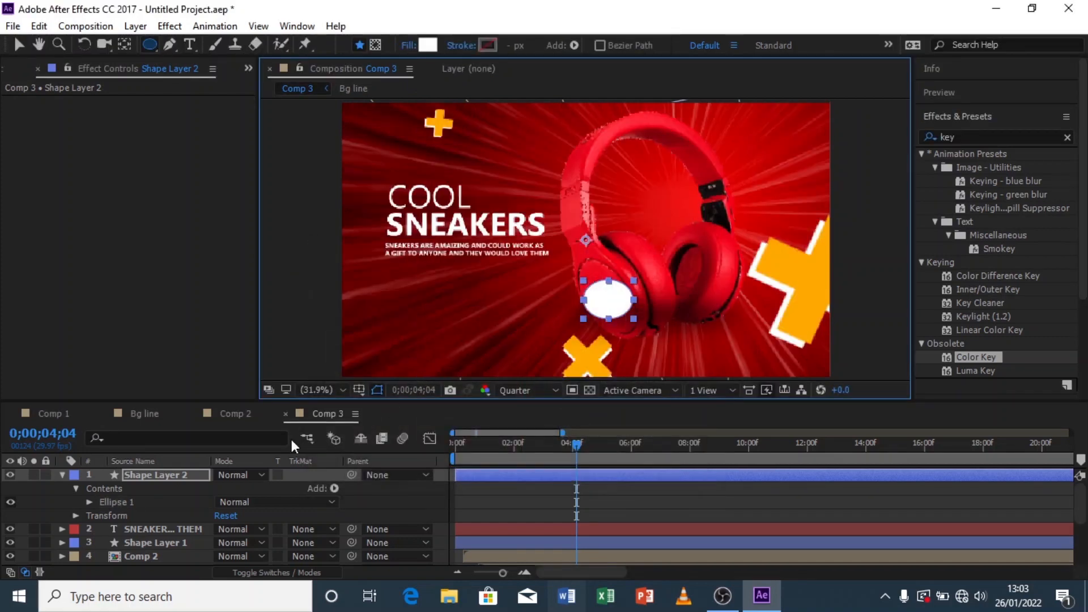
left_click(61, 475)
left_click_drag(151, 474, 145, 511)
Step: Try to pre-compose the headsets and ellipse shape layers together
left_click(148, 490, "shift")
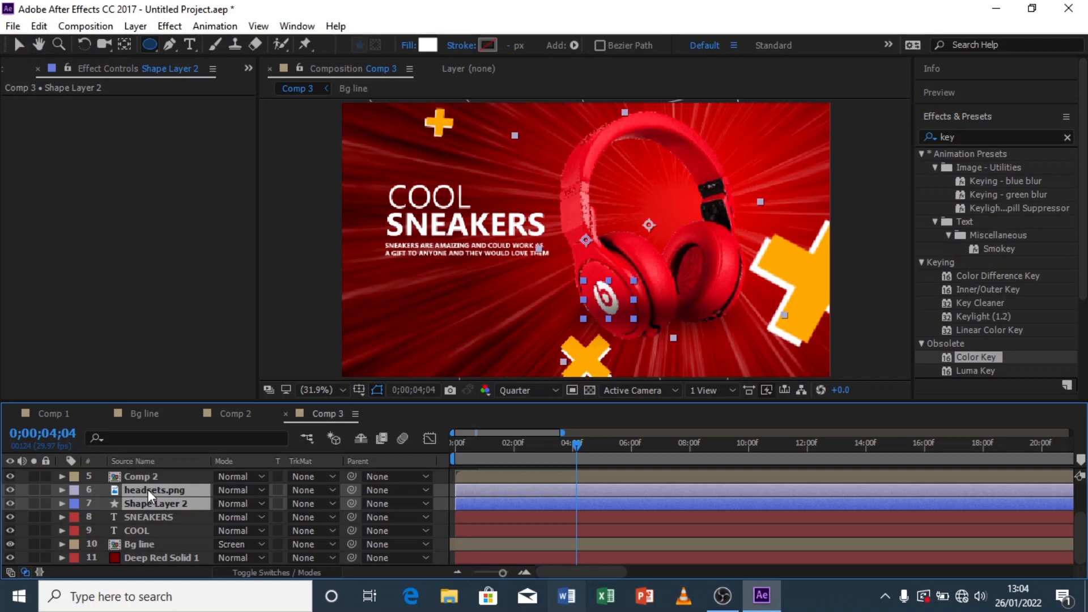
key("ctrl+shift+c")
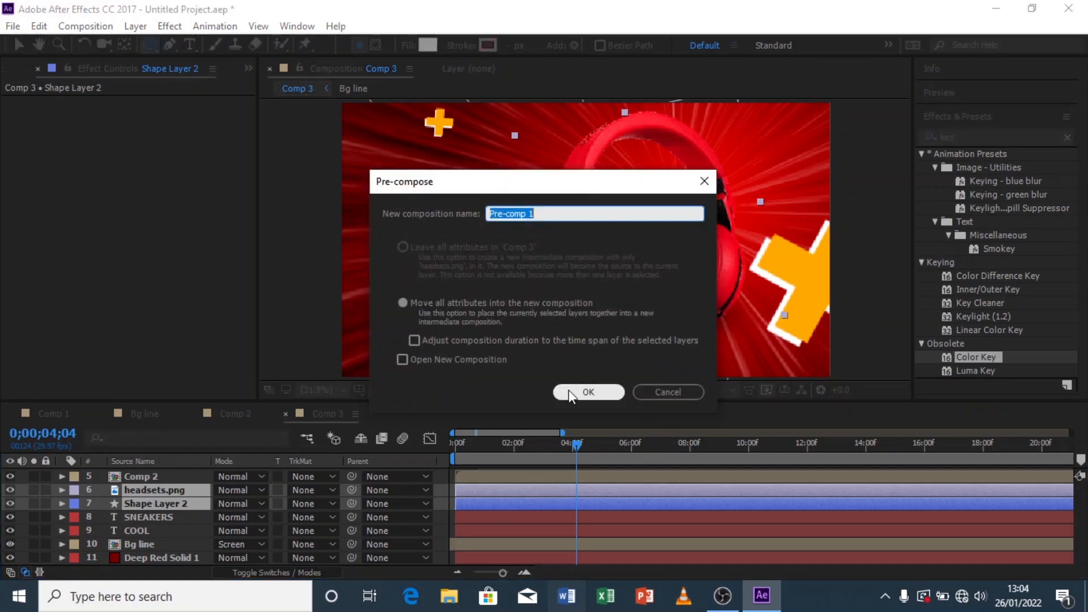
left_click(569, 390)
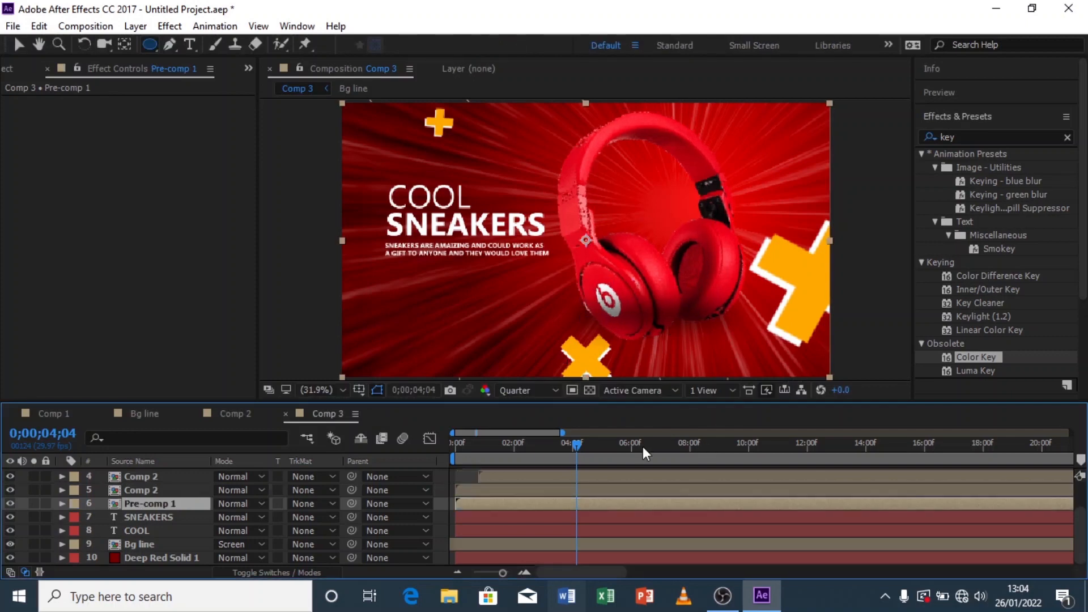
left_click(12, 43)
left_click(537, 454)
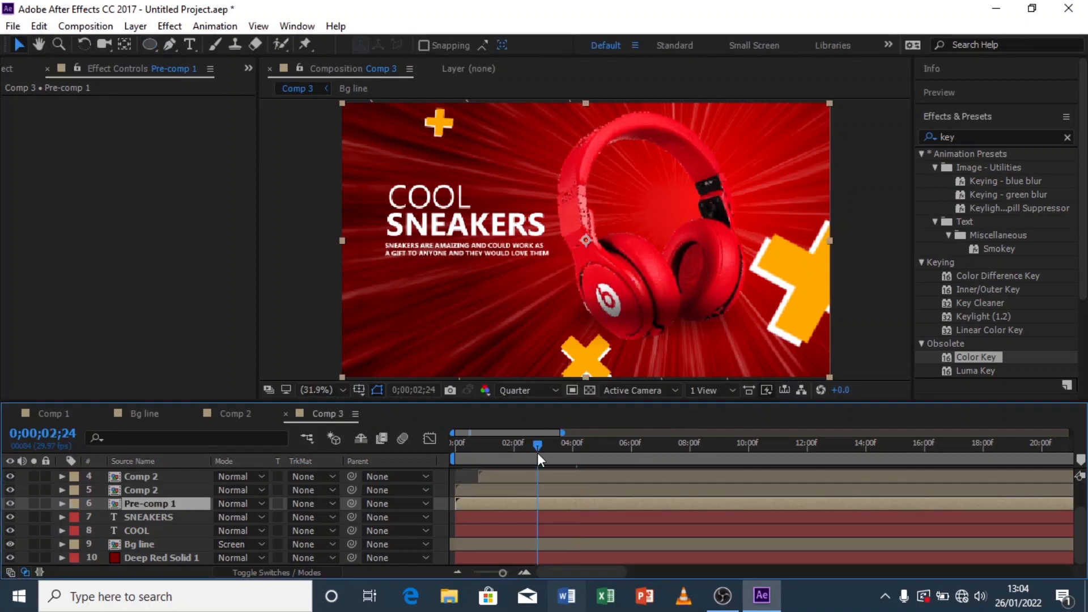
left_click_drag(536, 446, 465, 461)
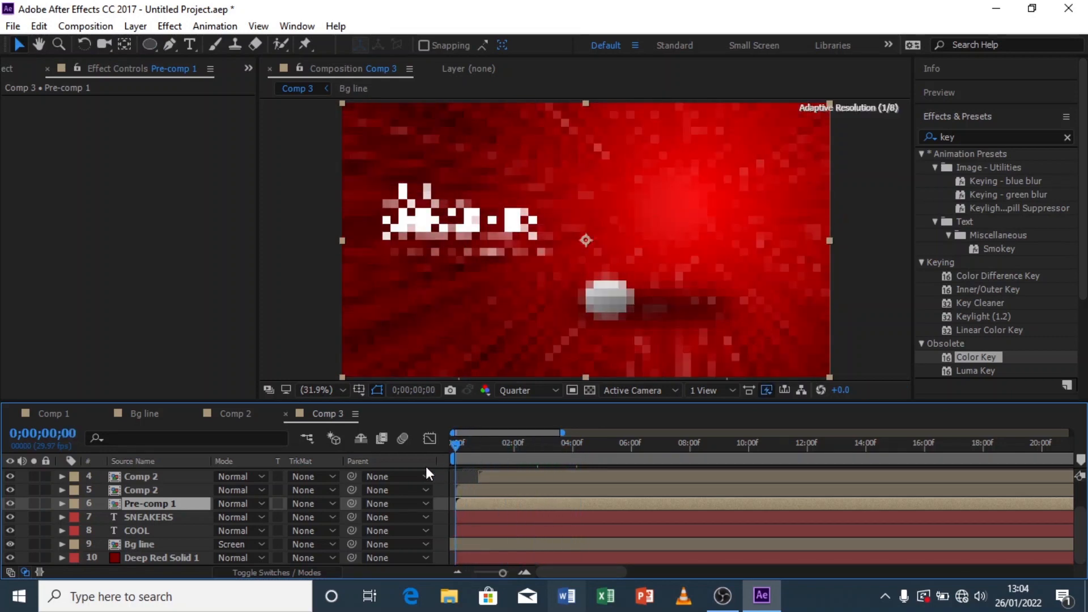
left_click(298, 276)
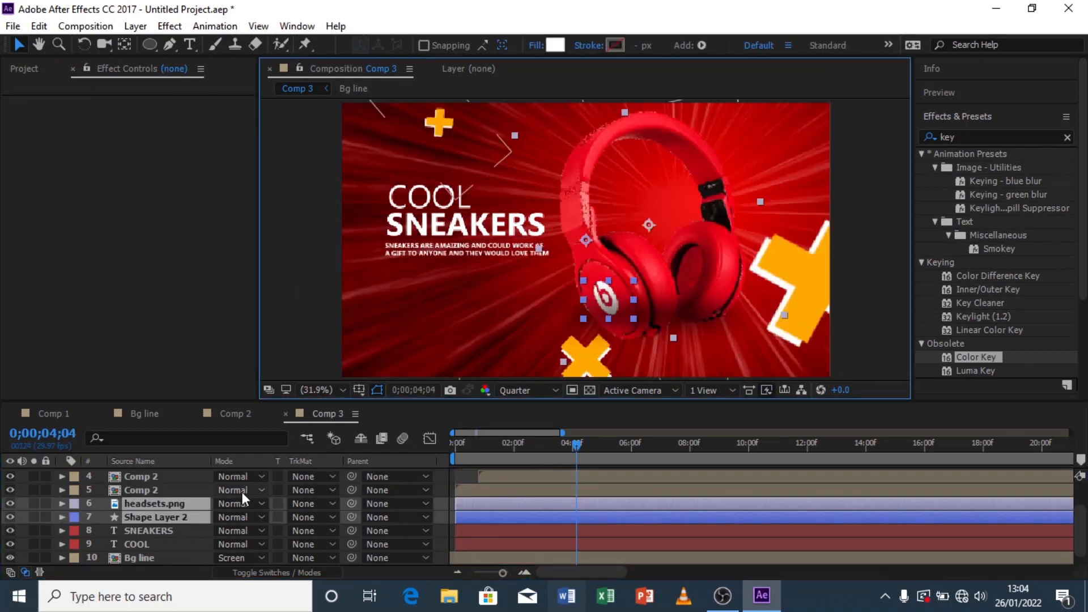
Step: Parent the ellipse shape layer to the headsets.png layer
left_click(173, 531)
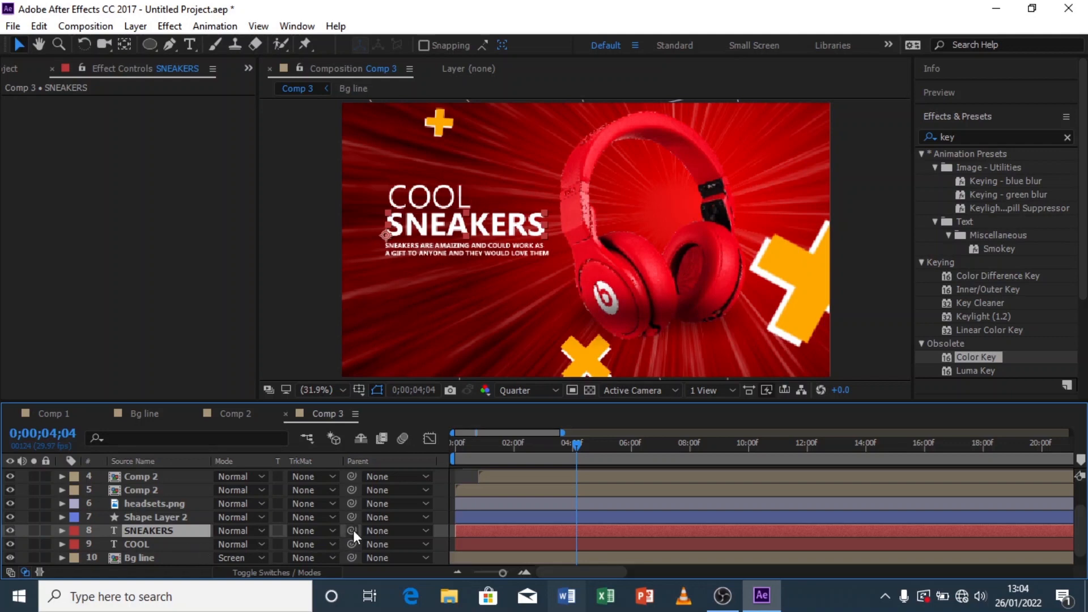
left_click_drag(353, 530, 176, 518)
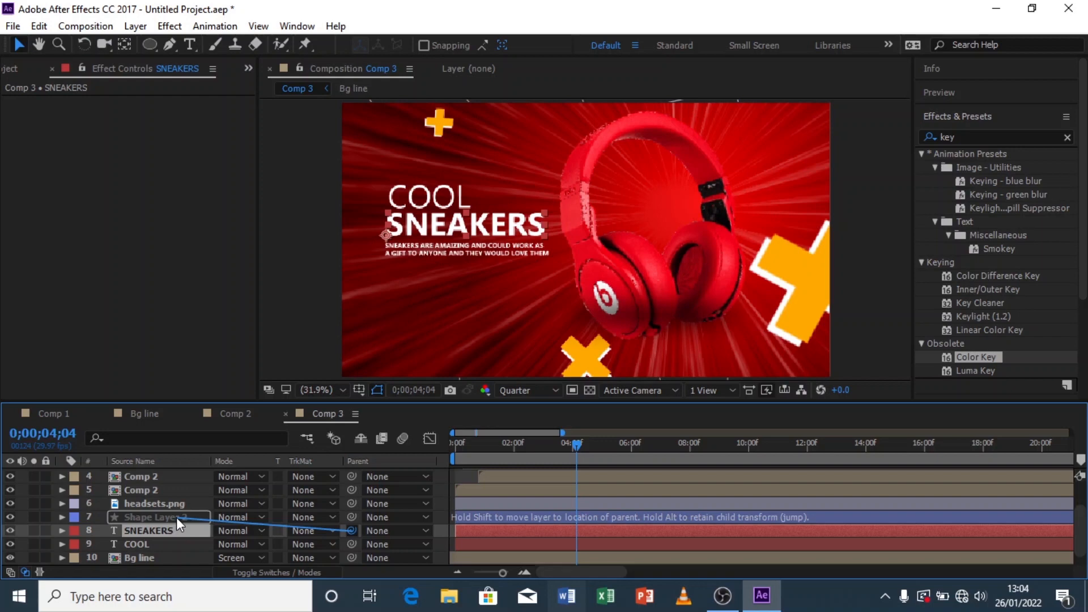
left_click_drag(176, 518, 279, 526)
left_click_drag(366, 523, 359, 532)
left_click(188, 518)
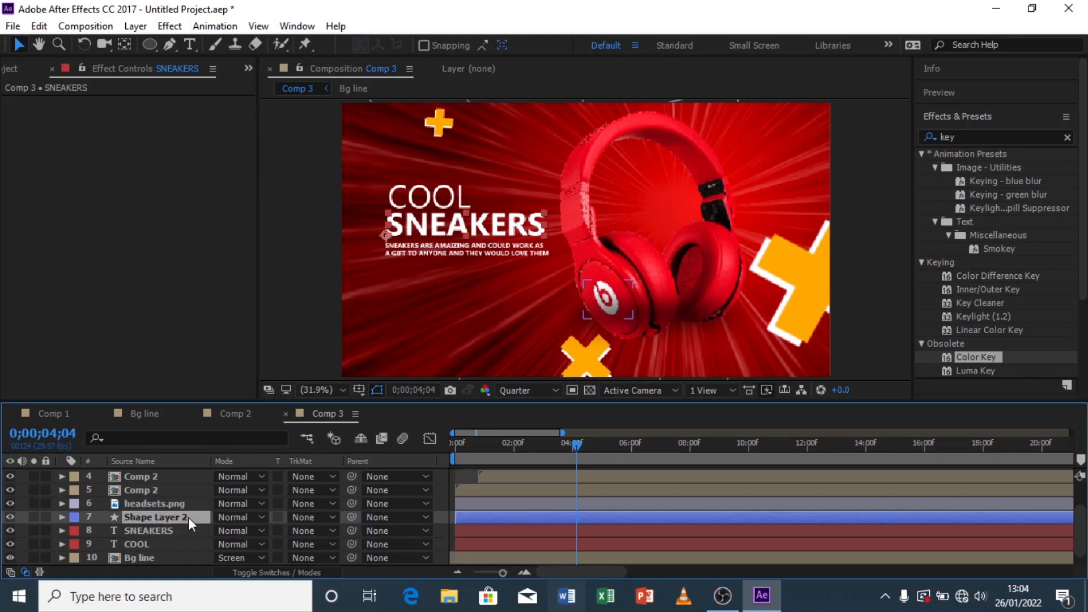
left_click_drag(355, 519, 158, 501)
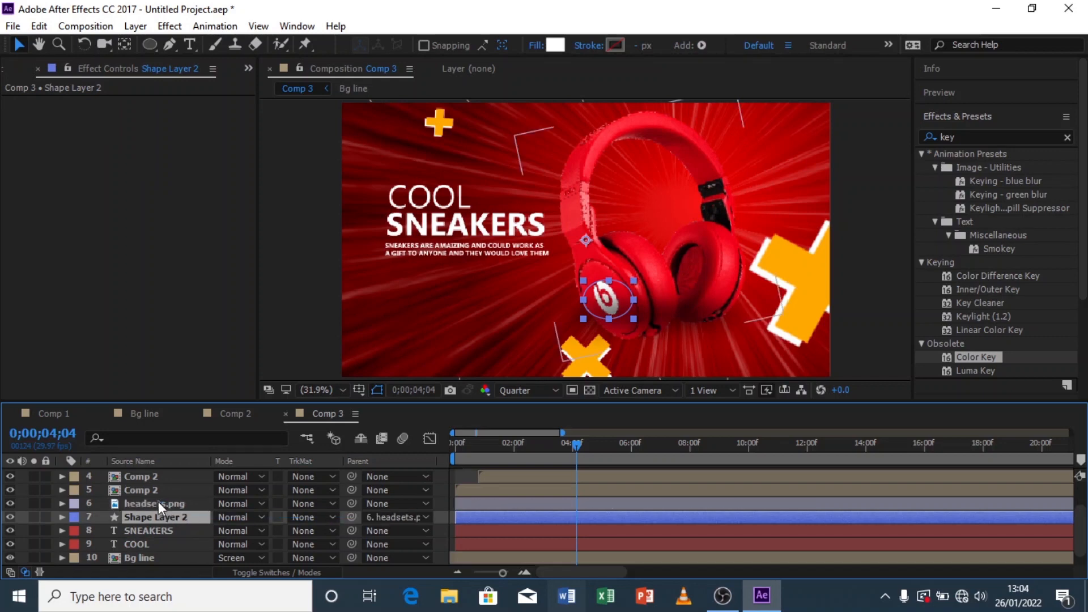
Step: Preview the composition from the start
left_click(462, 476)
left_click(451, 452)
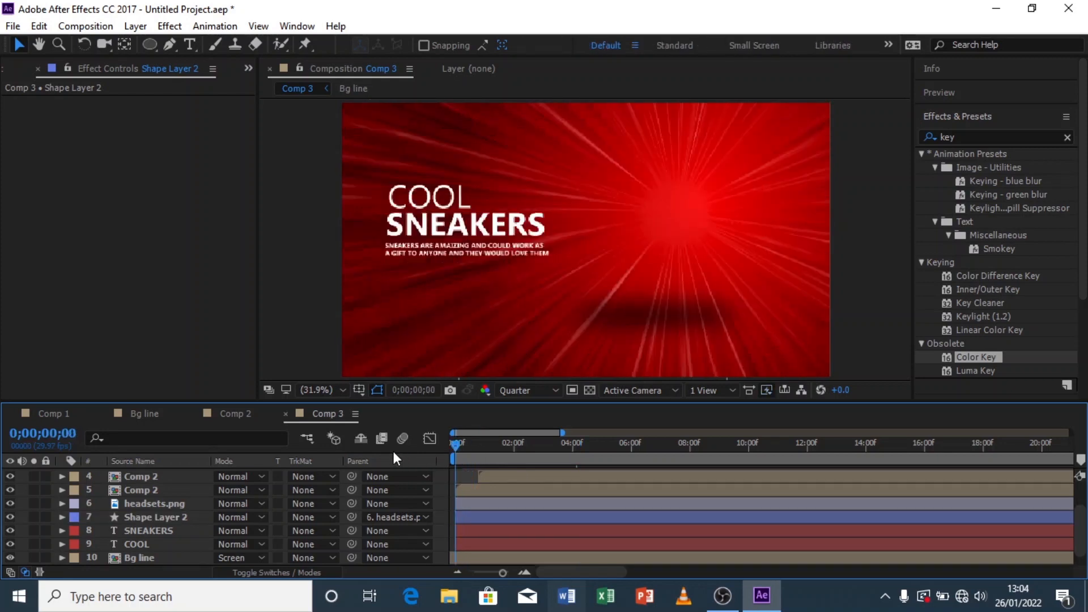
key("space")
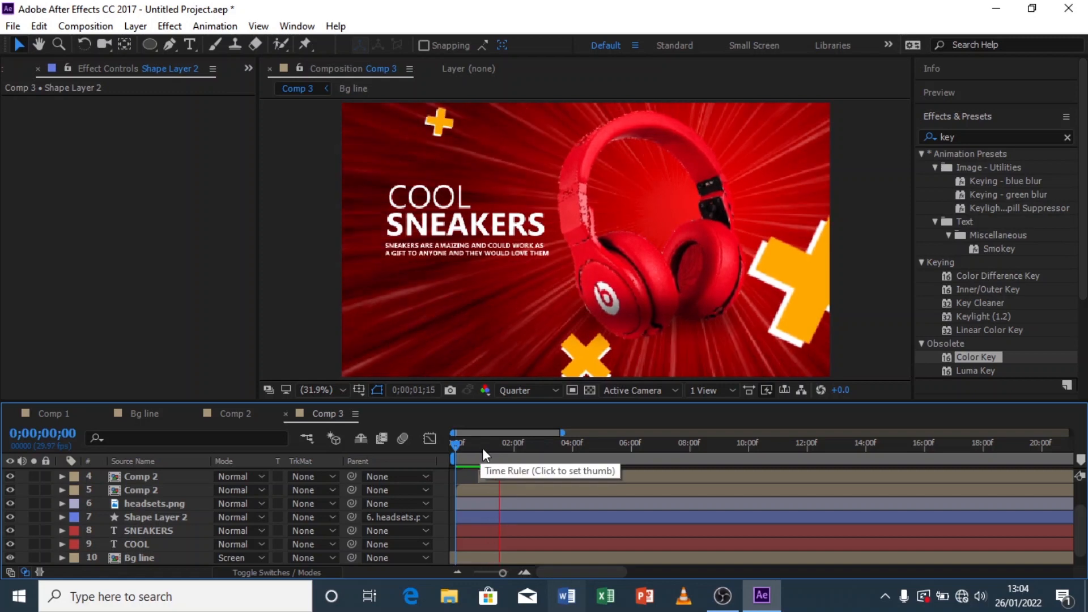
left_click_drag(481, 448, 499, 449)
Step: Set the headsets layer's Scale to 85%
left_click(173, 506)
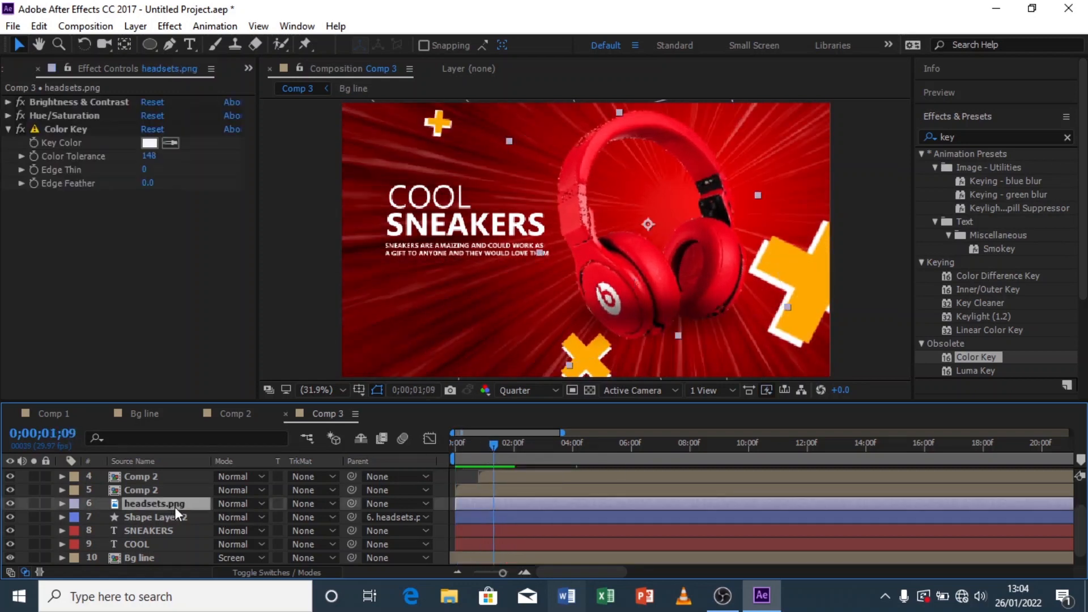
key("s")
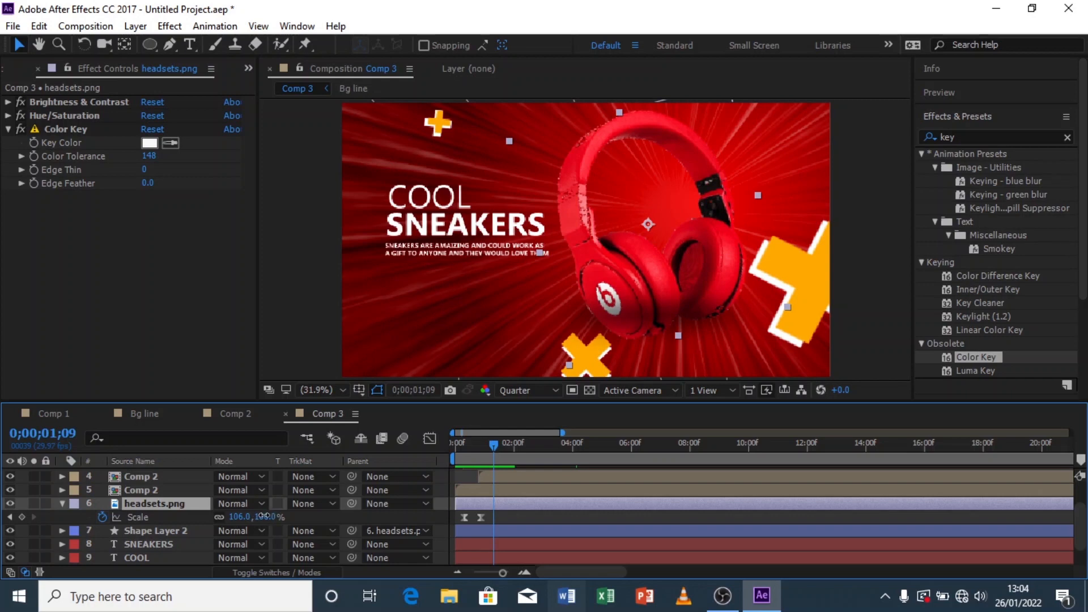
left_click(268, 516)
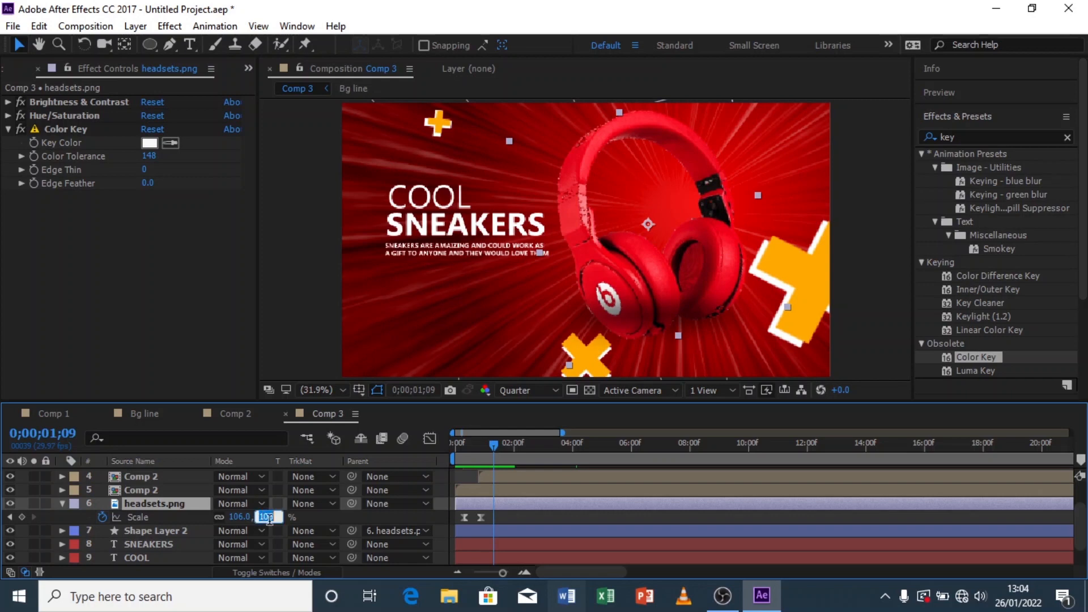
left_click(298, 515)
left_click_drag(269, 517, 253, 517)
left_click(288, 519)
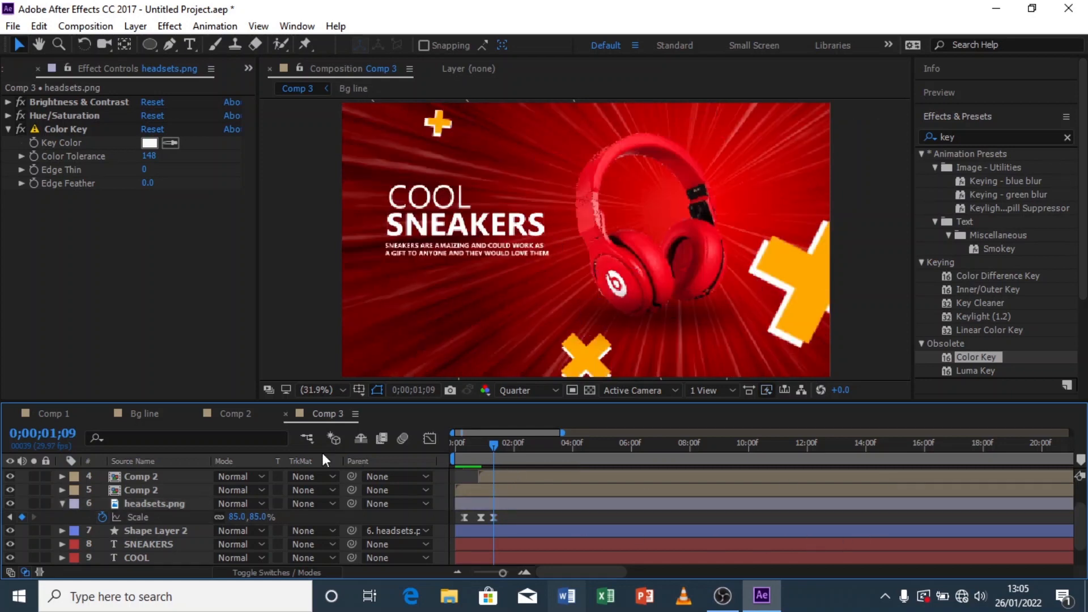
Step: Replace the SNEAKERS title text with HEADSETS
left_click(61, 504)
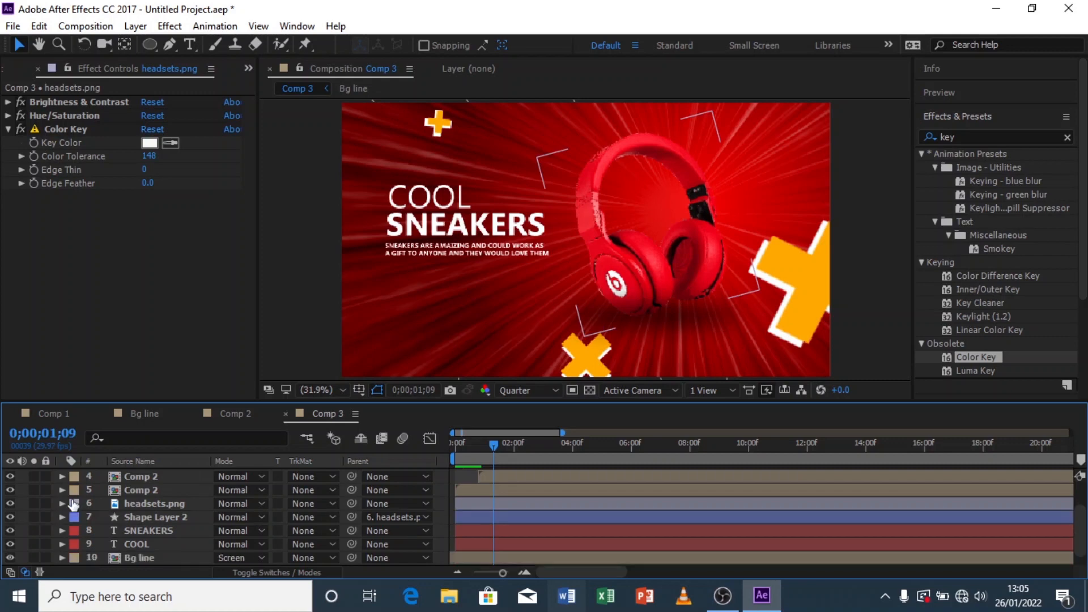
scroll(148, 483, "down", 1)
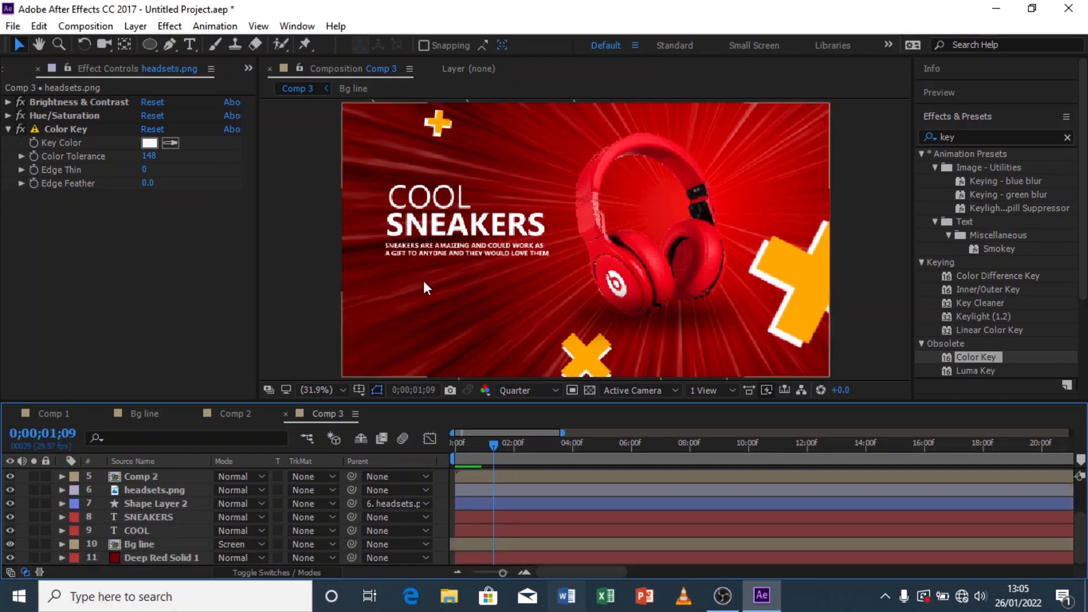
double_click(482, 225)
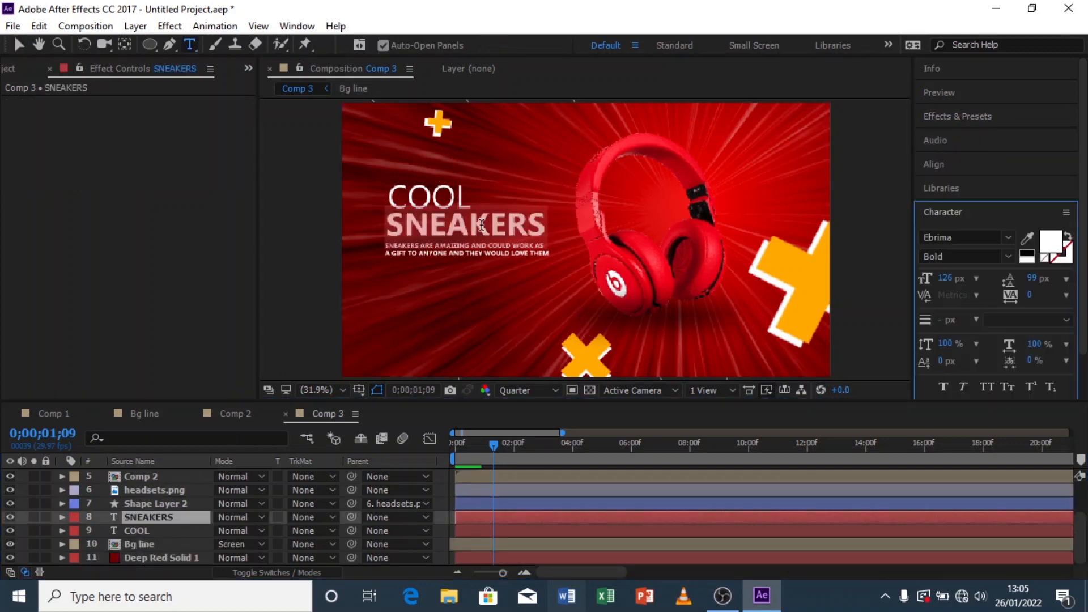
type("HEA")
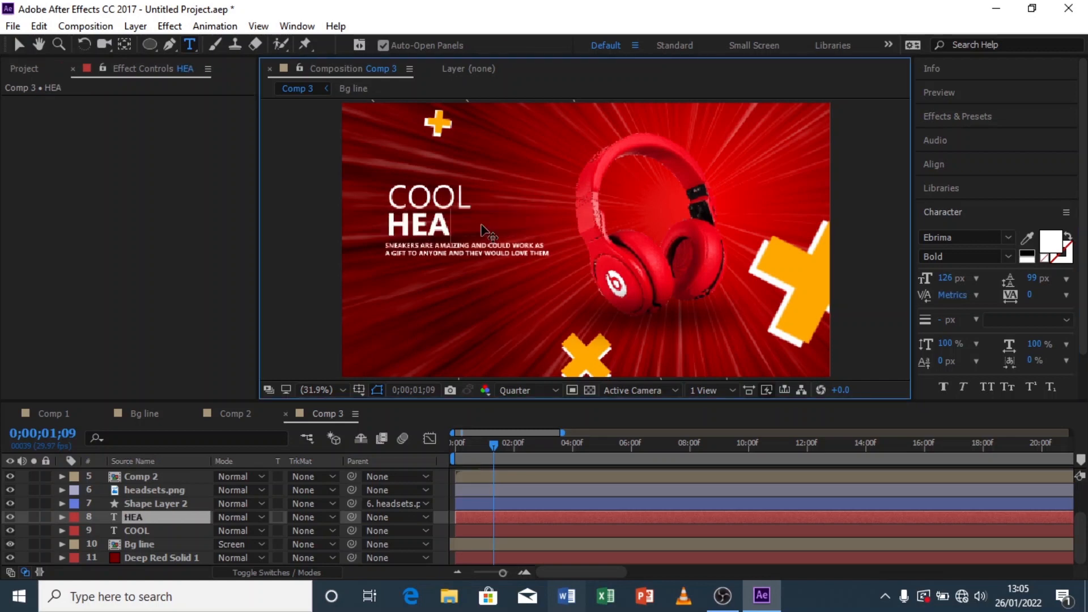
type("DSETS")
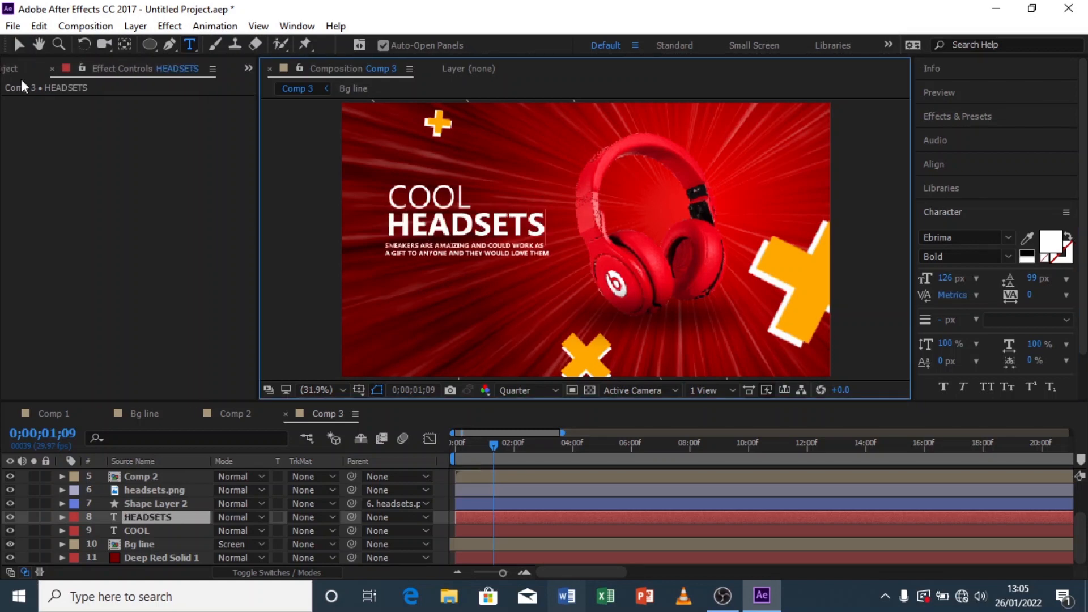
left_click(19, 45)
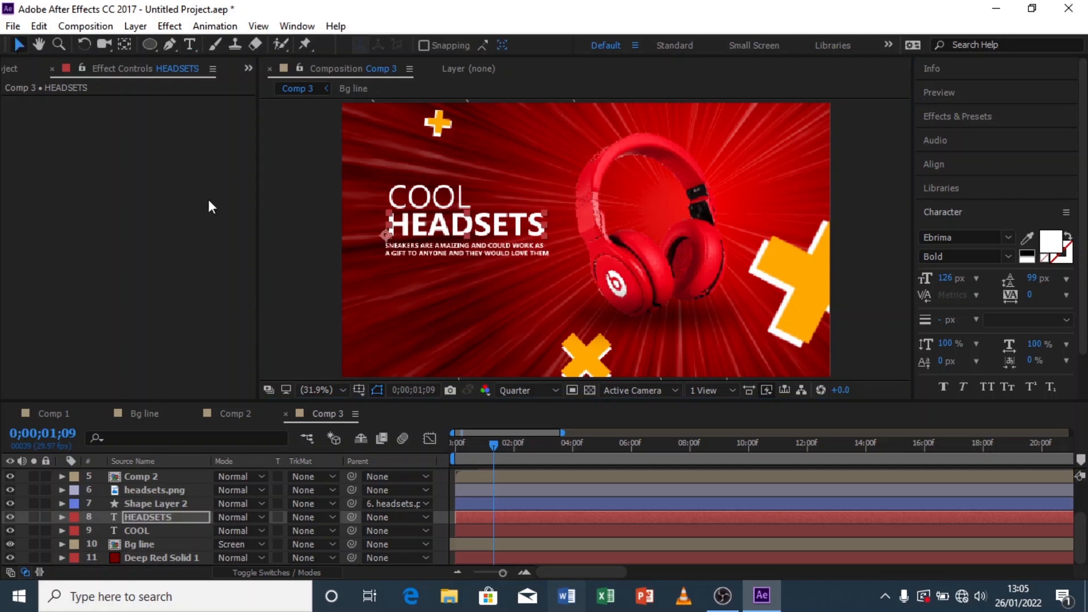
Step: Create a new HDTV 1080 29.97 composition named TRANSITION from the Project panel
left_click(487, 246)
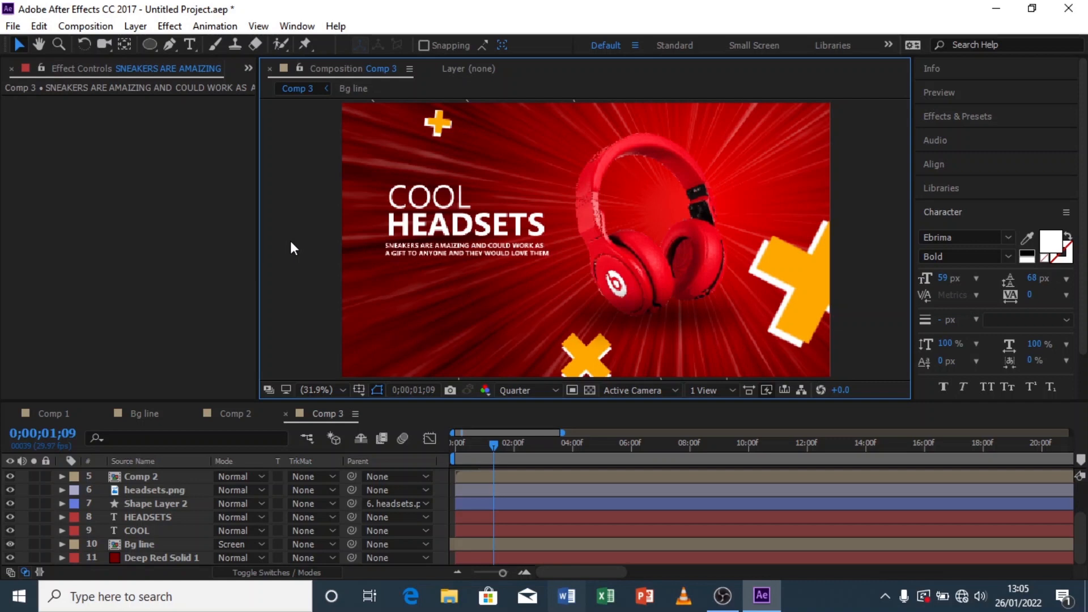
left_click(249, 67)
left_click(297, 91)
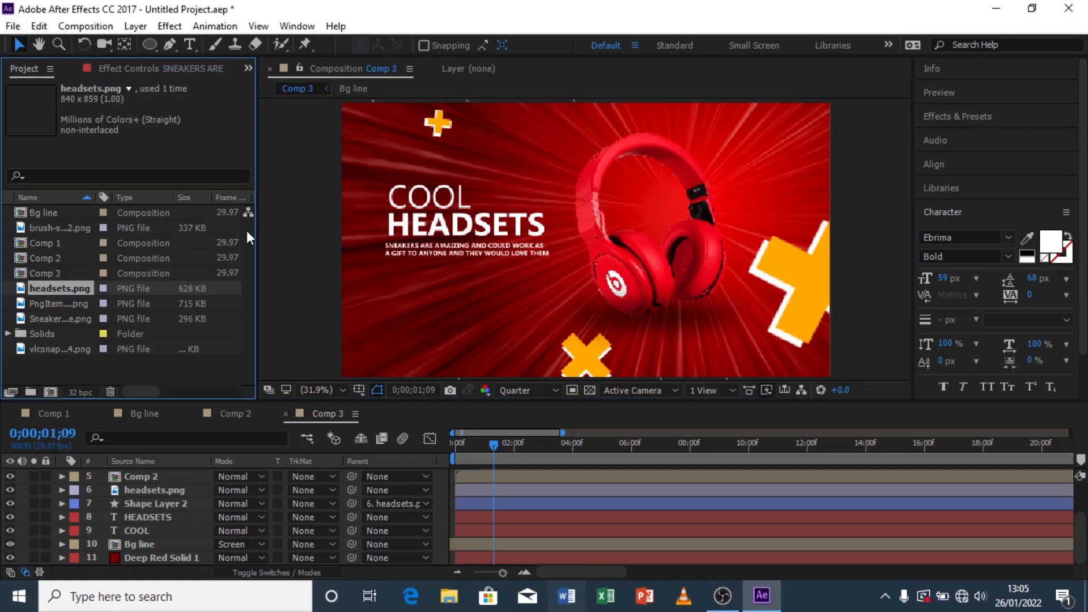
left_click(51, 392)
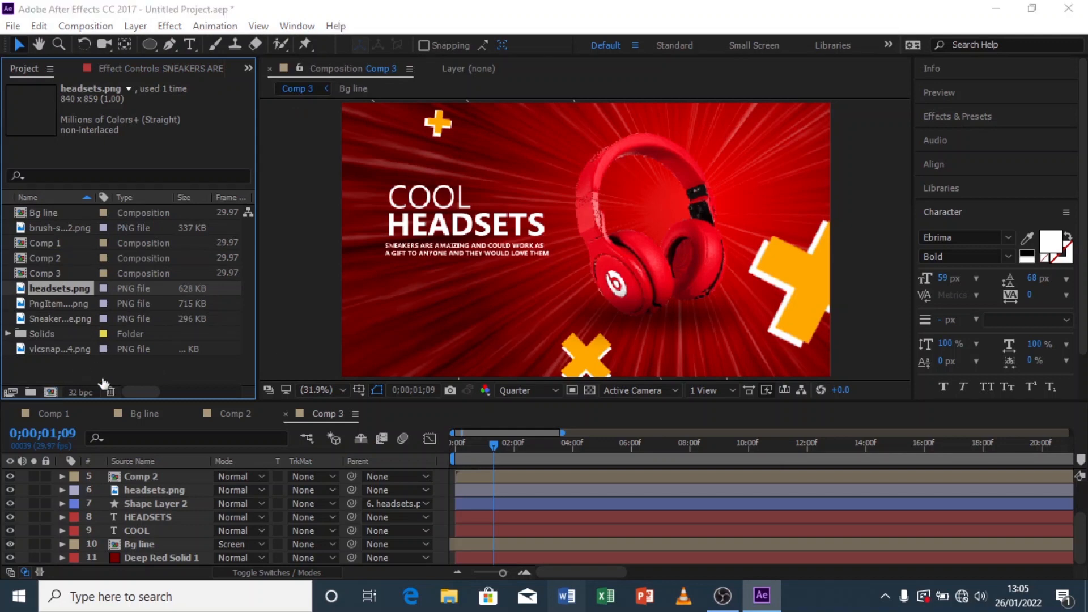
type("TRANSIT")
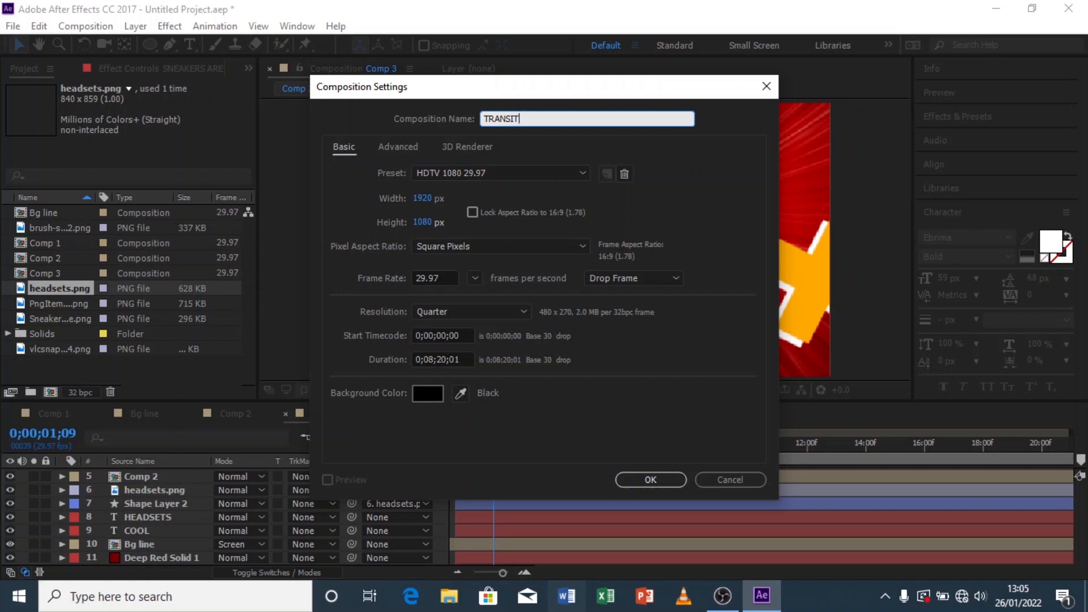
key("ctrl+a")
key("BackSpace")
type("TRANSITION")
left_click(635, 475)
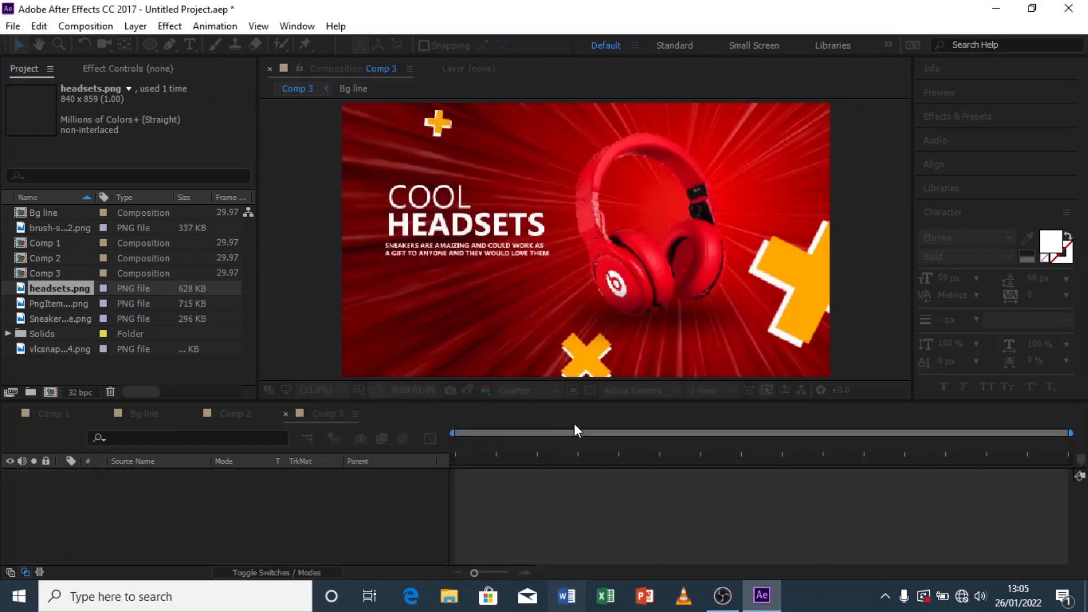
key("Caps_Lock")
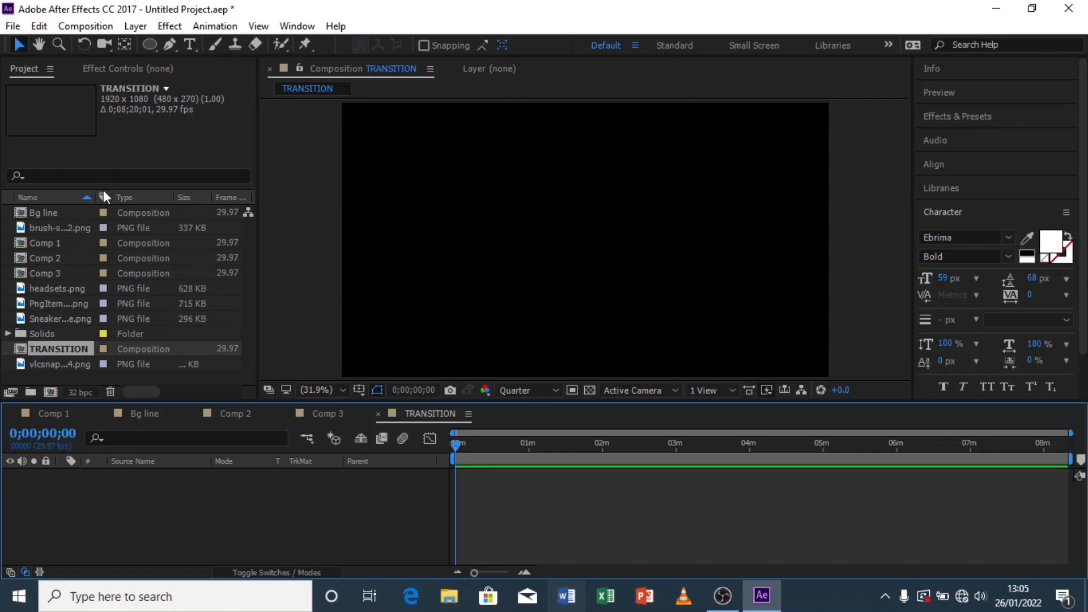
Step: Add the brush-stroke PNG from the project to the TRANSITION composition
left_click(48, 304)
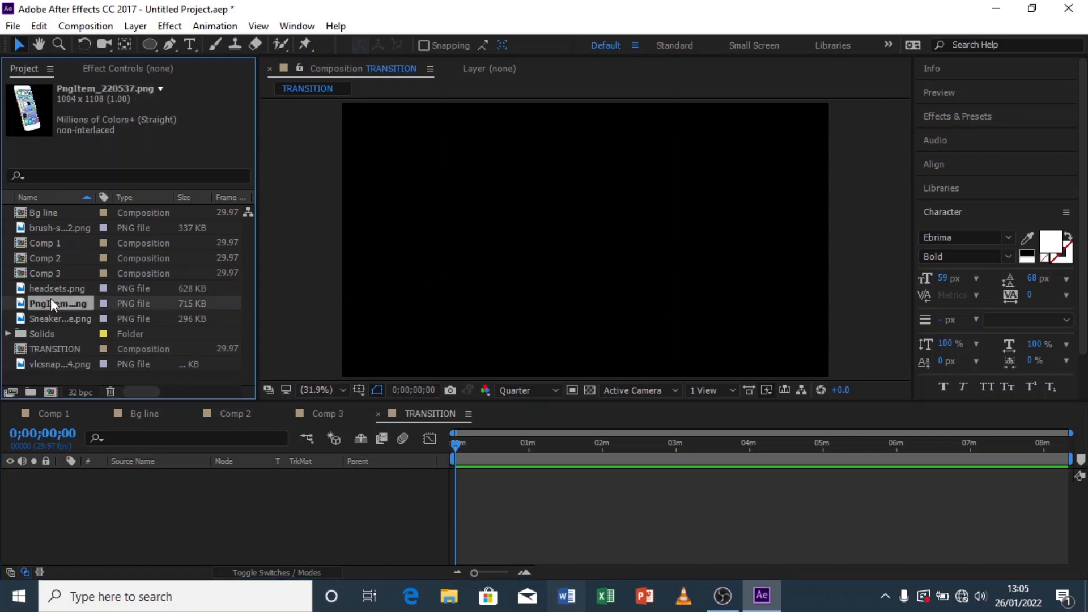
left_click(52, 293)
left_click(69, 227)
left_click_drag(70, 227, 150, 479)
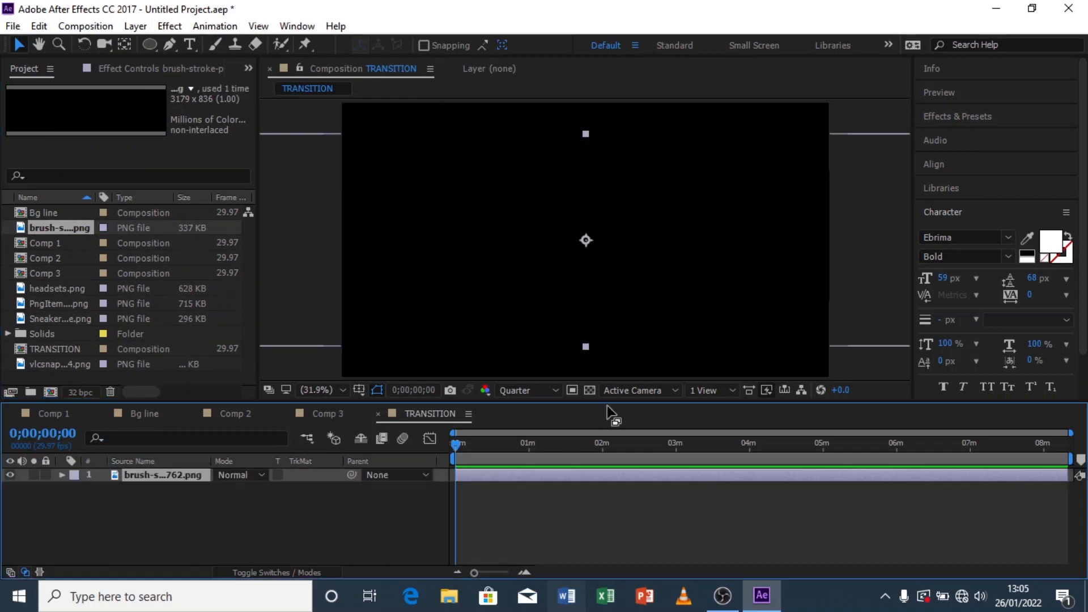
Step: Set the brush-stroke layer's rotation to 12°
left_click(589, 390)
key("r")
left_click_drag(246, 493, 254, 494)
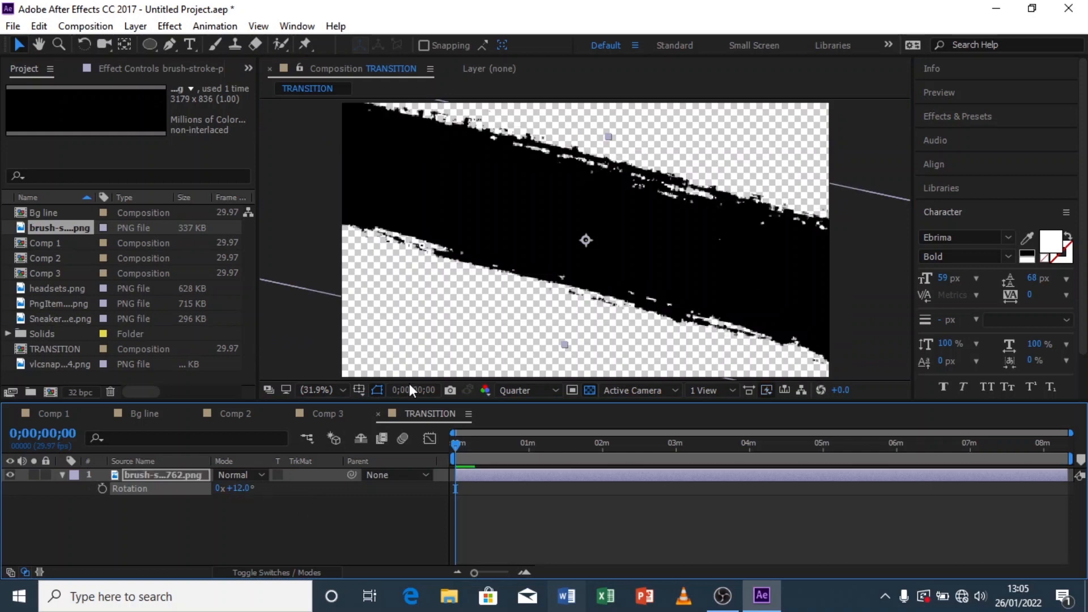
Step: Move the brush stroke toward the bottom of the frame and set its scale to 128%
left_click_drag(550, 267, 480, 392)
key("s")
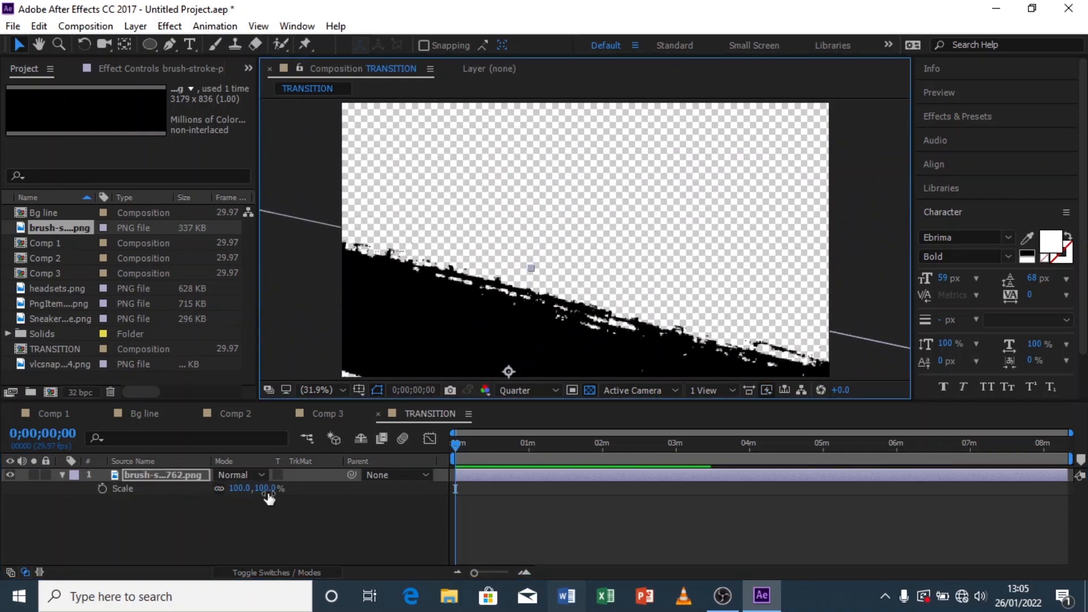
left_click_drag(270, 488, 289, 487)
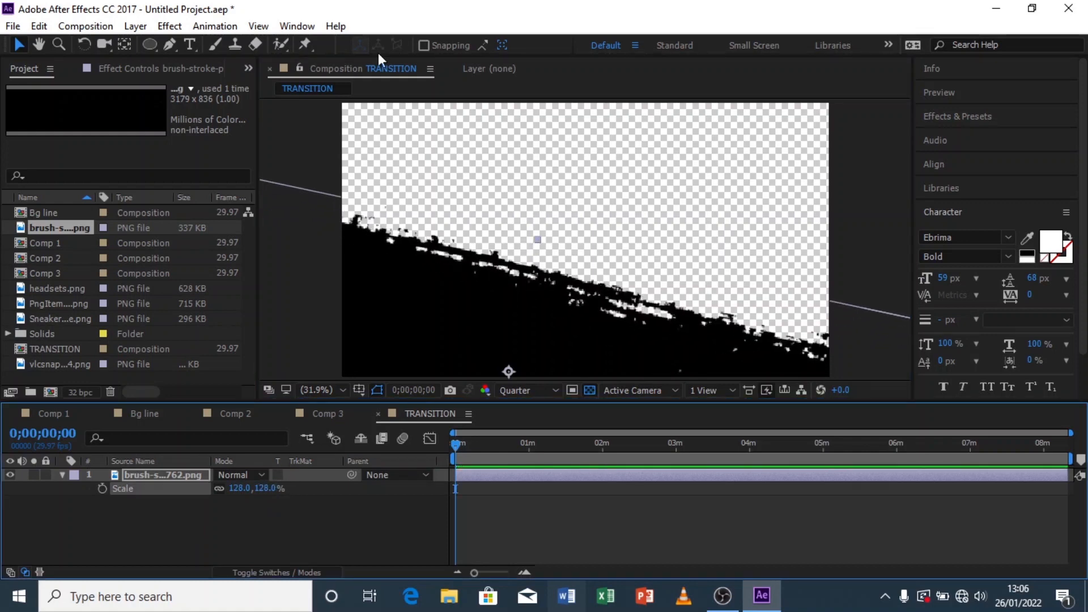
Step: Apply the Linear Wipe transition effect to the brush-stroke layer
left_click(157, 29)
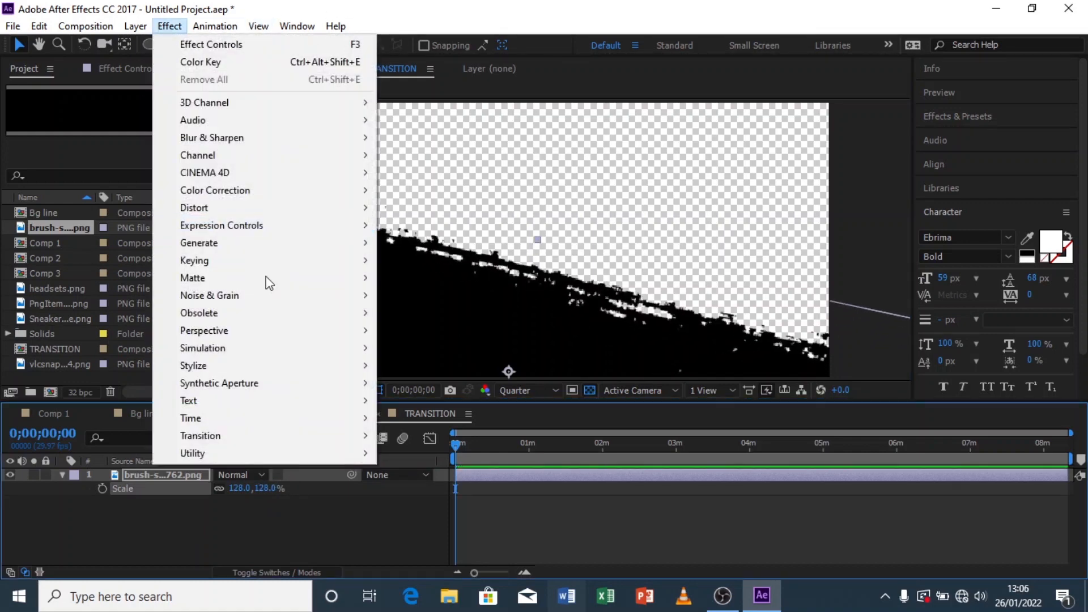
mouse_move(254, 435)
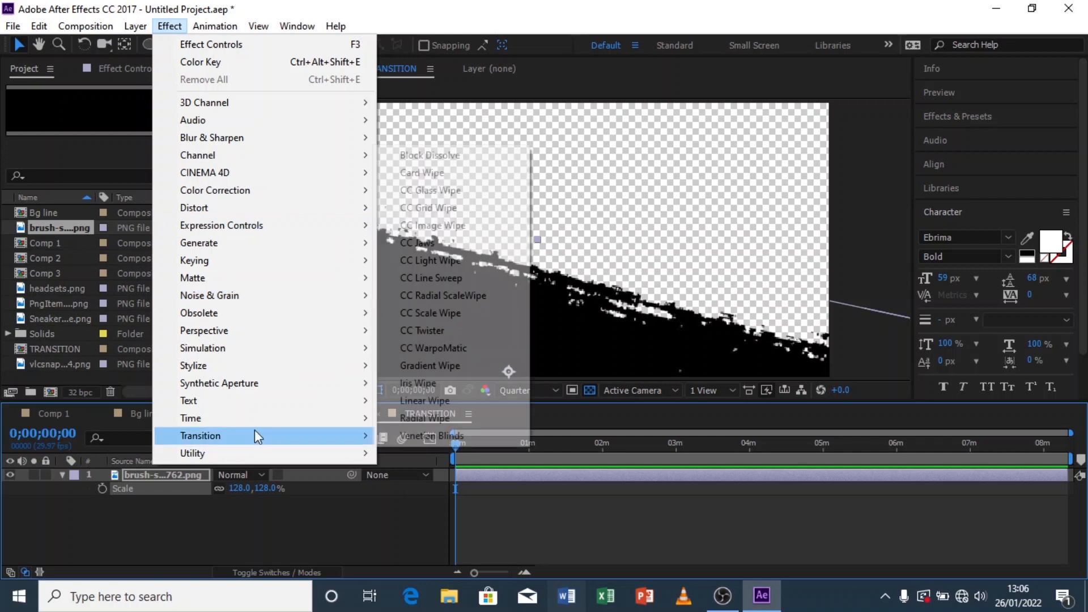
left_click(441, 402)
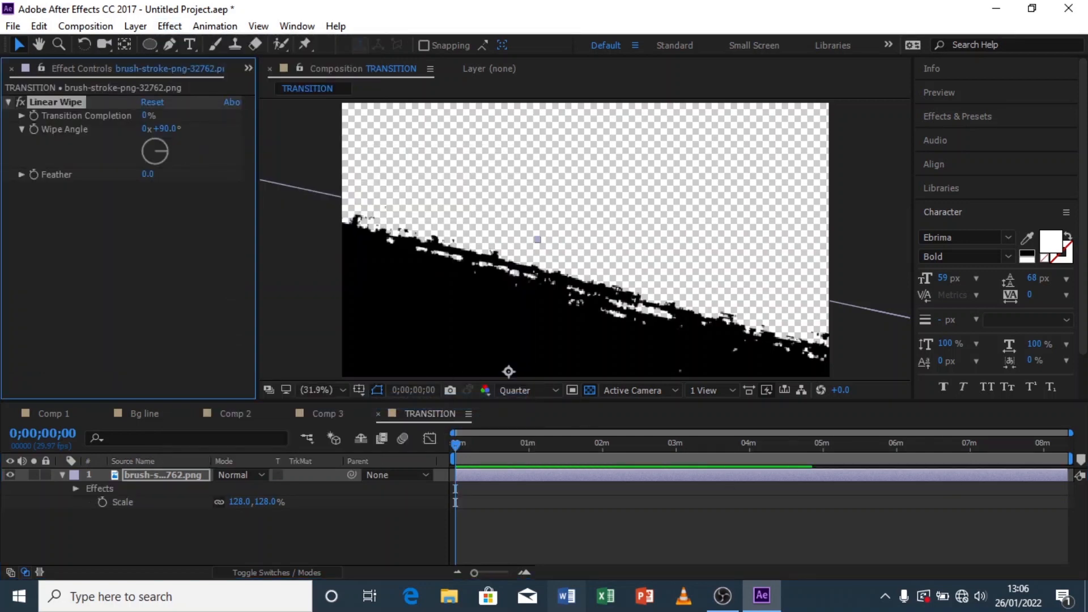
Step: Shorten the work area and trim the composition to it
left_click_drag(1073, 458, 607, 458)
right_click(560, 464)
left_click(627, 512)
Step: Keyframe Linear Wipe's Transition Completion from 100% at the start to 0% at frame 20
left_click_drag(1073, 435, 526, 434)
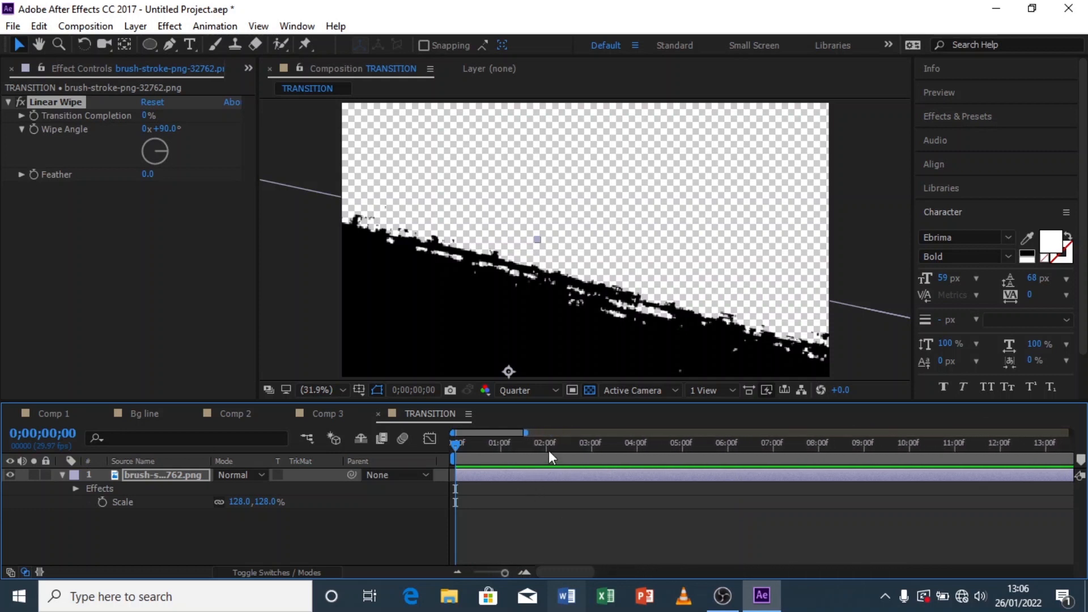
left_click_drag(526, 432, 546, 445)
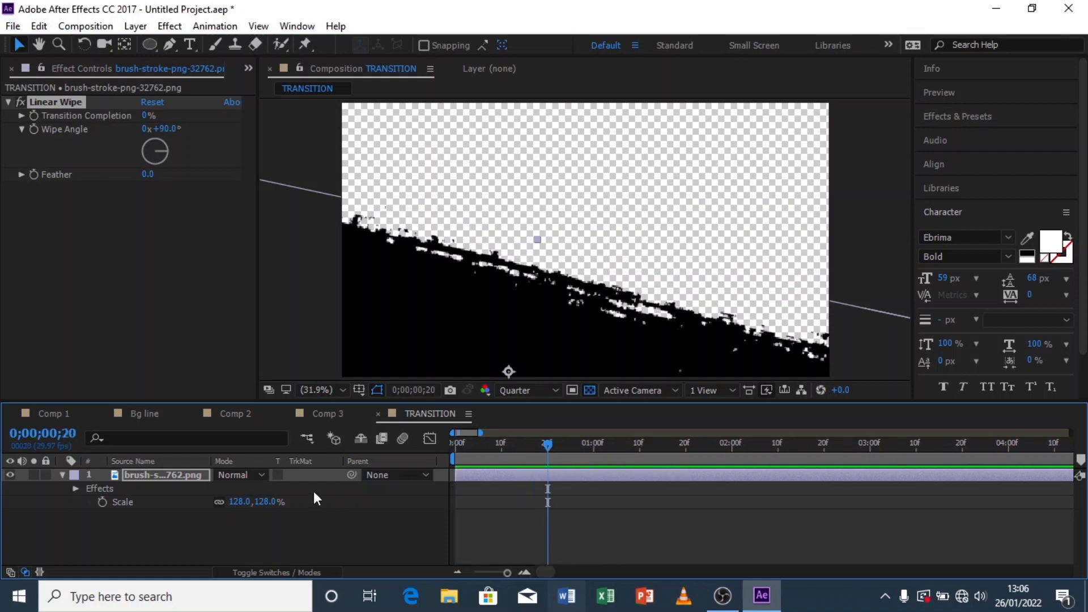
left_click(199, 476)
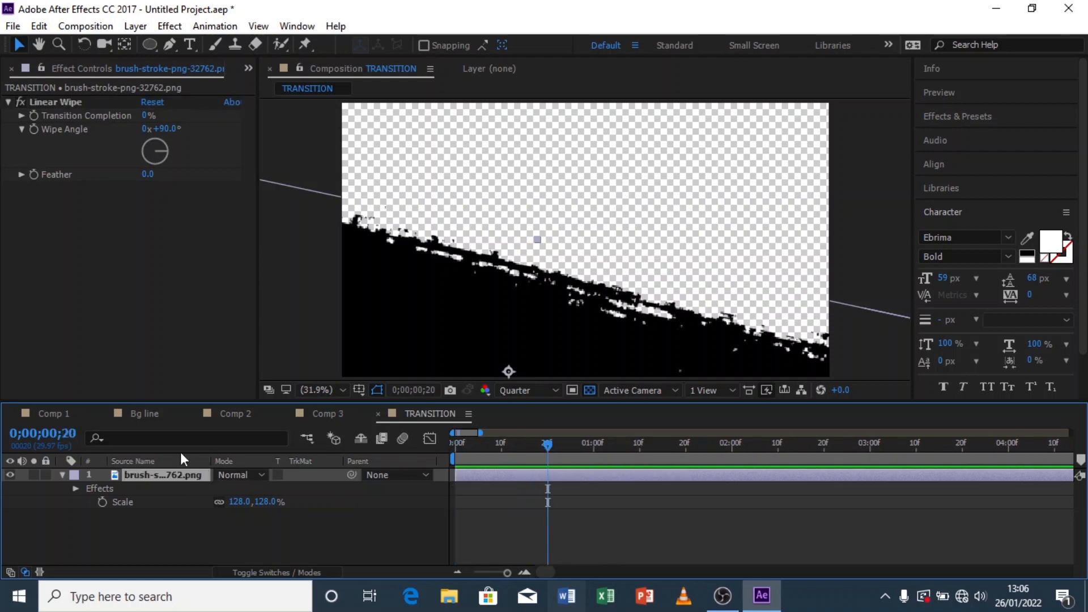
left_click(33, 114)
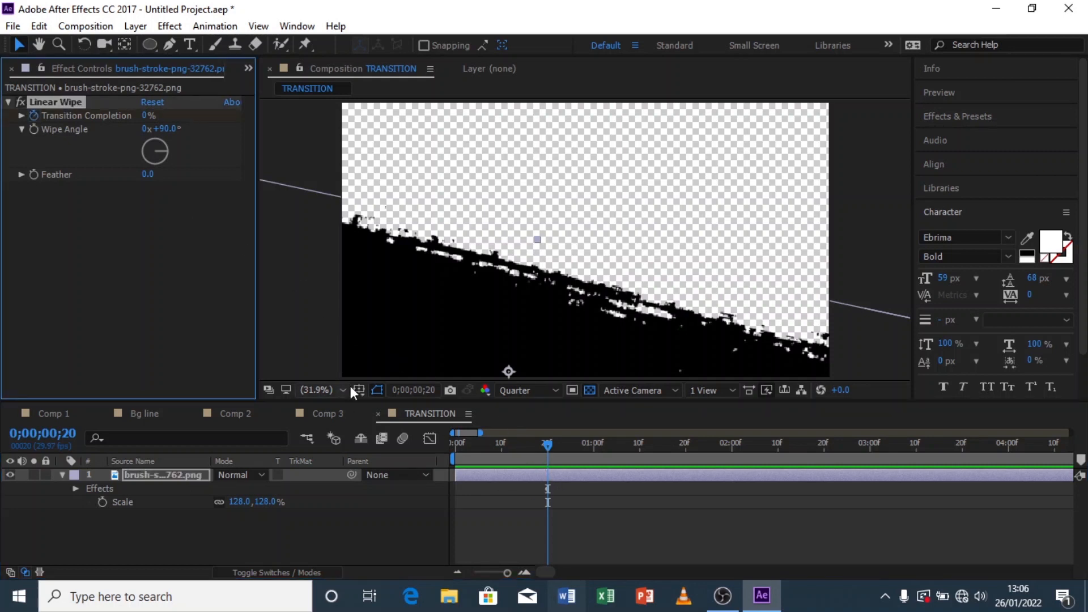
key("u")
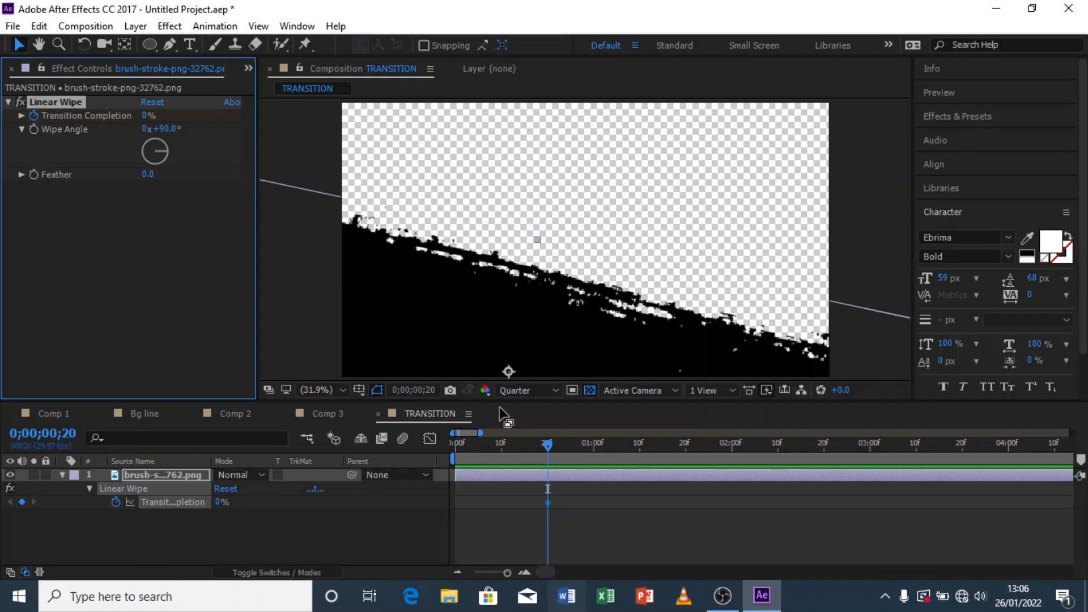
left_click(456, 444)
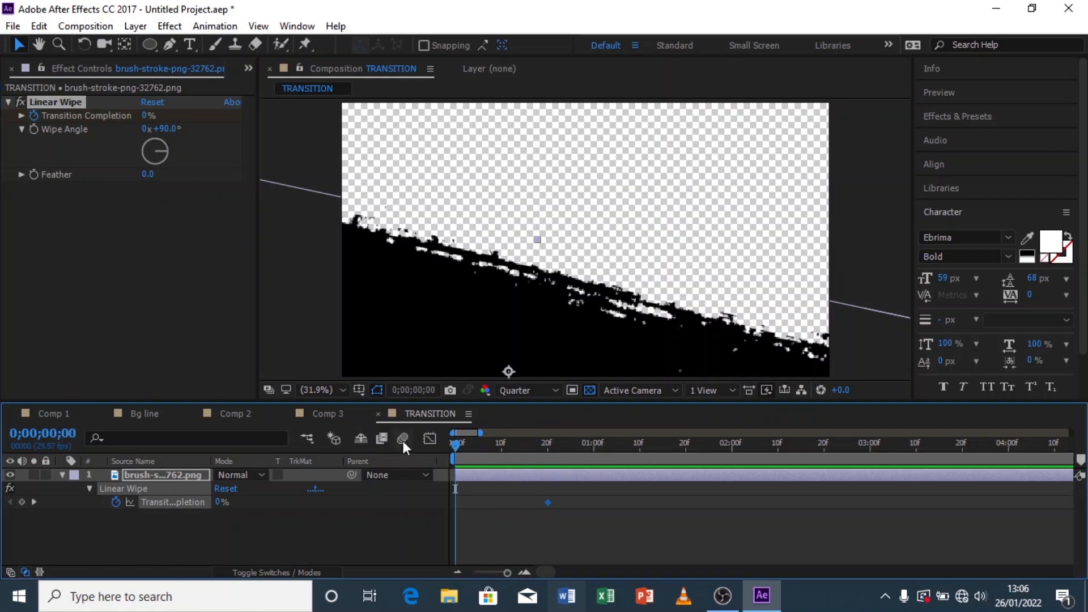
left_click_drag(147, 115, 418, 104)
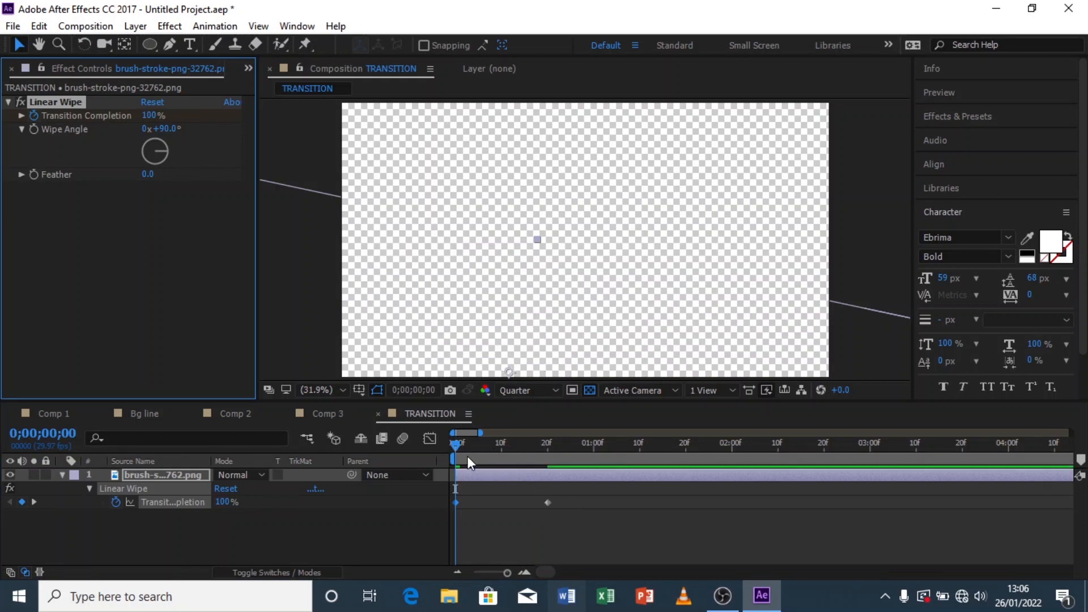
Step: Move the ending wipe keyframe to about frame 11 and apply Easy Ease to the keyframes
left_click_drag(458, 447, 590, 449)
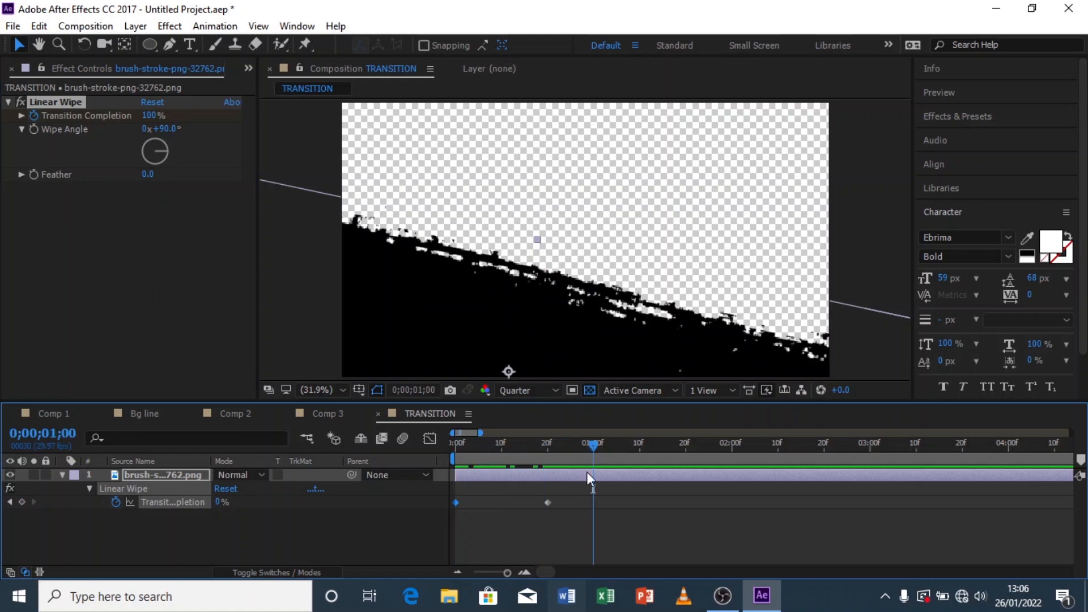
left_click_drag(549, 502, 399, 529)
right_click(506, 502)
mouse_move(612, 491)
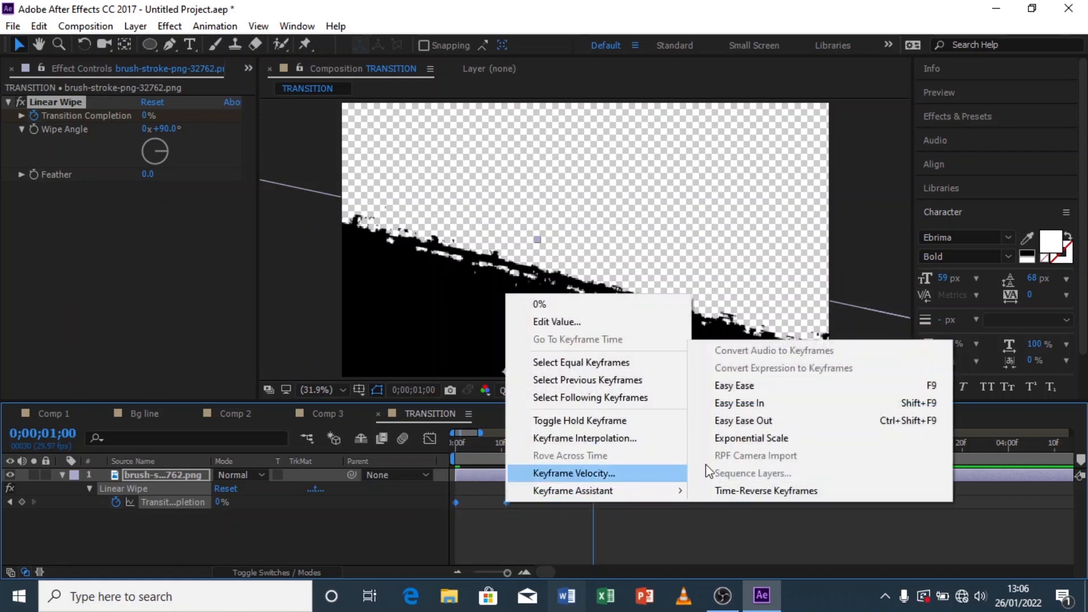
left_click(732, 386)
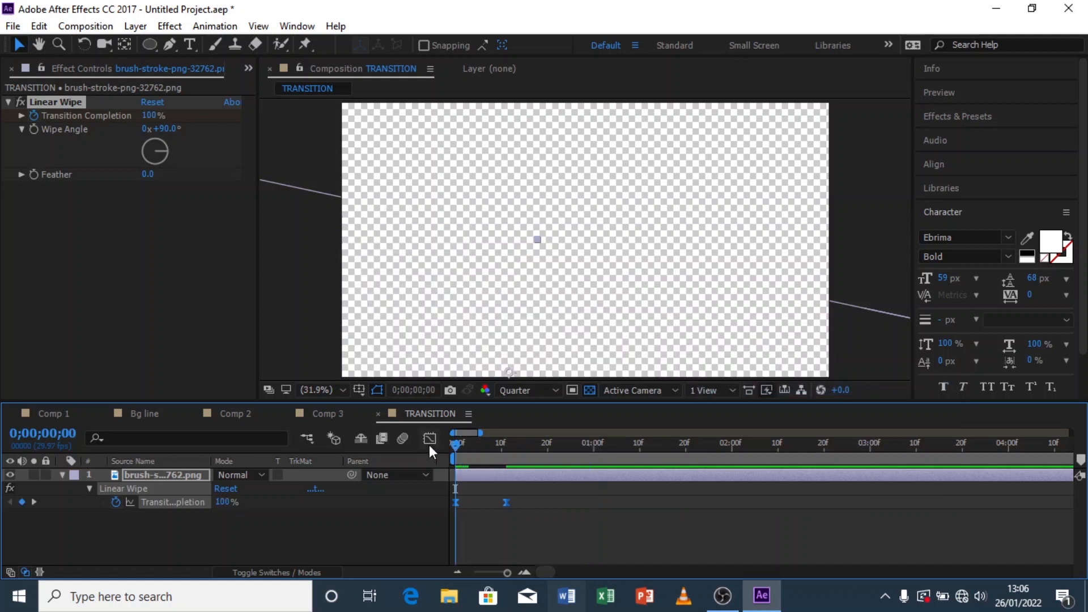
Step: Set the Linear Wipe Feather to 216
left_click(470, 451)
left_click_drag(470, 454, 478, 453)
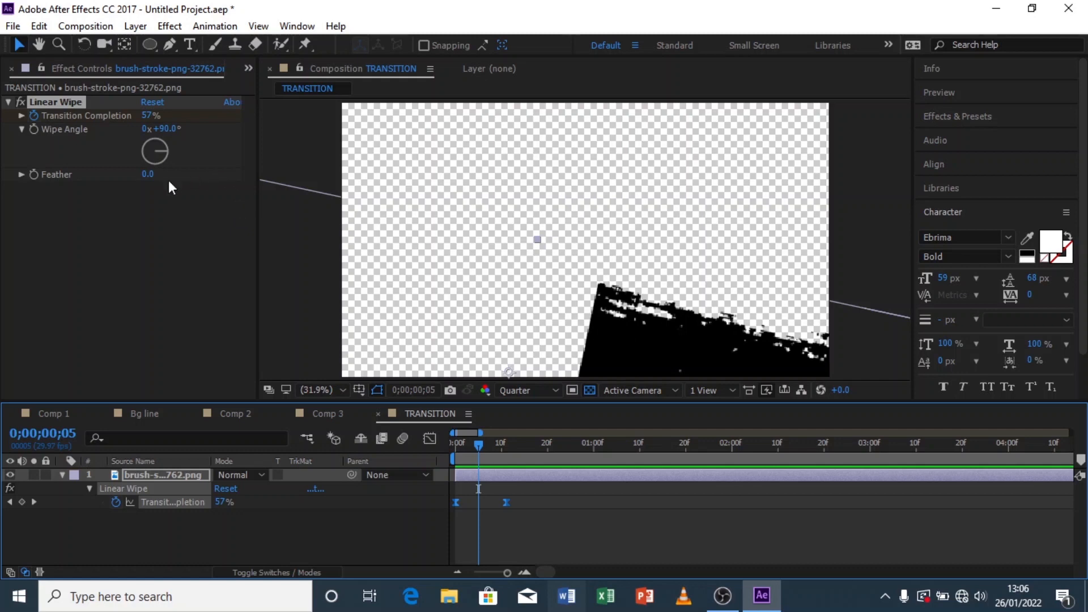
left_click_drag(148, 174, 317, 167)
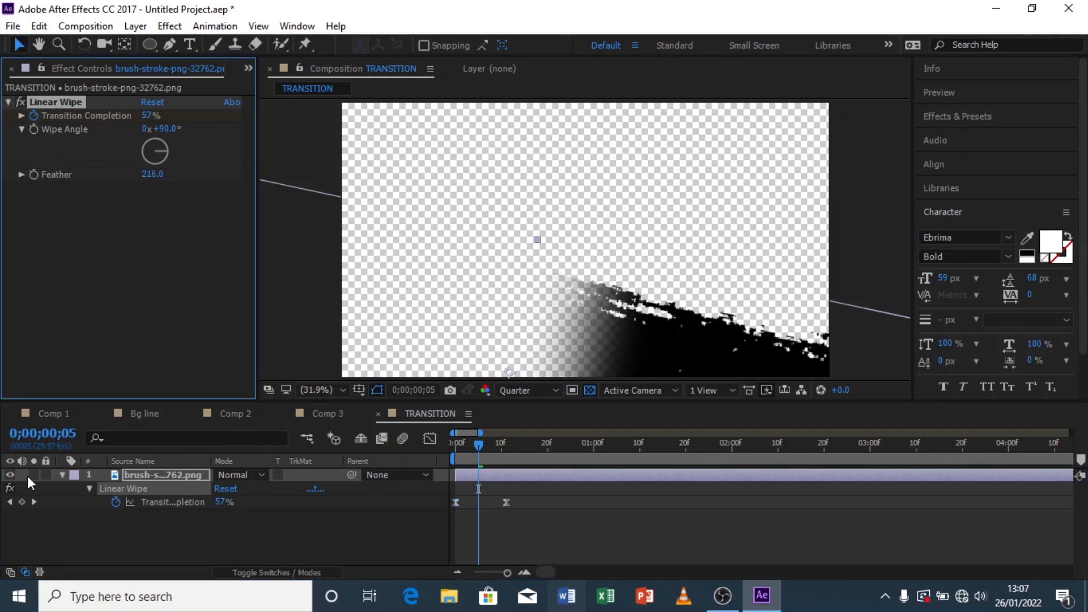
Step: Preview the brush-stroke wipe from the start of the composition
left_click(62, 475)
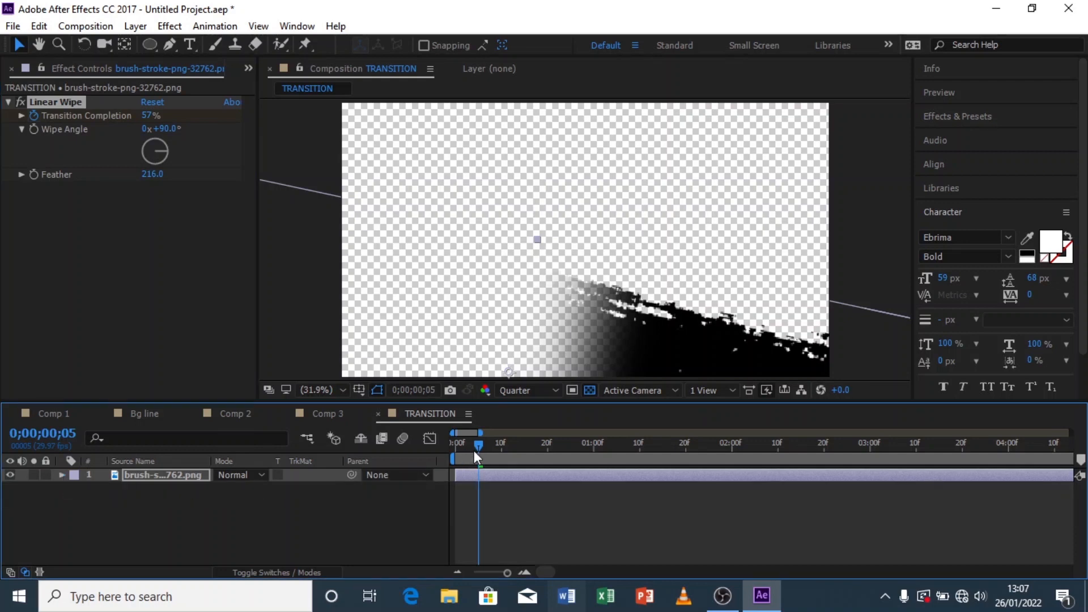
left_click_drag(474, 450, 440, 455)
key("space")
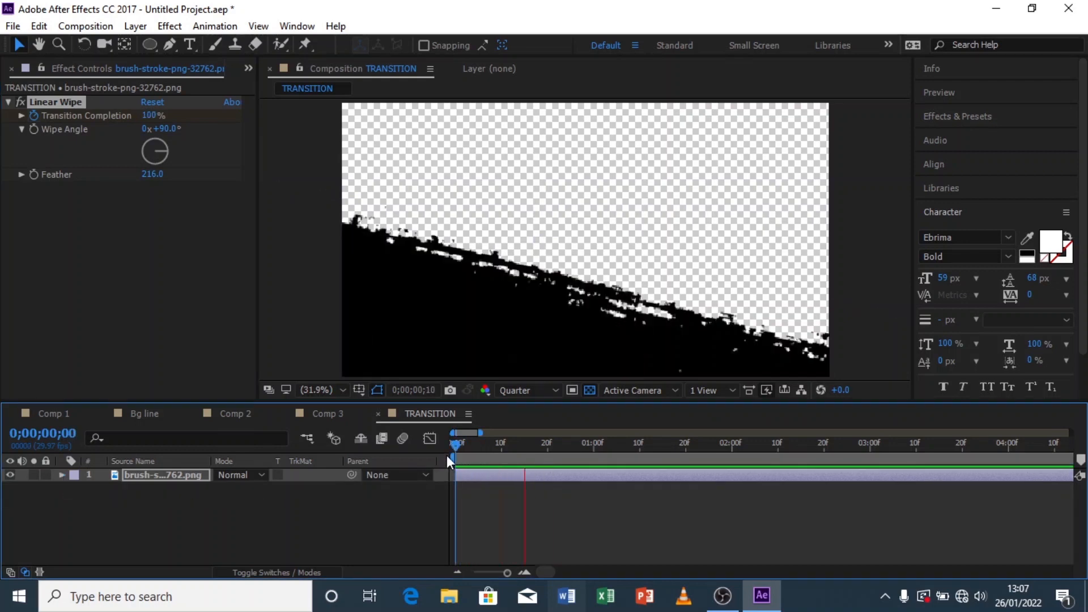
mouse_move(471, 444)
left_mouse_down()
mouse_move(454, 445)
mouse_move(506, 444)
left_mouse_up()
key("ctrl+d")
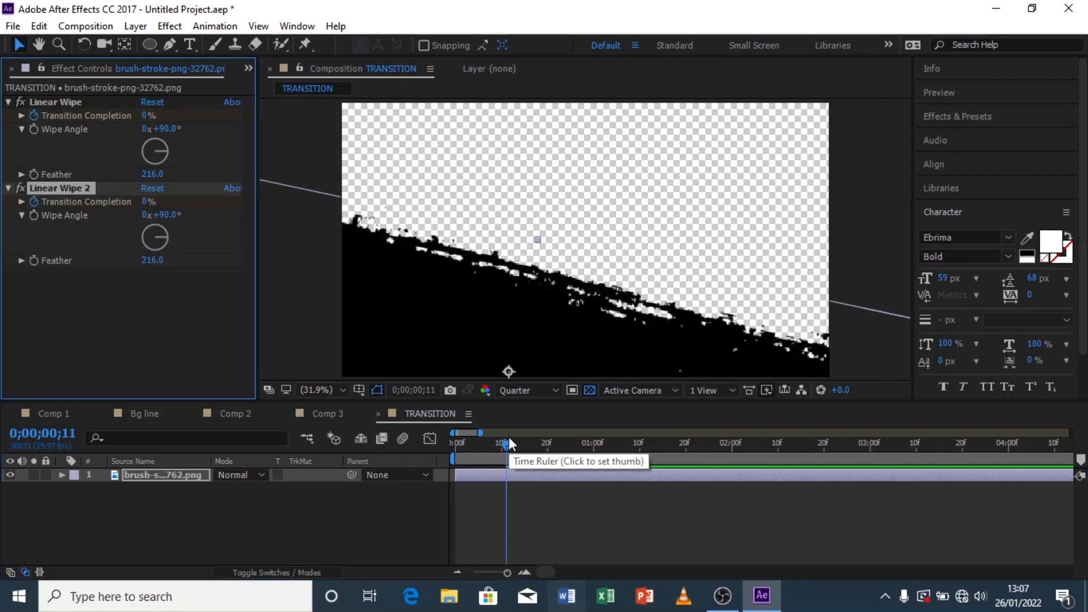
key("ctrl+z")
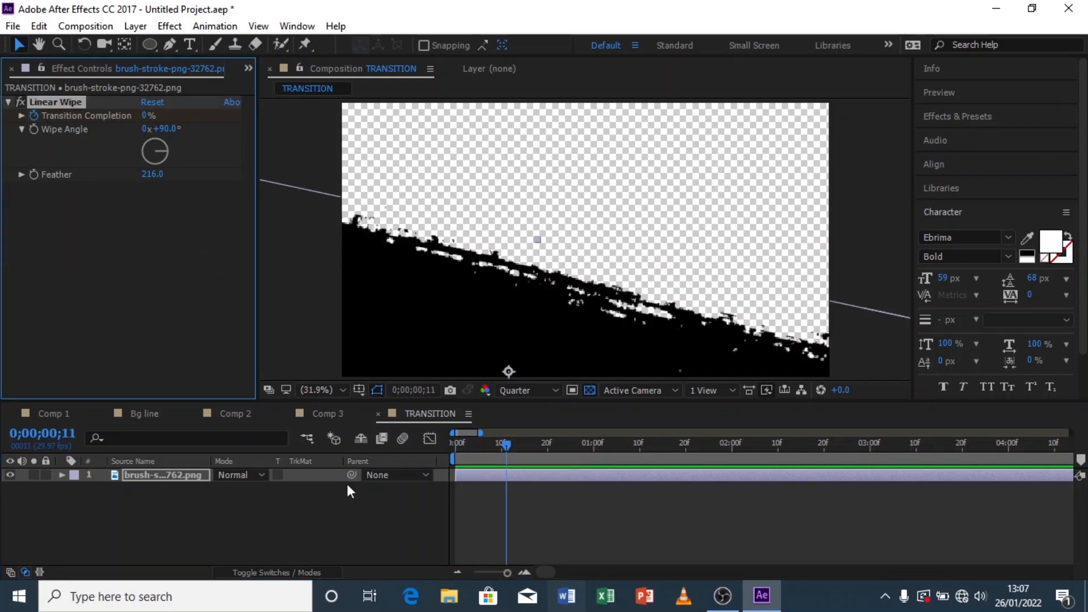
Step: Duplicate the brush-stroke layer and move the copy up to cover the top of the frame
left_click(218, 503)
left_click(168, 477)
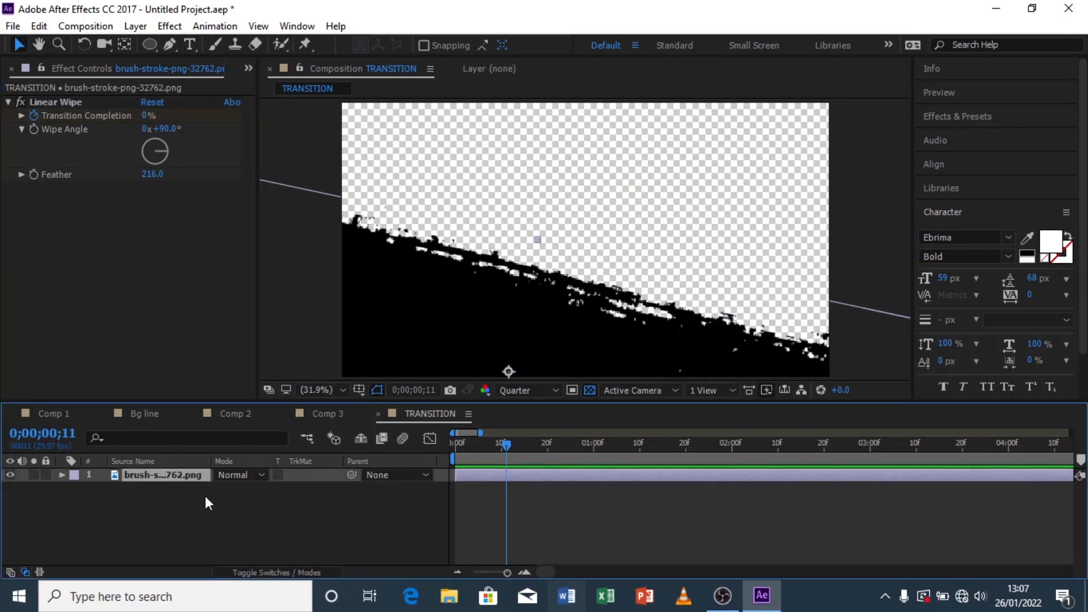
key("ctrl+d")
mouse_move(499, 366)
left_mouse_down()
mouse_move(574, 202)
mouse_move(560, 223)
left_mouse_up()
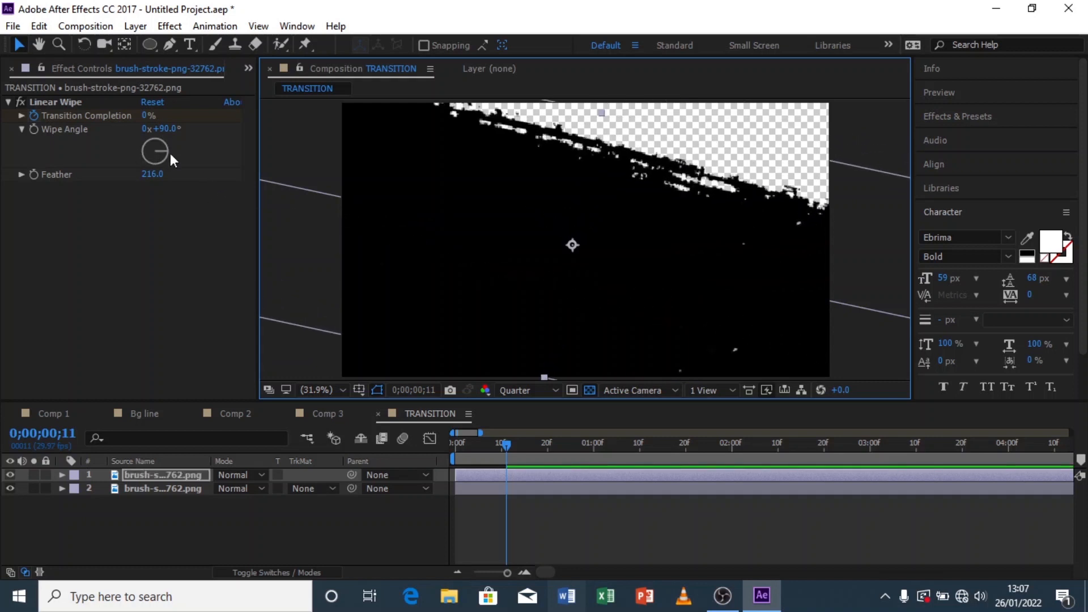
Step: Set the copy's Linear Wipe angle to -90°
left_click(167, 128)
type("-90")
key("Return")
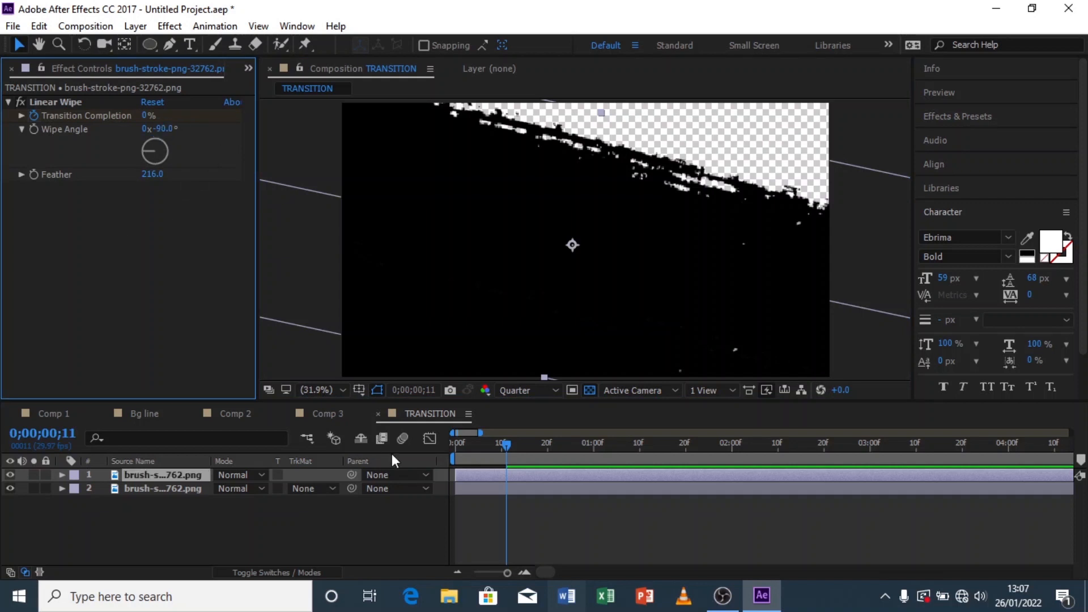
Step: Shift the top brush-stroke layer a few frames later in the timeline and preview it
mouse_move(546, 449)
left_mouse_down()
mouse_move(467, 453)
mouse_move(489, 452)
mouse_move(471, 452)
mouse_move(482, 451)
mouse_move(485, 486)
mouse_move(498, 478)
left_mouse_up()
left_click_drag(461, 443, 446, 446)
key("space")
left_click_drag(464, 447, 491, 449)
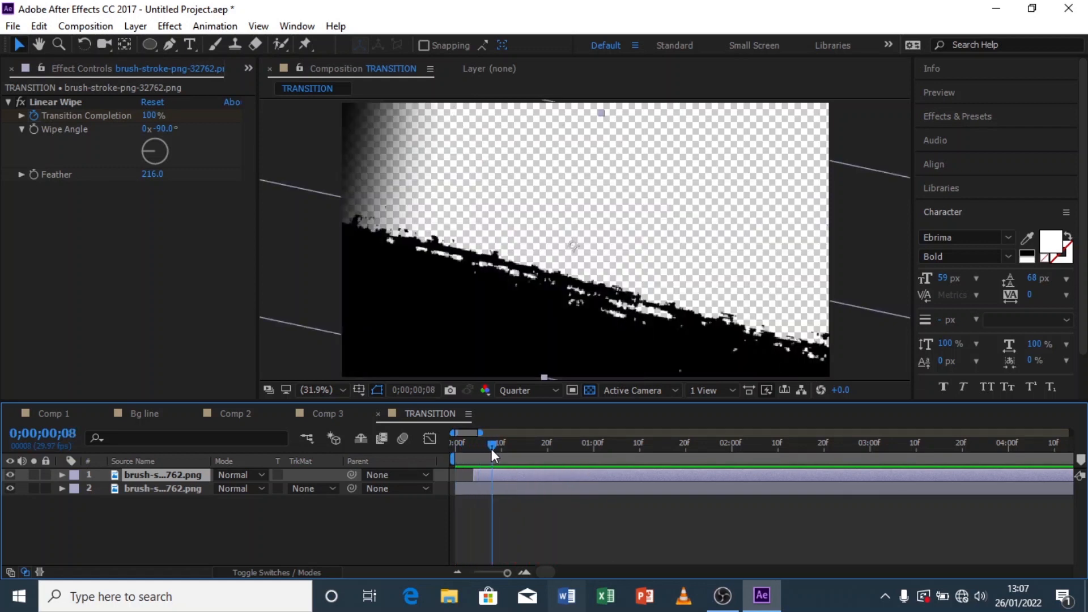
Step: Duplicate the second brush-stroke layer and move the copy toward the upper right of the frame
left_click(485, 489)
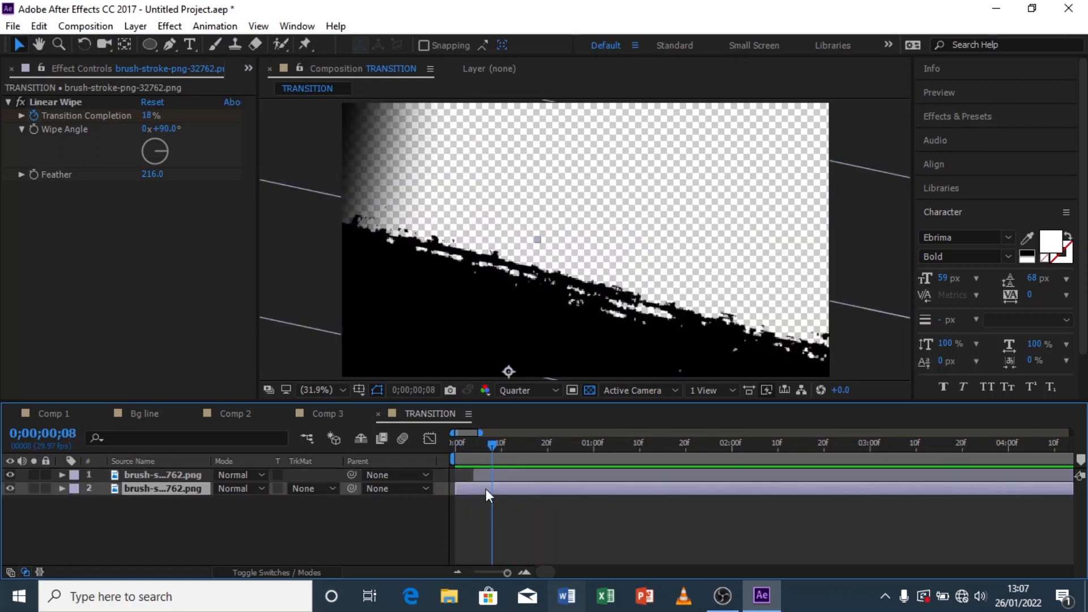
key("ctrl+d")
left_click_drag(510, 355, 713, 119)
left_click_drag(502, 451, 530, 442)
left_click_drag(721, 121, 708, 129)
left_click(510, 447)
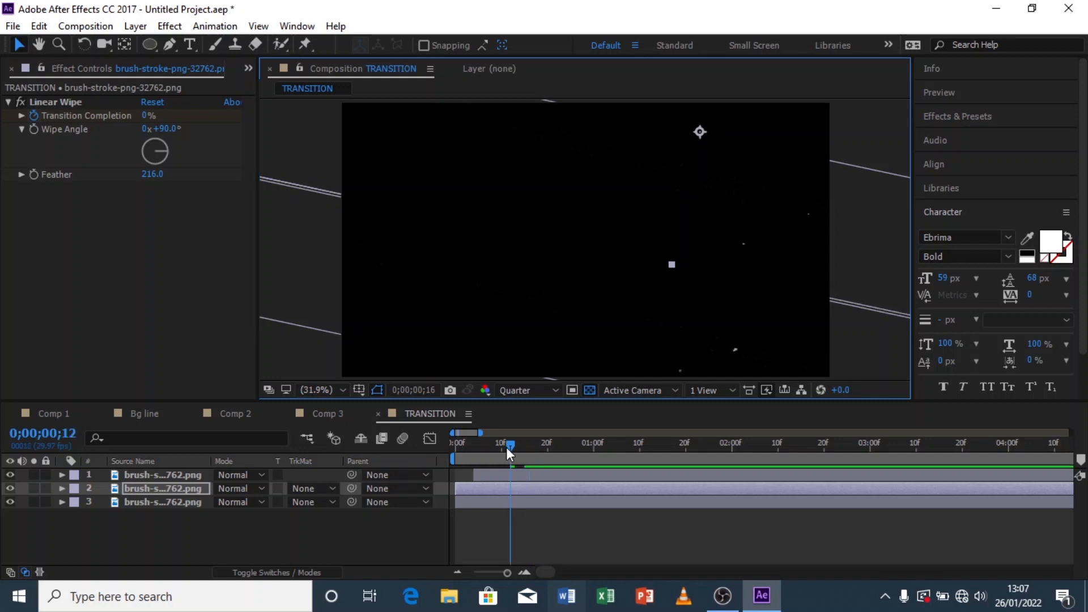
Step: Shift the new brush-stroke copy a few frames later in the timeline
left_click_drag(509, 446, 429, 457)
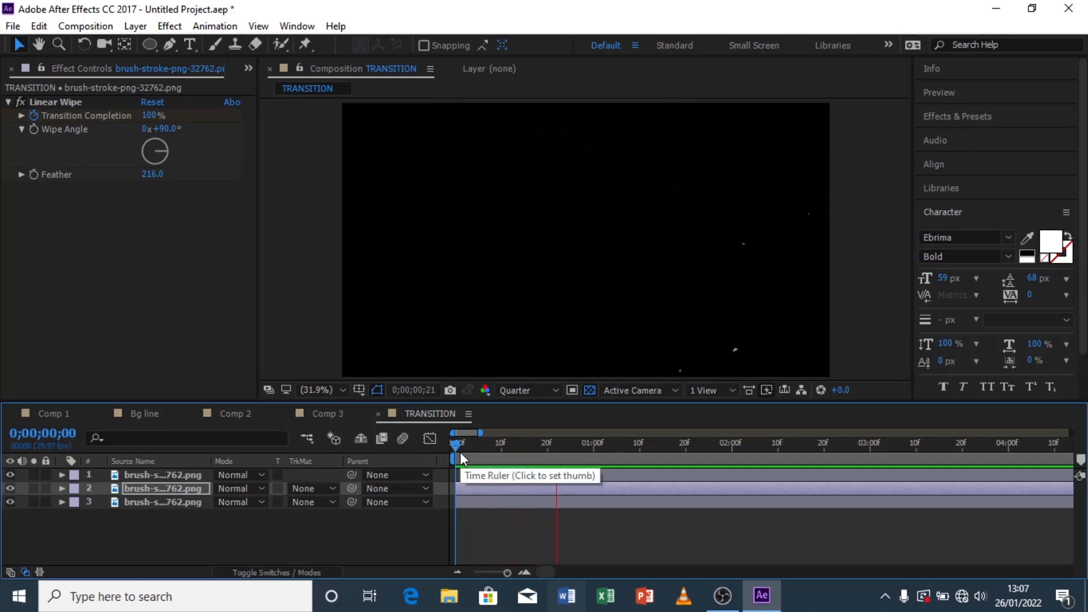
left_click_drag(468, 450, 475, 450)
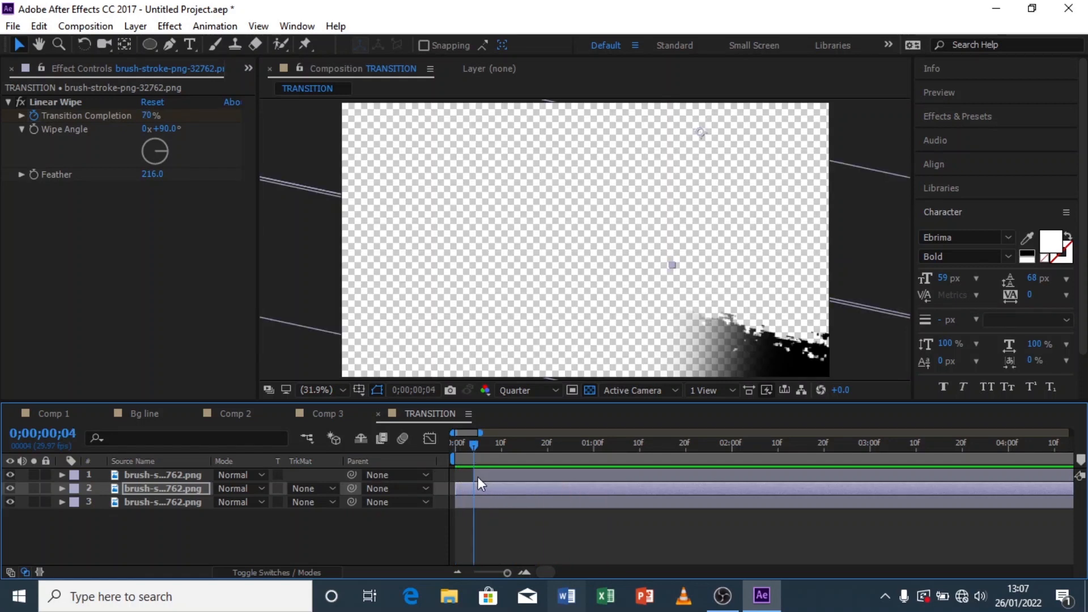
left_click_drag(466, 491, 502, 485)
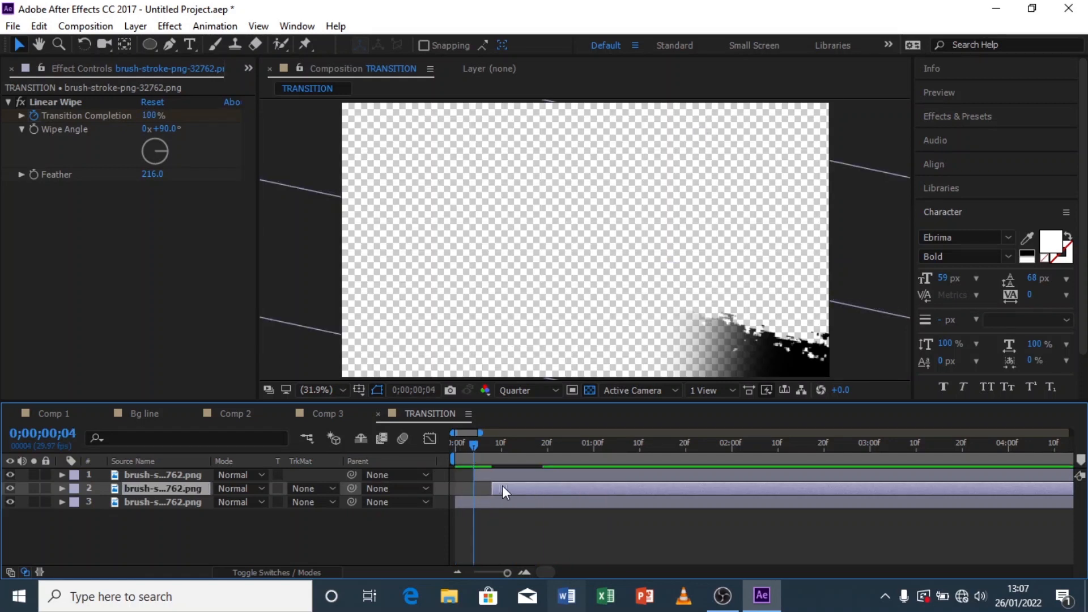
Step: Preview the layered brush-stroke transition from the start
left_click_drag(471, 447, 448, 458)
key("space")
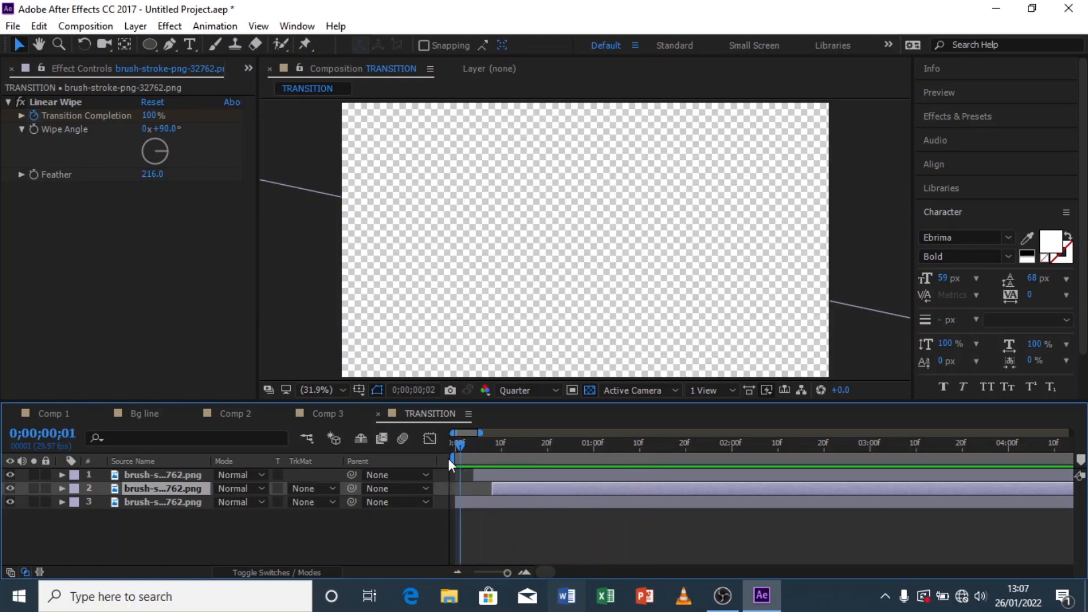
key("space")
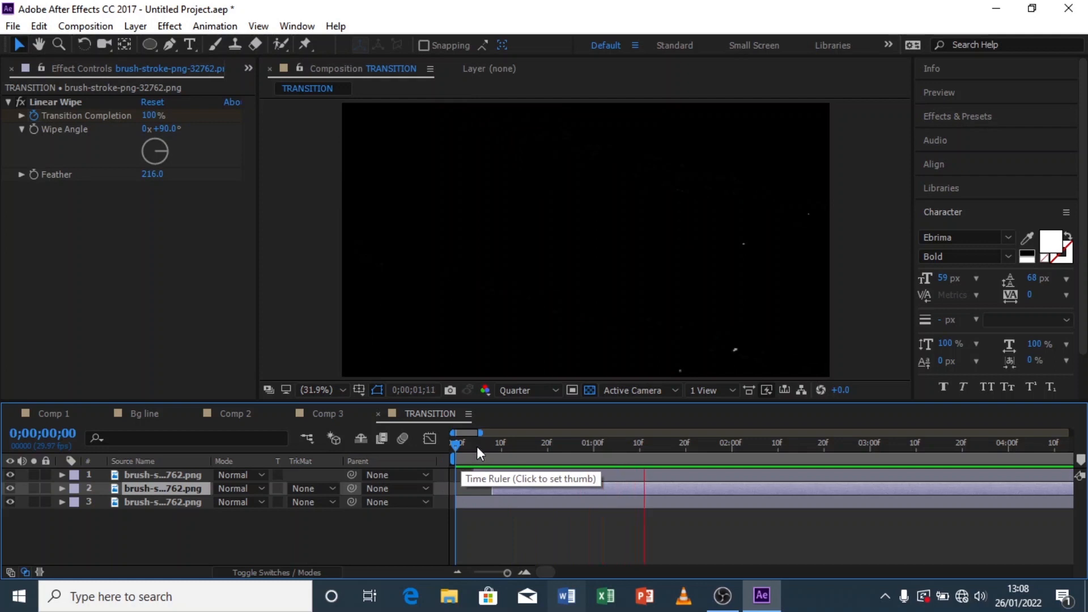
Step: Preview the brush-stroke transition and scrub the current time to the one-second mark
key("space")
key("space")
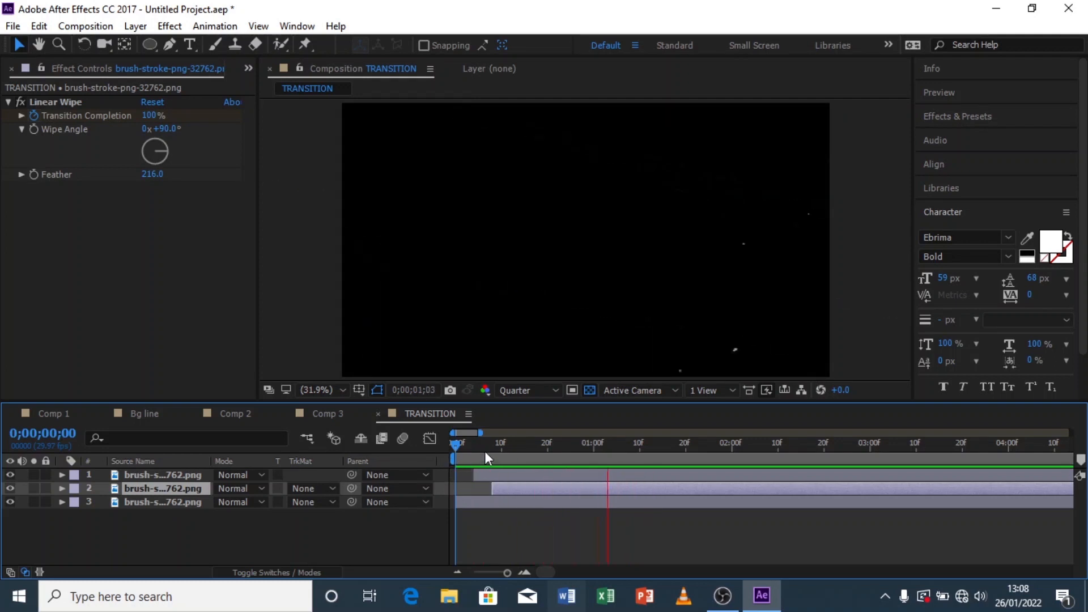
key("space")
left_click_drag(514, 442, 416, 459)
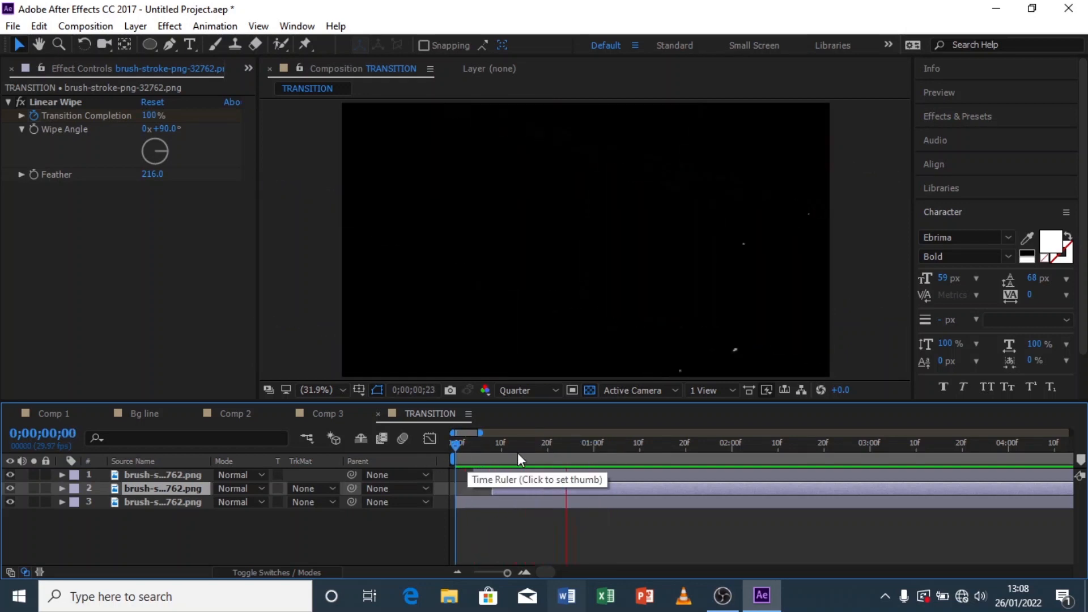
left_click_drag(518, 453, 592, 450)
left_click(152, 533)
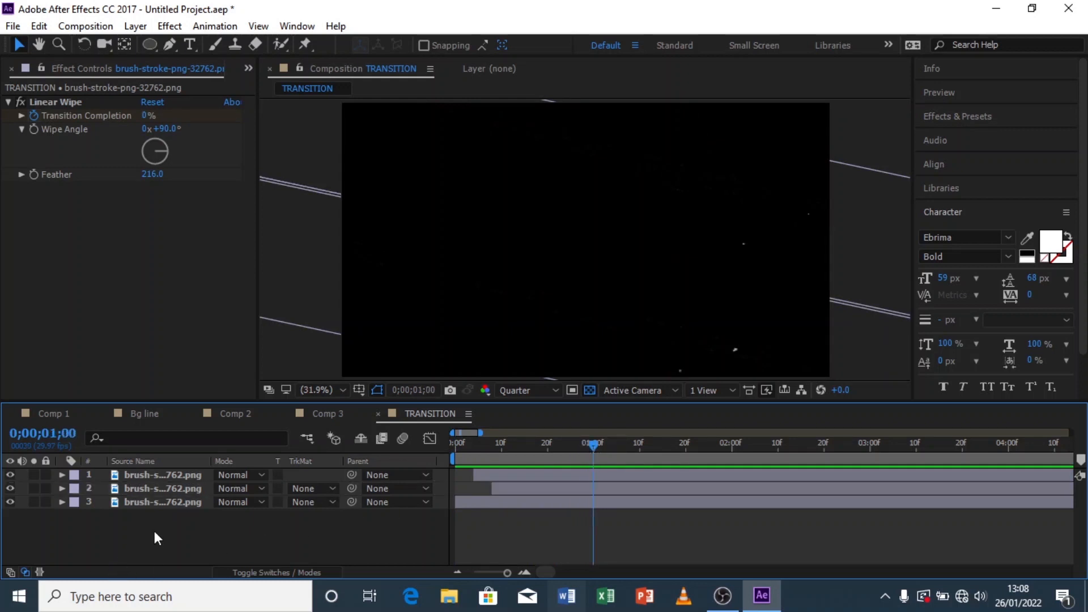
Step: Copy the top brush-stroke layer's Linear Wipe keyframes, paste them at 1;00 and time-reverse the pasted keyframes
left_click(162, 478)
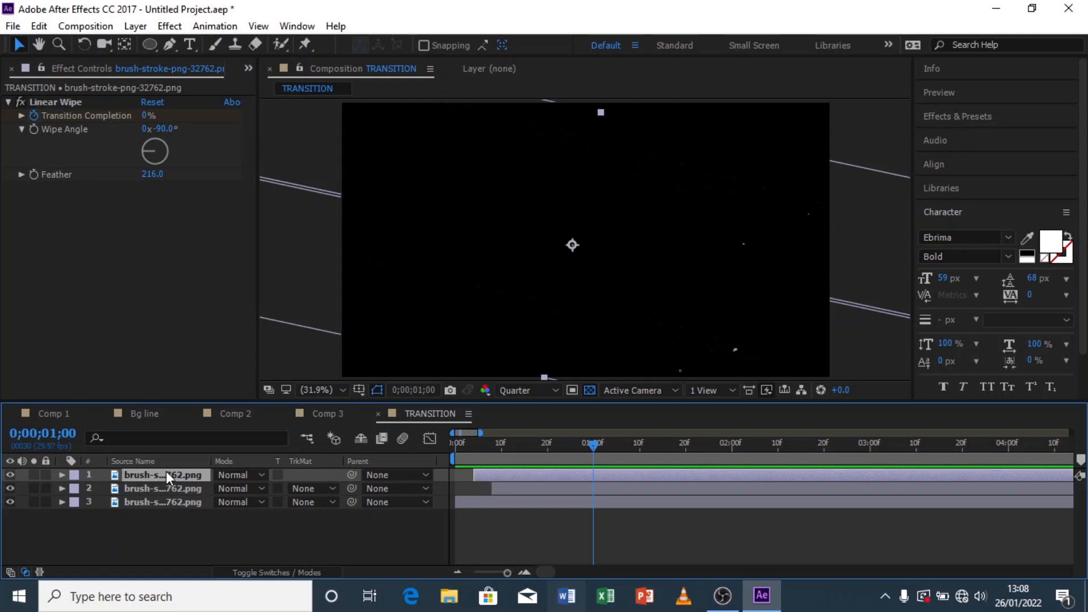
key("u")
left_click_drag(550, 497, 425, 515)
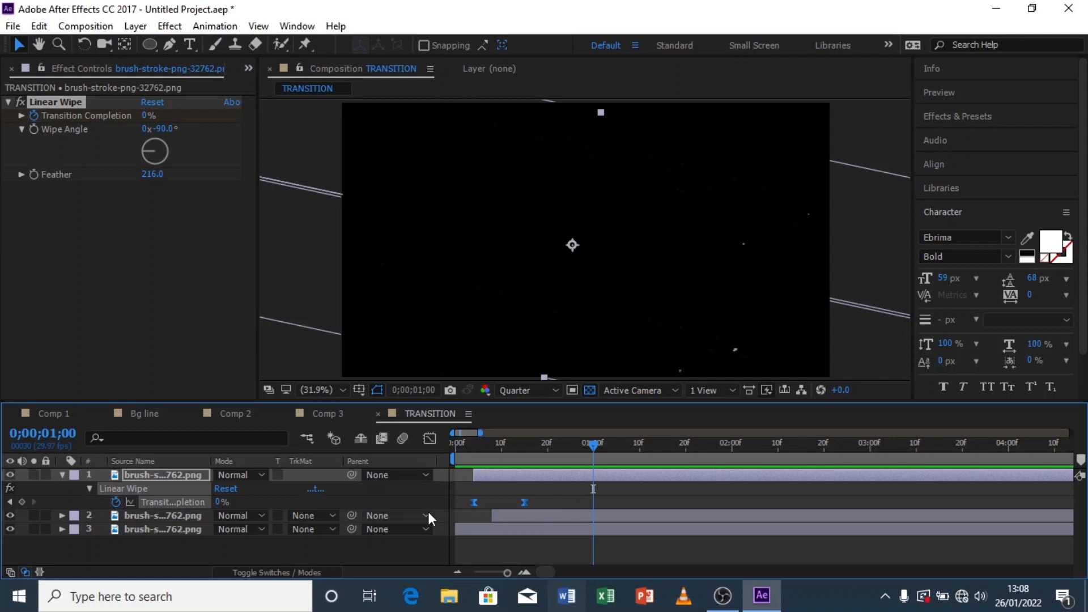
left_click(587, 482)
left_click(586, 475)
key("ctrl+v")
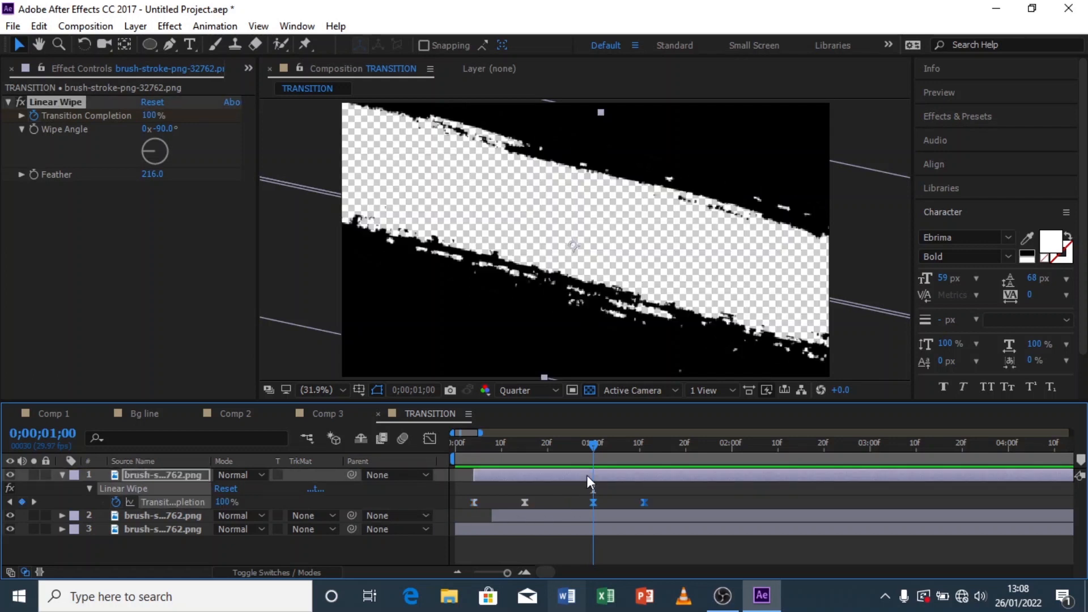
right_click(593, 505)
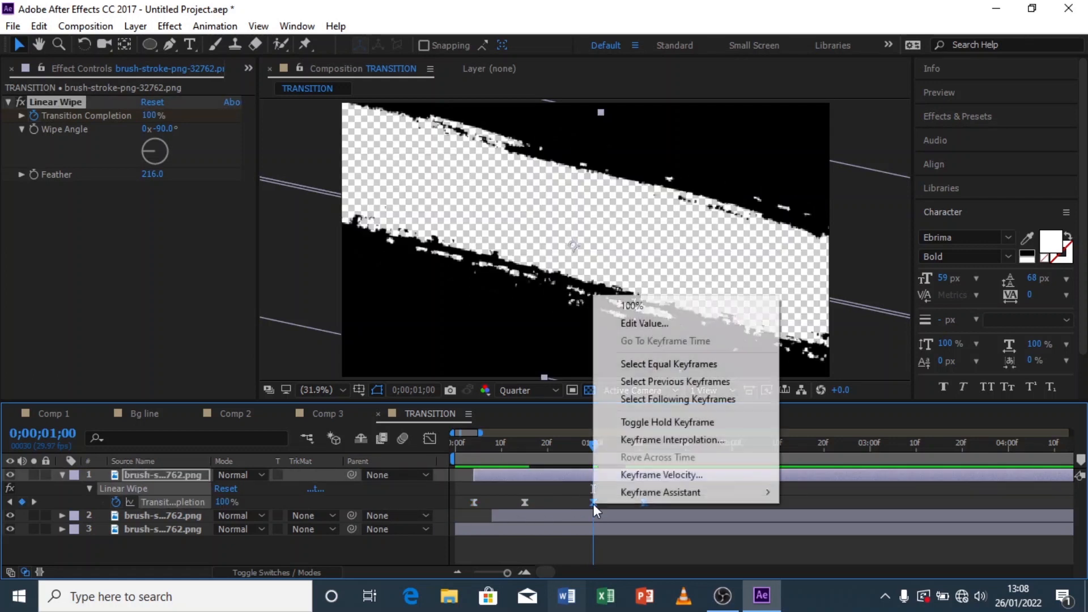
mouse_move(617, 492)
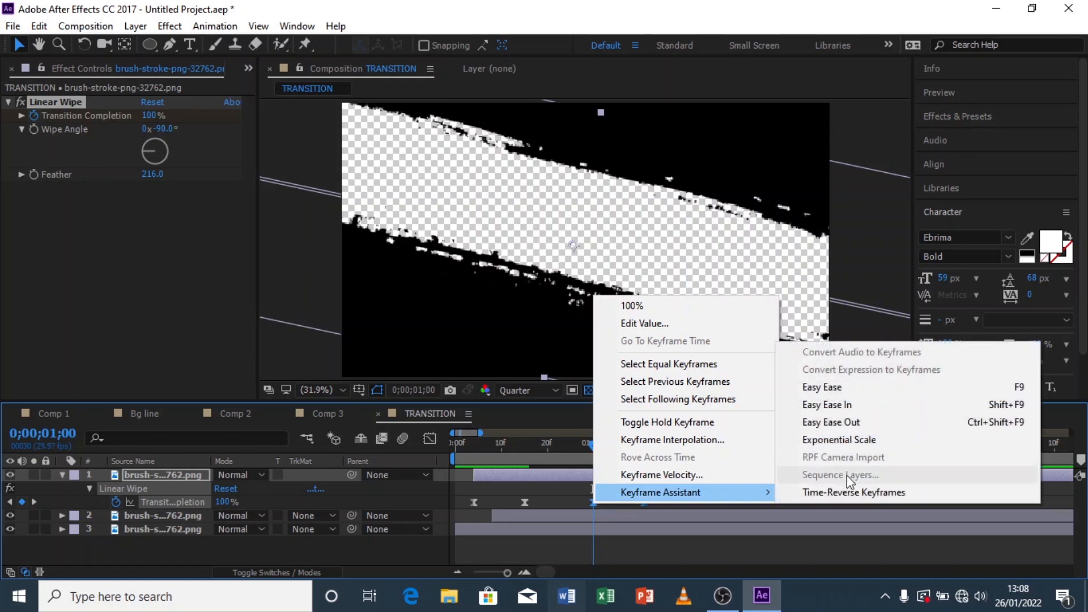
left_click(848, 491)
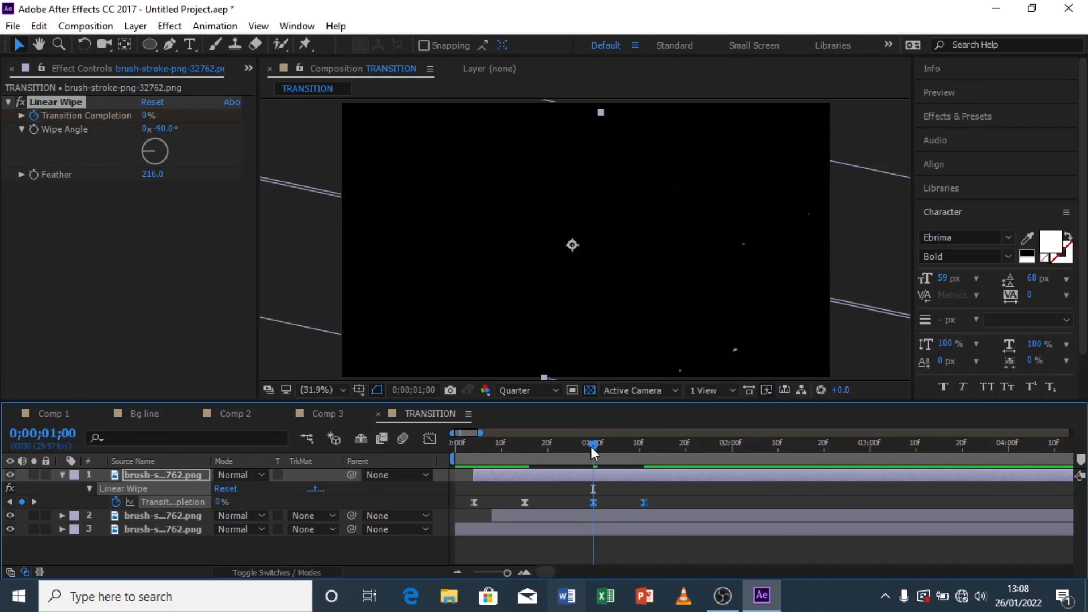
Step: Paste the second brush-stroke layer's wipe keyframes at 1;11 and time-reverse the pasted pair
key("space")
left_click(647, 453)
mouse_move(650, 454)
left_mouse_down()
mouse_move(496, 465)
mouse_move(645, 454)
left_mouse_up()
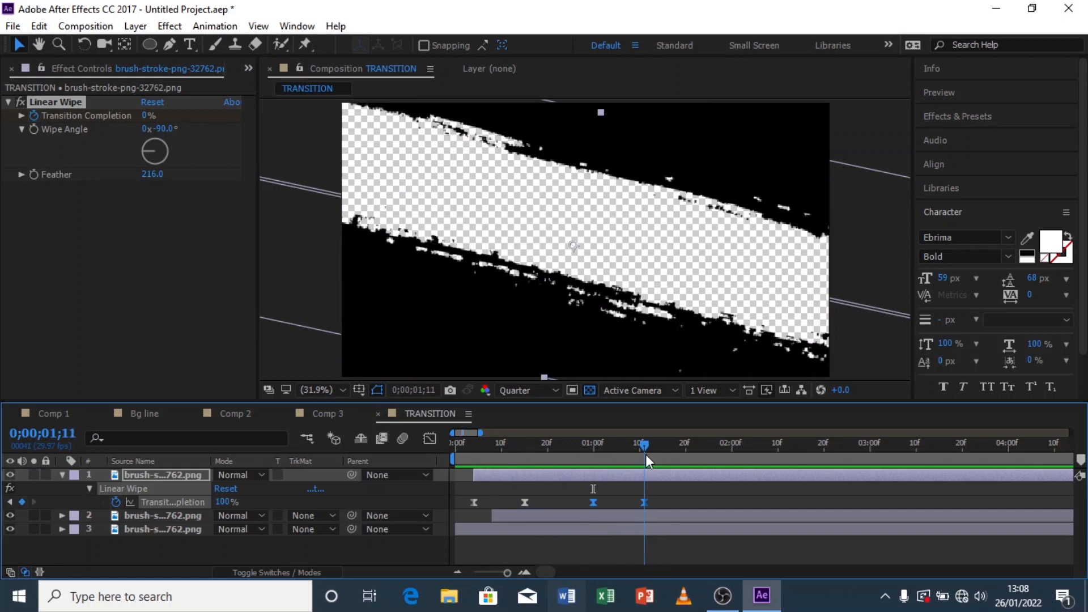
left_click(610, 514)
key("u")
left_click_drag(605, 543, 455, 551)
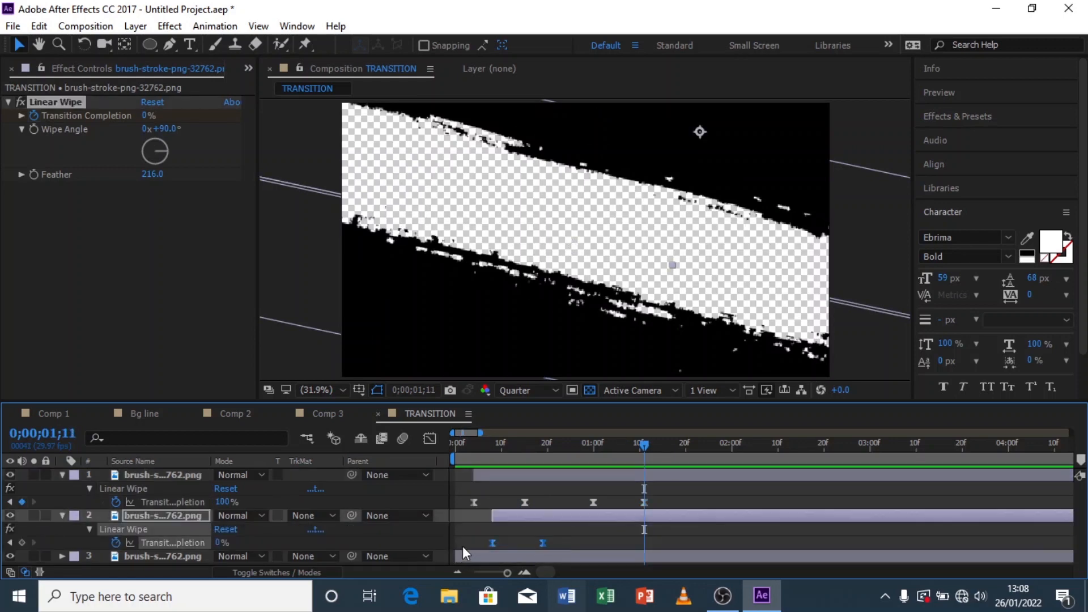
key("ctrl+c")
left_click(614, 516)
key("ctrl+v")
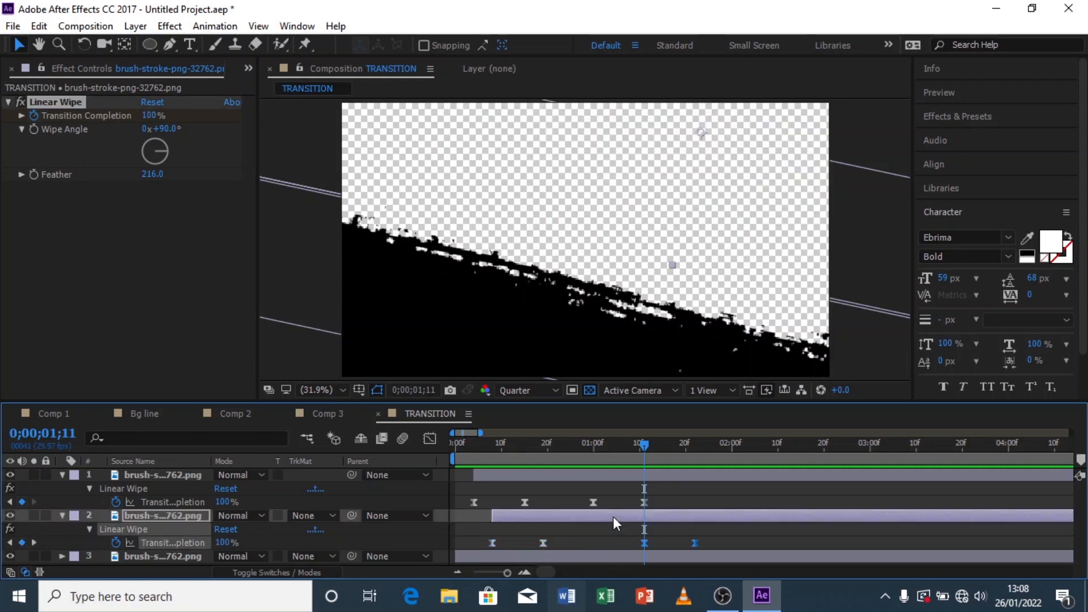
right_click(643, 545)
mouse_move(687, 533)
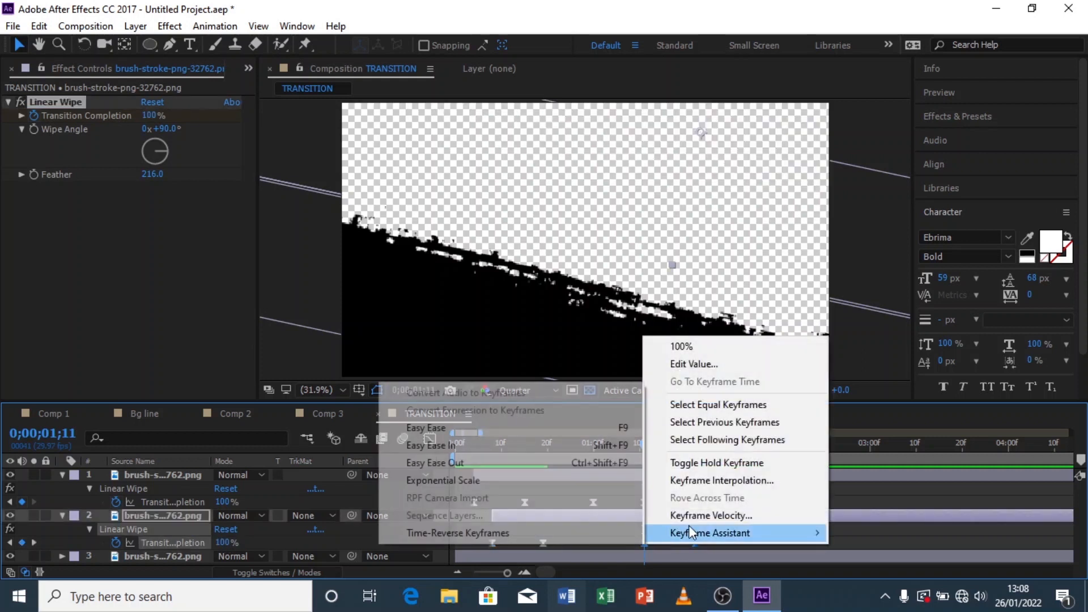
left_click(451, 532)
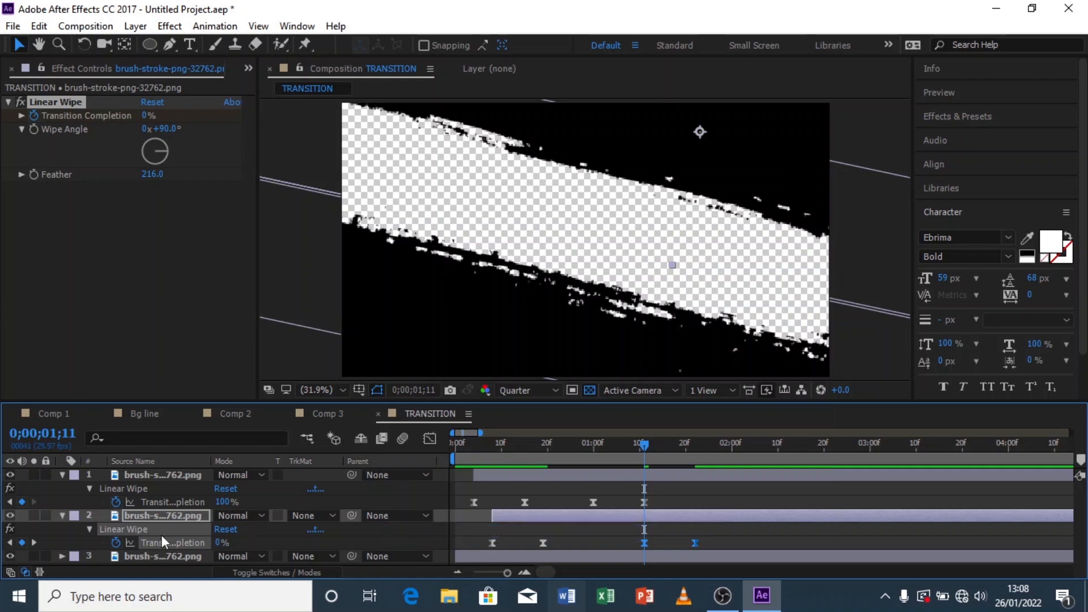
Step: Paste the bottom brush-stroke layer's wipe keyframes at 1;22 and time-reverse the pasted pair
left_click(62, 476)
left_click(63, 489)
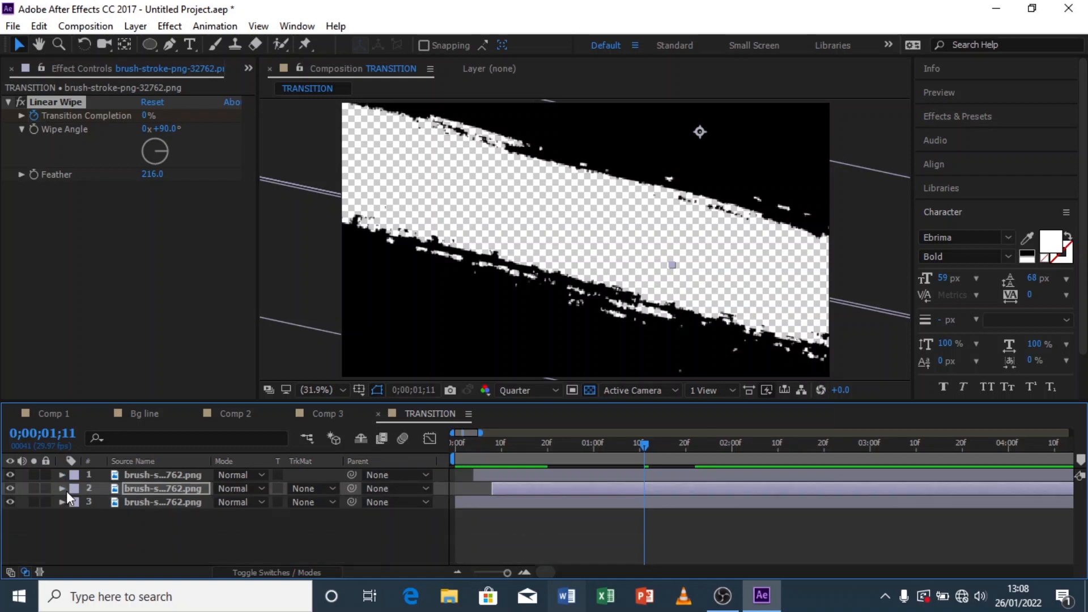
left_click(666, 501)
left_click(666, 491)
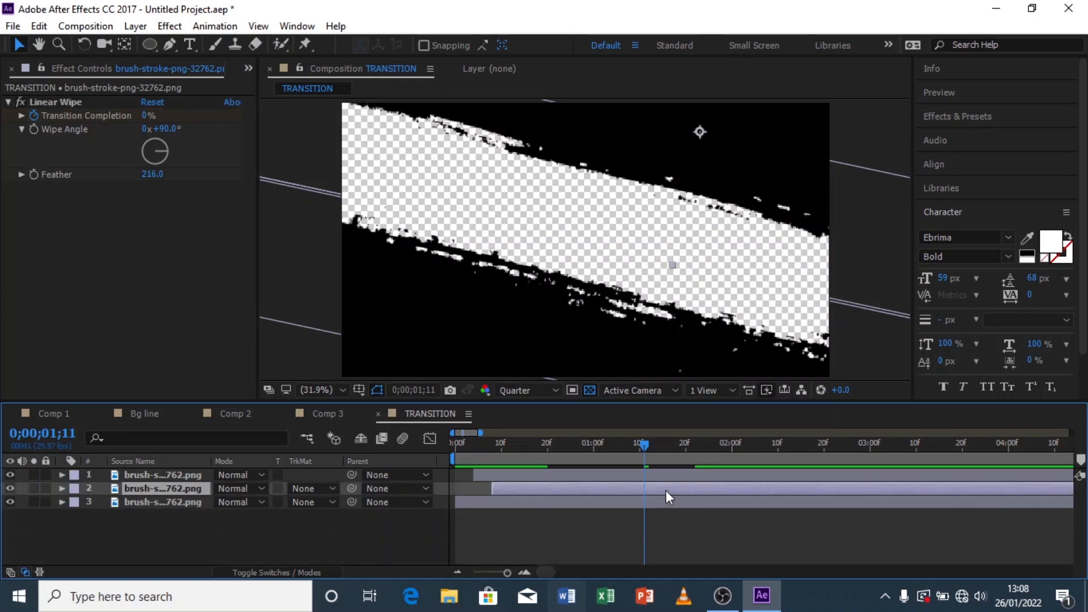
key("u")
left_click_drag(648, 451, 697, 451)
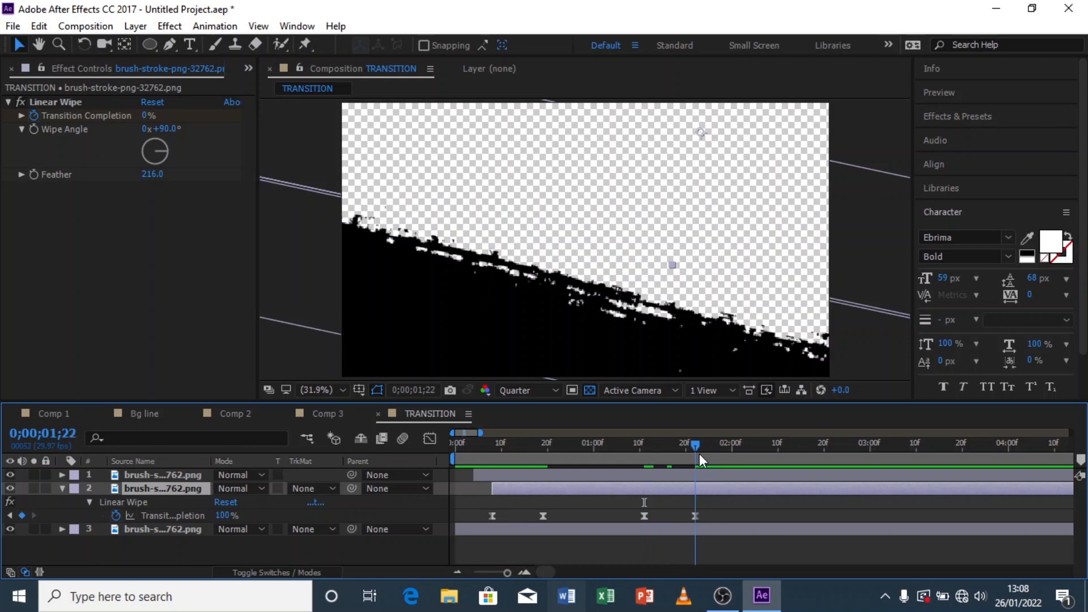
left_click(696, 530)
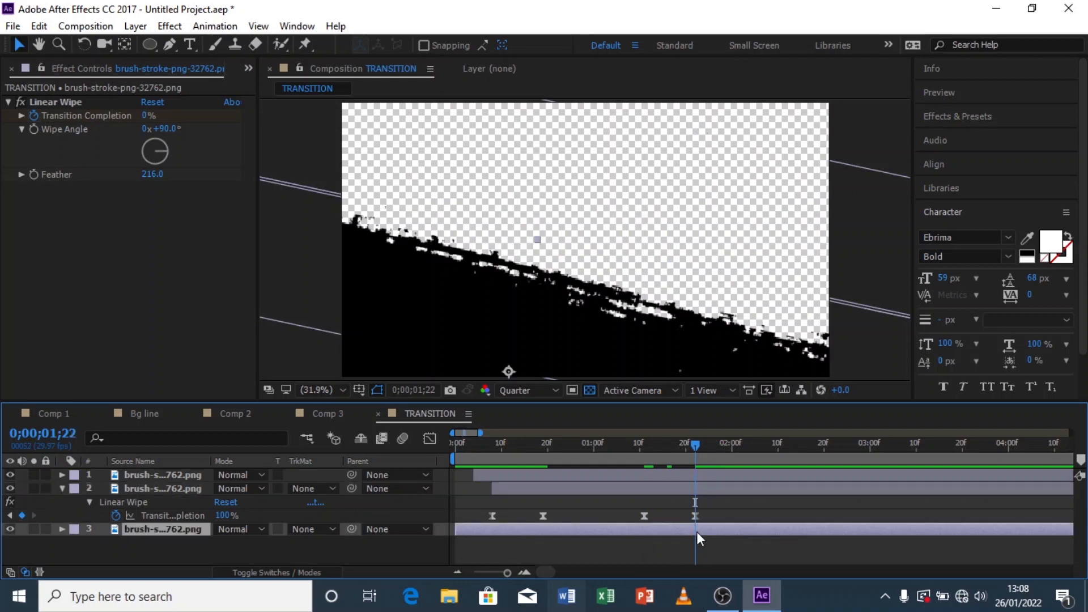
key("u")
left_click_drag(533, 554, 420, 570)
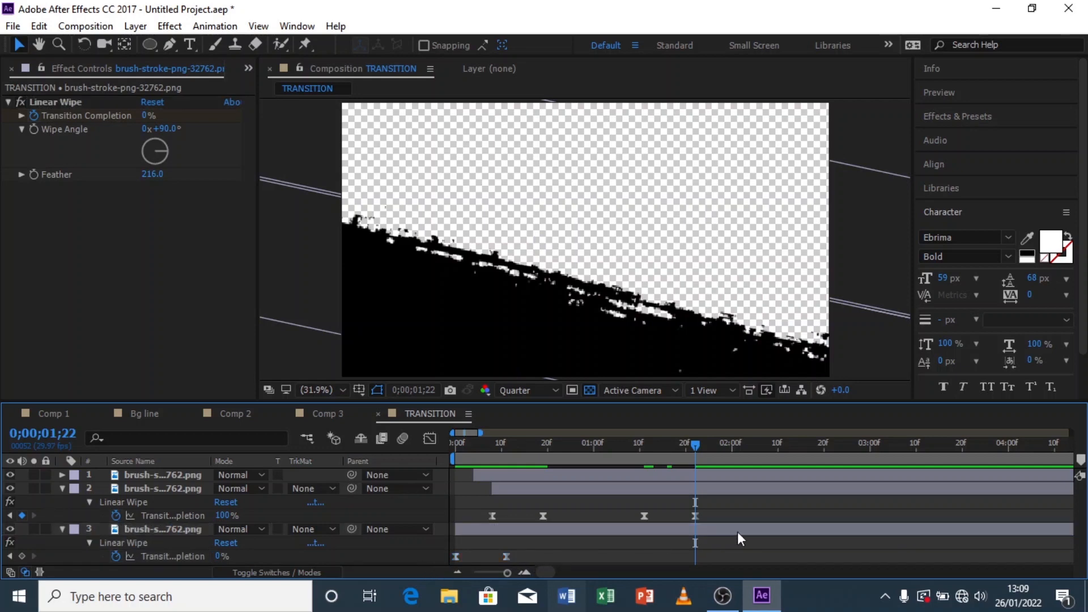
key("ctrl+v")
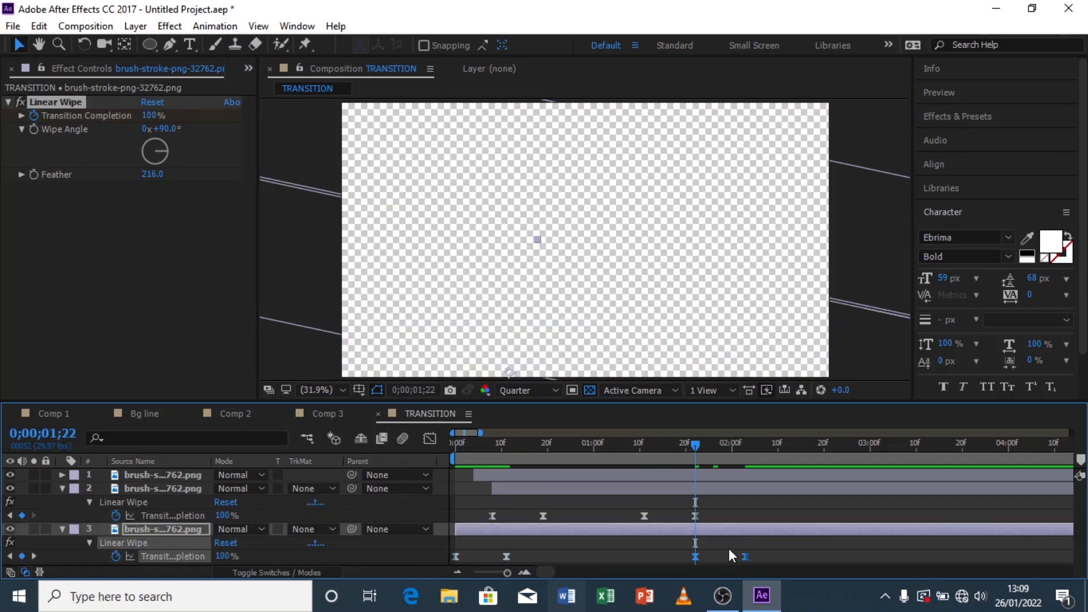
left_click_drag(703, 446, 754, 447)
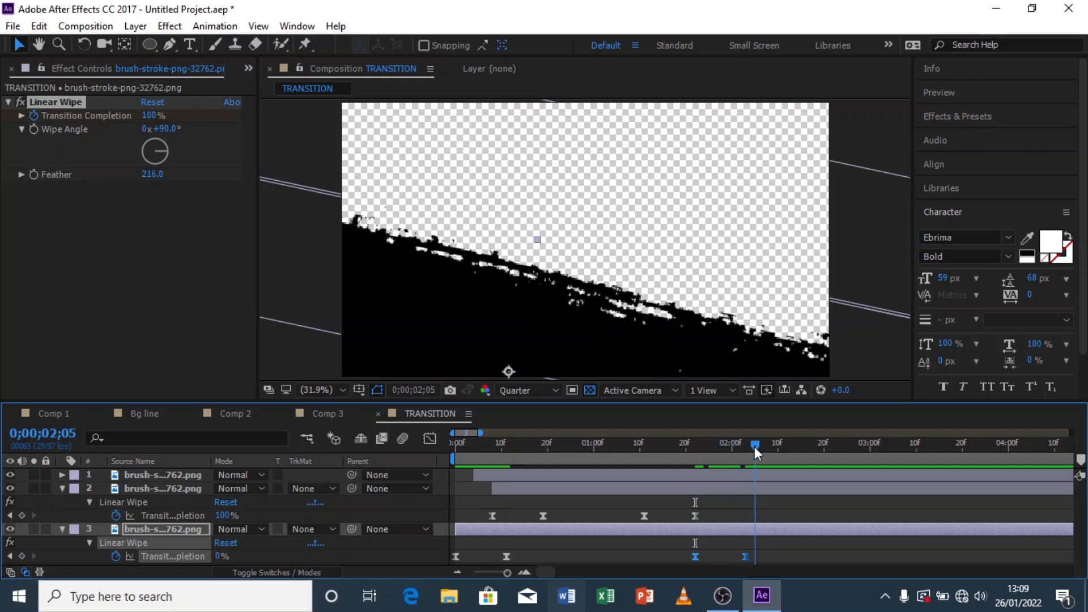
right_click(743, 556)
mouse_move(767, 546)
left_click(562, 541)
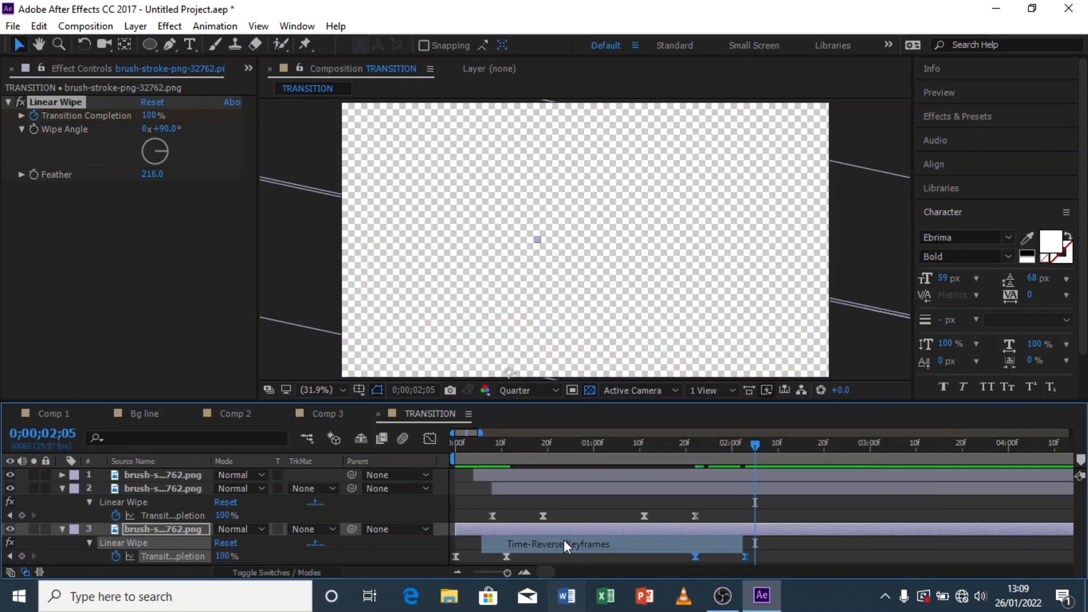
Step: Collapse the layers and preview the full wipe-in and wipe-out transition from the start
left_click(62, 529)
left_click(61, 488)
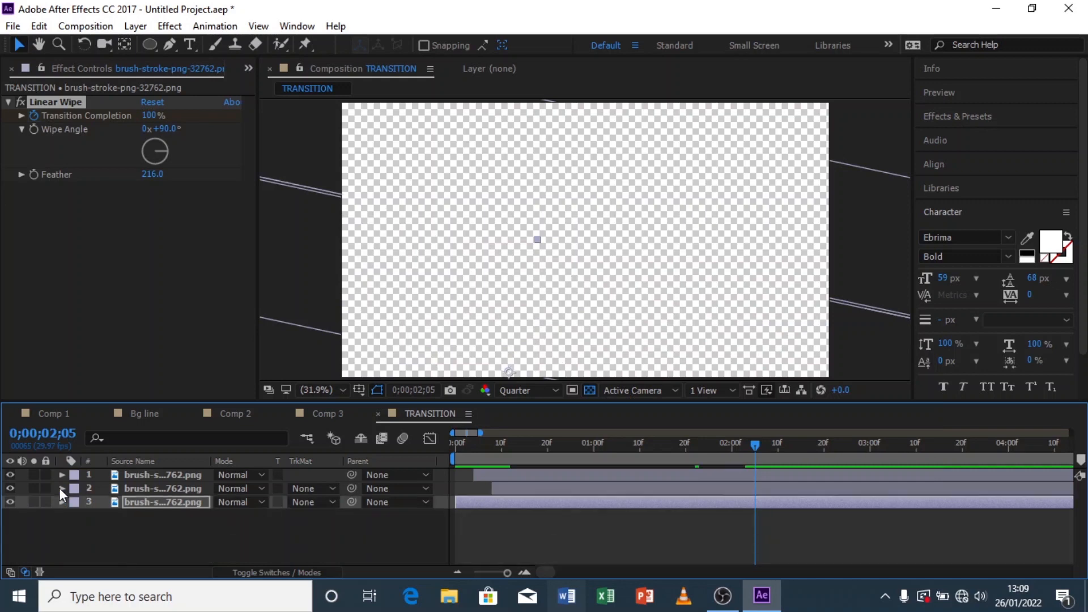
left_click(478, 510)
key("Home")
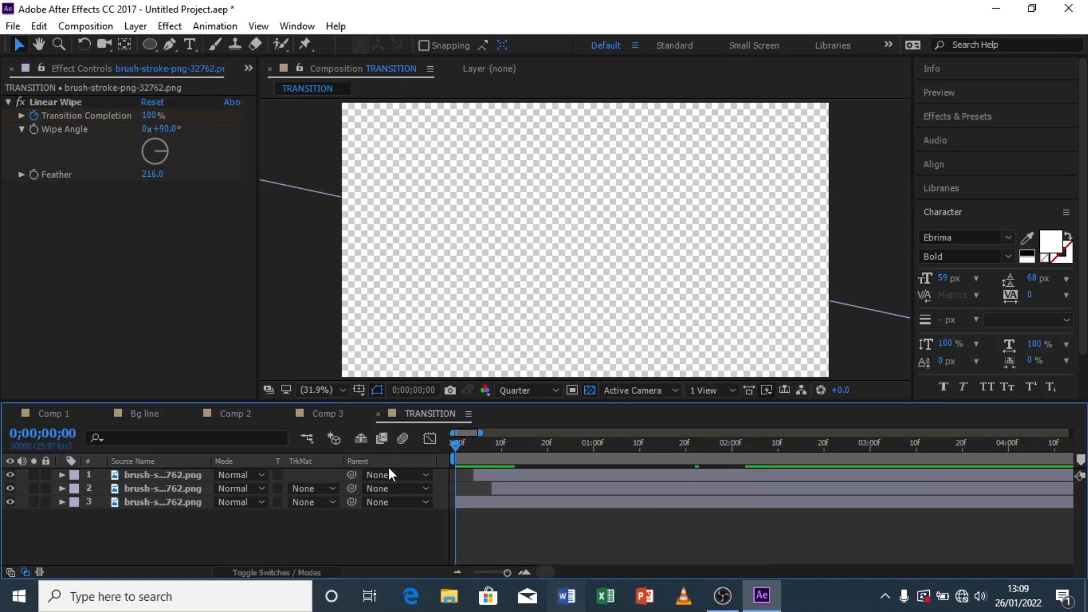
key("space")
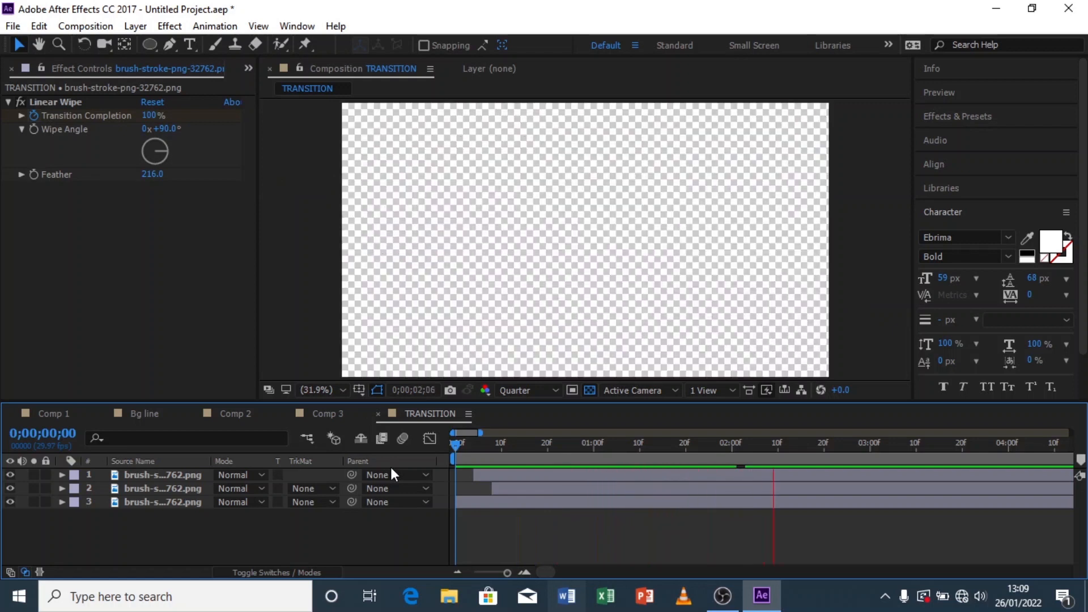
key("space")
left_click_drag(451, 454, 420, 470)
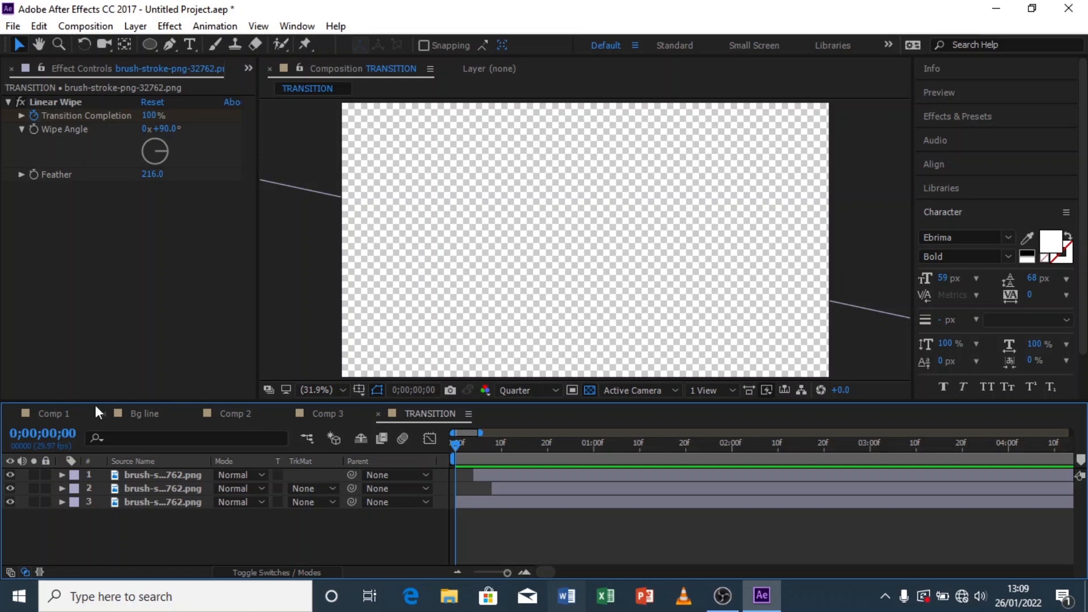
Step: Create a new 1920×1080, 29.97 fps HDTV composition from the Project panel
left_click(47, 415)
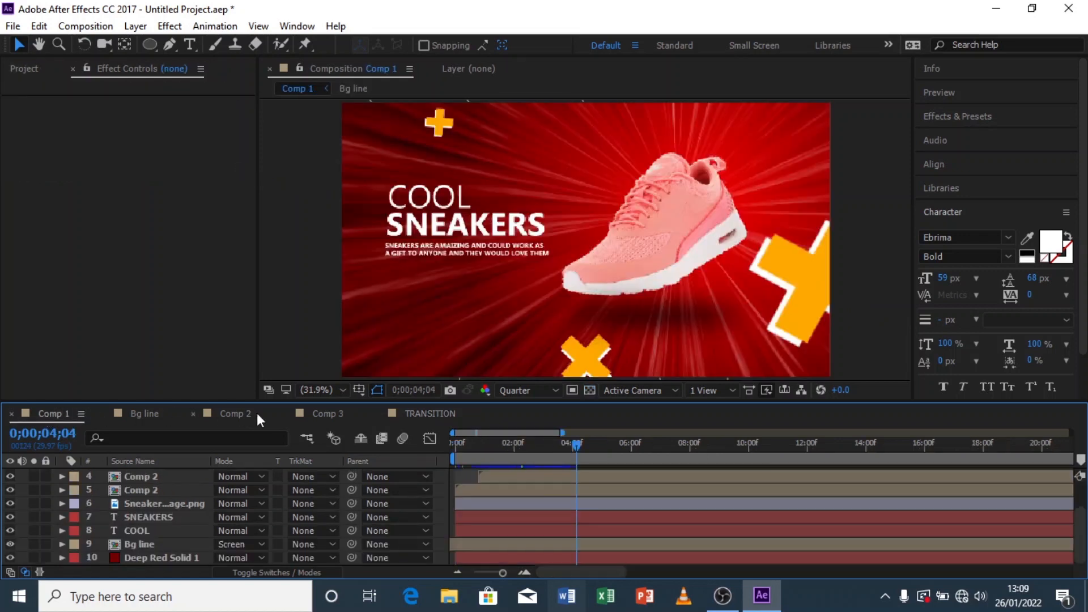
left_click(24, 71)
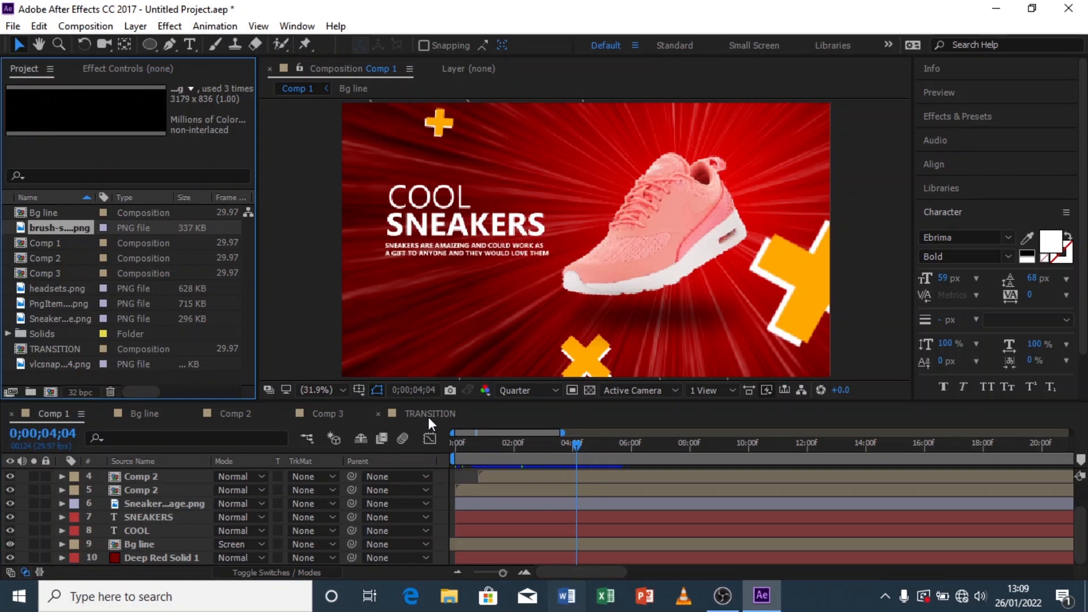
left_click(47, 381)
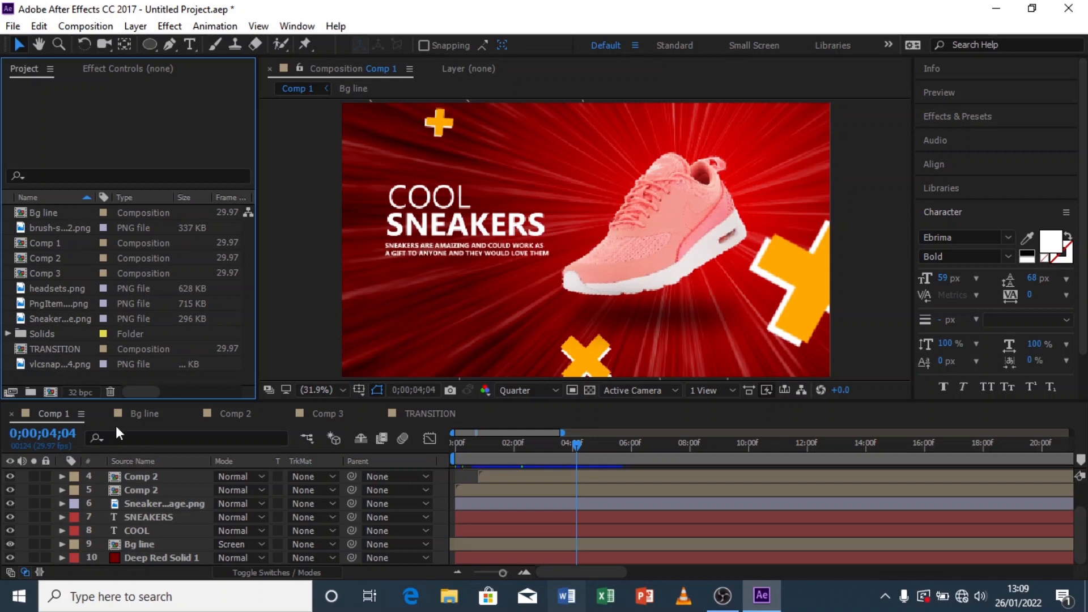
left_click(50, 393)
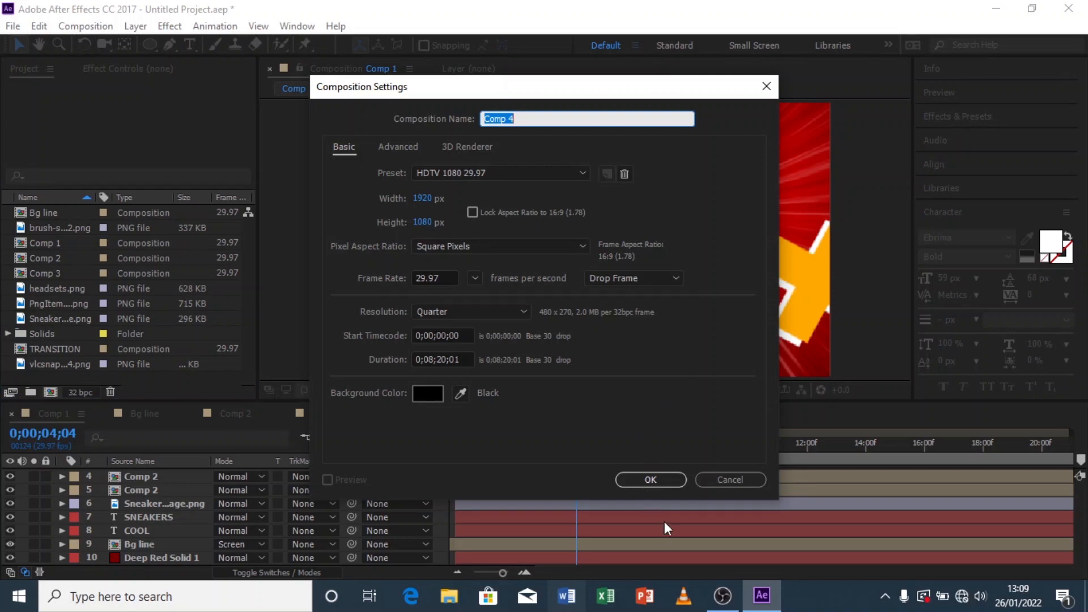
left_click(652, 480)
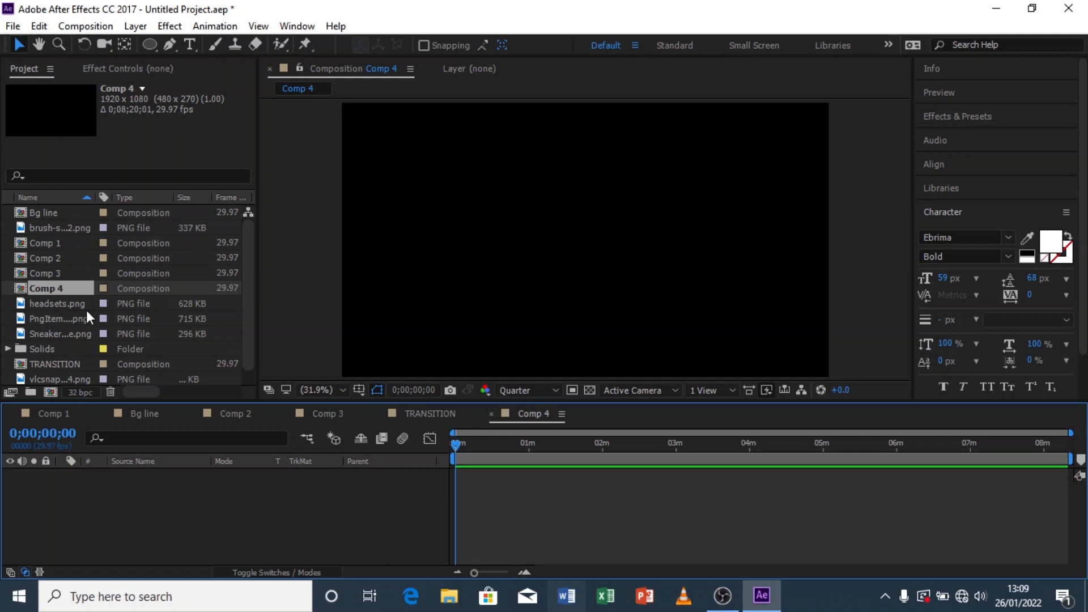
Step: Add Comp 1 as a layer in the new composition and preview it
left_click(63, 243)
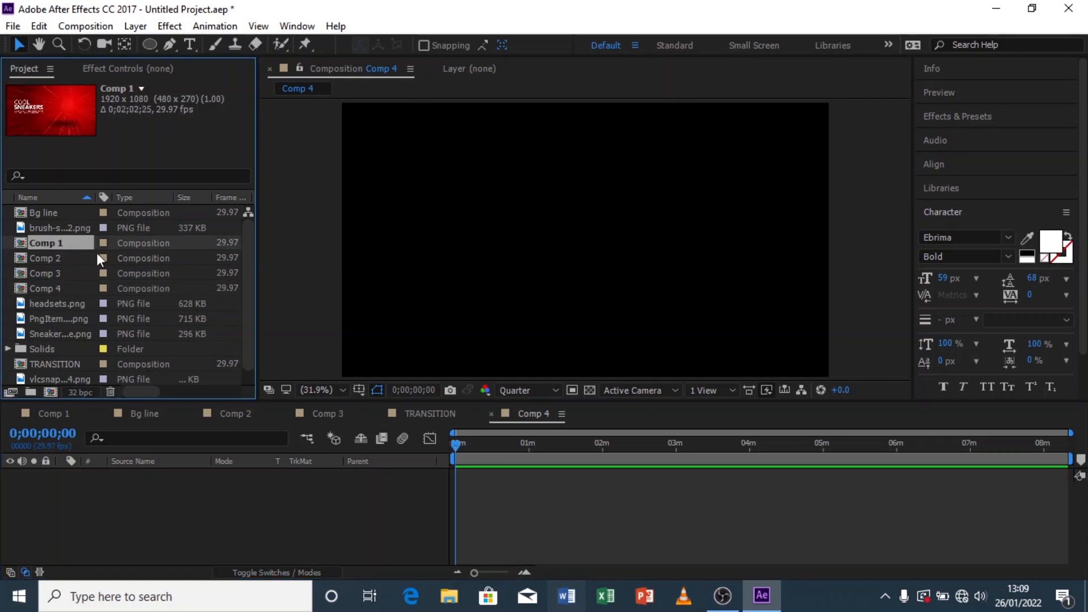
left_click(63, 259)
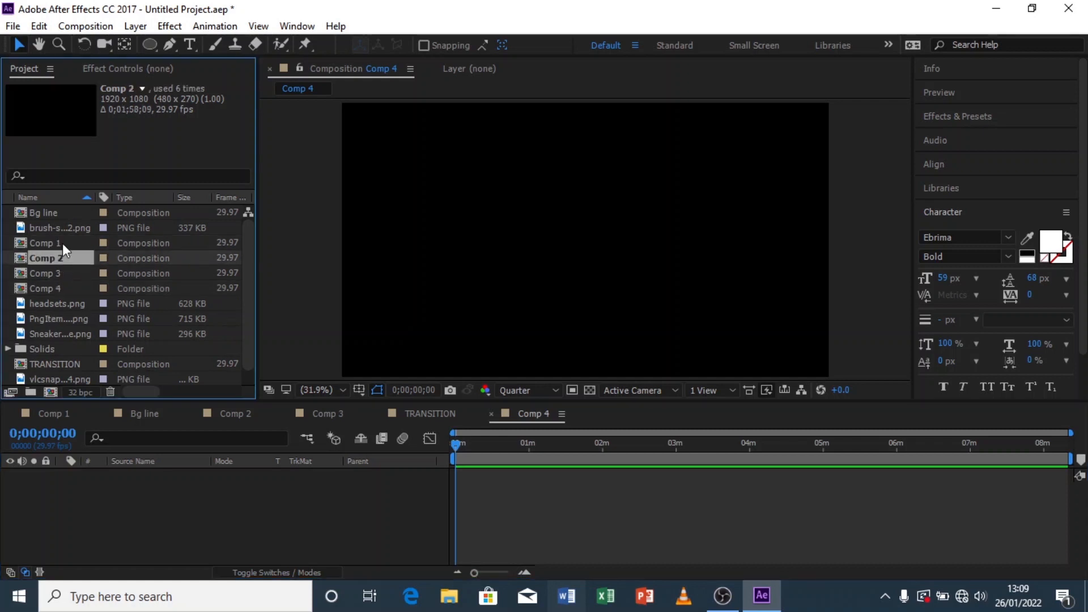
left_click(63, 243)
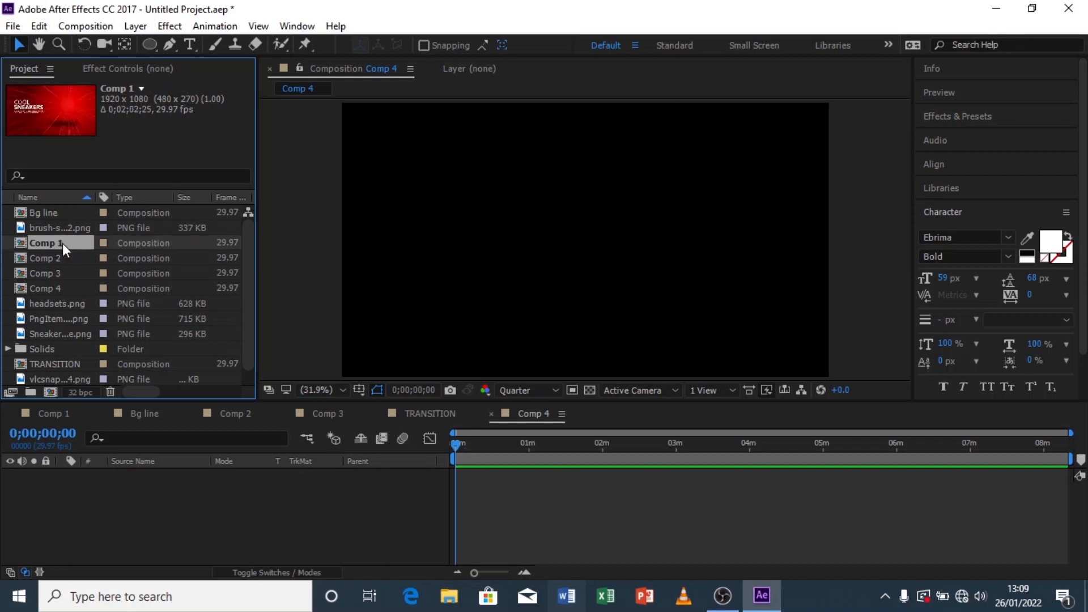
left_click_drag(216, 553, 216, 513)
key("space")
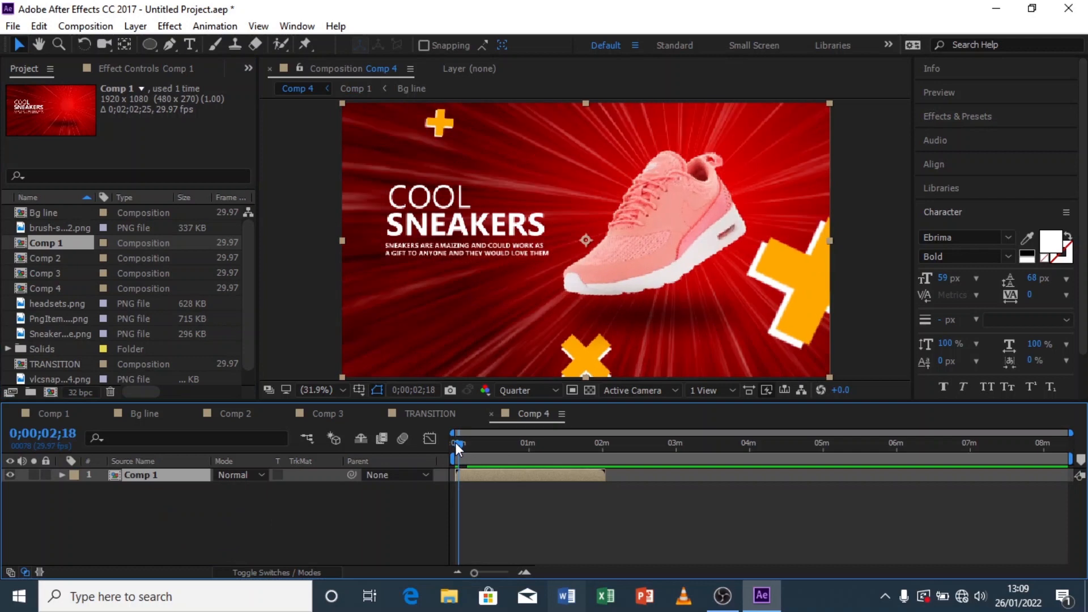
Step: Set the work area to the first 2 seconds and trim Comp 4 to the work area
key("space")
key("space")
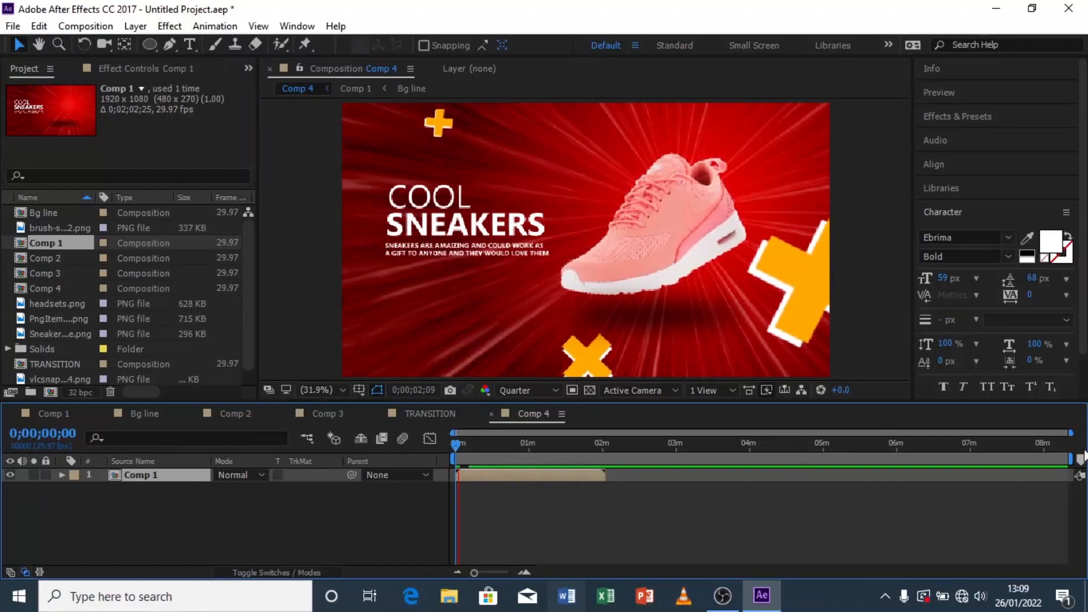
left_click(1059, 461)
left_click_drag(1072, 458, 614, 476)
right_click(602, 459)
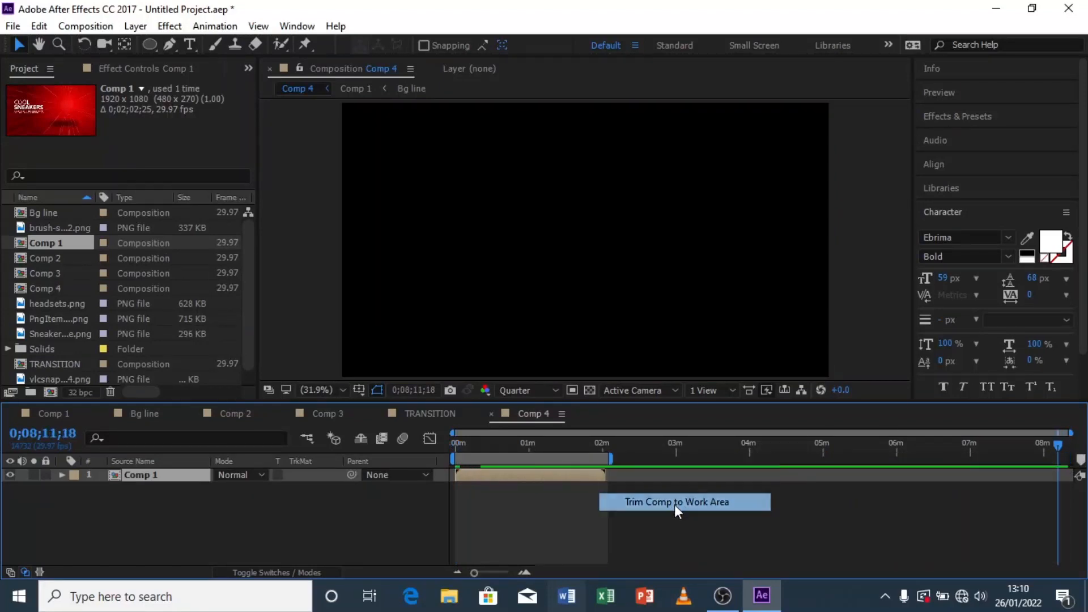
left_click(675, 504)
Step: Add the TRANSITION composition above Comp 1 and shift its start to about 3;21
left_click_drag(1070, 452, 513, 453)
left_click_drag(1069, 432, 394, 462)
key("space")
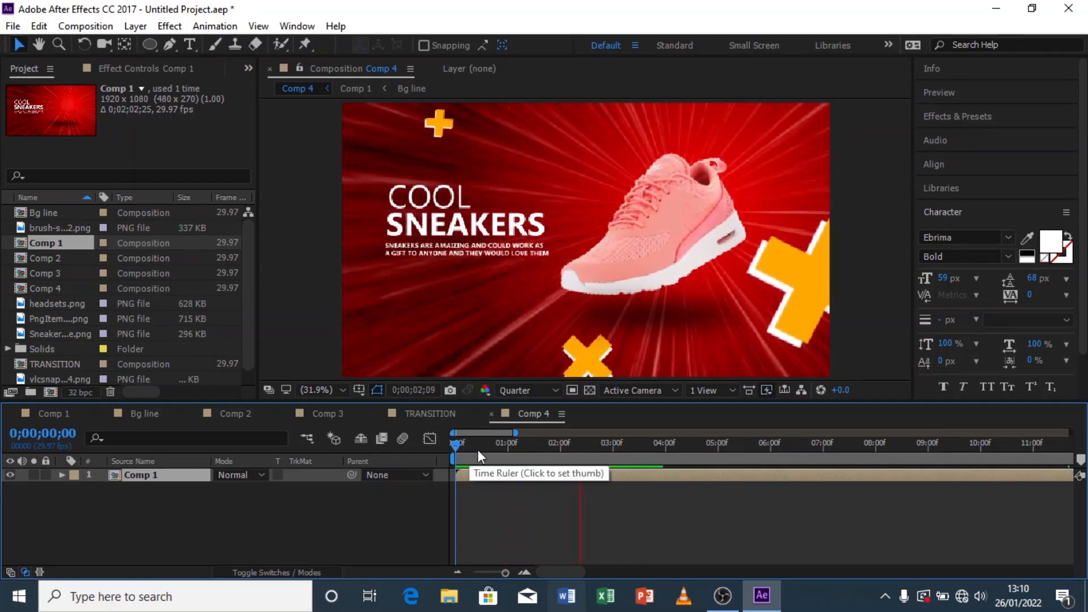
mouse_move(615, 450)
left_mouse_down()
mouse_move(501, 454)
mouse_move(614, 453)
left_mouse_up()
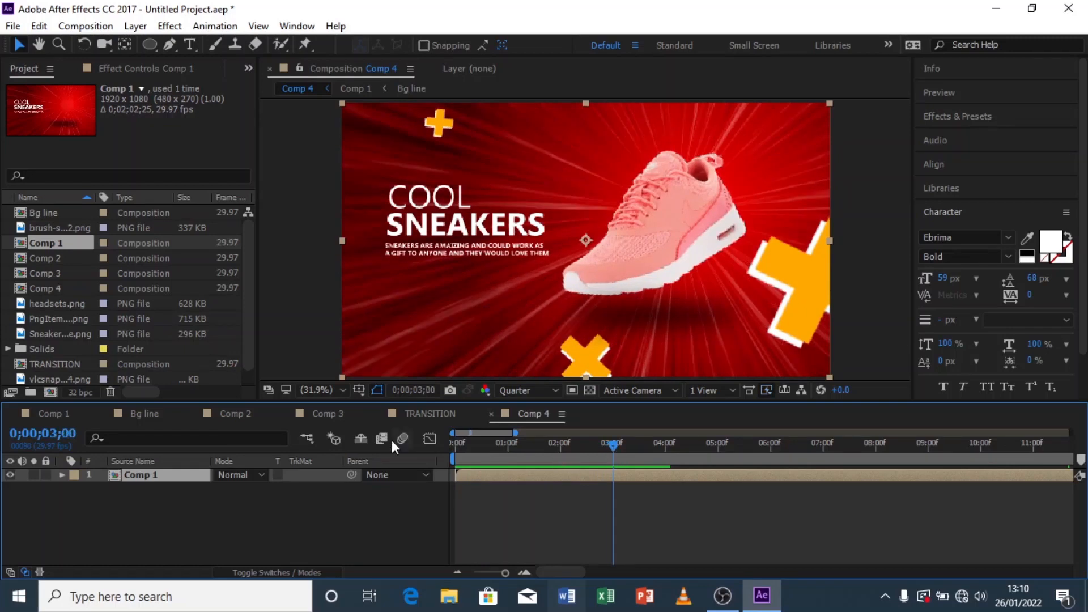
left_click_drag(515, 432, 422, 471)
key("space")
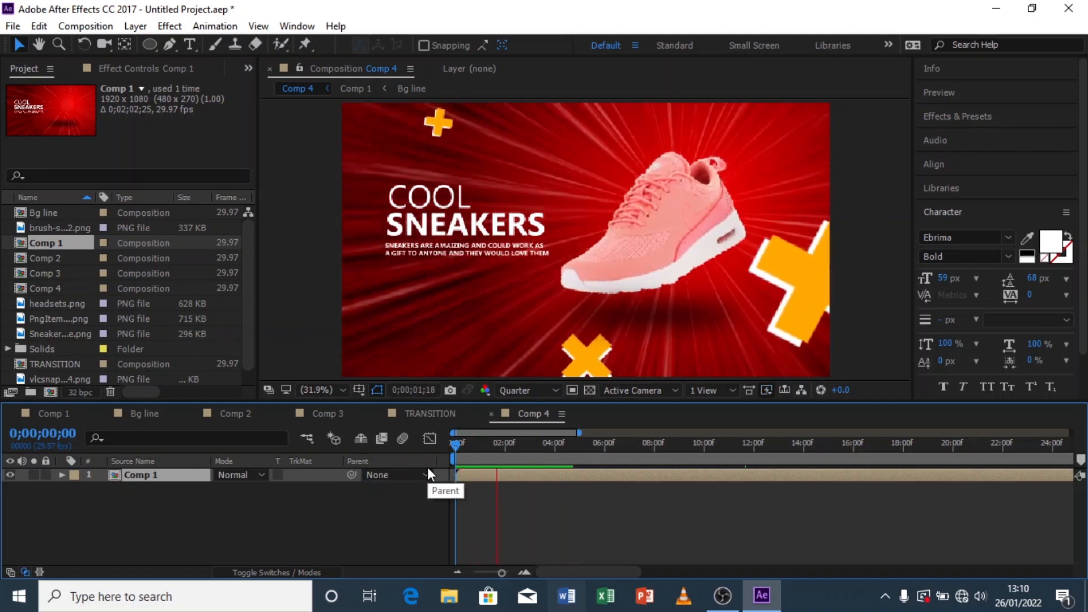
left_click_drag(543, 451, 548, 452)
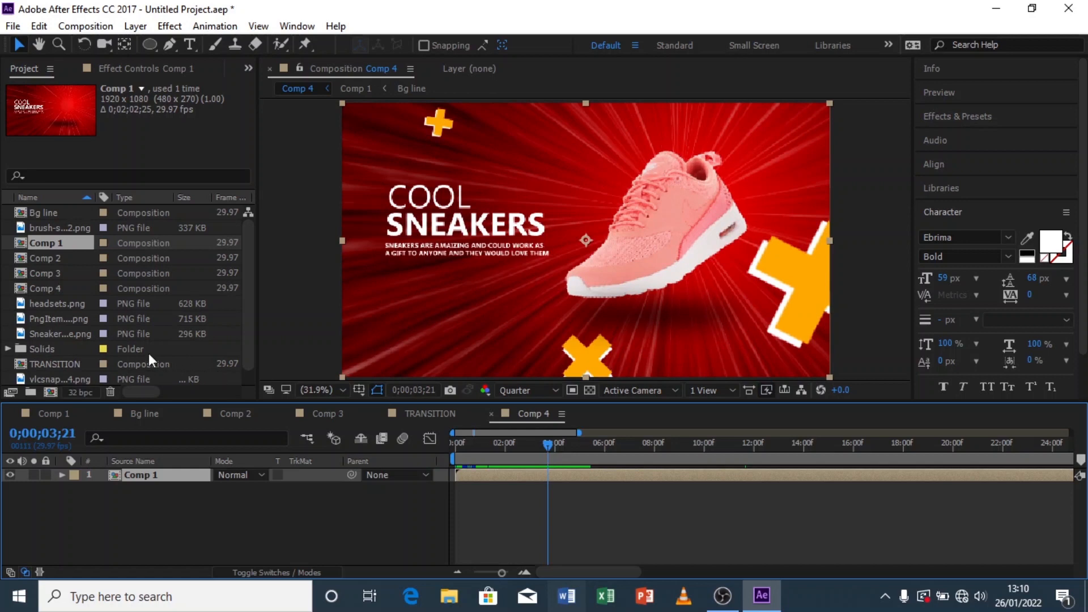
left_click_drag(53, 362, 147, 475)
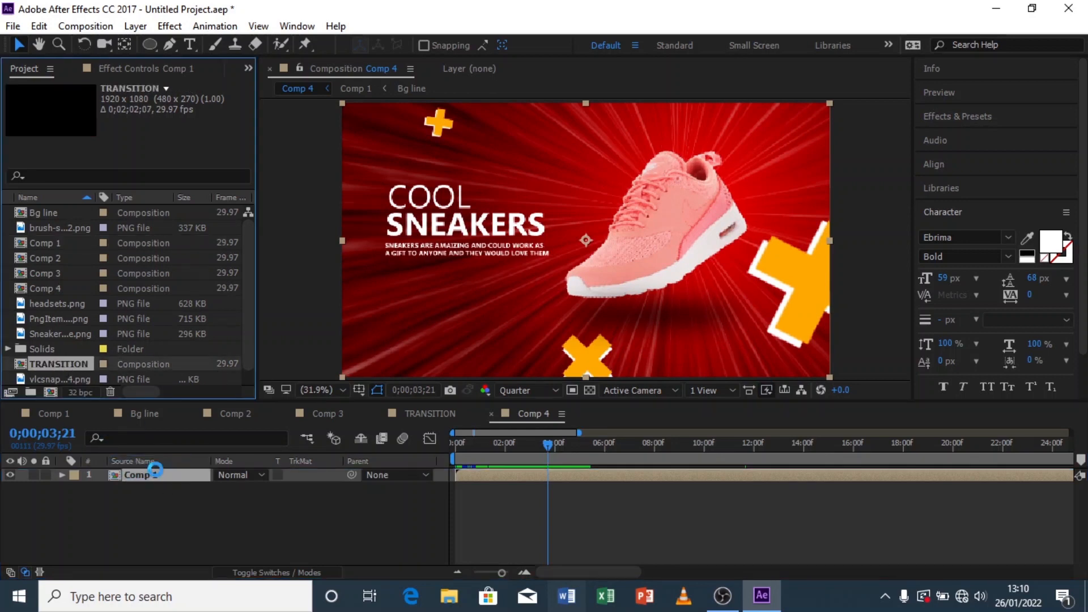
left_click_drag(471, 477, 556, 473)
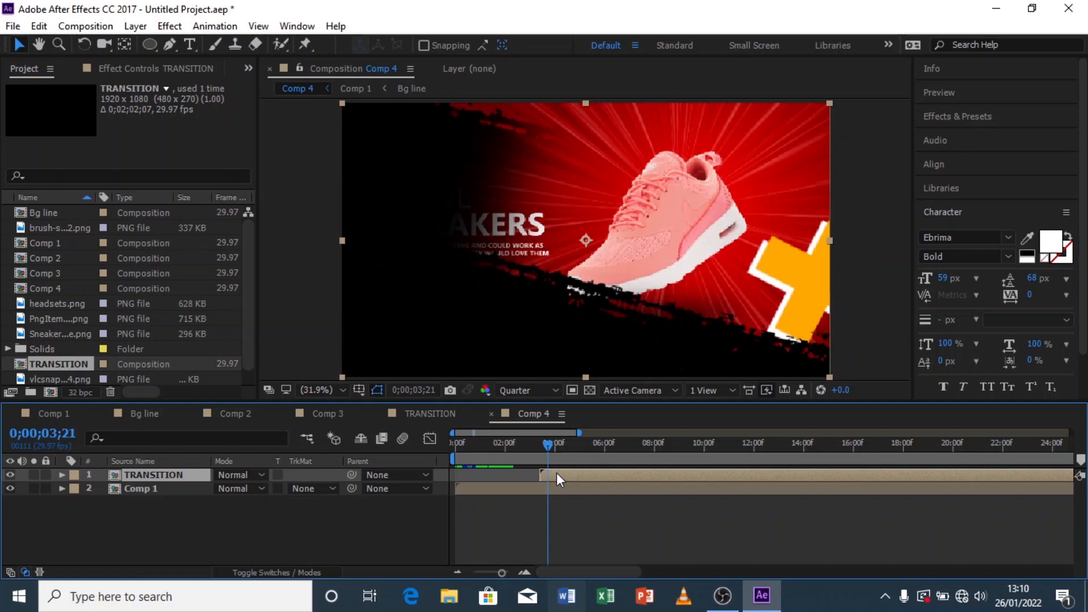
Step: Apply the Fill effect to the TRANSITION layer and set its color to the orange of the cross shapes
left_click(953, 121)
left_click(969, 120)
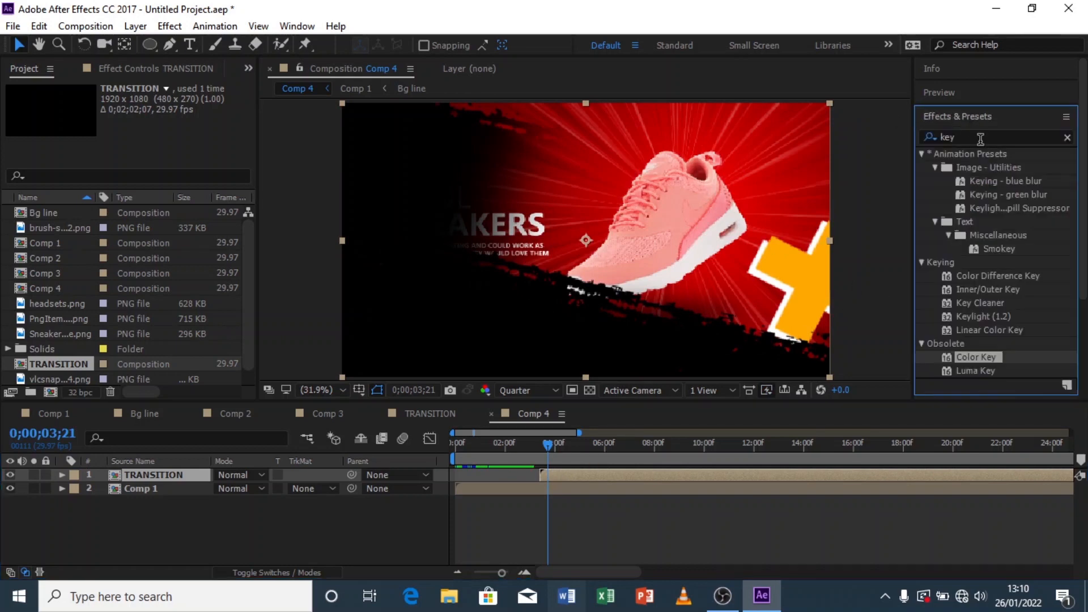
type("fill")
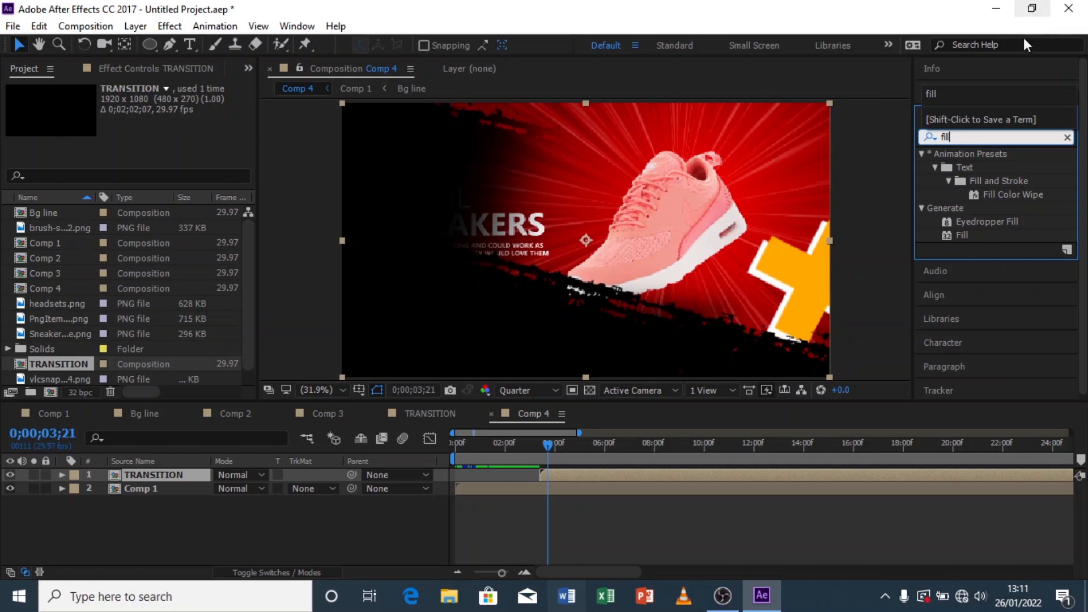
left_click(962, 238)
double_click(966, 235)
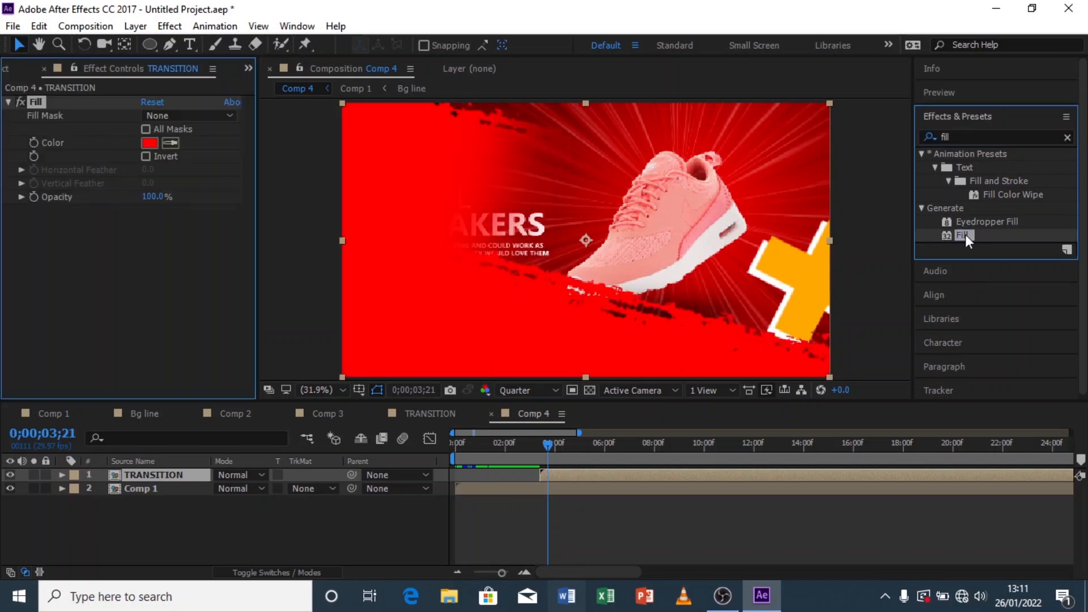
left_click(172, 143)
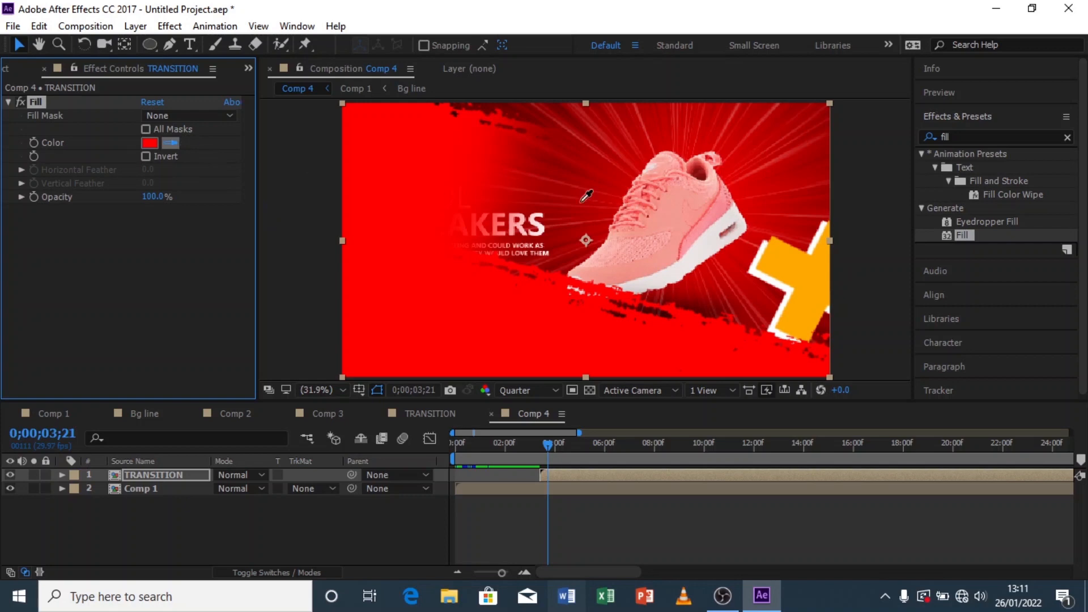
left_click(792, 266)
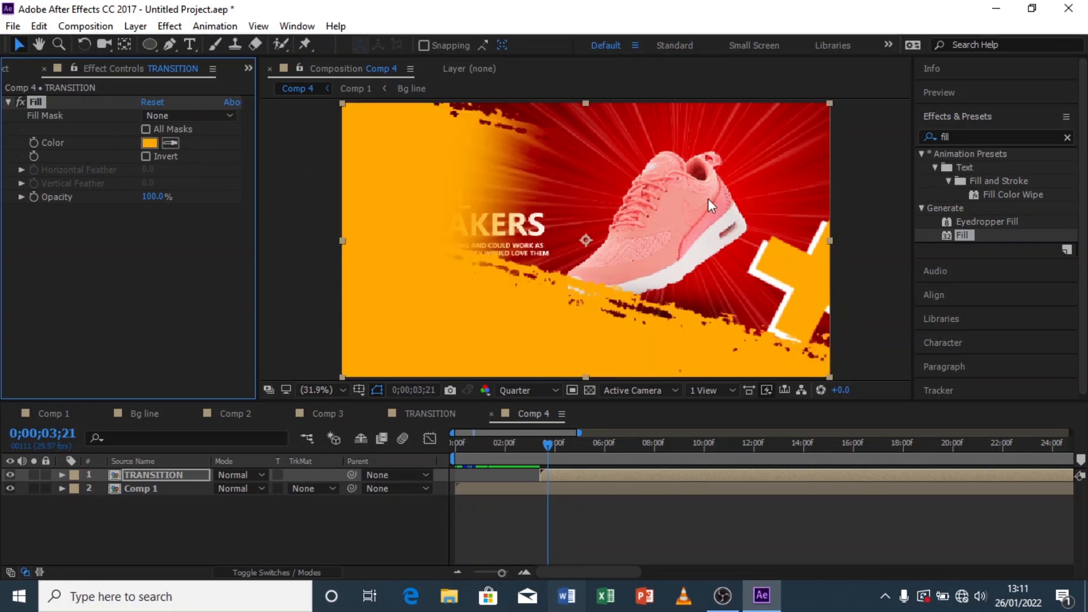
Step: Scrub and preview the orange transition passing over Comp 1
left_click_drag(546, 441, 528, 444)
key("space")
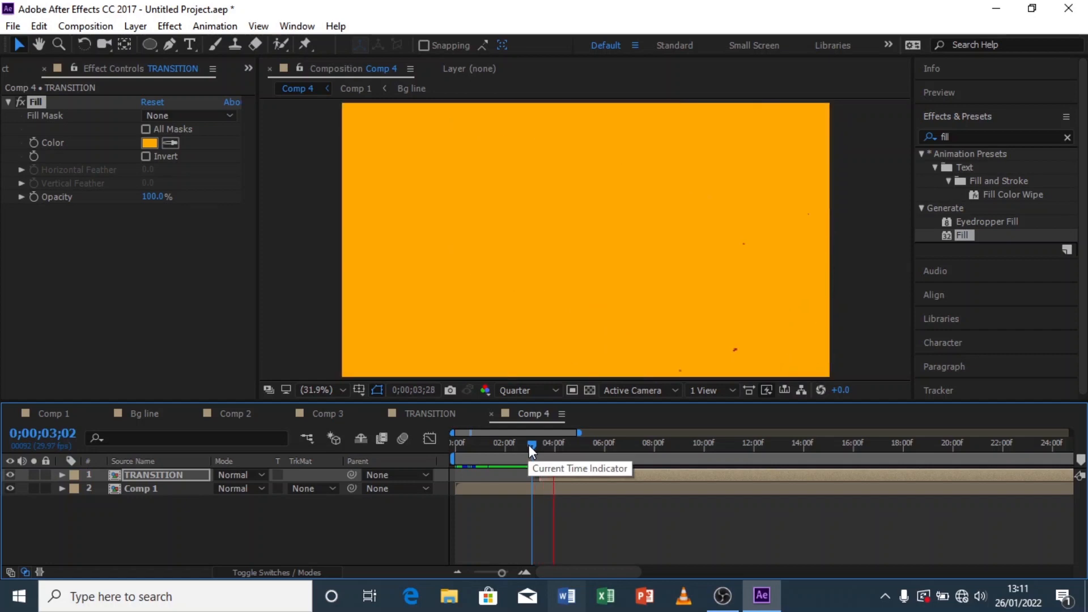
left_click_drag(569, 447, 523, 451)
key("space")
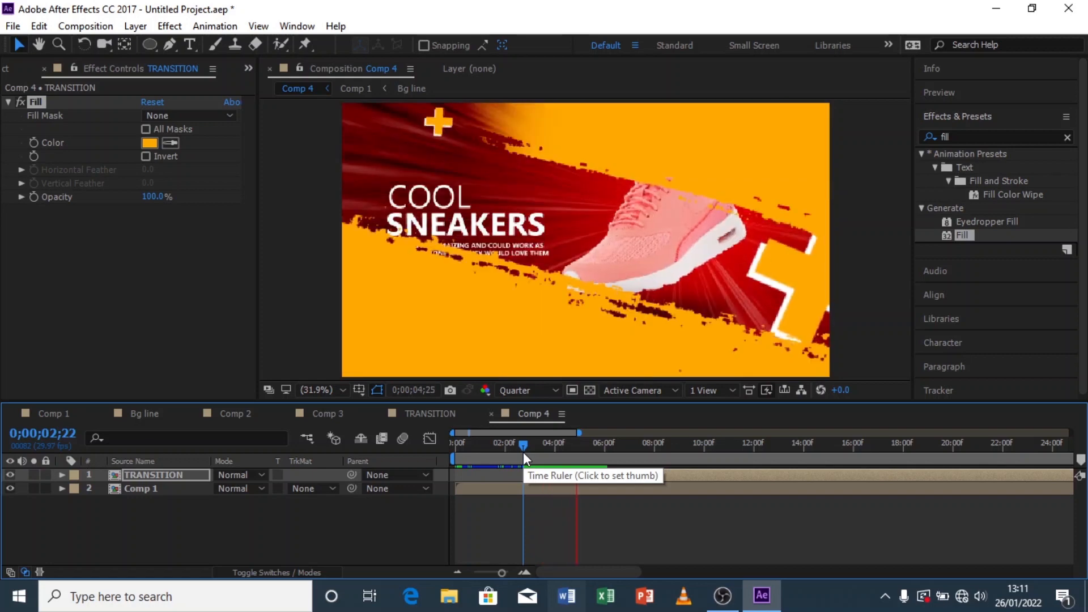
left_click_drag(540, 452, 561, 464)
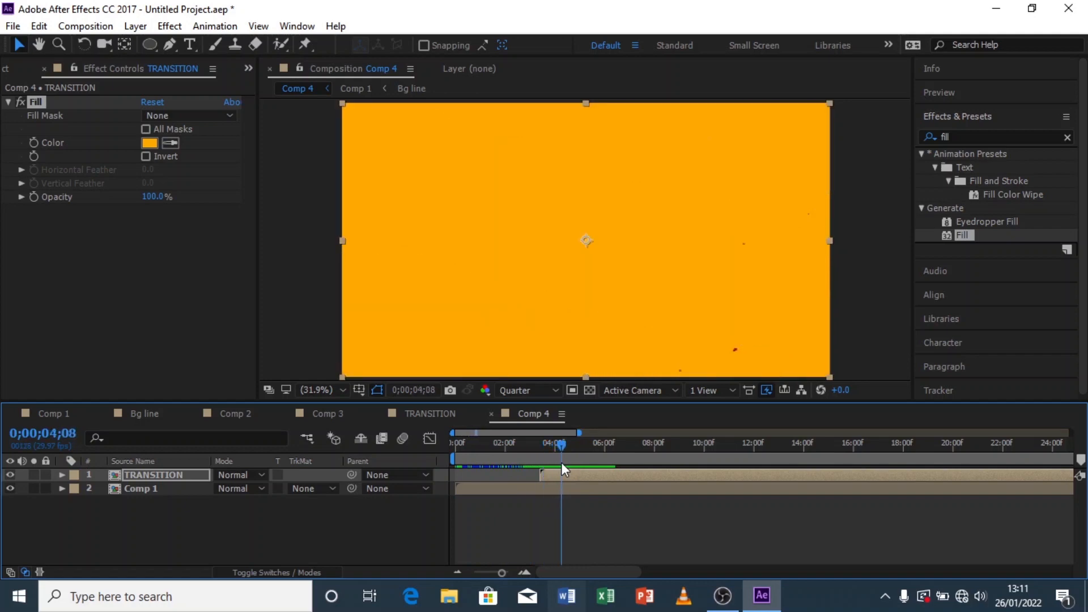
Step: Add Comp 3 to Comp 4 as a layer starting at about 4;08
left_click(8, 66)
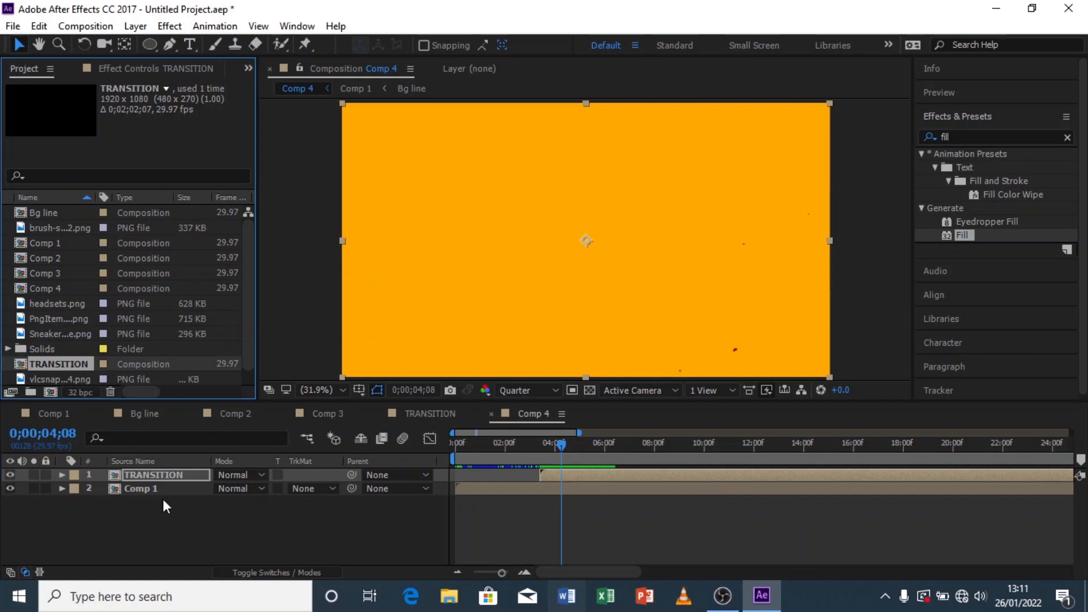
left_click(60, 258)
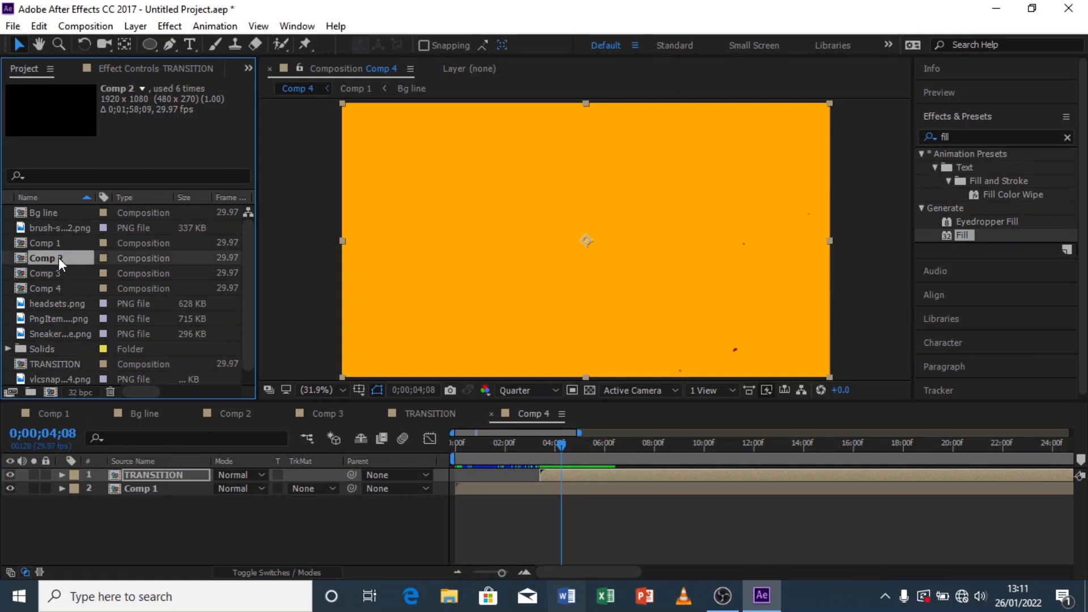
left_click(62, 271)
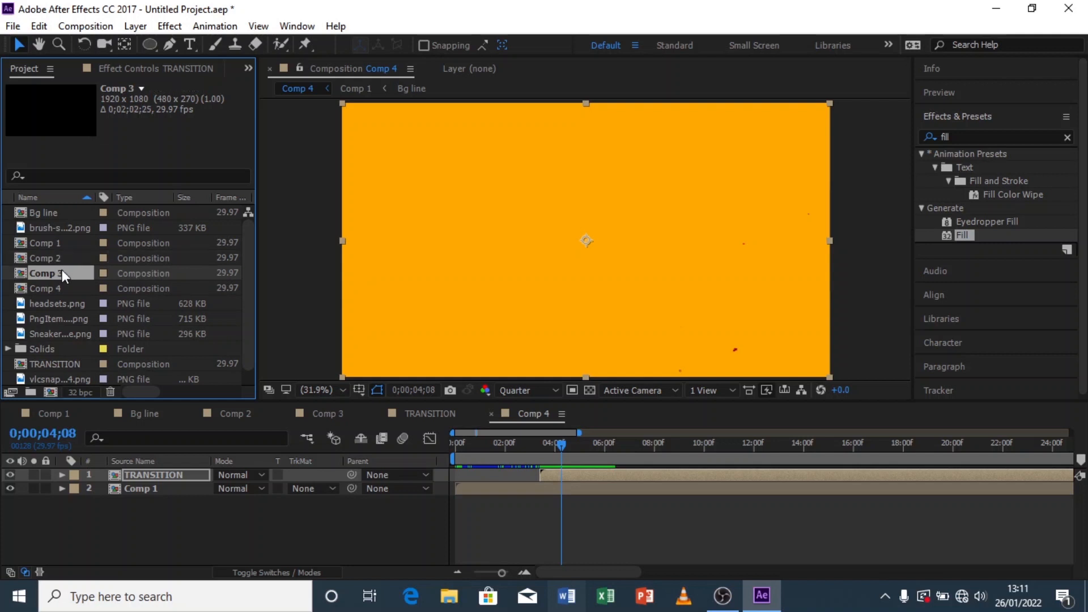
left_click(327, 413)
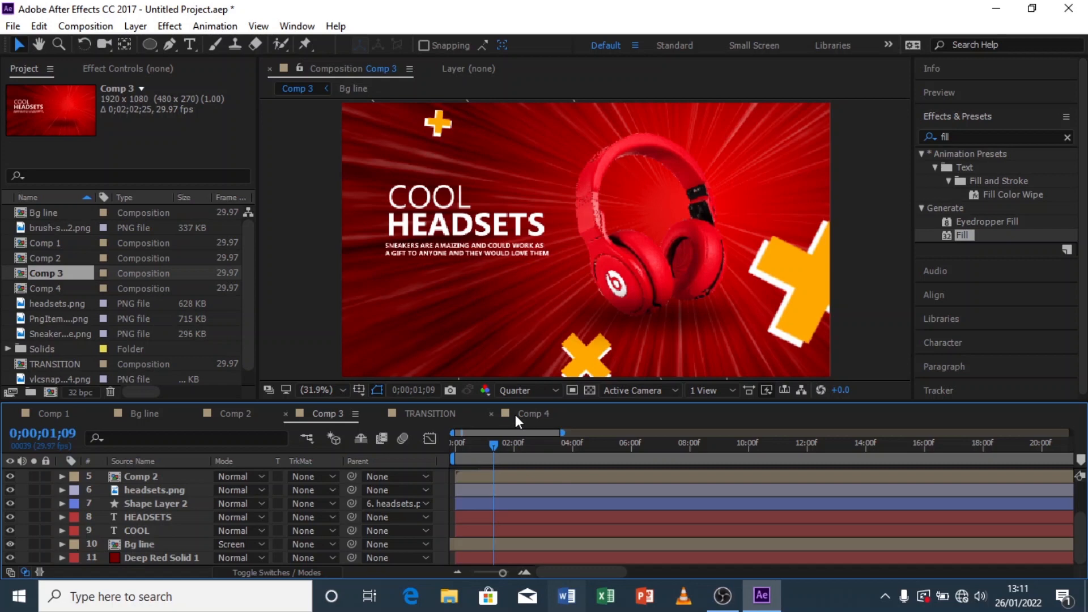
left_click(515, 413)
left_click_drag(53, 272, 194, 470)
left_click_drag(471, 475, 576, 477)
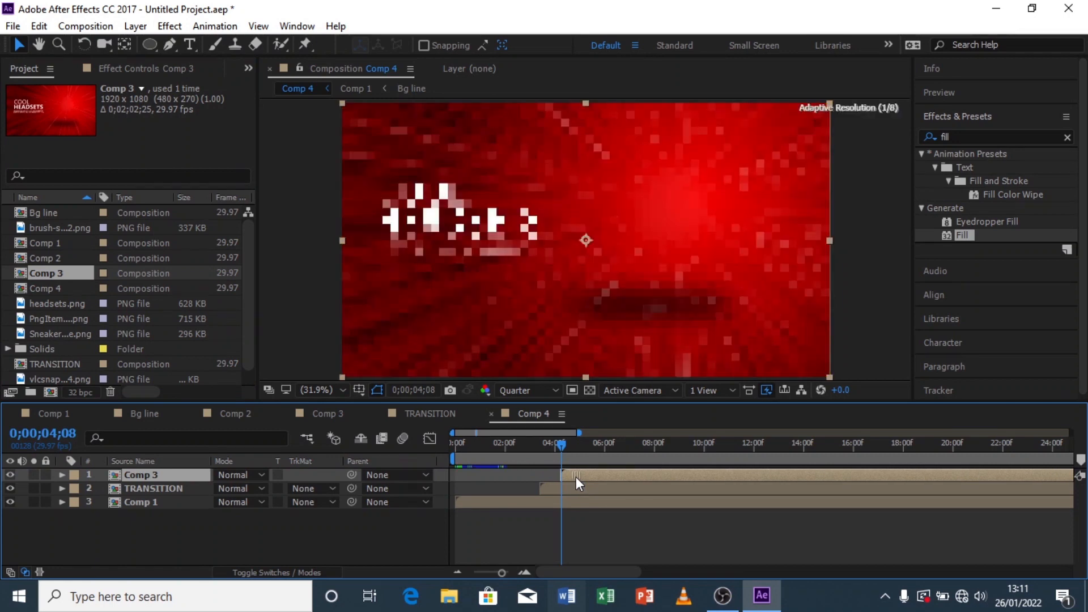
Step: Move Comp 3 below the TRANSITION layer and nudge its start slightly later
left_click_drag(159, 474, 164, 491)
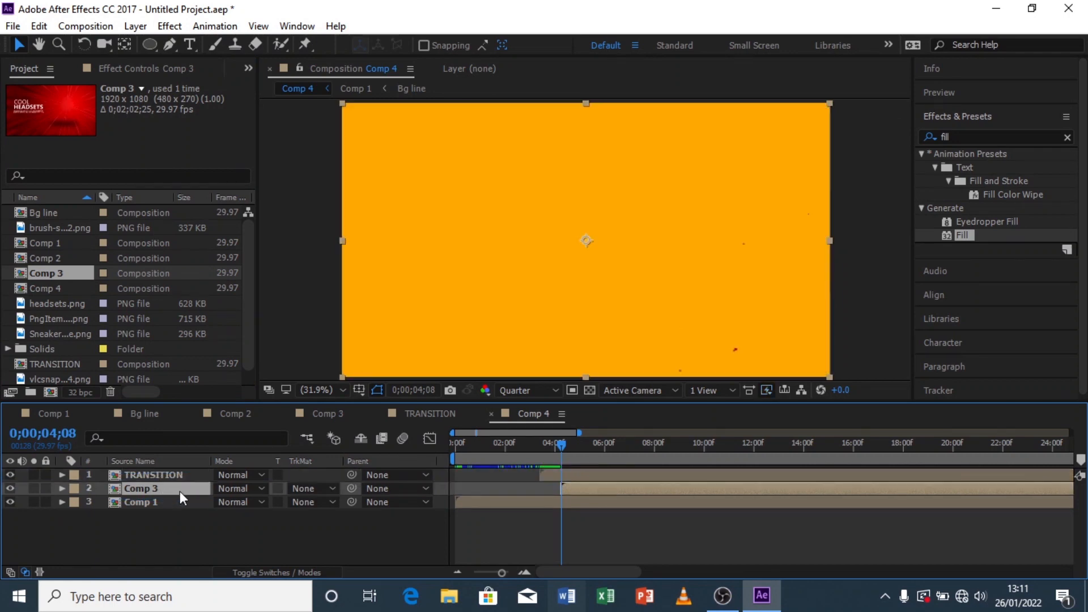
left_click(542, 446)
left_click_drag(544, 449, 575, 445)
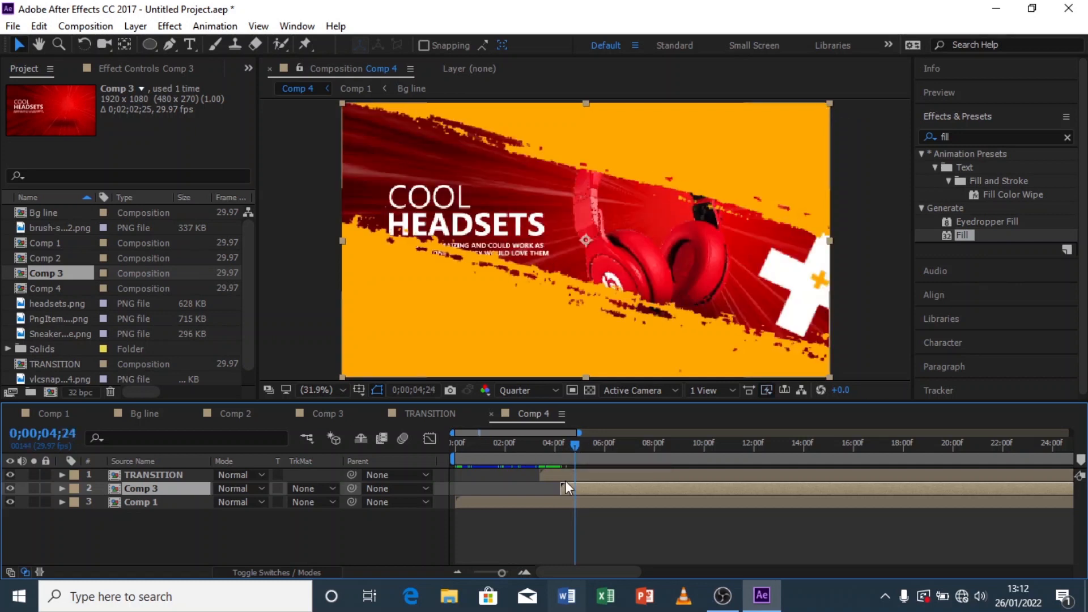
left_click_drag(553, 451, 568, 444)
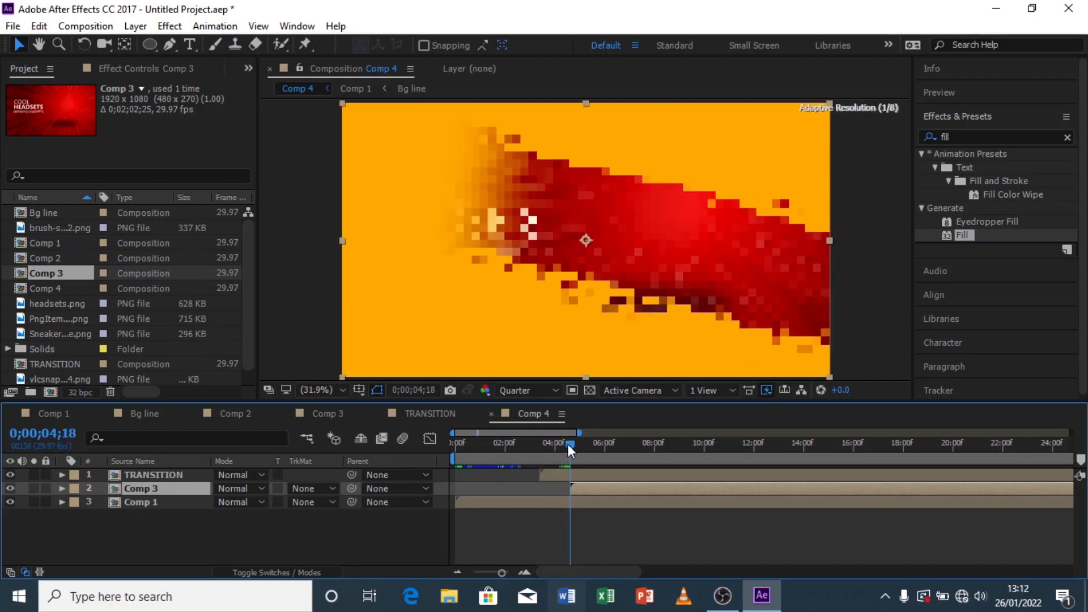
left_click_drag(576, 492, 570, 492)
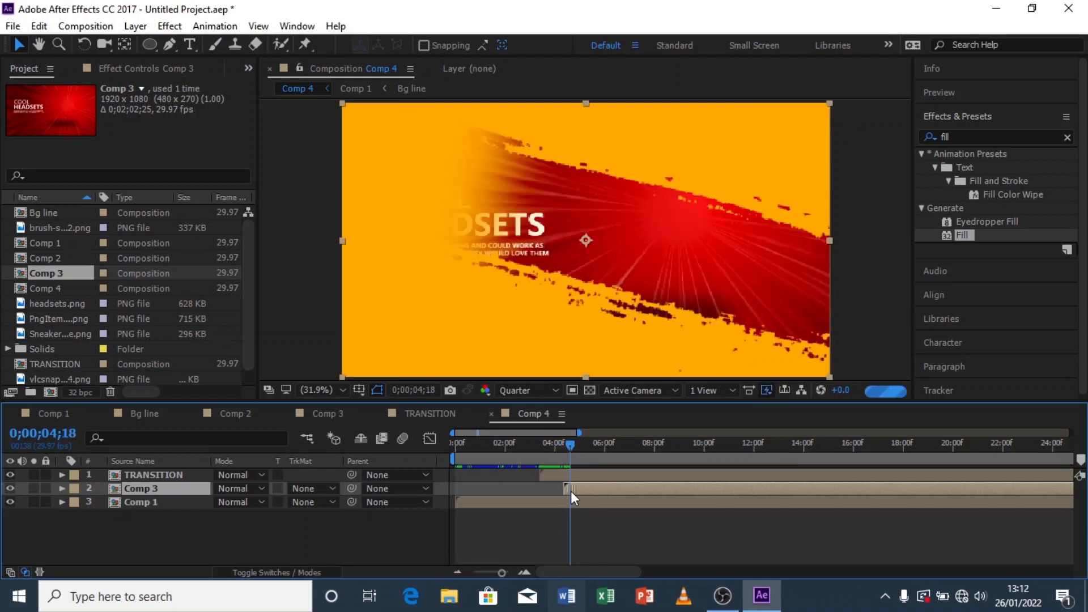
left_click_drag(553, 448, 529, 452)
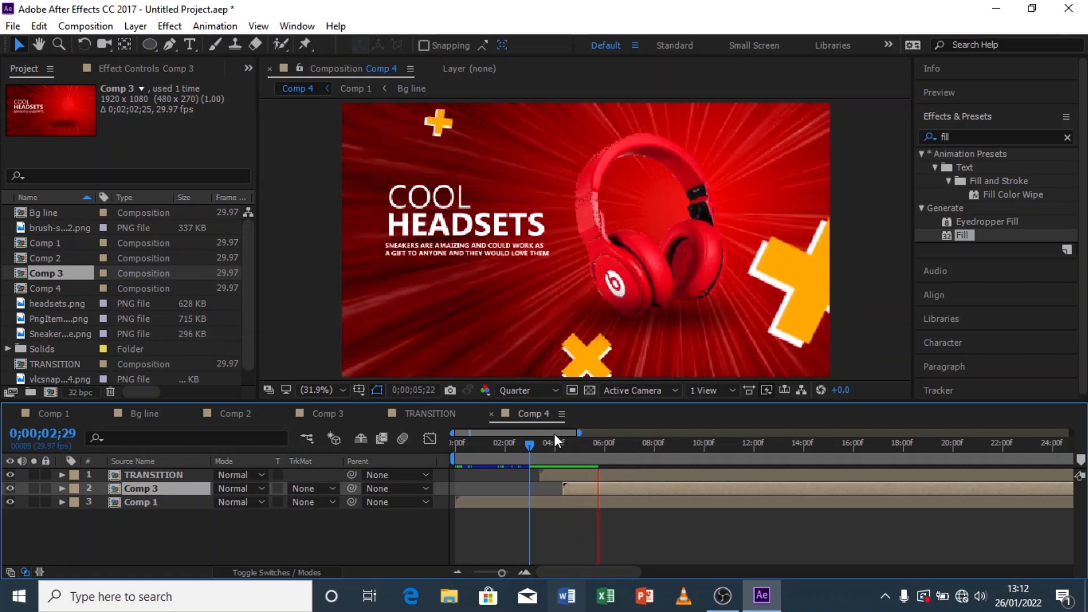
Step: Preview Comp 4 from the start through the transition
left_click(454, 463)
key("space")
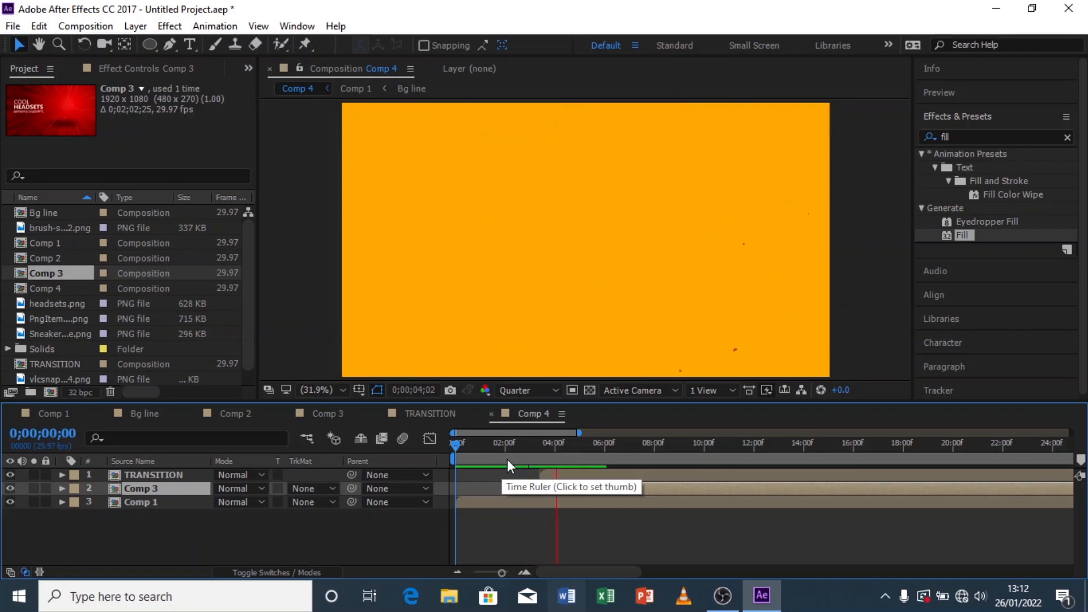
left_click_drag(508, 459, 602, 448)
left_click(599, 477)
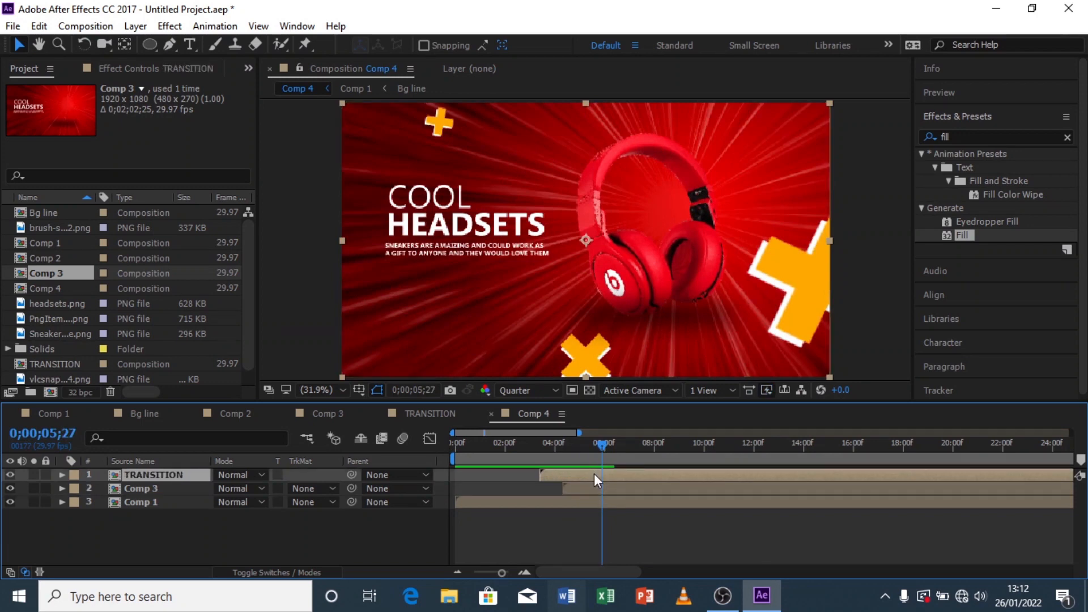
right_click(601, 481)
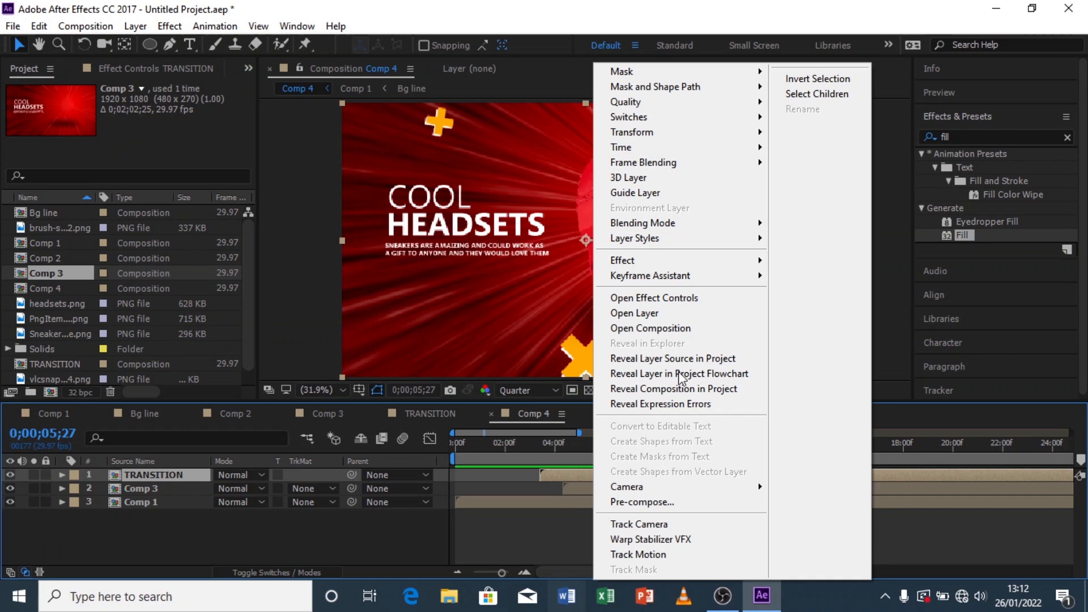
mouse_move(690, 147)
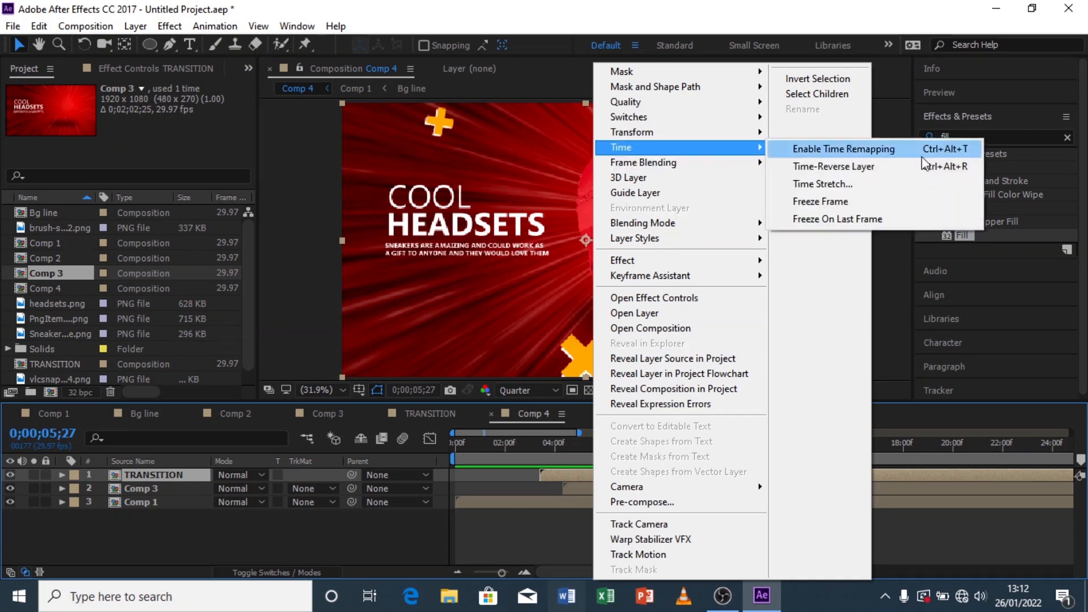
left_click(832, 184)
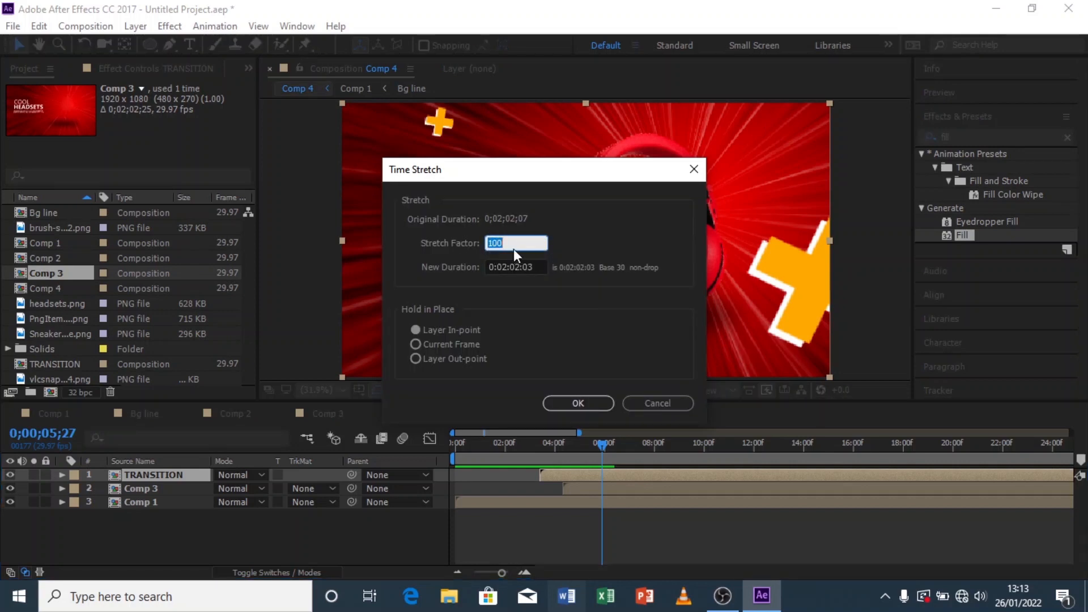
left_click(675, 405)
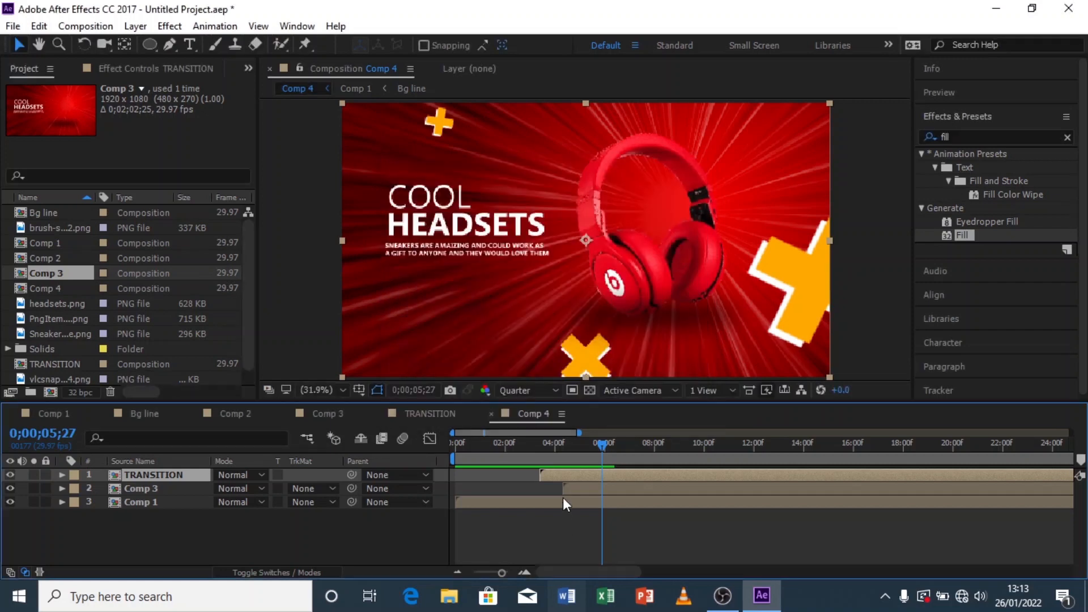
Step: Preview Comp 4 from the start and set the preview resolution to Full
left_click_drag(538, 447, 449, 451)
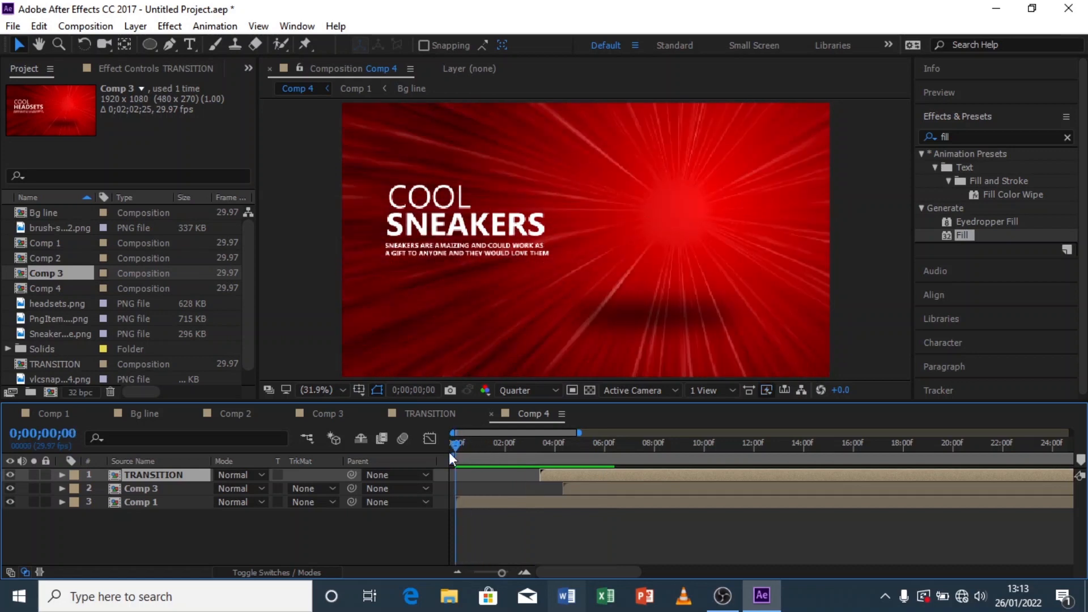
key("space")
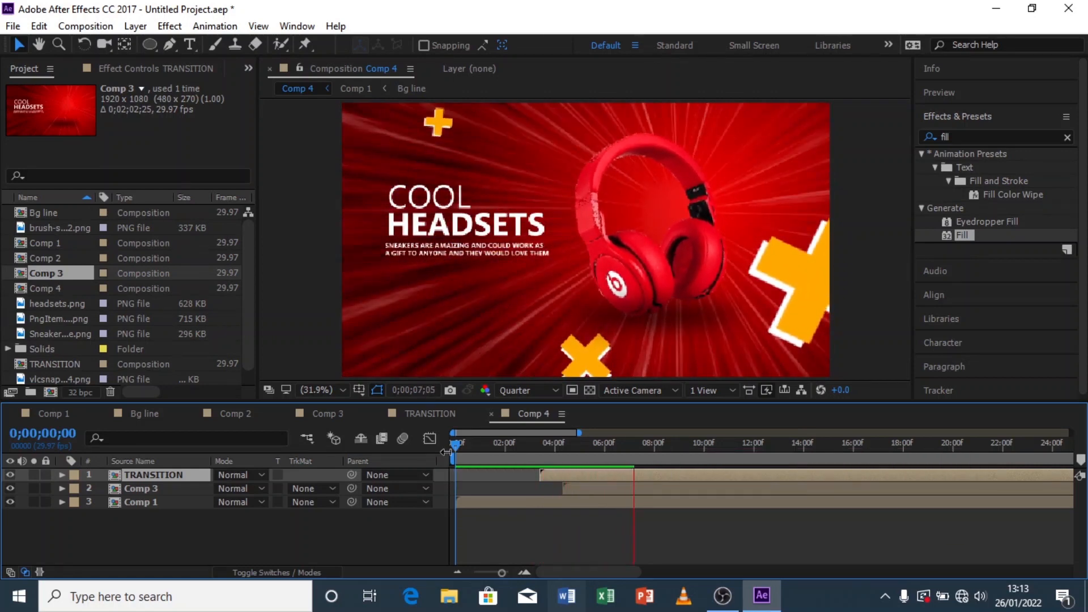
left_click_drag(574, 447, 596, 447)
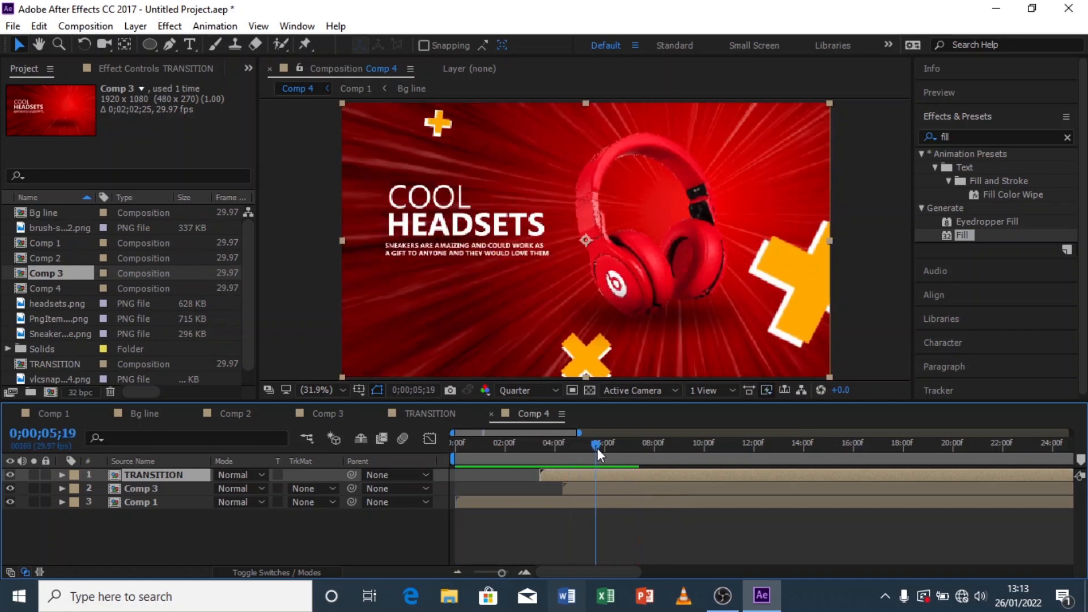
left_click(539, 394)
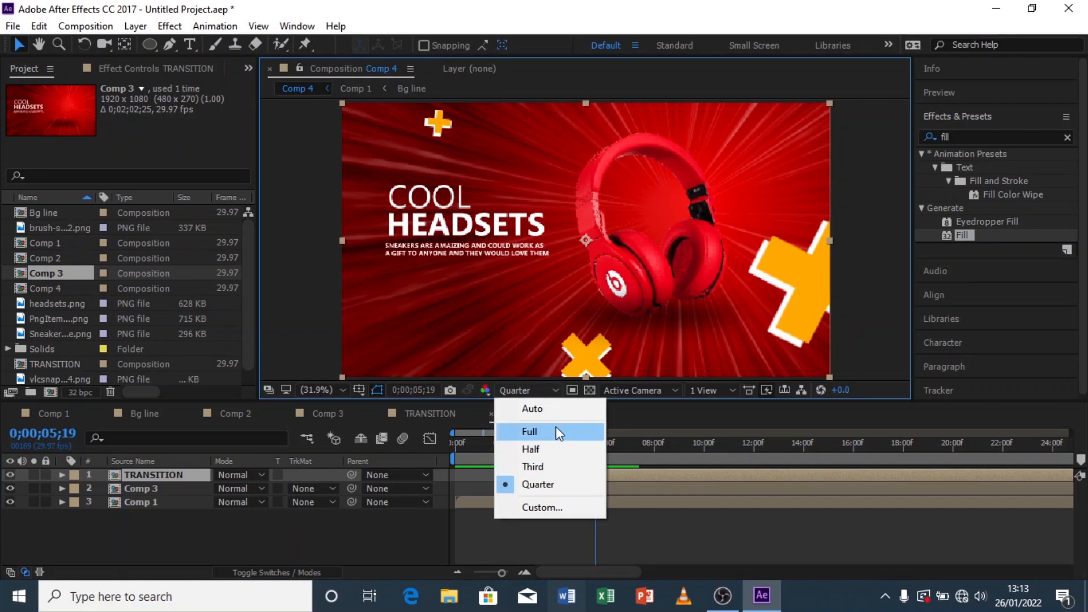
left_click(558, 432)
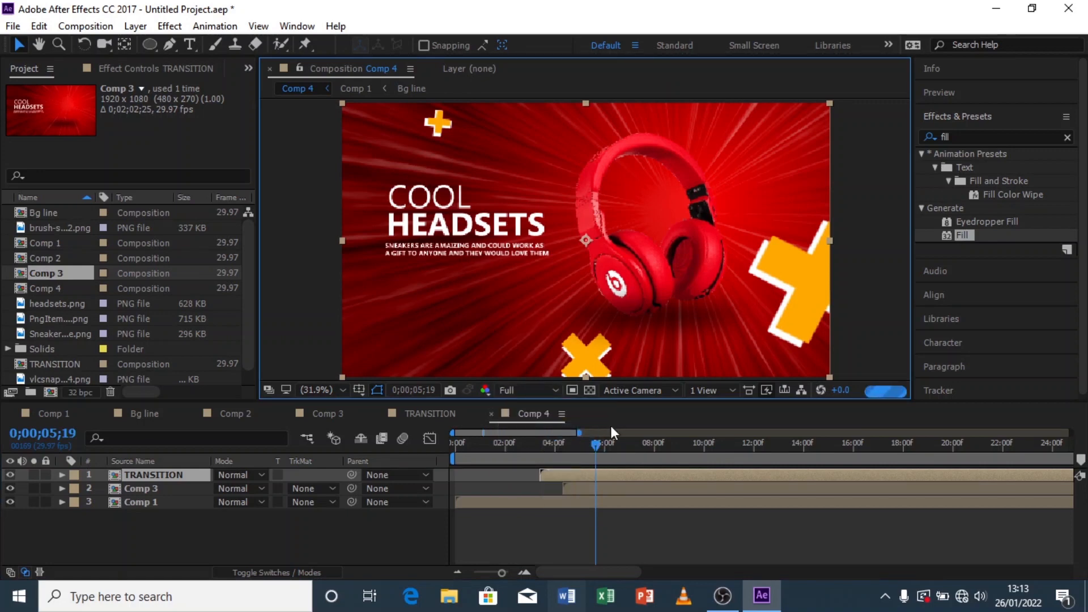